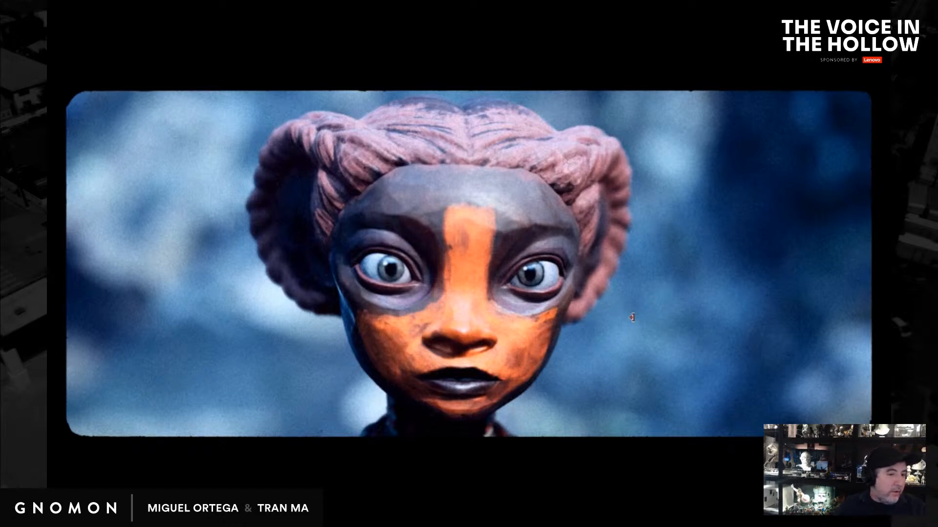
Preview the blue creature shot full screen from 00:00:42:03, and move the sequence playhead back to 00:00:41:12
{"action": "key", "text": "Escape"}
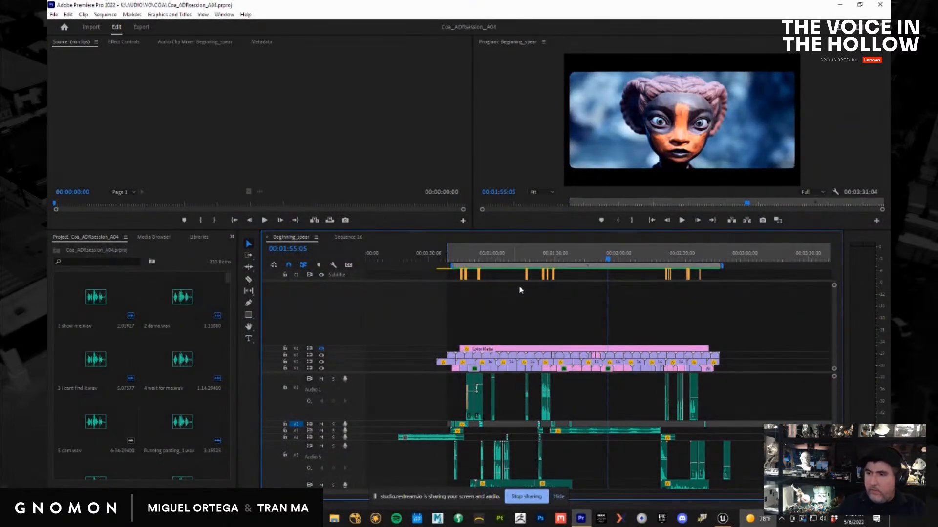
{"action": "left_click", "coordinate": [457, 254]}
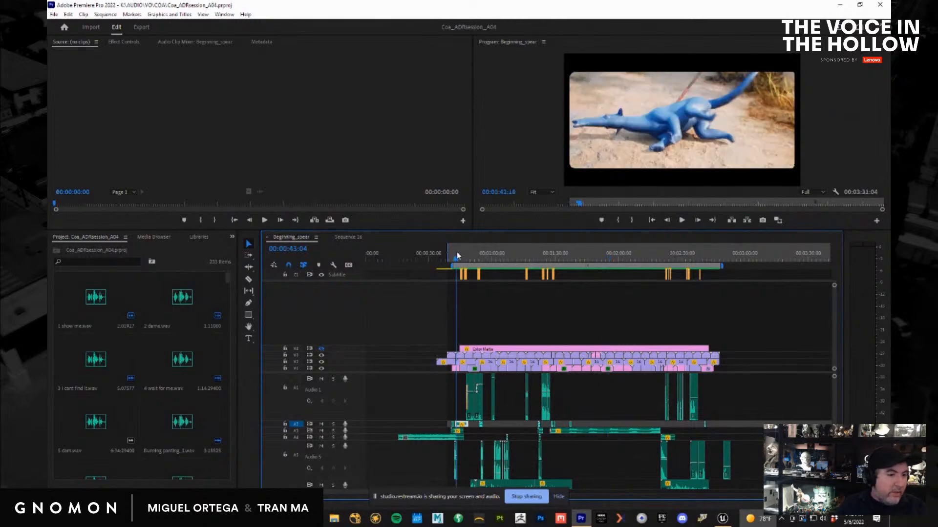
{"action": "left_click_drag", "start_coordinate": [457, 253], "coordinate": [455, 253]}
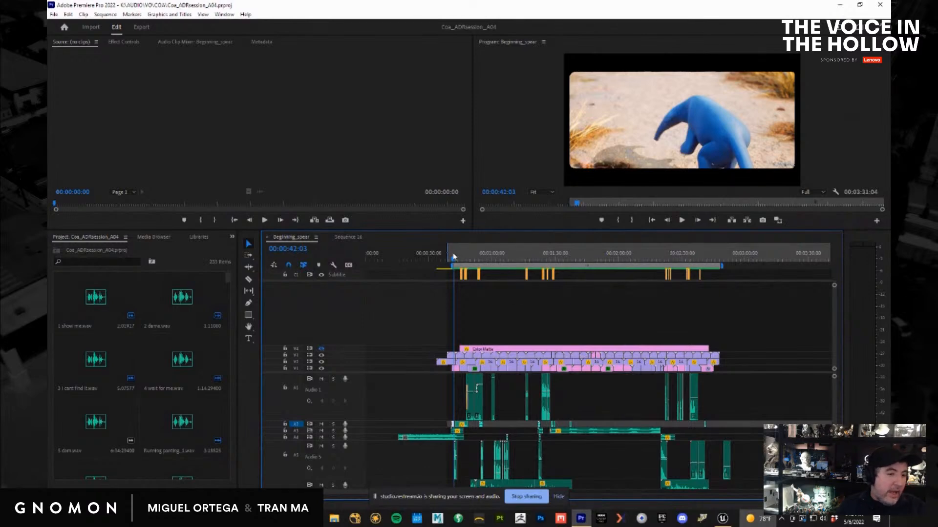
{"action": "key", "text": "ctrl+grave"}
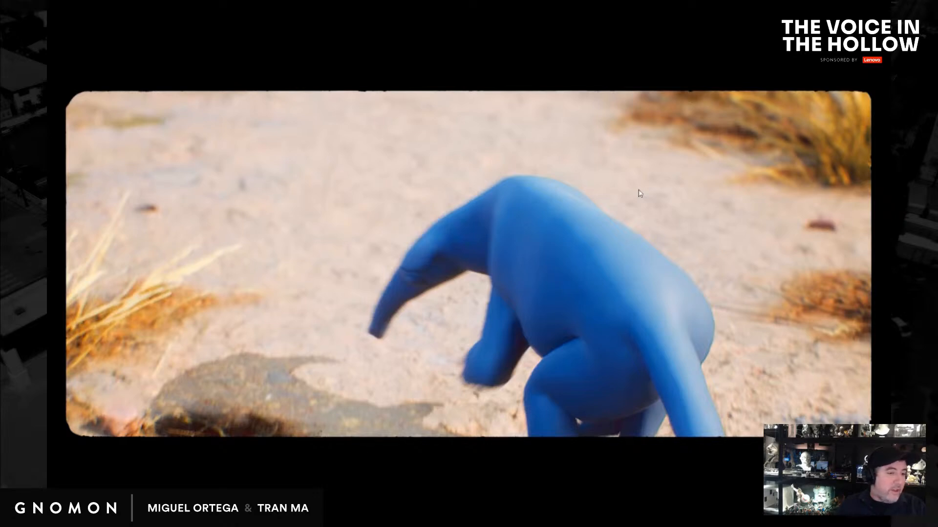
{"action": "key", "text": "Escape"}
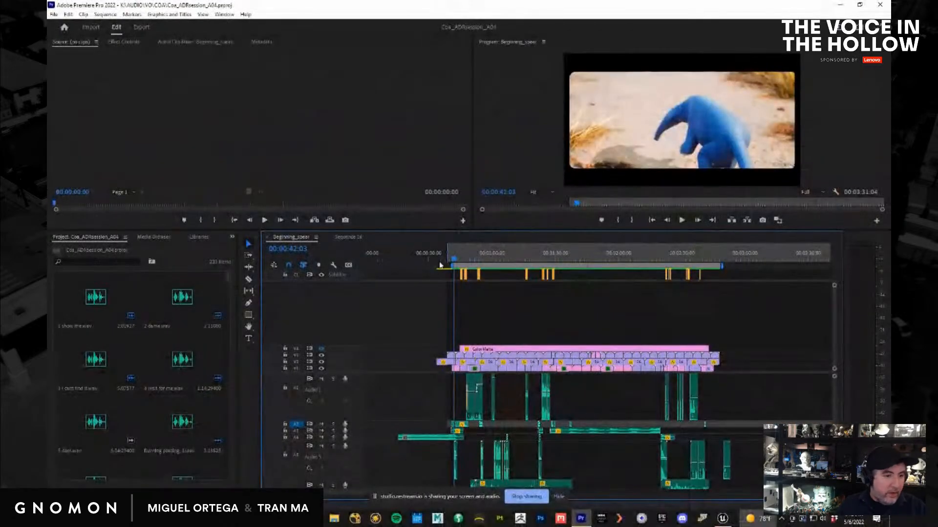
{"action": "left_click_drag", "start_coordinate": [454, 260], "coordinate": [453, 261]}
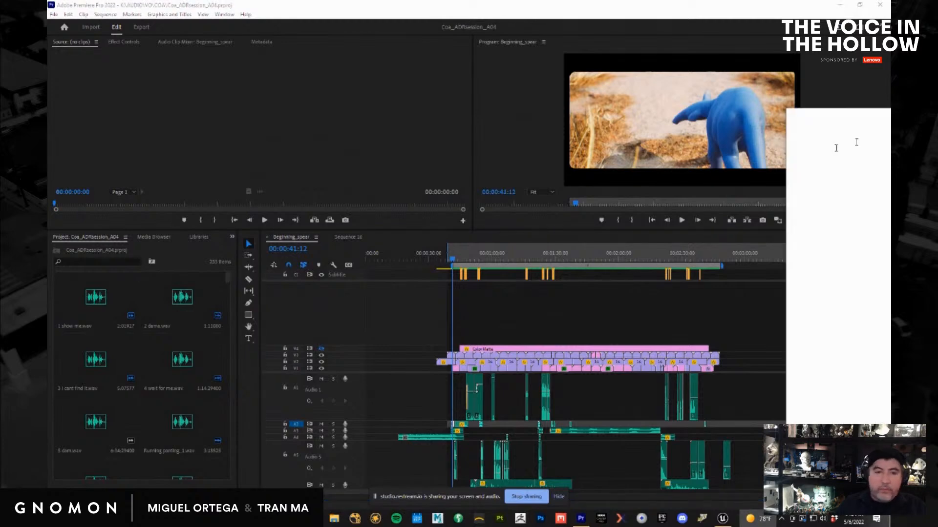
Bring the YouTube browser window with Episode 4 on screen, view the creature texturing frame full screen, and move the window away
{"action": "left_click_drag", "start_coordinate": [538, 190], "coordinate": [367, 85]}
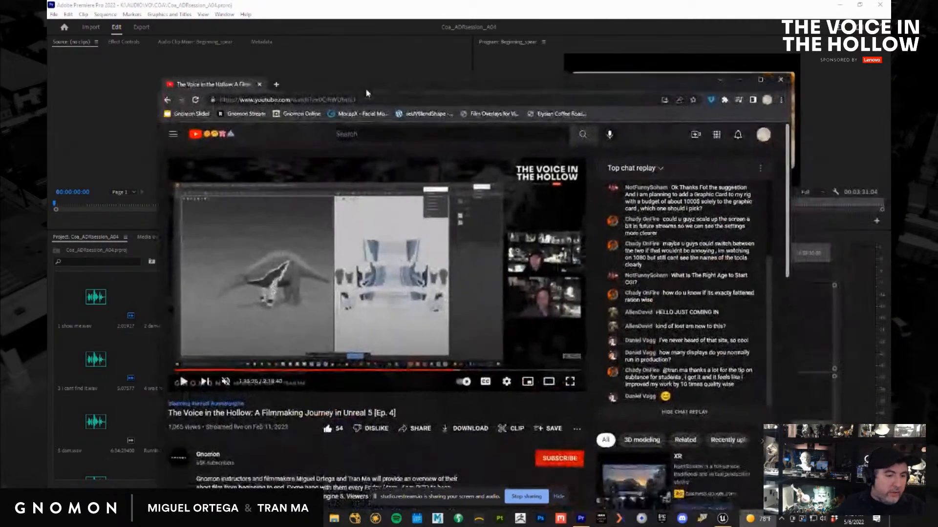
{"action": "left_click", "coordinate": [570, 381]}
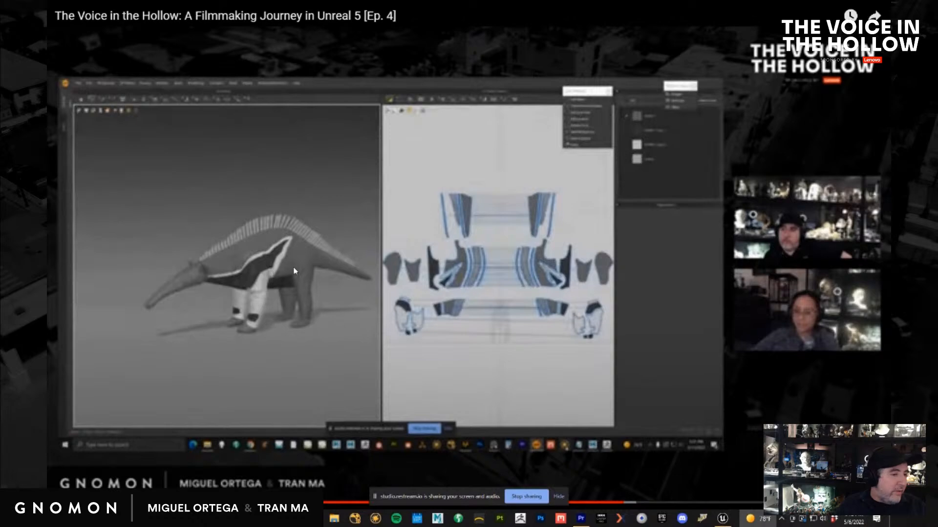
{"action": "key", "text": "Escape"}
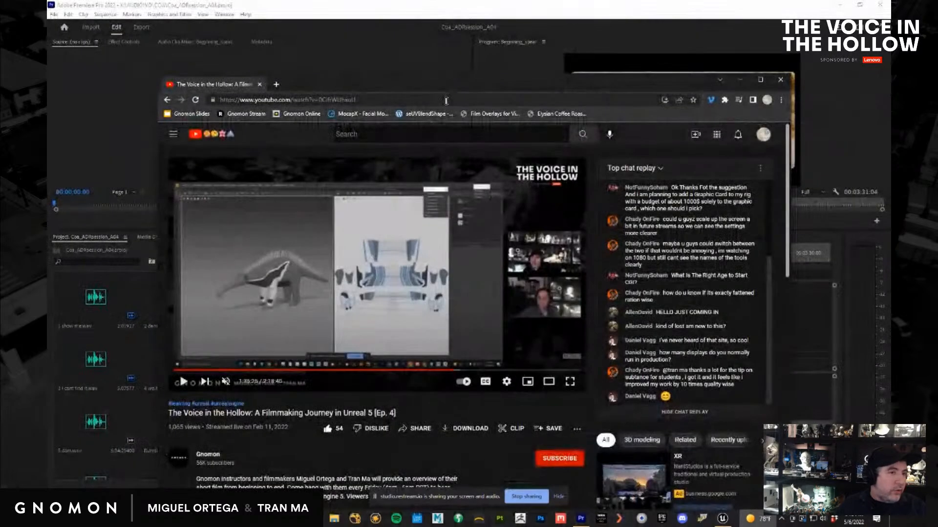
{"action": "left_click_drag", "start_coordinate": [417, 84], "coordinate": [890, 112]}
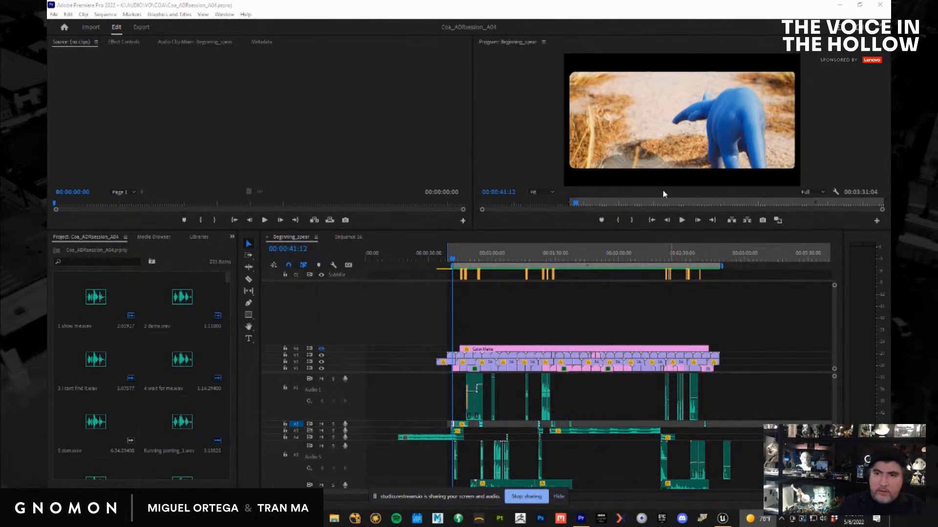
Play the Beginning_spear sequence full screen from the blue creature shot at 00:00:41:12 up to the misty forest shot
{"action": "left_click", "coordinate": [452, 260]}
{"action": "key", "text": "ctrl+grave"}
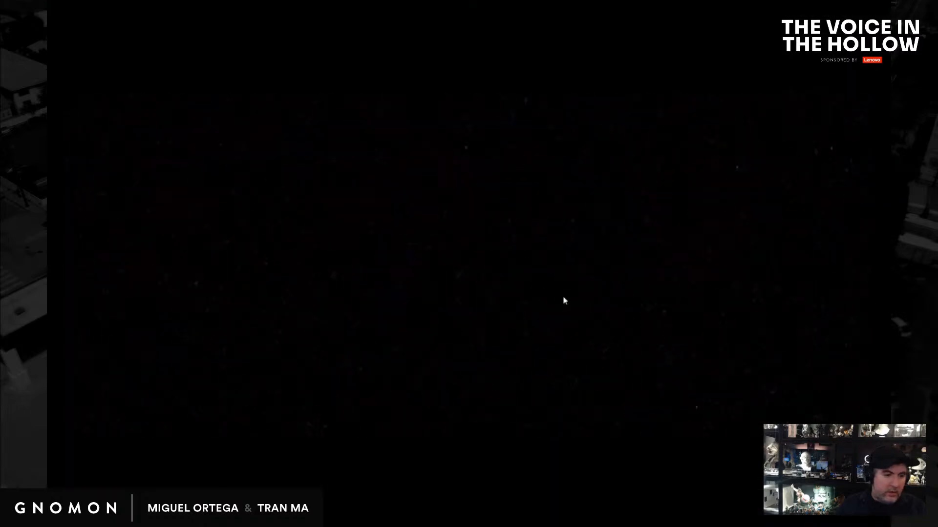
{"action": "key", "text": "space"}
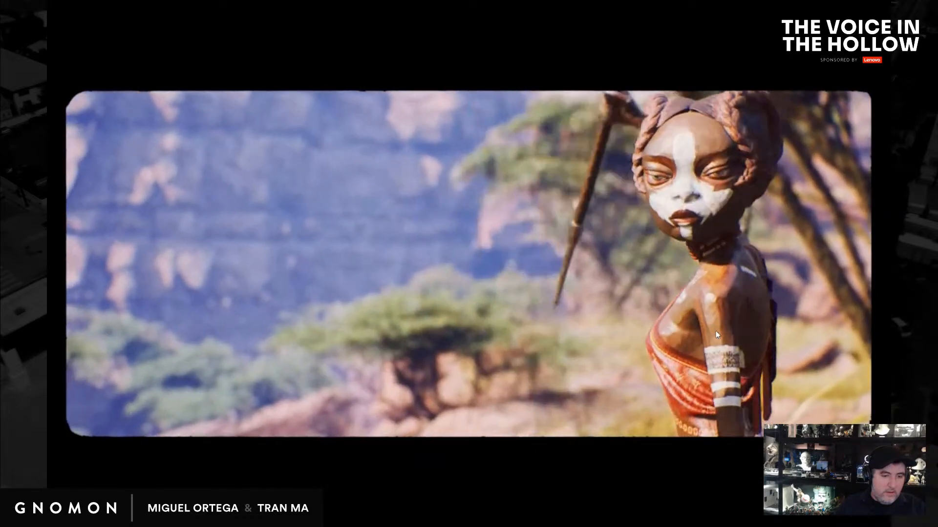
{"action": "key", "text": "space"}
{"action": "key", "text": "Escape"}
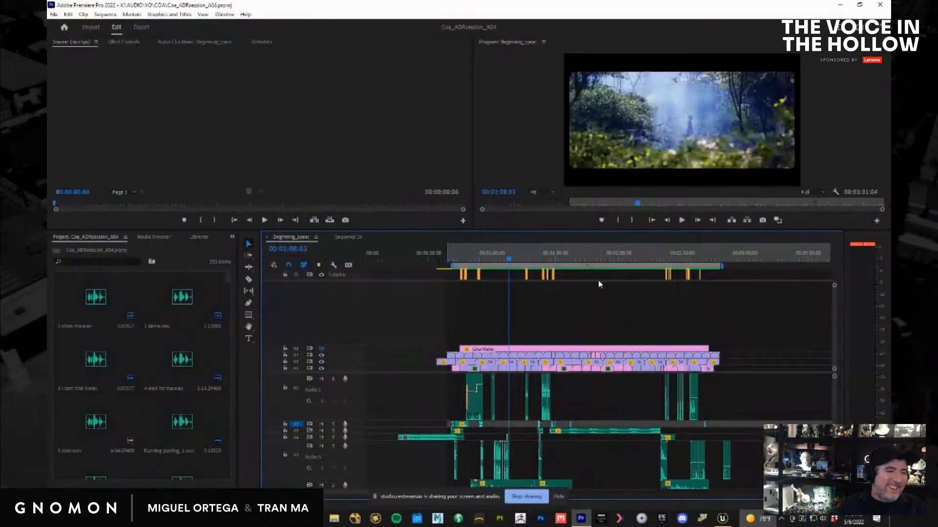
Return the playhead to 00:00:41:17 and play the creature shot full screen until the spear has struck it
{"action": "left_click", "coordinate": [458, 259]}
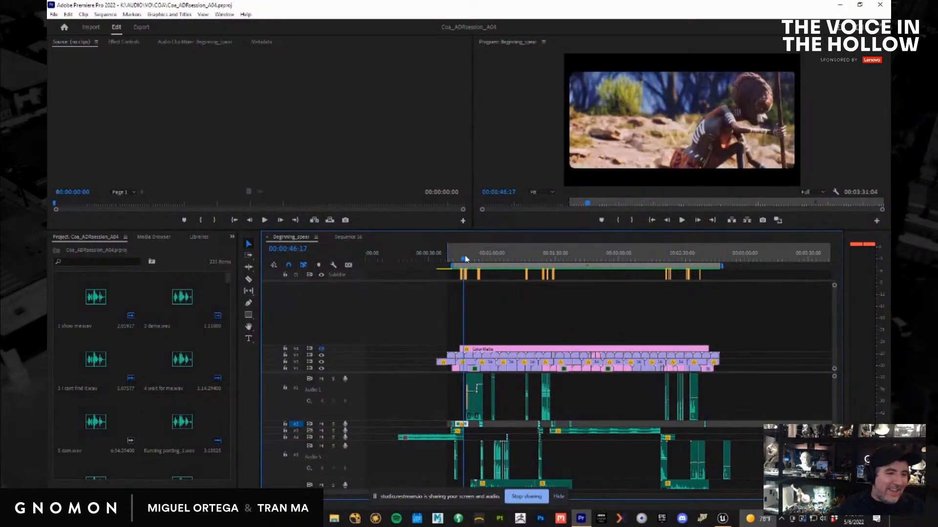
{"action": "left_click_drag", "start_coordinate": [460, 259], "coordinate": [455, 260]}
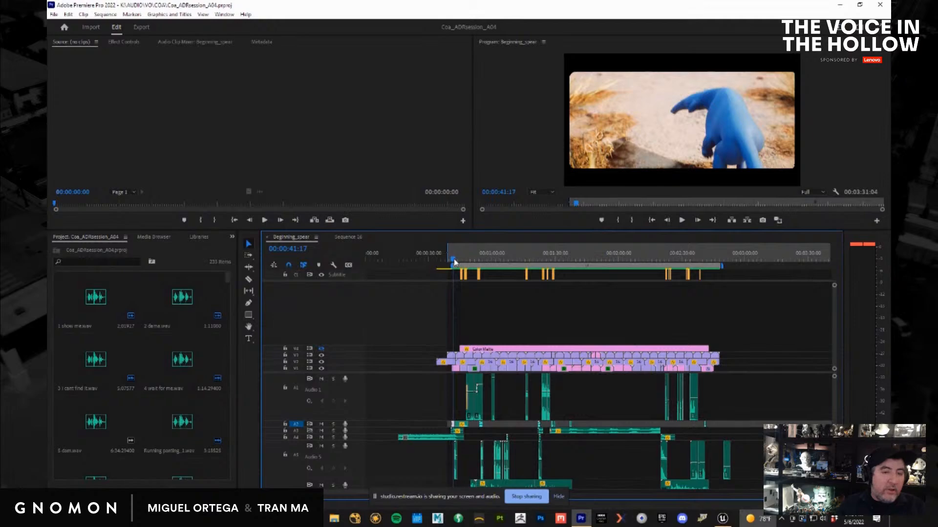
{"action": "key", "text": "ctrl+grave"}
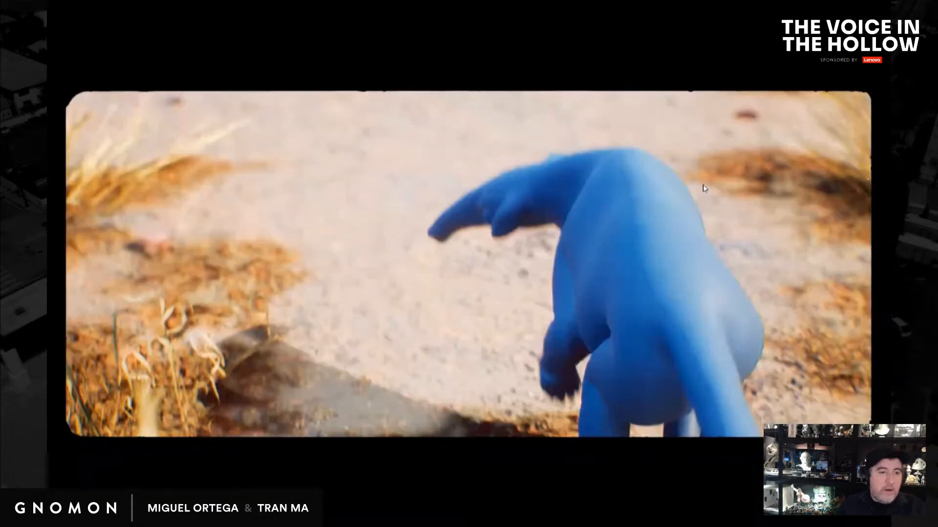
{"action": "key", "text": "space"}
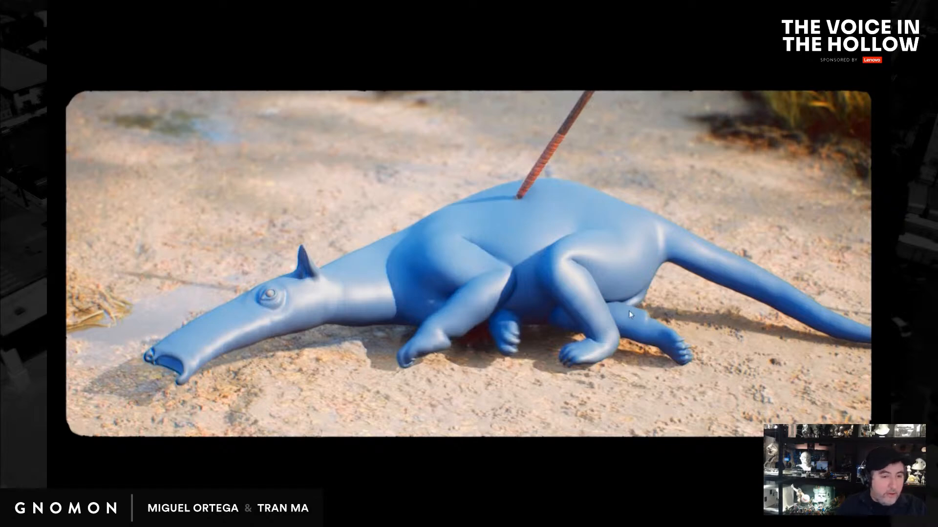
{"action": "key", "text": "Escape"}
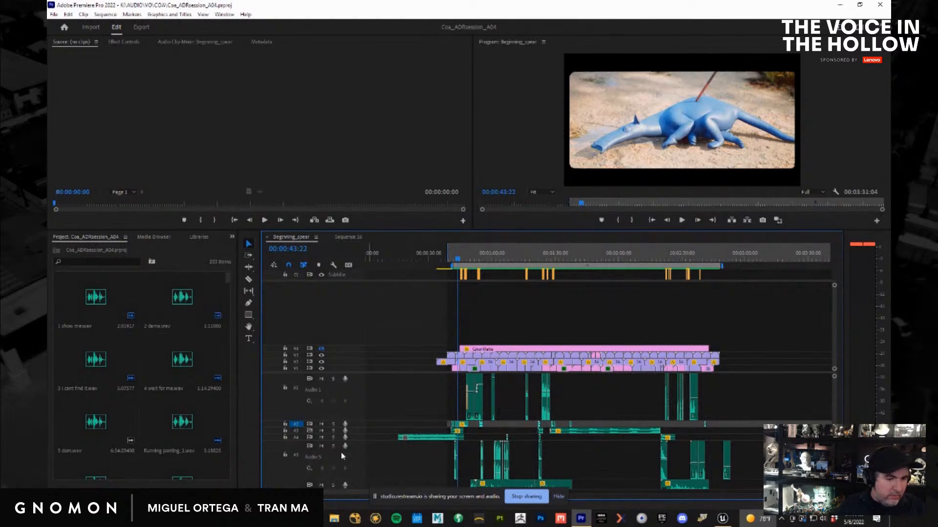
Solo the Audio 1 track and play full screen from 00:00:42:13 through the "It's my kill" line
{"action": "left_click_drag", "start_coordinate": [467, 255], "coordinate": [456, 255]}
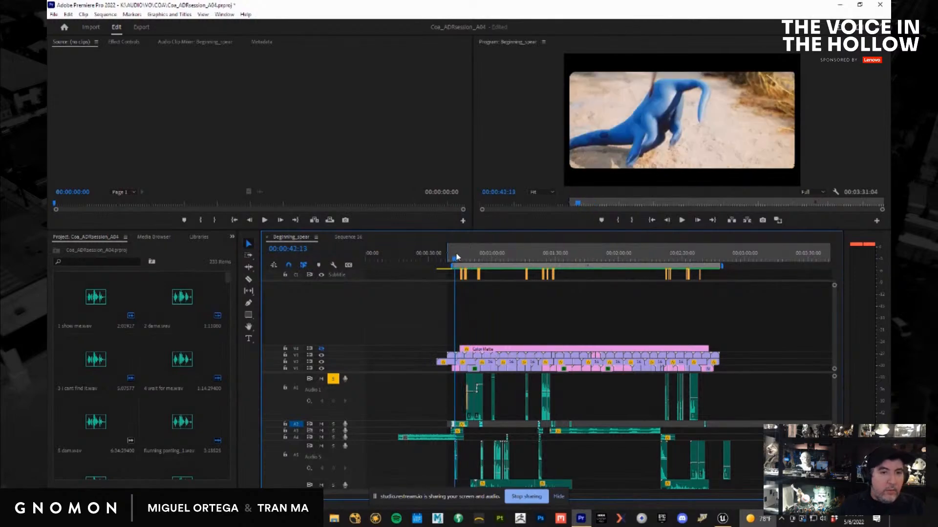
{"action": "key", "text": "ctrl+grave"}
{"action": "key", "text": "space"}
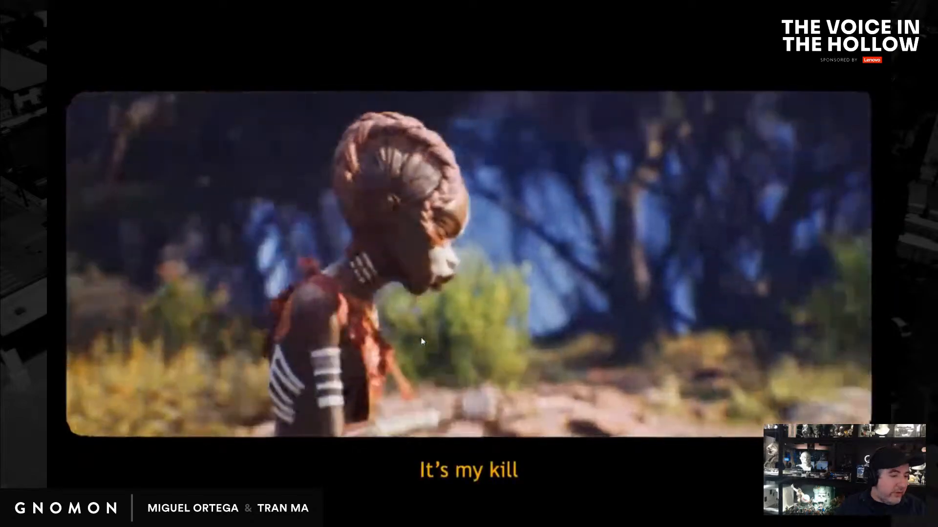
{"action": "key", "text": "space"}
{"action": "key", "text": "ctrl+grave"}
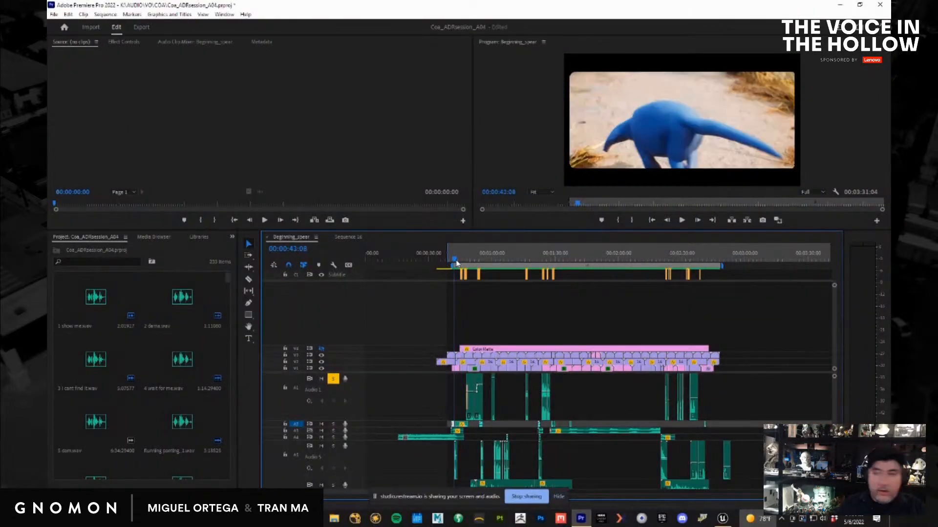
Replay the creature shot and the "It's my kill" line full screen with only Audio 1 audible
{"action": "key", "text": "ctrl+grave"}
{"action": "key", "text": "space"}
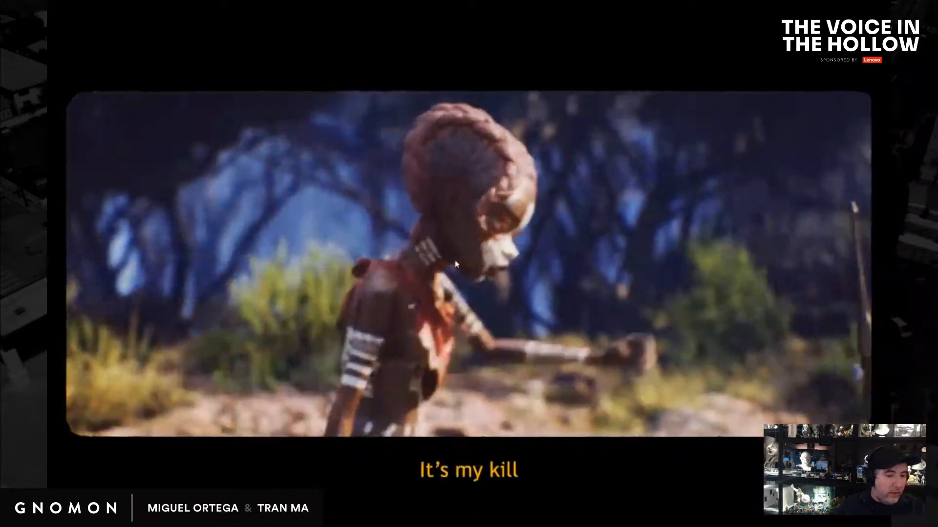
{"action": "key", "text": "space"}
{"action": "key", "text": "ctrl+grave"}
Play the sequence full screen from 00:00:42:03 up to the misty forest shot with Audio 1 soloed
{"action": "left_click_drag", "start_coordinate": [460, 260], "coordinate": [453, 257]}
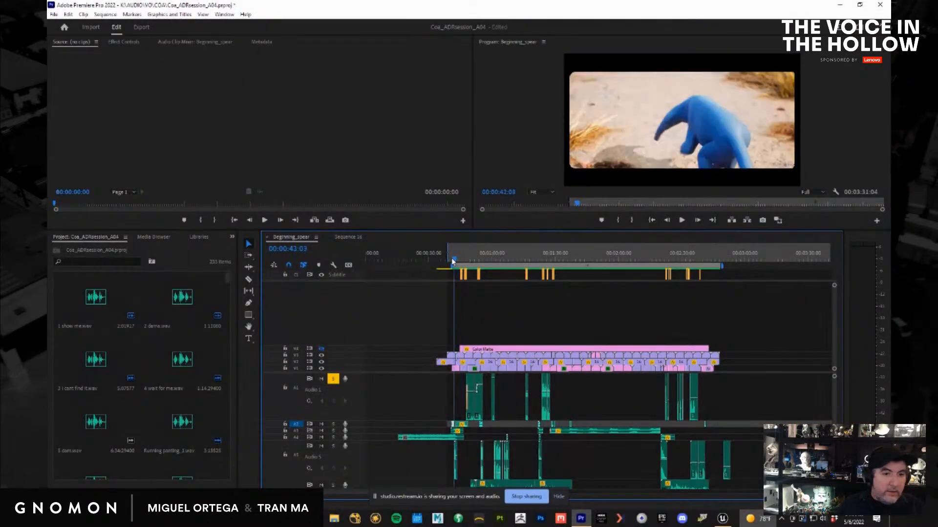
{"action": "key", "text": "ctrl+grave"}
{"action": "key", "text": "space"}
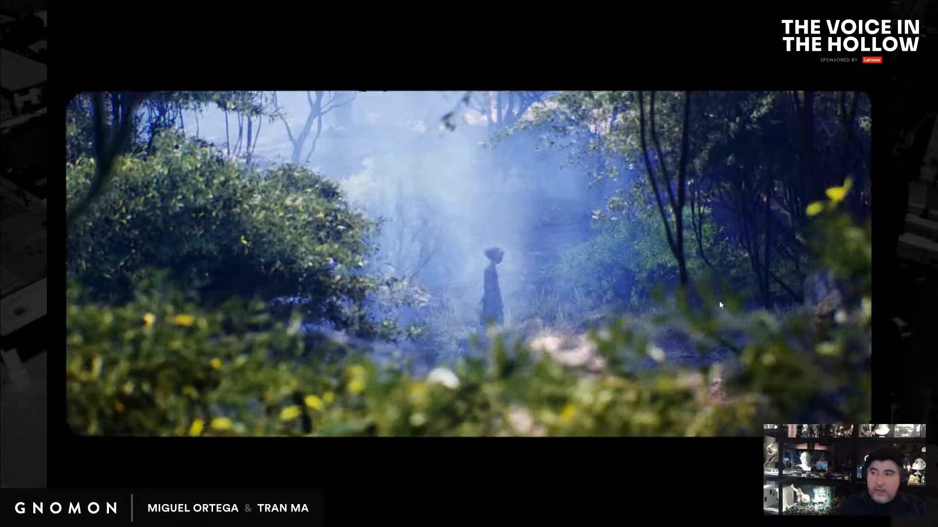
{"action": "key", "text": "Escape"}
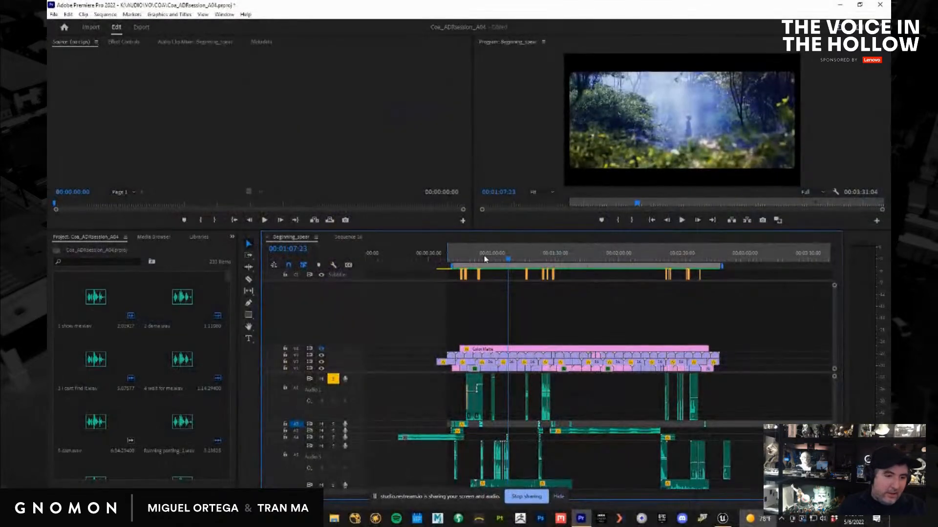
Scrub back through the dialogue shots to 00:00:48:04, move the playhead to 00:02:26:10, and preview that shot full screen
{"action": "left_click_drag", "start_coordinate": [509, 265], "coordinate": [496, 260]}
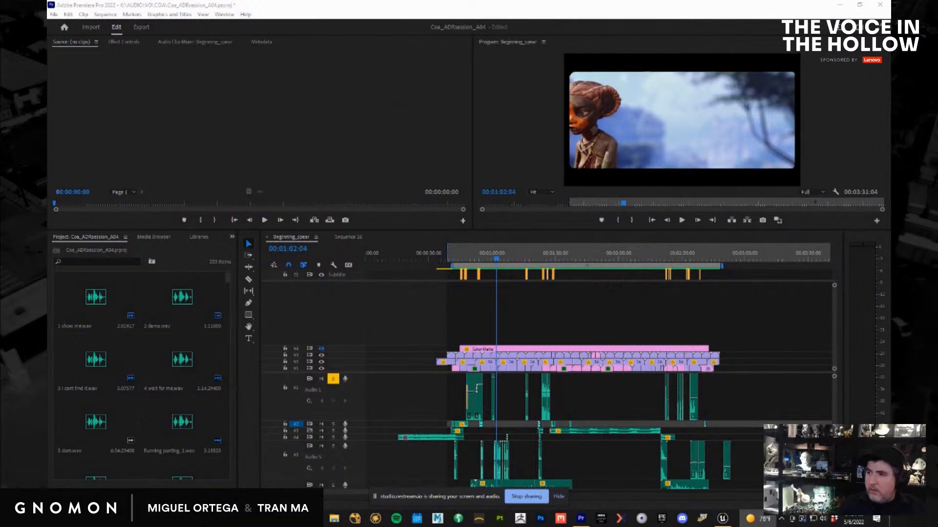
{"action": "left_click_drag", "start_coordinate": [498, 258], "coordinate": [467, 259]}
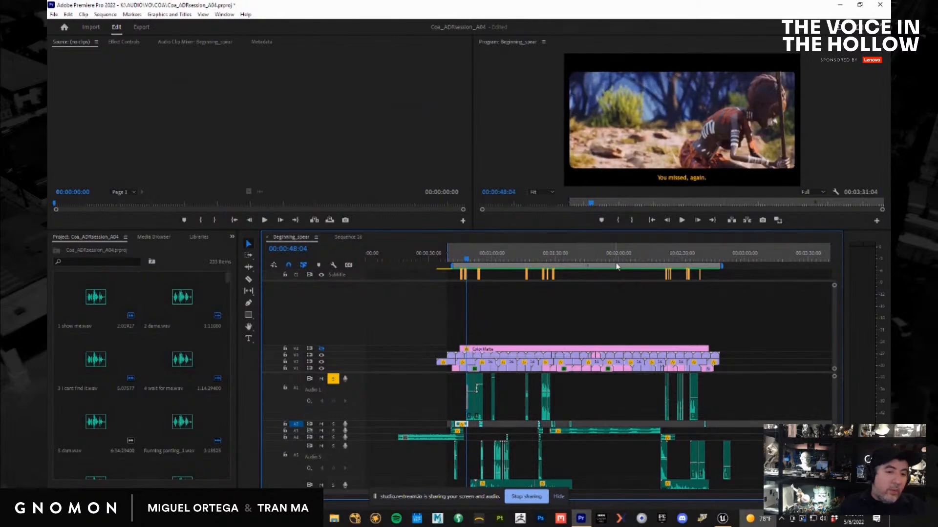
{"action": "left_click_drag", "start_coordinate": [688, 261], "coordinate": [676, 260]}
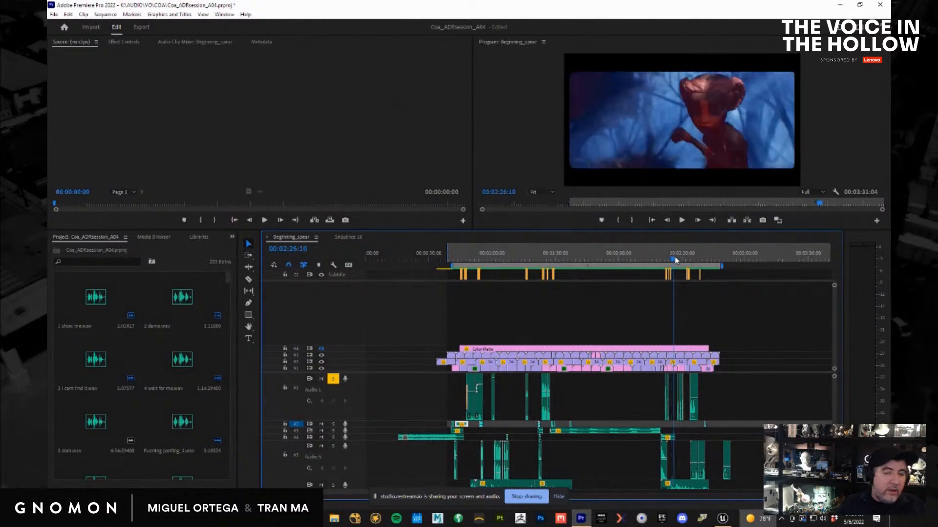
{"action": "key", "text": "ctrl+grave"}
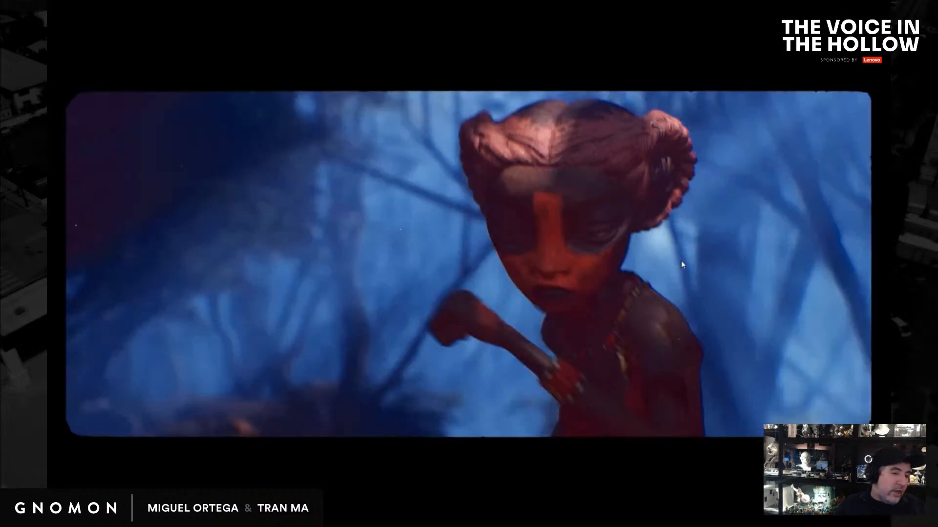
{"action": "key", "text": "Escape"}
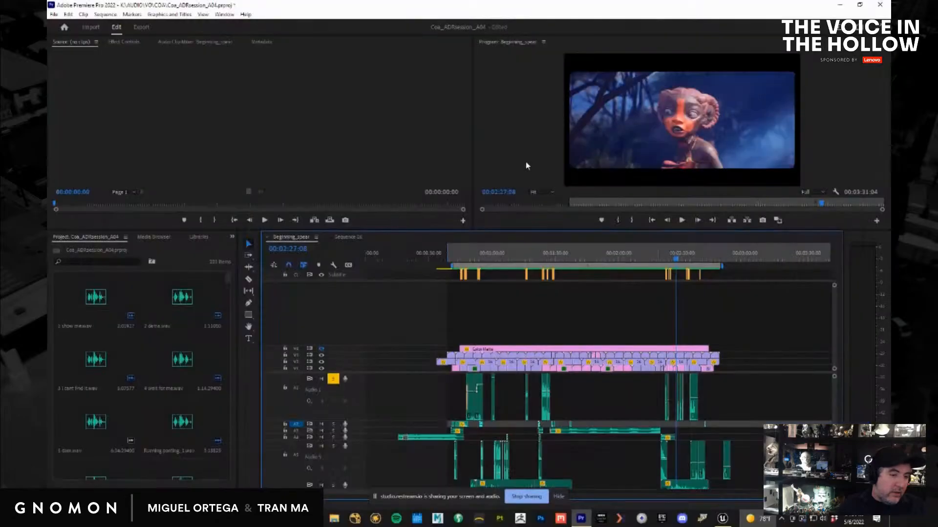
Turn off solo on the Audio 1 track and play the following shots full screen
{"action": "left_click", "coordinate": [333, 382]}
{"action": "key", "text": "ctrl+grave"}
{"action": "key", "text": "space"}
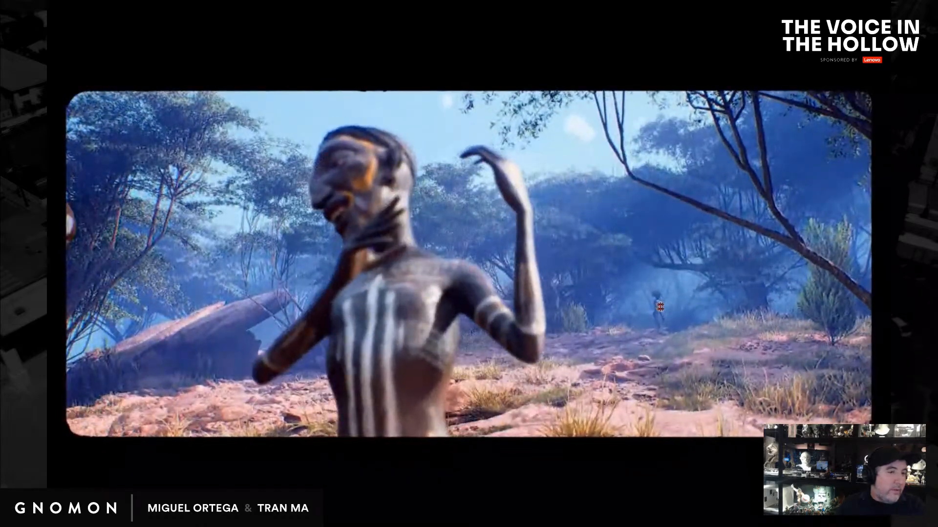
{"action": "key", "text": "Escape"}
Move the playhead to 00:02:19:03 on the girl's face close-up and view the horn-blowing scene full screen
{"action": "left_click_drag", "start_coordinate": [669, 262], "coordinate": [660, 262]}
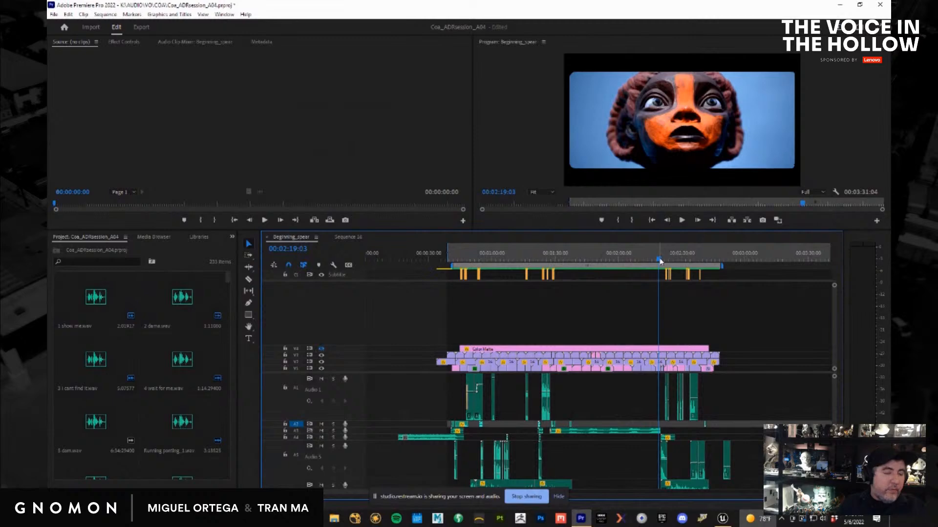
{"action": "key", "text": "ctrl+grave"}
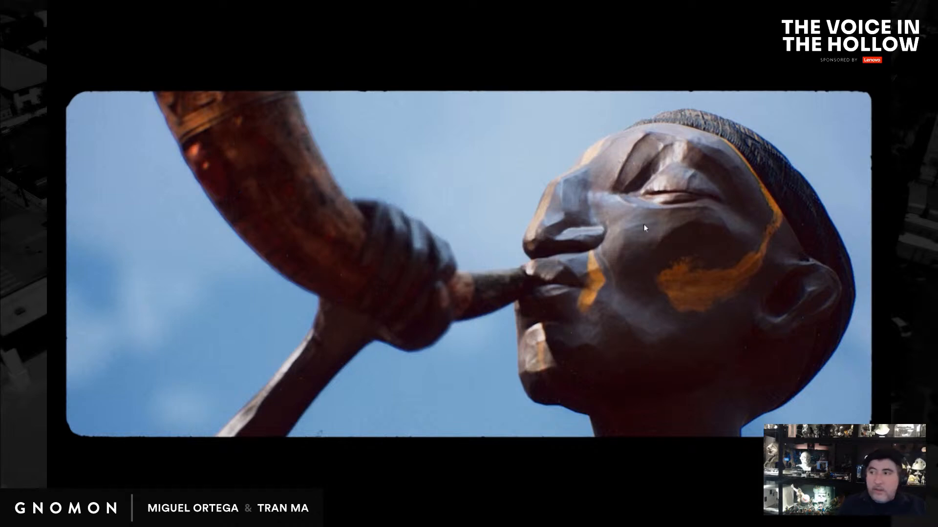
{"action": "key", "text": "Escape"}
Move the playhead back to the wide-eyed girl close-up with the blurred background and play it full screen
{"action": "left_click_drag", "start_coordinate": [663, 263], "coordinate": [610, 260]}
{"action": "key", "text": "ctrl+grave"}
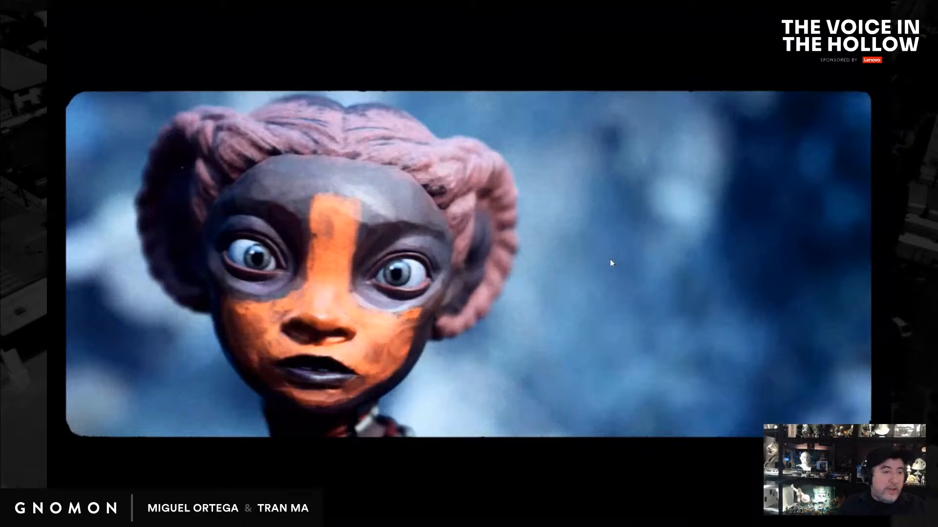
{"action": "key", "text": "space"}
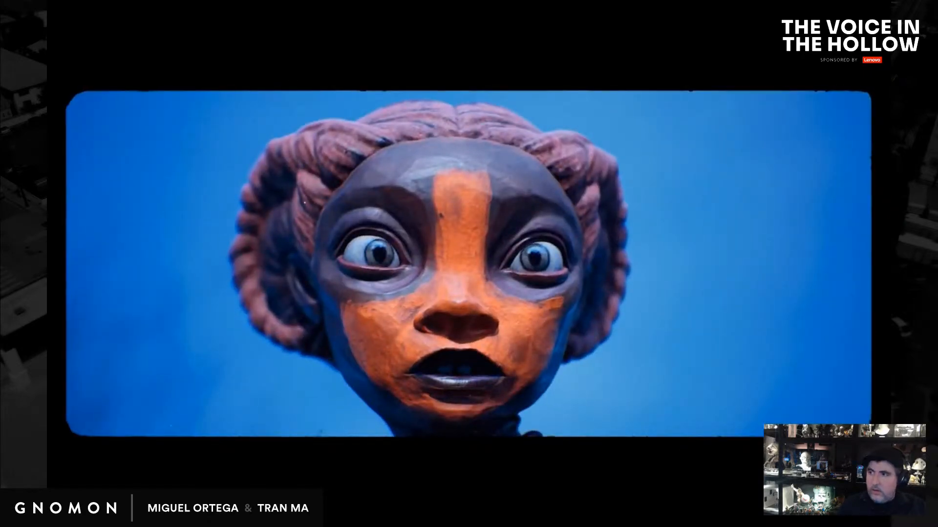
Leave the girl's close-up, move the playhead to 00:00:41:22, and play the blue animal's spear shot full screen
{"action": "key", "text": "Escape"}
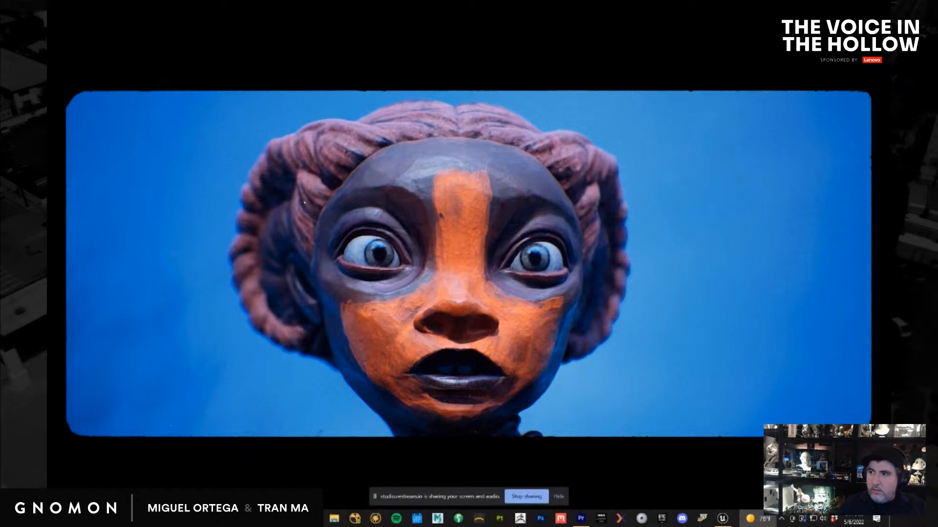
{"action": "left_click", "coordinate": [614, 317]}
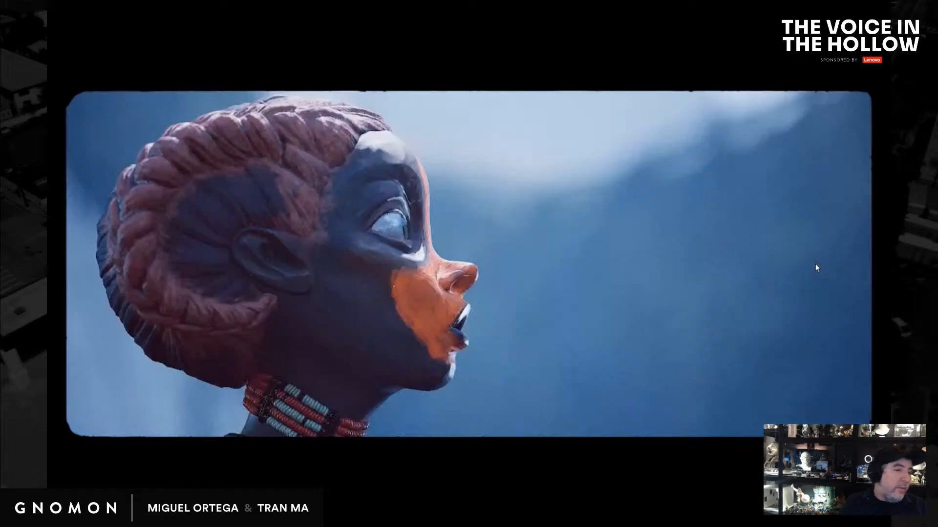
{"action": "key", "text": "Escape"}
{"action": "left_click_drag", "start_coordinate": [625, 258], "coordinate": [542, 274]}
{"action": "left_click_drag", "start_coordinate": [684, 259], "coordinate": [459, 262]}
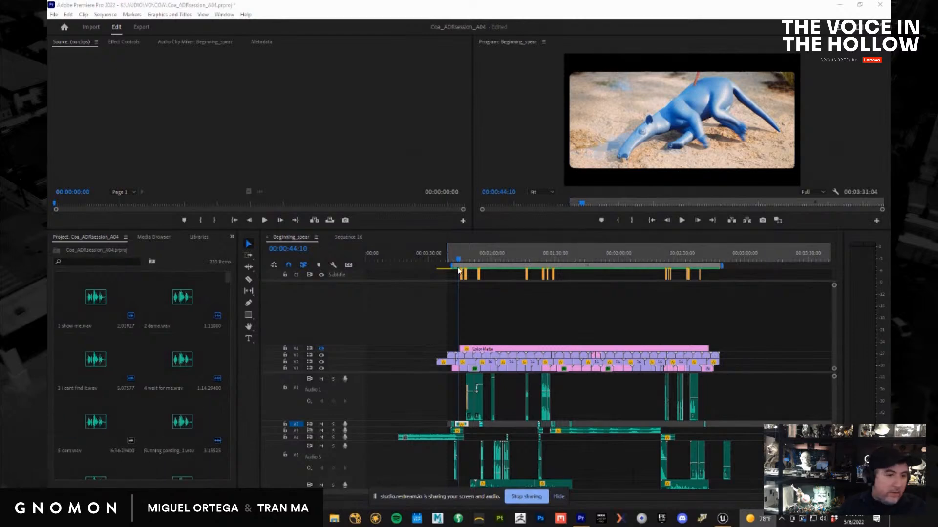
{"action": "left_click_drag", "start_coordinate": [458, 258], "coordinate": [454, 259]}
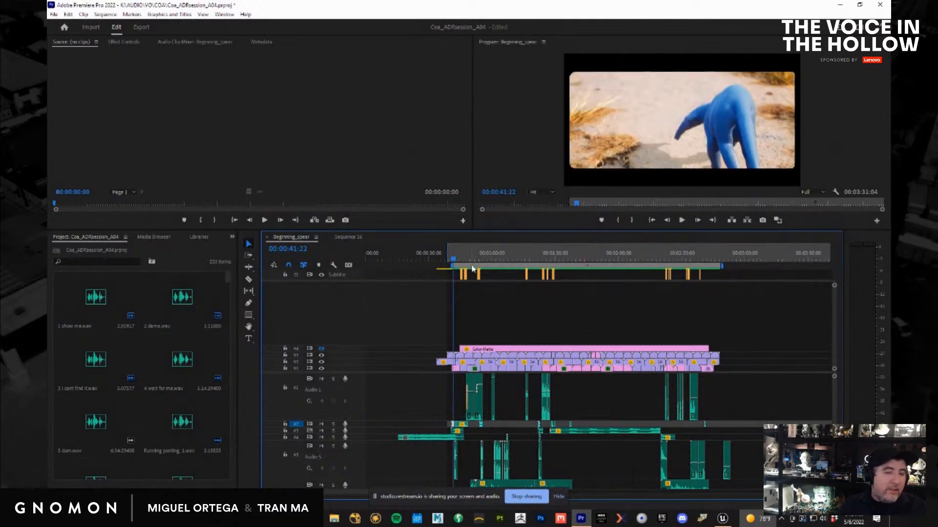
{"action": "key", "text": "ctrl+grave"}
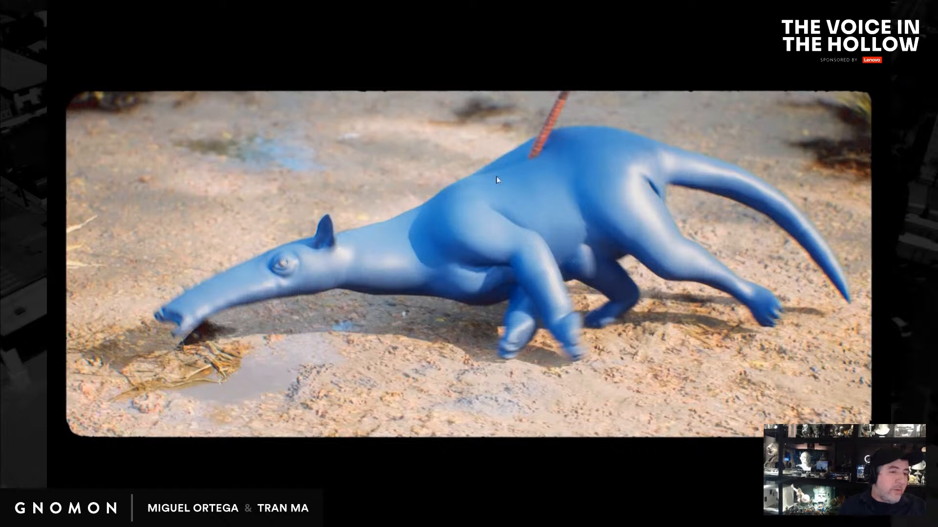
{"action": "key", "text": "ctrl+grave"}
{"action": "key", "text": "ctrl+grave"}
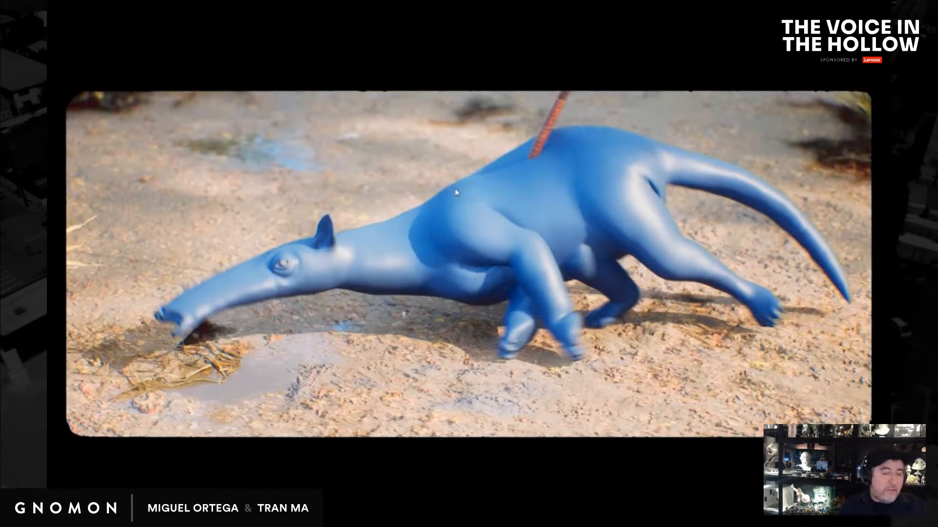
{"action": "key", "text": "ctrl+grave"}
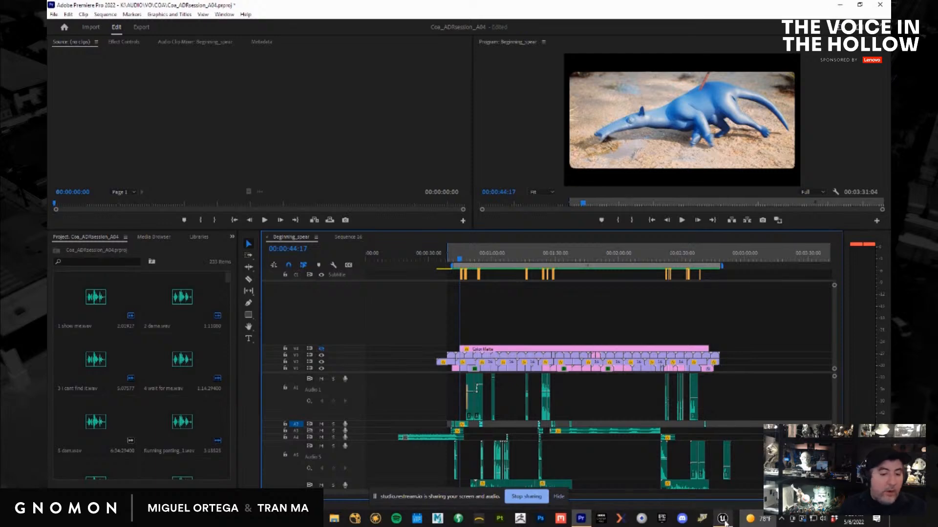
Switch to the Unreal Editor window with the tribalGathering level and open the engine scalability settings
{"action": "mouse_move", "coordinate": [725, 525]}
{"action": "left_click", "coordinate": [729, 503]}
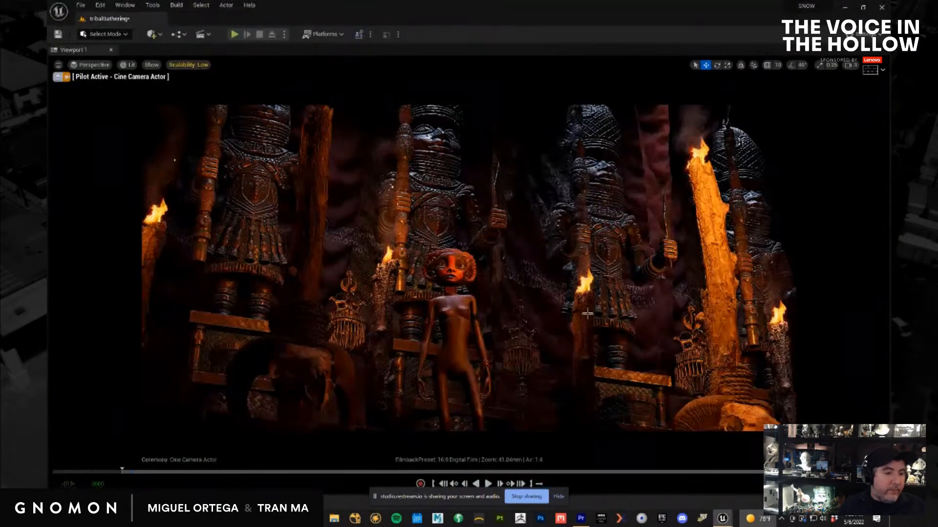
{"action": "left_click", "coordinate": [865, 35]}
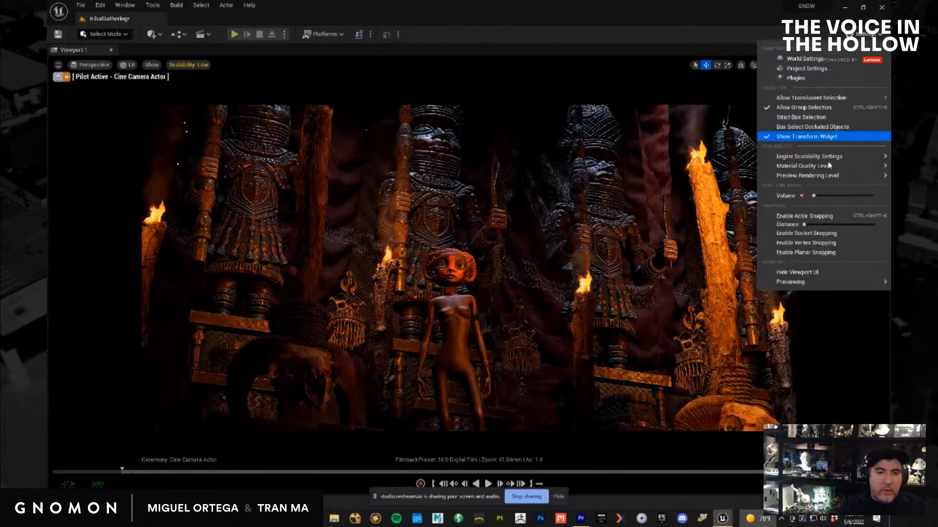
{"action": "mouse_move", "coordinate": [828, 157]}
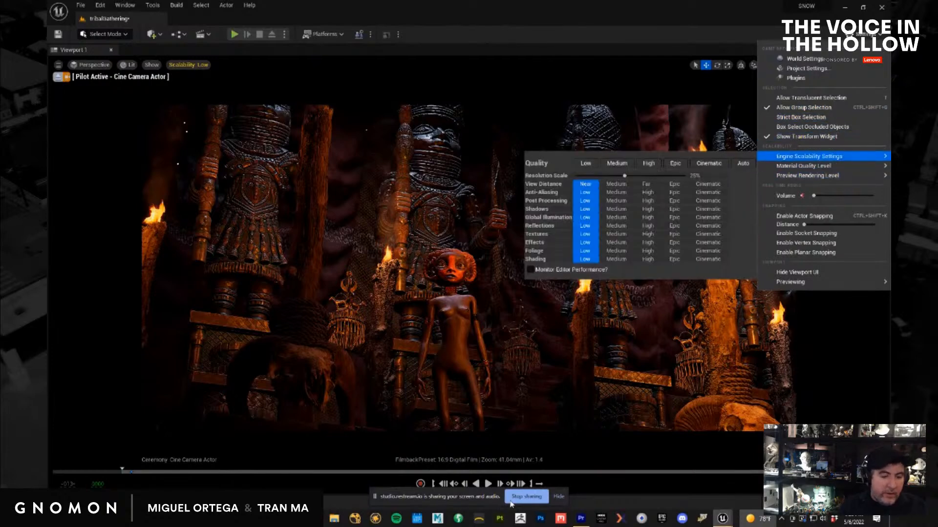
Switch back to Premiere Pro and close it
{"action": "left_click", "coordinate": [581, 519]}
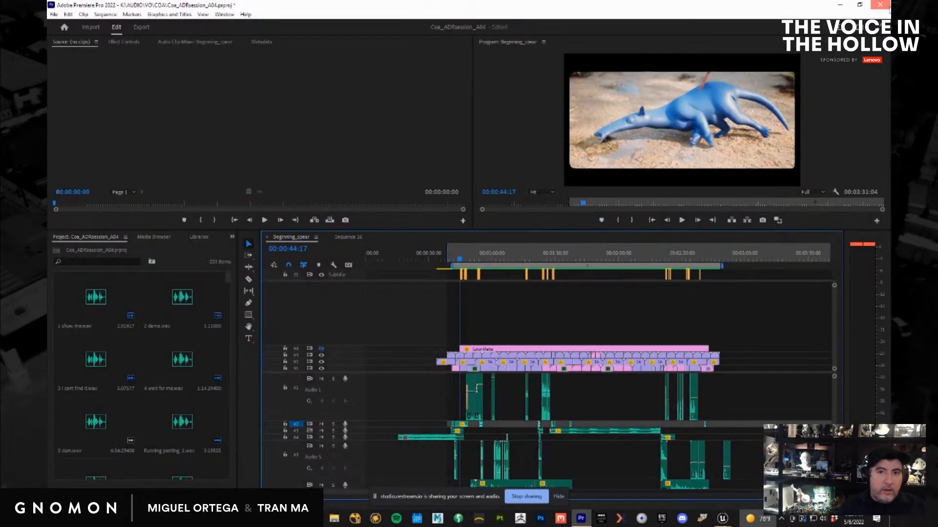
{"action": "left_click", "coordinate": [879, 5]}
{"action": "left_click", "coordinate": [449, 268]}
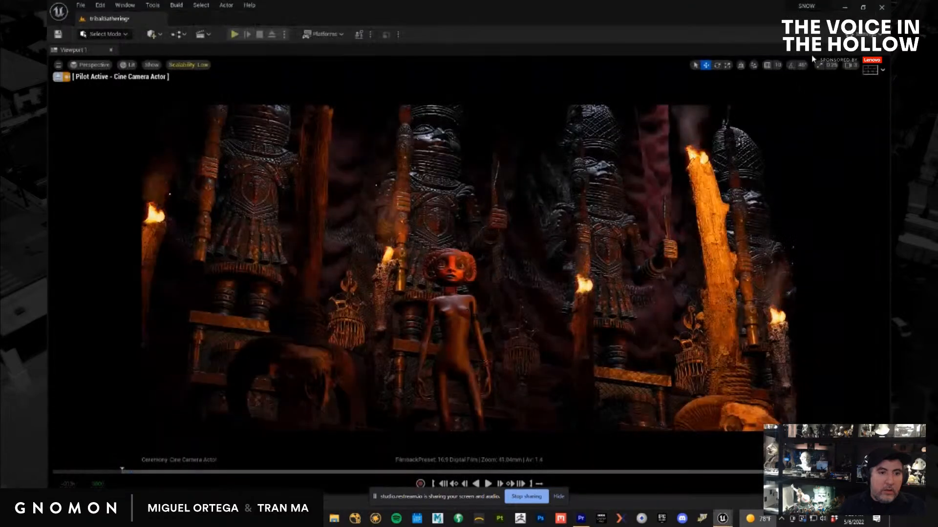
Set the engine scalability quality to High and toggle the viewport's game view to inspect the ceremony scene
{"action": "left_click", "coordinate": [864, 34]}
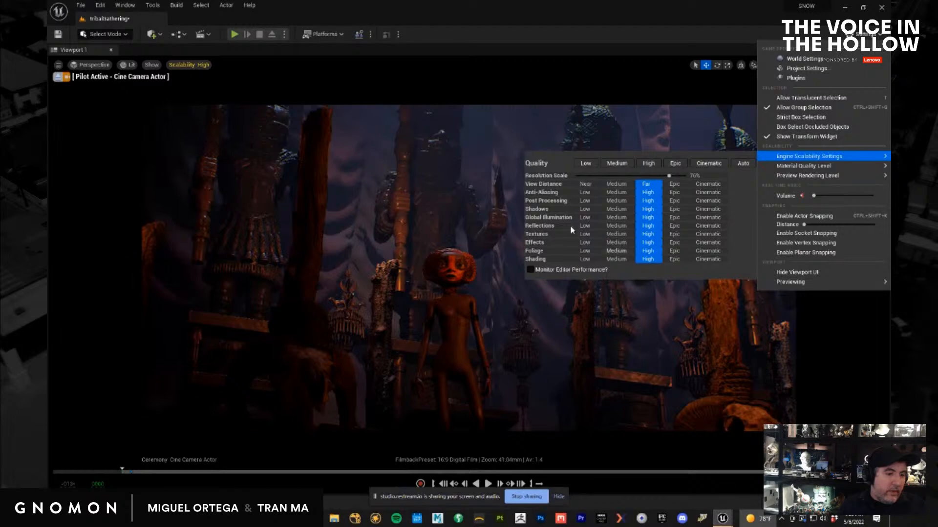
{"action": "left_click", "coordinate": [518, 152]}
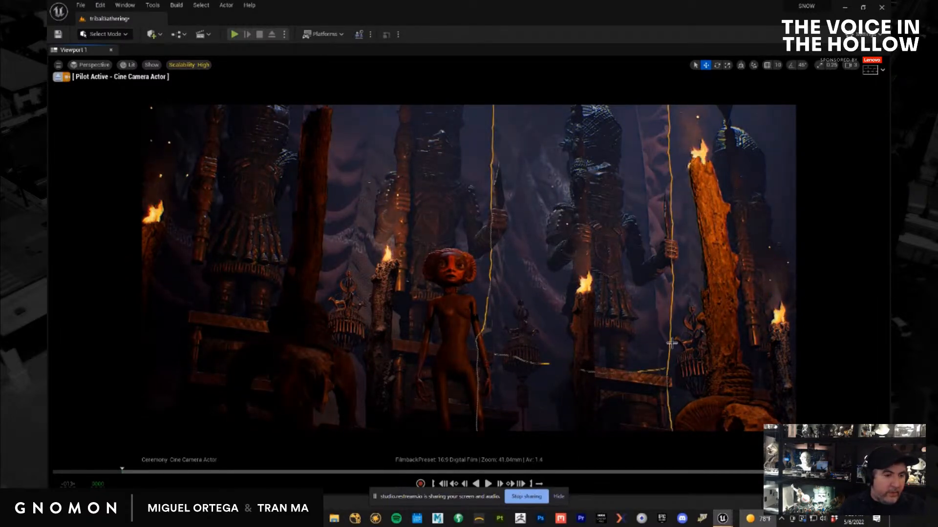
{"action": "key", "text": "g"}
{"action": "key", "text": "g"}
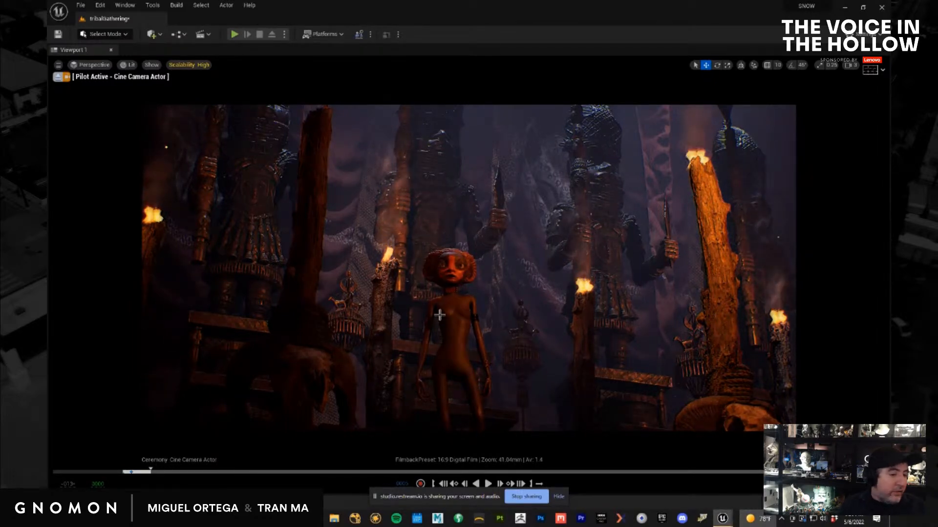
Switch to Maya and save the sitting_A02.ma scene, continuing past the student version notice
{"action": "mouse_move", "coordinate": [252, 519]}
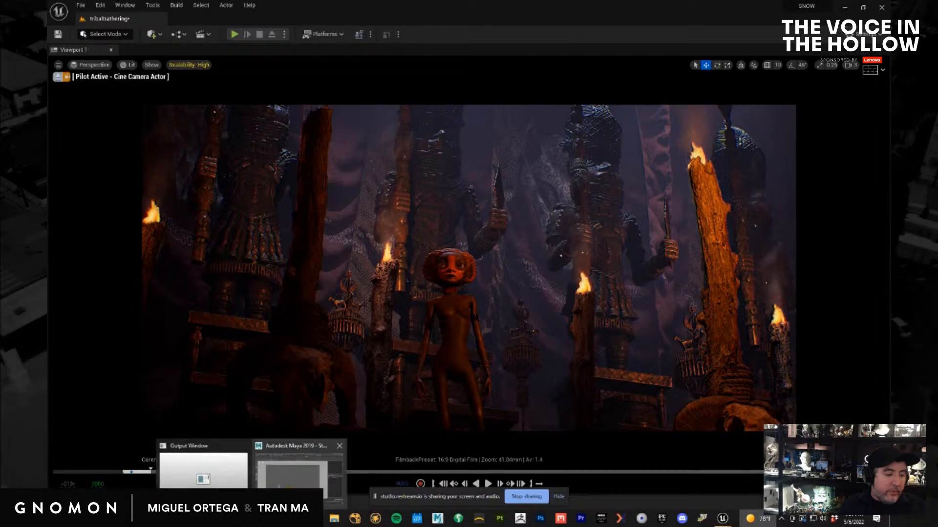
{"action": "left_click", "coordinate": [299, 476]}
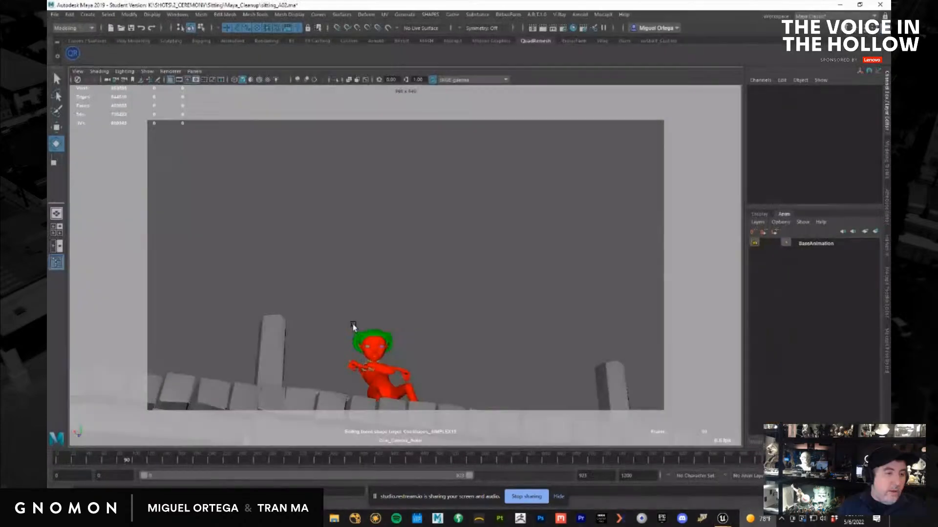
{"action": "left_click", "coordinate": [54, 15]}
{"action": "left_click", "coordinate": [79, 50]}
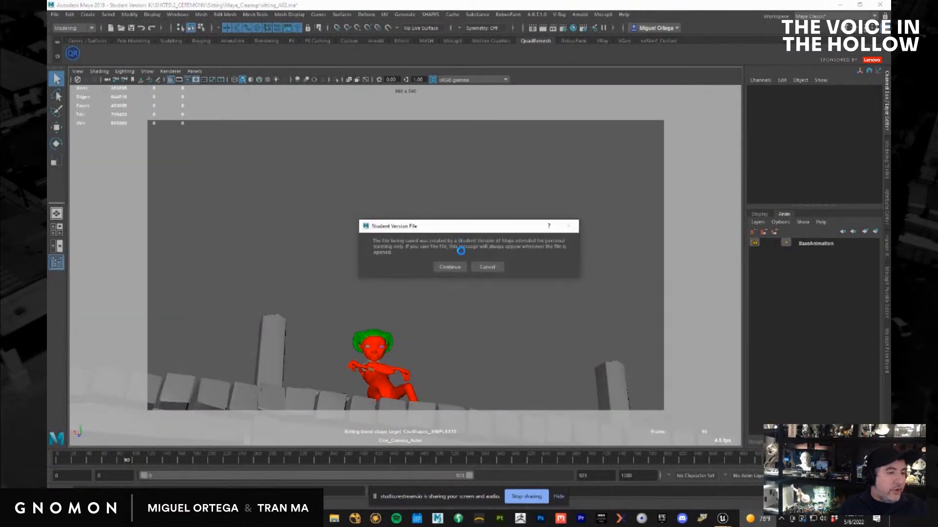
{"action": "left_click", "coordinate": [445, 266]}
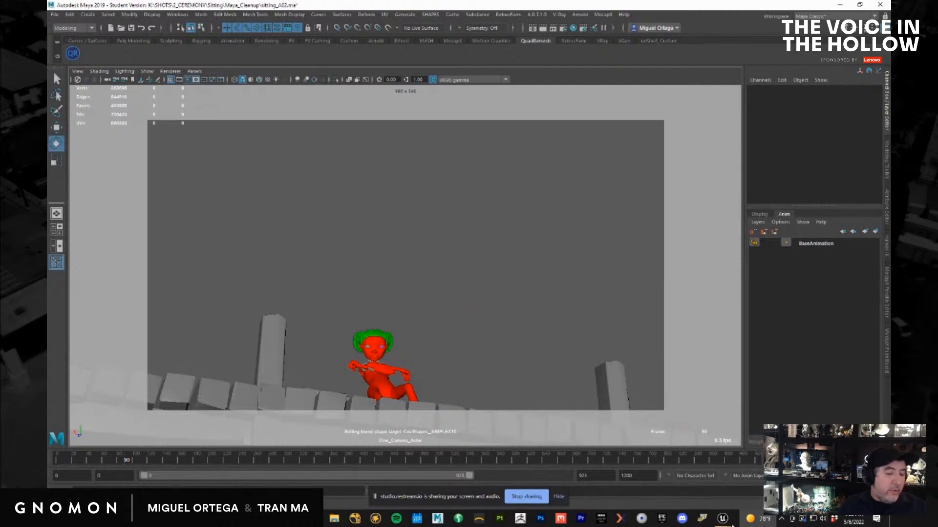
Return to Unreal Editor and select the tall wooden platform structure beside the bonfire
{"action": "left_click", "coordinate": [722, 522]}
{"action": "left_click", "coordinate": [656, 488]}
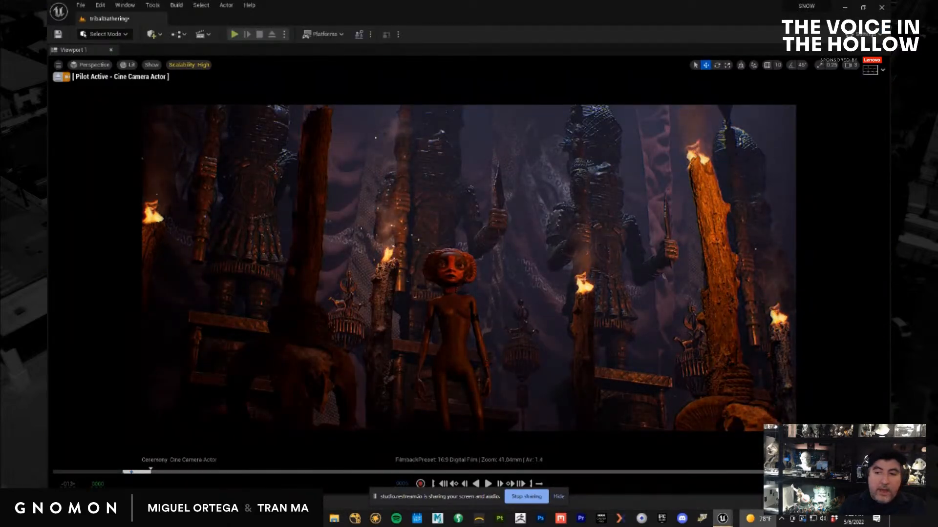
{"action": "left_click", "coordinate": [280, 208]}
{"action": "key", "text": "space"}
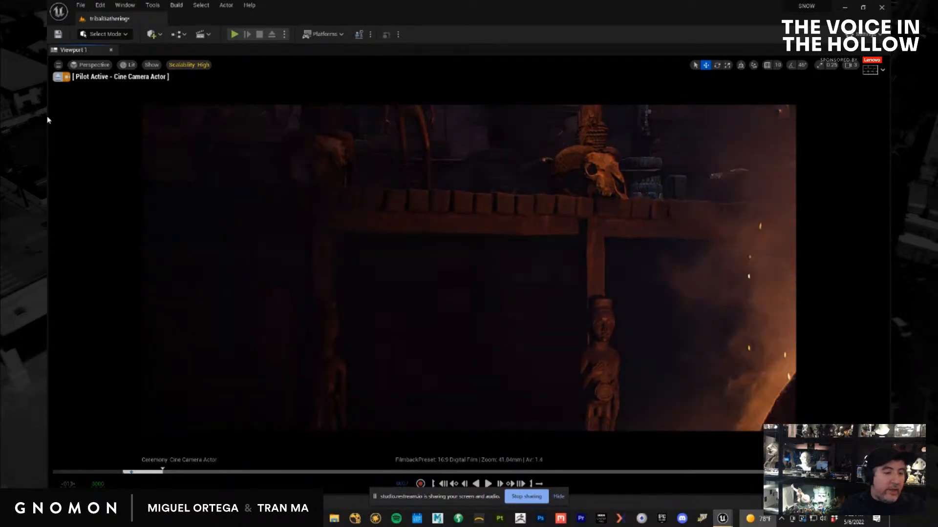
{"action": "left_click", "coordinate": [490, 220]}
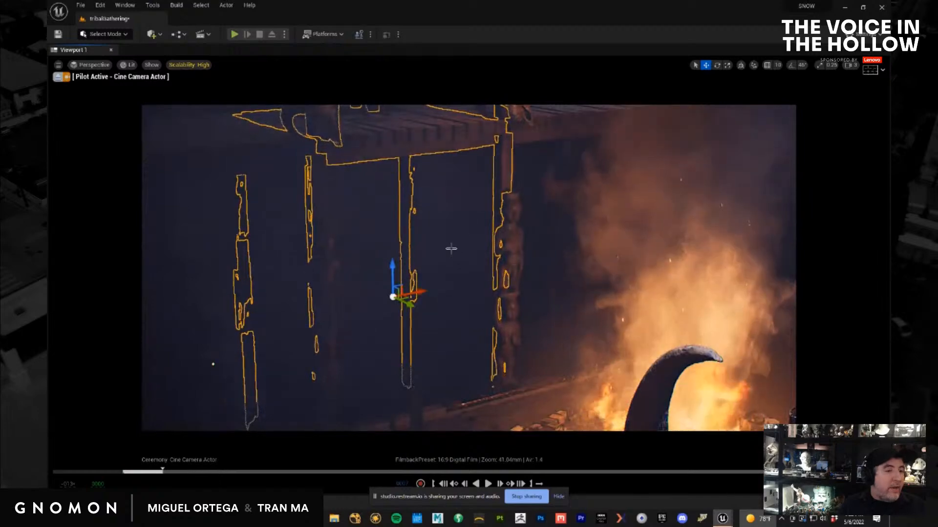
{"action": "left_click_drag", "start_coordinate": [471, 223], "coordinate": [415, 252], "text": "alt"}
{"action": "scroll", "coordinate": [469, 195], "scroll_direction": "up", "scroll_amount": 2}
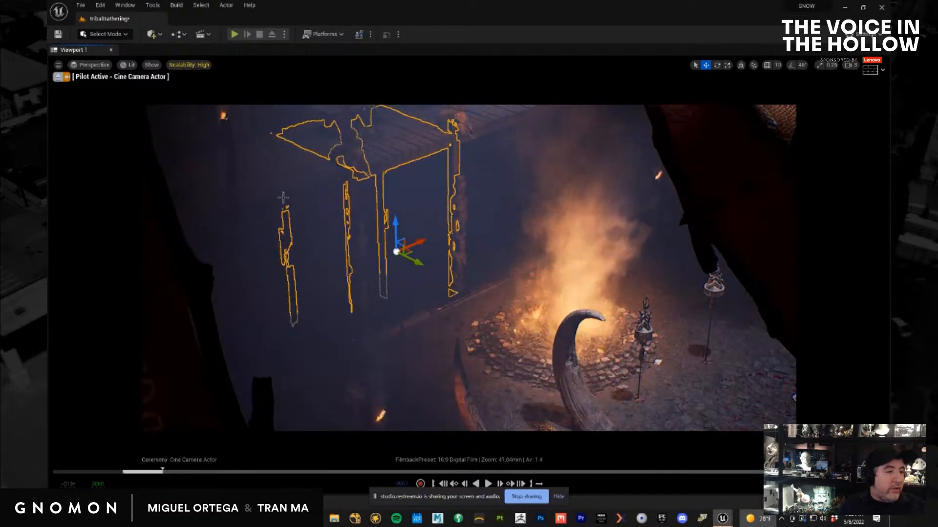
Add the adjoining platform structures and the stone ground around the bonfire to the selection
{"action": "left_click", "coordinate": [316, 172], "text": "ctrl"}
{"action": "left_click", "coordinate": [480, 128], "text": "ctrl"}
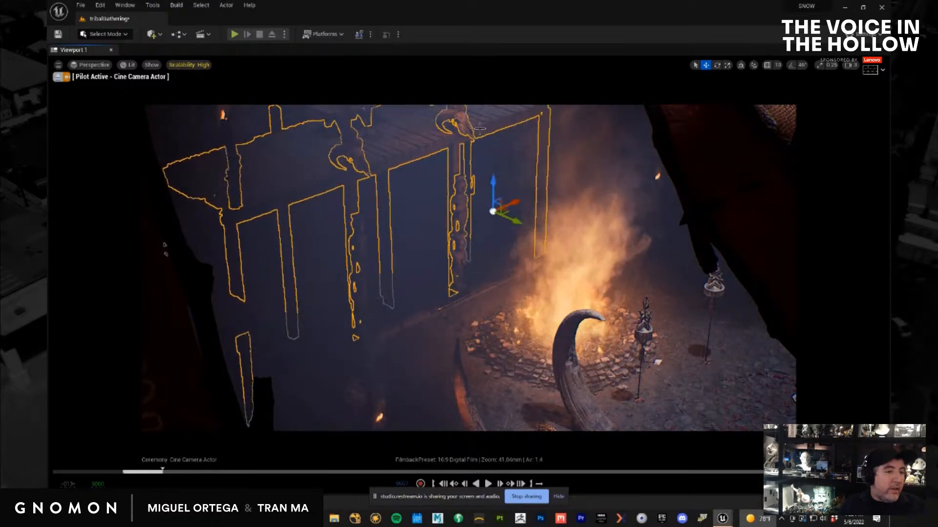
{"action": "left_click", "coordinate": [722, 411], "text": "ctrl"}
{"action": "left_click_drag", "start_coordinate": [722, 411], "coordinate": [667, 360], "text": "alt"}
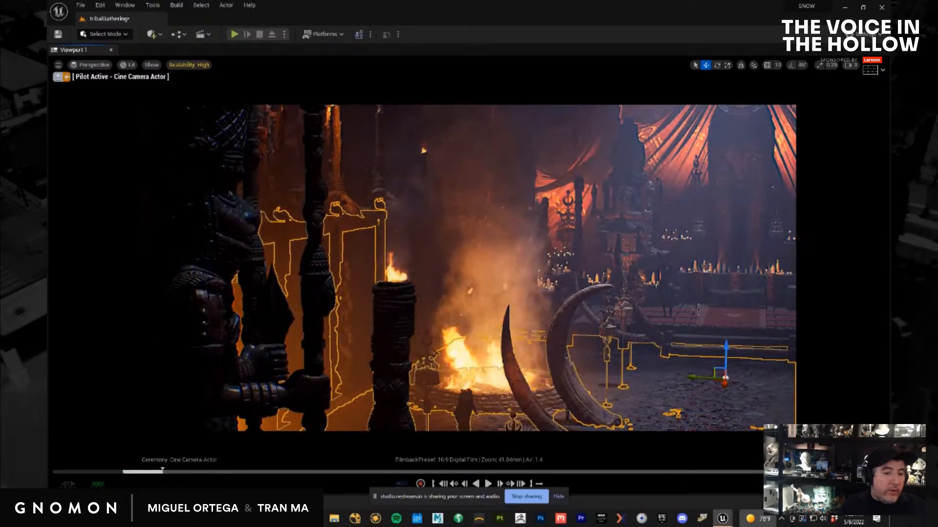
Add the wooden plank walkways bordering the stone ground with the tusks to the selection
{"action": "left_click_drag", "start_coordinate": [726, 345], "coordinate": [726, 314]}
{"action": "middle_click_drag", "start_coordinate": [579, 386], "coordinate": [588, 228]}
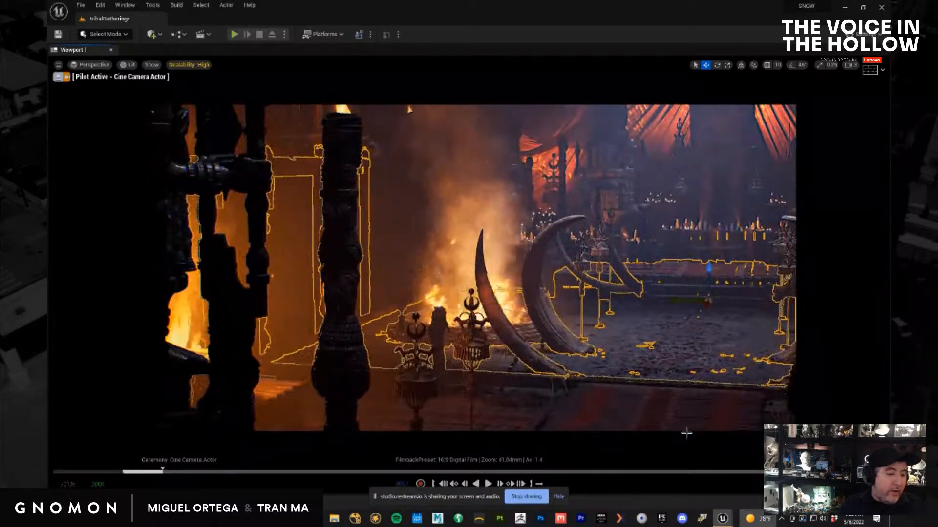
{"action": "left_click", "coordinate": [660, 410], "text": "ctrl"}
{"action": "middle_click_drag", "start_coordinate": [660, 410], "coordinate": [619, 457]}
{"action": "left_click", "coordinate": [494, 380], "text": "ctrl"}
{"action": "left_click_drag", "start_coordinate": [478, 362], "coordinate": [353, 298], "text": "alt"}
{"action": "left_click_drag", "start_coordinate": [628, 340], "coordinate": [823, 347], "text": "alt"}
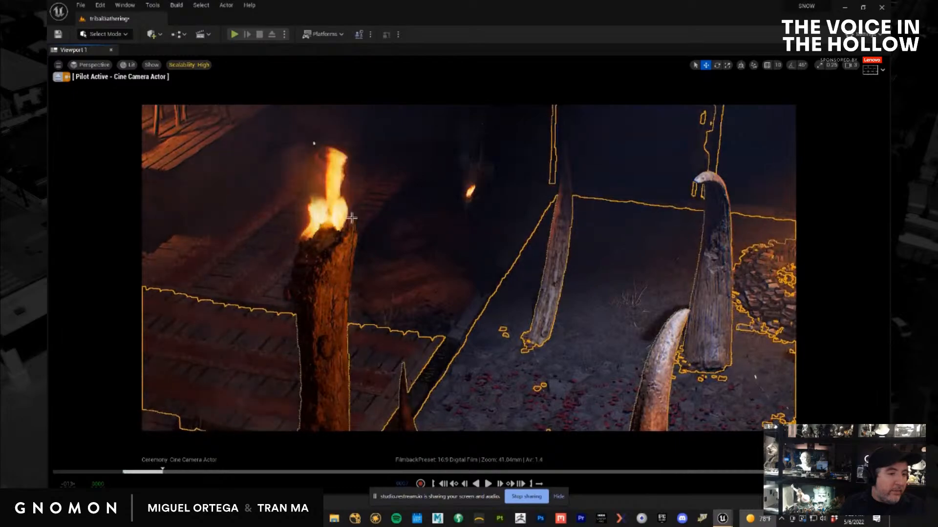
{"action": "left_click_drag", "start_coordinate": [259, 276], "coordinate": [295, 274], "text": "alt"}
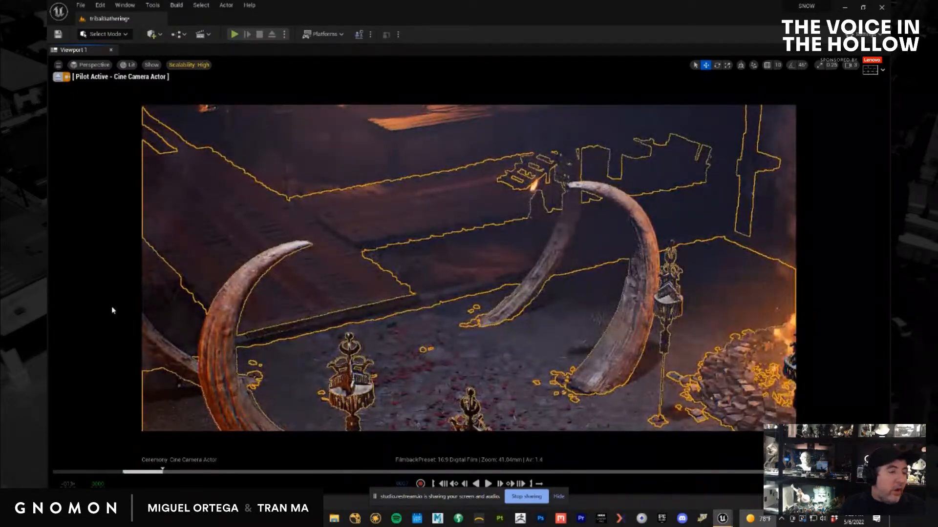
{"action": "middle_click_drag", "start_coordinate": [329, 231], "coordinate": [345, 212], "text": "alt"}
{"action": "left_click_drag", "start_coordinate": [345, 212], "coordinate": [281, 214], "text": "alt"}
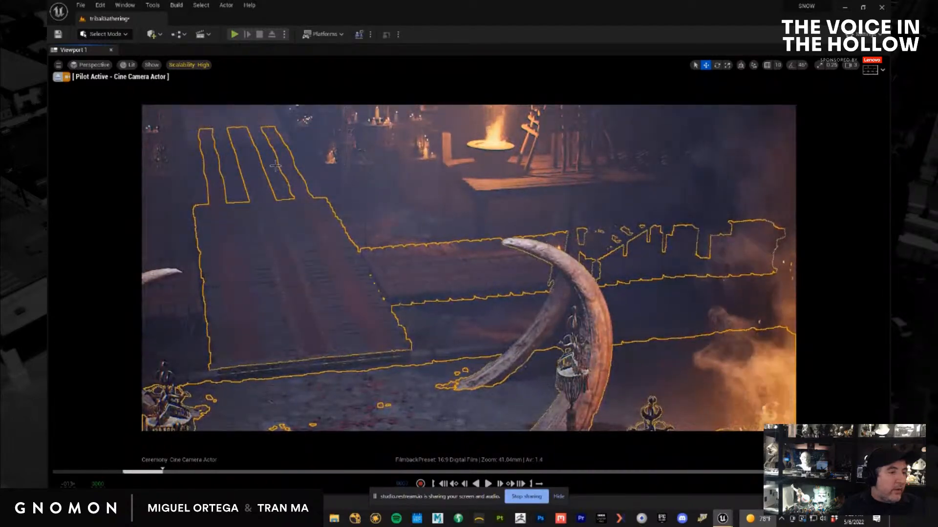
Add the far sections of the long plank walkway and the crossing side walkway to the selection
{"action": "left_click", "coordinate": [254, 135]}
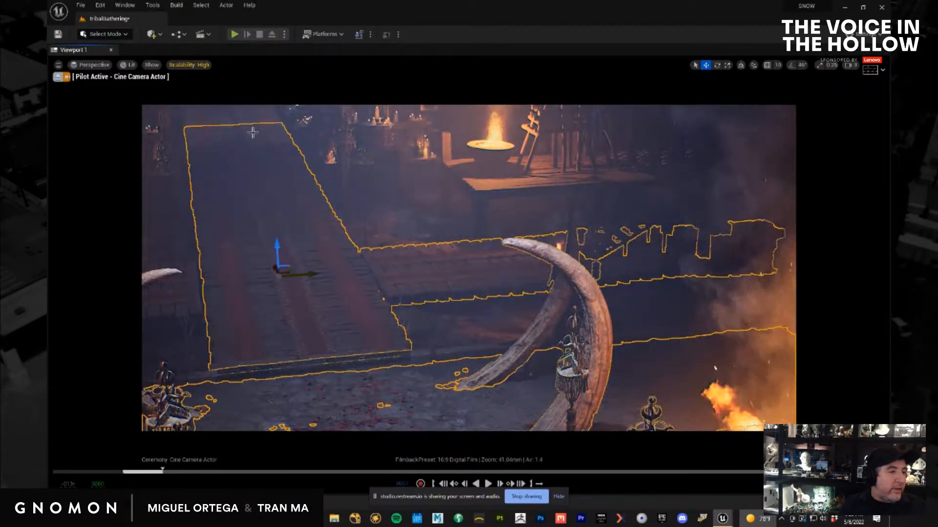
{"action": "left_click", "coordinate": [250, 119], "text": "ctrl"}
{"action": "middle_click_drag", "start_coordinate": [327, 201], "coordinate": [517, 429], "text": "alt"}
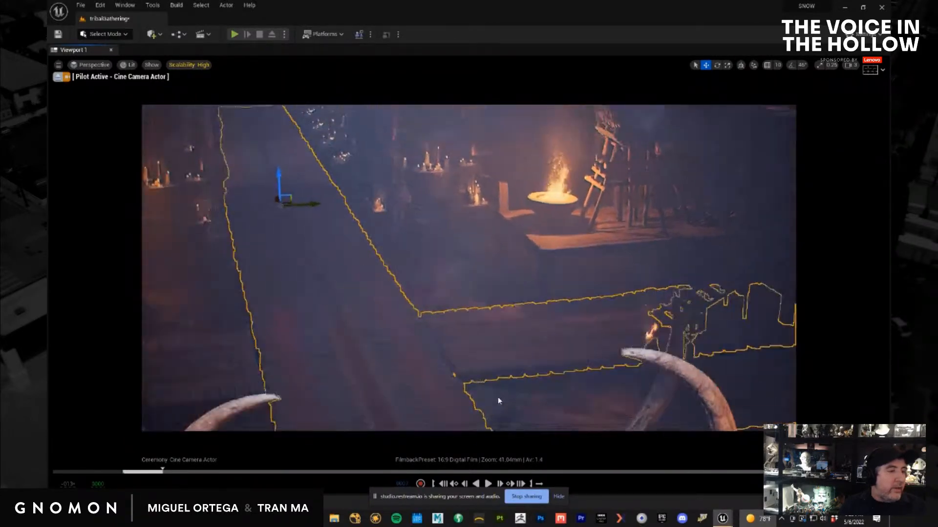
{"action": "left_click_drag", "start_coordinate": [273, 151], "coordinate": [236, 162], "text": "alt"}
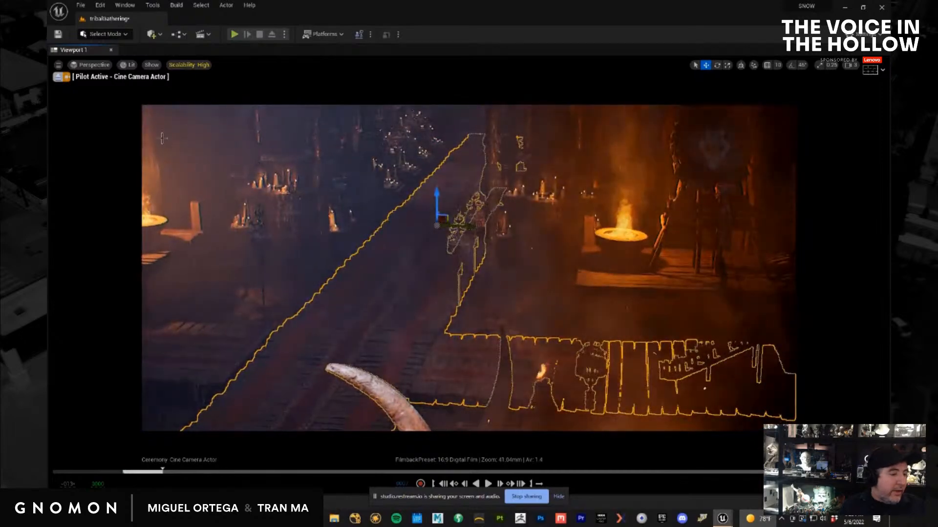
{"action": "left_click", "coordinate": [223, 351], "text": "ctrl"}
{"action": "left_click_drag", "start_coordinate": [409, 327], "coordinate": [474, 326], "text": "alt"}
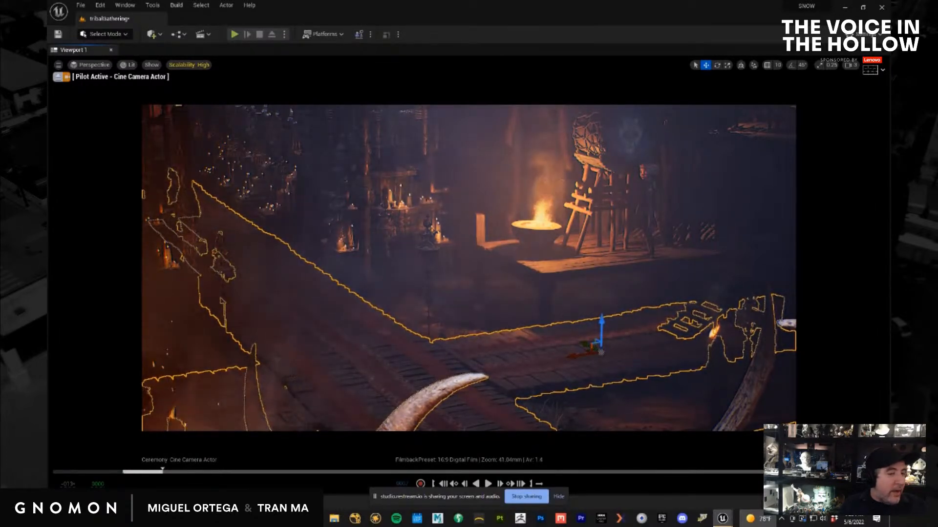
{"action": "left_click_drag", "start_coordinate": [500, 330], "coordinate": [488, 331], "text": "alt"}
{"action": "mouse_move", "coordinate": [431, 339]}
{"action": "left_mouse_down", "text": "alt"}
{"action": "mouse_move", "coordinate": [405, 348]}
{"action": "mouse_move", "coordinate": [416, 345]}
{"action": "left_mouse_up", "text": "alt"}
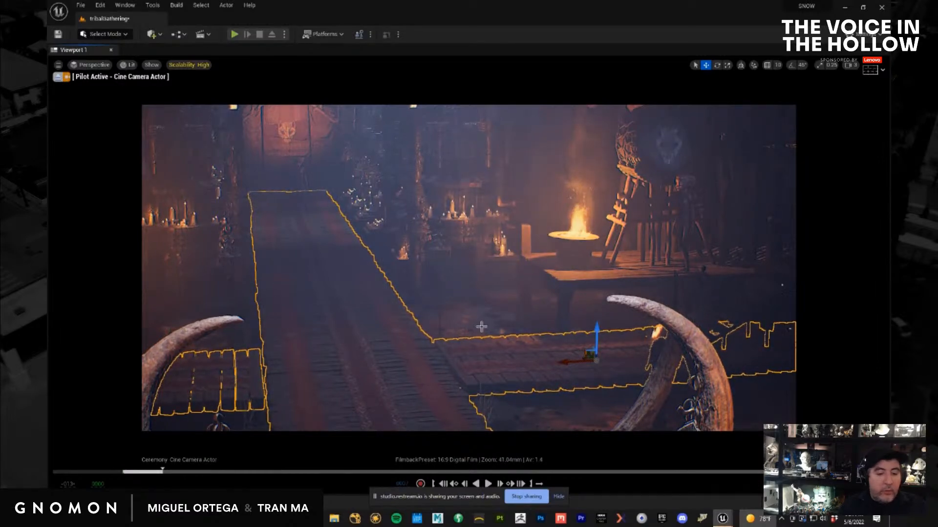
{"action": "mouse_move", "coordinate": [479, 394]}
{"action": "left_mouse_down", "text": "alt"}
{"action": "mouse_move", "coordinate": [489, 376]}
{"action": "mouse_move", "coordinate": [489, 404]}
{"action": "left_mouse_up", "text": "alt"}
{"action": "left_click_drag", "start_coordinate": [524, 284], "coordinate": [549, 293], "text": "alt"}
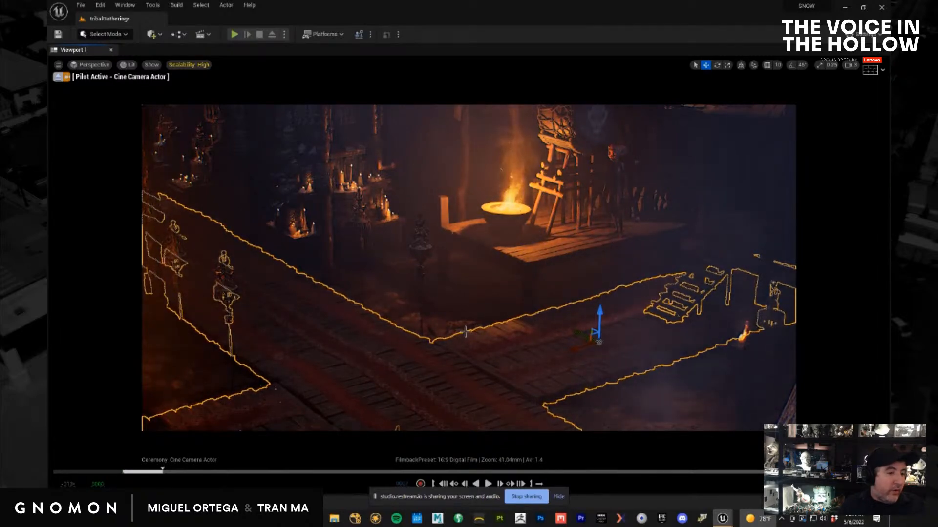
Open the Merge Actors settings for the selected platform and walkway meshes
{"action": "left_click_drag", "start_coordinate": [537, 354], "coordinate": [473, 344], "text": "alt"}
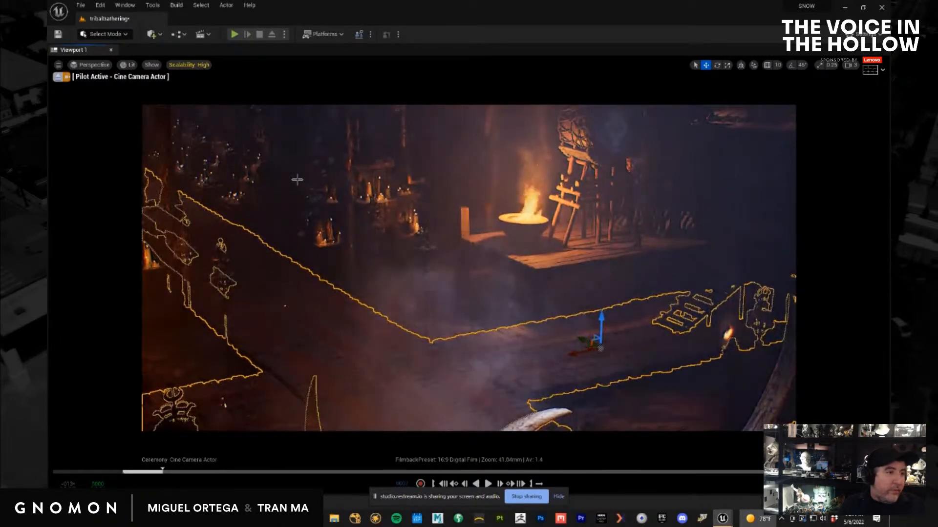
{"action": "left_click", "coordinate": [226, 5]}
{"action": "mouse_move", "coordinate": [341, 241]}
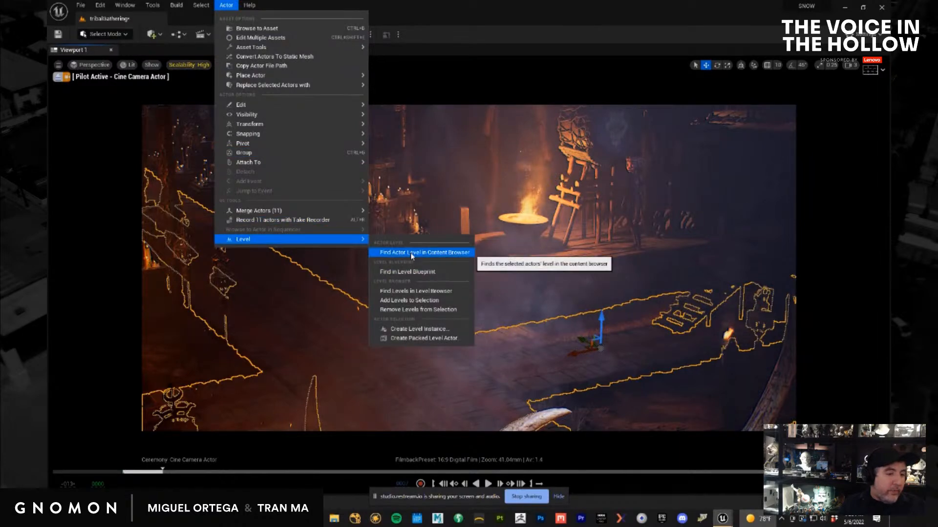
{"action": "mouse_move", "coordinate": [330, 214]}
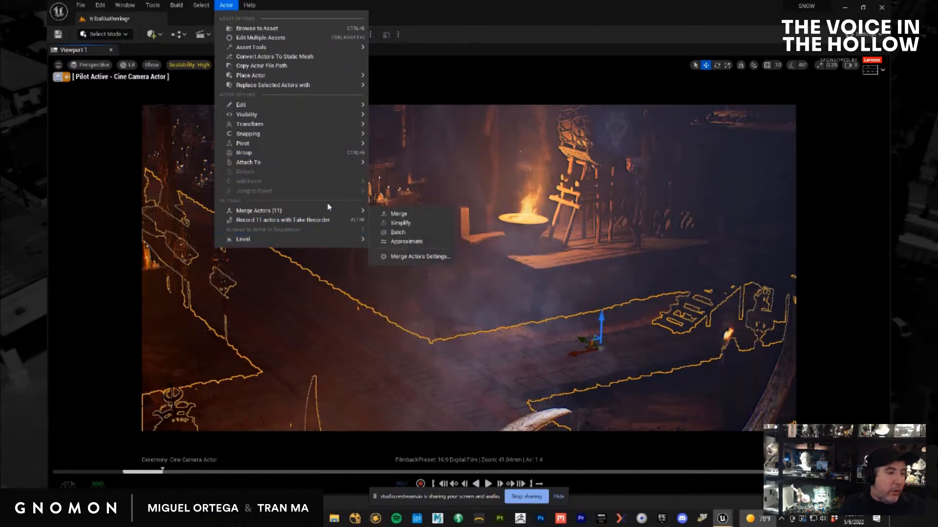
{"action": "left_click", "coordinate": [433, 257]}
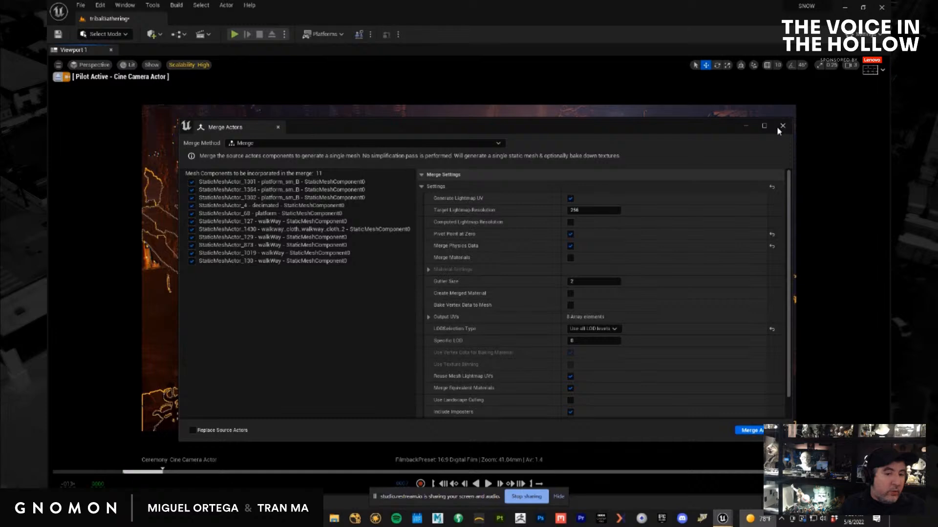
Start the merge, check the existing ceremony mesh in the MeshExports folder, and close Merge Actors without saving
{"action": "left_click", "coordinate": [766, 431]}
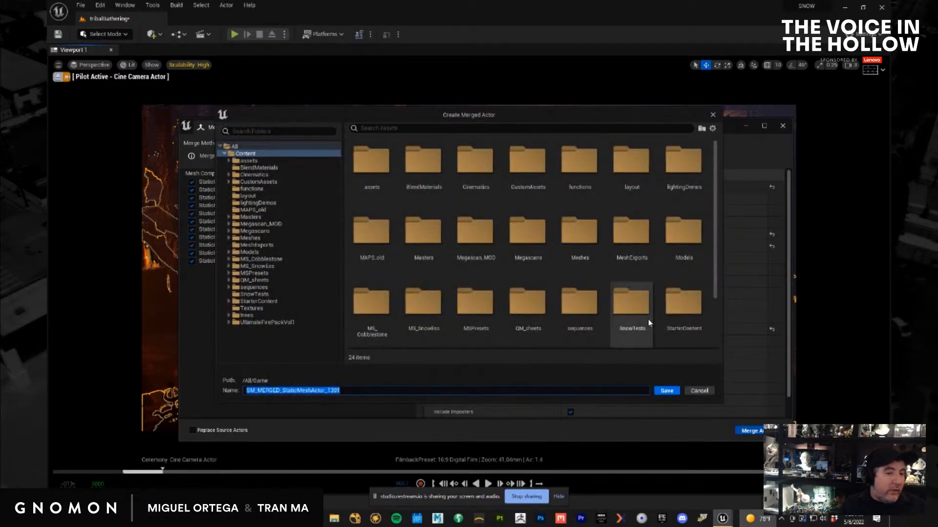
{"action": "double_click", "coordinate": [637, 239]}
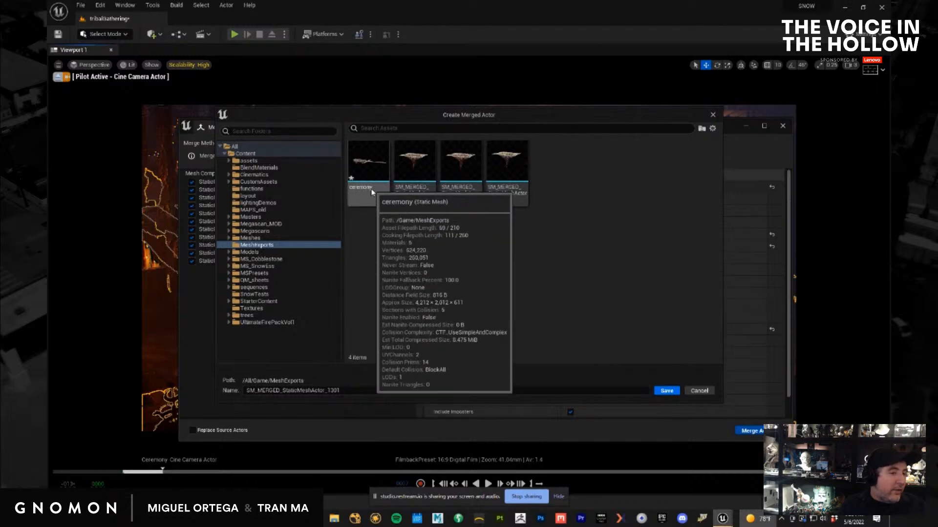
{"action": "key", "text": "Escape"}
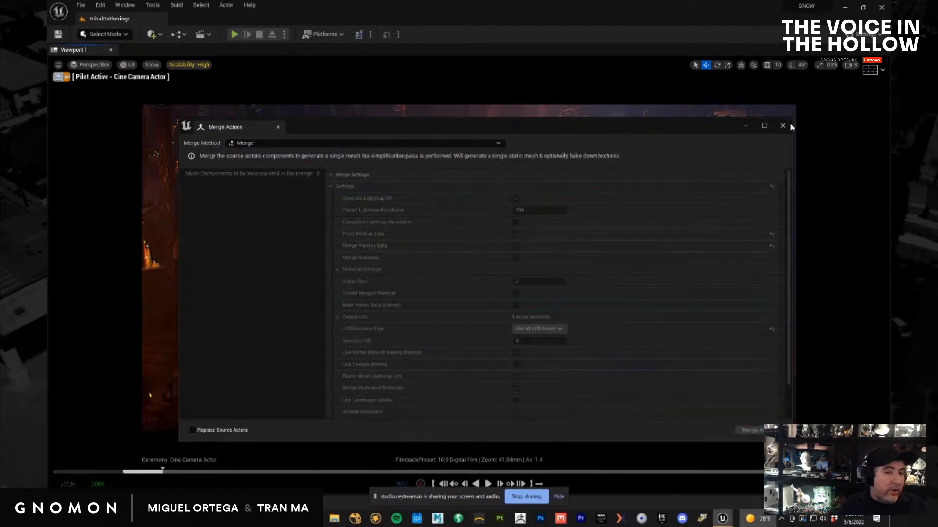
{"action": "left_click", "coordinate": [782, 125]}
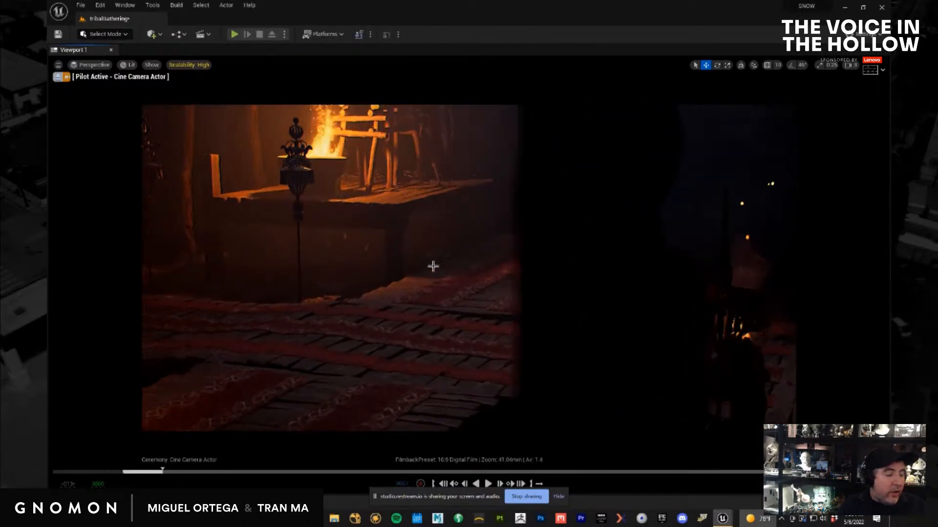
Examine the bonfire platform, red cloth walkways, tusks and petal-covered stone ground of the set from close up
{"action": "middle_click_drag", "start_coordinate": [421, 339], "coordinate": [607, 397], "text": "alt"}
{"action": "mouse_move", "coordinate": [330, 287]}
{"action": "middle_mouse_down", "text": "alt"}
{"action": "mouse_move", "coordinate": [503, 323]}
{"action": "mouse_move", "coordinate": [600, 308]}
{"action": "mouse_move", "coordinate": [597, 294]}
{"action": "middle_mouse_up", "text": "alt"}
{"action": "left_click_drag", "start_coordinate": [597, 292], "coordinate": [350, 288], "text": "alt"}
{"action": "left_click_drag", "start_coordinate": [197, 253], "coordinate": [531, 326], "text": "alt"}
{"action": "left_click_drag", "start_coordinate": [649, 253], "coordinate": [630, 205], "text": "alt"}
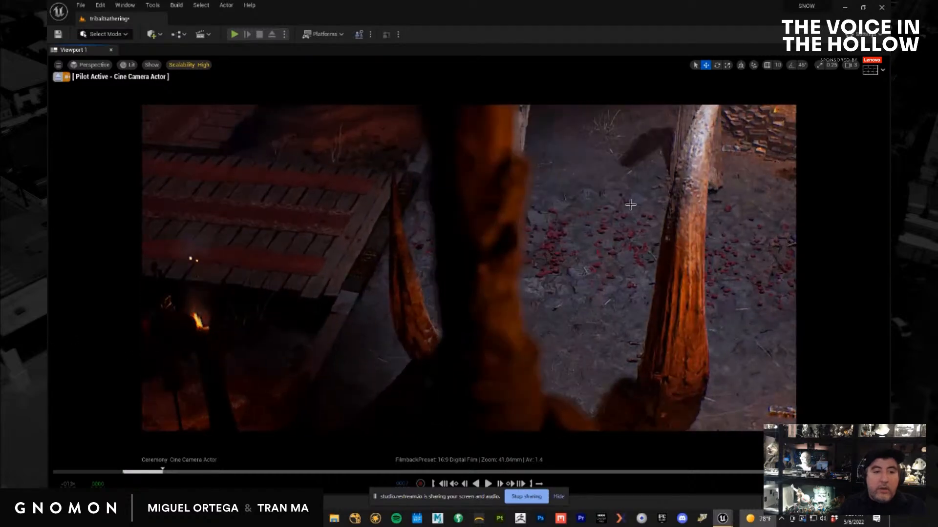
{"action": "middle_click_drag", "start_coordinate": [643, 205], "coordinate": [576, 242], "text": "alt"}
{"action": "right_click_drag", "start_coordinate": [521, 251], "coordinate": [474, 256]}
{"action": "left_click_drag", "start_coordinate": [474, 255], "coordinate": [443, 114], "text": "alt"}
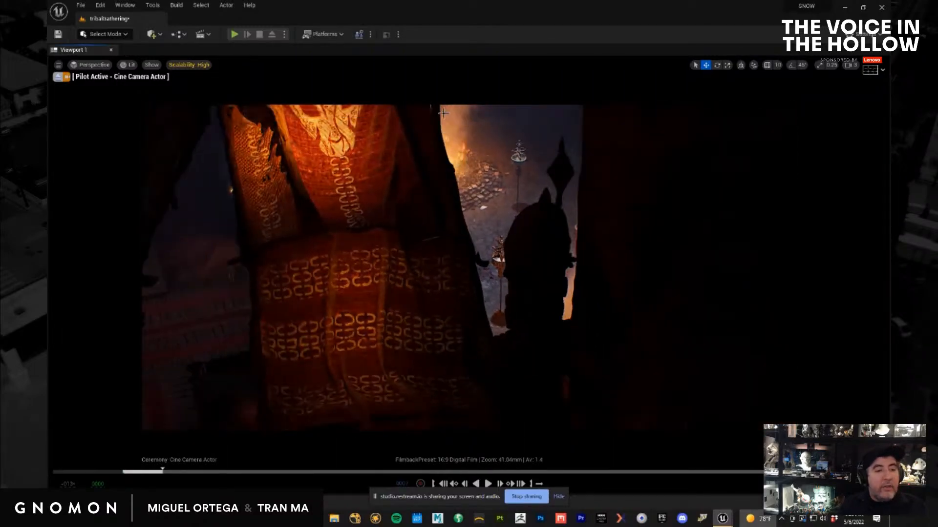
Examine the set from behind the raised wooden bridge, looking along the walkway towards the tusks and candles
{"action": "scroll", "coordinate": [508, 247], "scroll_direction": "down", "scroll_amount": 4}
{"action": "left_click_drag", "start_coordinate": [464, 253], "coordinate": [608, 237], "text": "alt"}
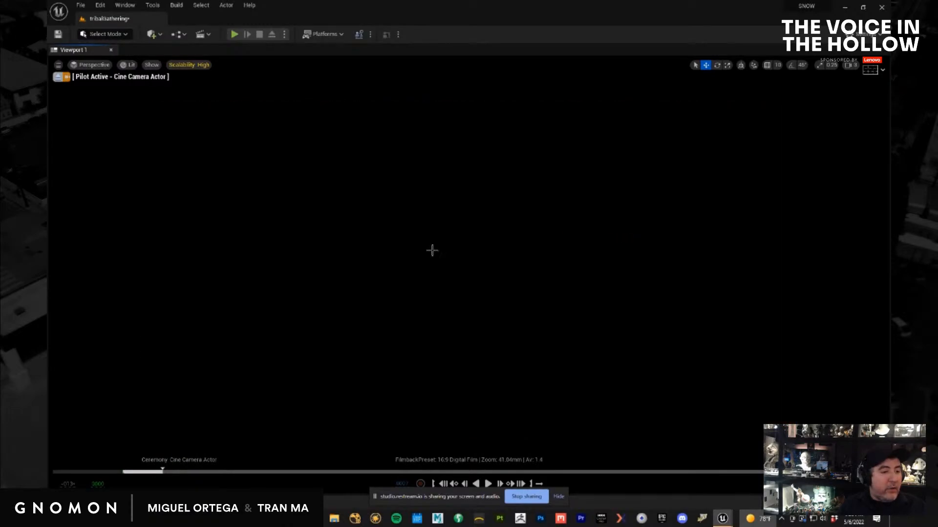
{"action": "left_click_drag", "start_coordinate": [405, 244], "coordinate": [768, 377], "text": "alt"}
{"action": "scroll", "coordinate": [521, 274], "scroll_direction": "up", "scroll_amount": 2}
{"action": "scroll", "coordinate": [343, 212], "scroll_direction": "up", "scroll_amount": 6}
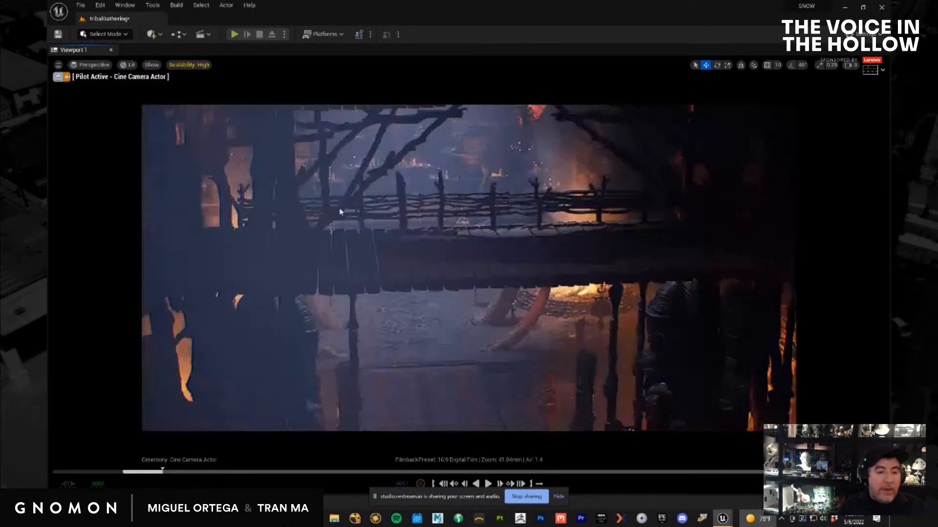
{"action": "right_click_drag", "start_coordinate": [333, 207], "coordinate": [637, 334], "text": "alt"}
{"action": "scroll", "coordinate": [365, 227], "scroll_direction": "up", "scroll_amount": 4}
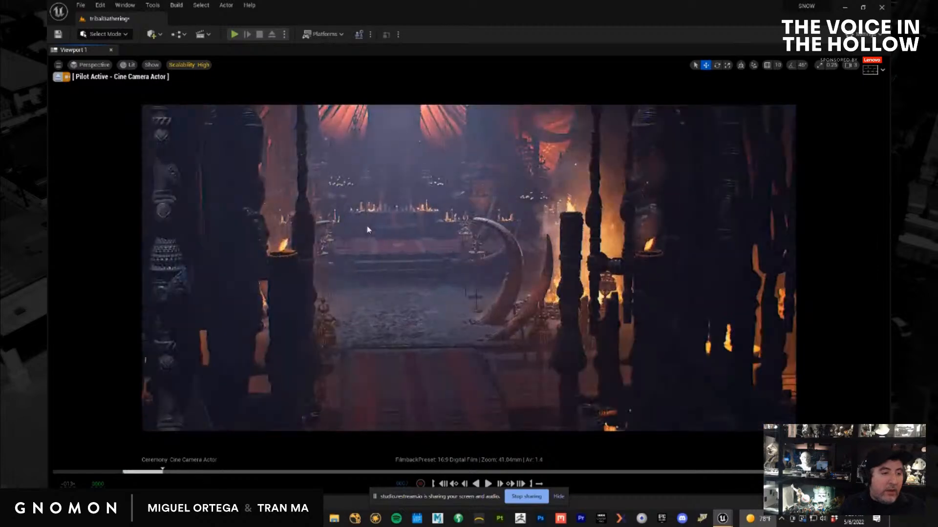
{"action": "left_click_drag", "start_coordinate": [702, 250], "coordinate": [515, 136], "text": "alt"}
{"action": "left_click_drag", "start_coordinate": [711, 298], "coordinate": [599, 155], "text": "alt"}
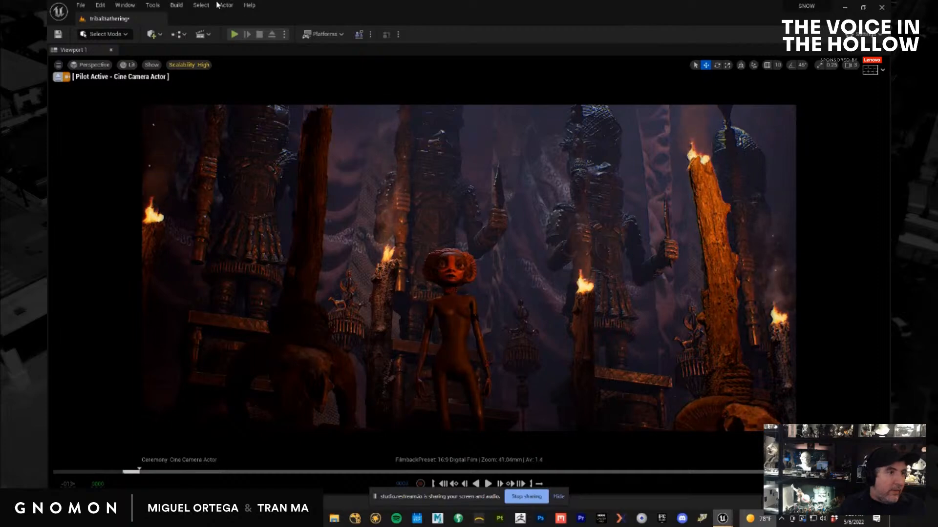
Select the ceremony static mesh in the MeshExports folder and open its export dialog
{"action": "left_click", "coordinate": [220, 5]}
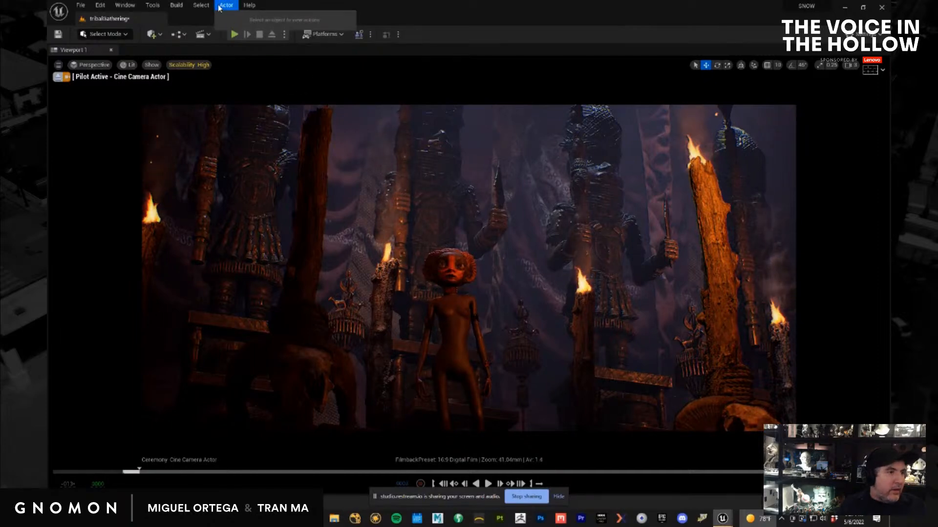
{"action": "mouse_move", "coordinate": [212, 6]}
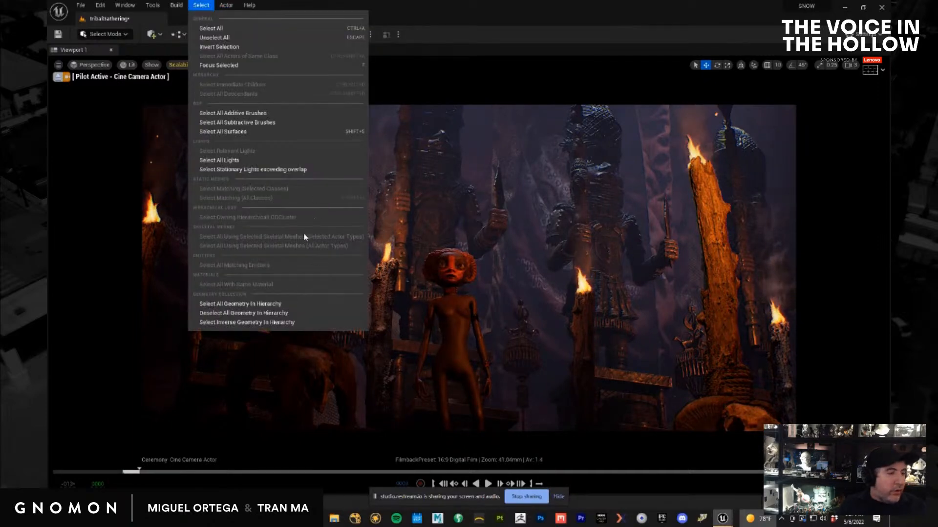
{"action": "key", "text": "ctrl+space"}
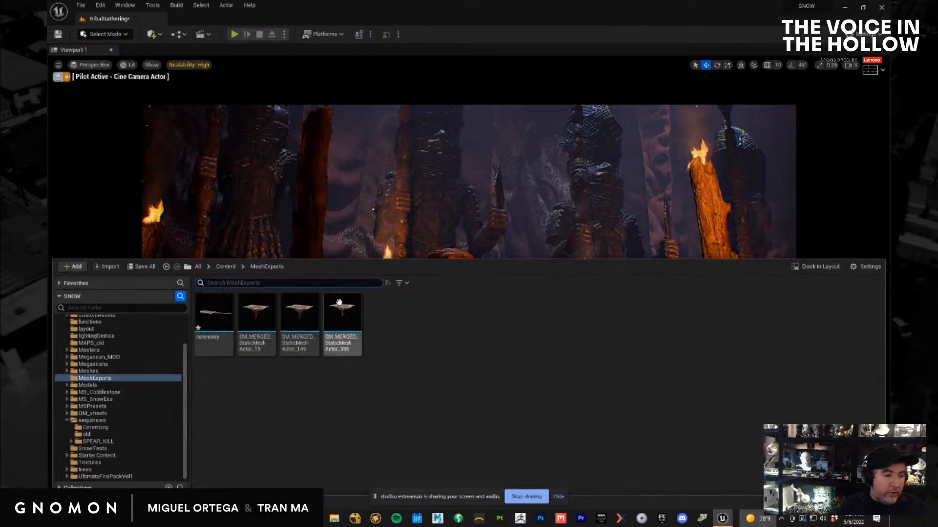
{"action": "left_click", "coordinate": [211, 322]}
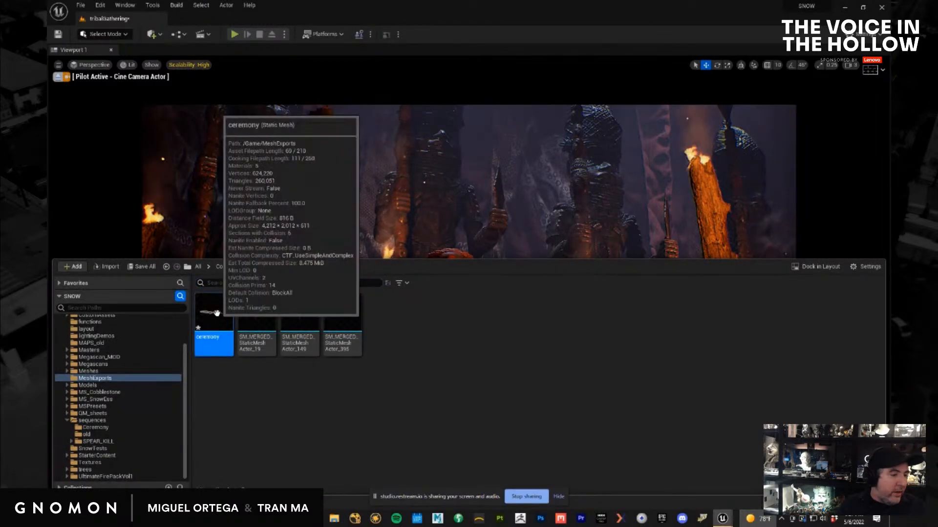
{"action": "right_click", "coordinate": [215, 320]}
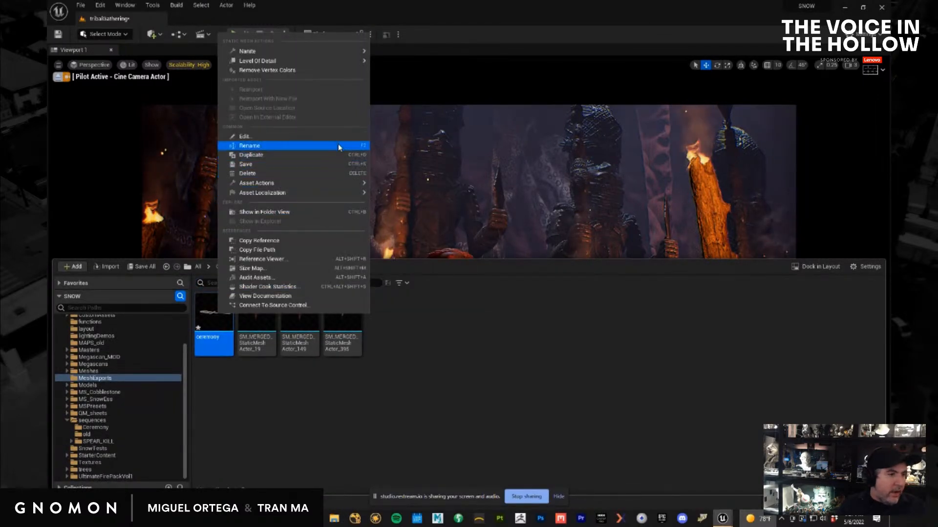
{"action": "mouse_move", "coordinate": [333, 184]}
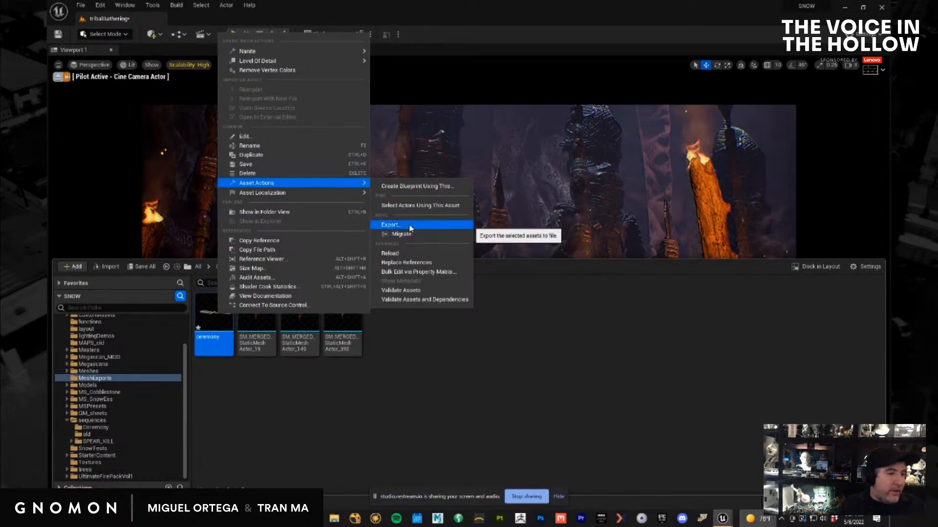
{"action": "left_click", "coordinate": [391, 226]}
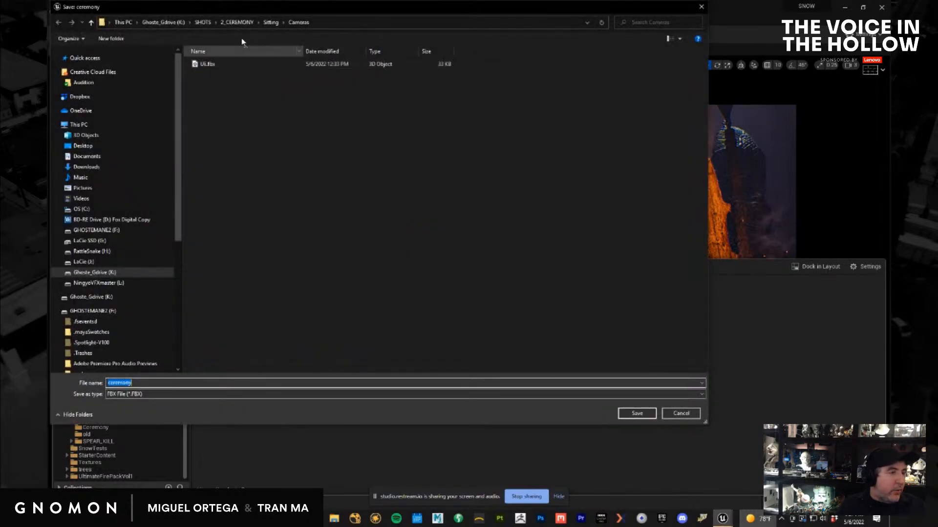
Browse to the Geo_exports folder under 2_CEREMONY > Sitting as the FBX destination, and cancel the export
{"action": "left_click", "coordinate": [243, 23]}
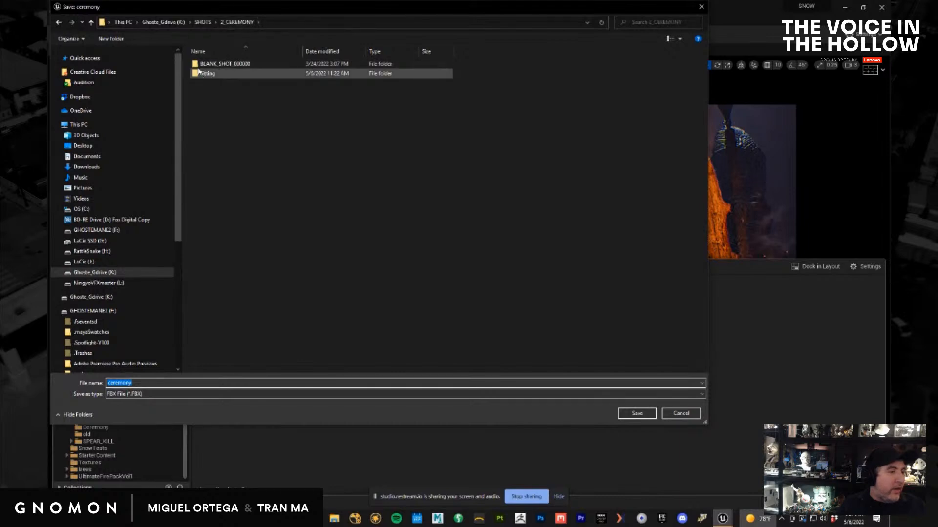
{"action": "double_click", "coordinate": [207, 73]}
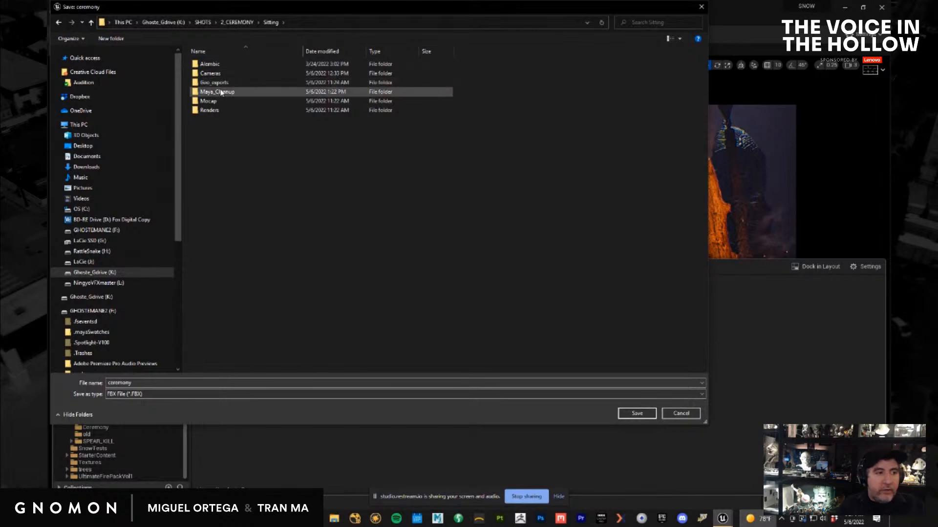
{"action": "double_click", "coordinate": [210, 82]}
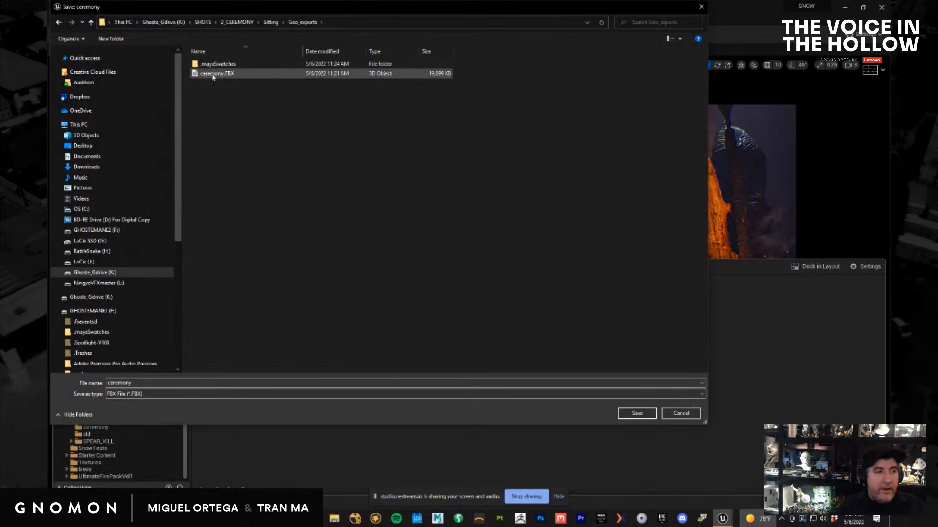
{"action": "key", "text": "Escape"}
{"action": "left_click", "coordinate": [845, 227]}
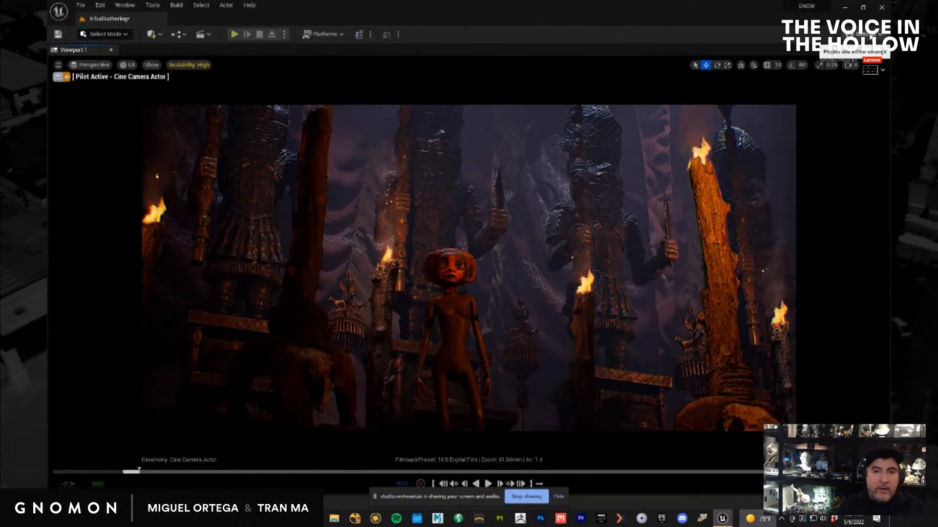
Set the overall engine scalability quality to Low
{"action": "left_click", "coordinate": [863, 34]}
{"action": "mouse_move", "coordinate": [814, 160]}
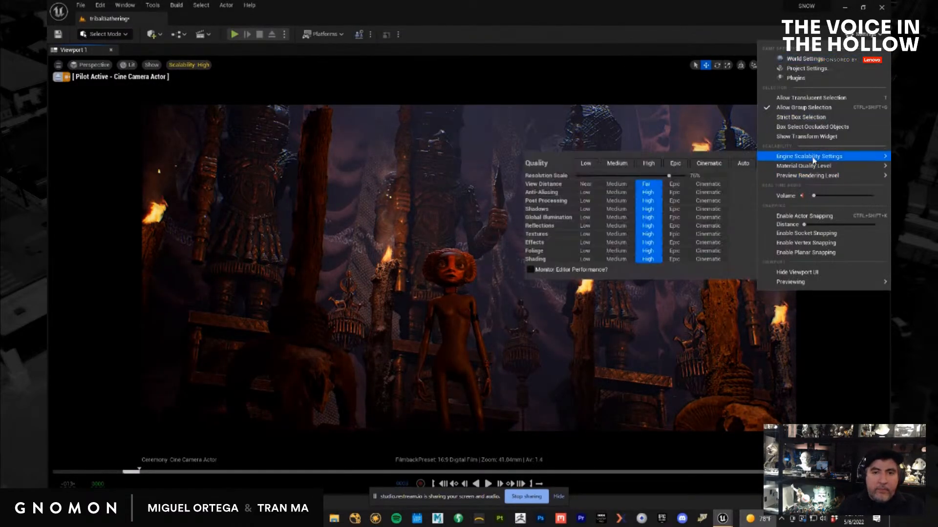
{"action": "left_click", "coordinate": [585, 164]}
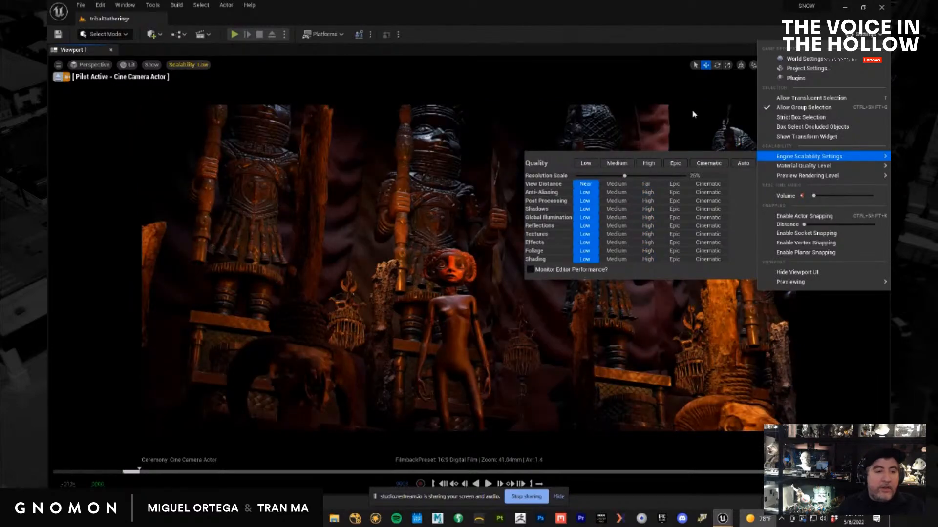
{"action": "left_click", "coordinate": [476, 266]}
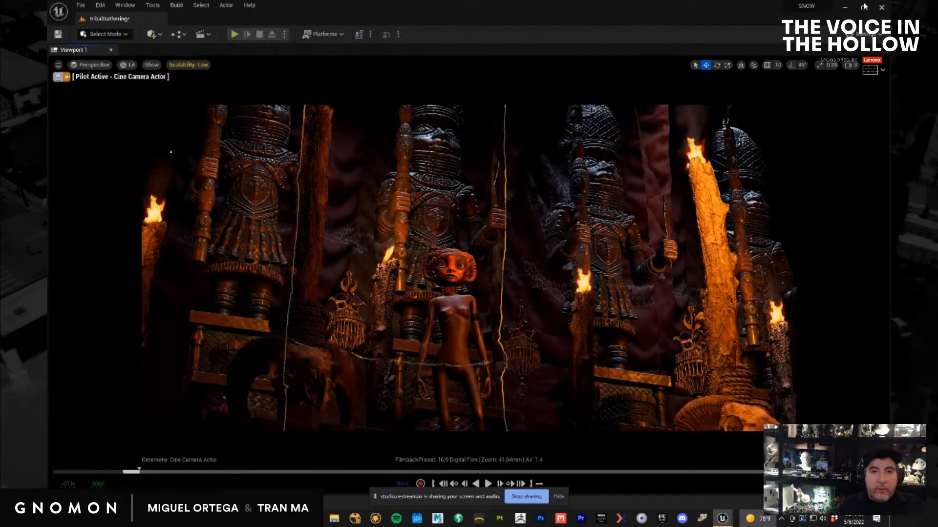
Switch to Maya and start a new scene, discarding the changes to sitting_A02.ma
{"action": "left_click", "coordinate": [846, 8]}
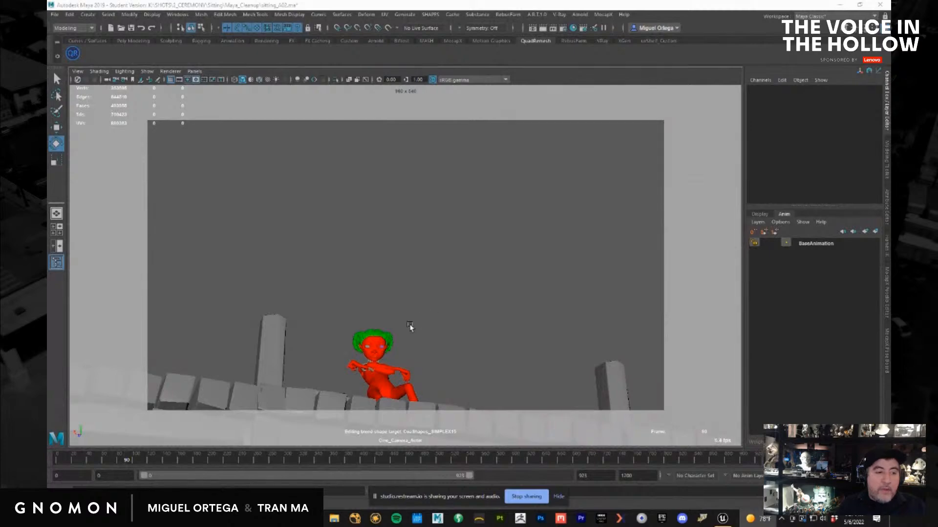
{"action": "left_click", "coordinate": [266, 460]}
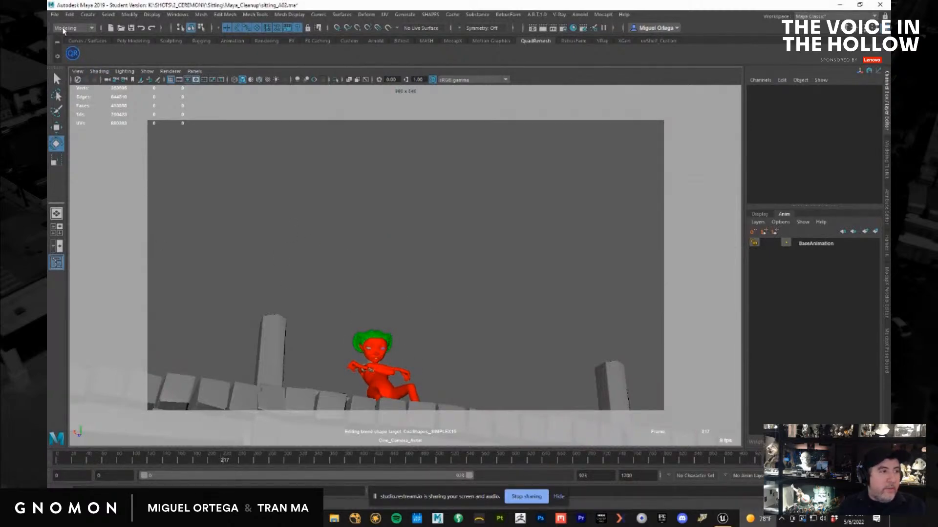
{"action": "left_click", "coordinate": [55, 14]}
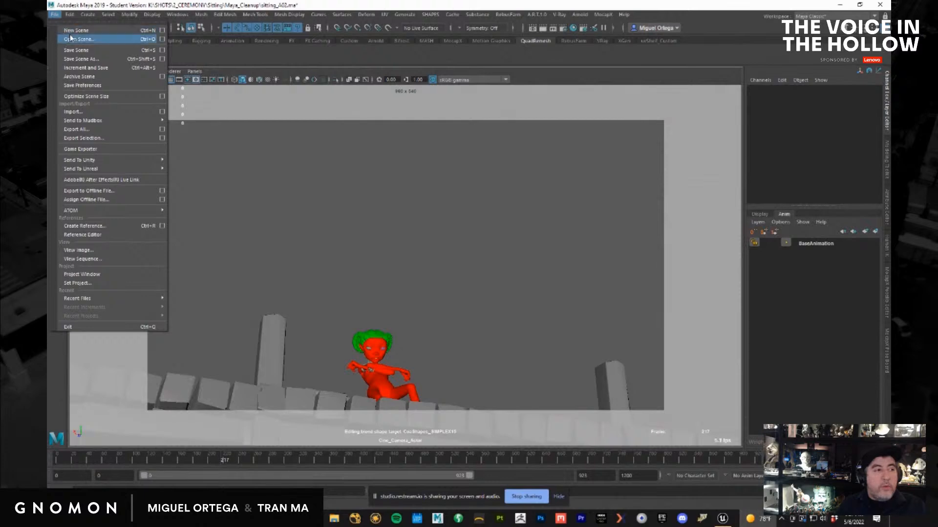
{"action": "left_click", "coordinate": [71, 30]}
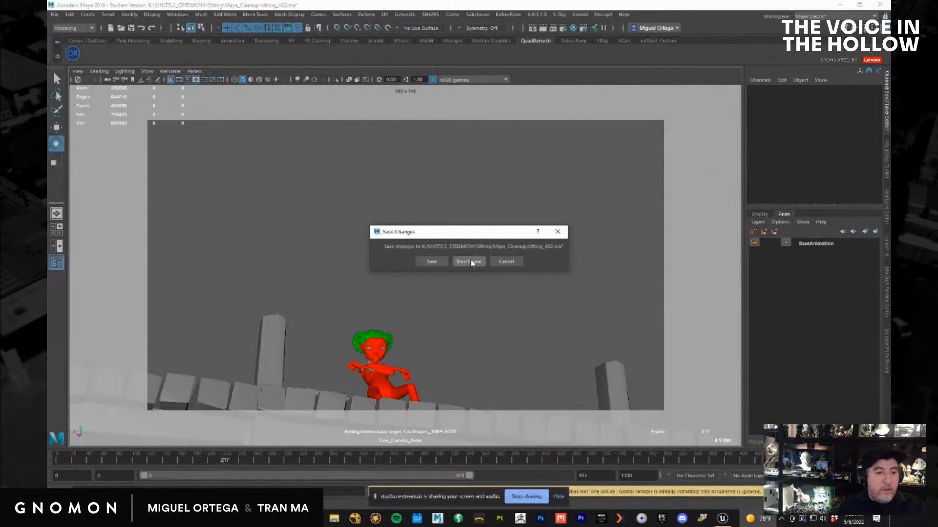
{"action": "left_click", "coordinate": [469, 262]}
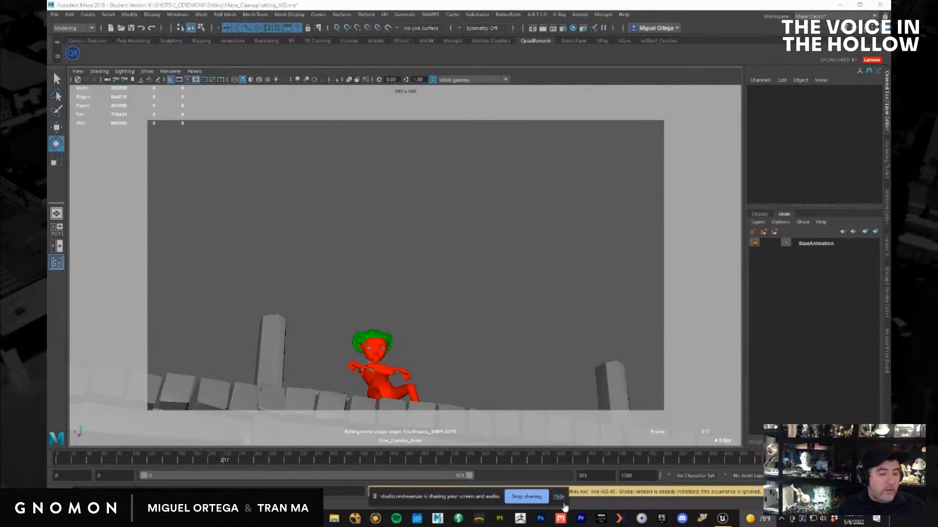
{"action": "left_click", "coordinate": [559, 497]}
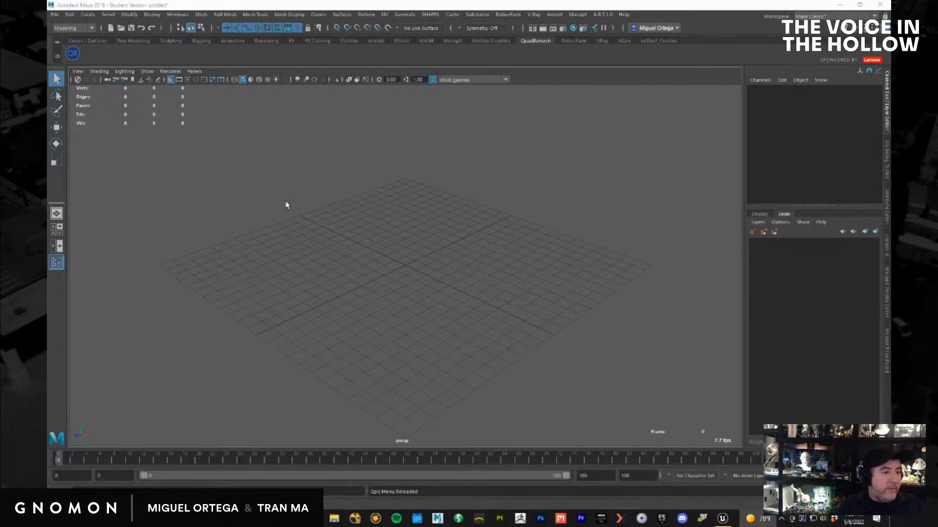
Import ceremony.FBX from the Geo_exports folder under SHOTS > 2_CEREMONY > Sitting on the K: drive
{"action": "left_click", "coordinate": [55, 15]}
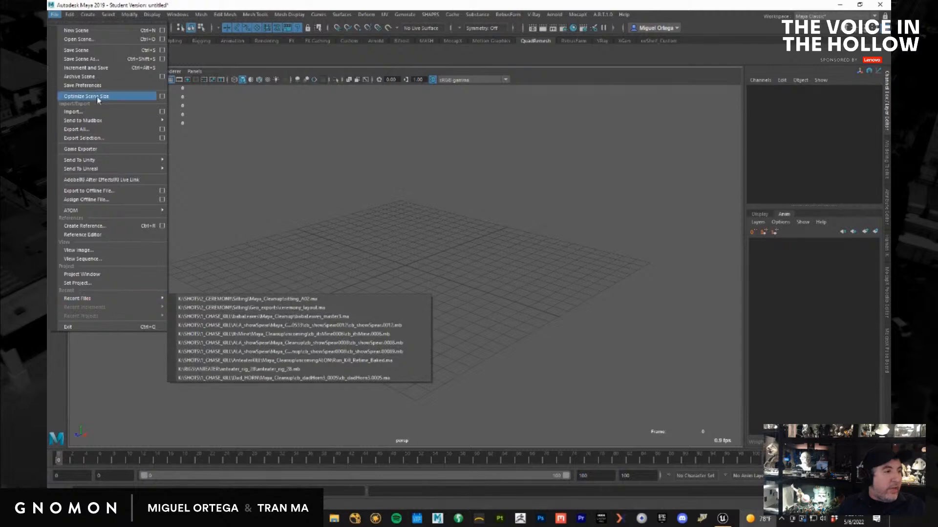
{"action": "left_click", "coordinate": [101, 111]}
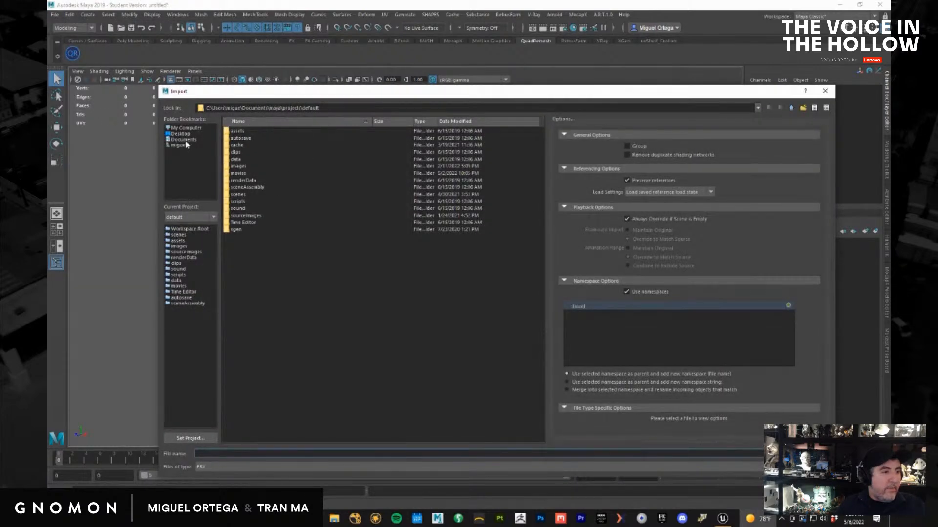
{"action": "left_click", "coordinate": [183, 128]}
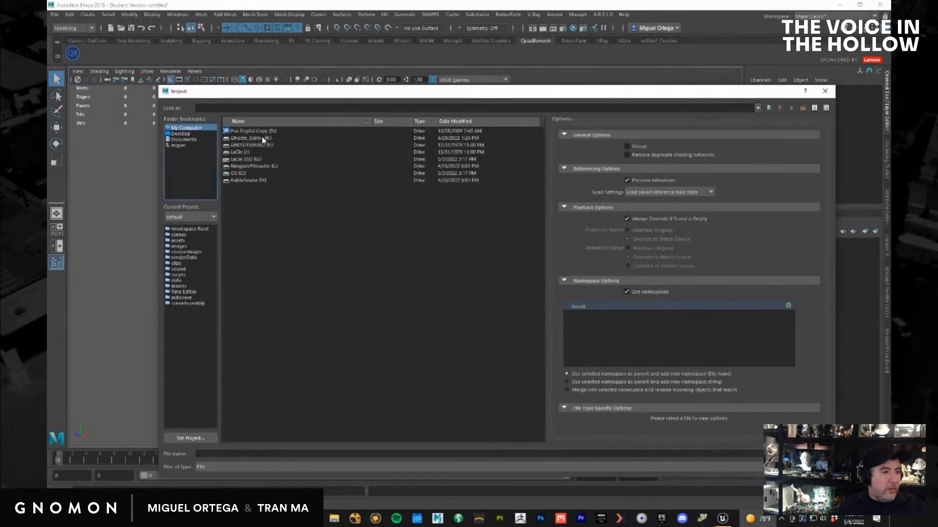
{"action": "double_click", "coordinate": [262, 138]}
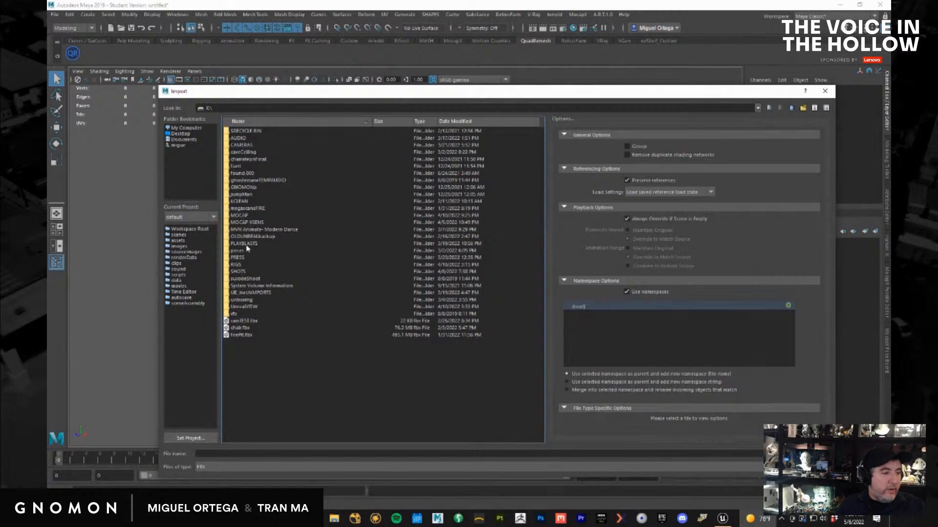
{"action": "double_click", "coordinate": [239, 271]}
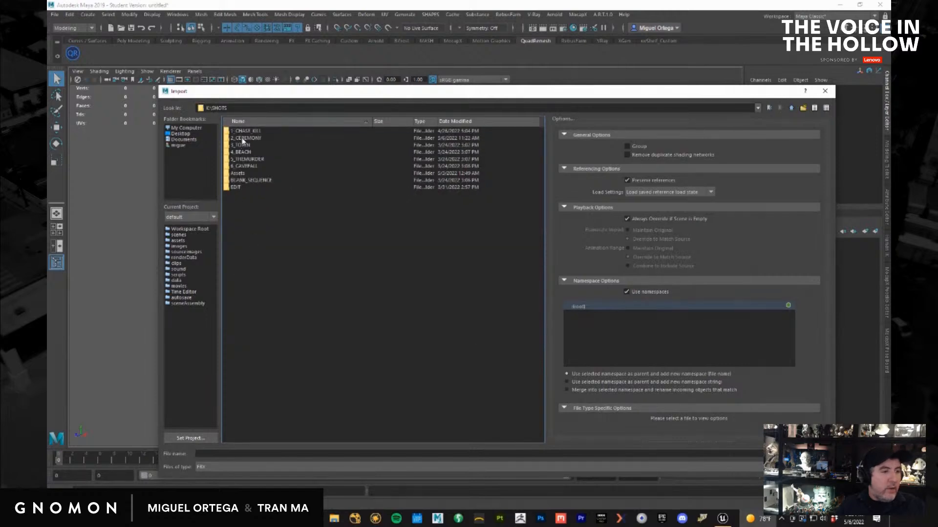
{"action": "double_click", "coordinate": [243, 138]}
{"action": "double_click", "coordinate": [239, 139]}
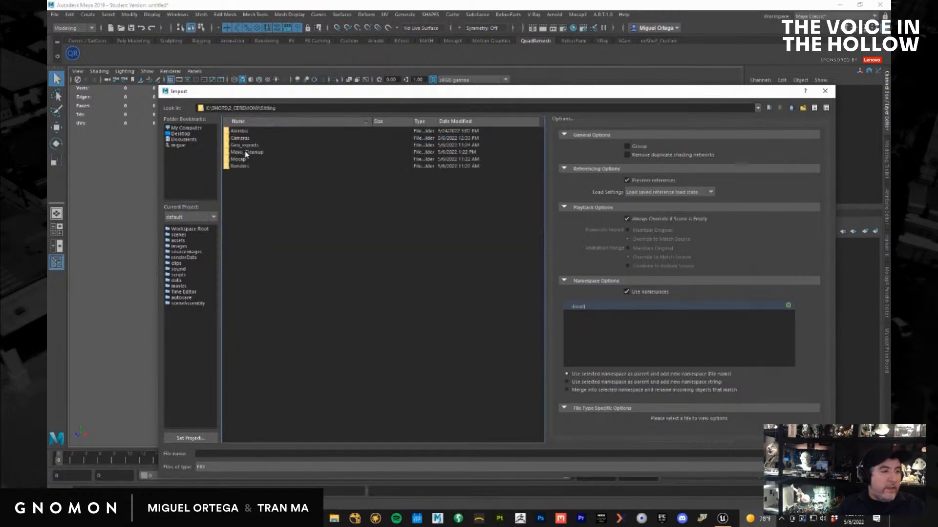
{"action": "double_click", "coordinate": [243, 146]}
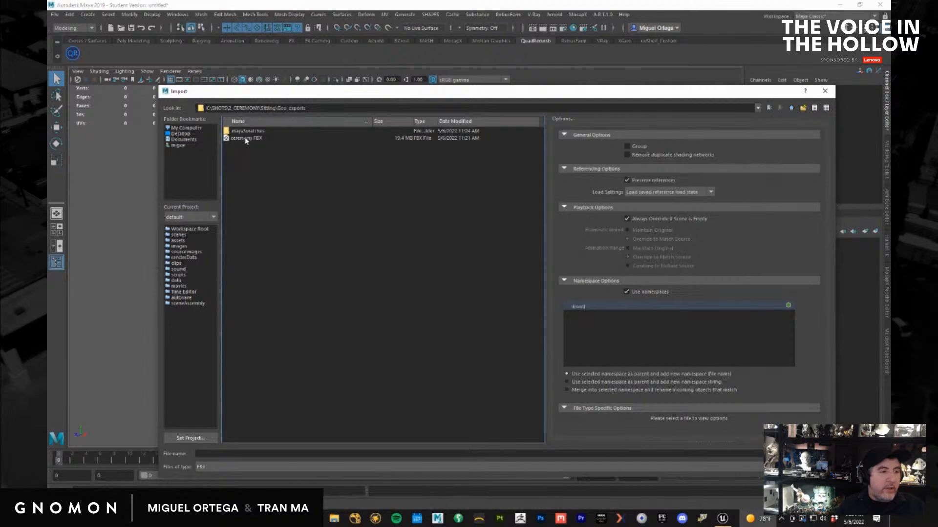
{"action": "double_click", "coordinate": [246, 138]}
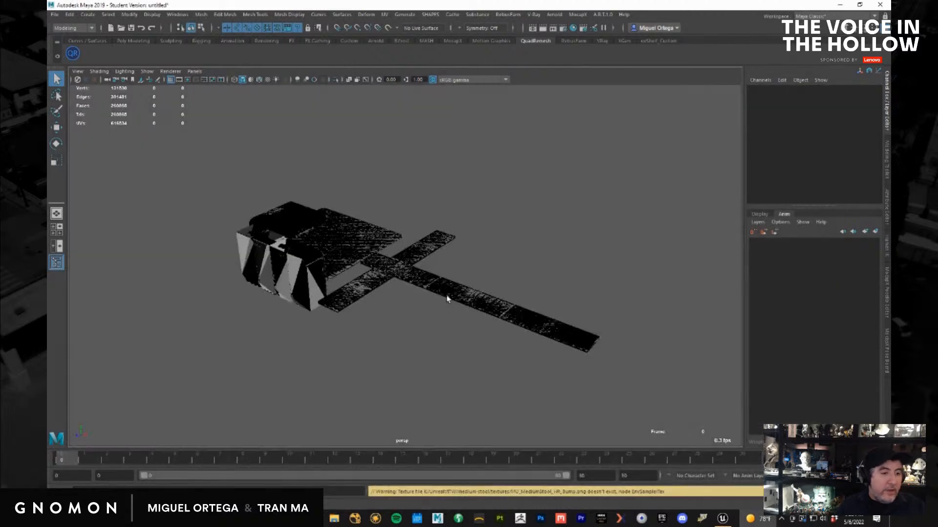
Select the UCX_ceremony collision mesh covering the set, move it clear of the detailed geometry, and delete it
{"action": "left_click_drag", "start_coordinate": [426, 293], "coordinate": [347, 295], "text": "alt"}
{"action": "right_click_drag", "start_coordinate": [347, 295], "coordinate": [605, 281], "text": "alt"}
{"action": "middle_click_drag", "start_coordinate": [485, 251], "coordinate": [492, 270], "text": "alt"}
{"action": "left_click_drag", "start_coordinate": [492, 270], "coordinate": [438, 310], "text": "alt"}
{"action": "left_click", "coordinate": [483, 235]}
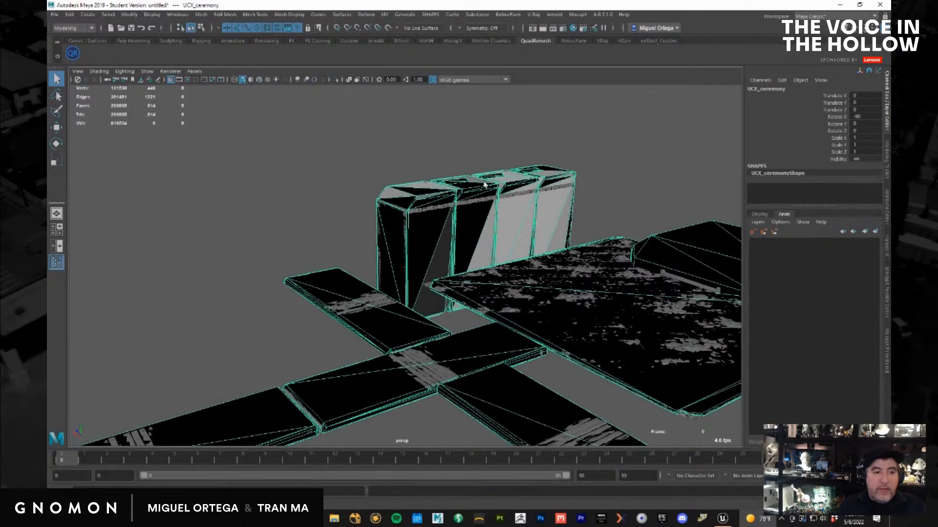
{"action": "left_click_drag", "start_coordinate": [479, 226], "coordinate": [533, 244], "text": "alt"}
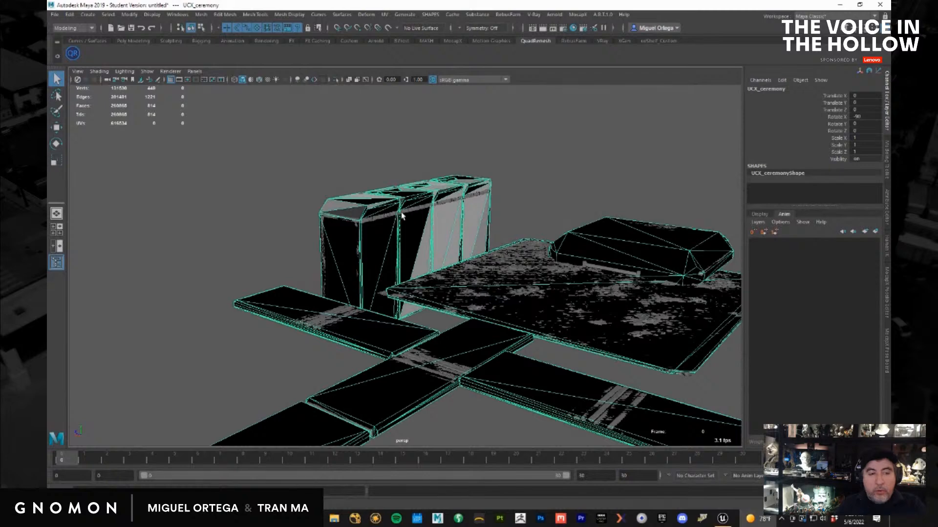
{"action": "key", "text": "w"}
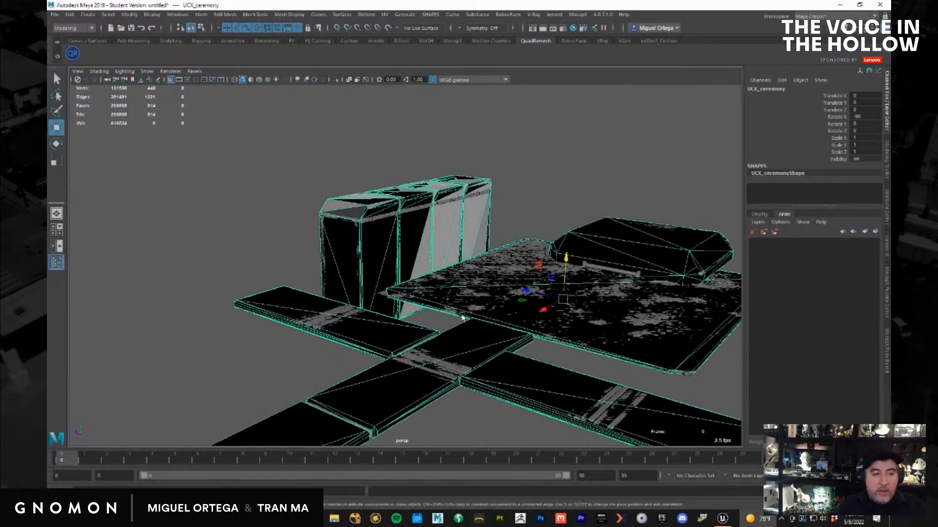
{"action": "middle_click_drag", "start_coordinate": [542, 338], "coordinate": [541, 257]}
{"action": "left_click_drag", "start_coordinate": [570, 230], "coordinate": [416, 126]}
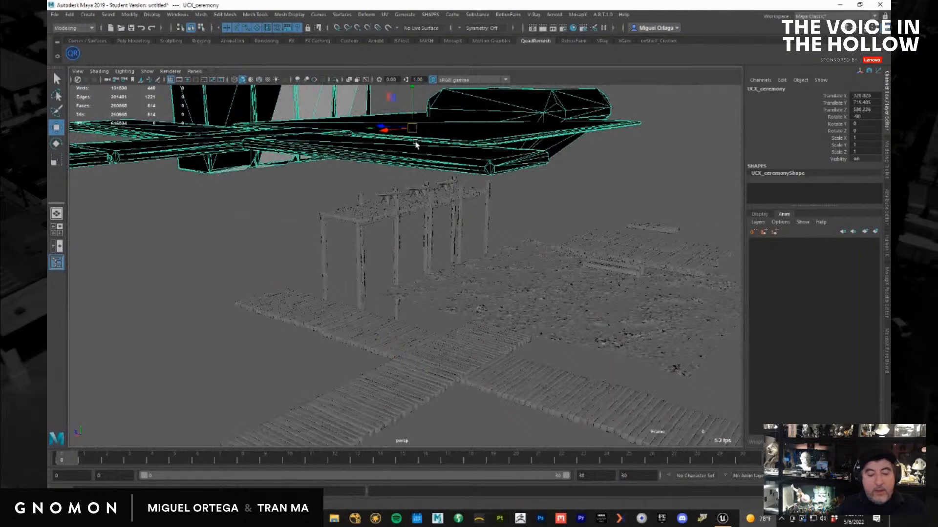
{"action": "key", "text": "Delete"}
Inspect the ceremony mesh from several angles, covering the plank walkways, ground and raised post structure, and clear the selection
{"action": "left_click", "coordinate": [491, 306]}
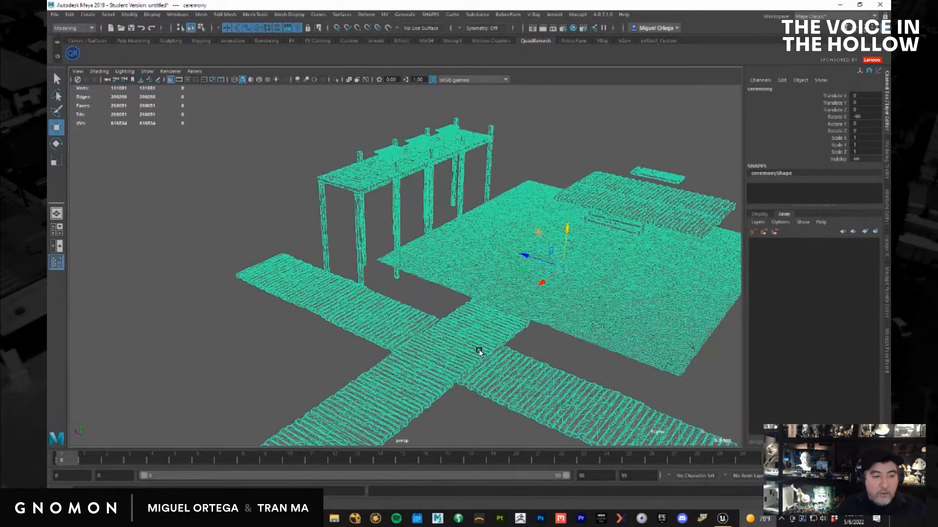
{"action": "left_click_drag", "start_coordinate": [479, 344], "coordinate": [497, 362], "text": "alt"}
{"action": "left_click", "coordinate": [505, 358]}
{"action": "left_click", "coordinate": [483, 320]}
{"action": "left_click_drag", "start_coordinate": [498, 255], "coordinate": [483, 252]}
{"action": "key", "text": "ctrl+z"}
{"action": "left_click", "coordinate": [678, 309]}
{"action": "left_click_drag", "start_coordinate": [552, 333], "coordinate": [344, 355], "text": "alt"}
{"action": "left_click", "coordinate": [437, 402]}
{"action": "left_click_drag", "start_coordinate": [437, 402], "coordinate": [406, 331], "text": "alt"}
{"action": "middle_click_drag", "start_coordinate": [406, 331], "coordinate": [279, 267], "text": "alt"}
{"action": "left_click_drag", "start_coordinate": [279, 267], "coordinate": [415, 193], "text": "alt"}
{"action": "left_click", "coordinate": [525, 186]}
{"action": "left_click_drag", "start_coordinate": [472, 257], "coordinate": [529, 260], "text": "alt"}
{"action": "left_click", "coordinate": [569, 312]}
{"action": "left_click_drag", "start_coordinate": [569, 313], "coordinate": [420, 310], "text": "alt"}
{"action": "left_click", "coordinate": [167, 177]}
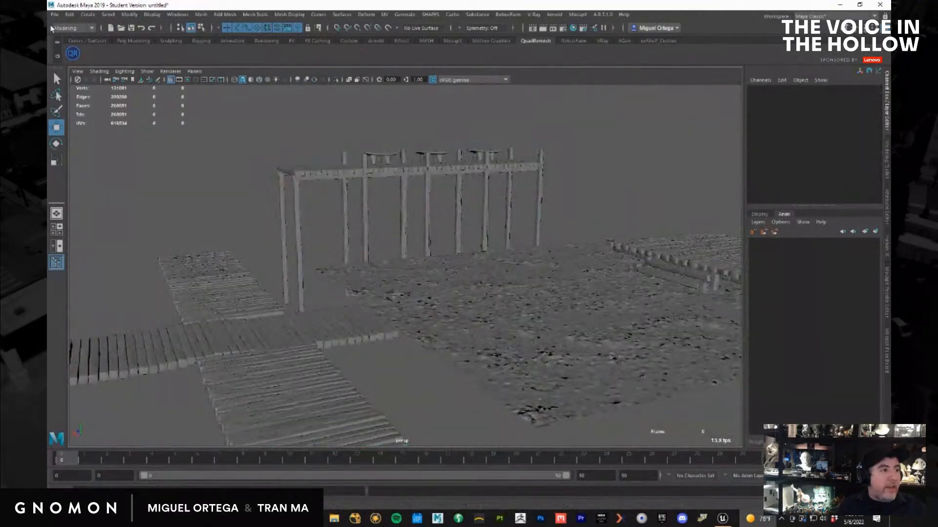
Import the CoaWiredRig_34.ma character rig from RIGS > COA on the K: drive, using the Maya Scenes file type
{"action": "left_click", "coordinate": [54, 14]}
{"action": "mouse_move", "coordinate": [125, 120]}
{"action": "left_click", "coordinate": [73, 111]}
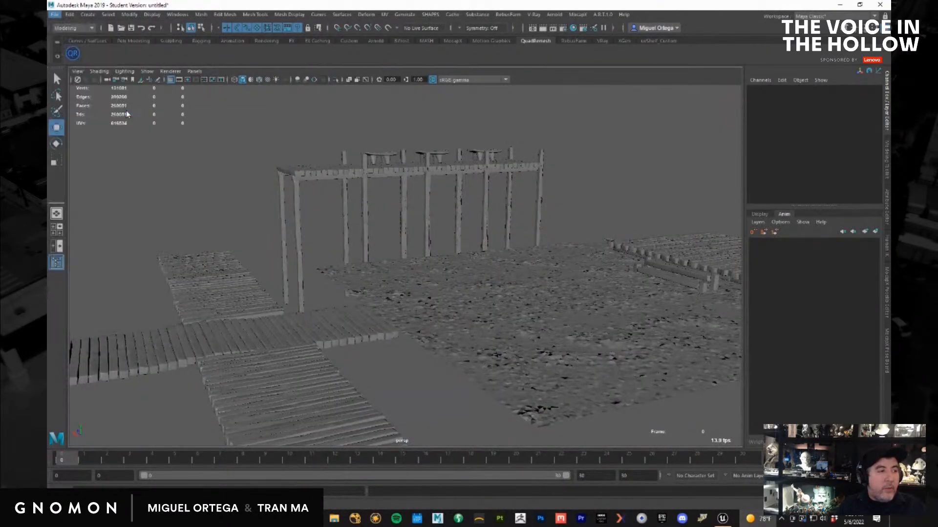
{"action": "left_click", "coordinate": [183, 128]}
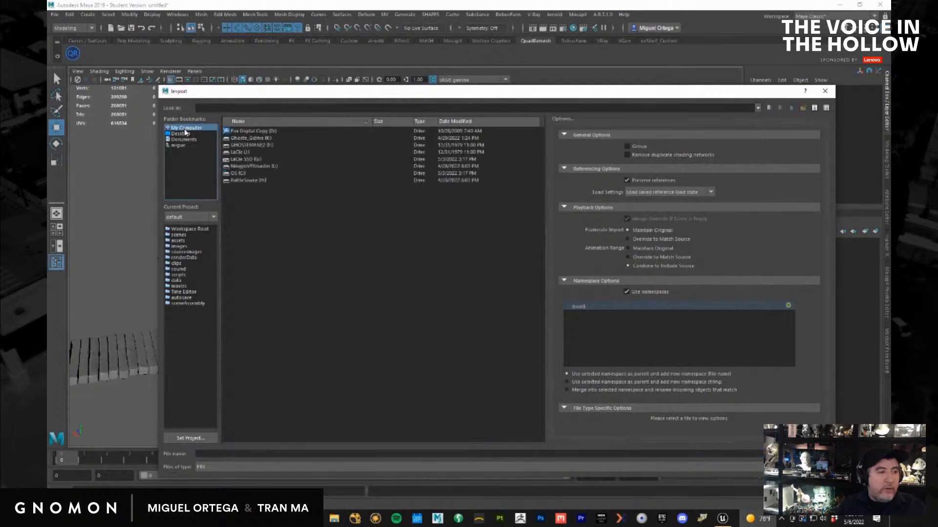
{"action": "double_click", "coordinate": [252, 138]}
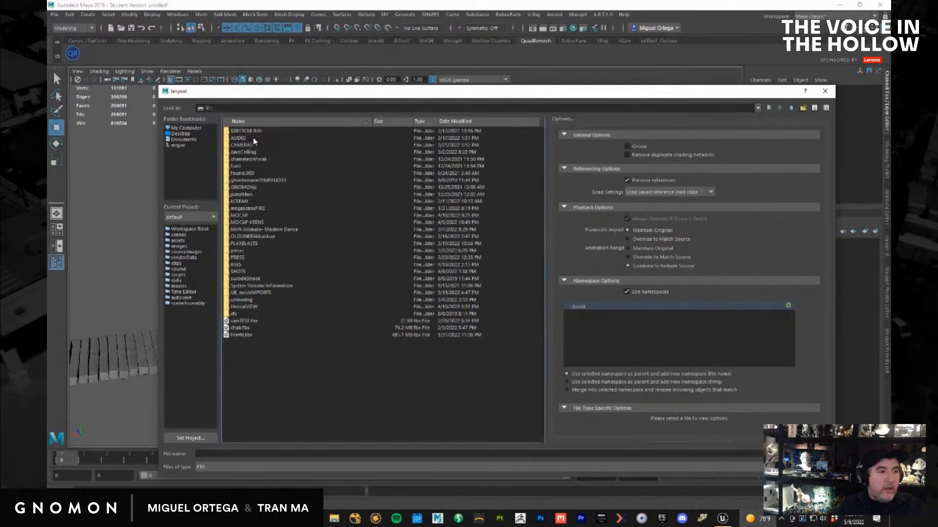
{"action": "double_click", "coordinate": [236, 265]}
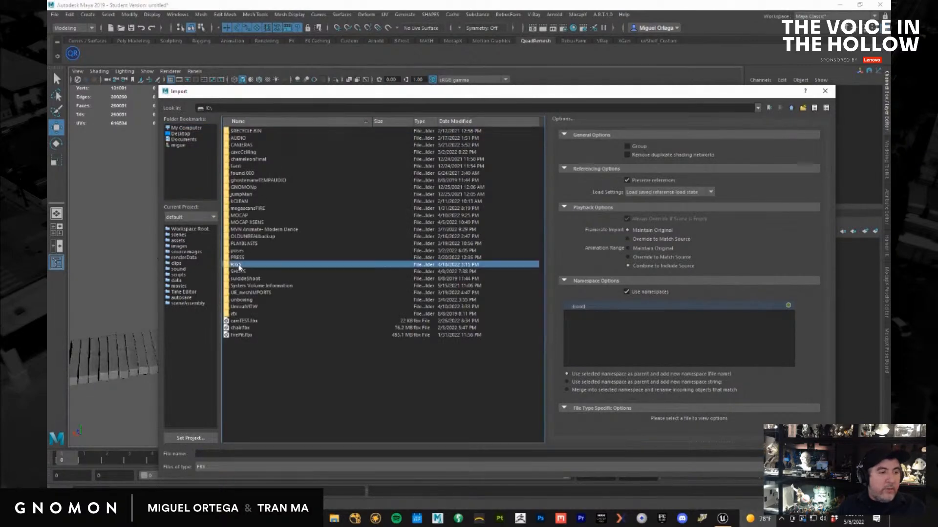
{"action": "double_click", "coordinate": [237, 145]}
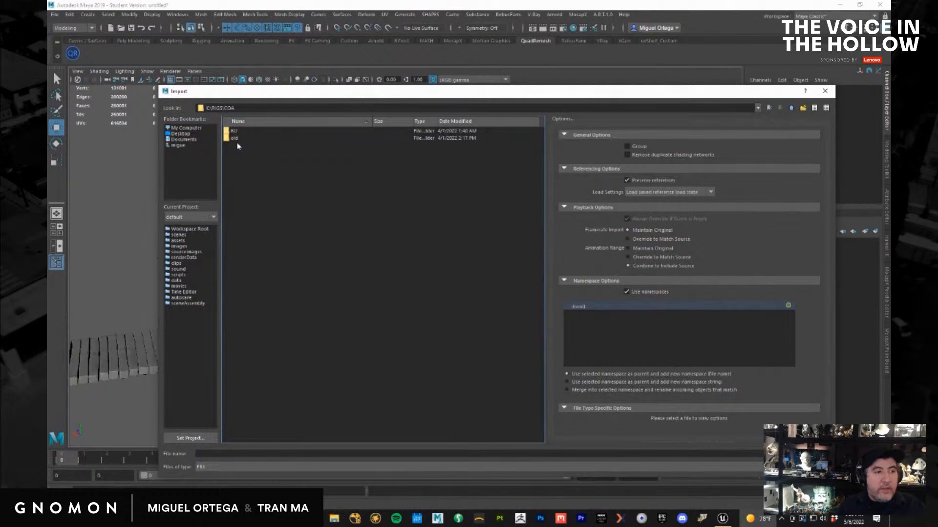
{"action": "left_click", "coordinate": [224, 467]}
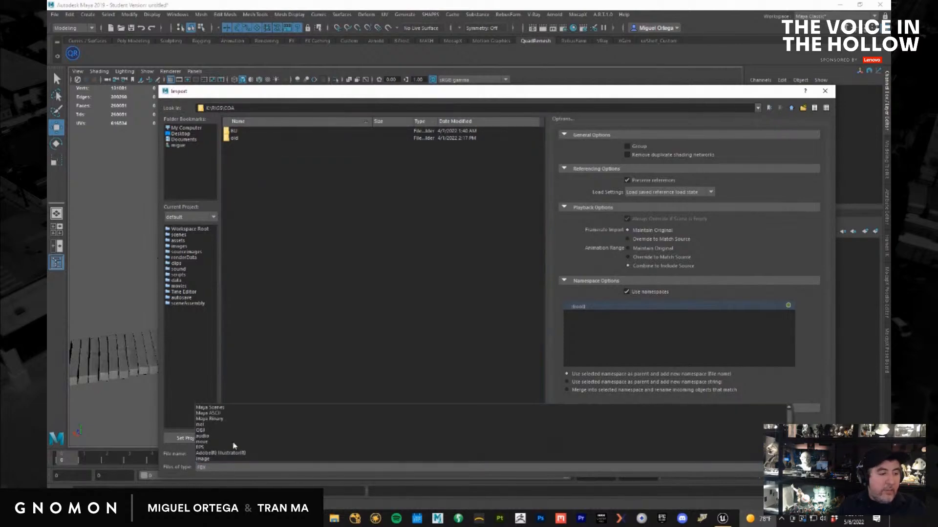
{"action": "left_click", "coordinate": [227, 408]}
{"action": "double_click", "coordinate": [253, 152]}
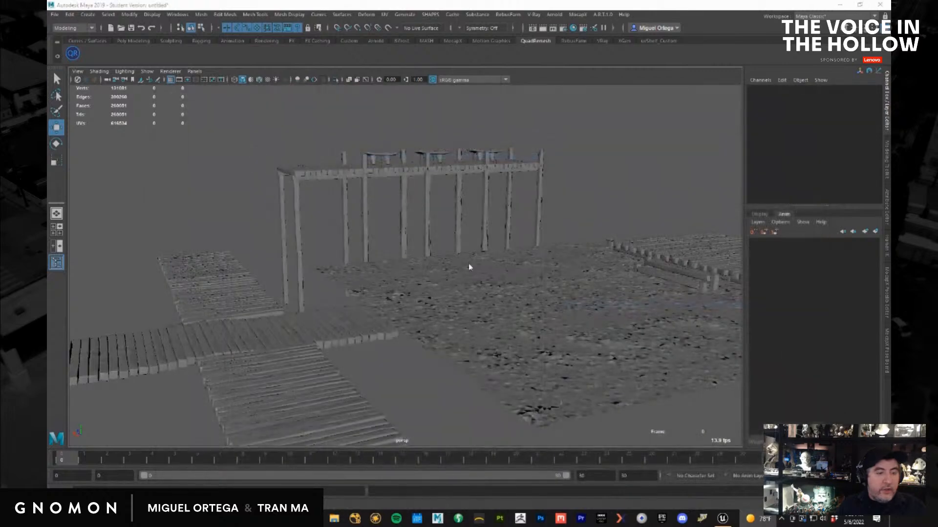
{"action": "left_click", "coordinate": [449, 267]}
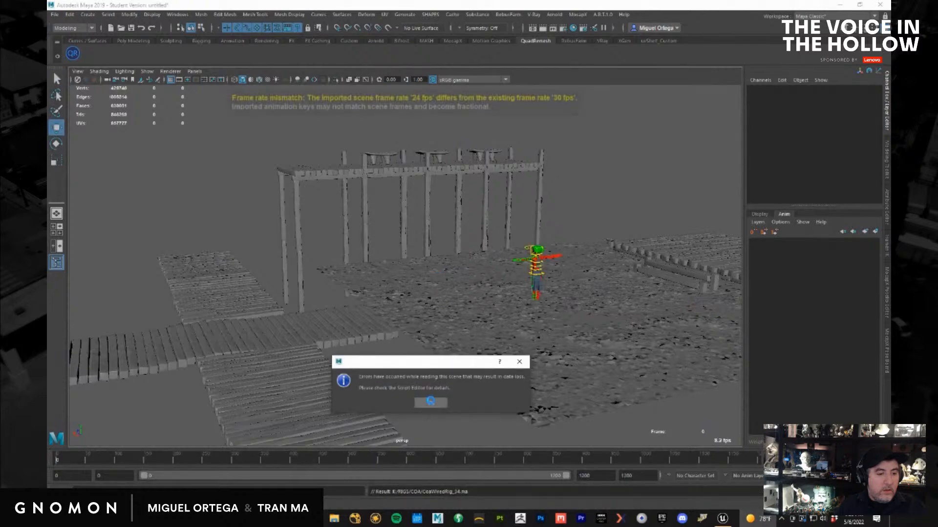
{"action": "key", "text": "Return"}
Inspect the imported character rig up close, viewing it from the side and from the front
{"action": "middle_click_drag", "start_coordinate": [586, 320], "coordinate": [479, 304], "text": "alt"}
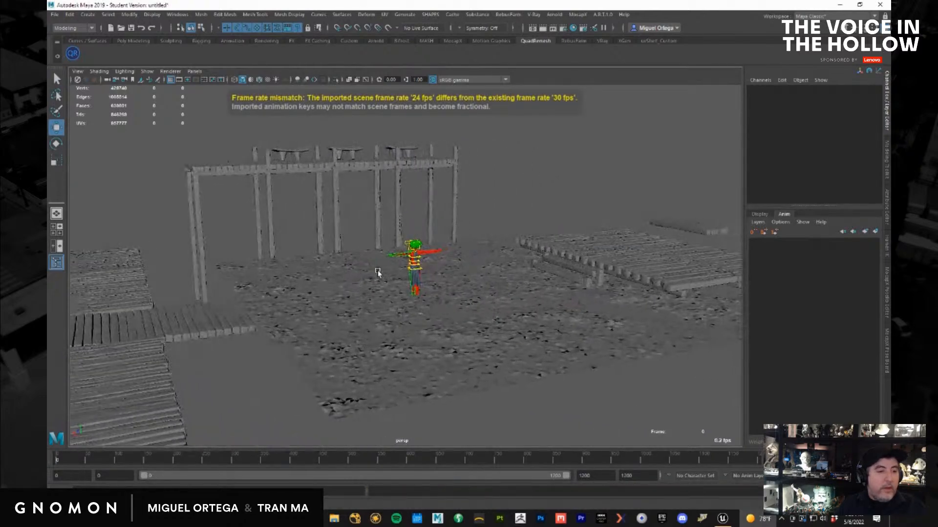
{"action": "right_click_drag", "start_coordinate": [379, 272], "coordinate": [688, 381], "text": "alt"}
{"action": "left_click_drag", "start_coordinate": [552, 313], "coordinate": [655, 350], "text": "alt"}
{"action": "middle_click_drag", "start_coordinate": [615, 299], "coordinate": [285, 363], "text": "alt"}
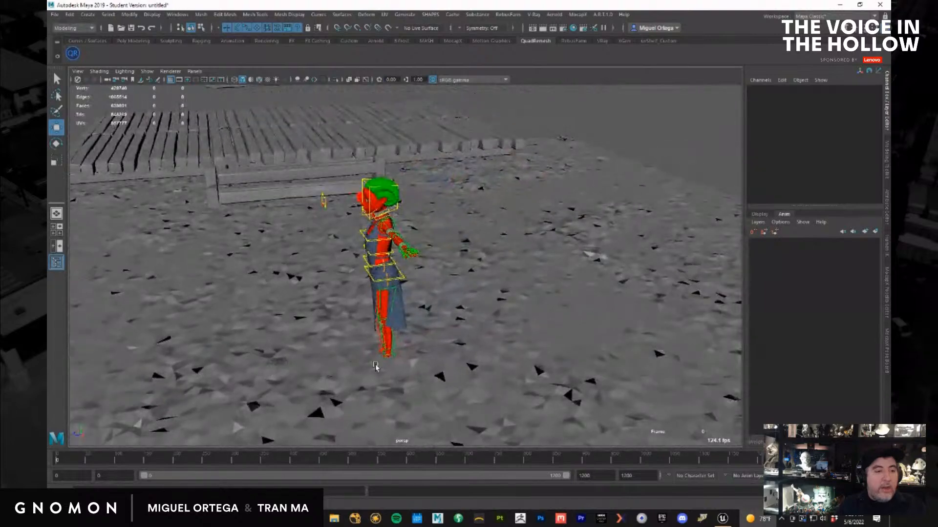
{"action": "left_click_drag", "start_coordinate": [376, 368], "coordinate": [448, 359], "text": "alt"}
{"action": "right_click_drag", "start_coordinate": [447, 359], "coordinate": [611, 352], "text": "alt"}
{"action": "left_click_drag", "start_coordinate": [569, 367], "coordinate": [588, 361], "text": "alt"}
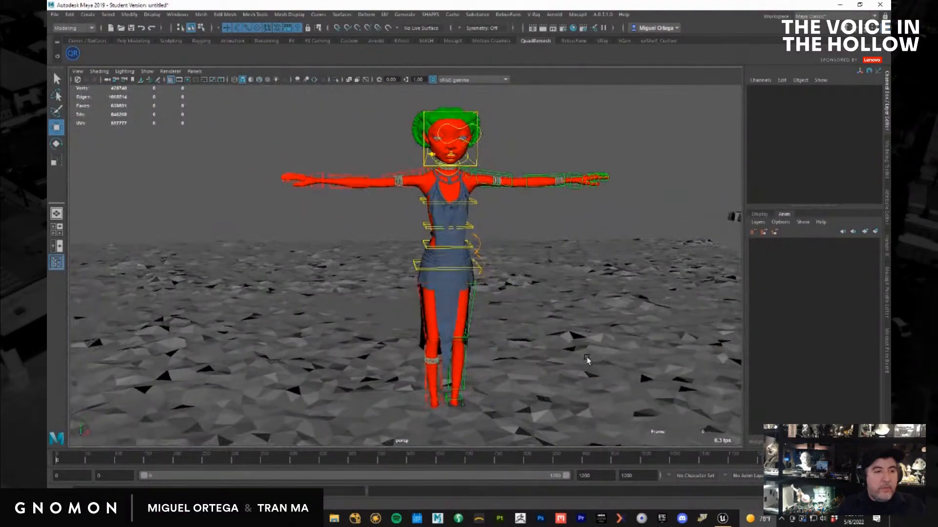
Open the Reference Editor and start creating a new reference
{"action": "left_click", "coordinate": [53, 15]}
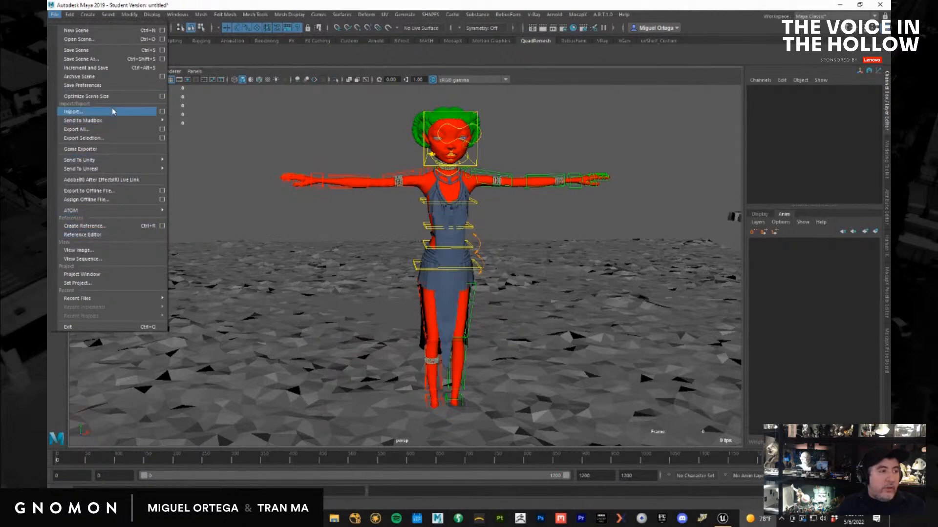
{"action": "left_click", "coordinate": [122, 234]}
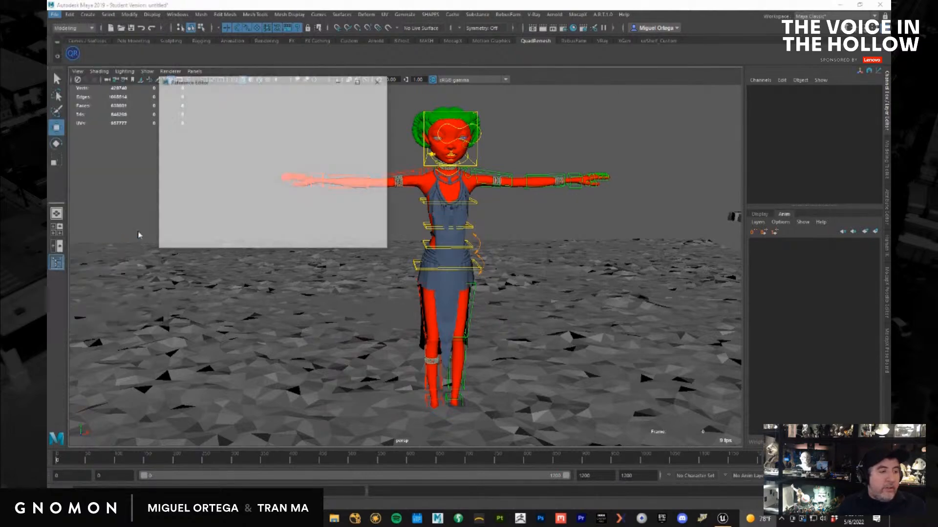
{"action": "left_click", "coordinate": [165, 93]}
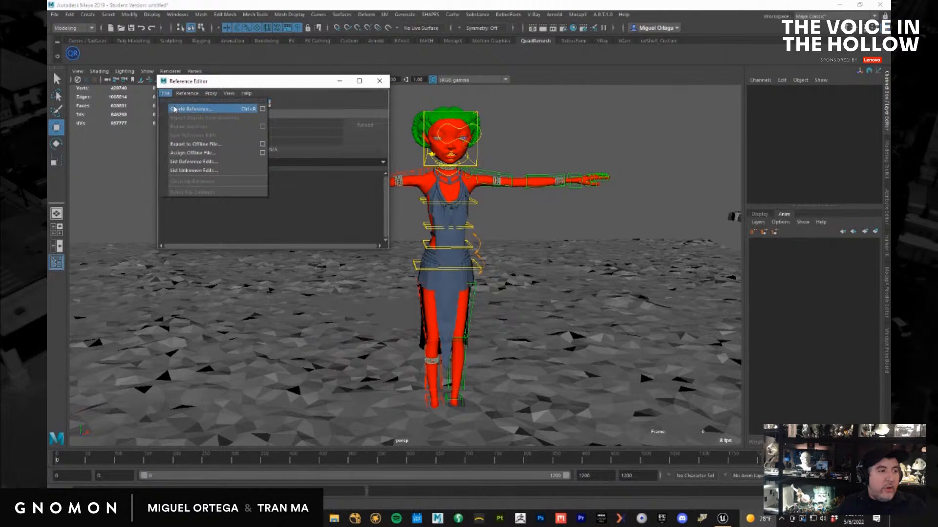
{"action": "left_click", "coordinate": [174, 109]}
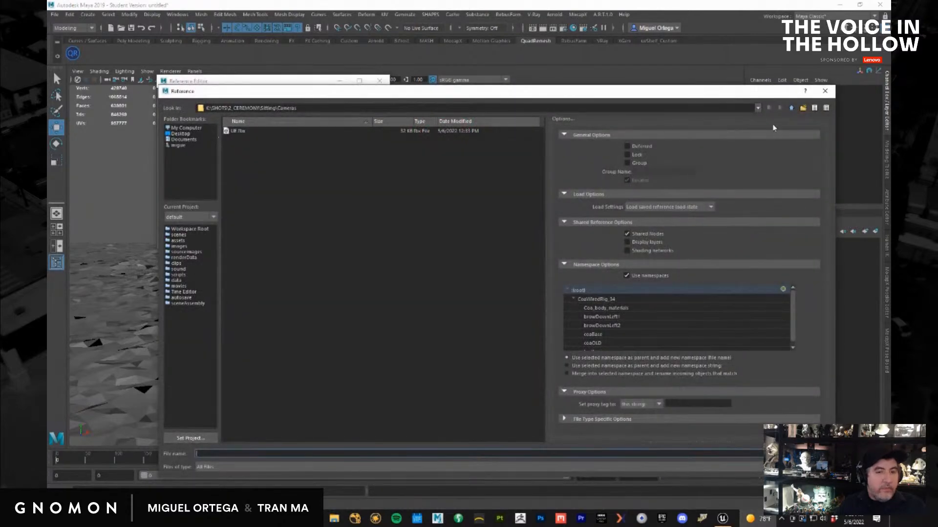
Browse for the reference file on the K: drive, in MOCAP > Session1 > VITW > Mocap_session1 > COA
{"action": "left_click", "coordinate": [791, 108]}
{"action": "left_click", "coordinate": [792, 107]}
{"action": "left_click", "coordinate": [791, 108]}
{"action": "left_click", "coordinate": [792, 108]}
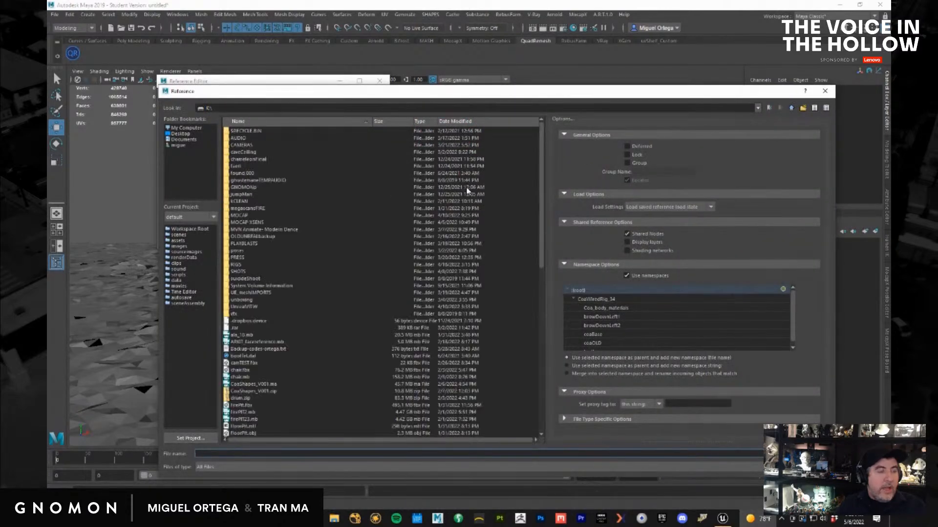
{"action": "double_click", "coordinate": [239, 216]}
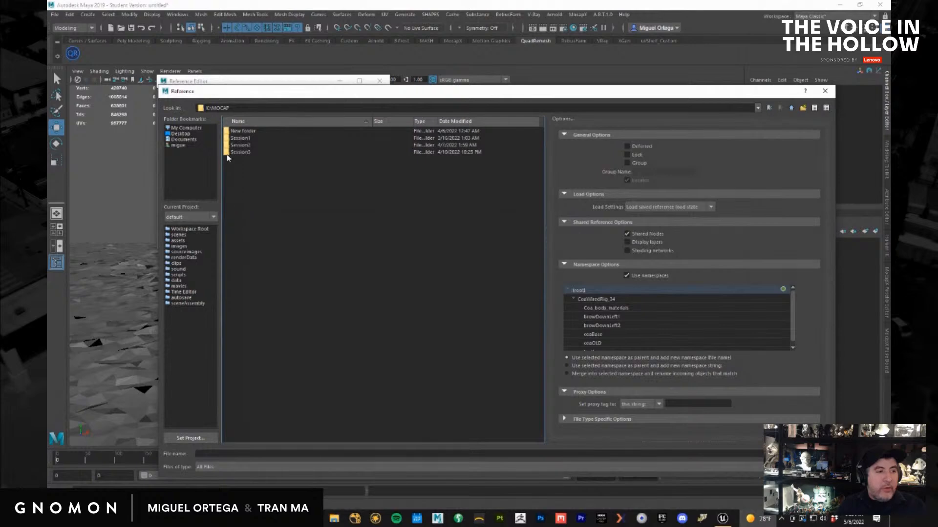
{"action": "double_click", "coordinate": [241, 139]}
{"action": "double_click", "coordinate": [240, 132]}
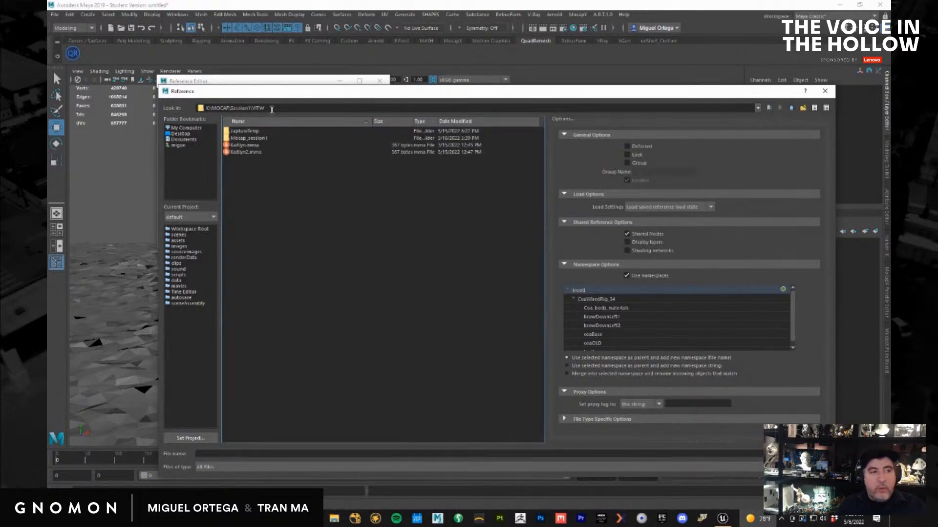
{"action": "double_click", "coordinate": [238, 138]}
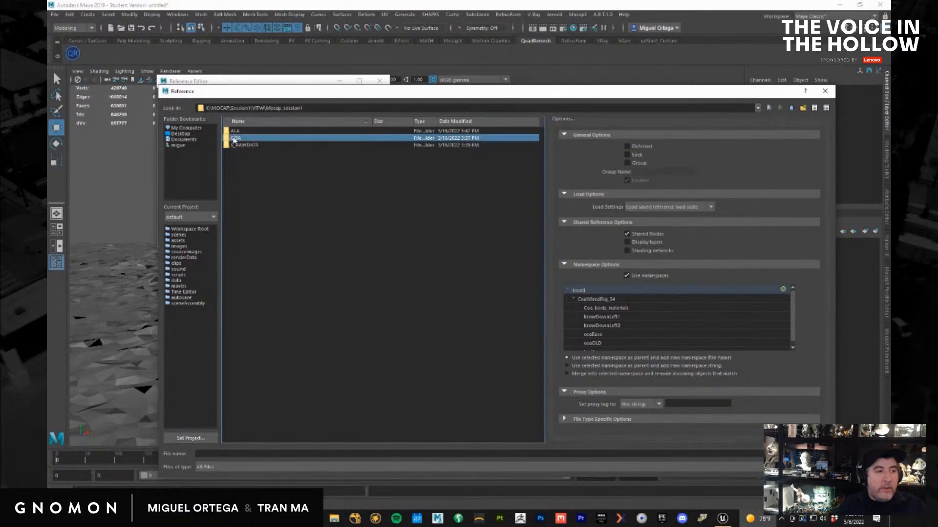
{"action": "double_click", "coordinate": [235, 139]}
{"action": "left_click", "coordinate": [249, 122]}
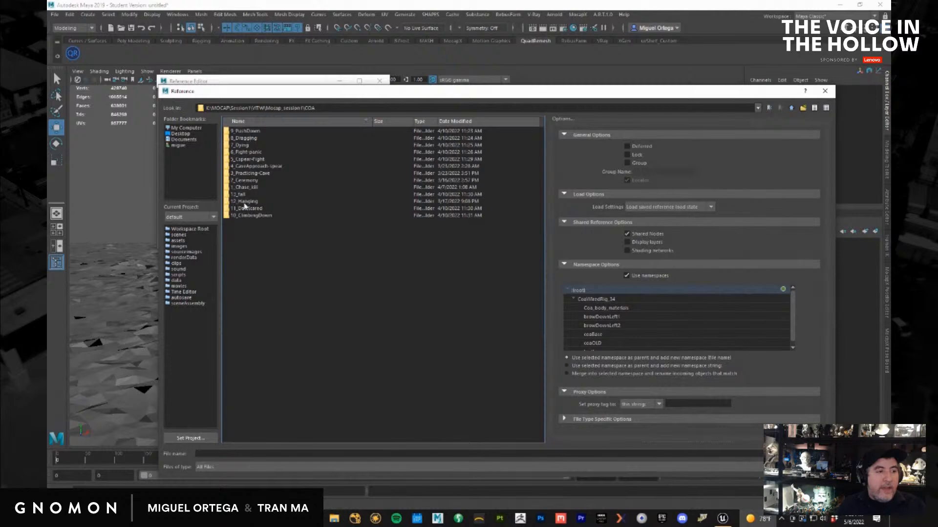
Reference New Session-023.ma from the 2_Ceremony > sitting folder into the scene and close the Reference Editor
{"action": "double_click", "coordinate": [240, 180]}
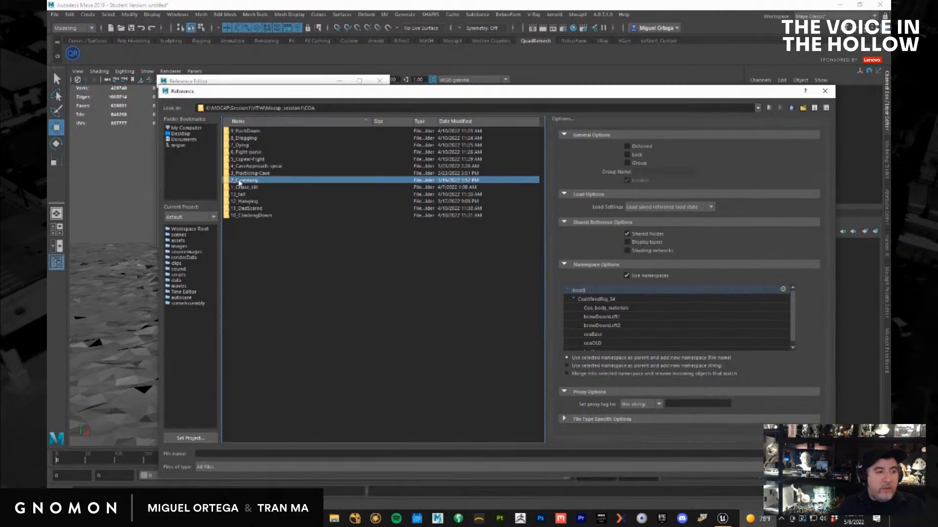
{"action": "double_click", "coordinate": [235, 132]}
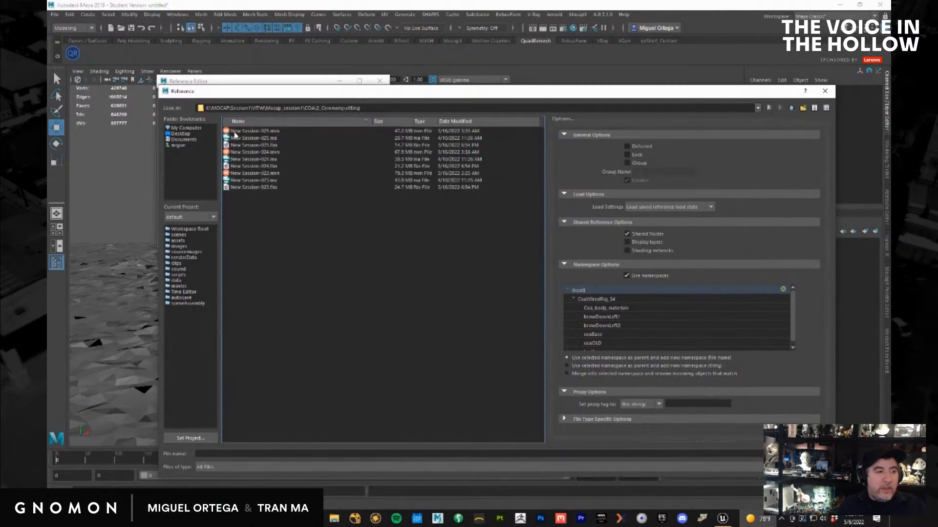
{"action": "left_click", "coordinate": [263, 181]}
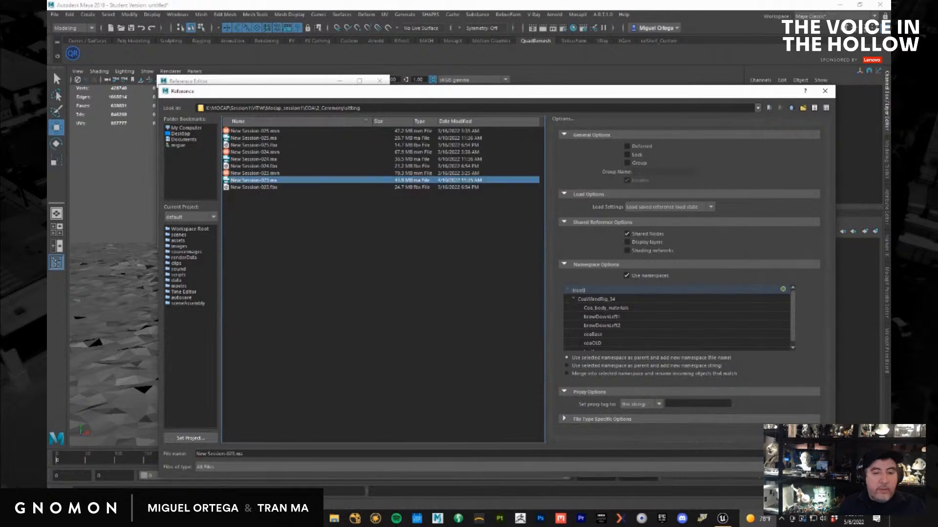
{"action": "left_click", "coordinate": [809, 455]}
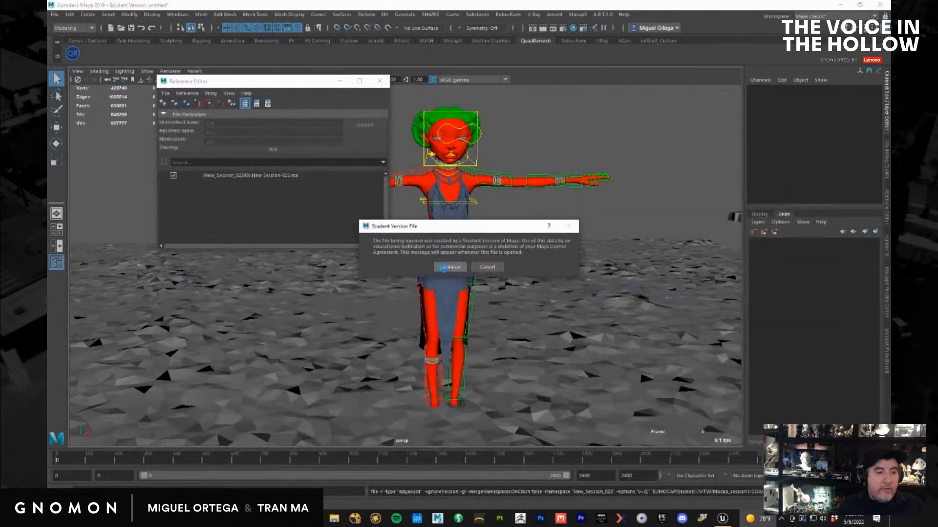
{"action": "left_click", "coordinate": [444, 268]}
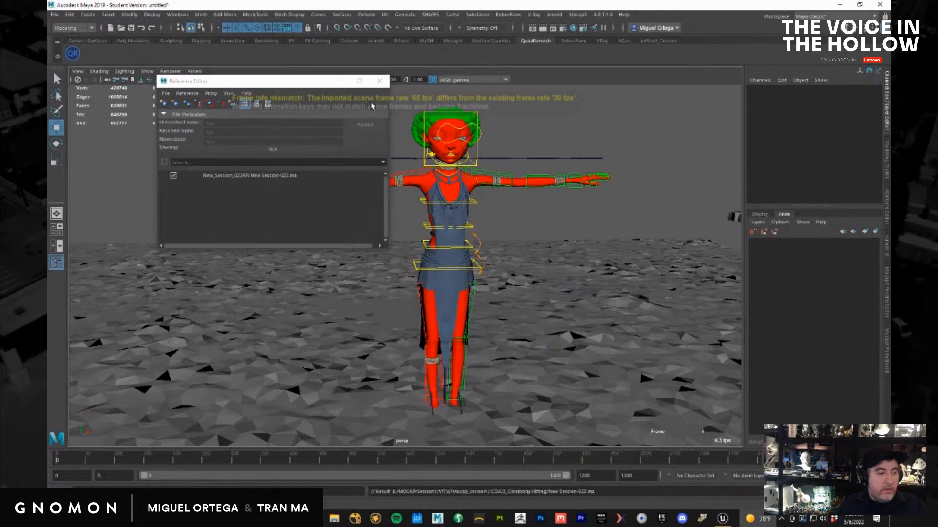
{"action": "left_click", "coordinate": [380, 81]}
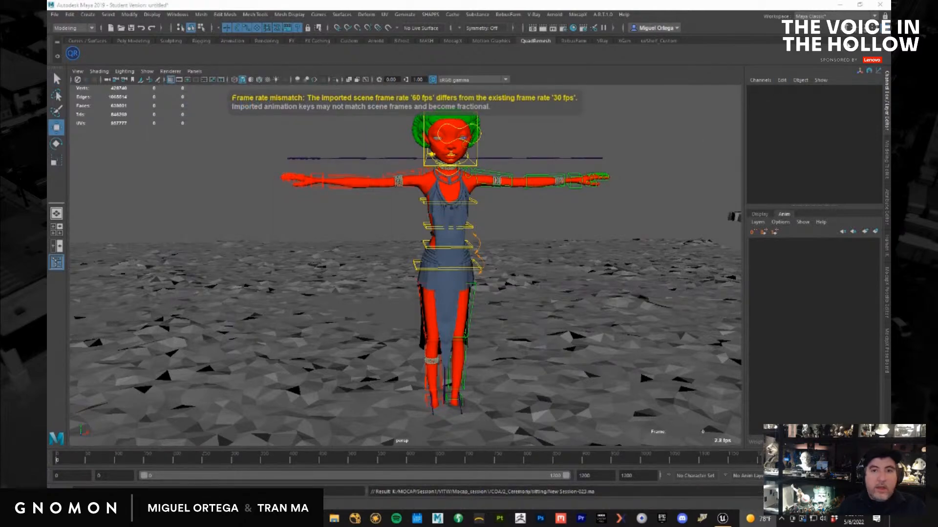
Set the HumanIK source of the CoaWiredRig_34 character to the New_Session_023 mocap character
{"action": "left_click", "coordinate": [858, 71]}
{"action": "left_click", "coordinate": [840, 82]}
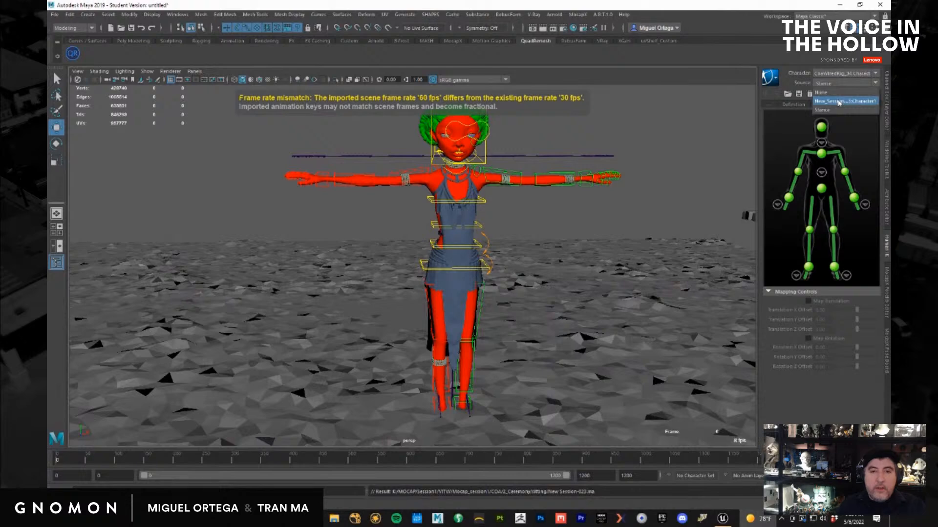
{"action": "left_click", "coordinate": [839, 101]}
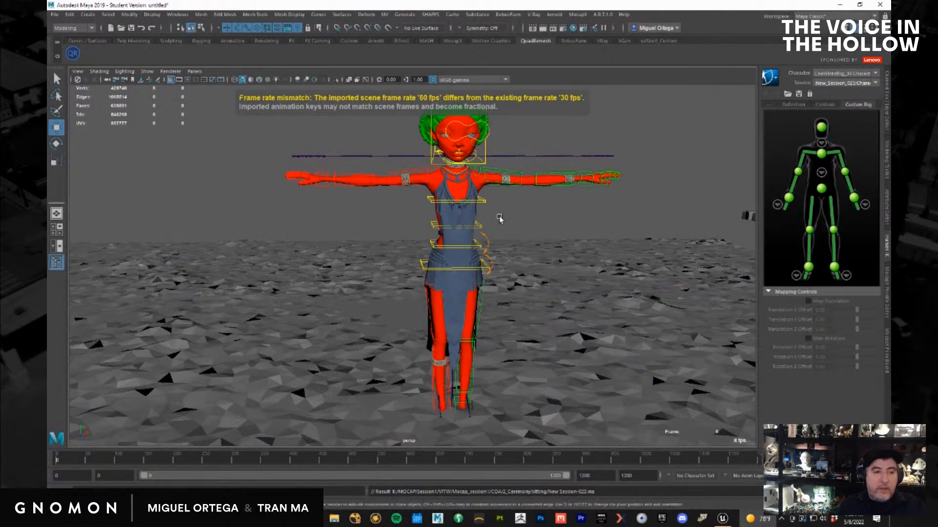
Scrub through the retargeted body motion and inspect the character's pose beside the plank walkways
{"action": "left_click_drag", "start_coordinate": [76, 461], "coordinate": [309, 463]}
{"action": "left_click_drag", "start_coordinate": [467, 304], "coordinate": [543, 308], "text": "alt"}
{"action": "right_click_drag", "start_coordinate": [543, 308], "coordinate": [610, 312], "text": "alt"}
{"action": "middle_click_drag", "start_coordinate": [544, 304], "coordinate": [421, 312], "text": "alt"}
{"action": "right_click_drag", "start_coordinate": [342, 273], "coordinate": [285, 310], "text": "alt"}
{"action": "left_click_drag", "start_coordinate": [213, 461], "coordinate": [222, 459]}
{"action": "left_click_drag", "start_coordinate": [293, 250], "coordinate": [324, 243], "text": "alt"}
{"action": "middle_click_drag", "start_coordinate": [278, 253], "coordinate": [419, 235], "text": "alt"}
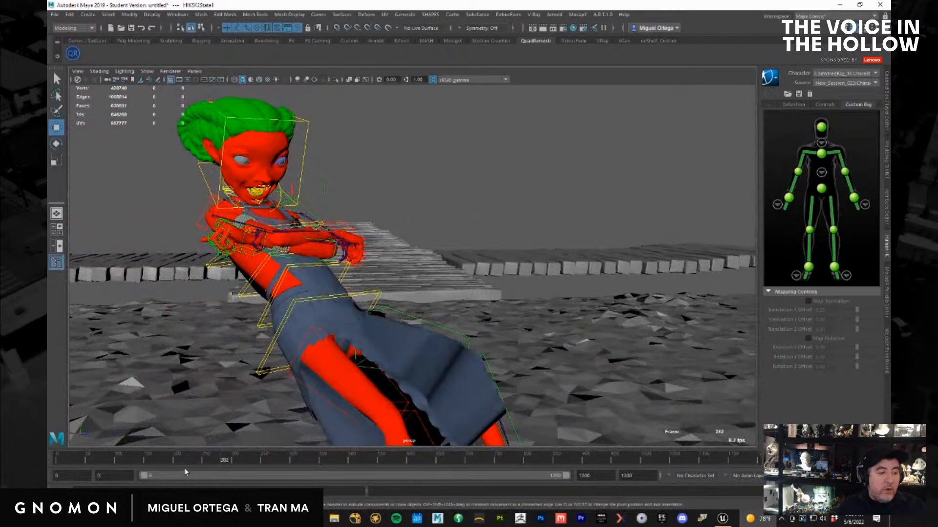
{"action": "mouse_move", "coordinate": [179, 462]}
{"action": "left_mouse_down"}
{"action": "mouse_move", "coordinate": [168, 462]}
{"action": "mouse_move", "coordinate": [192, 461]}
{"action": "left_mouse_up"}
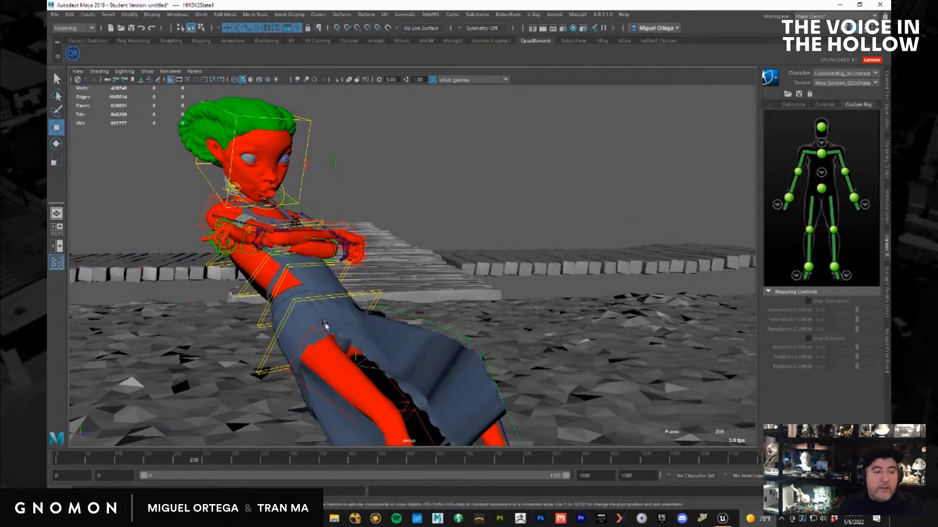
Select the character's body mesh, open the Outliner and adjust its object display to list the rig's MocapX node
{"action": "left_click", "coordinate": [327, 355]}
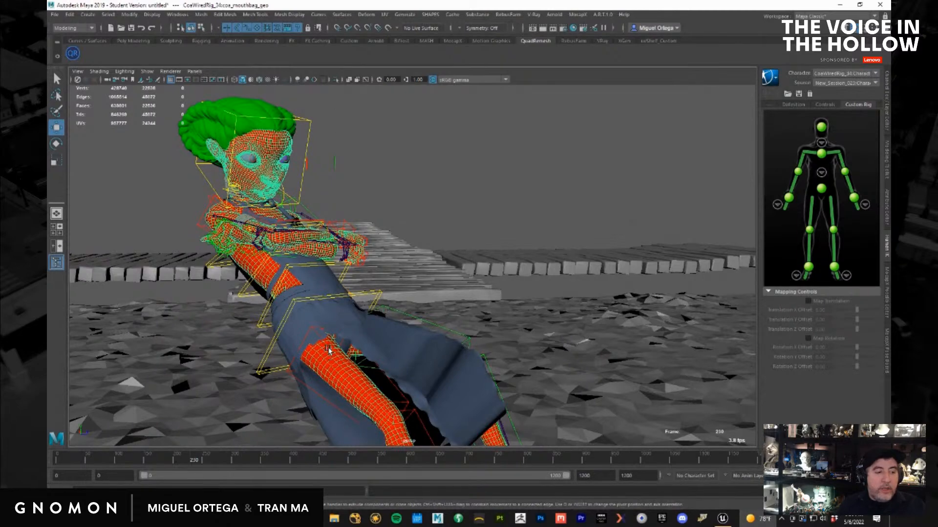
{"action": "left_click", "coordinate": [178, 14]}
{"action": "left_click", "coordinate": [248, 111]}
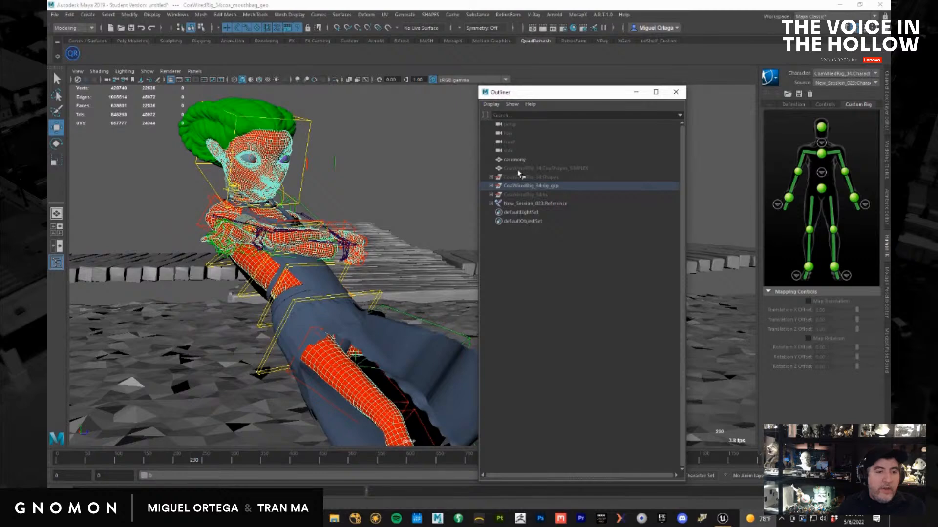
{"action": "left_click", "coordinate": [512, 104]}
{"action": "mouse_move", "coordinate": [521, 121]}
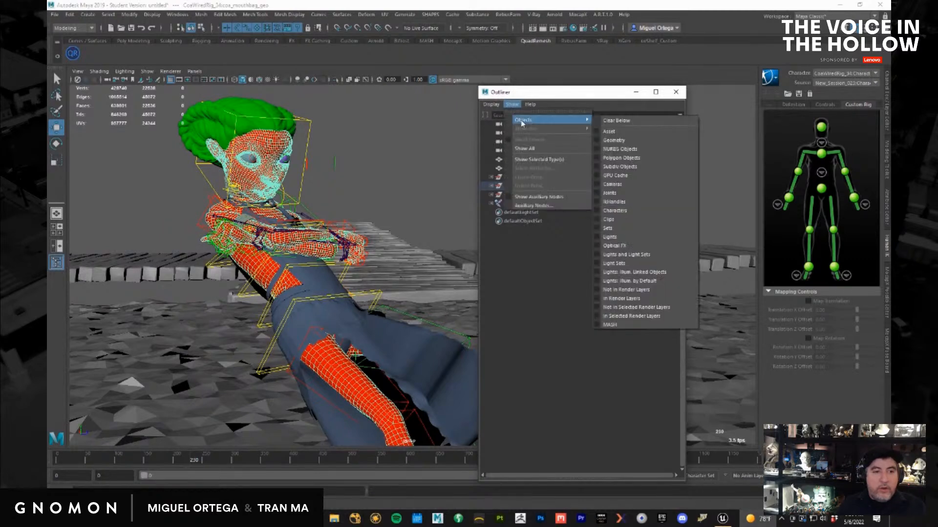
{"action": "left_click", "coordinate": [616, 166]}
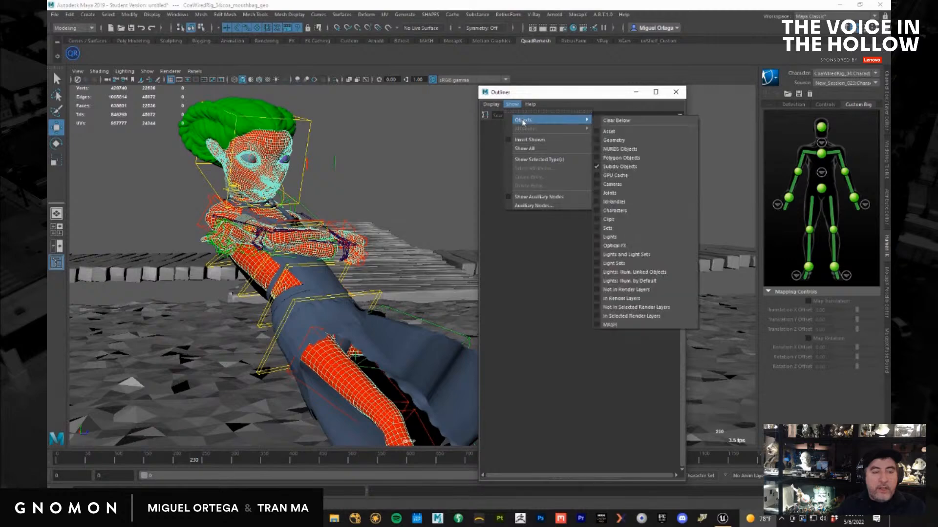
{"action": "left_click", "coordinate": [618, 167]}
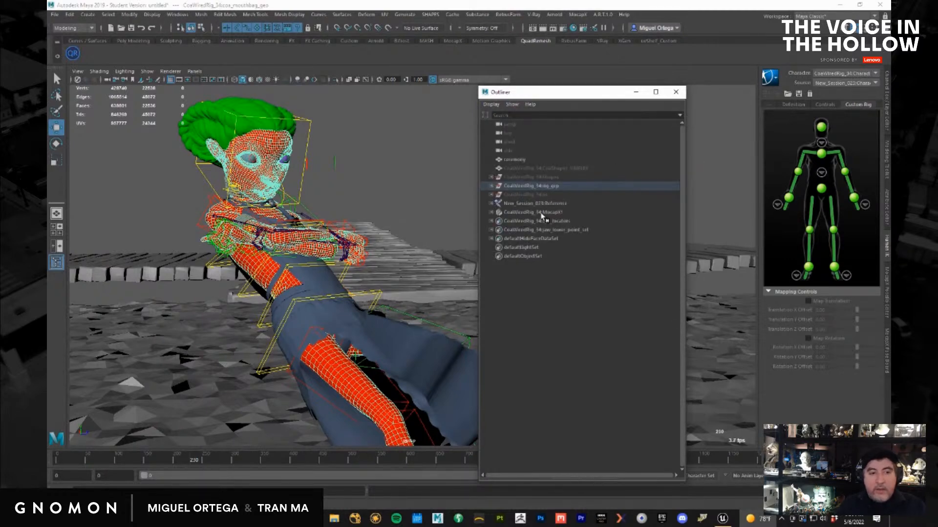
Select ClipReader1 under the rig's MocapX1 node, show its attributes and close the Outliner
{"action": "left_click", "coordinate": [491, 213]}
{"action": "left_click", "coordinate": [530, 220]}
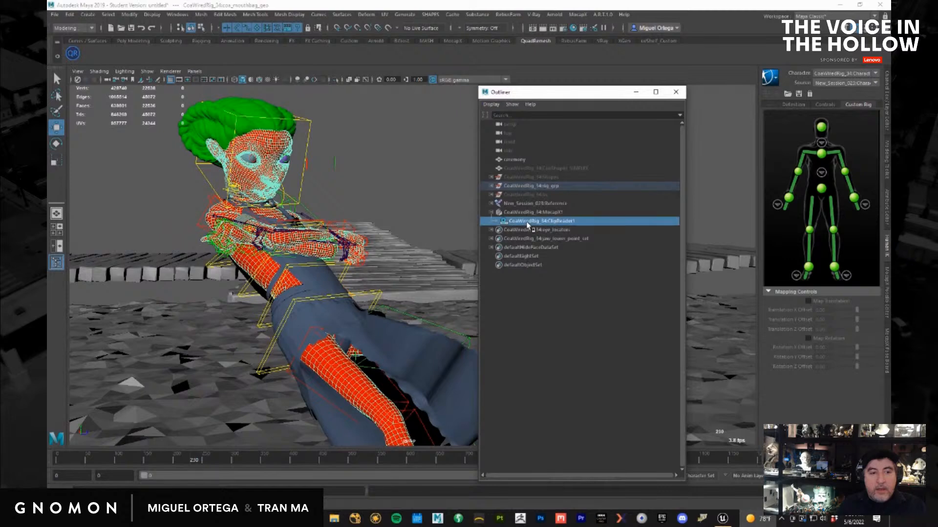
{"action": "key", "text": "ctrl+a"}
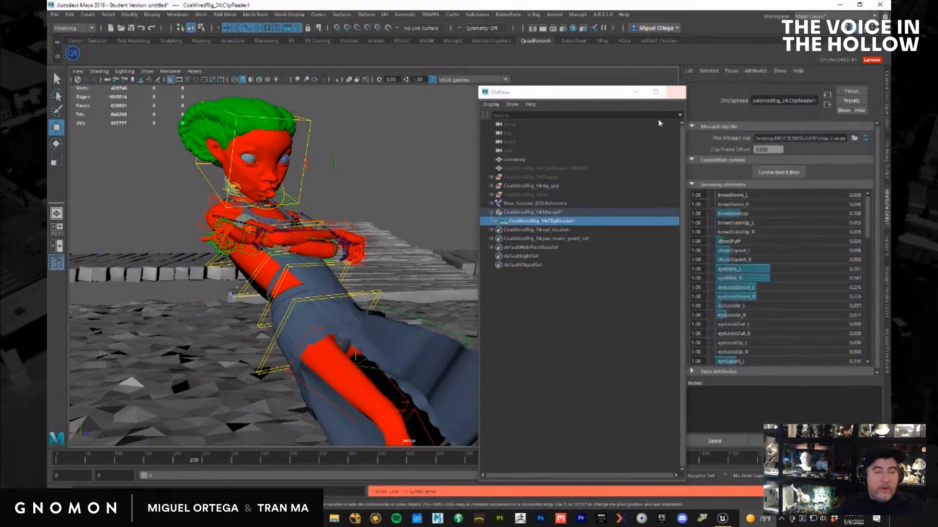
{"action": "left_click", "coordinate": [676, 92]}
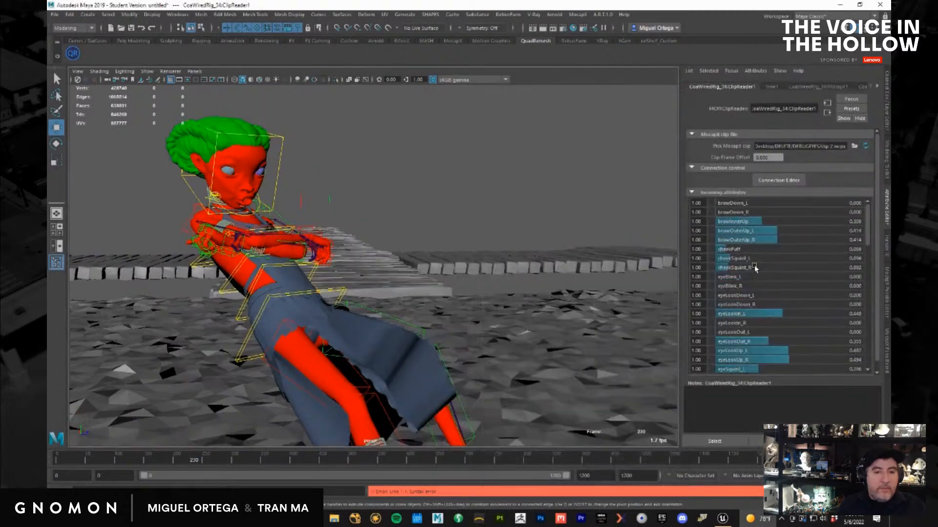
Load the generic-long.mcpx facial clip from Desktop > DELETE into the MocapX clip reader
{"action": "left_click", "coordinate": [855, 147]}
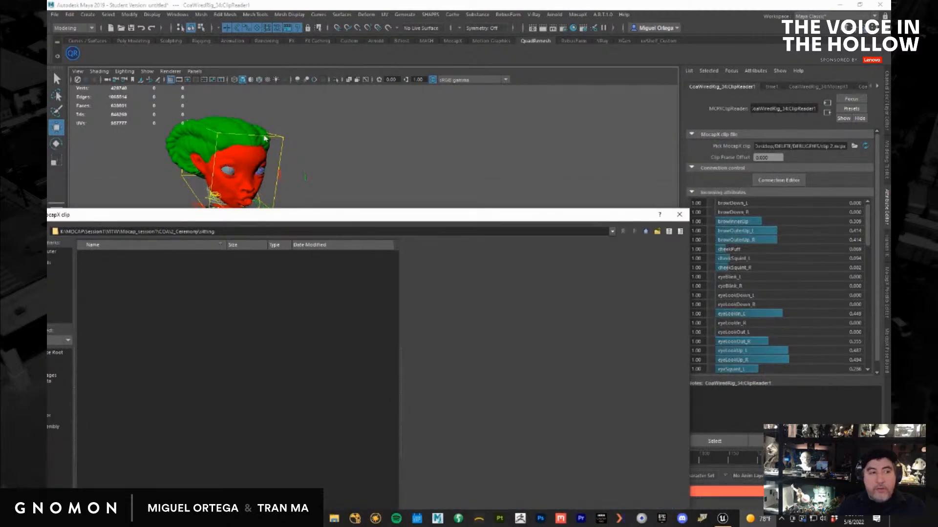
{"action": "left_click_drag", "start_coordinate": [286, 221], "coordinate": [387, 114]}
{"action": "left_click", "coordinate": [134, 149]}
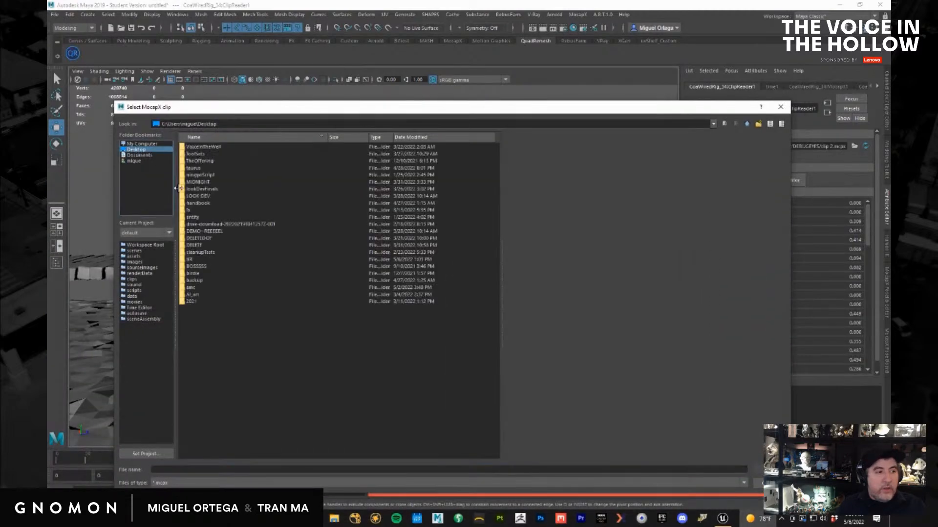
{"action": "double_click", "coordinate": [192, 245]}
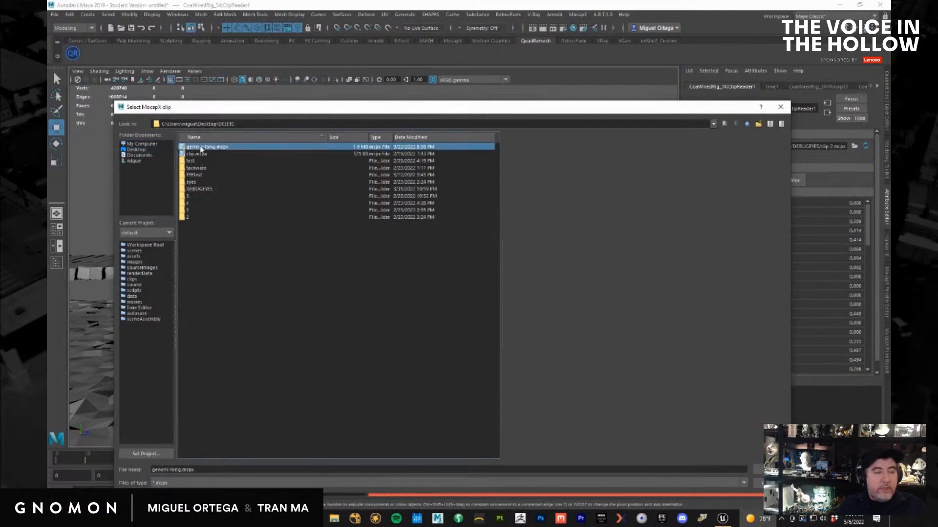
{"action": "double_click", "coordinate": [199, 147]}
Check the facial clip at frame 130 and inspect the character's crossed arms and hands from several angles
{"action": "left_click", "coordinate": [117, 457]}
{"action": "left_click_drag", "start_coordinate": [116, 453], "coordinate": [136, 461]}
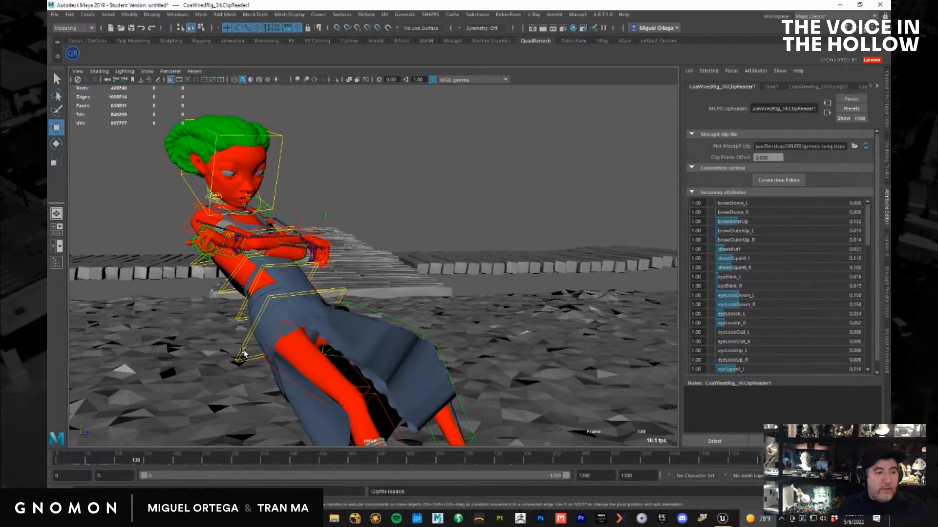
{"action": "left_click_drag", "start_coordinate": [276, 327], "coordinate": [267, 356], "text": "alt"}
{"action": "middle_click_drag", "start_coordinate": [304, 301], "coordinate": [359, 389], "text": "alt"}
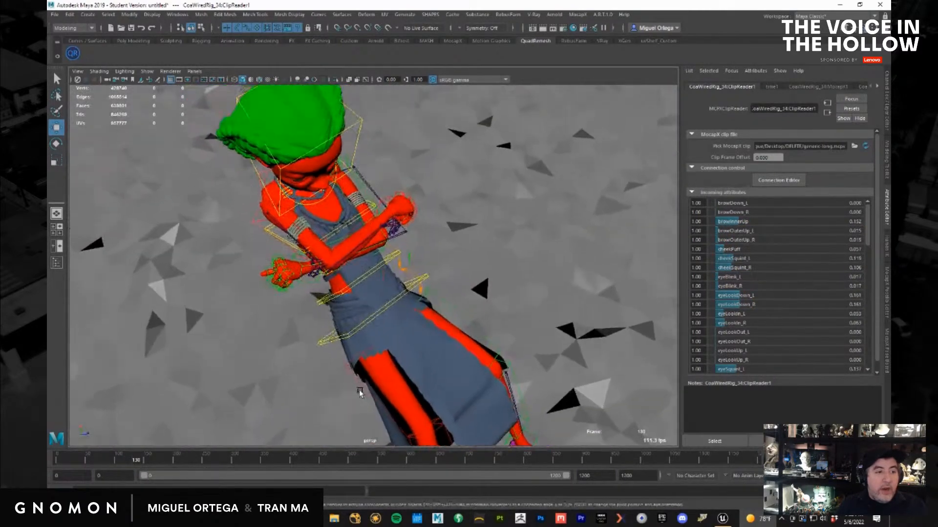
{"action": "right_click_drag", "start_coordinate": [464, 324], "coordinate": [659, 370], "text": "alt"}
{"action": "left_click_drag", "start_coordinate": [355, 317], "coordinate": [413, 280], "text": "alt"}
{"action": "middle_click_drag", "start_coordinate": [413, 280], "coordinate": [594, 149], "text": "alt"}
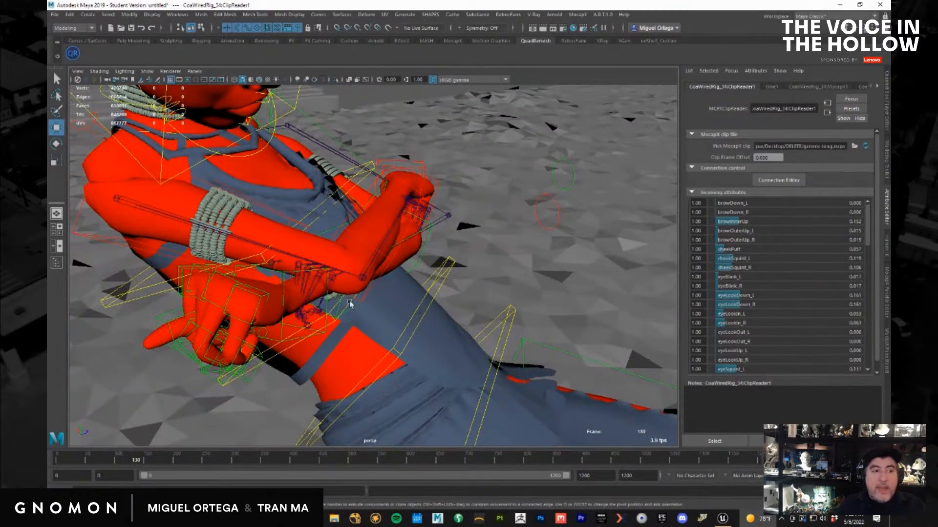
{"action": "right_click_drag", "start_coordinate": [391, 333], "coordinate": [105, 265], "text": "alt"}
{"action": "left_click_drag", "start_coordinate": [288, 299], "coordinate": [248, 331], "text": "alt"}
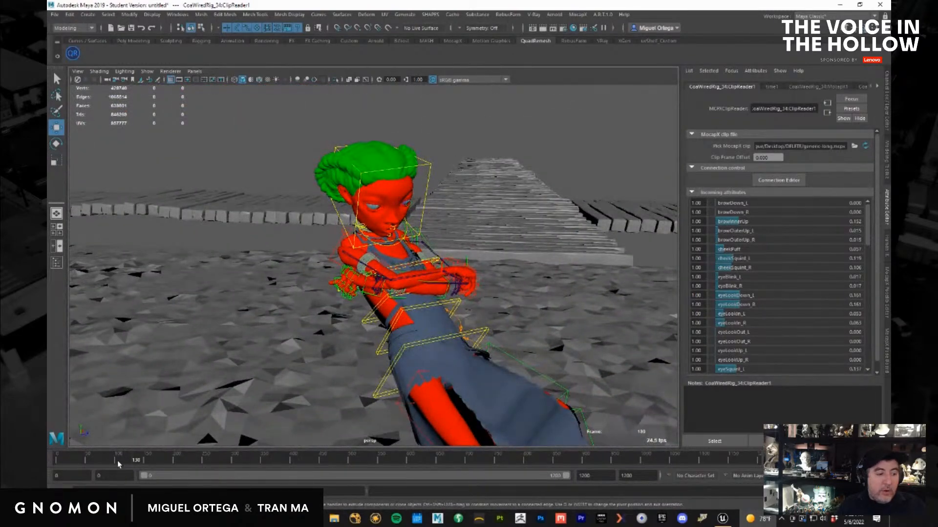
Scrub through the combined body and face animation up to frame 836, viewing the character within the whole set
{"action": "left_click_drag", "start_coordinate": [100, 463], "coordinate": [452, 462]}
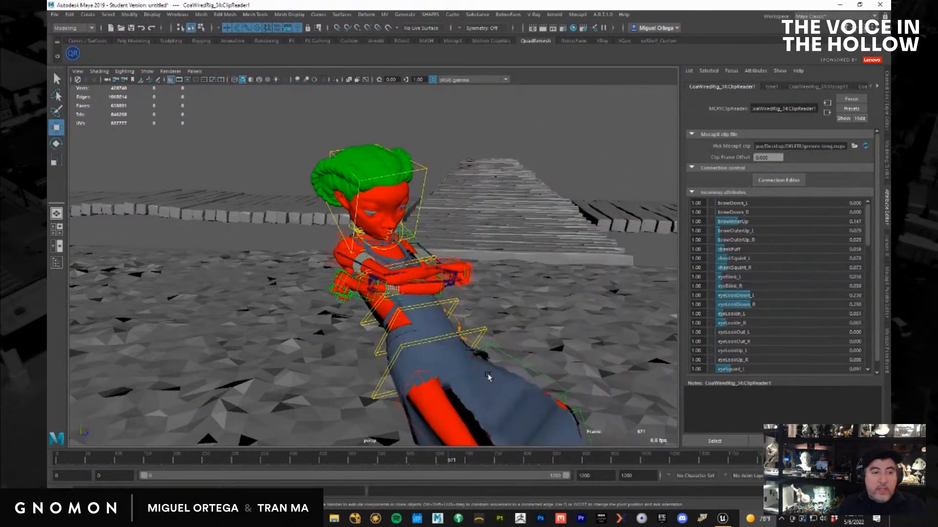
{"action": "scroll", "coordinate": [384, 287], "scroll_direction": "down", "scroll_amount": 5}
{"action": "left_click_drag", "start_coordinate": [468, 459], "coordinate": [549, 461]}
{"action": "scroll", "coordinate": [438, 346], "scroll_direction": "down", "scroll_amount": 4}
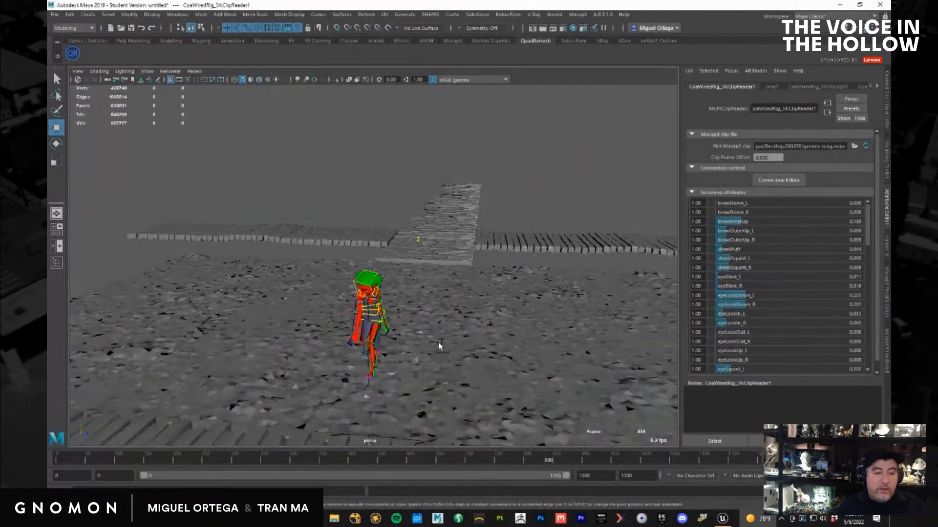
{"action": "scroll", "coordinate": [506, 353], "scroll_direction": "down", "scroll_amount": 5}
Set the timeline's playback and animation end frames to 921, review the motion and return to the HumanIK character controls
{"action": "left_click_drag", "start_coordinate": [564, 463], "coordinate": [615, 478]}
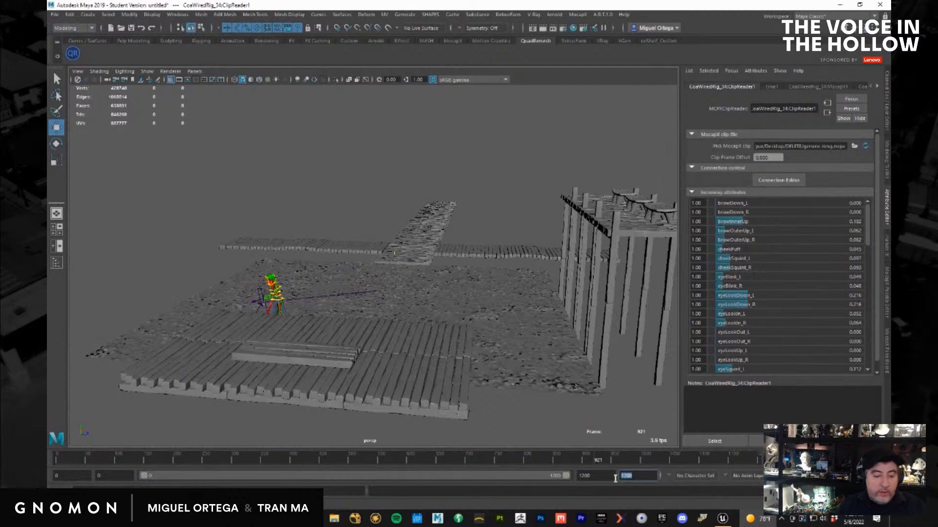
{"action": "type", "text": "9"}
{"action": "left_click_drag", "start_coordinate": [606, 478], "coordinate": [560, 478]}
{"action": "type", "text": "921"}
{"action": "key", "text": "Return"}
{"action": "left_click_drag", "start_coordinate": [325, 458], "coordinate": [689, 461]}
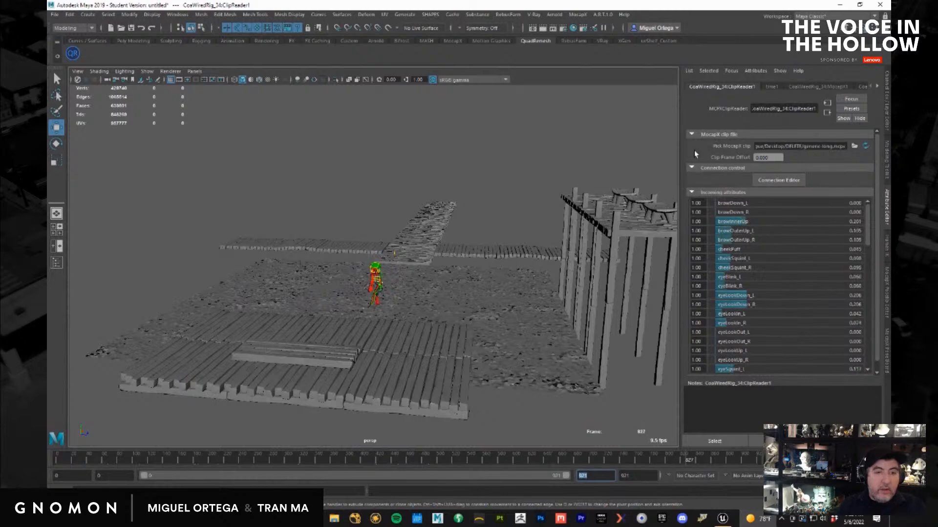
{"action": "left_click", "coordinate": [857, 32]}
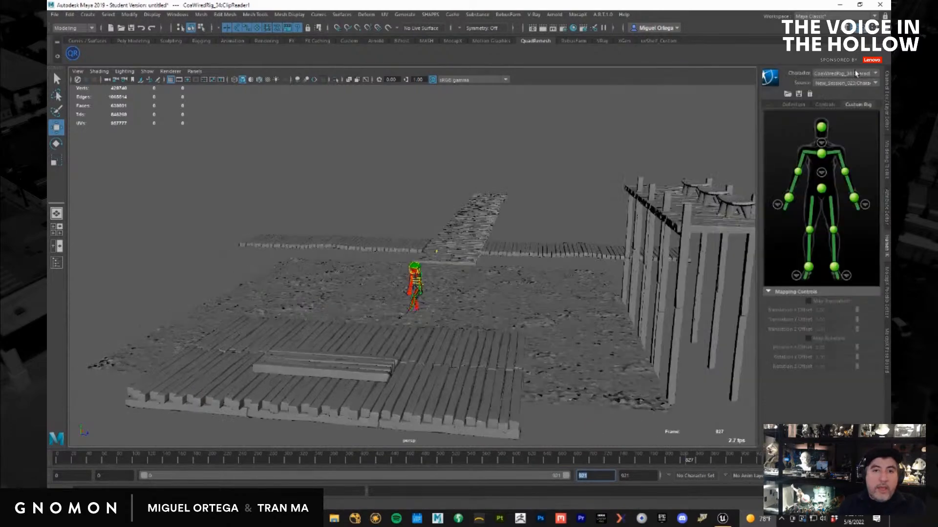
Bake the retargeted mocap animation onto the character's custom rig from the HumanIK controls
{"action": "left_click", "coordinate": [778, 81]}
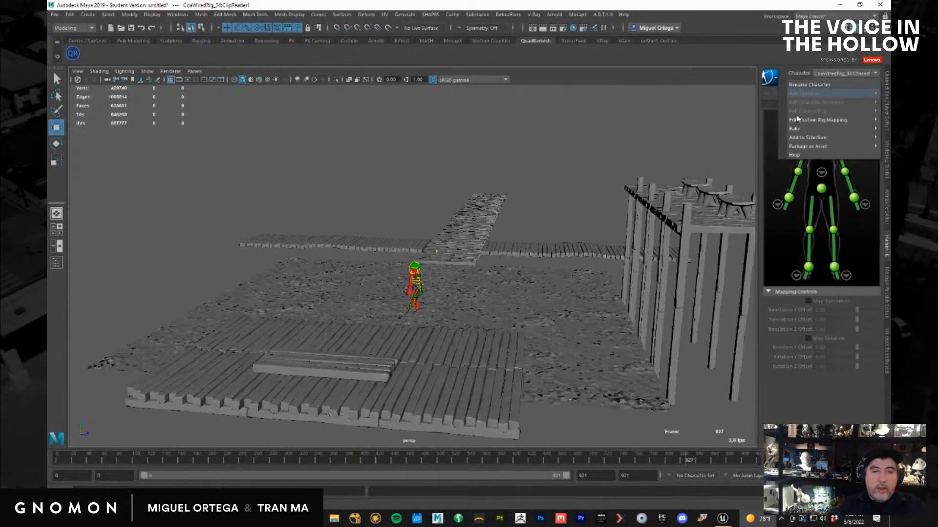
{"action": "mouse_move", "coordinate": [808, 131]}
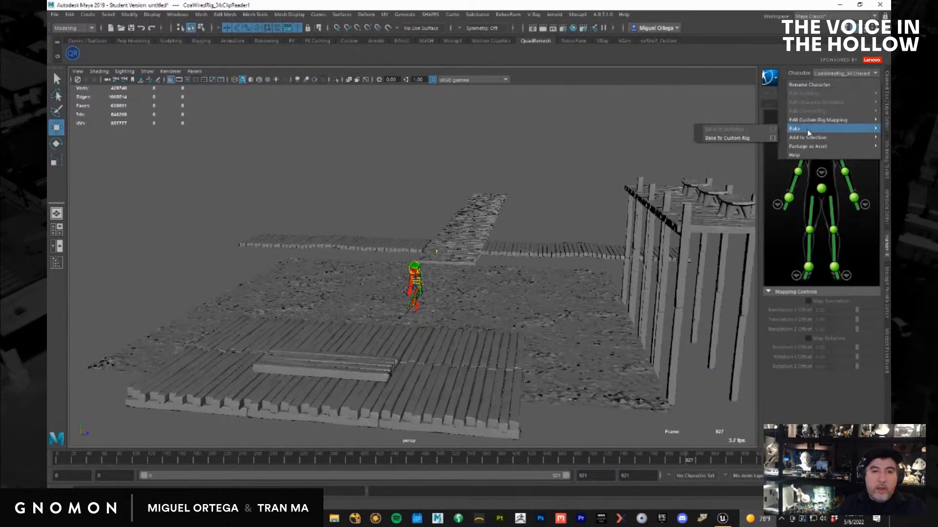
{"action": "left_click", "coordinate": [727, 138]}
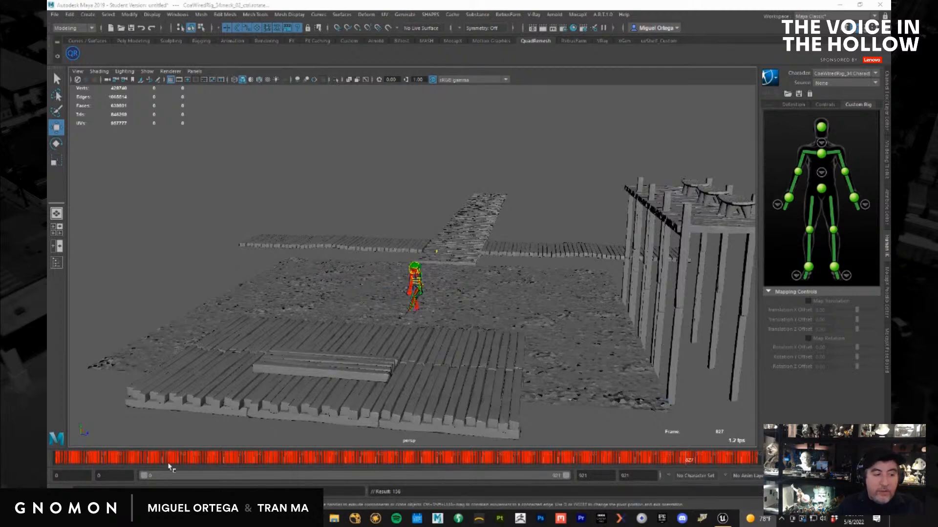
Start saving the scene under a new name and browse to K:\SHOTS\2_CEREMONY\Sitting\Maya_Cleanup
{"action": "left_click", "coordinate": [54, 15]}
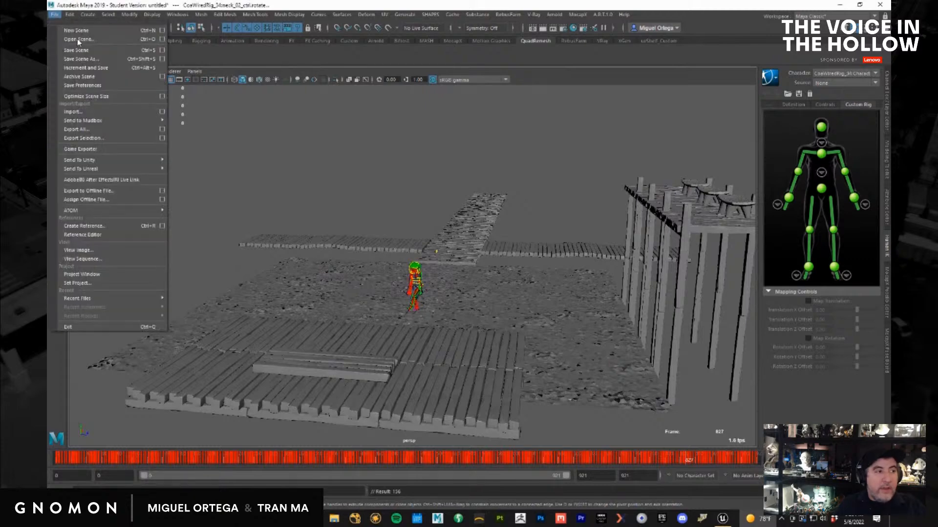
{"action": "left_click", "coordinate": [83, 59]}
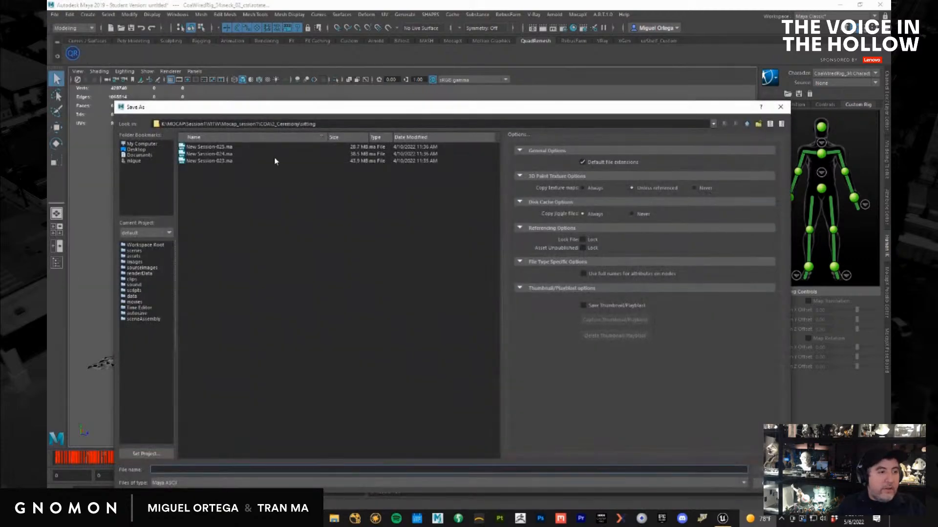
{"action": "left_click", "coordinate": [713, 124]}
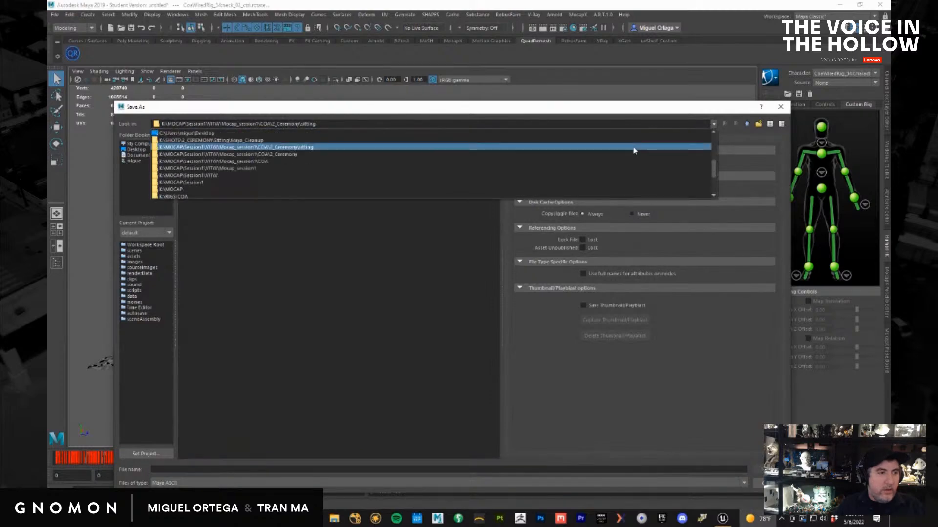
{"action": "left_click", "coordinate": [633, 150]}
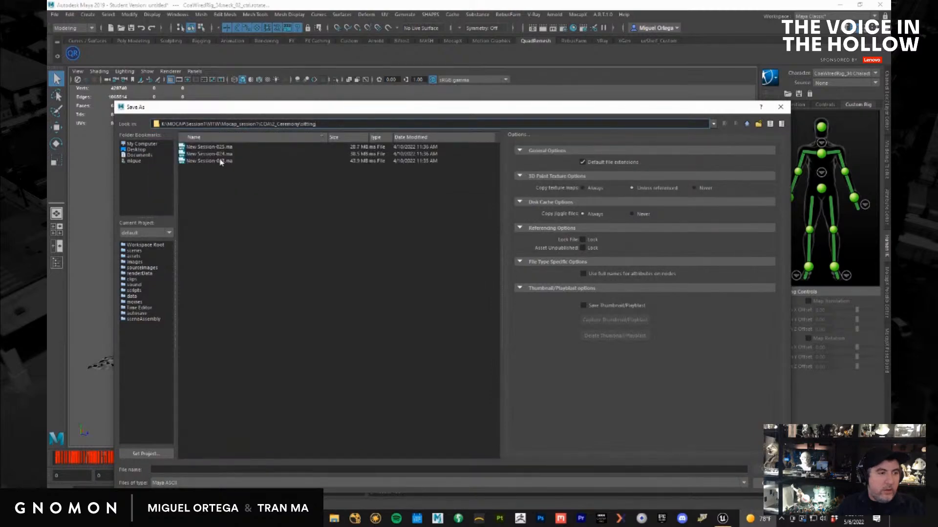
{"action": "left_click", "coordinate": [747, 125]}
{"action": "left_click", "coordinate": [747, 125]}
{"action": "left_click", "coordinate": [747, 124]}
{"action": "left_click", "coordinate": [748, 125]}
{"action": "left_click", "coordinate": [747, 125]}
{"action": "left_click", "coordinate": [748, 124]}
{"action": "left_click", "coordinate": [747, 125]}
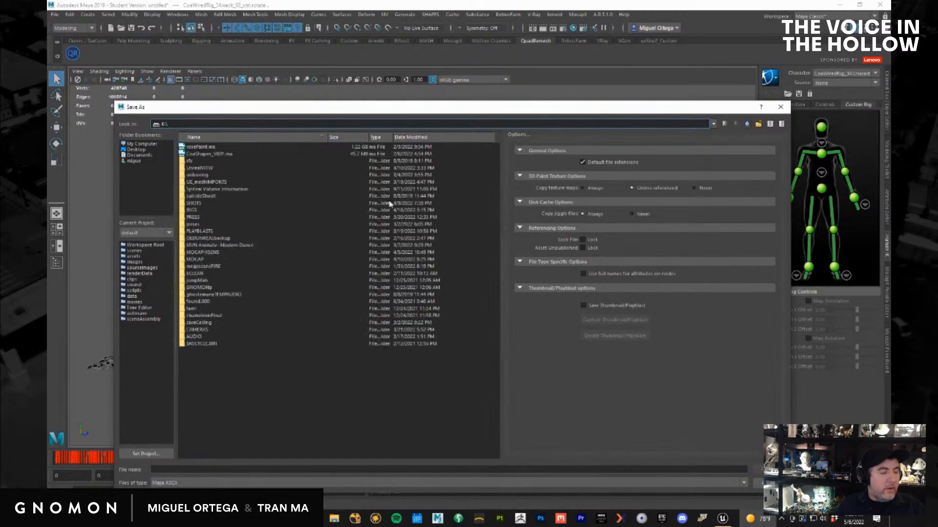
{"action": "double_click", "coordinate": [193, 204]}
{"action": "double_click", "coordinate": [194, 196]}
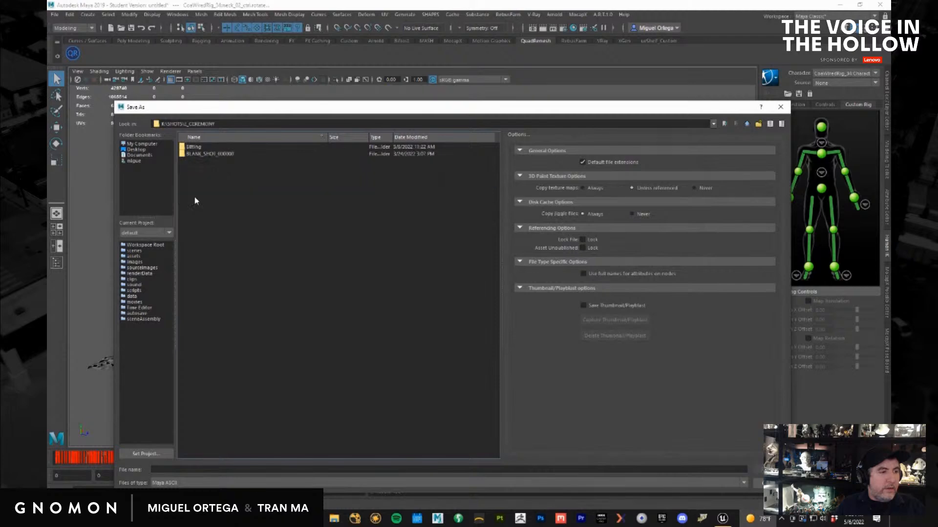
{"action": "double_click", "coordinate": [196, 147]}
{"action": "double_click", "coordinate": [199, 160]}
Try to save the scene as sitting_A03 in Maya ASCII format, based on the sitting_A02 file name
{"action": "left_click", "coordinate": [202, 147]}
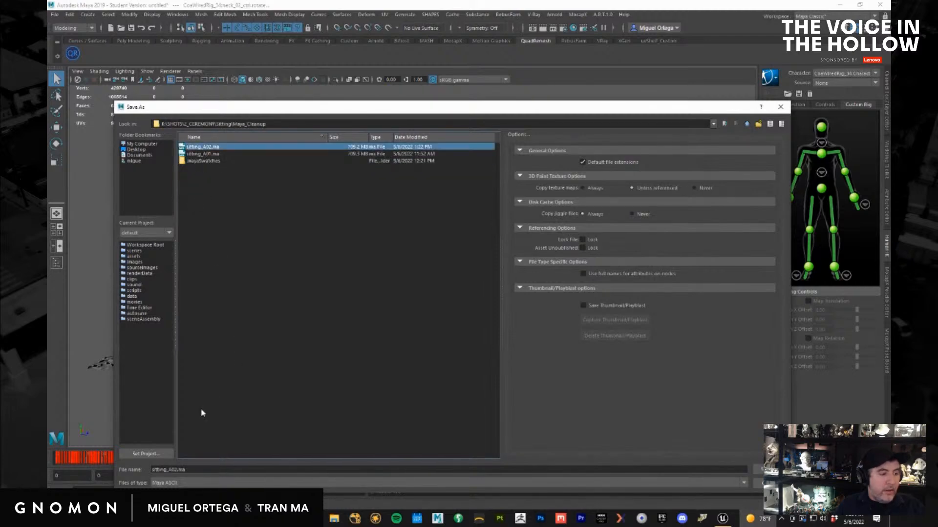
{"action": "left_click_drag", "start_coordinate": [175, 471], "coordinate": [199, 471]}
{"action": "type", "text": "3"}
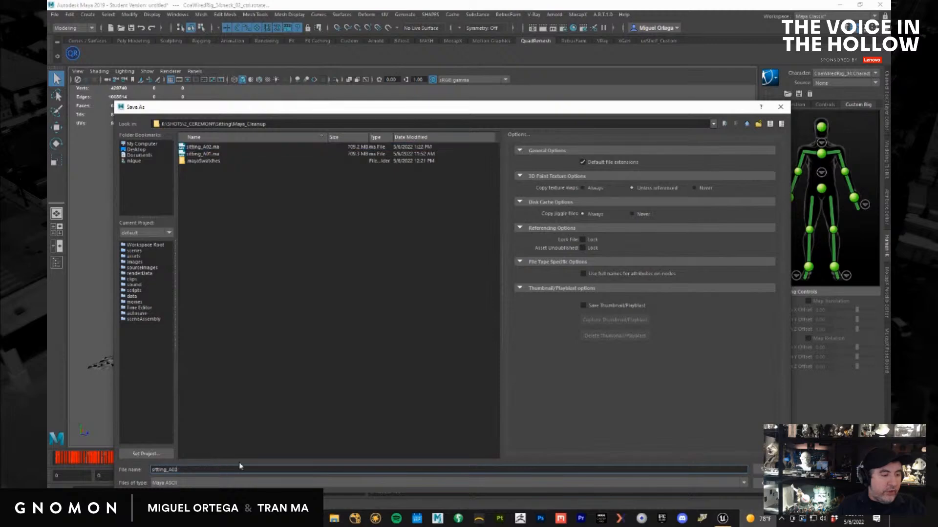
{"action": "key", "text": "Return"}
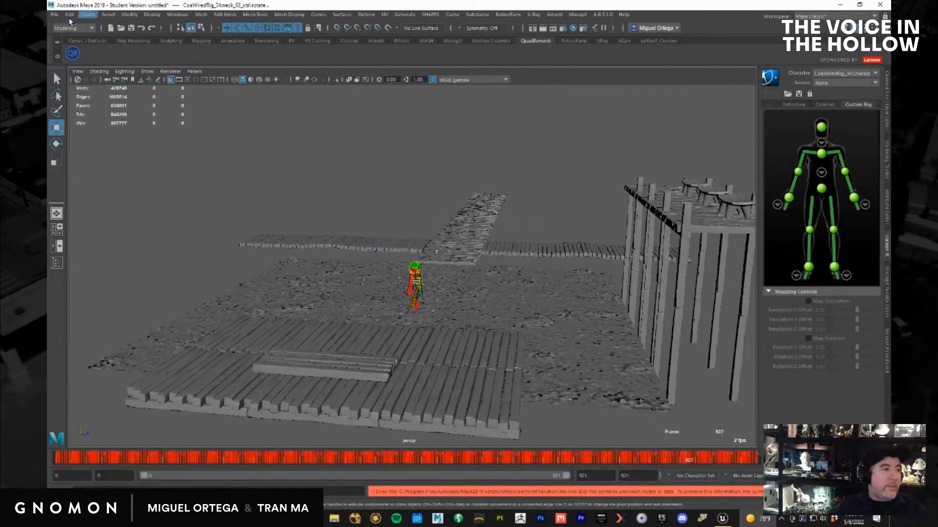
Save the scene as sitting_A03 in Maya Binary format in the Maya_Cleanup folder
{"action": "left_click", "coordinate": [57, 15]}
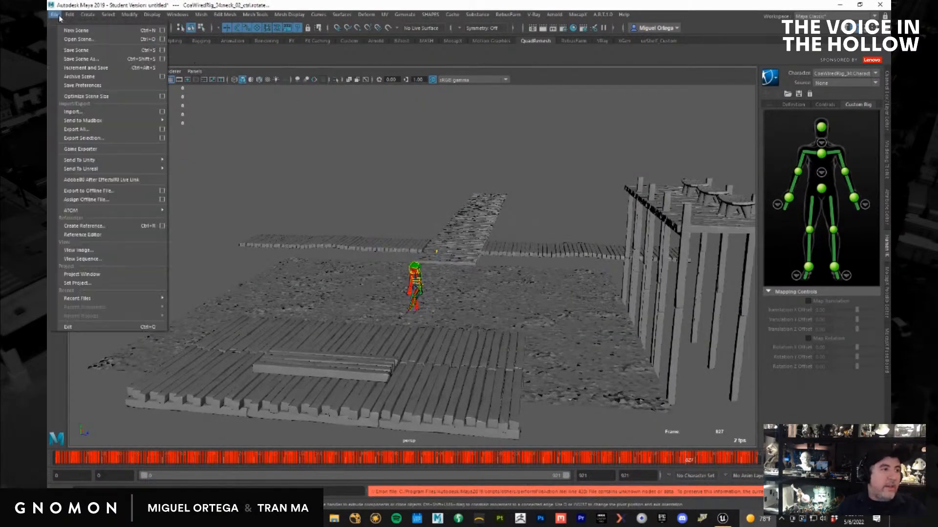
{"action": "left_click", "coordinate": [87, 59]}
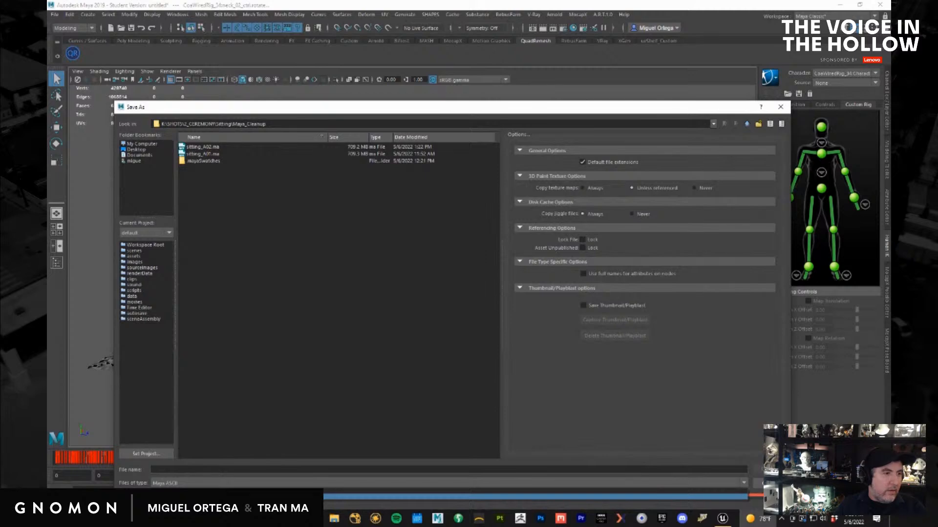
{"action": "left_click", "coordinate": [197, 469]}
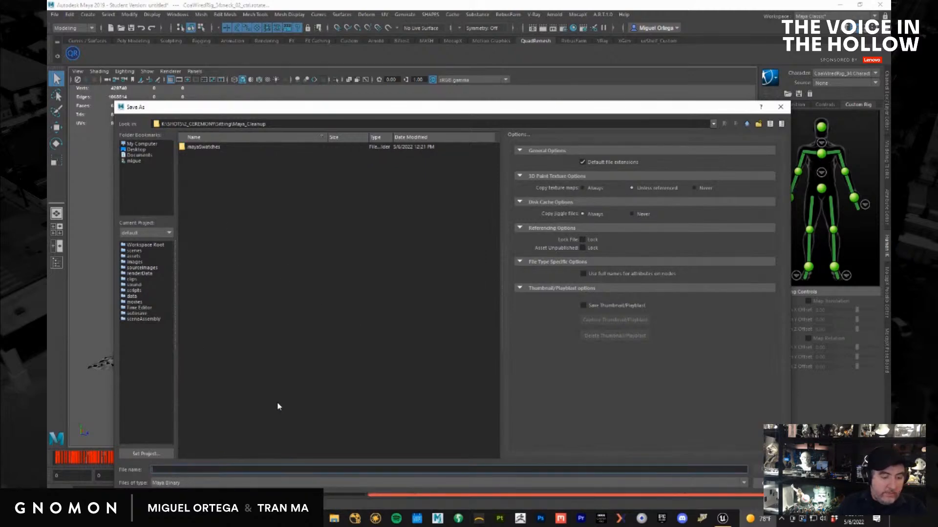
{"action": "type", "text": "sitting_A03"}
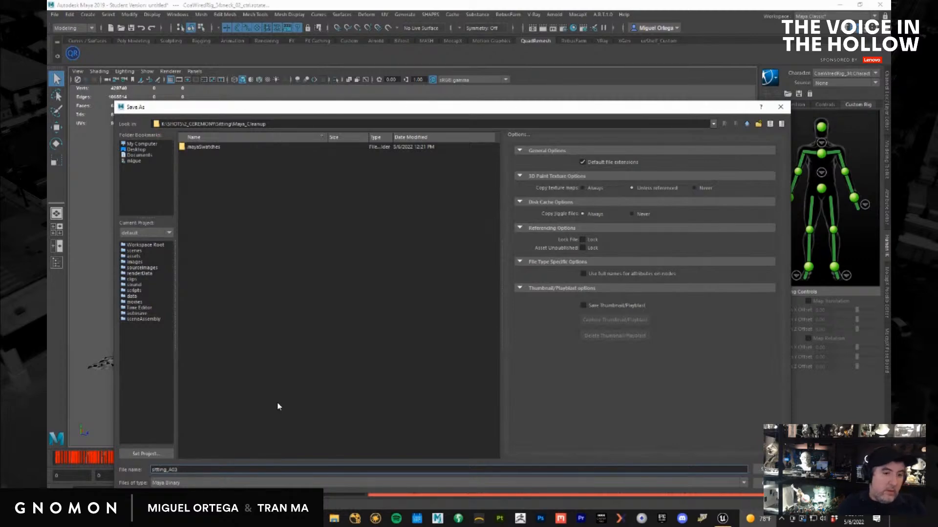
{"action": "left_click", "coordinate": [758, 469]}
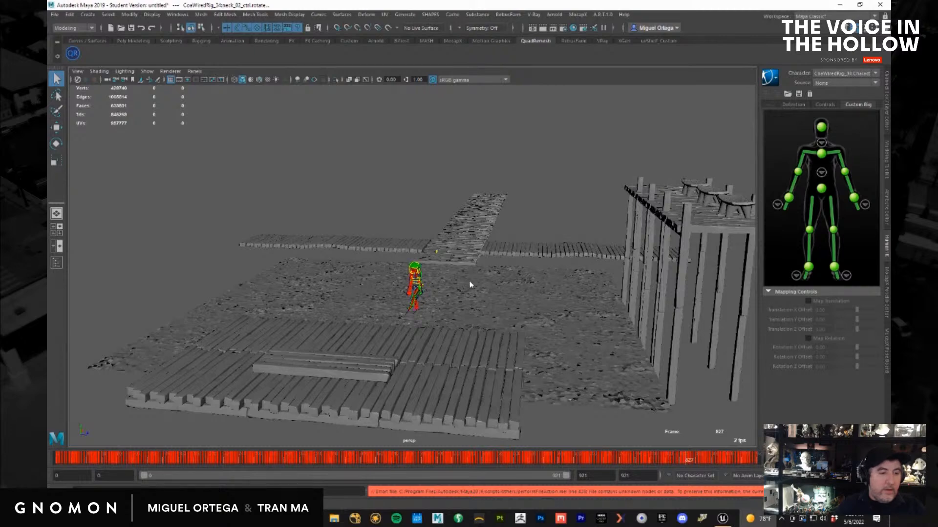
{"action": "left_click", "coordinate": [449, 267]}
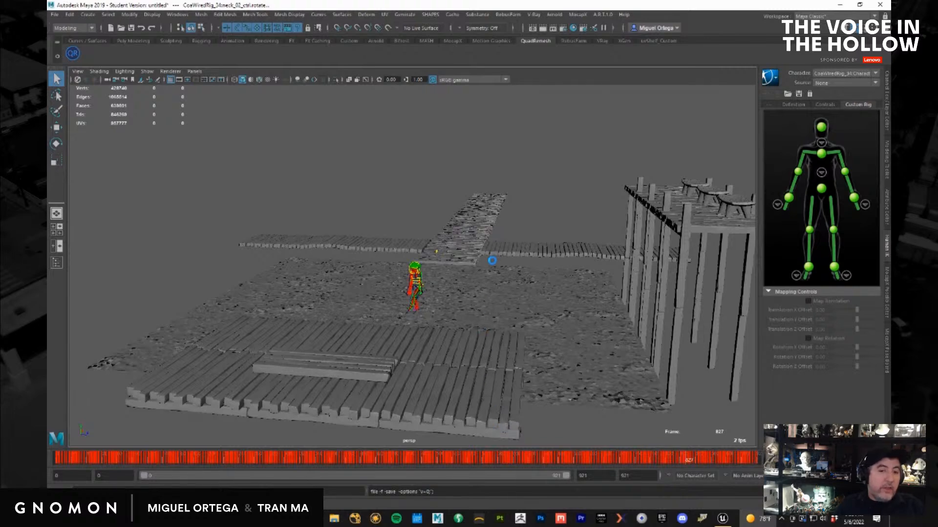
Examine the baked character and the adjacent mocap skeleton on the ceremony set from several angles and distances
{"action": "key", "text": "w"}
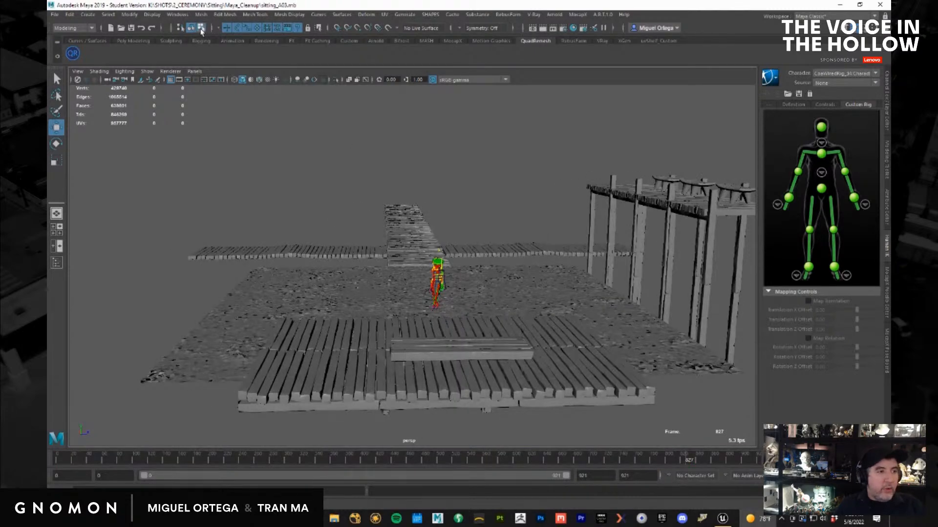
{"action": "left_click", "coordinate": [192, 30]}
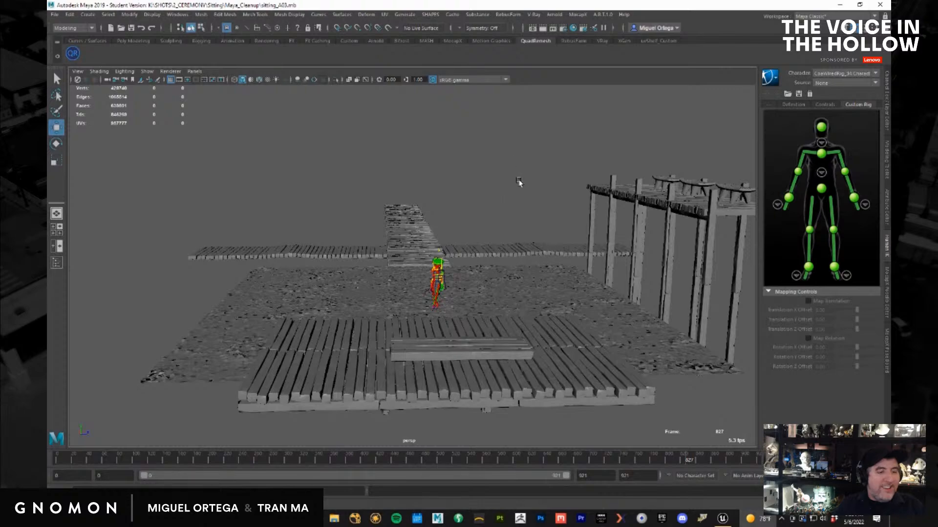
{"action": "middle_click_drag", "start_coordinate": [522, 181], "coordinate": [436, 188], "text": "alt"}
{"action": "left_click_drag", "start_coordinate": [417, 210], "coordinate": [490, 196], "text": "alt"}
{"action": "middle_click_drag", "start_coordinate": [490, 196], "coordinate": [484, 112], "text": "alt"}
{"action": "right_click_drag", "start_coordinate": [373, 201], "coordinate": [596, 256], "text": "alt"}
{"action": "left_click_drag", "start_coordinate": [597, 255], "coordinate": [468, 207], "text": "alt"}
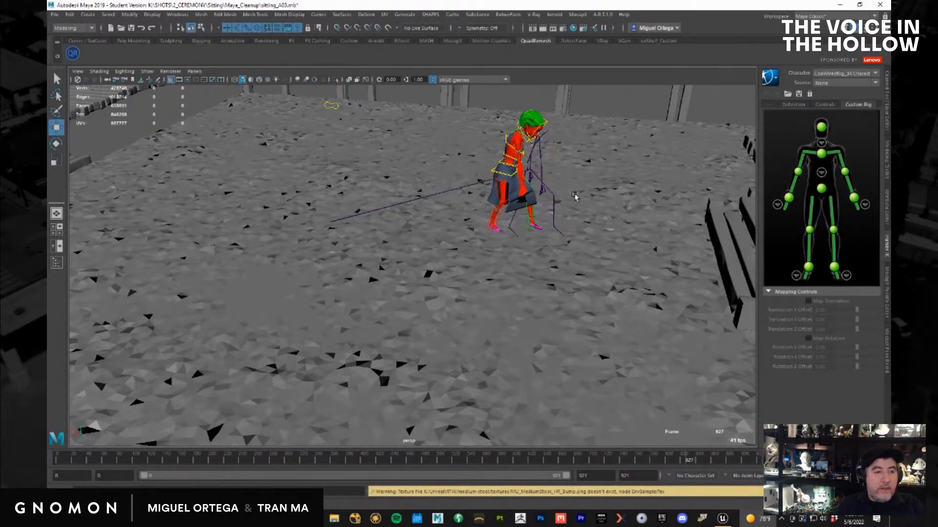
{"action": "scroll", "coordinate": [554, 196], "scroll_direction": "up", "scroll_amount": 2}
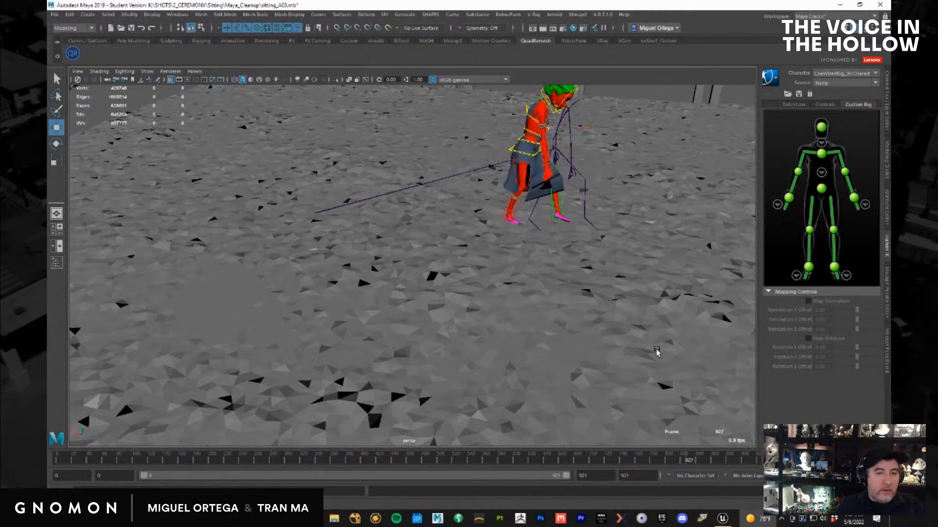
{"action": "scroll", "coordinate": [654, 344], "scroll_direction": "down", "scroll_amount": 5}
{"action": "left_click_drag", "start_coordinate": [654, 345], "coordinate": [545, 314], "text": "alt"}
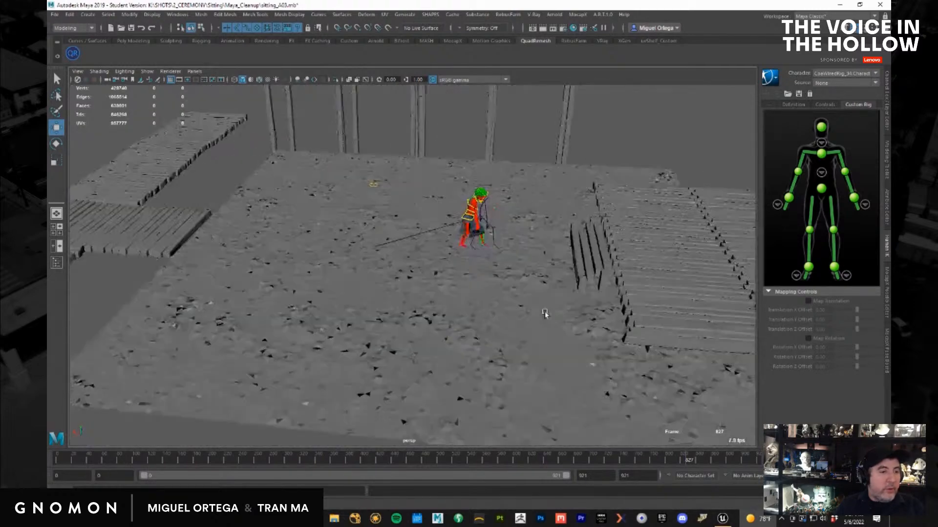
Unload the New Session-023 mocap reference, close the Reference Editor and check the baked character on its own
{"action": "left_click", "coordinate": [56, 15]}
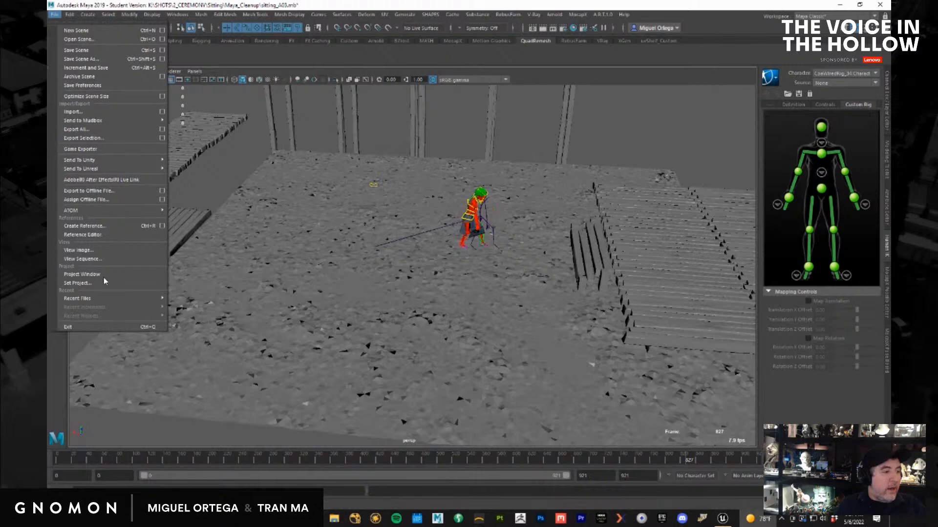
{"action": "left_click", "coordinate": [95, 233]}
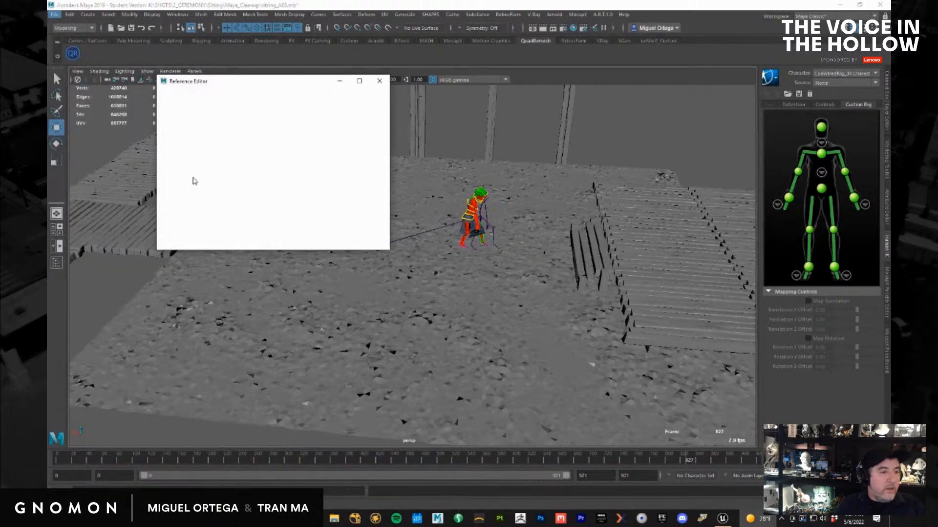
{"action": "left_click", "coordinate": [173, 176]}
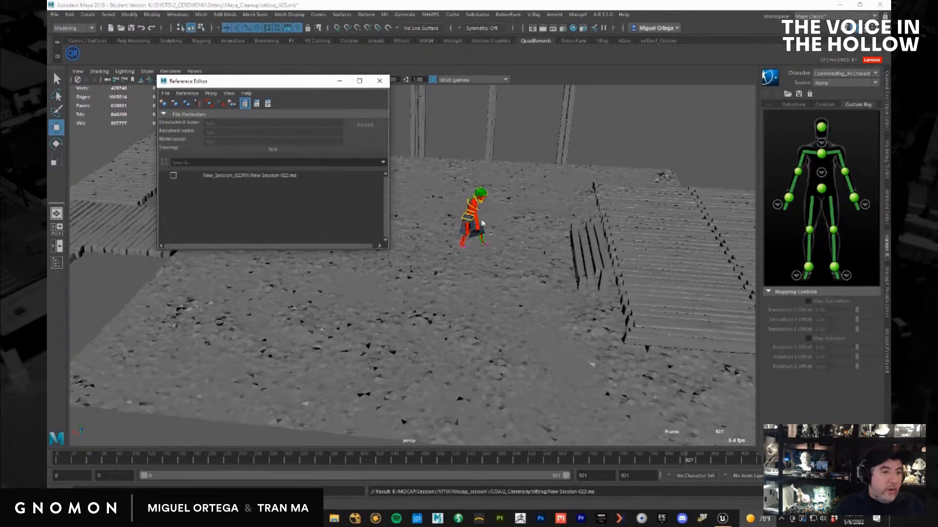
{"action": "left_click", "coordinate": [507, 240]}
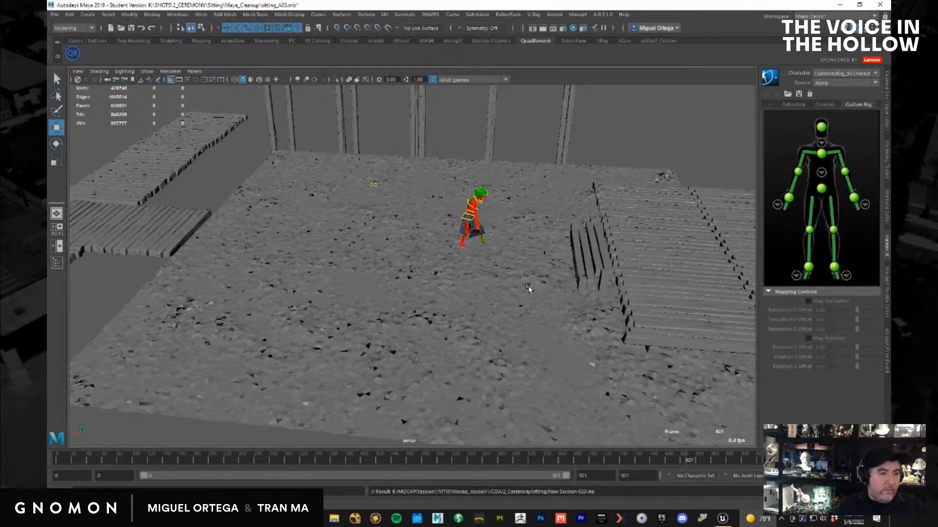
{"action": "middle_click_drag", "start_coordinate": [509, 290], "coordinate": [510, 322], "text": "alt"}
{"action": "left_click_drag", "start_coordinate": [510, 323], "coordinate": [548, 336], "text": "alt"}
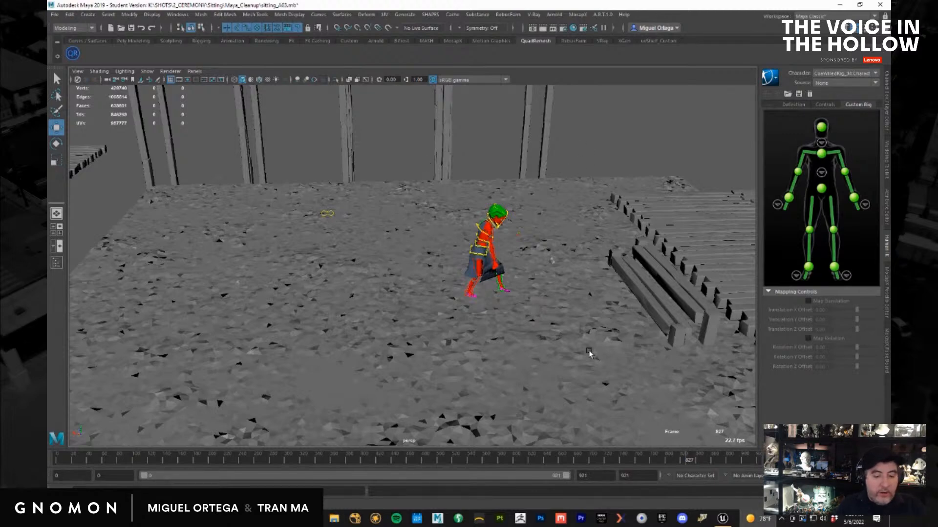
Show the Channel Box, view the character in the tribalGathering level in Unreal Editor and return to Maya
{"action": "key", "text": "ctrl+a"}
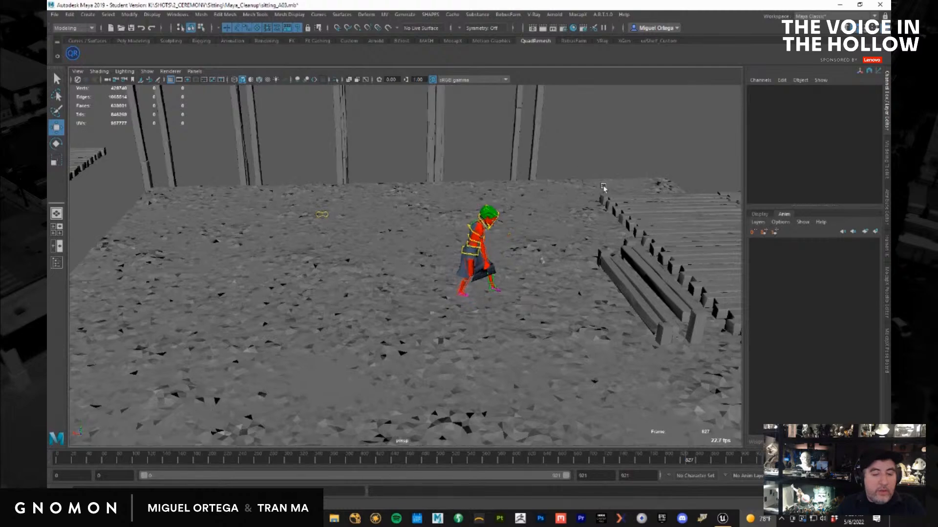
{"action": "left_click", "coordinate": [724, 519]}
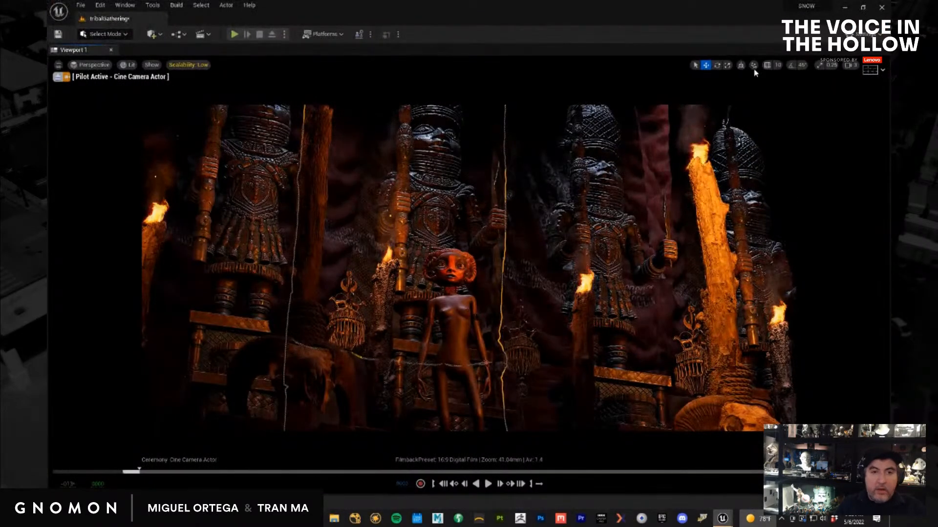
{"action": "left_click", "coordinate": [845, 8]}
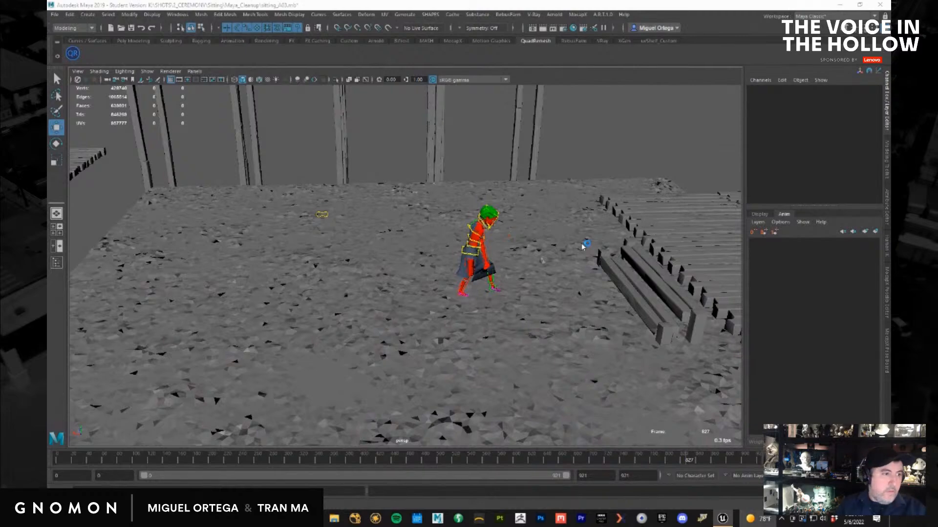
End the running Maya process in the Windows Task Manager and close Task Manager
{"action": "key", "text": "ctrl+shift+Escape"}
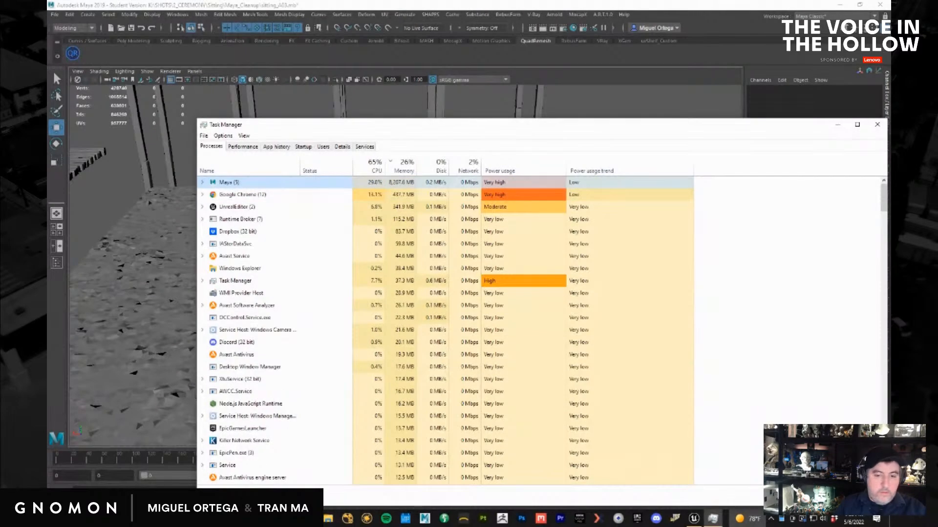
{"action": "left_click", "coordinate": [862, 496]}
{"action": "left_click", "coordinate": [877, 125]}
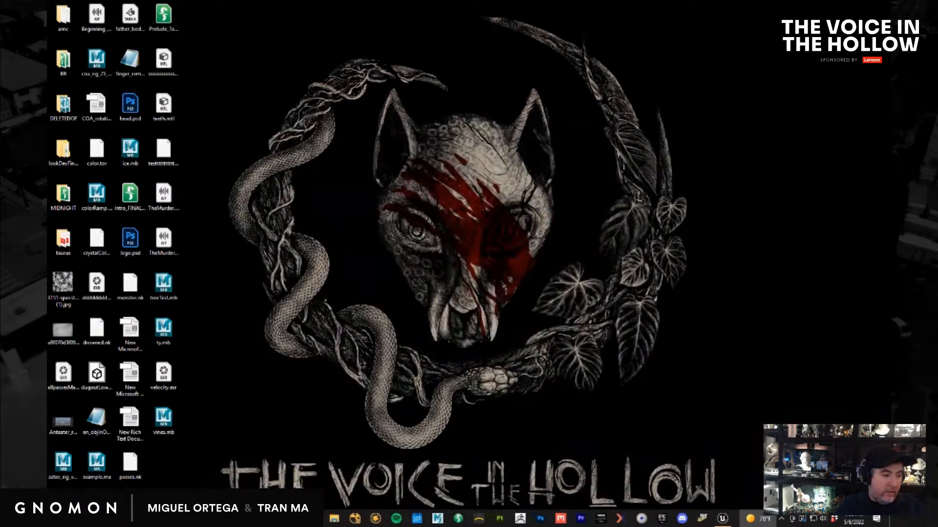
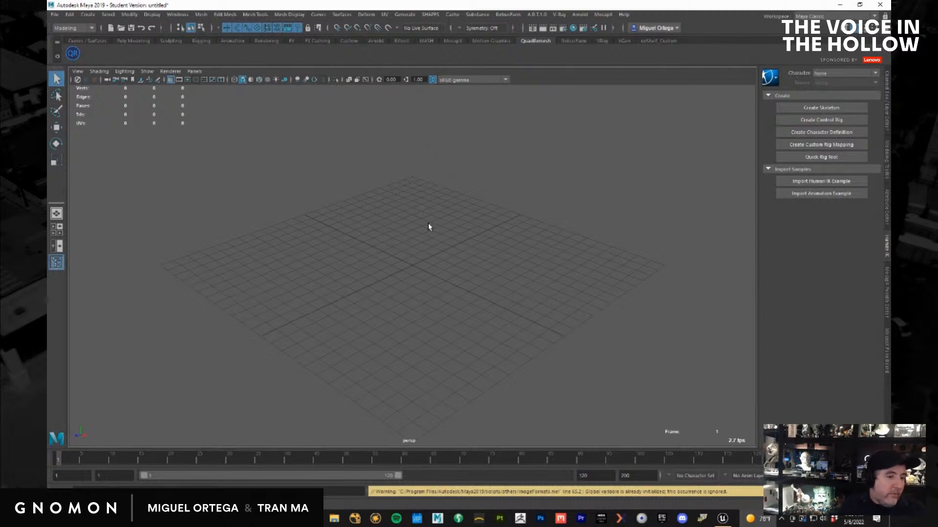
Start opening a scene, browse to the K: drive and sort its contents by name with folders first
{"action": "left_click", "coordinate": [56, 15]}
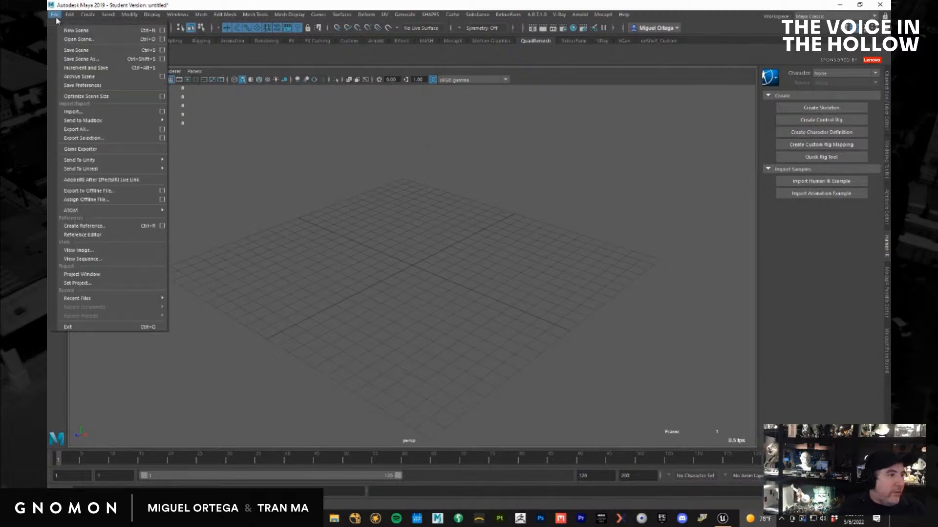
{"action": "mouse_move", "coordinate": [139, 300]}
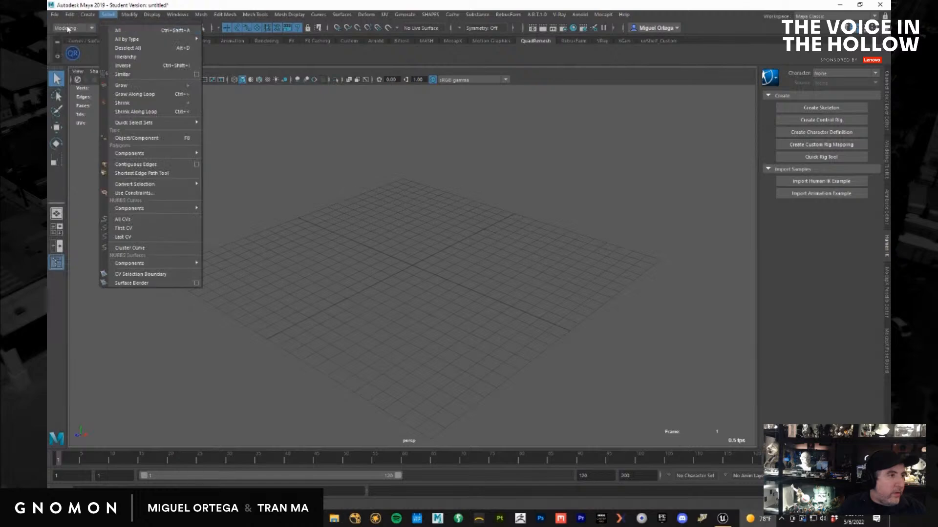
{"action": "left_click", "coordinate": [79, 39]}
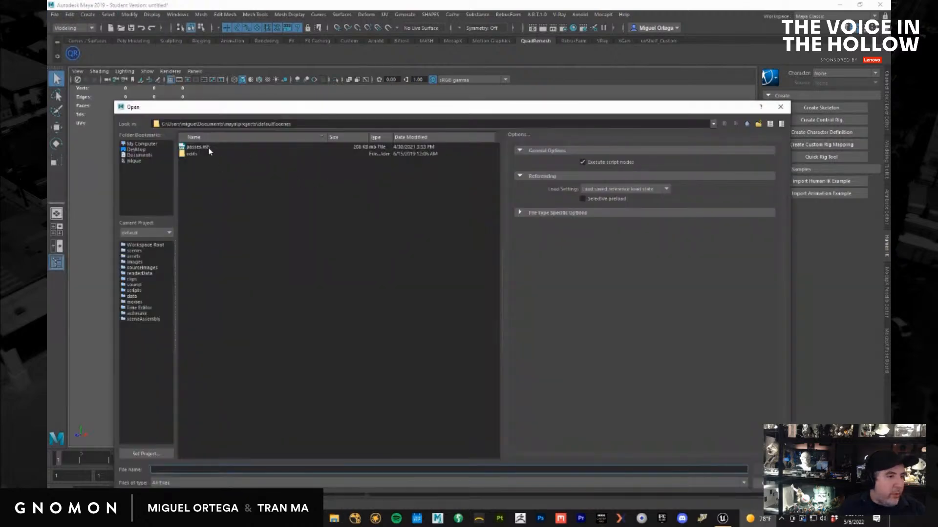
{"action": "left_click", "coordinate": [138, 144]}
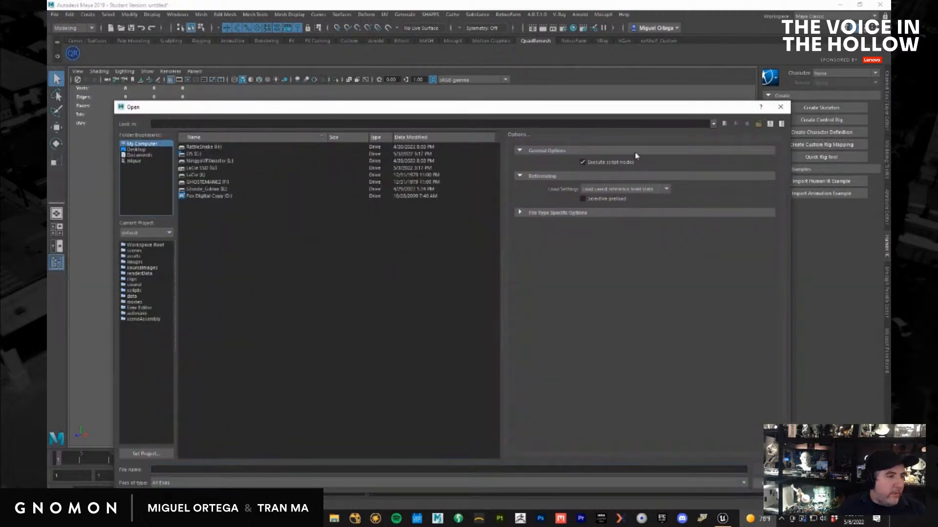
{"action": "left_click", "coordinate": [713, 124]}
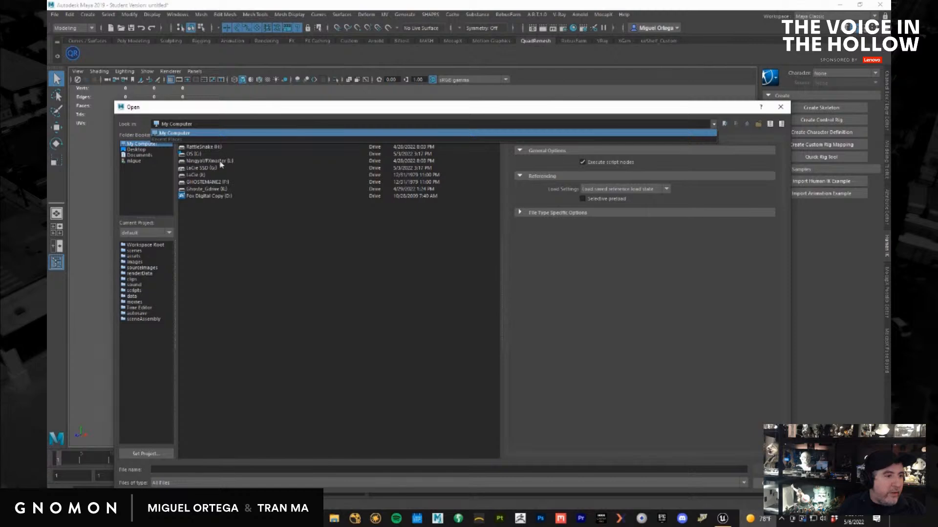
{"action": "left_click", "coordinate": [352, 207]}
{"action": "double_click", "coordinate": [224, 190]}
{"action": "scroll", "coordinate": [267, 269], "scroll_direction": "down", "scroll_amount": 15}
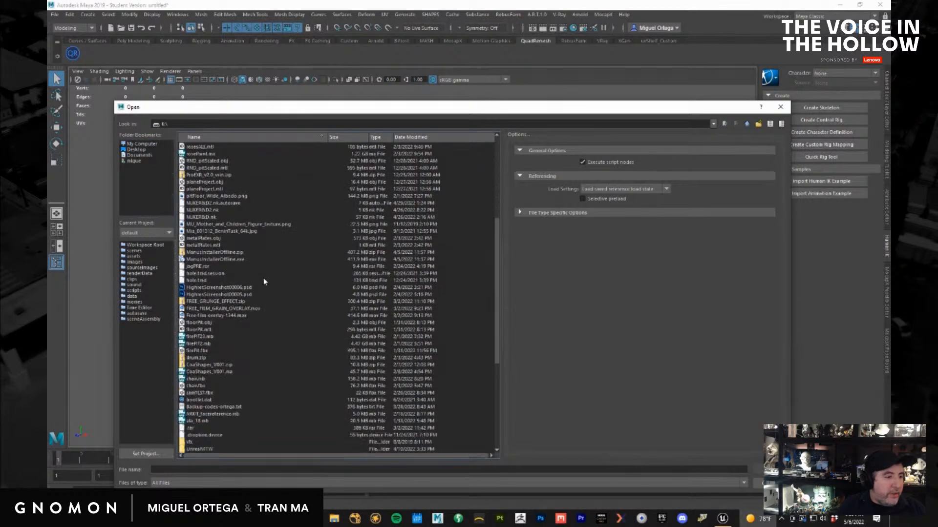
{"action": "left_click", "coordinate": [242, 139]}
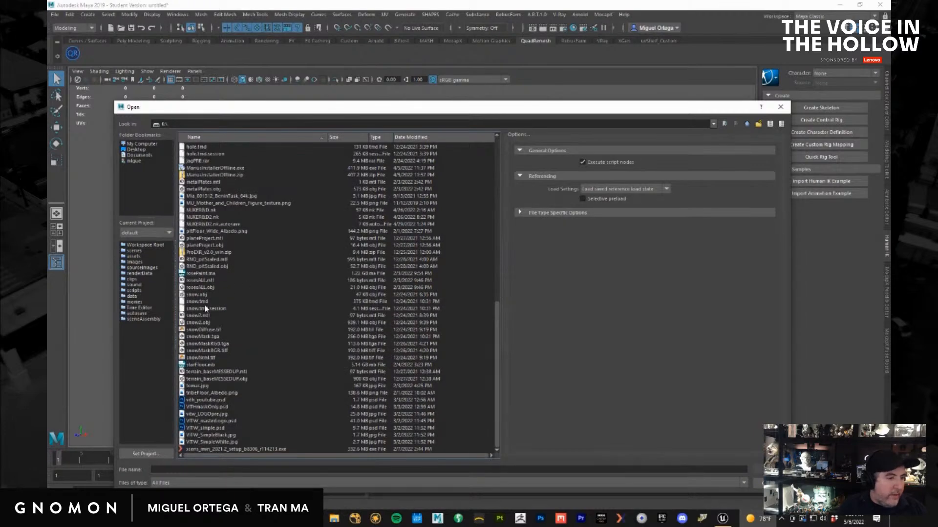
{"action": "scroll", "coordinate": [206, 310], "scroll_direction": "up", "scroll_amount": 20}
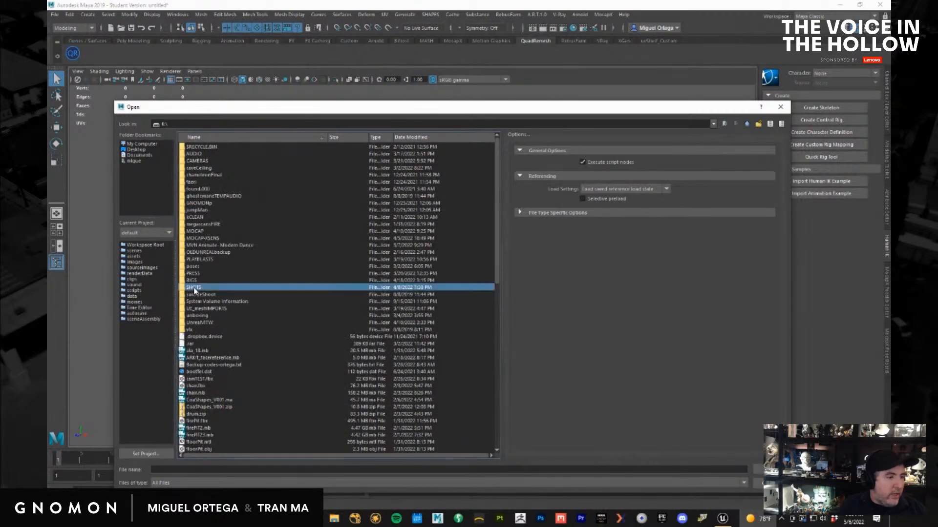
Open sitting_A02.ma from SHOTS\2_CEREMONY\Sitting\Maya_Cleanup without saving the untitled scene
{"action": "double_click", "coordinate": [194, 288]}
{"action": "double_click", "coordinate": [192, 154]}
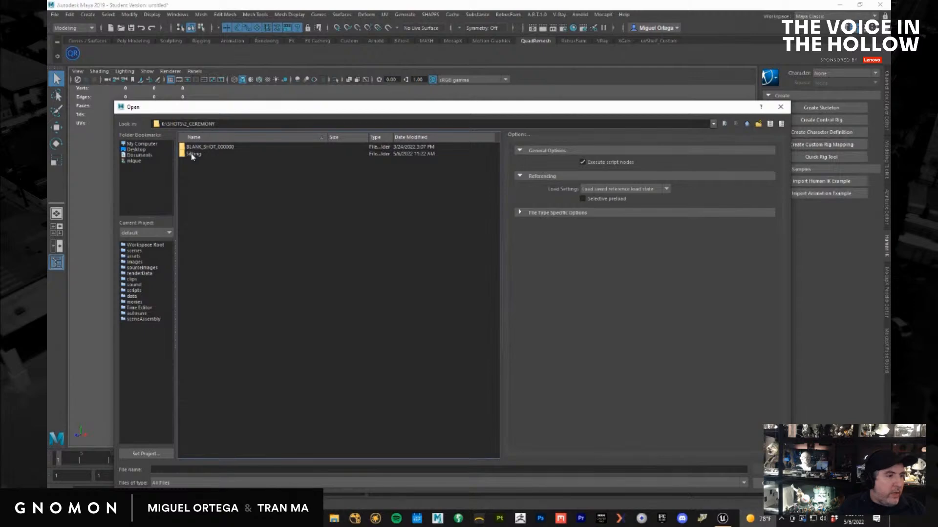
{"action": "double_click", "coordinate": [192, 154]}
{"action": "double_click", "coordinate": [197, 167]}
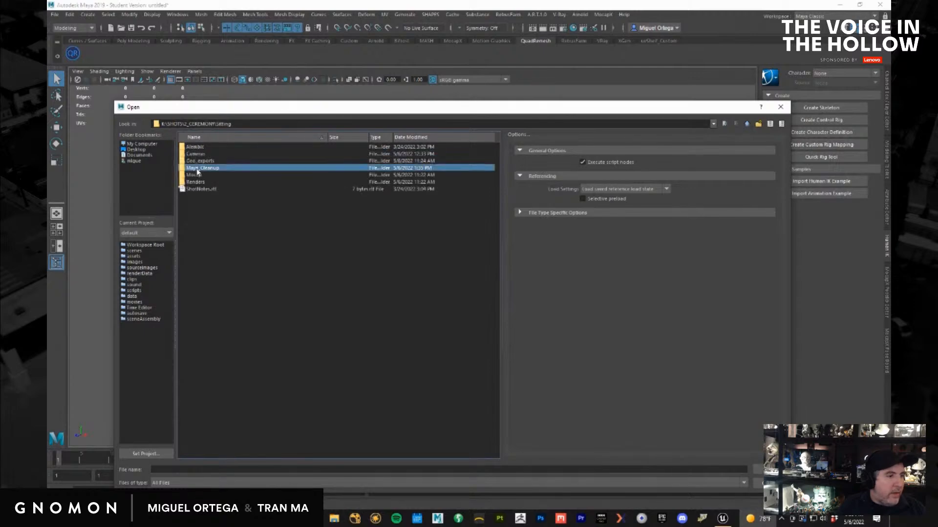
{"action": "double_click", "coordinate": [198, 160]}
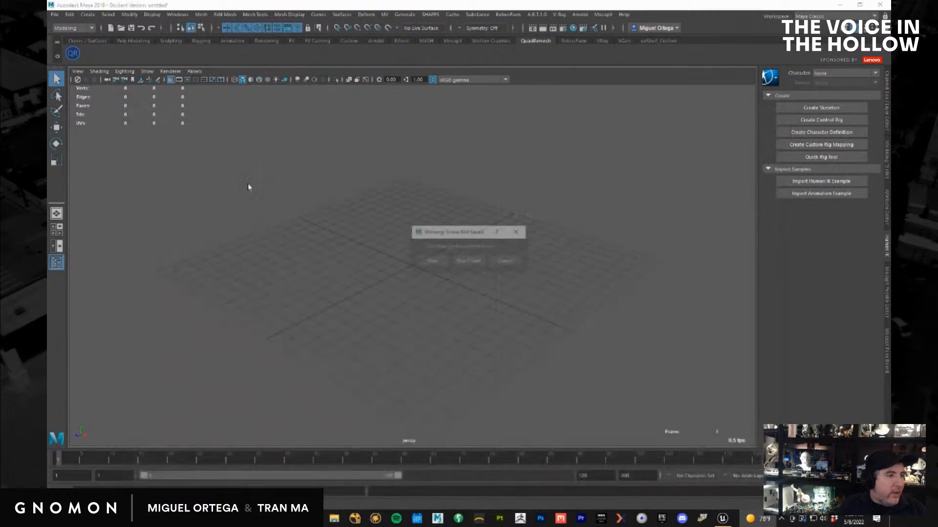
{"action": "left_click", "coordinate": [468, 263]}
{"action": "left_click", "coordinate": [448, 267]}
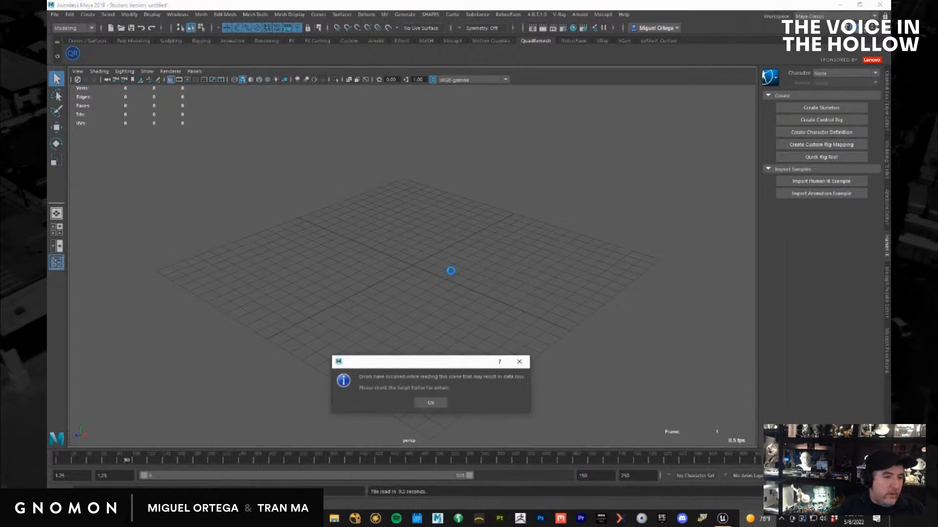
{"action": "left_click", "coordinate": [431, 399]}
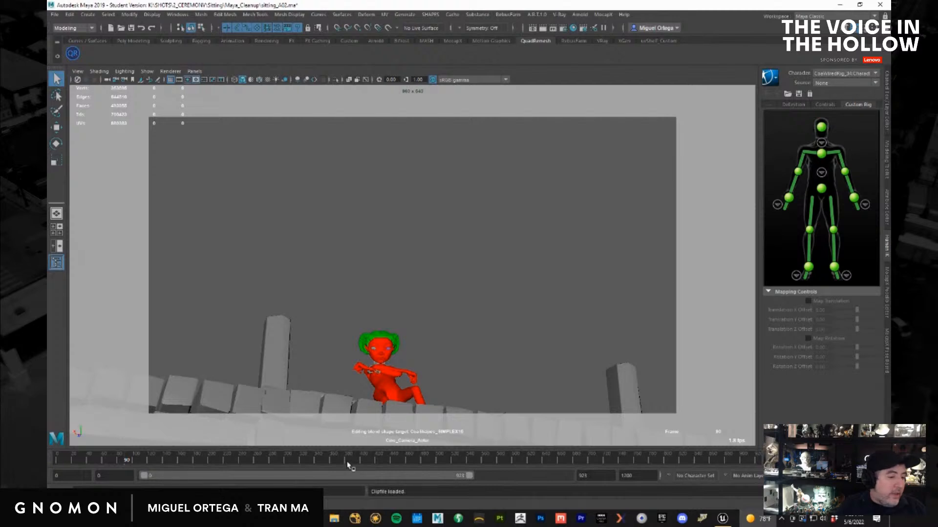
Scrub the sitting animation through Cine_Camera_Actor and switch the viewport to the persp1 camera
{"action": "mouse_move", "coordinate": [303, 471]}
{"action": "left_mouse_down"}
{"action": "mouse_move", "coordinate": [698, 474]}
{"action": "mouse_move", "coordinate": [662, 476]}
{"action": "left_mouse_up"}
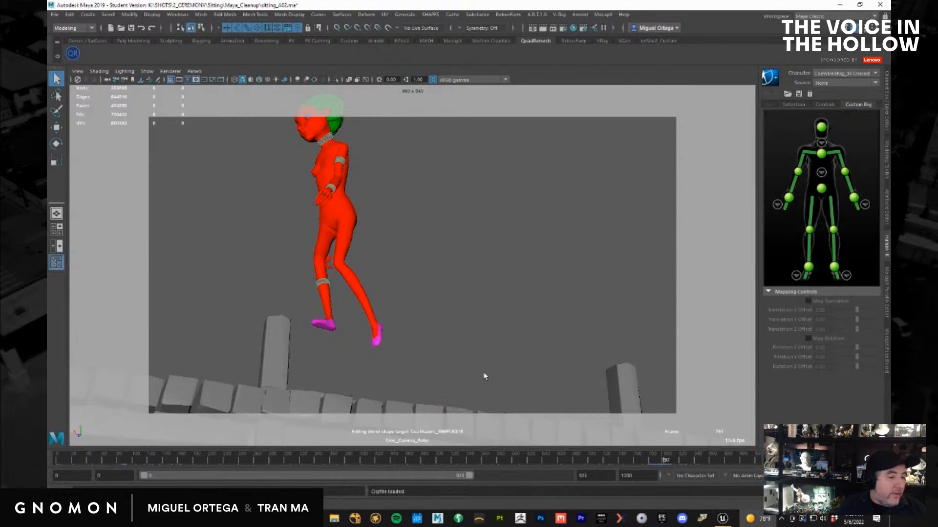
{"action": "mouse_move", "coordinate": [511, 459]}
{"action": "left_mouse_down"}
{"action": "mouse_move", "coordinate": [600, 469]}
{"action": "mouse_move", "coordinate": [529, 482]}
{"action": "mouse_move", "coordinate": [630, 488]}
{"action": "left_mouse_up"}
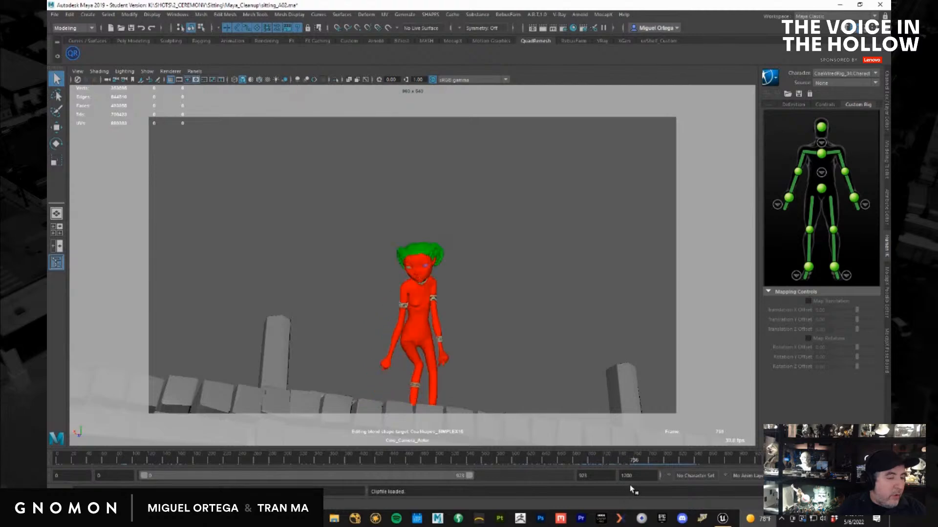
{"action": "left_click", "coordinate": [195, 71]}
{"action": "mouse_move", "coordinate": [215, 80]}
{"action": "left_click", "coordinate": [307, 102]}
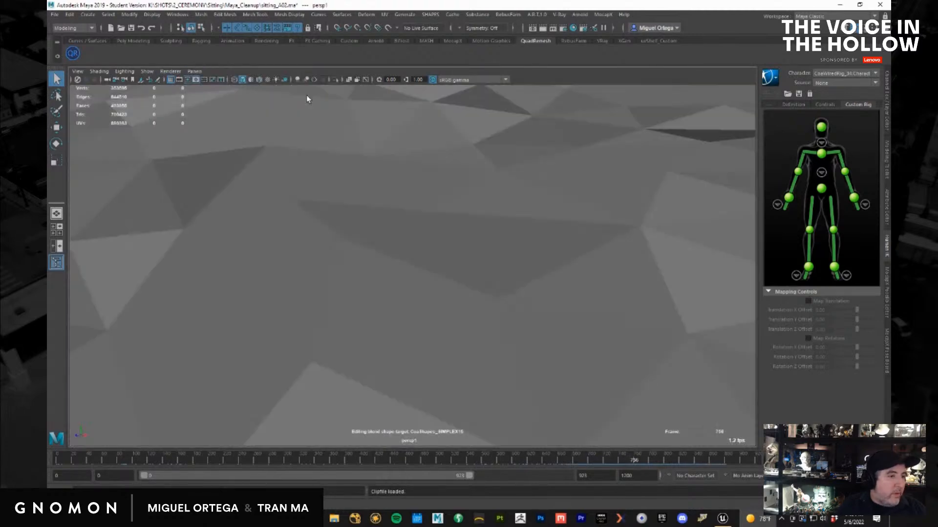
Frame the character's hair in persp1 and turn on the camera's resolution gate
{"action": "scroll", "coordinate": [441, 242], "scroll_direction": "down", "scroll_amount": 5}
{"action": "scroll", "coordinate": [425, 252], "scroll_direction": "down", "scroll_amount": 5}
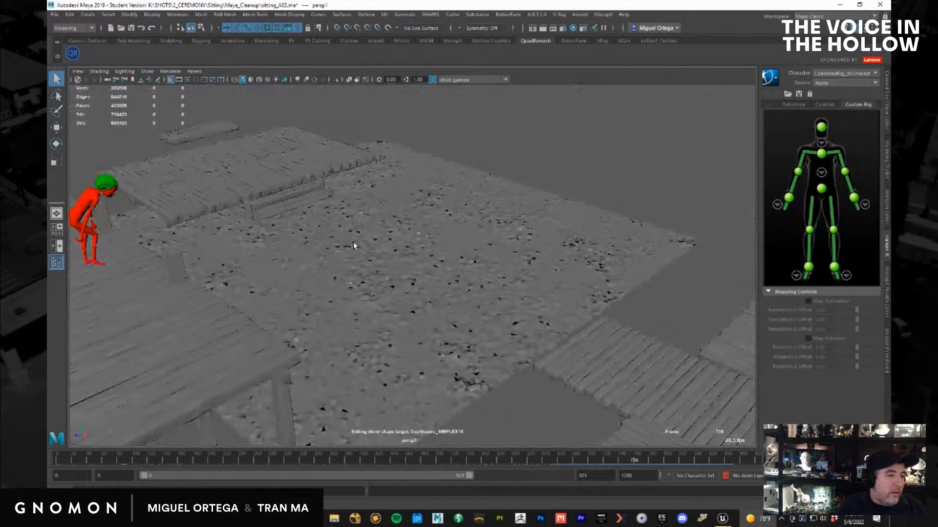
{"action": "left_click", "coordinate": [105, 192]}
{"action": "key", "text": "f"}
{"action": "left_click_drag", "start_coordinate": [439, 299], "coordinate": [401, 305], "text": "alt"}
{"action": "left_click", "coordinate": [74, 72]}
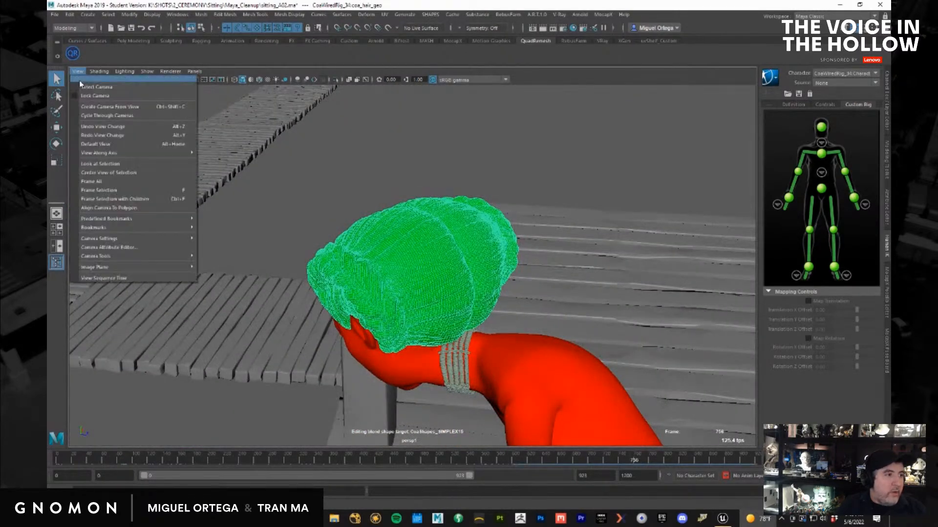
{"action": "mouse_move", "coordinate": [130, 243]}
{"action": "left_click", "coordinate": [234, 292]}
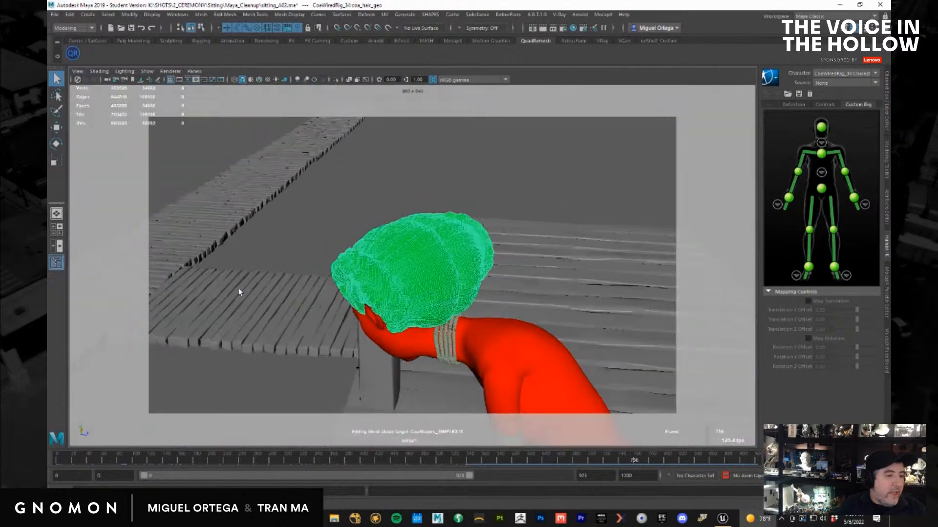
Scrub to the character's walking section and frame her head and upper body from the front in persp1
{"action": "left_click_drag", "start_coordinate": [453, 351], "coordinate": [433, 298], "text": "alt"}
{"action": "right_click_drag", "start_coordinate": [433, 299], "coordinate": [483, 323], "text": "alt"}
{"action": "left_click_drag", "start_coordinate": [646, 461], "coordinate": [671, 459]}
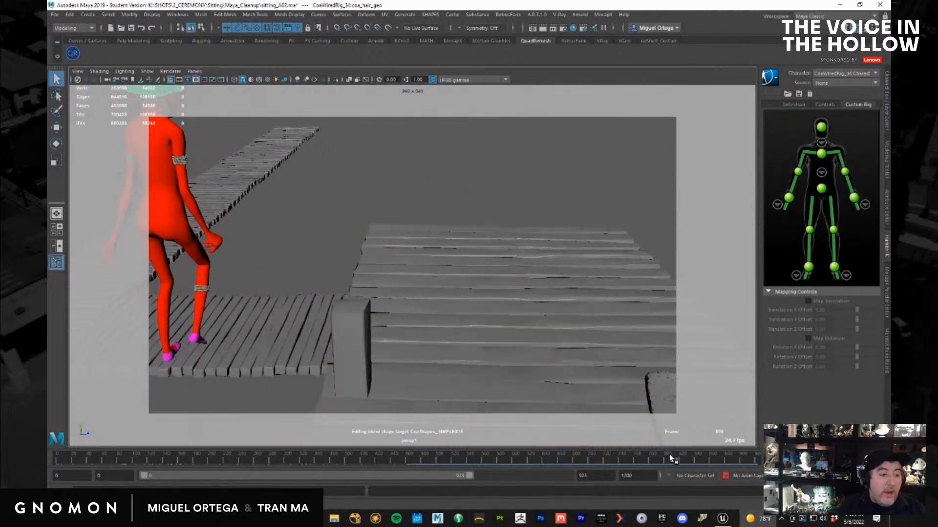
{"action": "left_click_drag", "start_coordinate": [440, 331], "coordinate": [467, 265], "text": "alt"}
{"action": "right_click_drag", "start_coordinate": [467, 265], "coordinate": [541, 300], "text": "alt"}
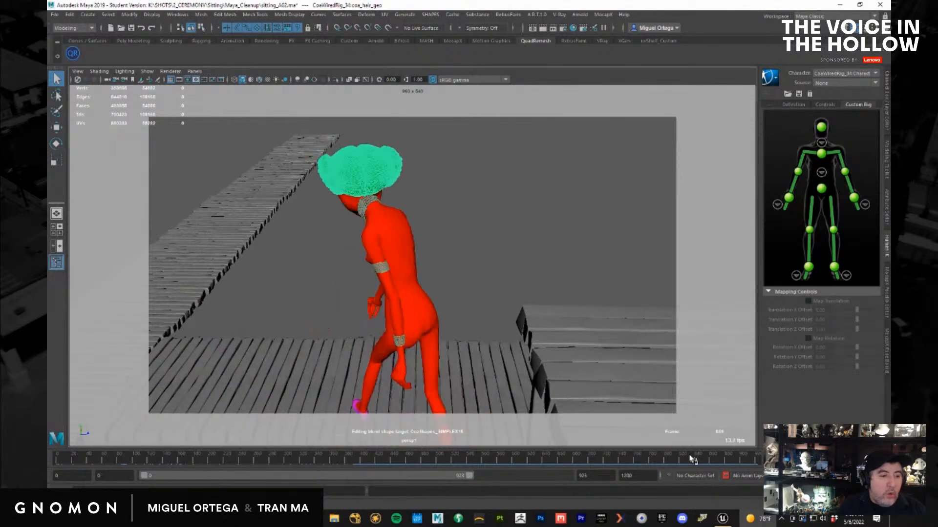
{"action": "left_click_drag", "start_coordinate": [412, 312], "coordinate": [521, 297], "text": "alt"}
{"action": "right_click_drag", "start_coordinate": [521, 297], "coordinate": [324, 266], "text": "alt"}
{"action": "middle_click_drag", "start_coordinate": [421, 307], "coordinate": [440, 253], "text": "alt"}
{"action": "right_click_drag", "start_coordinate": [440, 253], "coordinate": [429, 293], "text": "alt"}
{"action": "middle_click_drag", "start_coordinate": [429, 293], "coordinate": [473, 306], "text": "alt"}
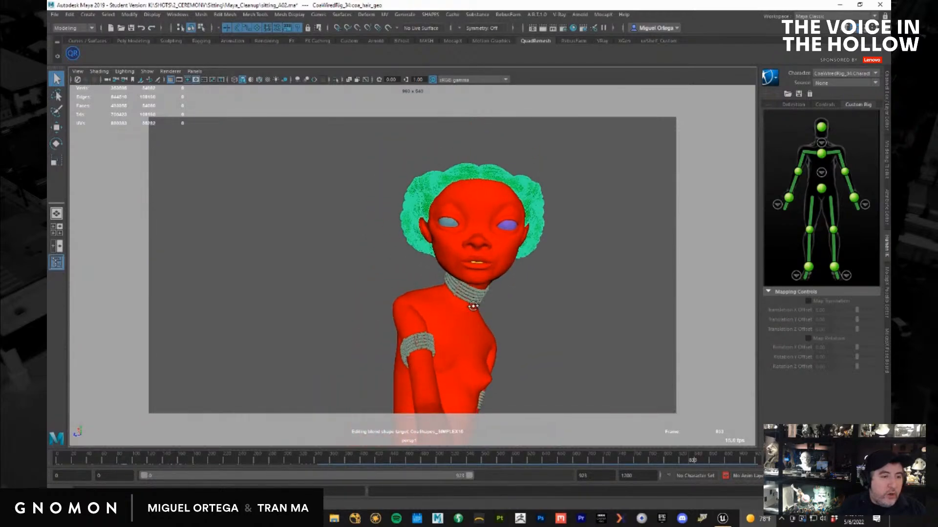
Scrub back to an earlier pose and reframe persp1 as a centred front view of the character from the hips up
{"action": "left_click_drag", "start_coordinate": [686, 463], "coordinate": [549, 457]}
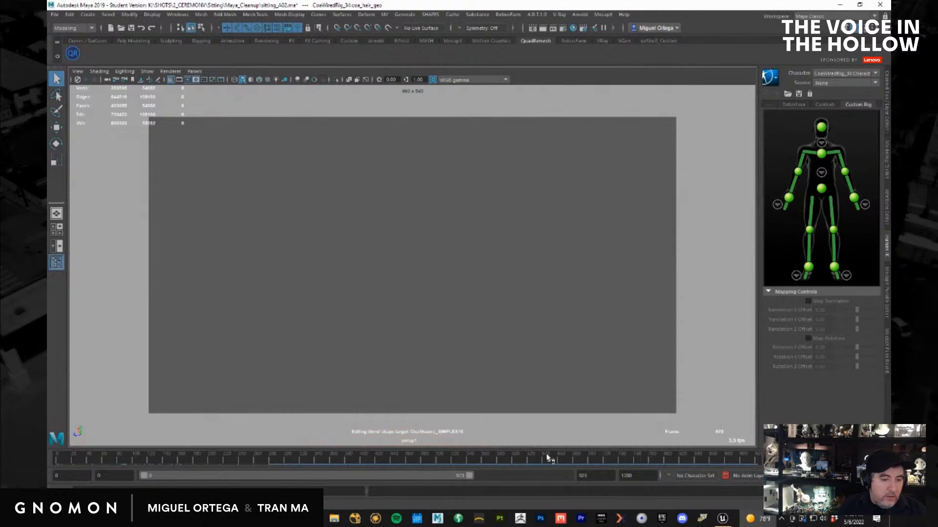
{"action": "right_click_drag", "start_coordinate": [514, 389], "coordinate": [435, 317], "text": "alt"}
{"action": "left_click_drag", "start_coordinate": [436, 316], "coordinate": [542, 369], "text": "alt"}
{"action": "left_click_drag", "start_coordinate": [561, 458], "coordinate": [635, 456]}
{"action": "key", "text": "f"}
{"action": "right_click_drag", "start_coordinate": [558, 364], "coordinate": [498, 356], "text": "alt"}
{"action": "left_click_drag", "start_coordinate": [498, 356], "coordinate": [550, 324], "text": "alt"}
{"action": "right_click_drag", "start_coordinate": [550, 325], "coordinate": [470, 299], "text": "alt"}
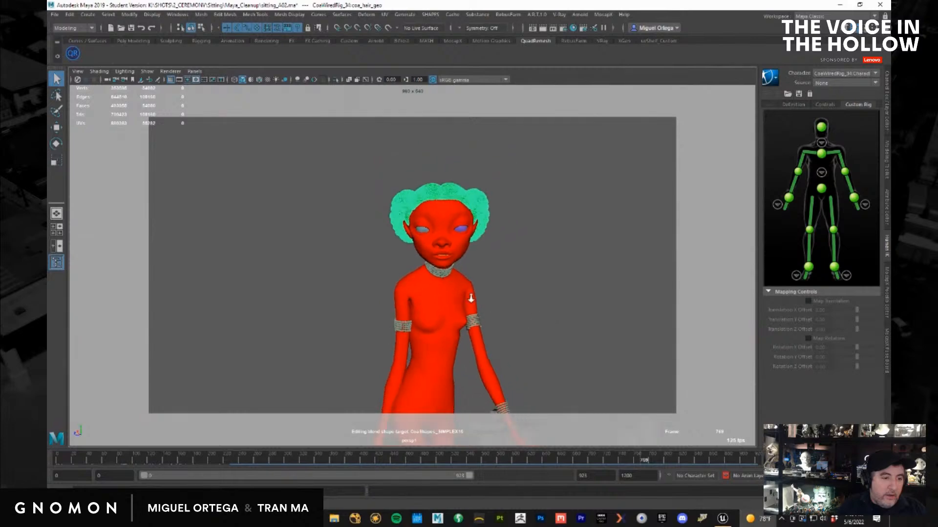
Move the persp1 framing so the character stands off-centre and scrub the timeline to test the composition
{"action": "mouse_move", "coordinate": [645, 459]}
{"action": "left_mouse_down"}
{"action": "mouse_move", "coordinate": [628, 459]}
{"action": "mouse_move", "coordinate": [658, 459]}
{"action": "left_mouse_up"}
{"action": "middle_click_drag", "start_coordinate": [591, 358], "coordinate": [573, 384], "text": "alt"}
{"action": "left_click_drag", "start_coordinate": [573, 384], "coordinate": [575, 355], "text": "alt"}
{"action": "mouse_move", "coordinate": [576, 355]}
{"action": "right_mouse_down", "text": "alt"}
{"action": "mouse_move", "coordinate": [559, 344]}
{"action": "mouse_move", "coordinate": [581, 348]}
{"action": "right_mouse_up", "text": "alt"}
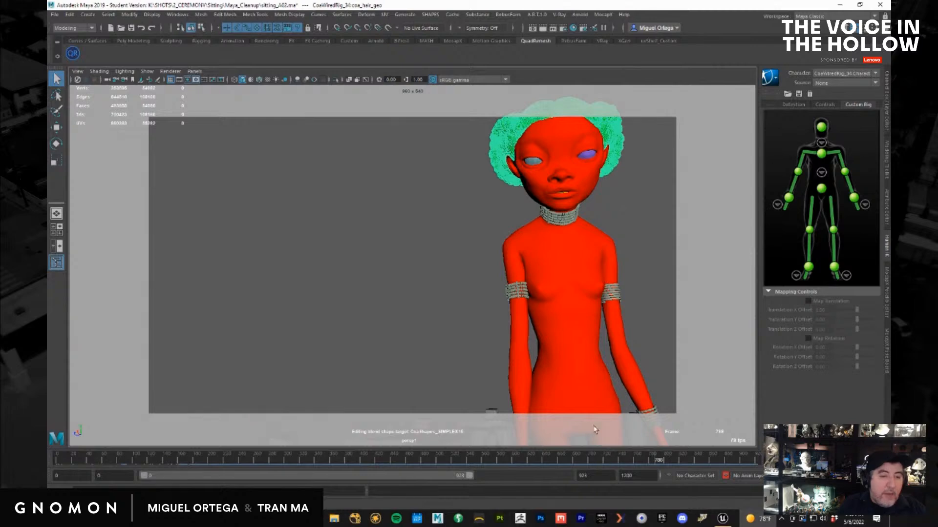
{"action": "middle_click_drag", "start_coordinate": [611, 309], "coordinate": [610, 327], "text": "alt"}
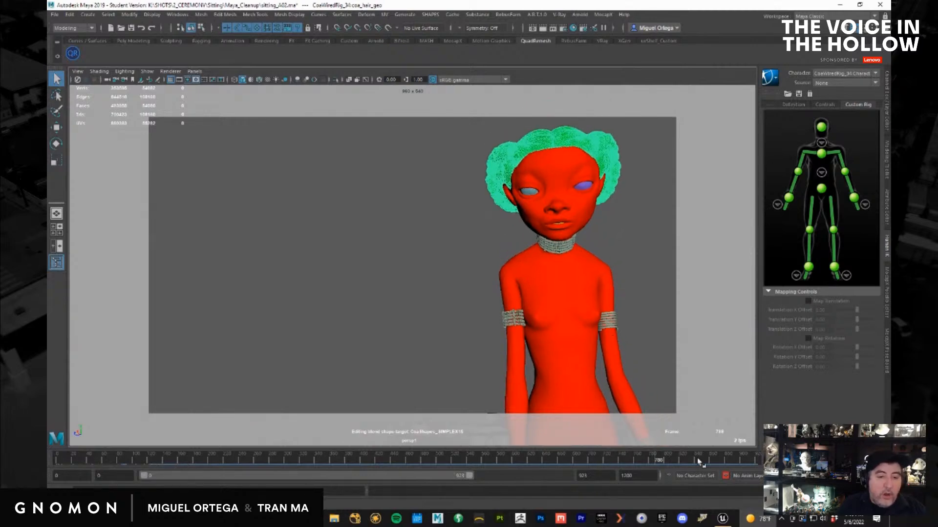
{"action": "left_click_drag", "start_coordinate": [696, 459], "coordinate": [653, 453]}
Switch the viewport to the persp camera and scrub back to the character's seated pose near frame 259
{"action": "left_click", "coordinate": [198, 72]}
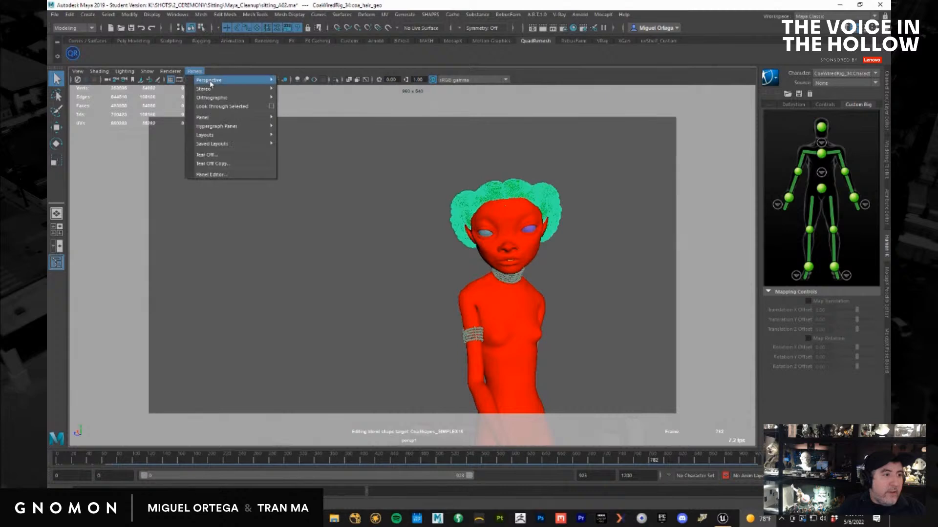
{"action": "mouse_move", "coordinate": [209, 80]}
{"action": "left_click", "coordinate": [304, 89]}
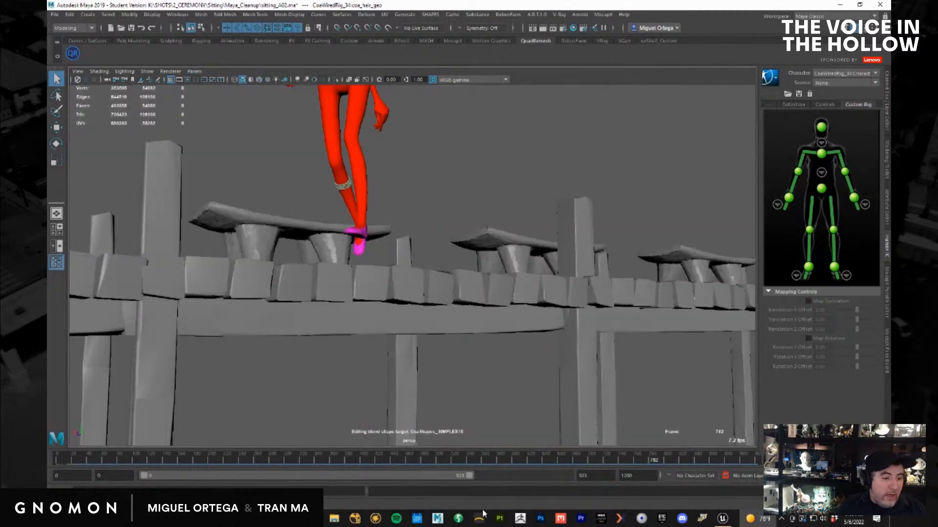
{"action": "left_click_drag", "start_coordinate": [462, 458], "coordinate": [255, 458]}
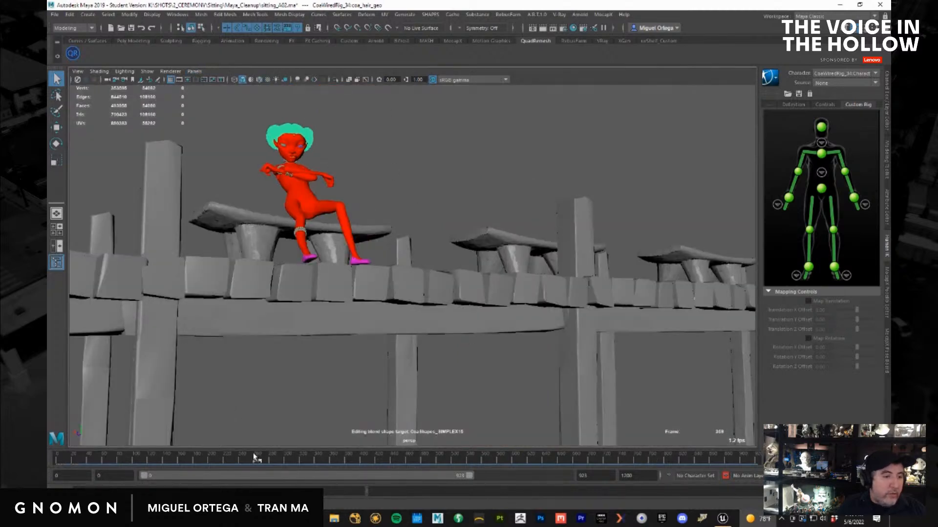
Look through Cine_Camera_Actor again and scrub the seated animation forward to about frame 691
{"action": "left_click", "coordinate": [195, 72]}
{"action": "mouse_move", "coordinate": [209, 80]}
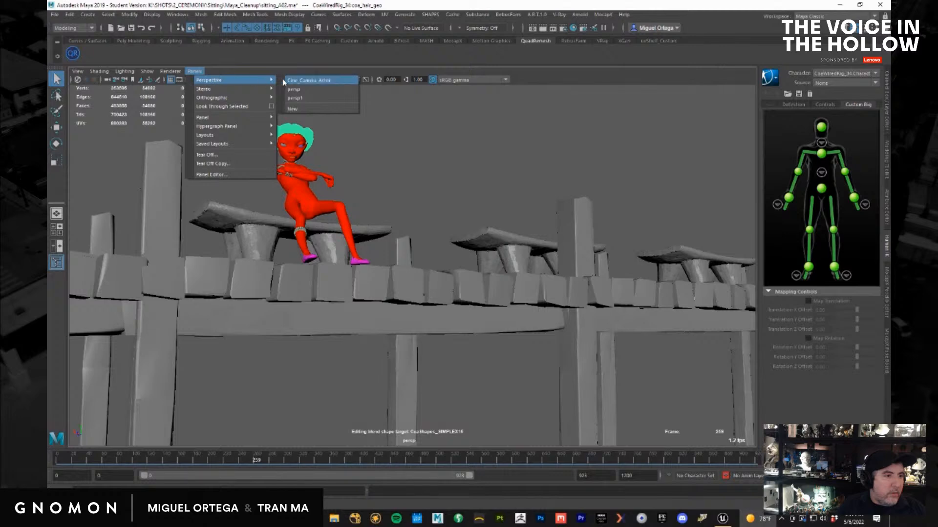
{"action": "left_click", "coordinate": [303, 80]}
{"action": "left_click_drag", "start_coordinate": [371, 459], "coordinate": [582, 480]}
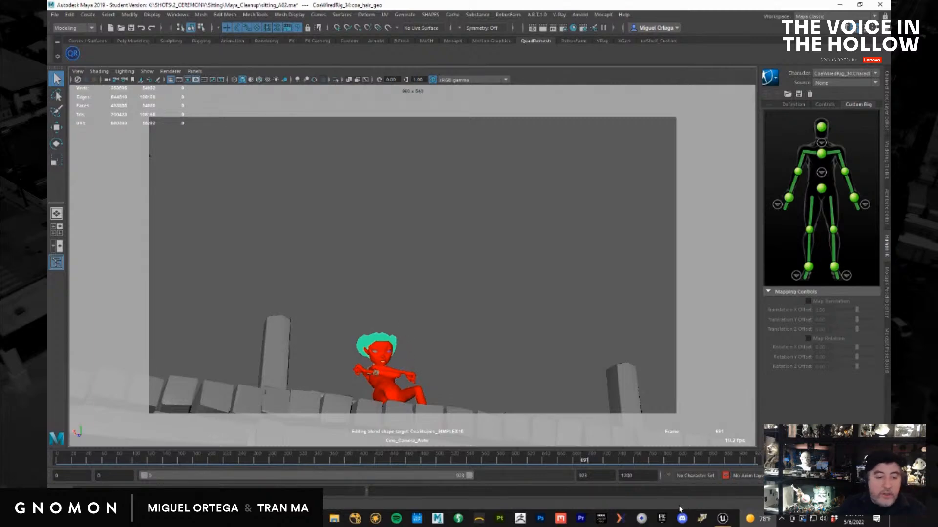
Switch briefly to Unreal Engine, and back in Maya create a new perspective camera framed on the character's head
{"action": "left_click", "coordinate": [722, 519]}
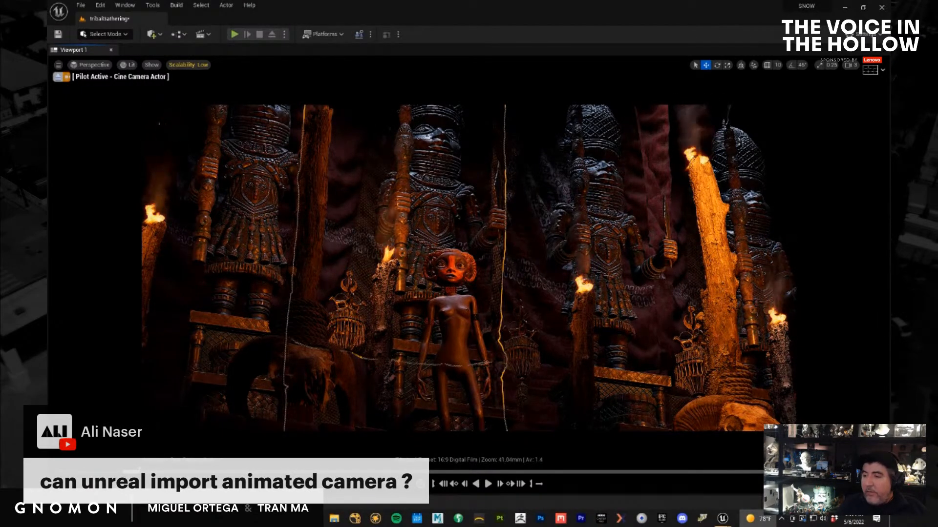
{"action": "left_click", "coordinate": [849, 7]}
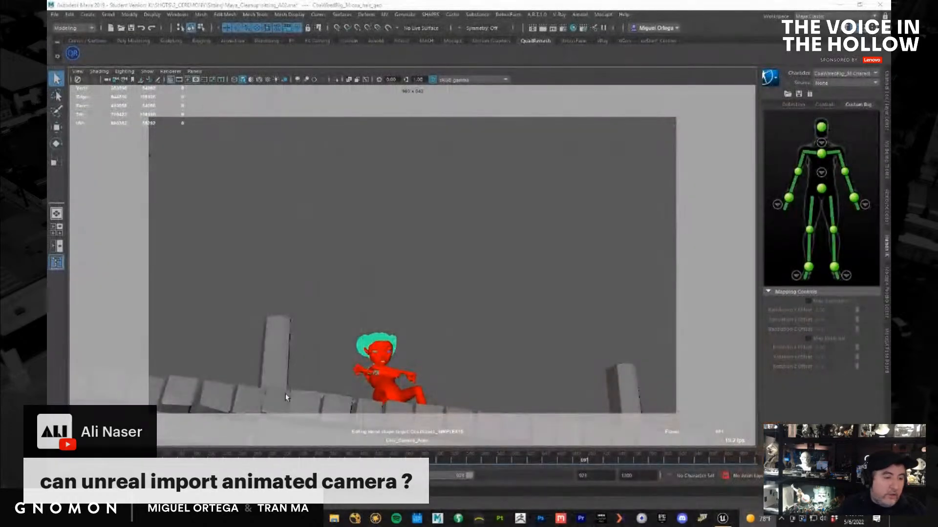
{"action": "left_click", "coordinate": [195, 72]}
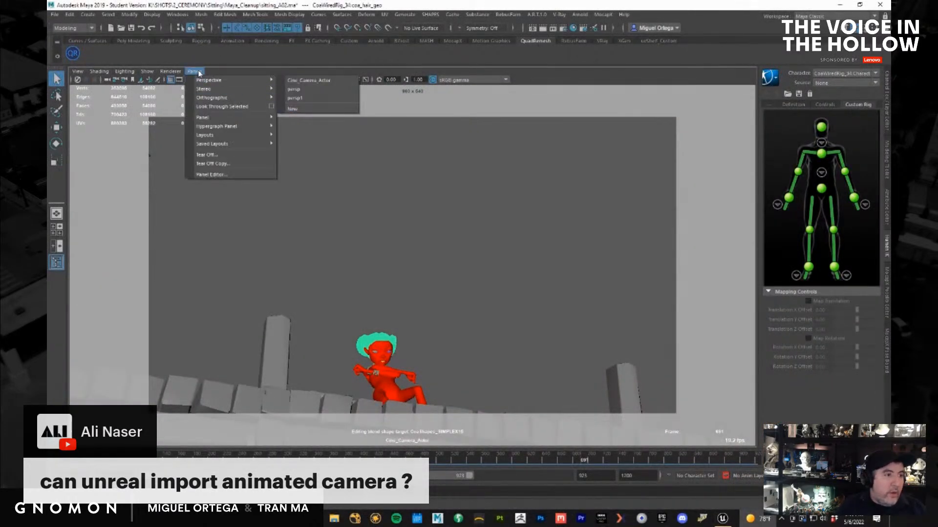
{"action": "mouse_move", "coordinate": [204, 84]}
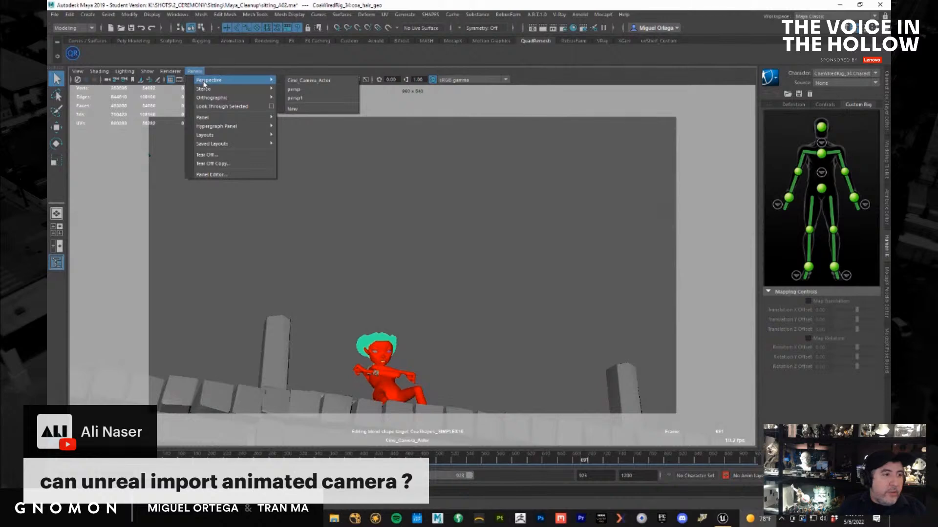
{"action": "left_click", "coordinate": [307, 109]}
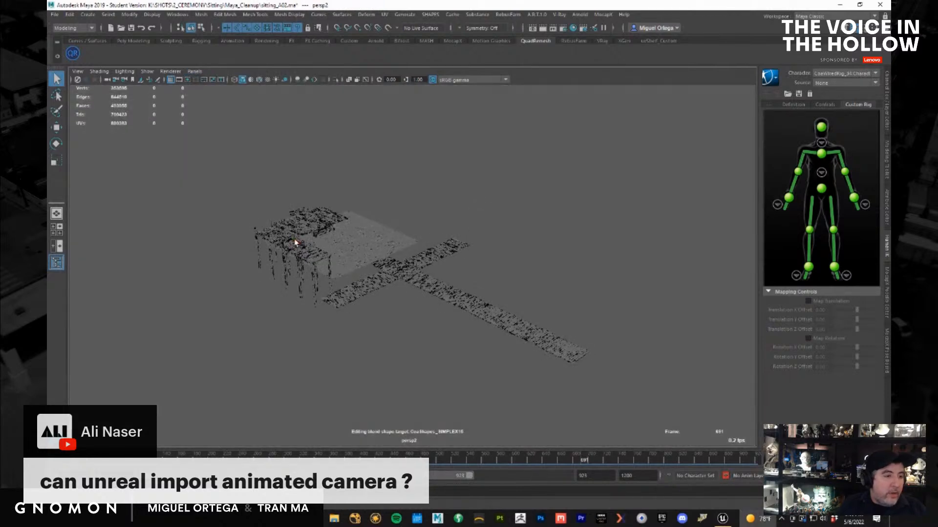
{"action": "left_click", "coordinate": [296, 248]}
{"action": "key", "text": "f"}
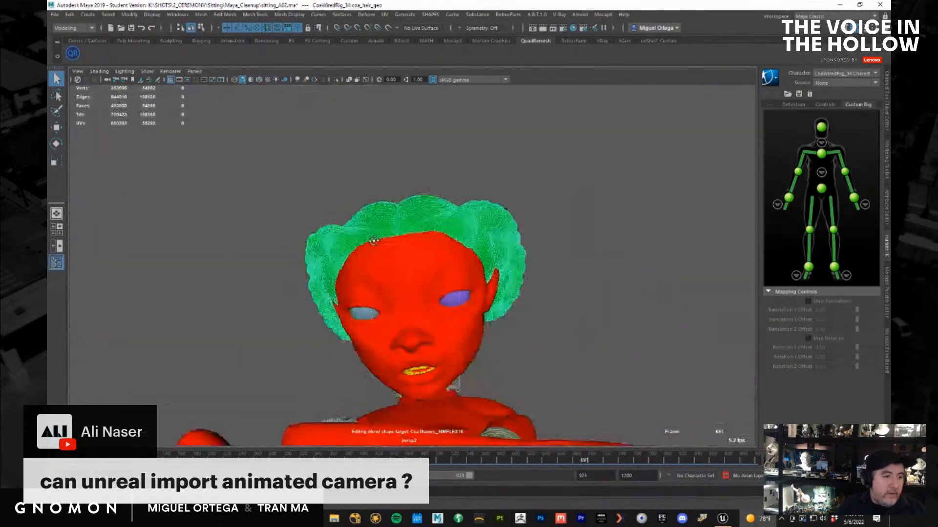
{"action": "left_click_drag", "start_coordinate": [374, 241], "coordinate": [342, 222], "text": "alt"}
Turn on the resolution gate for the new camera and compose the character off-centre from the chest up with both arms in frame
{"action": "left_click", "coordinate": [79, 71]}
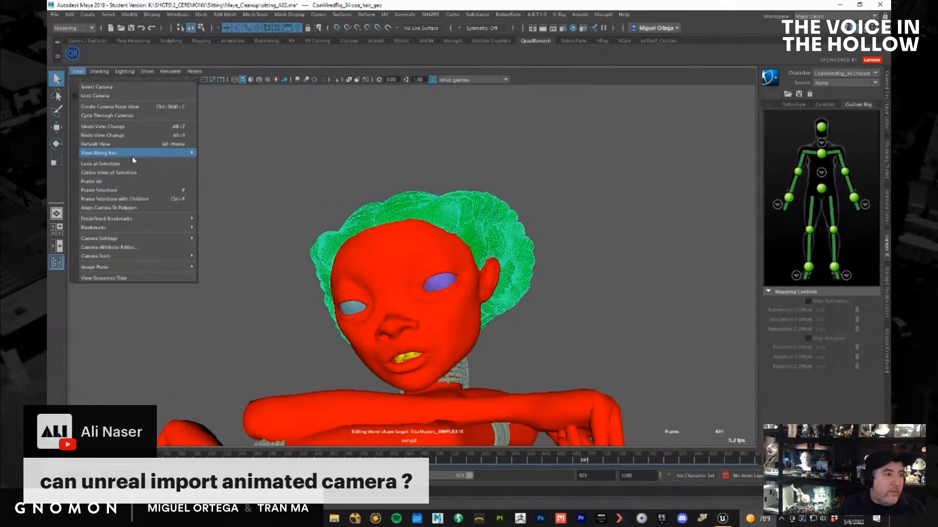
{"action": "mouse_move", "coordinate": [142, 239]}
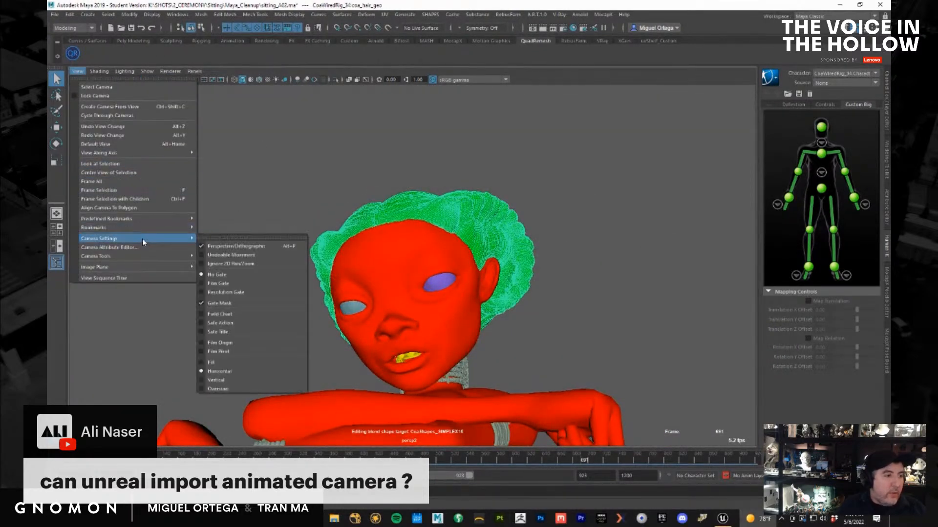
{"action": "left_click", "coordinate": [271, 287]}
{"action": "right_click_drag", "start_coordinate": [426, 308], "coordinate": [366, 295], "text": "alt"}
{"action": "left_click_drag", "start_coordinate": [366, 295], "coordinate": [399, 292], "text": "alt"}
{"action": "middle_click_drag", "start_coordinate": [398, 292], "coordinate": [373, 238], "text": "alt"}
{"action": "right_click_drag", "start_coordinate": [373, 237], "coordinate": [475, 279], "text": "alt"}
{"action": "left_click_drag", "start_coordinate": [476, 281], "coordinate": [399, 271], "text": "alt"}
{"action": "right_click_drag", "start_coordinate": [399, 271], "coordinate": [421, 277], "text": "alt"}
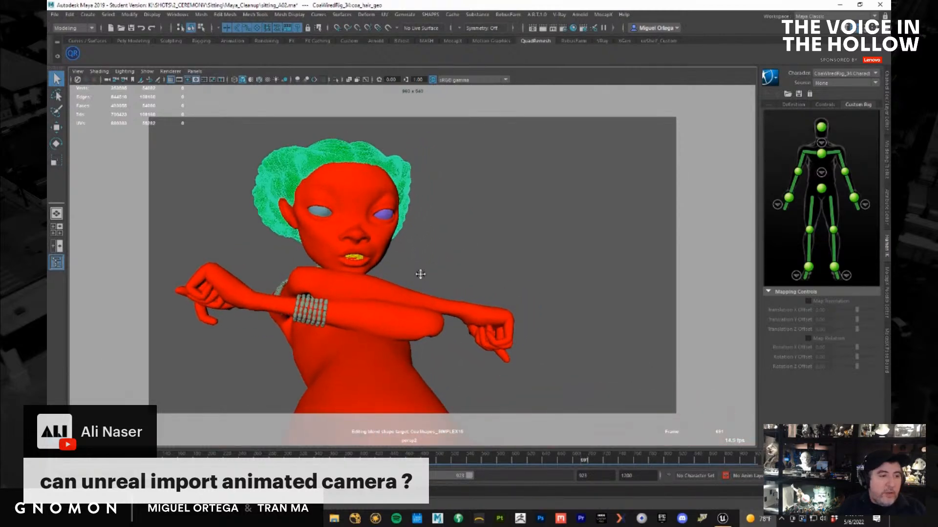
{"action": "middle_click_drag", "start_coordinate": [421, 277], "coordinate": [396, 293], "text": "alt"}
{"action": "left_click_drag", "start_coordinate": [396, 293], "coordinate": [403, 293], "text": "alt"}
{"action": "middle_click_drag", "start_coordinate": [406, 292], "coordinate": [389, 289], "text": "alt"}
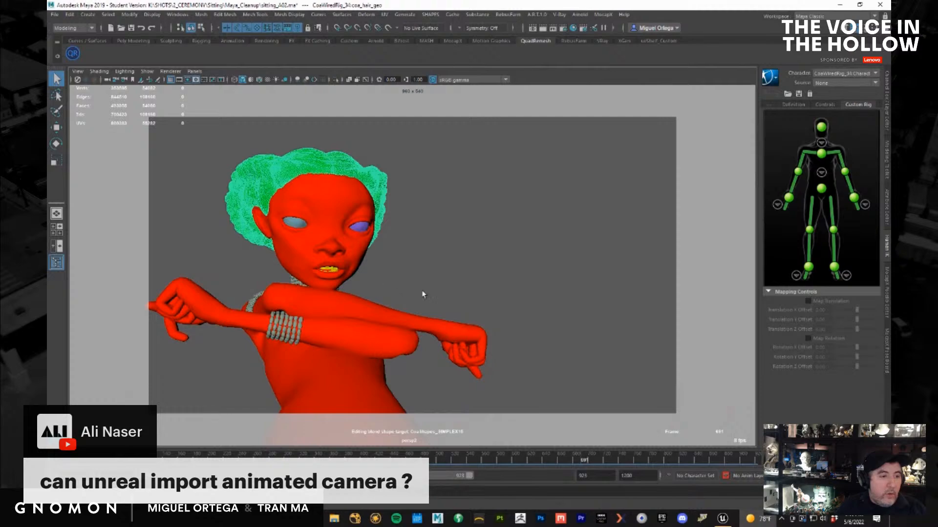
Switch to Unreal Engine to look at the piloted Cine Camera Actor shot, and return to the Maya scene
{"action": "left_click", "coordinate": [840, 5]}
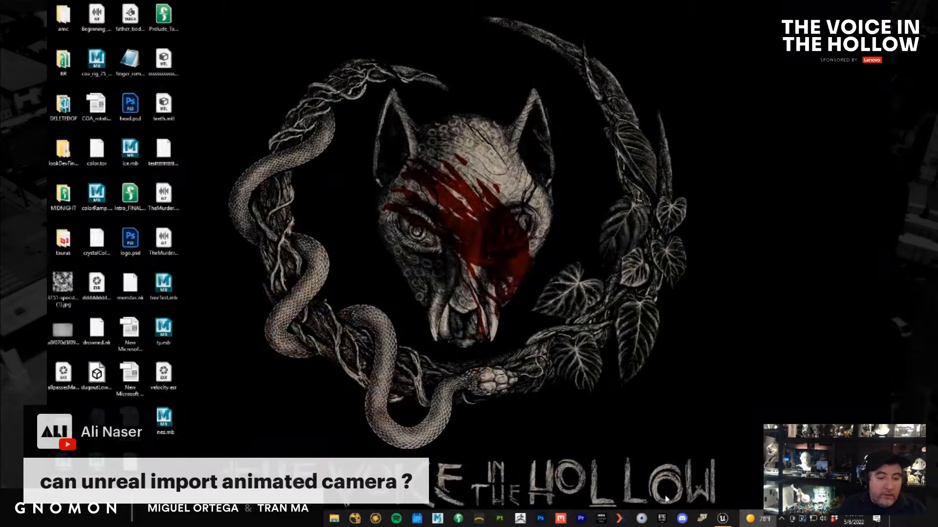
{"action": "left_click", "coordinate": [722, 519]}
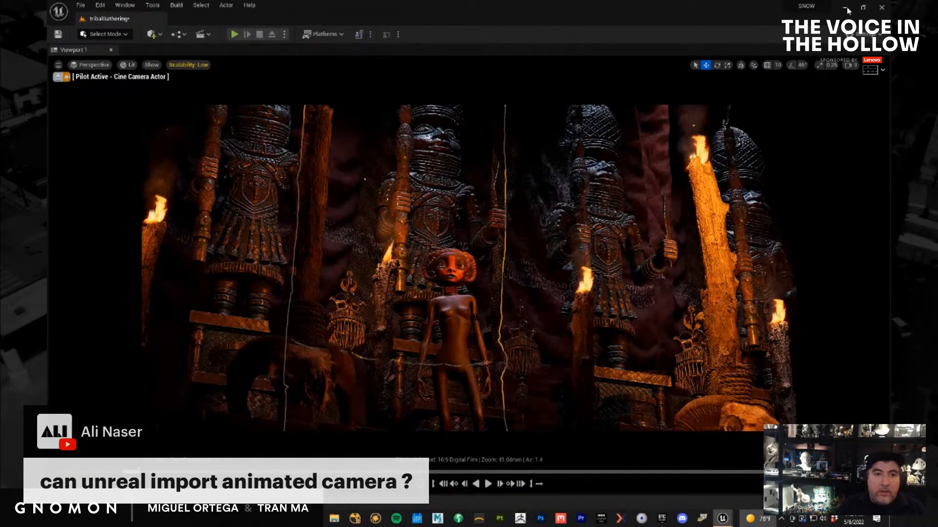
{"action": "left_click", "coordinate": [847, 8]}
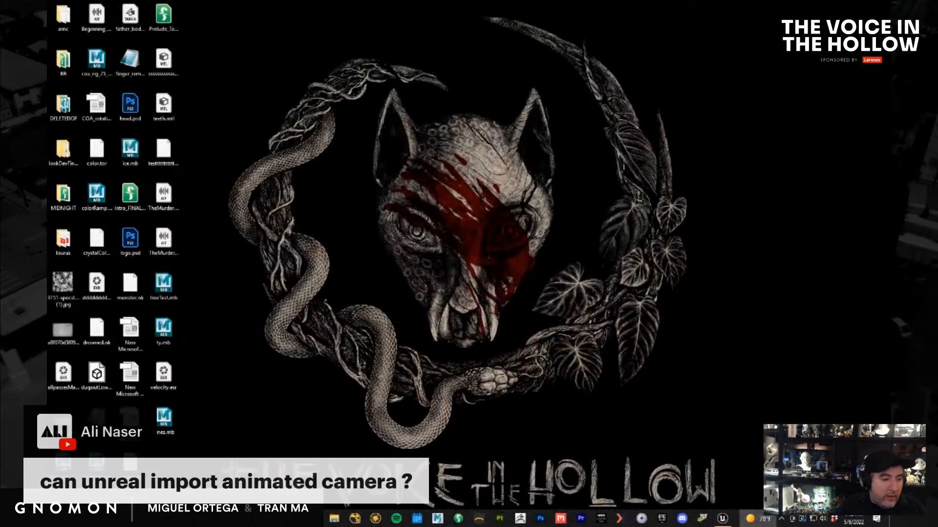
{"action": "mouse_move", "coordinate": [253, 518]}
{"action": "left_click", "coordinate": [308, 471]}
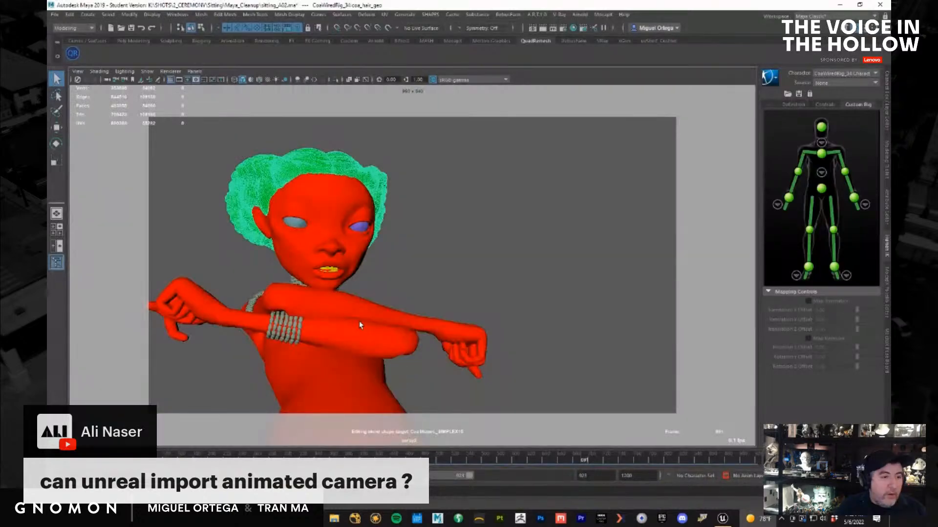
Nudge the off-centre framing, select the persp2 camera and set its focal length to 50
{"action": "middle_click_drag", "start_coordinate": [367, 324], "coordinate": [357, 321], "text": "alt"}
{"action": "left_click_drag", "start_coordinate": [358, 326], "coordinate": [362, 329], "text": "alt"}
{"action": "middle_click_drag", "start_coordinate": [362, 329], "coordinate": [359, 329], "text": "alt"}
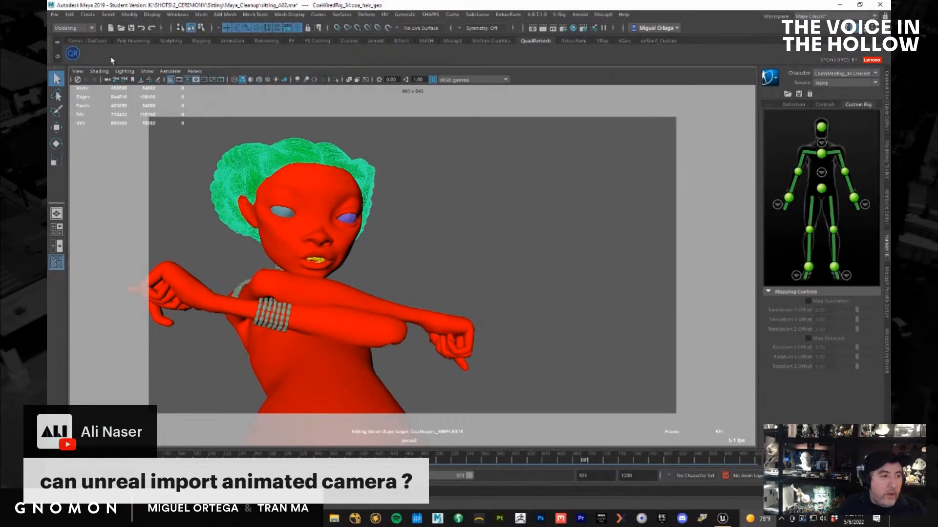
{"action": "left_click", "coordinate": [77, 72]}
{"action": "left_click", "coordinate": [93, 87]}
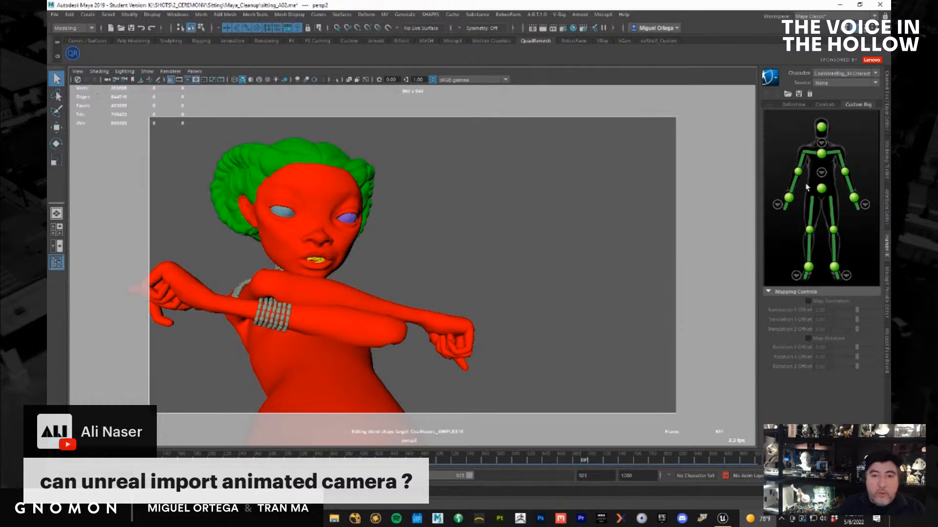
{"action": "key", "text": "ctrl+a"}
{"action": "left_click", "coordinate": [774, 197]}
{"action": "type", "text": "8"}
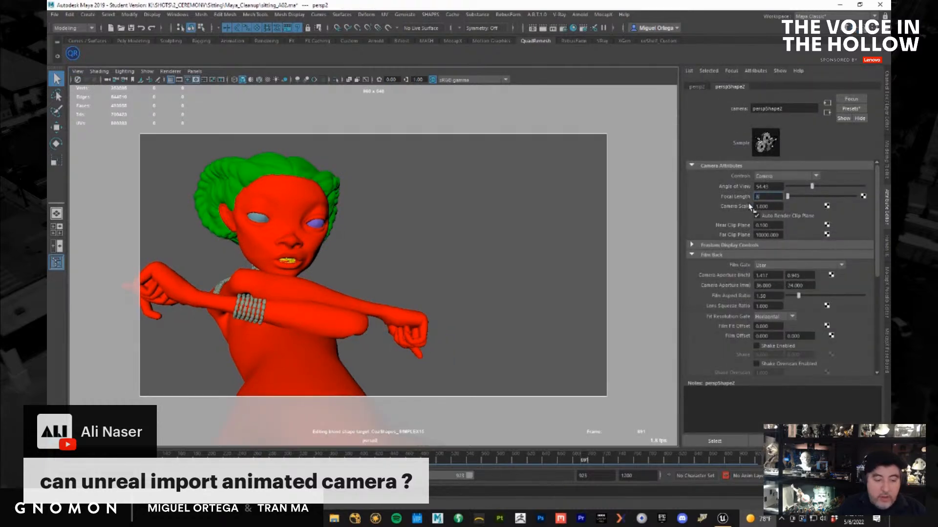
{"action": "type", "text": "0"}
{"action": "left_click_drag", "start_coordinate": [773, 198], "coordinate": [734, 194]}
{"action": "type", "text": "50"}
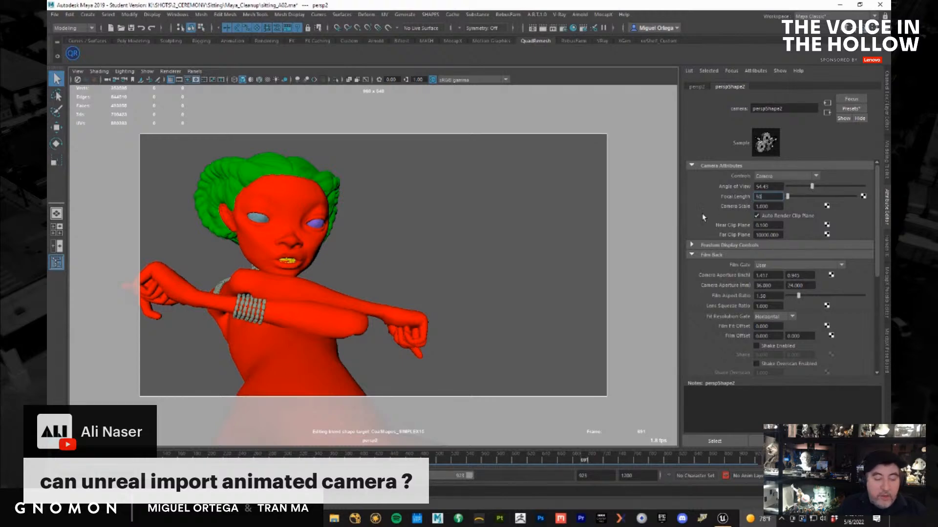
{"action": "key", "text": "Return"}
Reframe the character off-centre from the waist up with the 50 mm lens, keeping both hands inside the gate
{"action": "right_click_drag", "start_coordinate": [404, 340], "coordinate": [348, 324], "text": "alt"}
{"action": "middle_click_drag", "start_coordinate": [348, 324], "coordinate": [327, 311], "text": "alt"}
{"action": "right_click_drag", "start_coordinate": [308, 305], "coordinate": [317, 314], "text": "alt"}
{"action": "middle_click_drag", "start_coordinate": [315, 313], "coordinate": [334, 322], "text": "alt"}
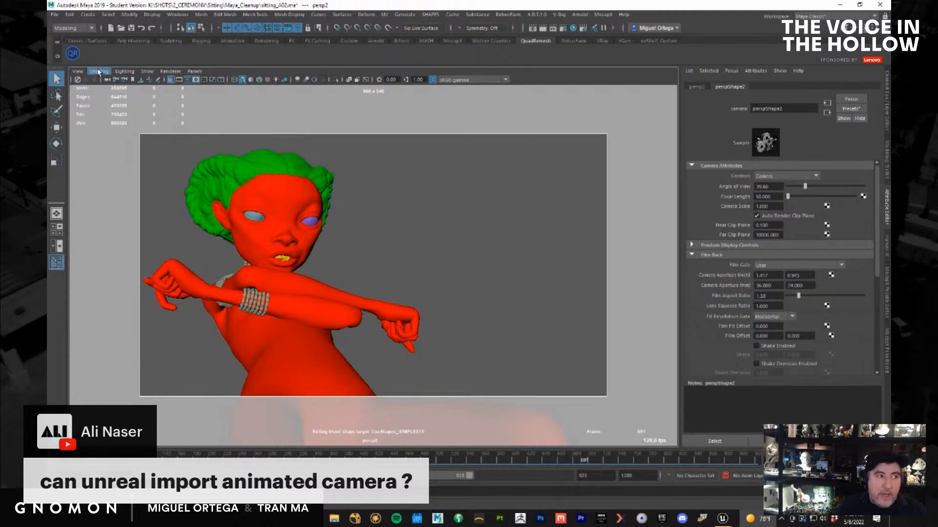
Select the persp2 camera and adjust its framing so the seated character's thigh shows inside the gate
{"action": "left_click", "coordinate": [79, 72]}
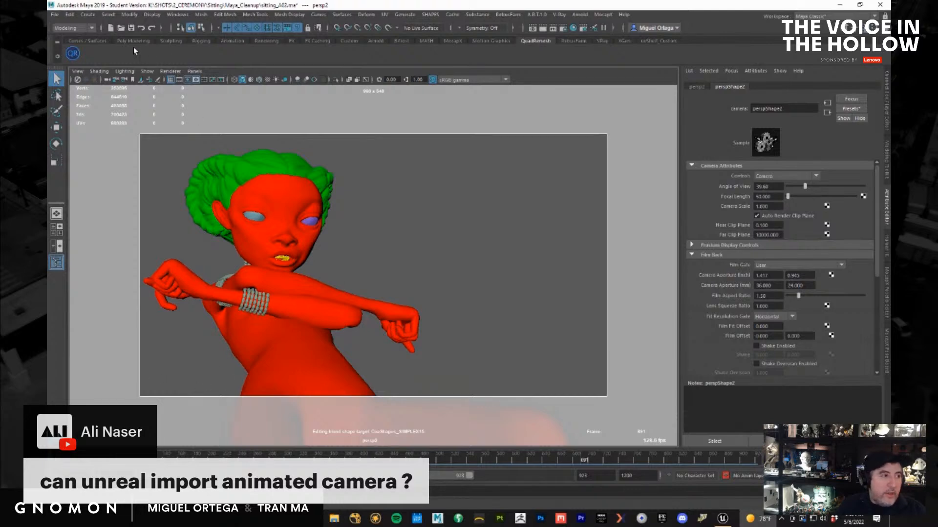
{"action": "left_click", "coordinate": [78, 72]}
{"action": "left_click", "coordinate": [94, 88]}
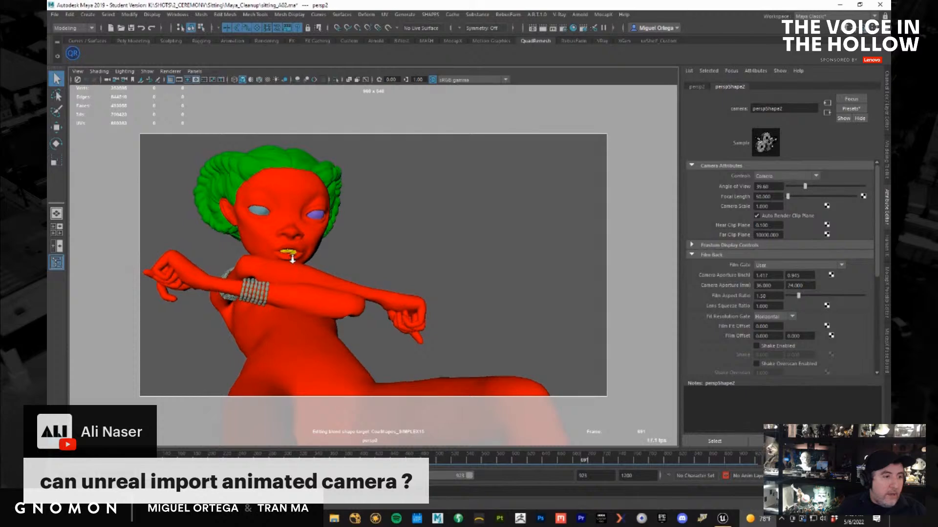
{"action": "left_click", "coordinate": [77, 71]}
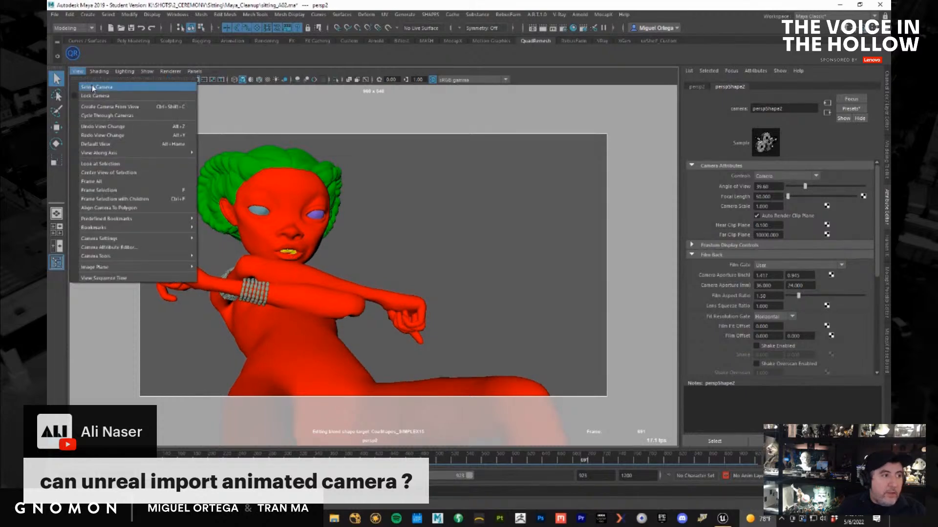
{"action": "left_click", "coordinate": [92, 87]}
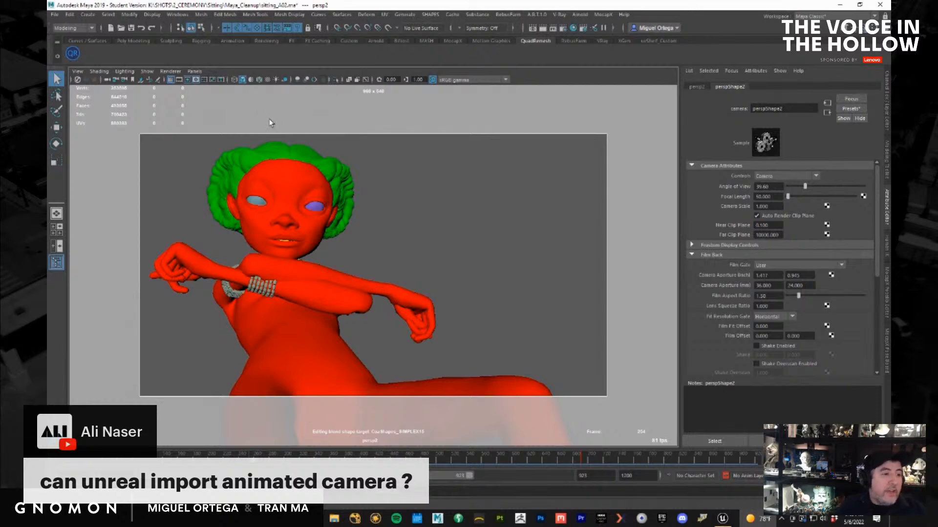
Clear the selection, select only the persp2 camera and open the Export Selection dialog
{"action": "left_click", "coordinate": [502, 281]}
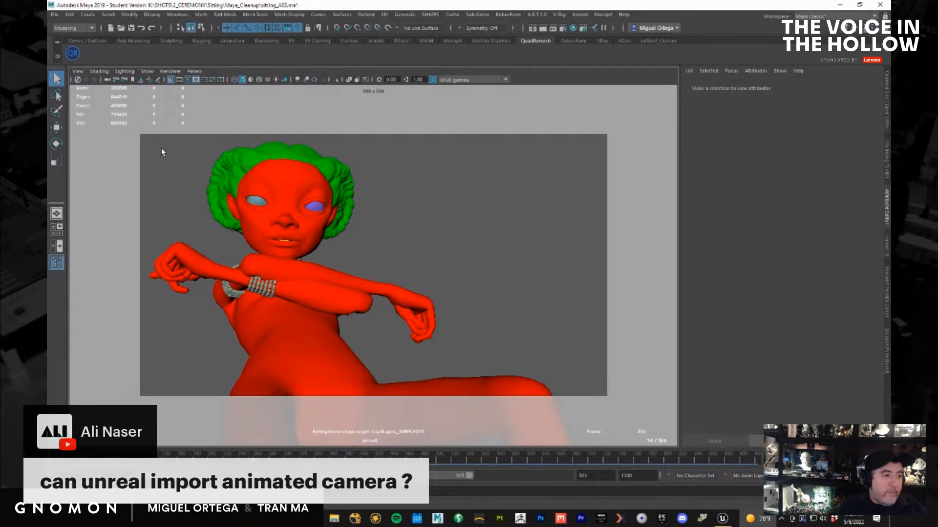
{"action": "left_click", "coordinate": [77, 72]}
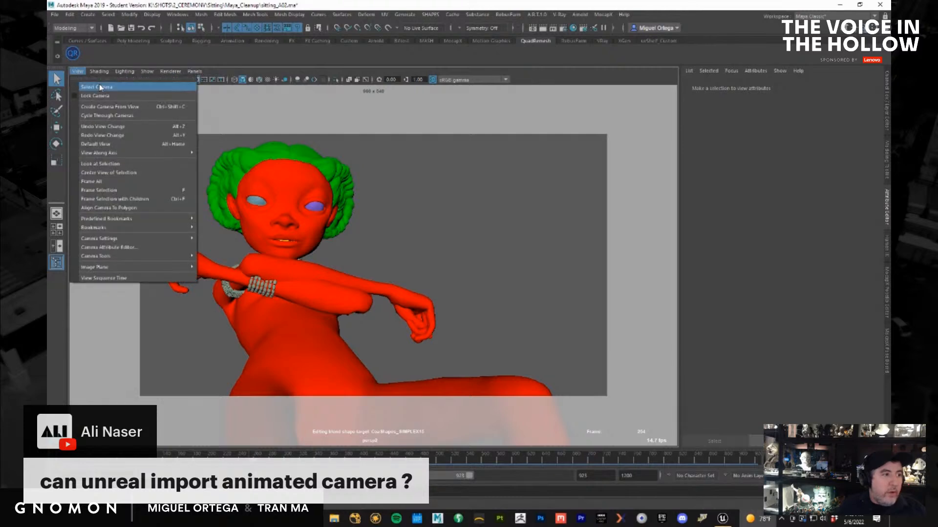
{"action": "left_click", "coordinate": [96, 87]}
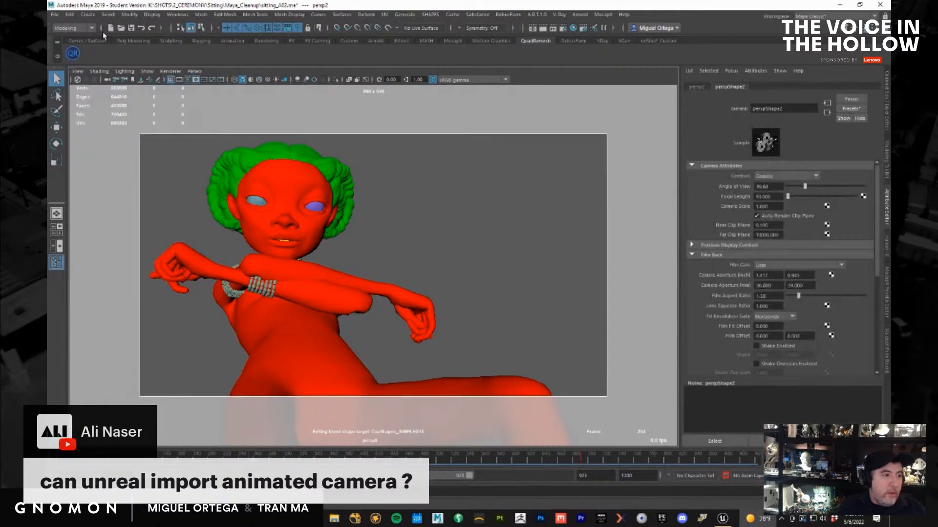
{"action": "left_click", "coordinate": [55, 15]}
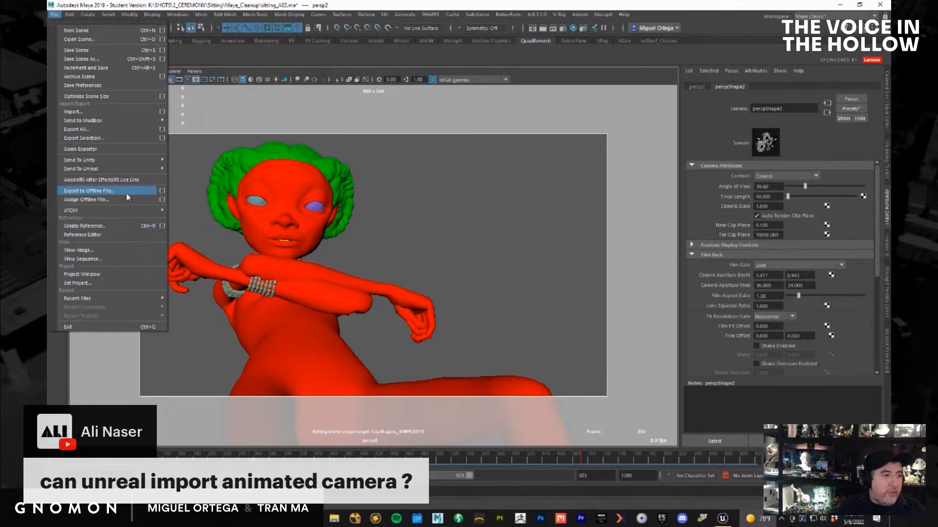
{"action": "left_click", "coordinate": [133, 138]}
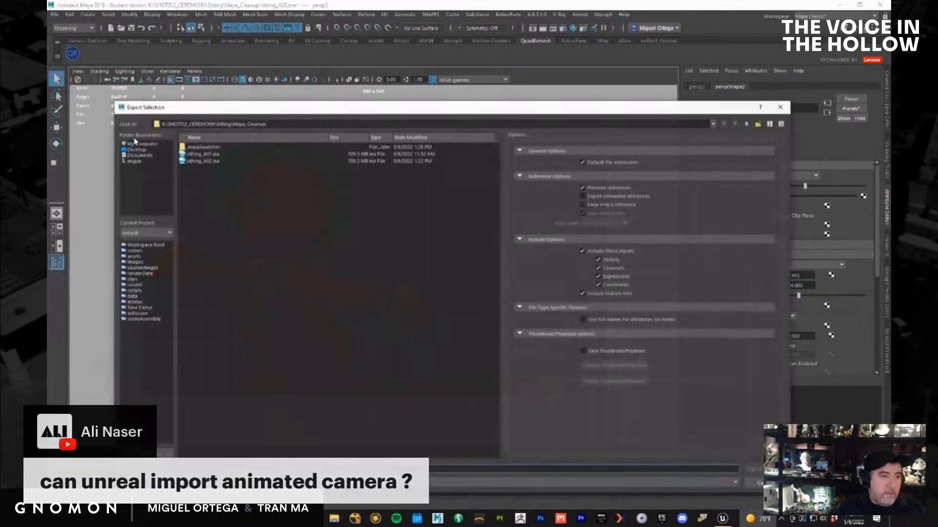
Browse the export location up to the 2_CEREMONY folder and highlight the BLANK_SHOT_000000 folder
{"action": "left_click", "coordinate": [746, 125]}
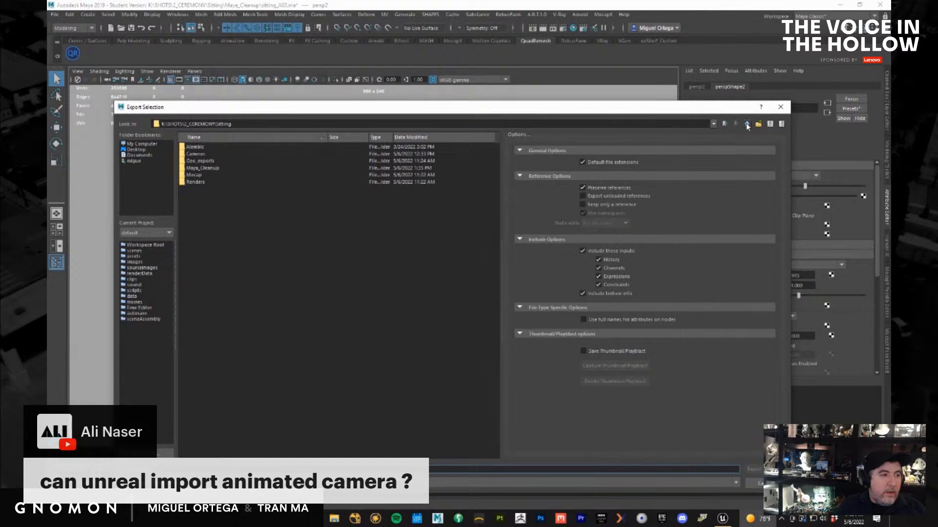
{"action": "left_click", "coordinate": [746, 125]}
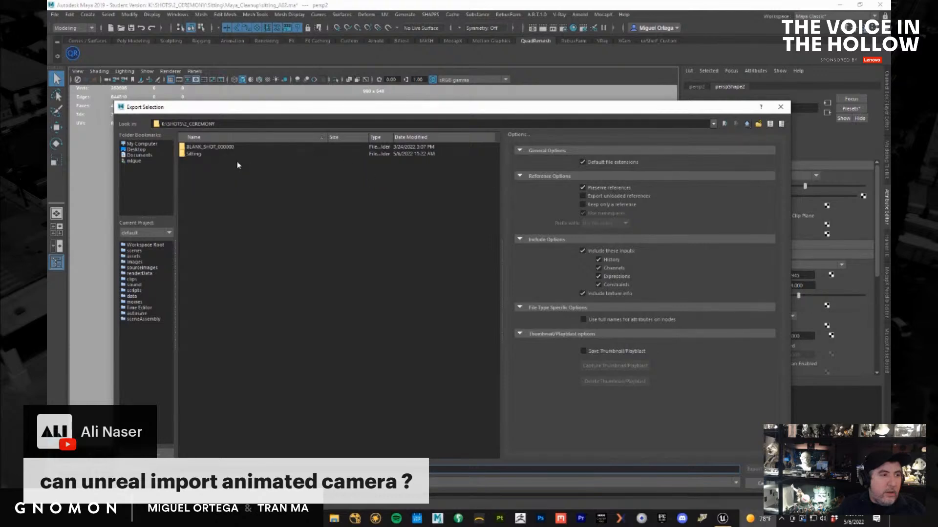
{"action": "right_click", "coordinate": [208, 148]}
{"action": "left_click", "coordinate": [265, 431]}
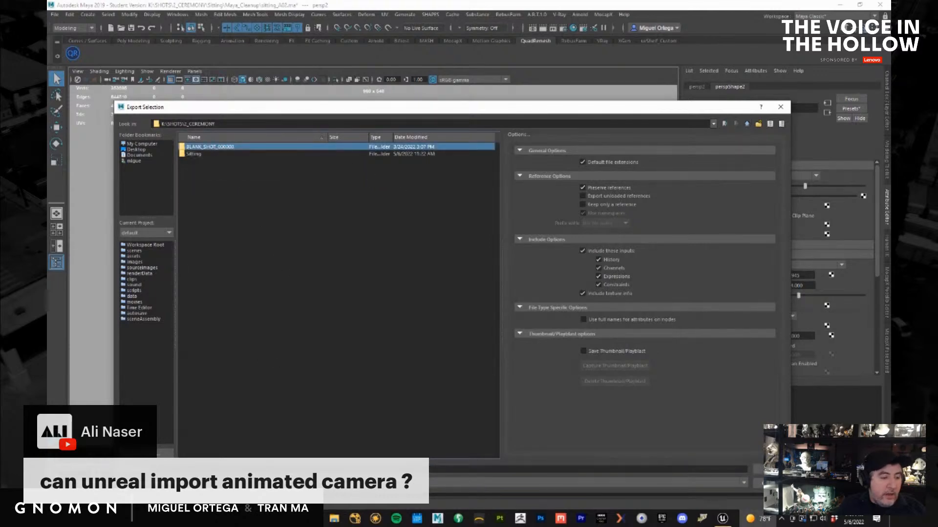
In File Explorer, open 2_CEREMONY and examine the BLANK_SHOT_000000 template folder and its Geo_exports subfolder
{"action": "left_click", "coordinate": [335, 519]}
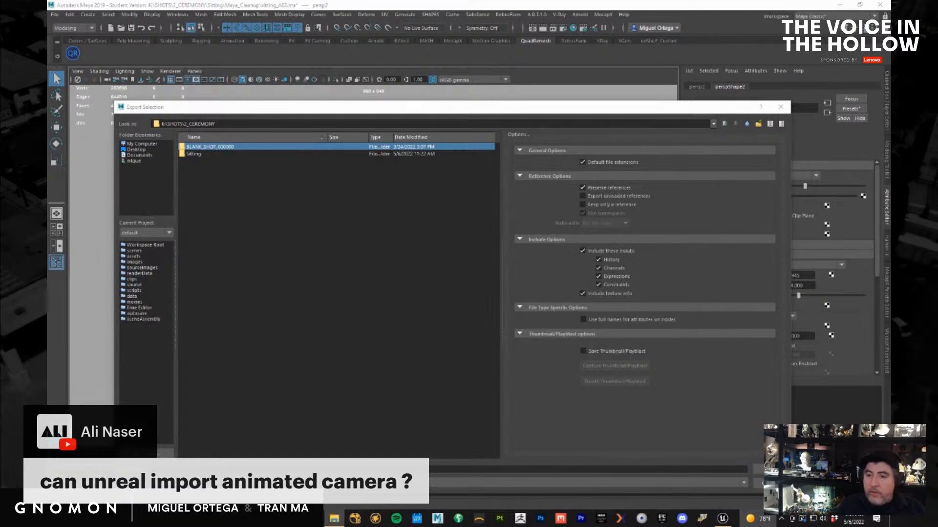
{"action": "left_click_drag", "start_coordinate": [890, 58], "coordinate": [496, 97]}
{"action": "double_click", "coordinate": [446, 209]}
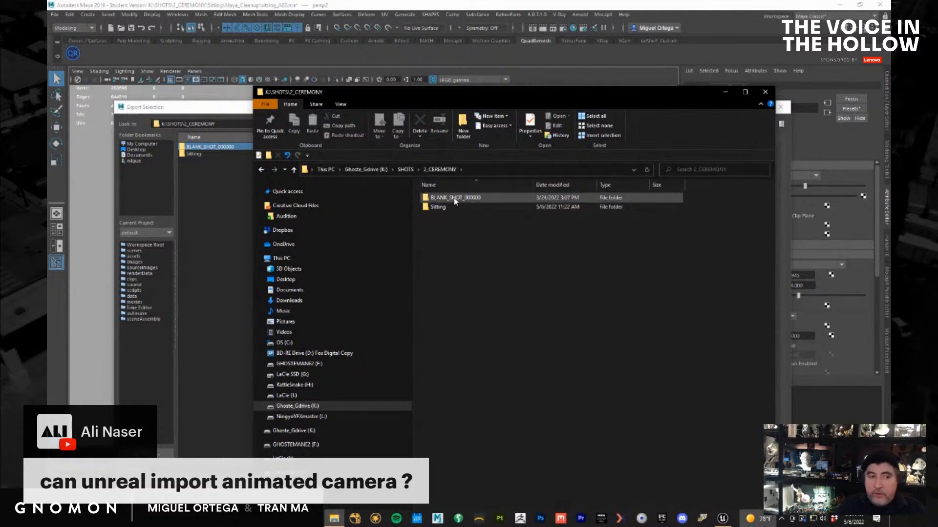
{"action": "double_click", "coordinate": [454, 198]}
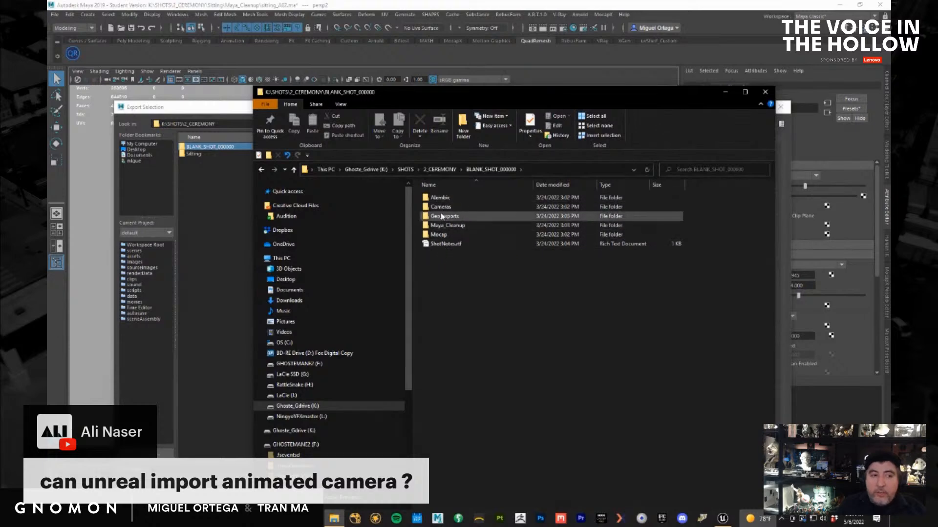
{"action": "double_click", "coordinate": [441, 216]}
{"action": "left_click", "coordinate": [491, 172]}
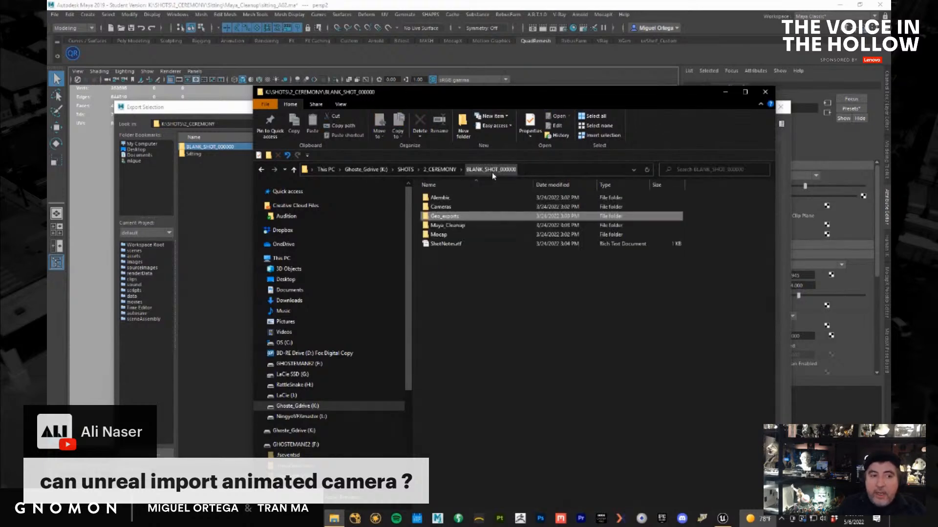
Look inside the template's Cameras subfolder and return to the 2_CEREMONY folder
{"action": "double_click", "coordinate": [440, 206]}
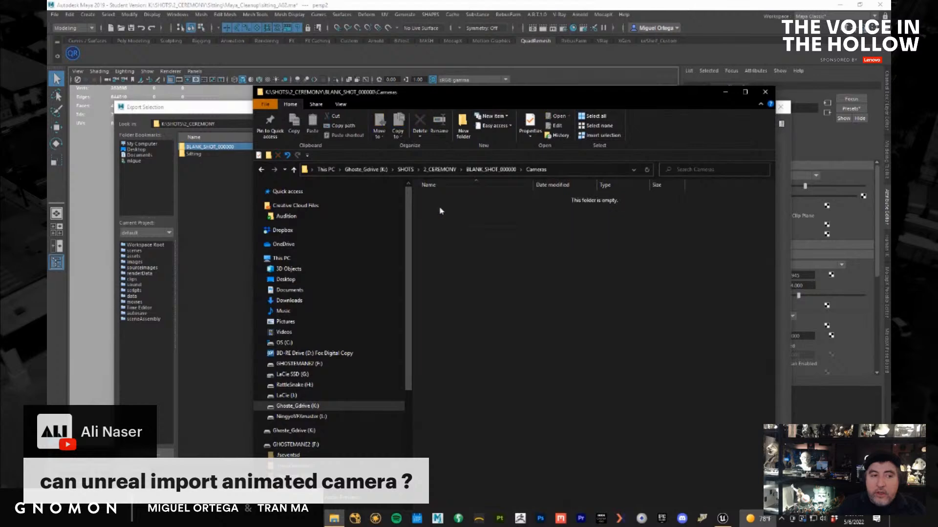
{"action": "left_click", "coordinate": [486, 171]}
{"action": "left_click", "coordinate": [439, 170]}
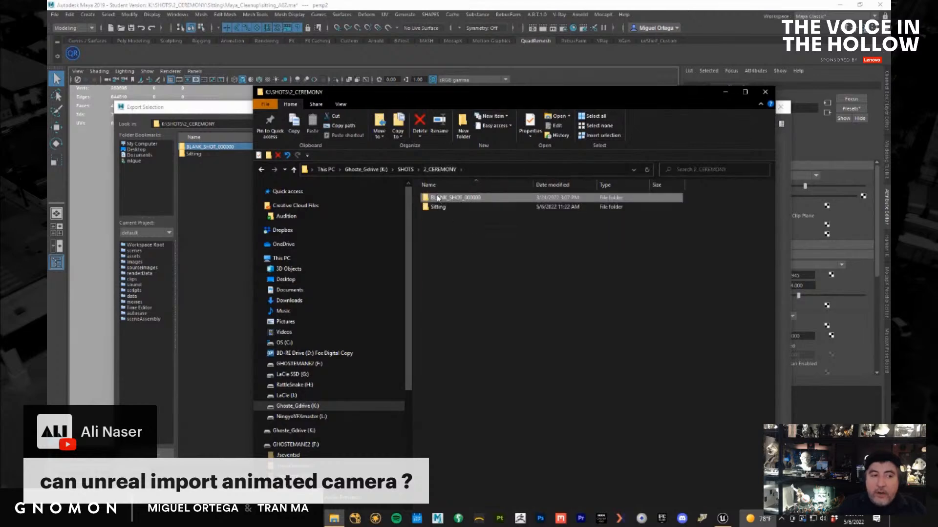
Copy the BLANK_SHOT_000000 template folder and paste three duplicates of it into 2_CEREMONY
{"action": "right_click", "coordinate": [446, 198]}
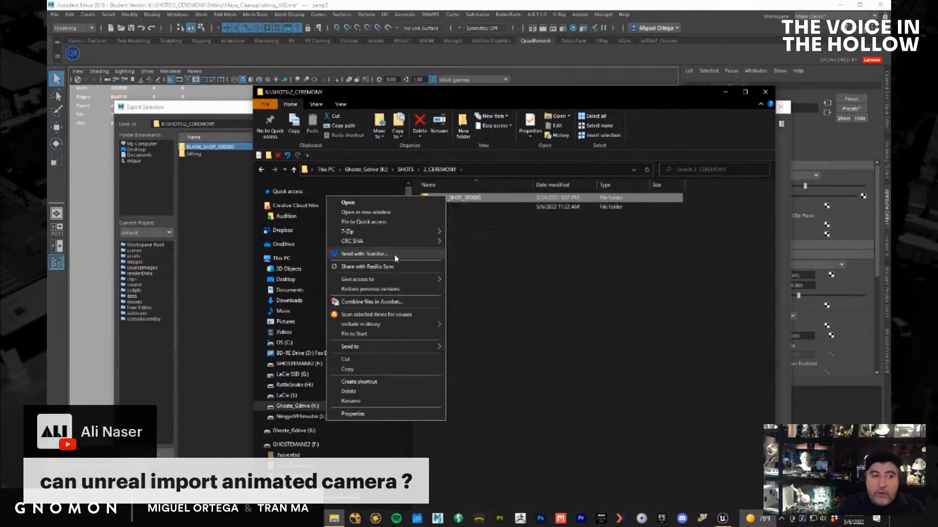
{"action": "left_click", "coordinate": [397, 370]}
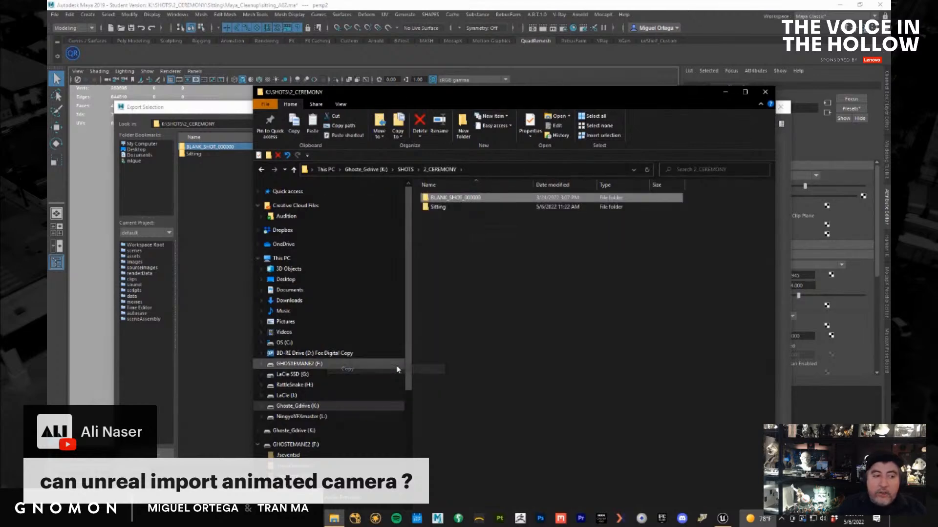
{"action": "right_click", "coordinate": [477, 236]}
{"action": "left_click", "coordinate": [435, 296]}
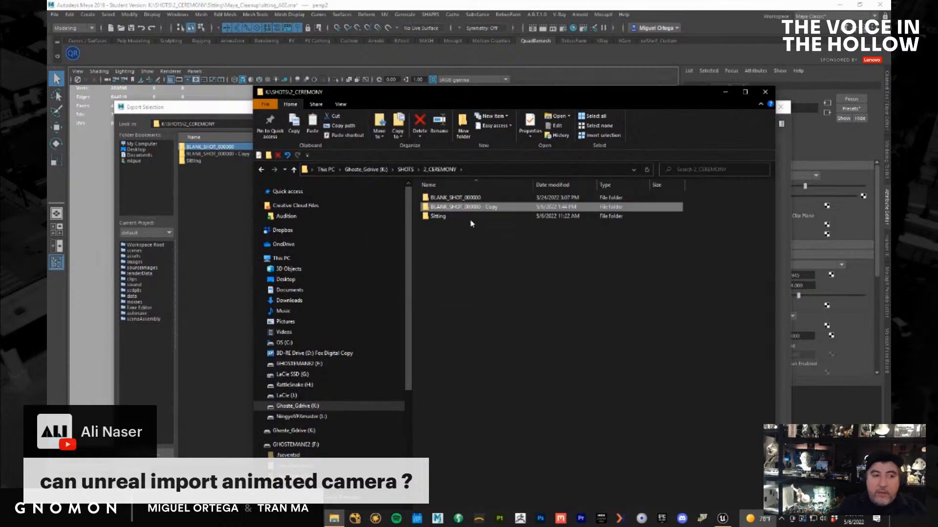
{"action": "right_click", "coordinate": [475, 245]}
{"action": "left_click", "coordinate": [434, 306]}
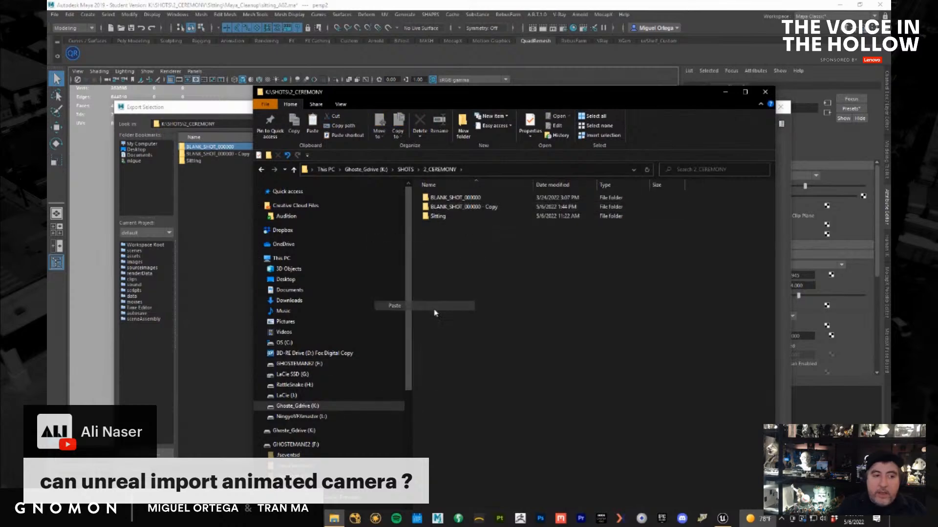
{"action": "right_click", "coordinate": [465, 268]}
{"action": "left_click", "coordinate": [429, 328]}
Rename the third copy of the template folder as Sitting_CU_A
{"action": "left_click", "coordinate": [484, 226]}
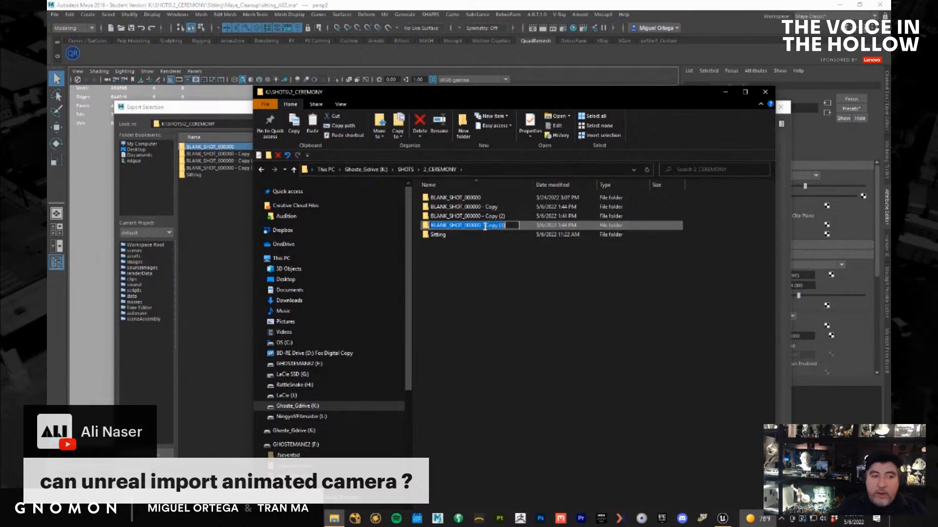
{"action": "type", "text": "Si"}
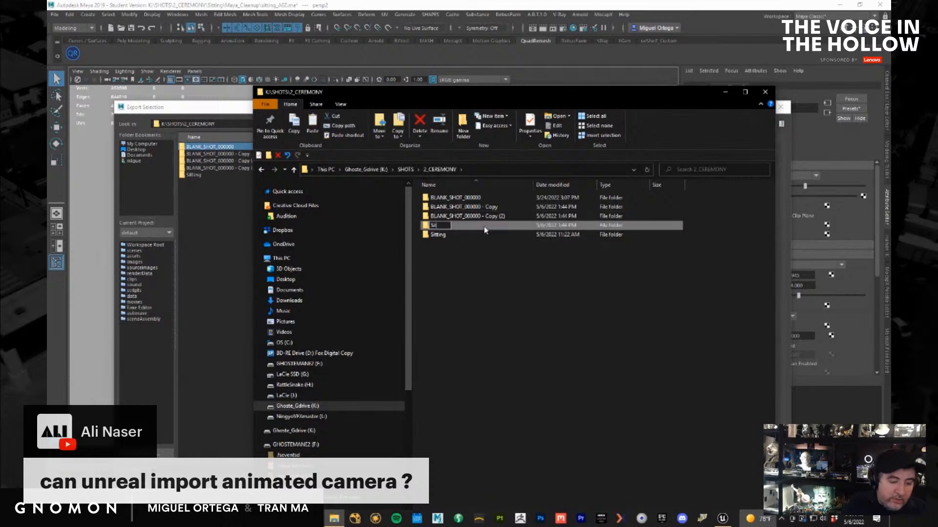
{"action": "type", "text": "tting_CU"}
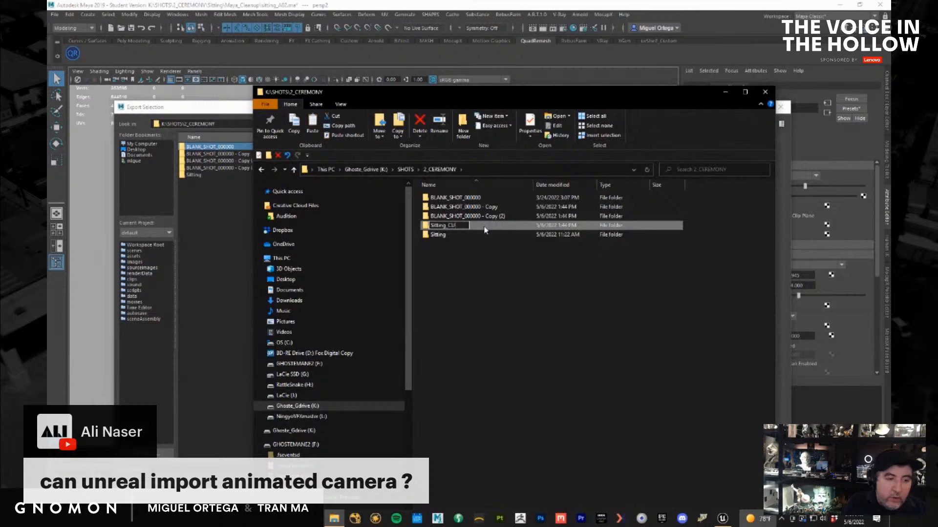
{"action": "key", "text": "Return"}
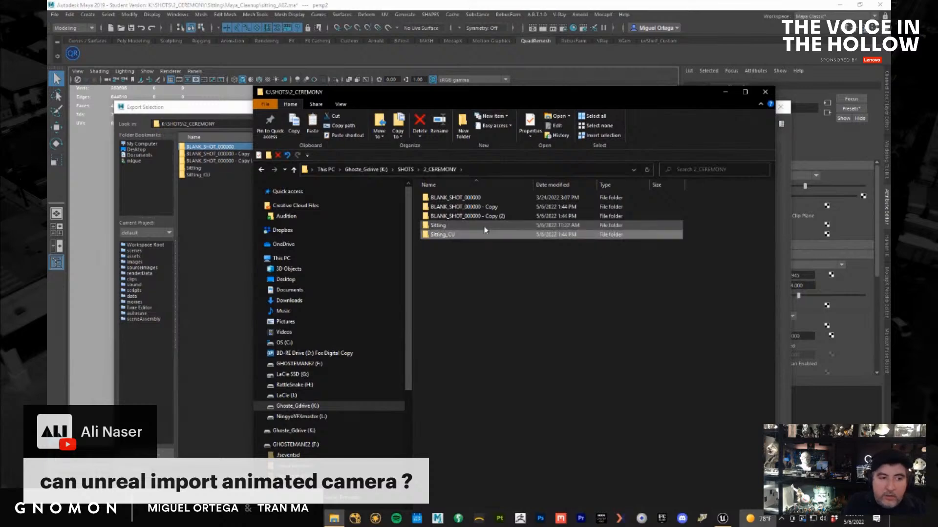
{"action": "left_click", "coordinate": [467, 235]}
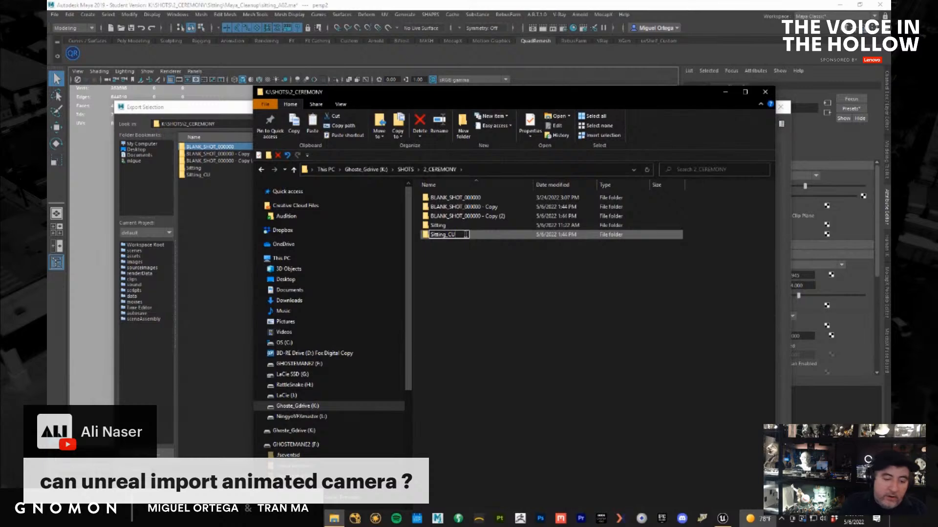
{"action": "type", "text": "_A"}
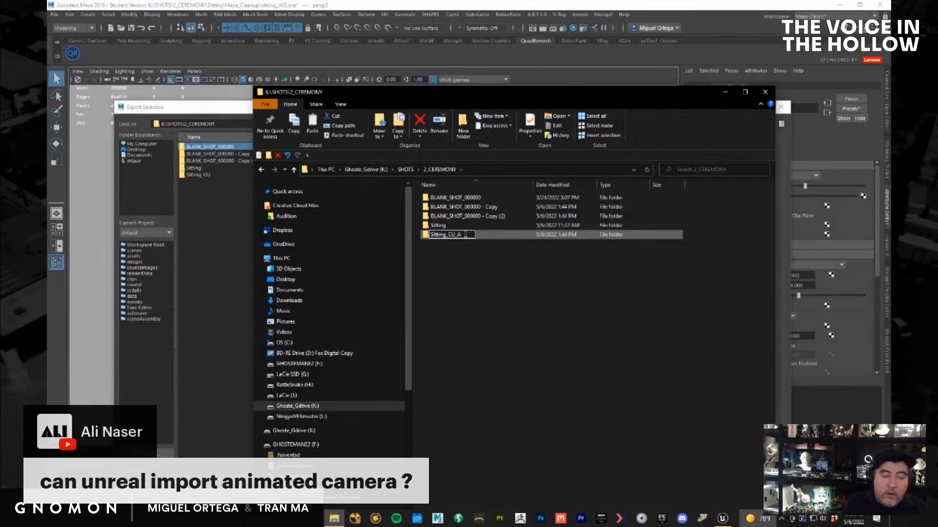
{"action": "key", "text": "BackSpace"}
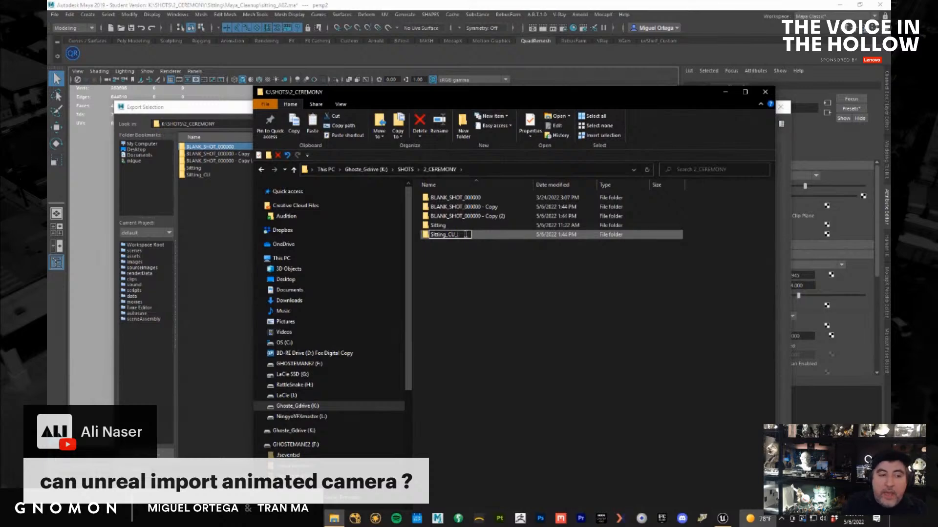
{"action": "type", "text": "A"}
{"action": "key", "text": "Return"}
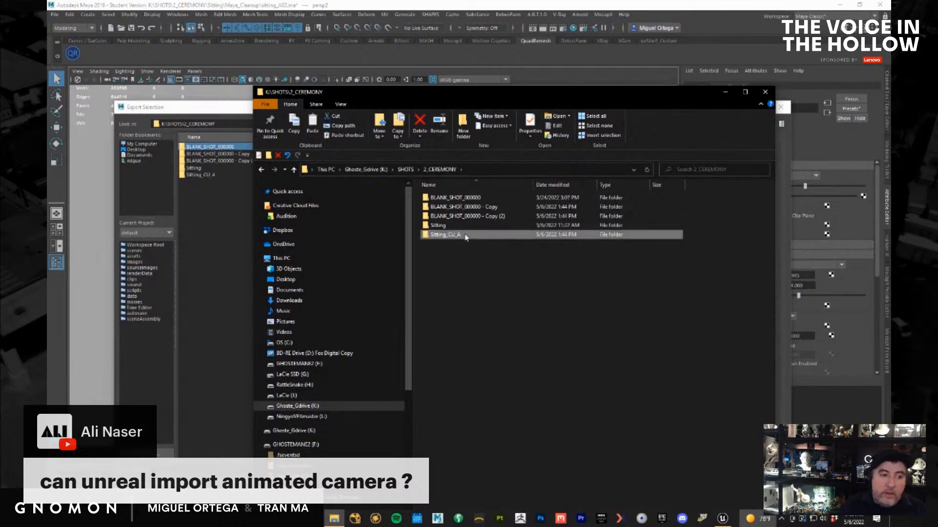
Check the contents and path of the Sitting_CU_A folder, and close File Explorer
{"action": "double_click", "coordinate": [440, 237]}
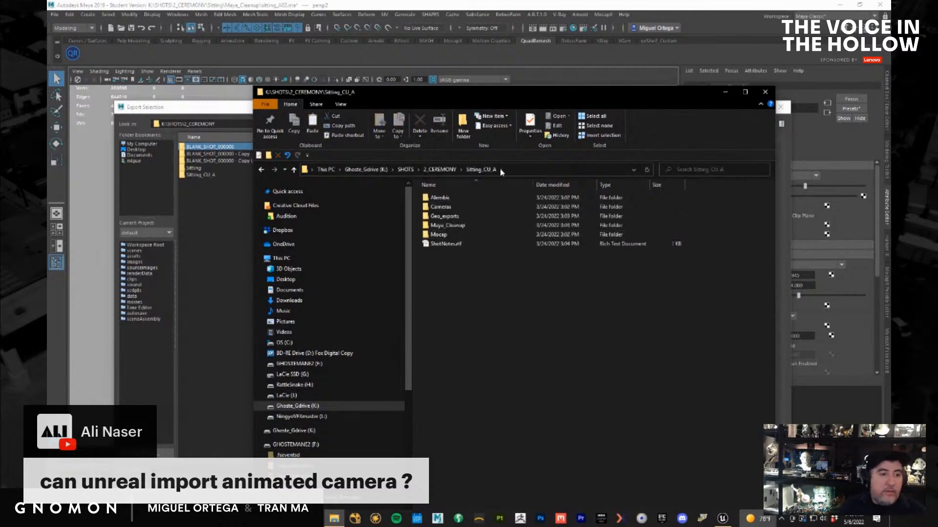
{"action": "left_click", "coordinate": [514, 170]}
{"action": "left_click", "coordinate": [765, 92]}
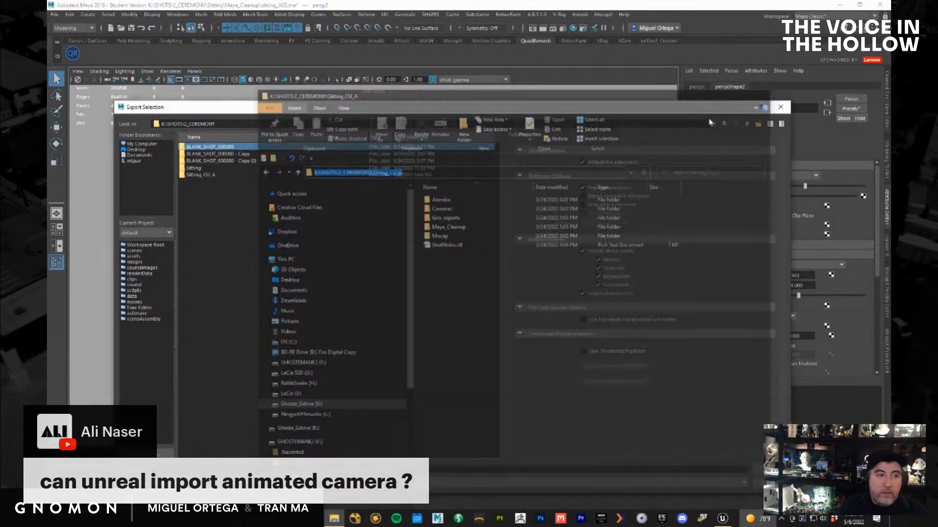
Export the selected camera as an FBX file named sitting_CU_A_cam into the Cameras folder of Sitting_CU_A
{"action": "left_click", "coordinate": [206, 176]}
{"action": "double_click", "coordinate": [207, 175]}
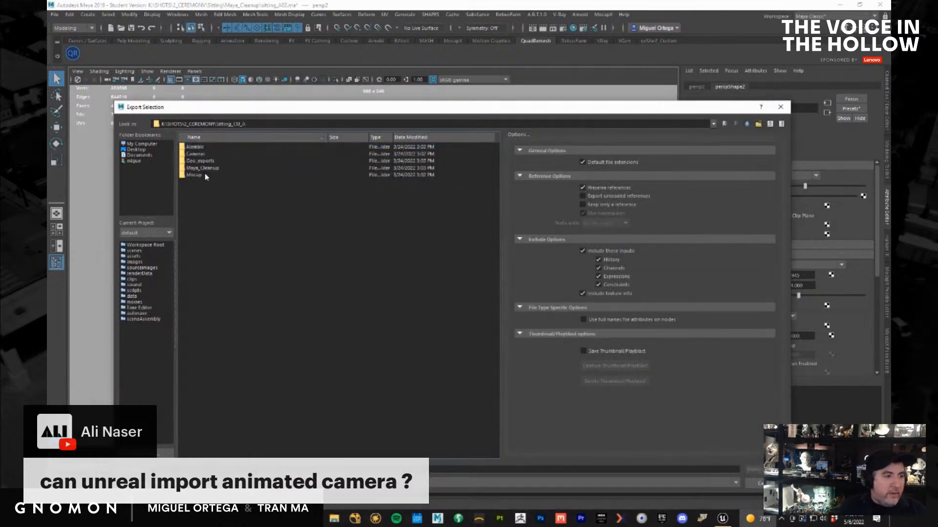
{"action": "double_click", "coordinate": [198, 154]}
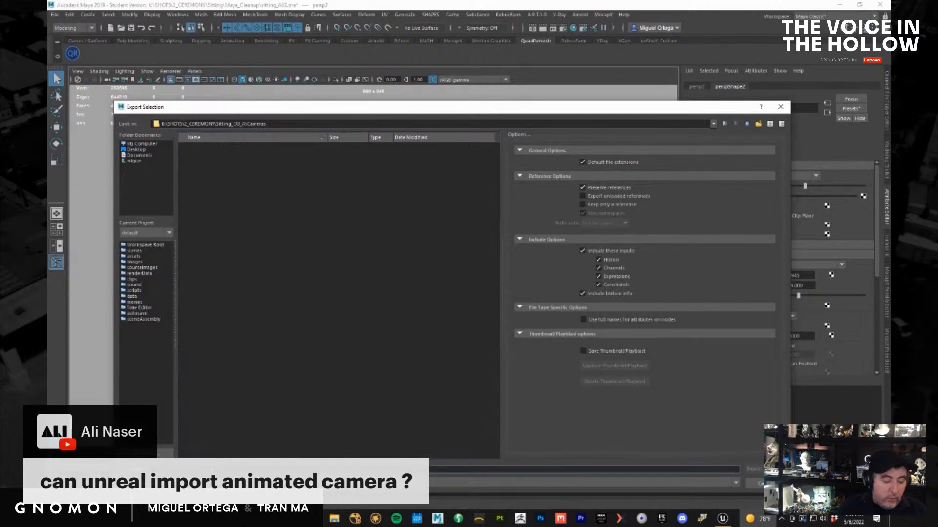
{"action": "type", "text": "c"}
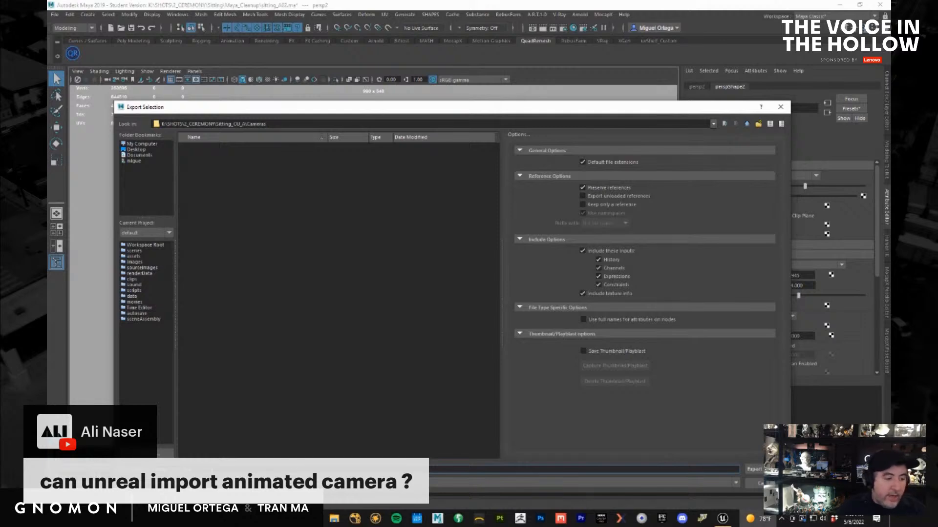
{"action": "left_click", "coordinate": [257, 483]}
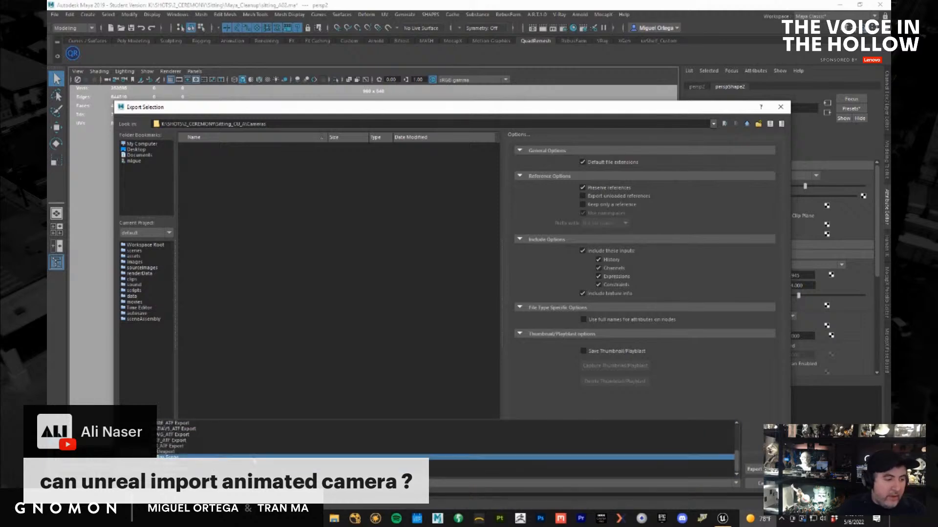
{"action": "left_click", "coordinate": [260, 453]}
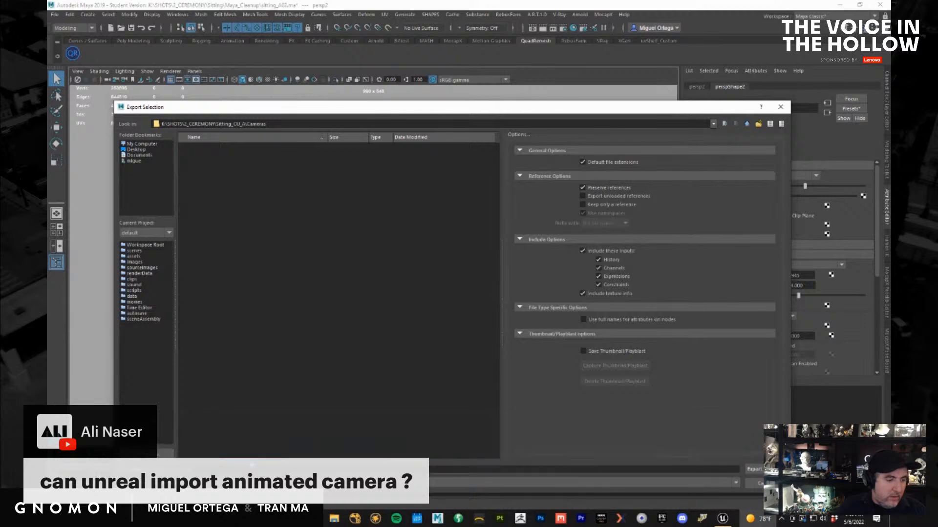
{"action": "left_click", "coordinate": [754, 469]}
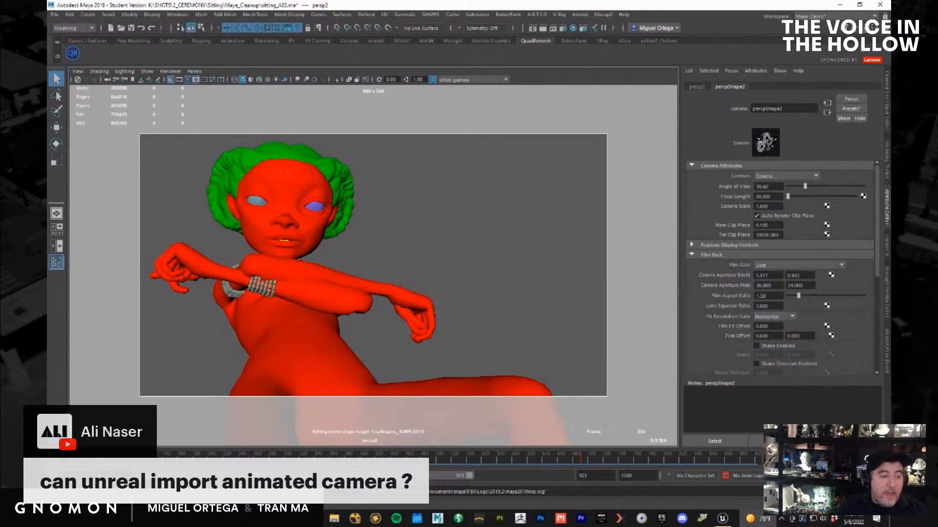
{"action": "left_click", "coordinate": [534, 392]}
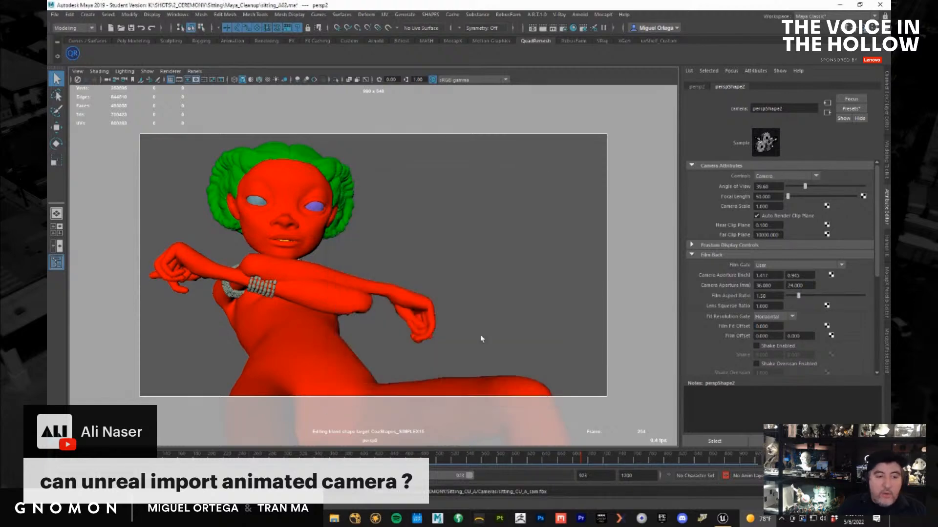
Save the scene, accepting the student version notice, and clear the selection
{"action": "left_click", "coordinate": [55, 14]}
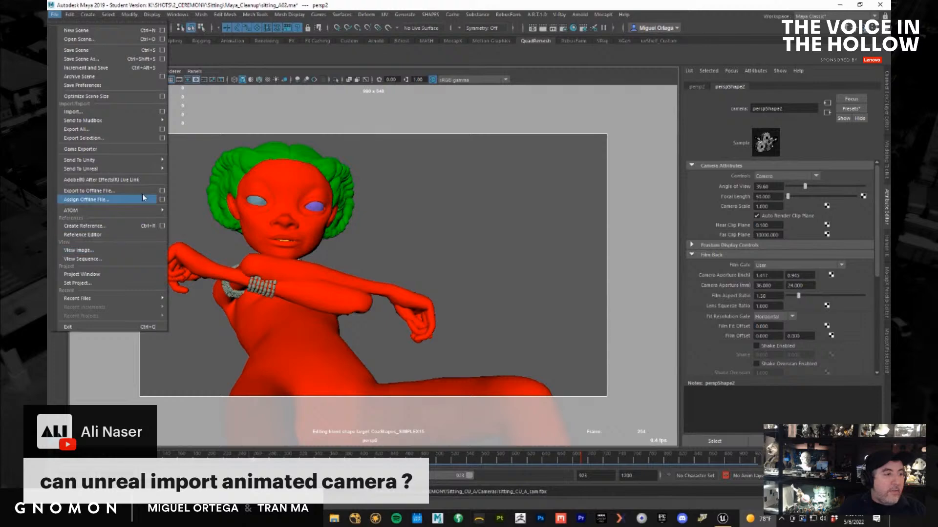
{"action": "left_click", "coordinate": [78, 50]}
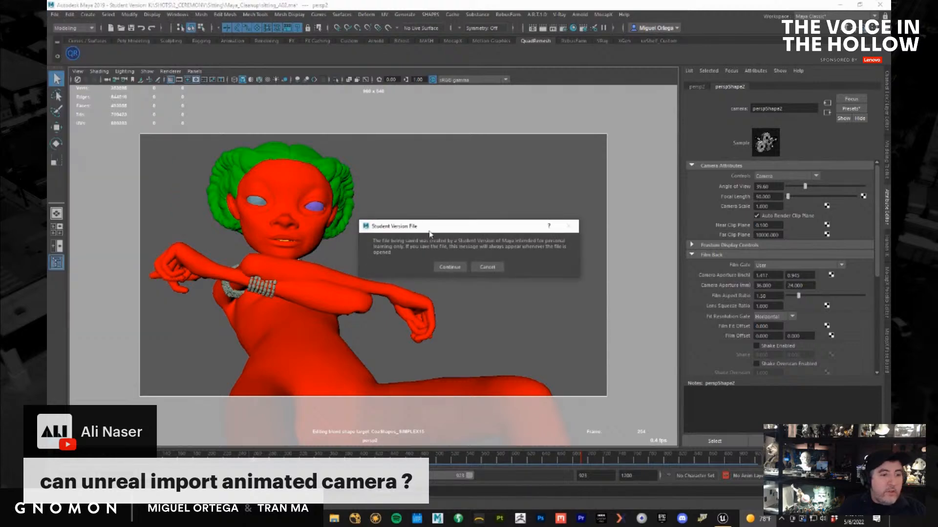
{"action": "left_click", "coordinate": [452, 268]}
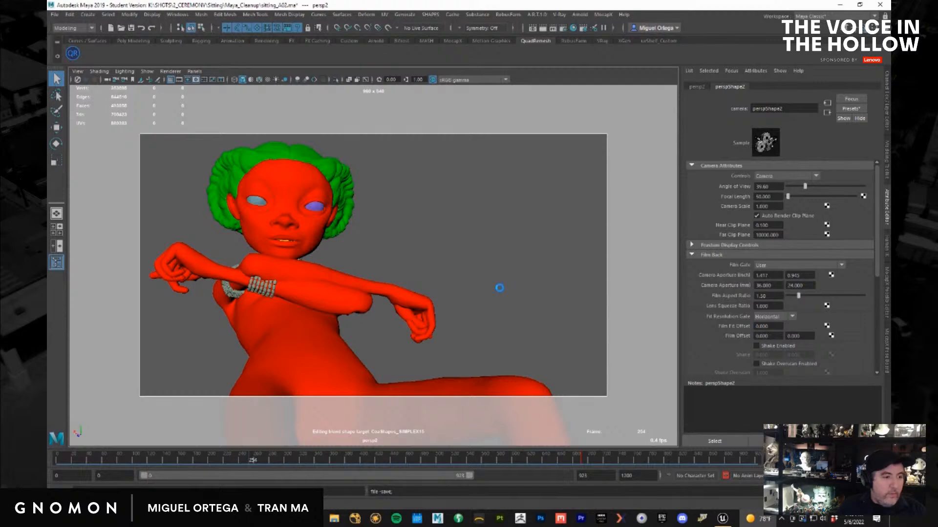
{"action": "left_click", "coordinate": [499, 288]}
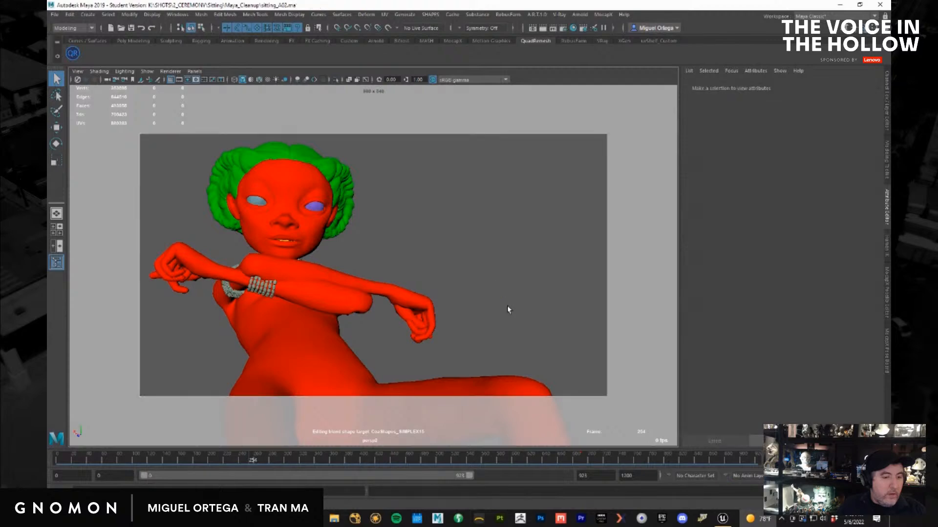
Go back to frame 67 and create a new perspective camera for the viewport
{"action": "left_click_drag", "start_coordinate": [366, 464], "coordinate": [93, 473]}
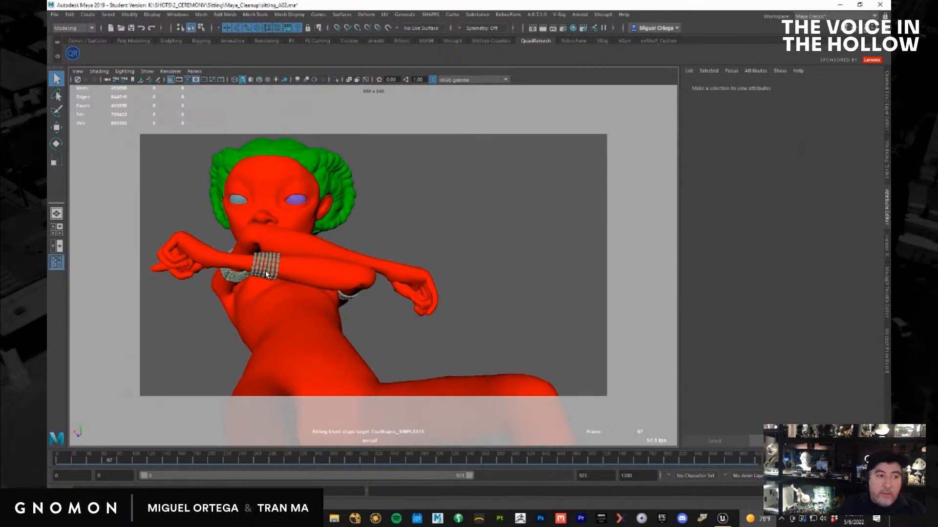
{"action": "left_click", "coordinate": [194, 71]}
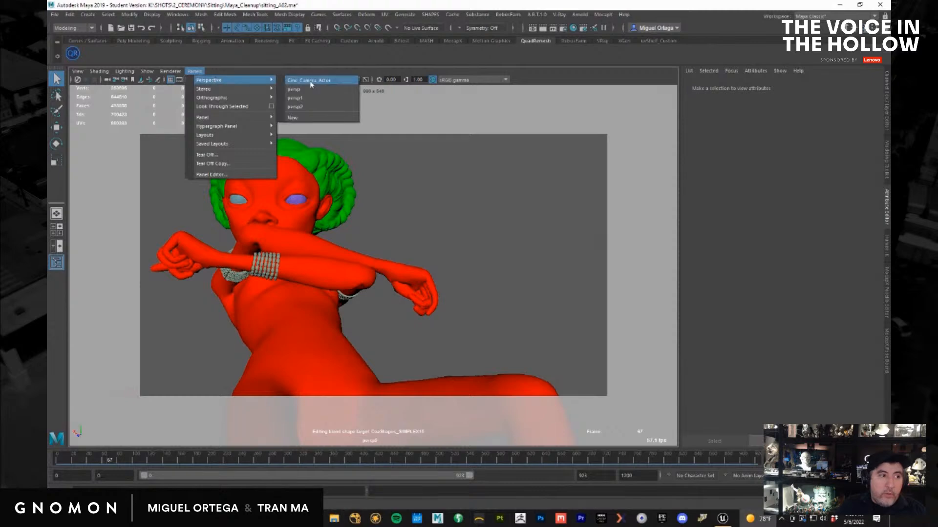
{"action": "left_click", "coordinate": [313, 107]}
{"action": "left_click", "coordinate": [195, 71]}
{"action": "mouse_move", "coordinate": [229, 79]}
{"action": "left_click", "coordinate": [328, 117]}
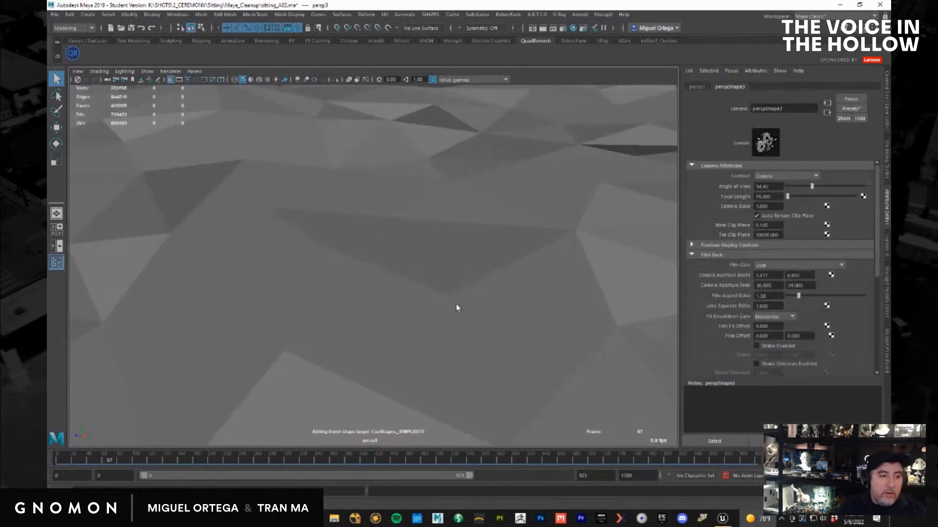
Frame the new camera on the wooden dock with the seated character in a wide side view
{"action": "key", "text": "a"}
{"action": "right_click_drag", "start_coordinate": [386, 243], "coordinate": [448, 389], "text": "alt"}
{"action": "left_click_drag", "start_coordinate": [448, 388], "coordinate": [386, 363], "text": "alt"}
{"action": "middle_click_drag", "start_coordinate": [385, 362], "coordinate": [441, 205], "text": "alt"}
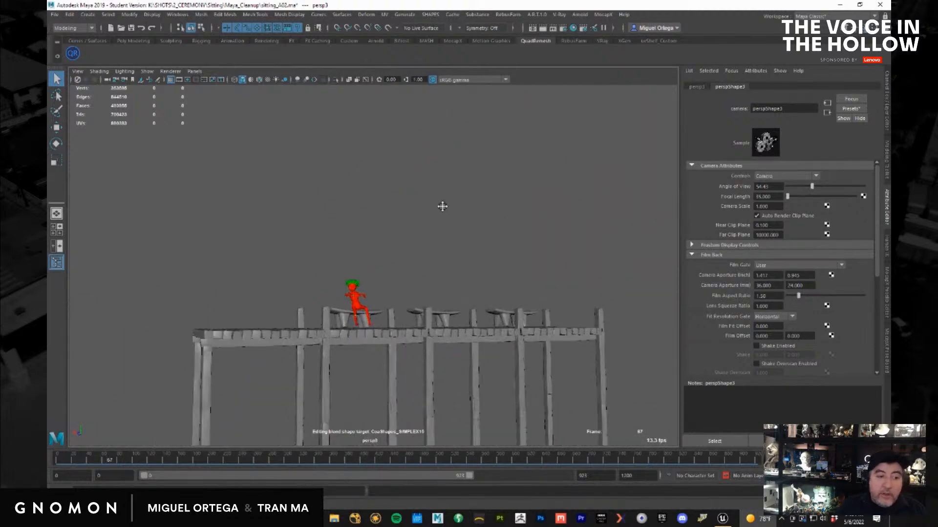
{"action": "right_click_drag", "start_coordinate": [441, 205], "coordinate": [552, 399], "text": "alt"}
Scrub the animation to frame 819, inspect the walking character from another angle, and minimise Maya
{"action": "mouse_move", "coordinate": [130, 464]}
{"action": "left_mouse_down"}
{"action": "mouse_move", "coordinate": [57, 462]}
{"action": "mouse_move", "coordinate": [133, 459]}
{"action": "left_mouse_up"}
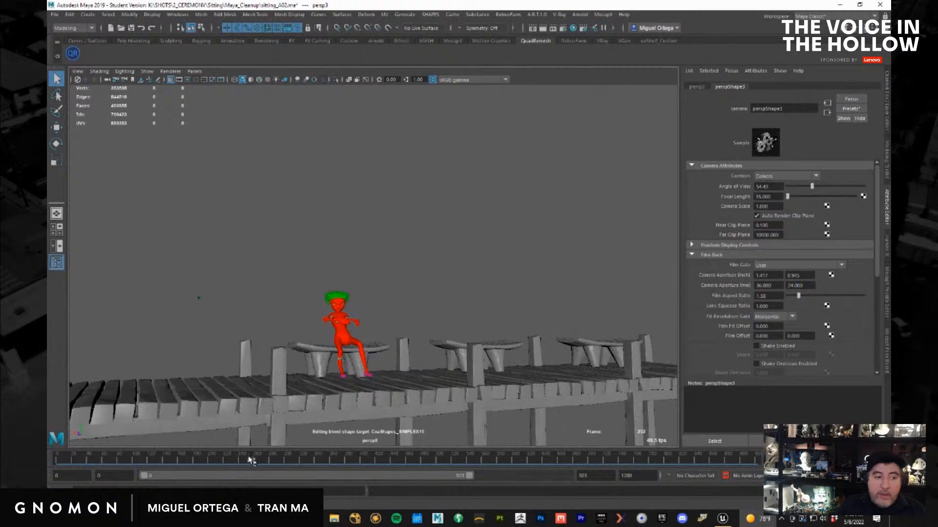
{"action": "mouse_move", "coordinate": [548, 460]}
{"action": "left_mouse_down"}
{"action": "mouse_move", "coordinate": [630, 460]}
{"action": "mouse_move", "coordinate": [528, 464]}
{"action": "mouse_move", "coordinate": [652, 466]}
{"action": "mouse_move", "coordinate": [665, 476]}
{"action": "mouse_move", "coordinate": [593, 470]}
{"action": "mouse_move", "coordinate": [679, 467]}
{"action": "left_mouse_up"}
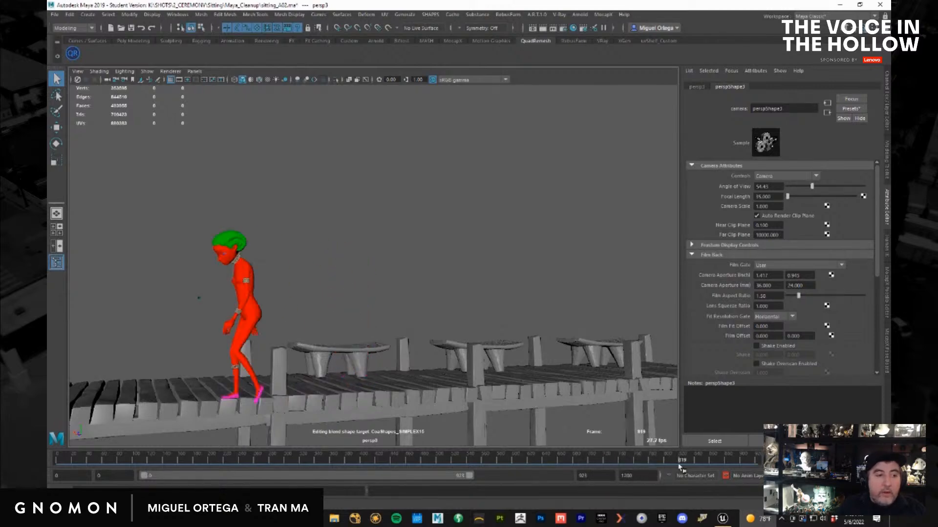
{"action": "left_click_drag", "start_coordinate": [332, 301], "coordinate": [628, 242], "text": "alt"}
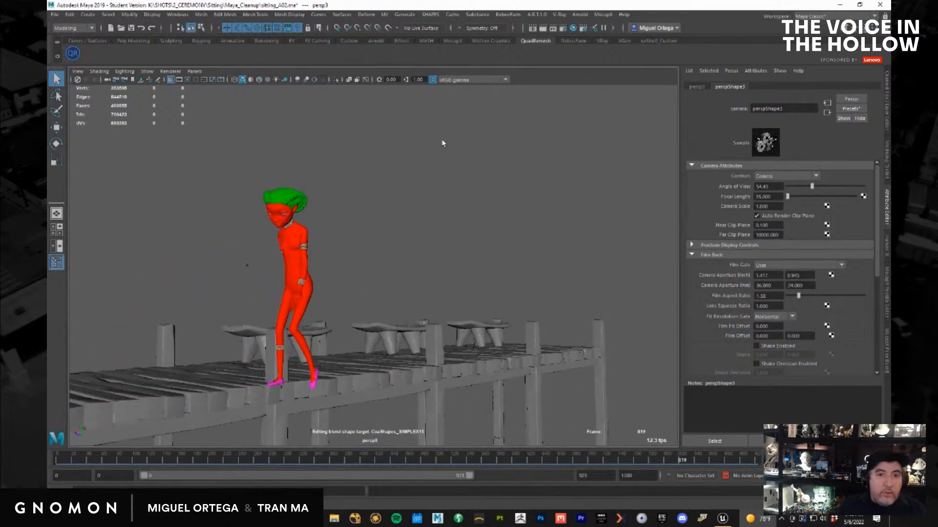
{"action": "left_click", "coordinate": [840, 4]}
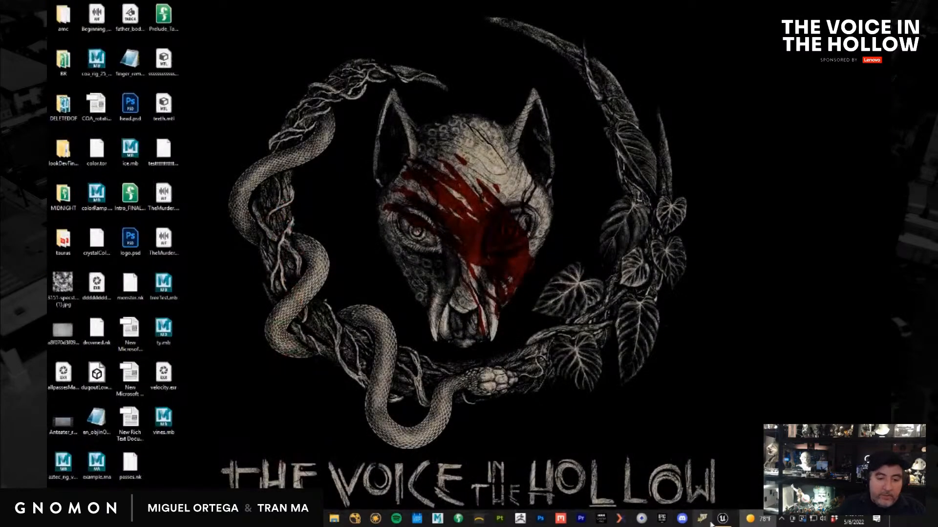
Switch to Unreal Engine, bring Sequencer over the viewport and look through Cine Camera Actor (6)
{"action": "left_click", "coordinate": [725, 520]}
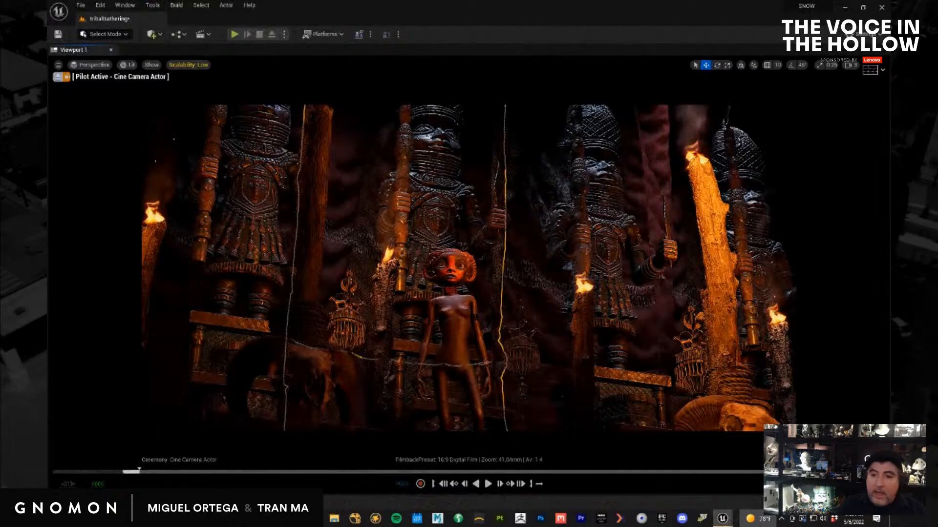
{"action": "left_click_drag", "start_coordinate": [590, 246], "coordinate": [367, 161]}
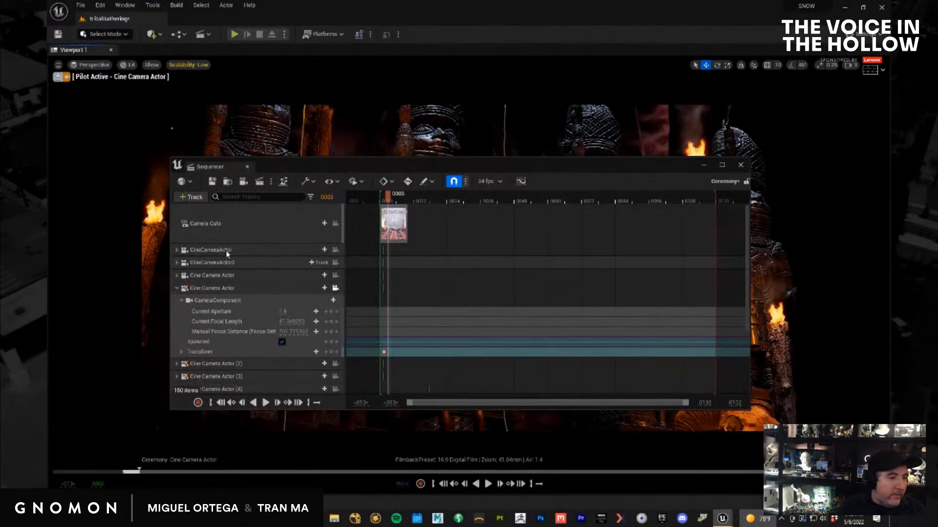
{"action": "scroll", "coordinate": [230, 293], "scroll_direction": "down", "scroll_amount": 5}
{"action": "left_click", "coordinate": [227, 312]}
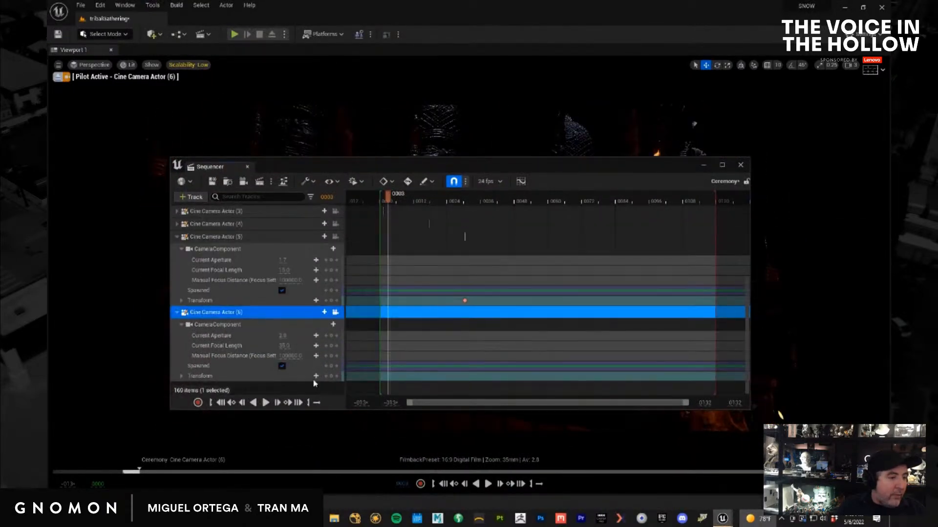
Look through Cine Camera Actor (5) to compare its view, and return the viewport to Cine Camera Actor (6)
{"action": "scroll", "coordinate": [226, 315], "scroll_direction": "up", "scroll_amount": 5}
{"action": "left_click", "coordinate": [222, 313]}
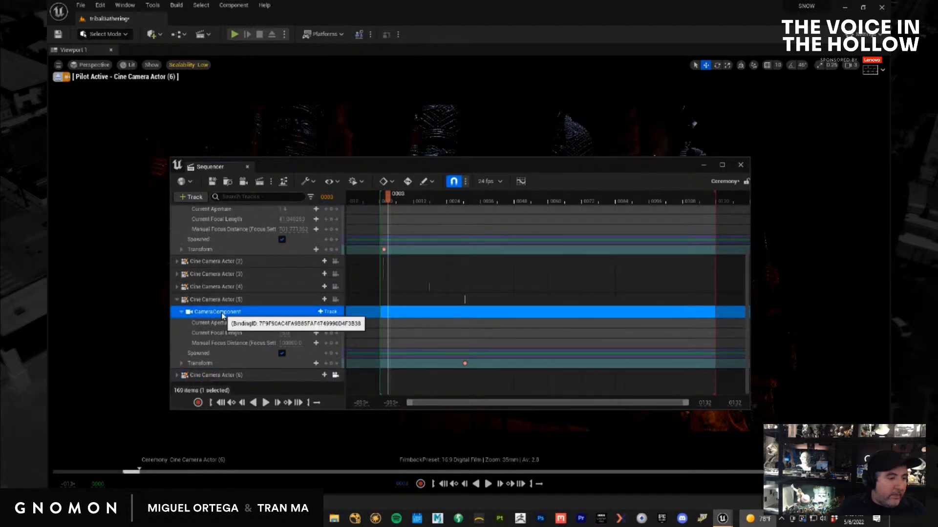
{"action": "left_click", "coordinate": [222, 301]}
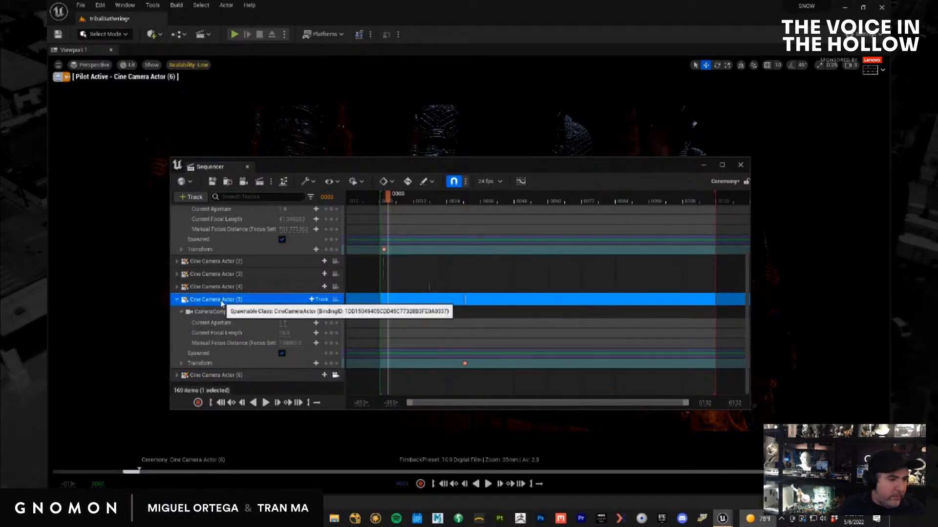
{"action": "left_click", "coordinate": [335, 299]}
{"action": "left_click_drag", "start_coordinate": [412, 165], "coordinate": [433, 191]}
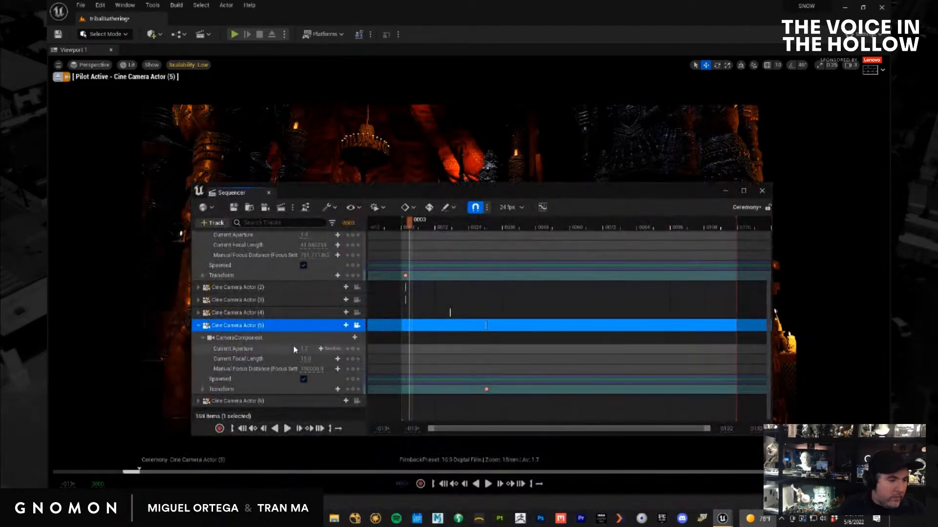
{"action": "left_click", "coordinate": [357, 401]}
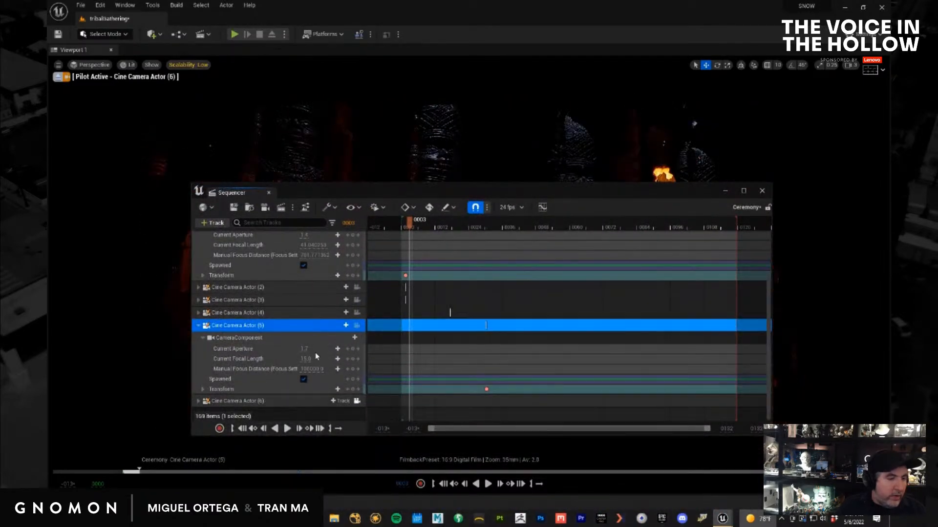
Rename Cine Camera Actor (6) in Sequencer as sitting_CU_A
{"action": "left_click_drag", "start_coordinate": [442, 198], "coordinate": [476, 155]}
{"action": "left_click", "coordinate": [281, 359]}
{"action": "double_click", "coordinate": [279, 357]}
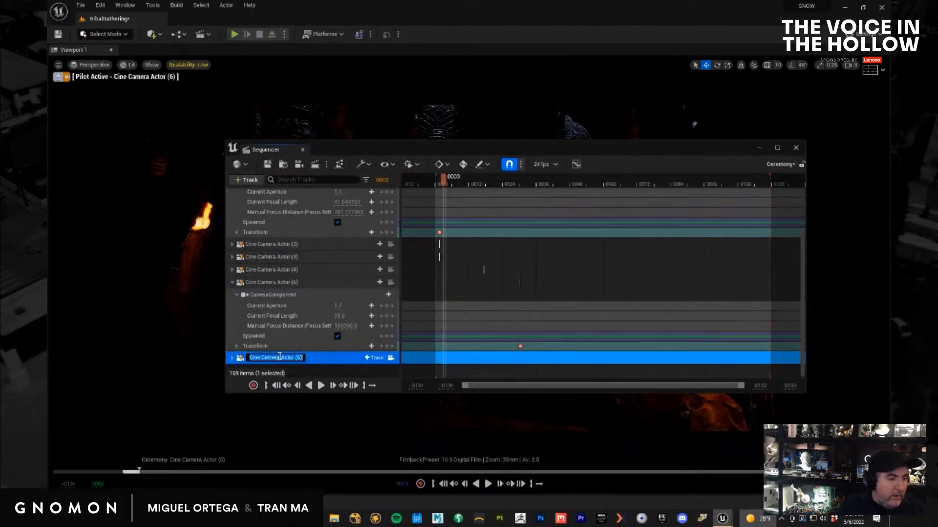
{"action": "type", "text": "6"}
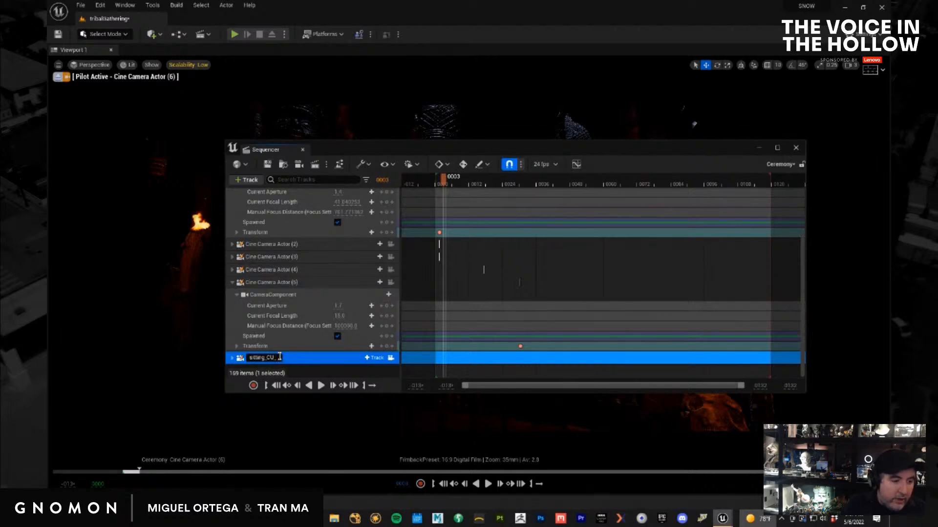
{"action": "key", "text": "Return"}
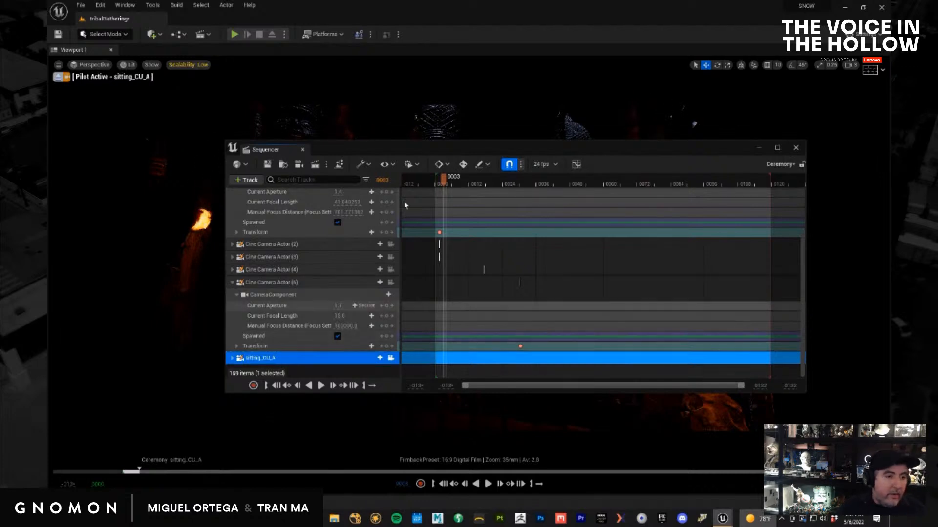
Expand the sitting_CU_A track and start an FBX import onto it
{"action": "left_click_drag", "start_coordinate": [411, 147], "coordinate": [432, 125]}
{"action": "left_click", "coordinate": [253, 336]}
{"action": "scroll", "coordinate": [312, 293], "scroll_direction": "down", "scroll_amount": 3}
{"action": "right_click", "coordinate": [323, 273]}
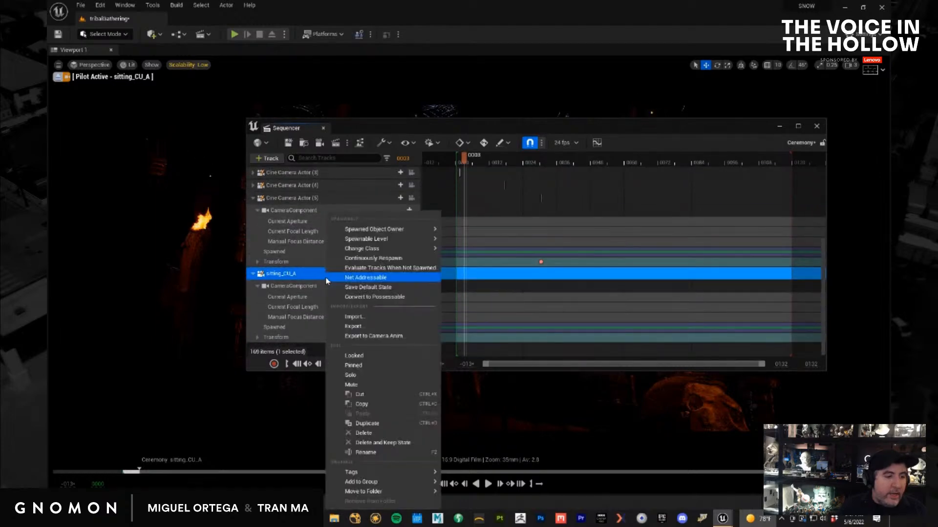
{"action": "left_click", "coordinate": [386, 316]}
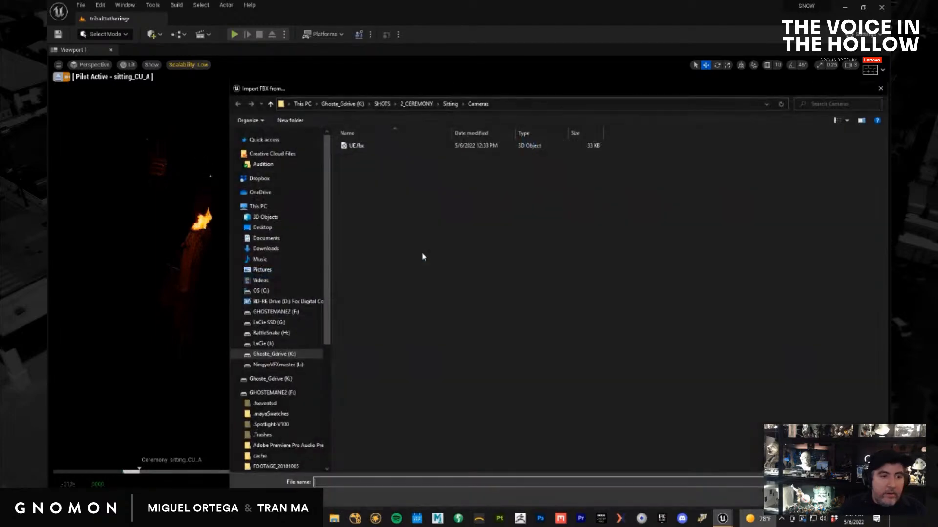
Choose the camera FBX from the Cameras folder of the Sitting_CU_A shot in 2_CEREMONY
{"action": "left_click", "coordinate": [450, 104]}
{"action": "double_click", "coordinate": [373, 155]}
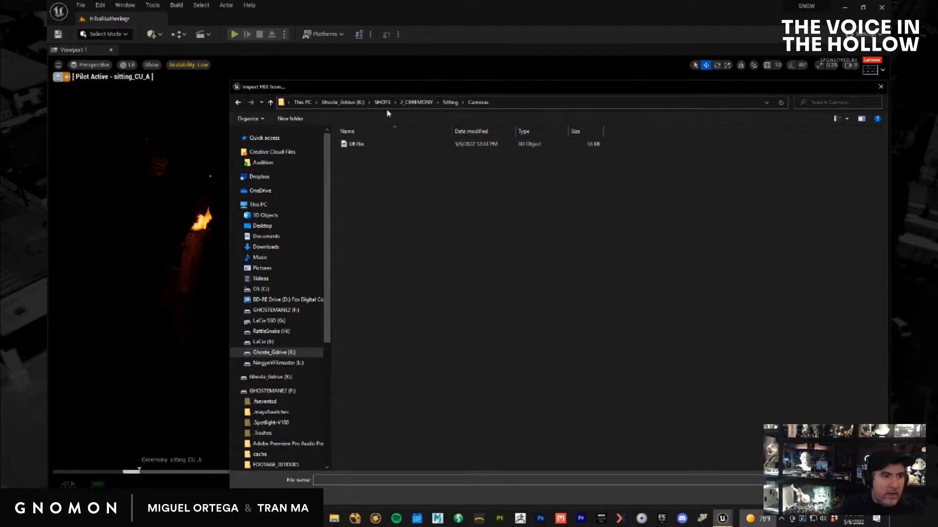
{"action": "left_click", "coordinate": [419, 102]}
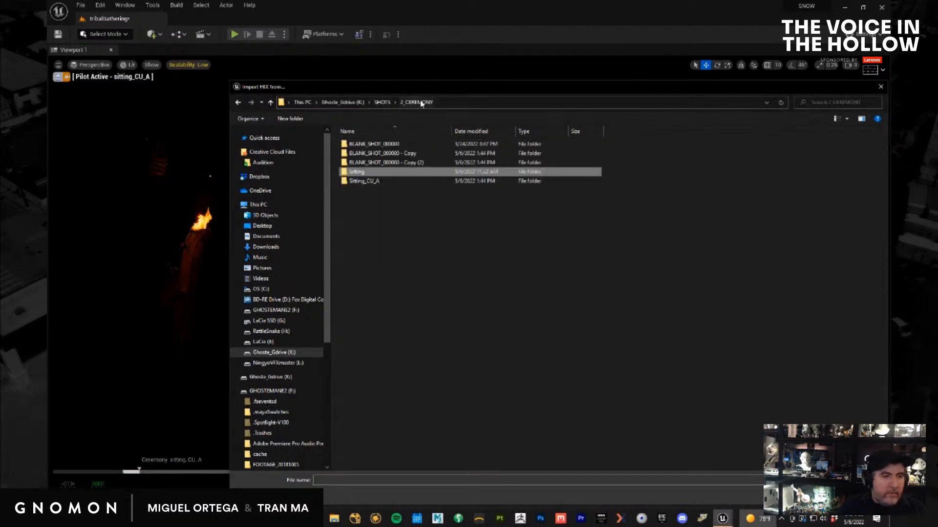
{"action": "double_click", "coordinate": [364, 181]}
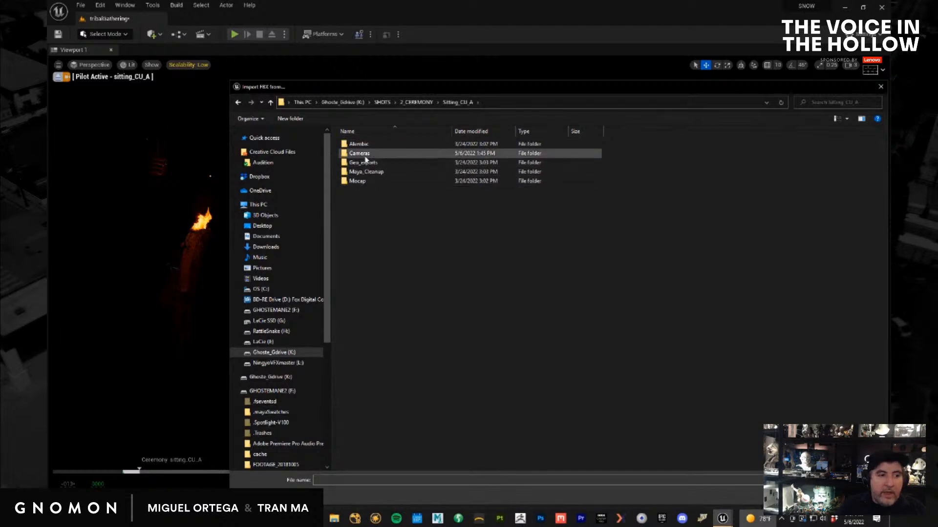
{"action": "double_click", "coordinate": [368, 153]}
{"action": "double_click", "coordinate": [371, 145]}
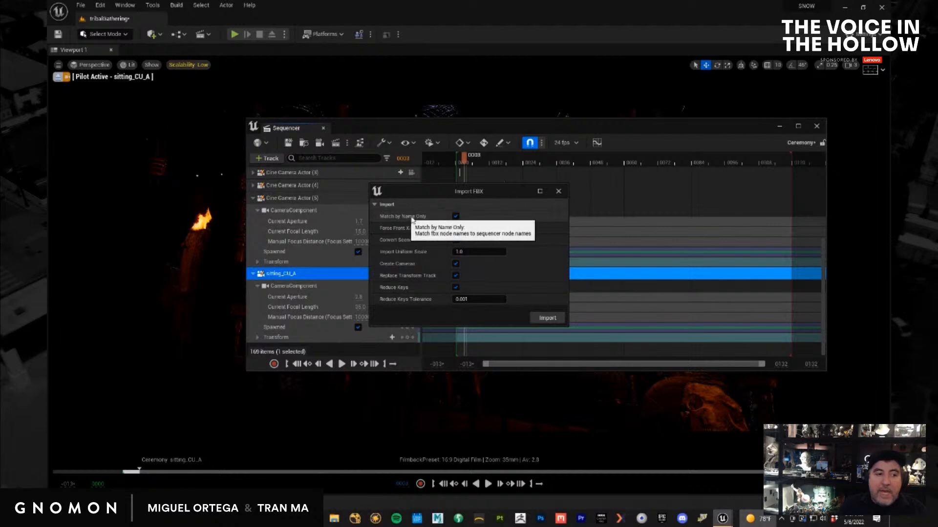
Import the camera FBX onto sitting_CU_A with Match by Name Only disabled
{"action": "left_click", "coordinate": [456, 218]}
{"action": "left_click", "coordinate": [456, 217]}
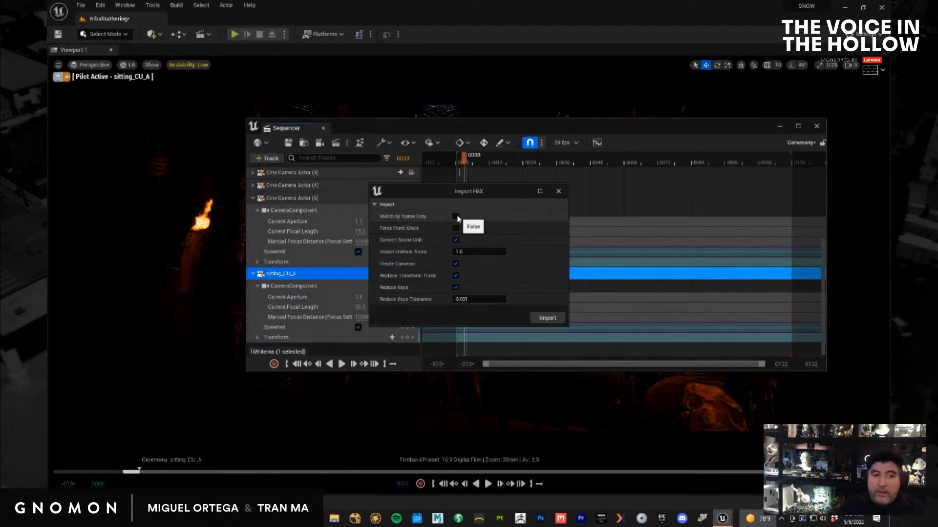
{"action": "left_click", "coordinate": [547, 318]}
{"action": "left_click_drag", "start_coordinate": [528, 129], "coordinate": [504, 187]}
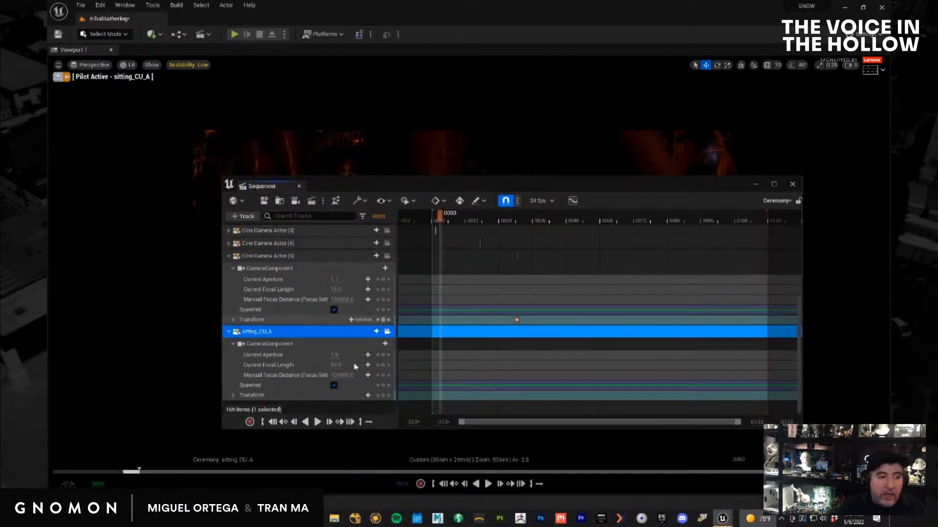
Set the current aperture of sitting_CU_A to 1.7
{"action": "left_click", "coordinate": [335, 356]}
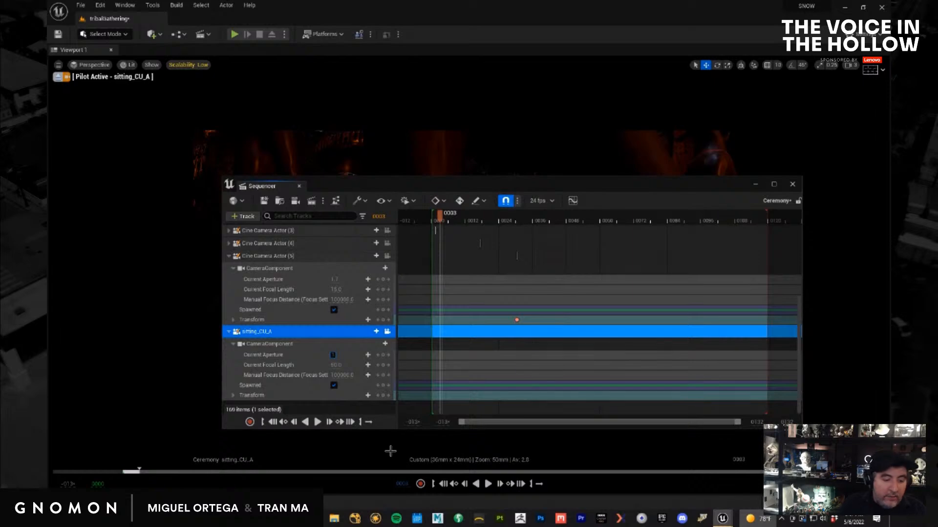
{"action": "type", "text": "1.7"}
{"action": "key", "text": "Return"}
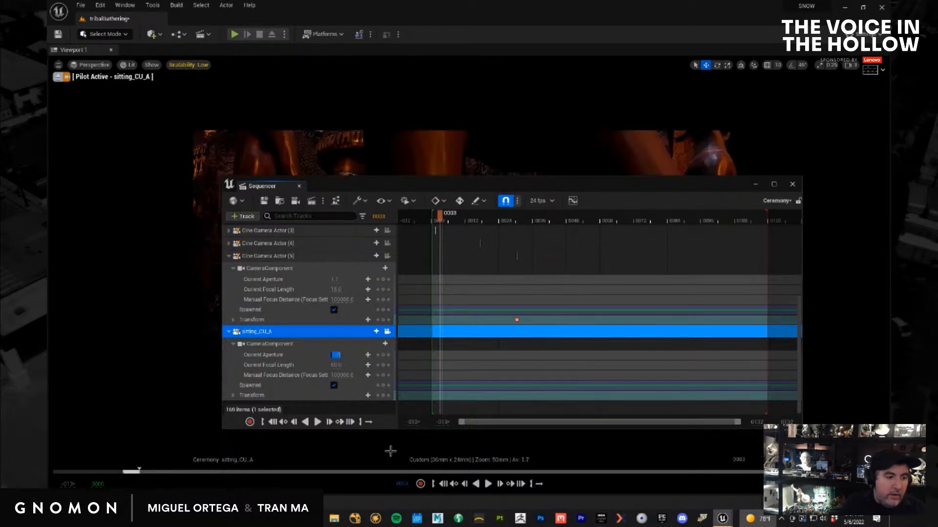
Clear Sequencer from the viewport, select the character body blocking the camera, open the Outliner and hide the character
{"action": "left_click_drag", "start_coordinate": [534, 183], "coordinate": [510, 453]}
{"action": "left_click", "coordinate": [432, 304]}
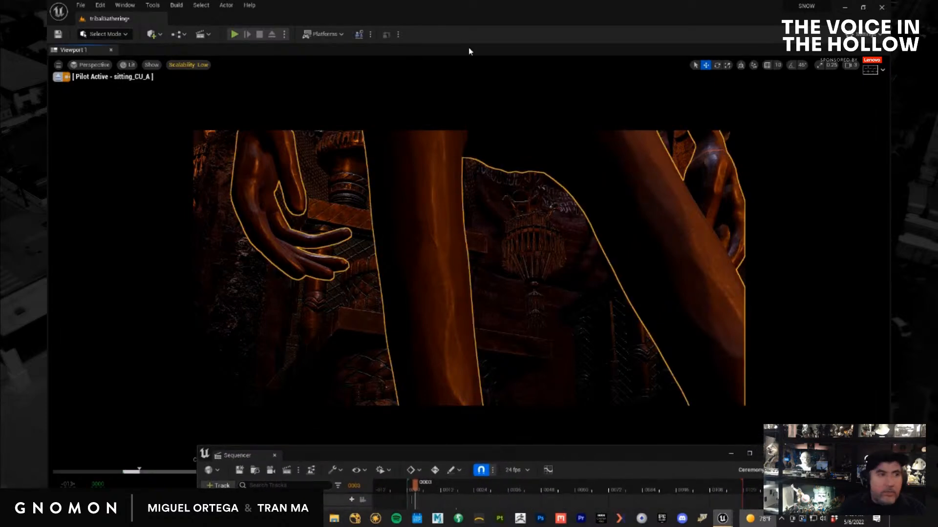
{"action": "left_click", "coordinate": [125, 5]}
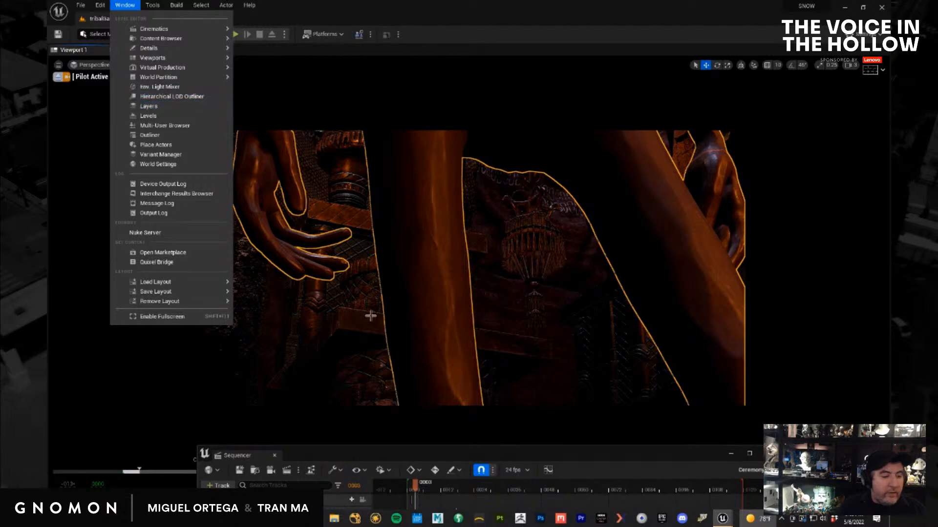
{"action": "mouse_move", "coordinate": [224, 48]}
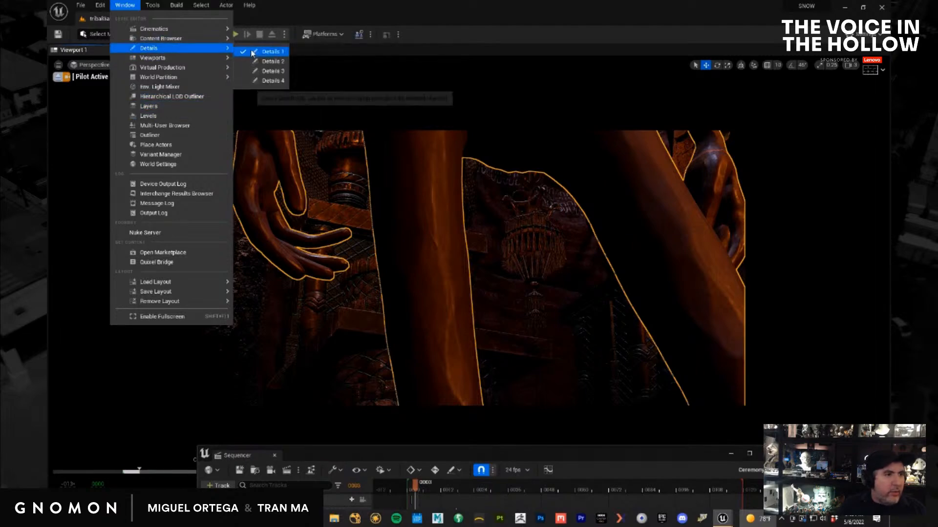
{"action": "left_click_drag", "start_coordinate": [494, 458], "coordinate": [890, 281]}
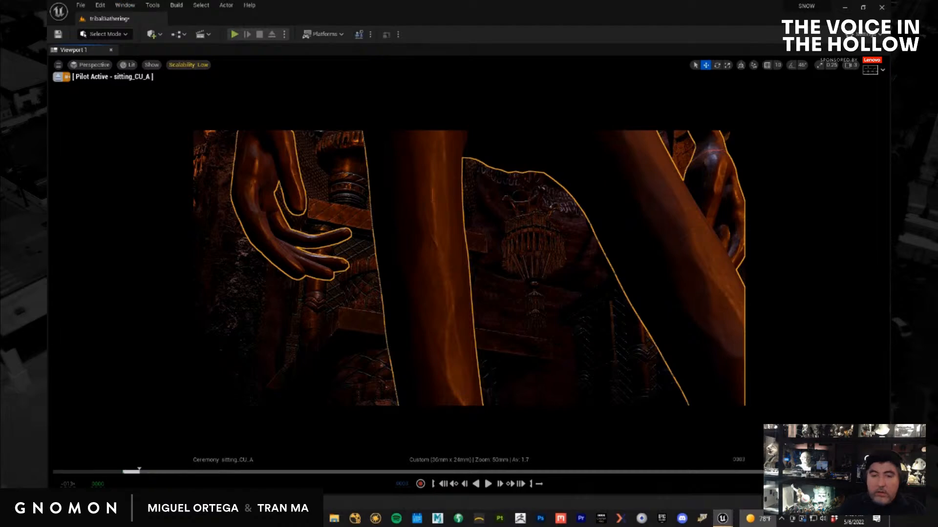
{"action": "left_click", "coordinate": [125, 5]}
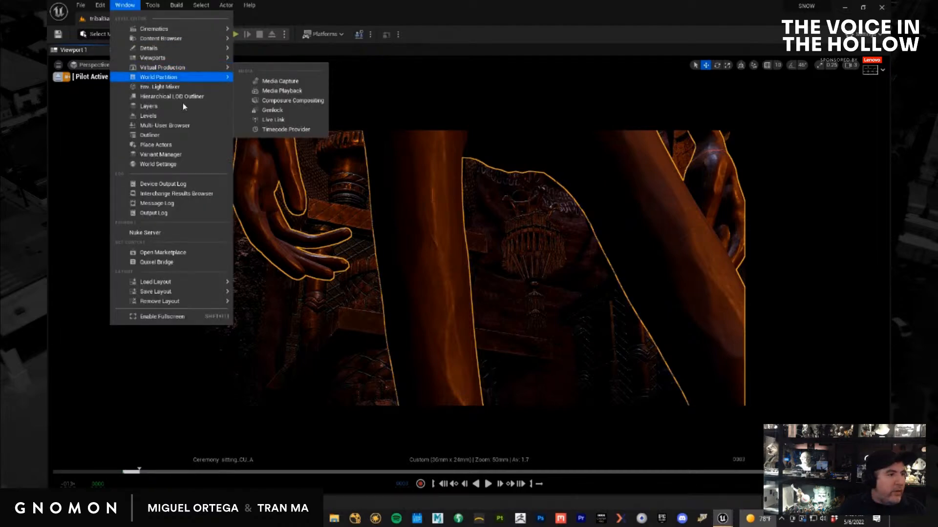
{"action": "left_click", "coordinate": [193, 135]}
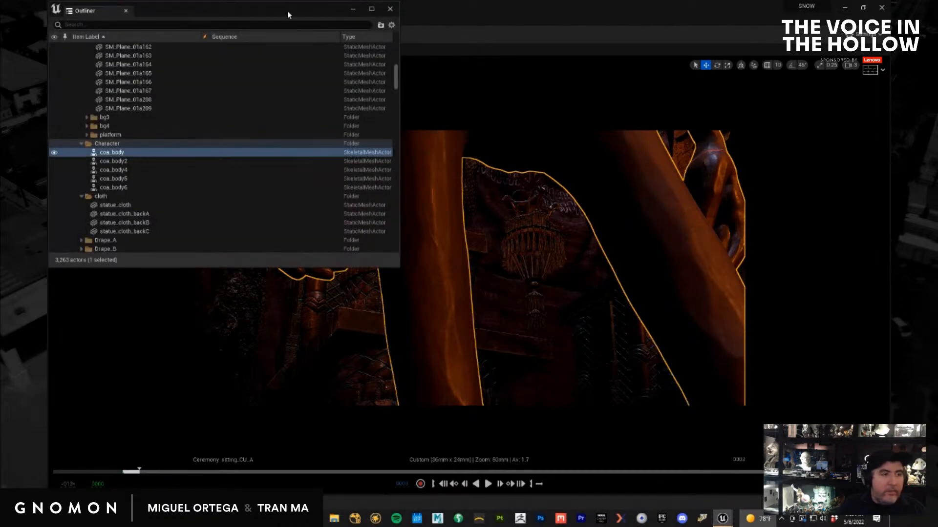
{"action": "left_click_drag", "start_coordinate": [287, 15], "coordinate": [890, 29]}
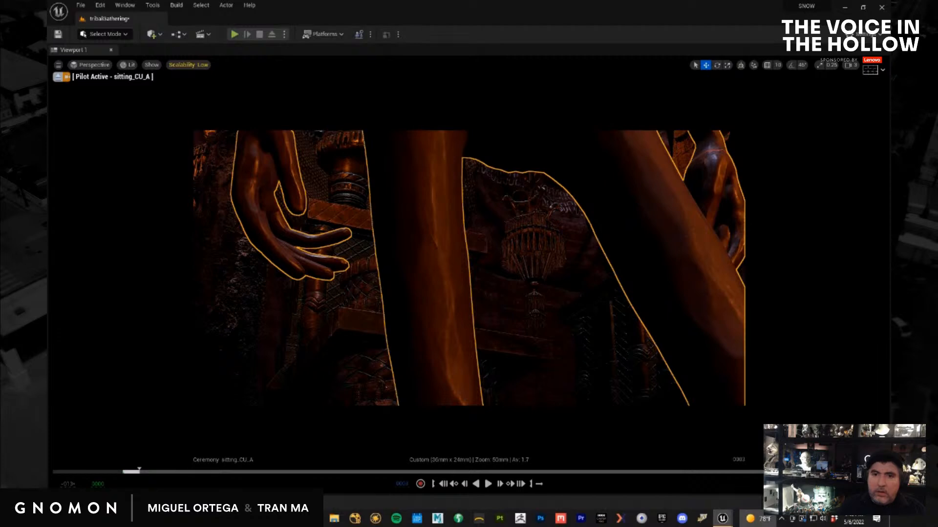
{"action": "key", "text": "h"}
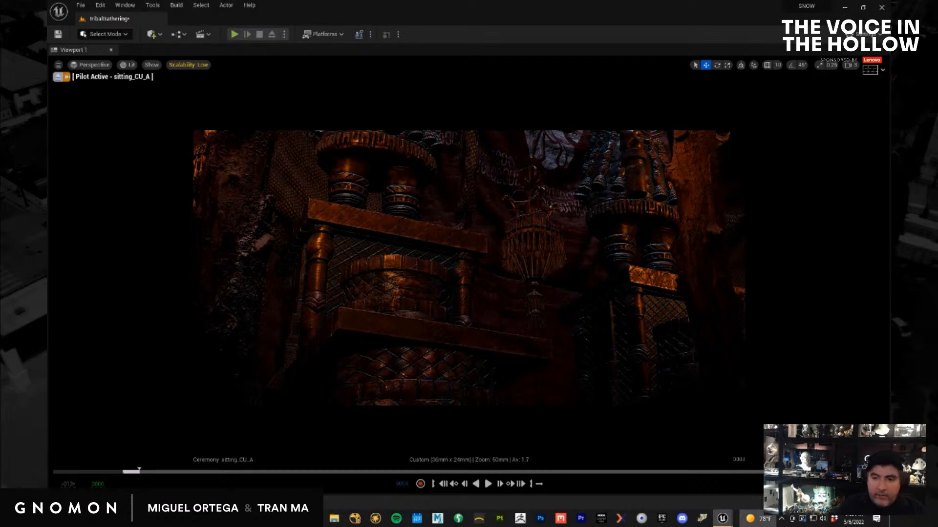
Bring Sequencer back and set the engine scalability quality to High
{"action": "left_click_drag", "start_coordinate": [890, 280], "coordinate": [305, 271]}
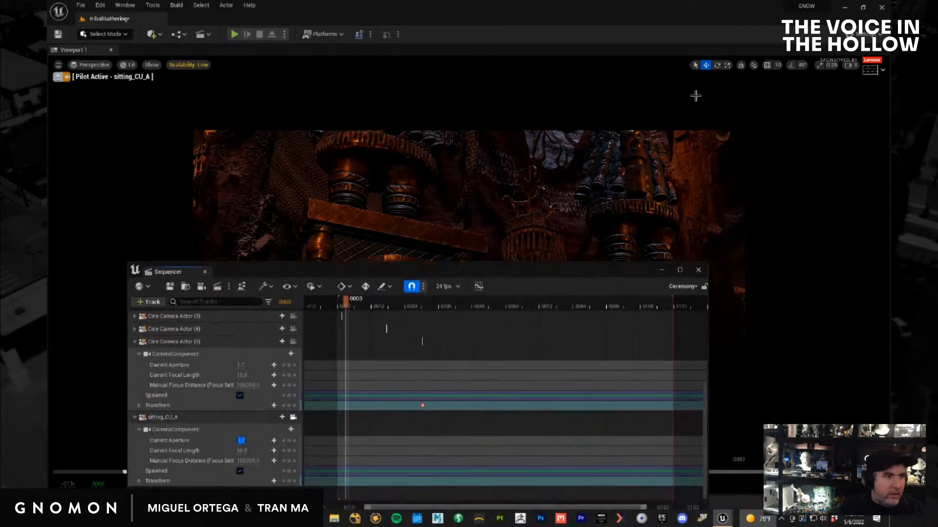
{"action": "left_click", "coordinate": [867, 38]}
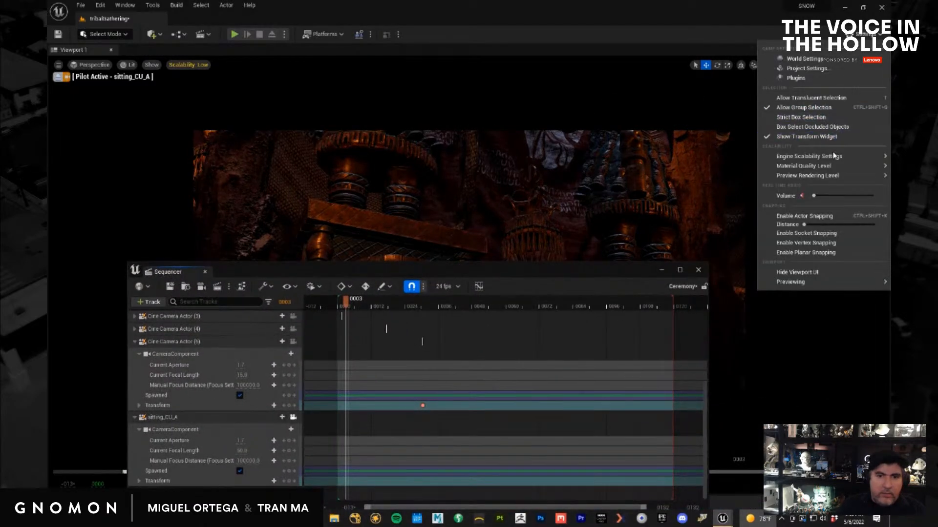
{"action": "mouse_move", "coordinate": [834, 159]}
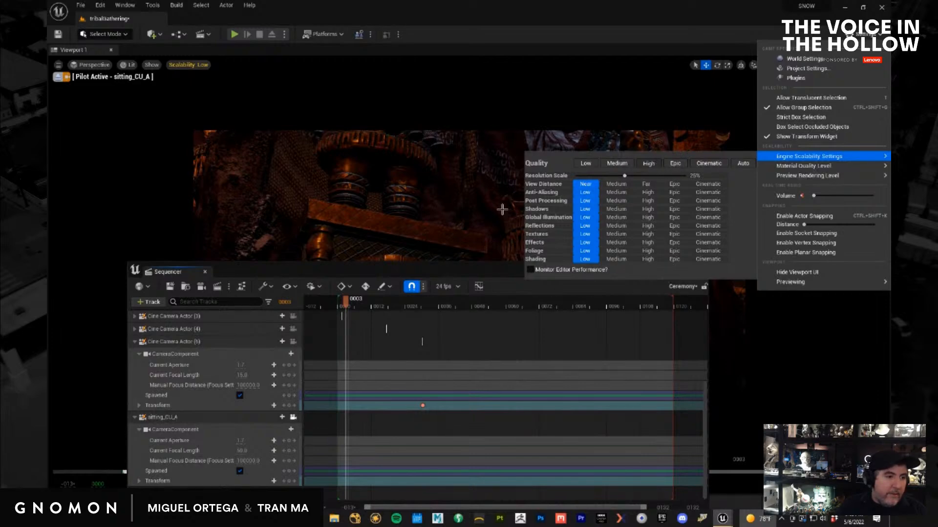
{"action": "left_click", "coordinate": [596, 299]}
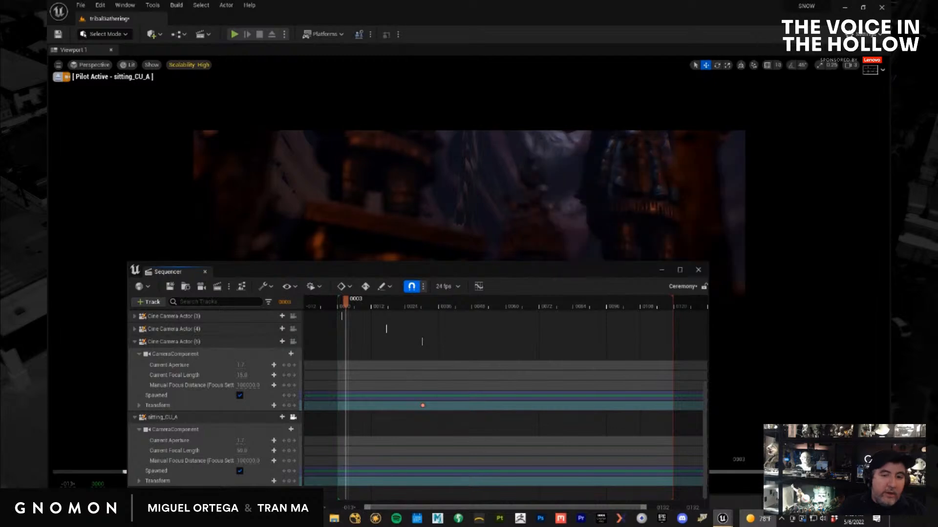
Reduce the manual focus distance of sitting_CU_A to bring the carved wooden structure into focus
{"action": "left_click_drag", "start_coordinate": [556, 272], "coordinate": [937, 273]}
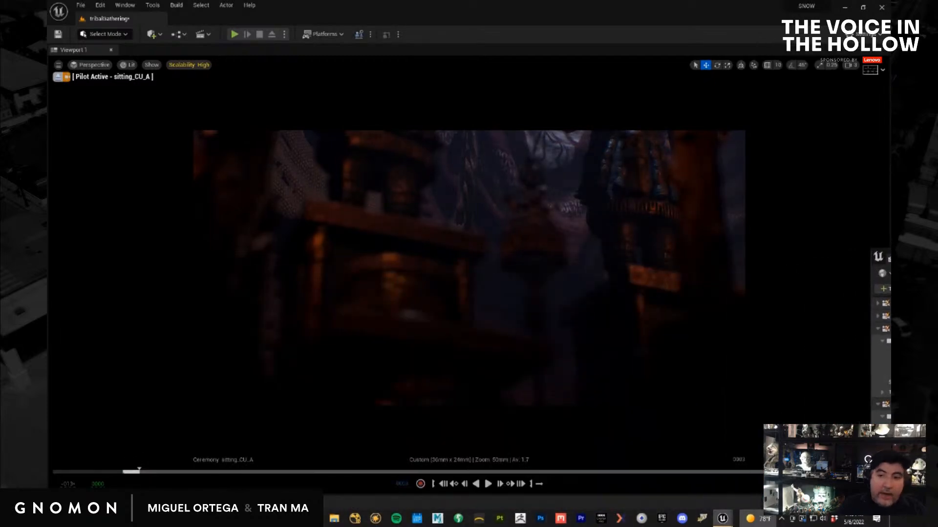
{"action": "left_click_drag", "start_coordinate": [937, 260], "coordinate": [749, 142]}
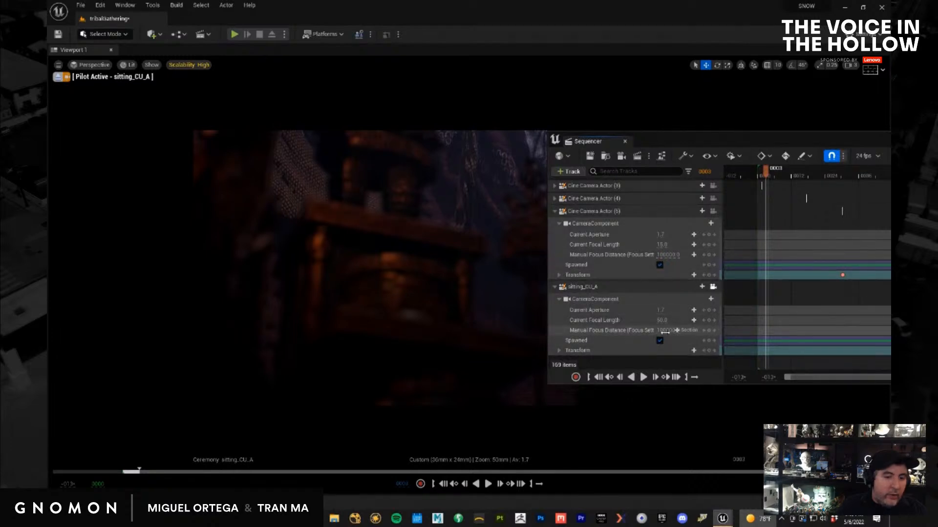
{"action": "left_click_drag", "start_coordinate": [621, 338], "coordinate": [584, 342]}
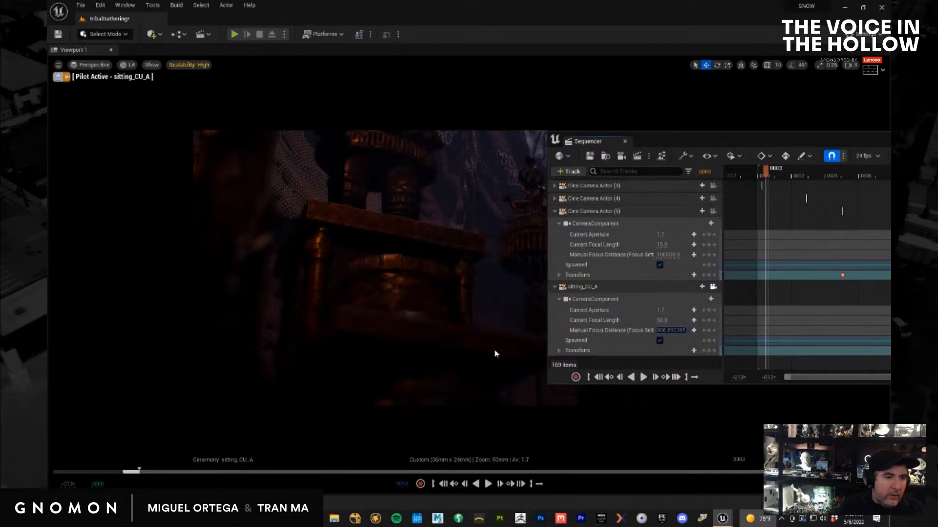
Narrow Sequencer's track list, move its window clear of the viewport and switch to the sitting_A02 scene in Maya
{"action": "left_click_drag", "start_coordinate": [722, 275], "coordinate": [576, 272]}
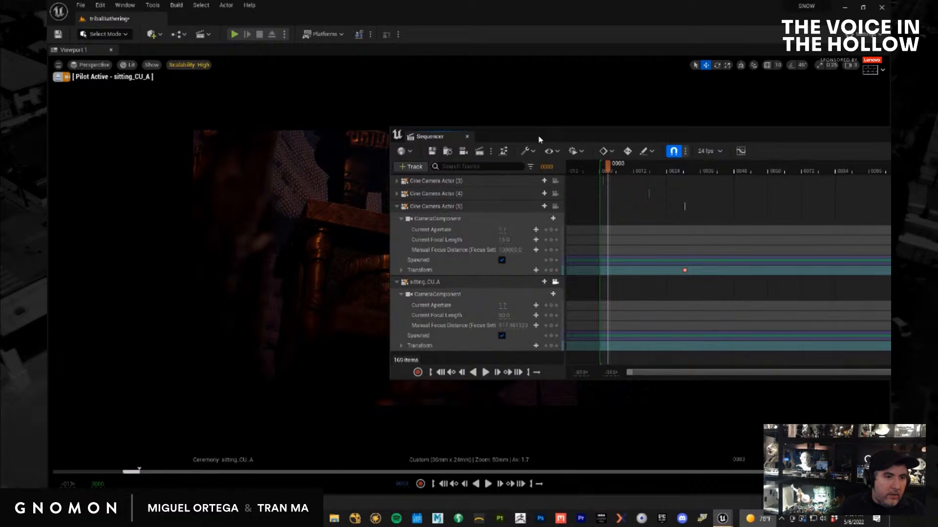
{"action": "left_click_drag", "start_coordinate": [539, 137], "coordinate": [890, 190]}
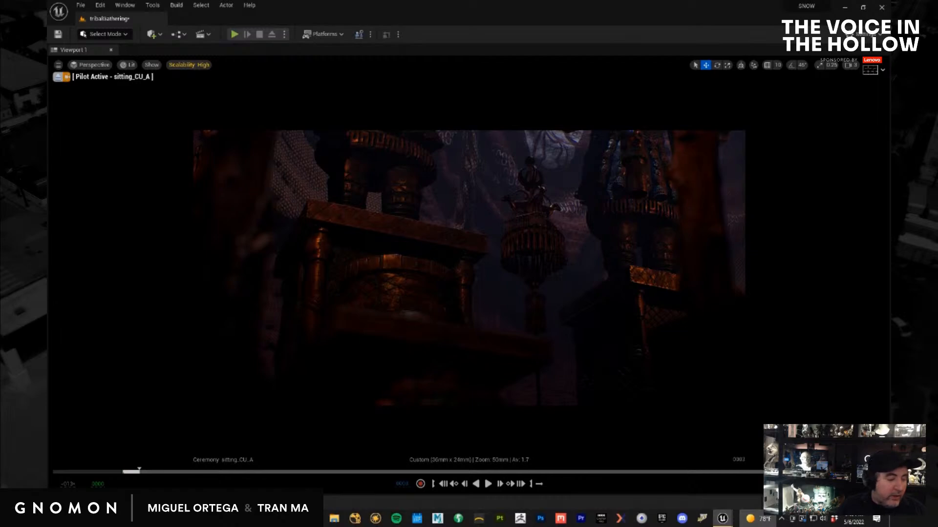
{"action": "mouse_move", "coordinate": [244, 519]}
{"action": "left_click", "coordinate": [293, 467]}
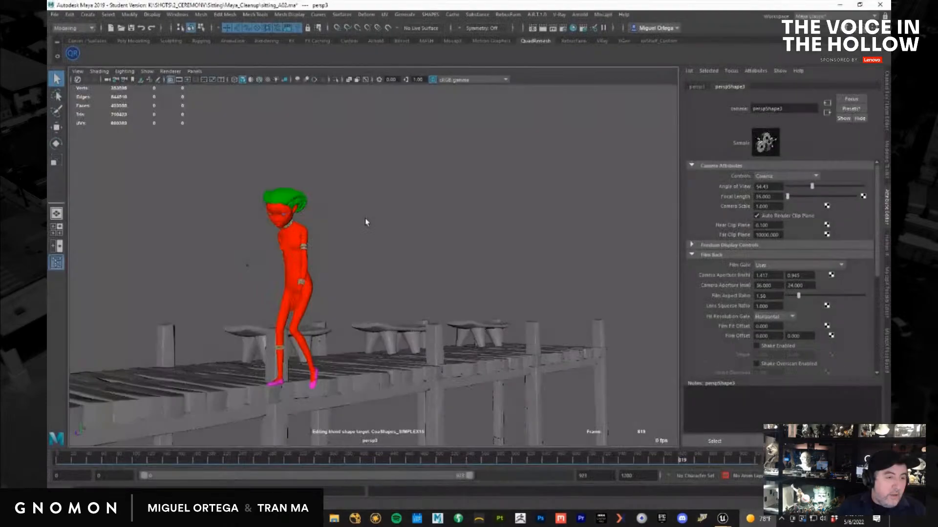
Scrub through the sitting animation and set the playback range to frames 1 to 100
{"action": "left_click_drag", "start_coordinate": [228, 458], "coordinate": [130, 458]}
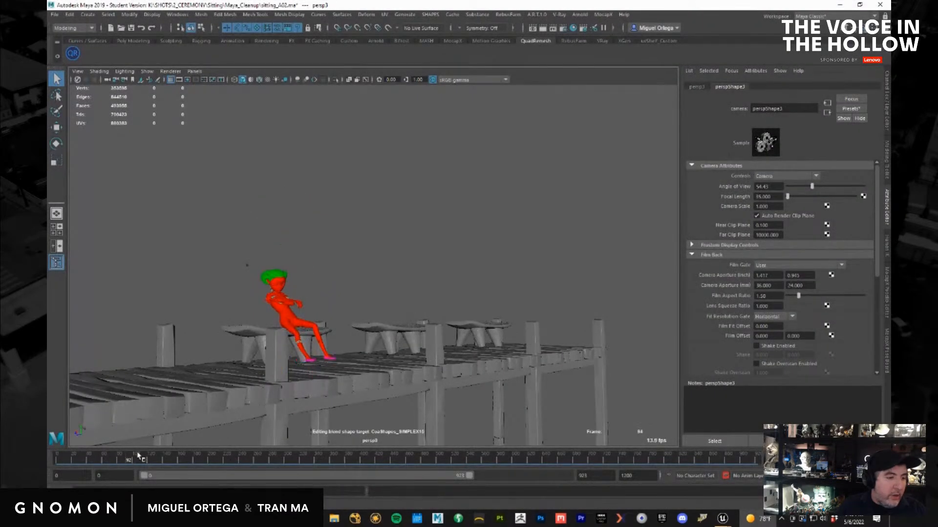
{"action": "left_click_drag", "start_coordinate": [233, 450], "coordinate": [319, 449]}
{"action": "left_click_drag", "start_coordinate": [425, 456], "coordinate": [49, 476]}
{"action": "type", "text": "1"}
{"action": "key", "text": "Tab"}
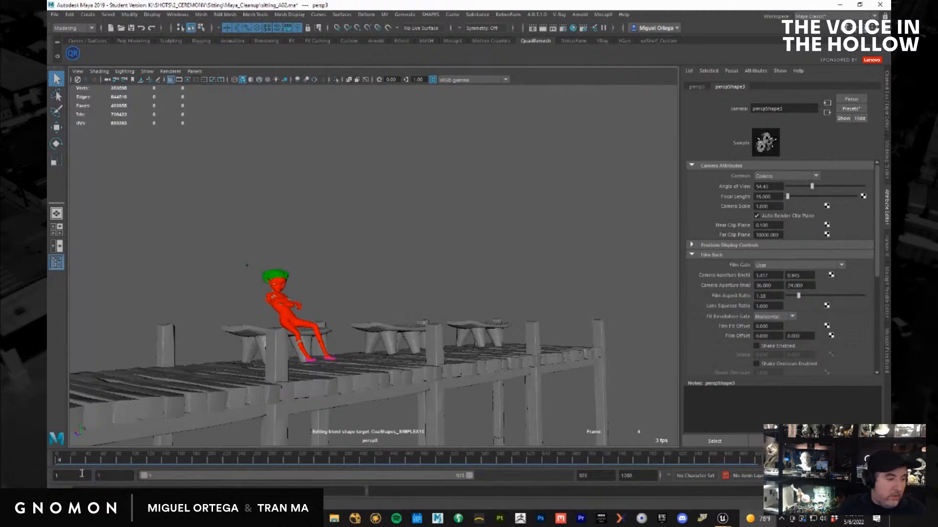
{"action": "left_click", "coordinate": [67, 462]}
{"action": "mouse_move", "coordinate": [67, 462]}
{"action": "left_mouse_down"}
{"action": "mouse_move", "coordinate": [47, 463]}
{"action": "mouse_move", "coordinate": [434, 469]}
{"action": "mouse_move", "coordinate": [129, 456]}
{"action": "mouse_move", "coordinate": [109, 464]}
{"action": "mouse_move", "coordinate": [145, 462]}
{"action": "left_mouse_up"}
{"action": "double_click", "coordinate": [605, 476]}
{"action": "type", "text": "100"}
{"action": "key", "text": "Return"}
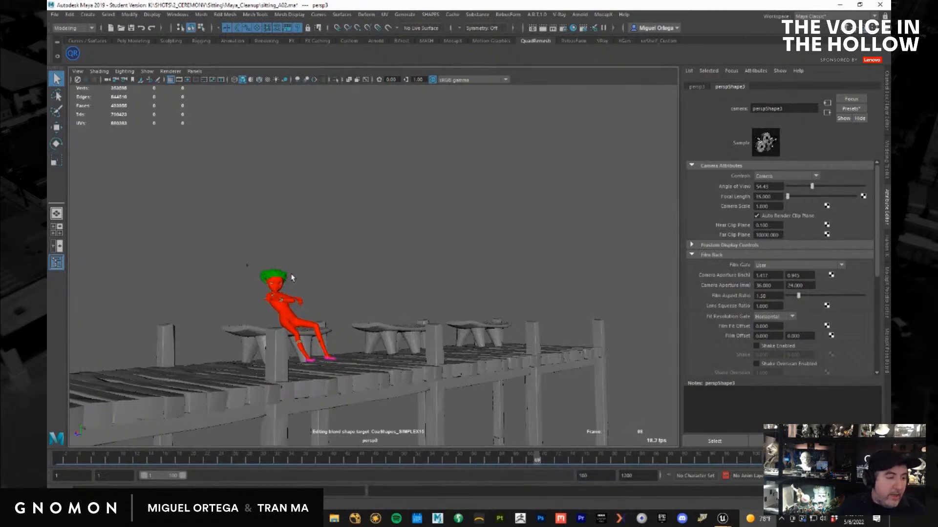
Select the whole character without the dock and open the options for exporting the selection to Alembic
{"action": "key", "text": "ctrl+shift+a"}
{"action": "key", "text": "w"}
{"action": "left_click_drag", "start_coordinate": [354, 308], "coordinate": [421, 398], "text": "ctrl"}
{"action": "left_click_drag", "start_coordinate": [404, 347], "coordinate": [386, 359], "text": "alt"}
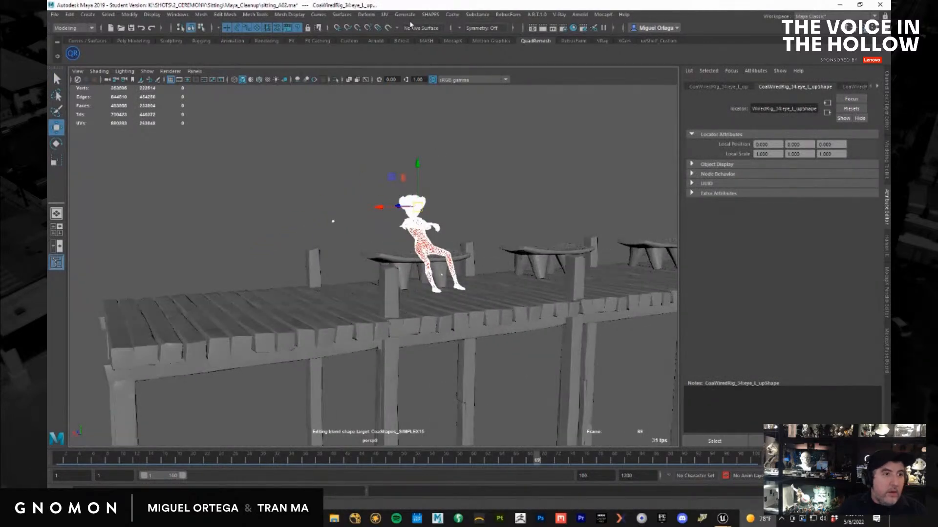
{"action": "left_click", "coordinate": [452, 14]}
{"action": "mouse_move", "coordinate": [471, 32]}
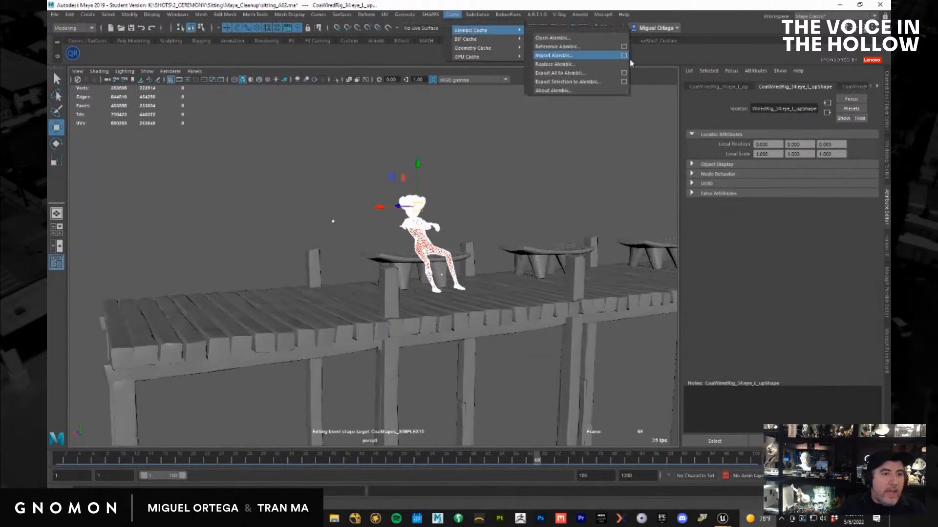
{"action": "left_click", "coordinate": [621, 83]}
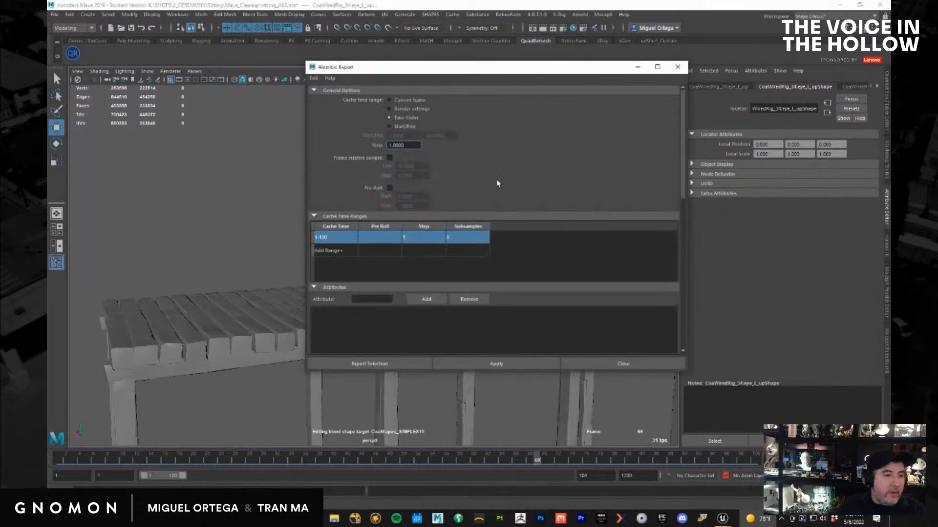
Check the advanced Alembic options, start the selection export and browse to K:\SHOTS\2_CEREMONY\Sitting\Alembic as its destination
{"action": "scroll", "coordinate": [480, 139], "scroll_direction": "down", "scroll_amount": 5}
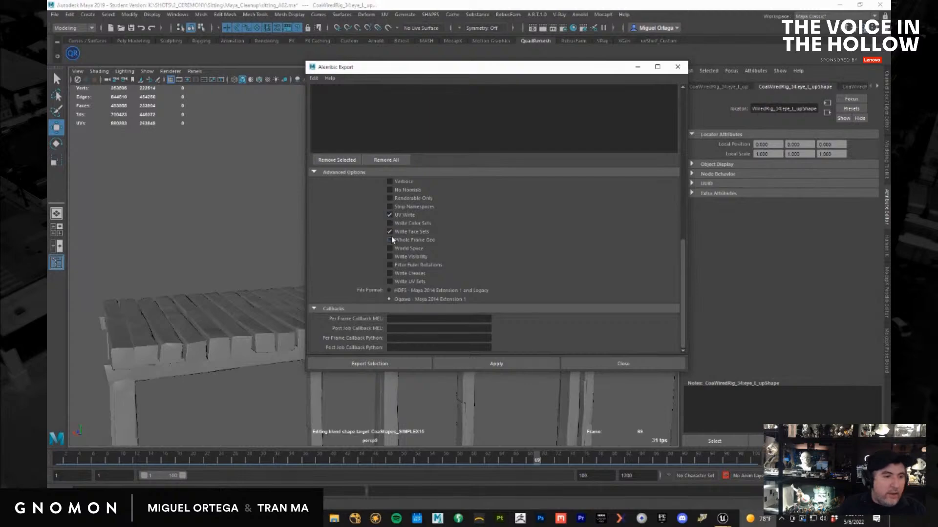
{"action": "left_click", "coordinate": [403, 368]}
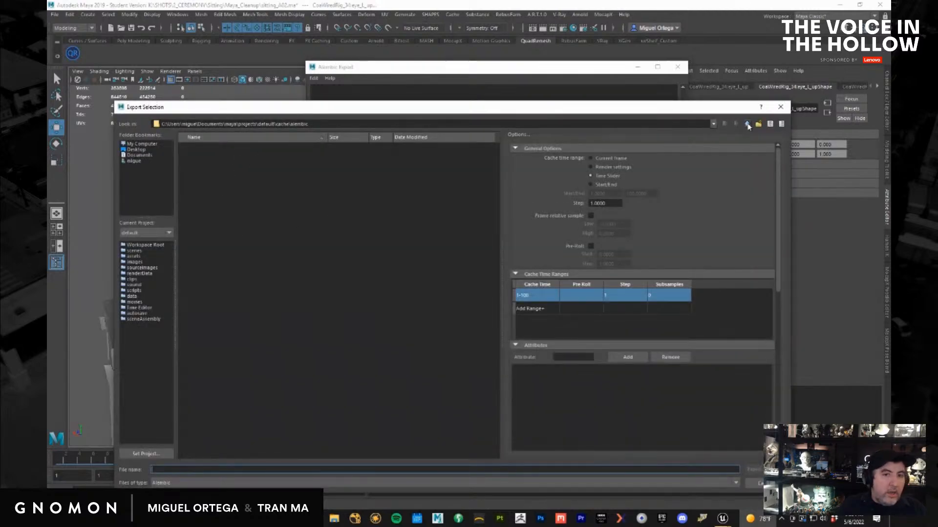
{"action": "left_click", "coordinate": [747, 124]}
{"action": "left_click", "coordinate": [747, 124]}
{"action": "left_click", "coordinate": [748, 124]}
{"action": "left_click", "coordinate": [714, 124]}
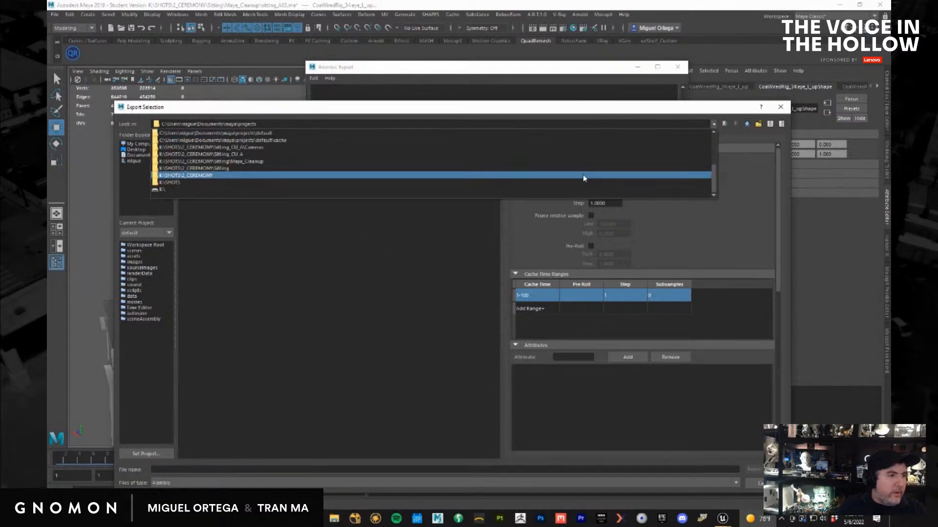
{"action": "left_click", "coordinate": [585, 169]}
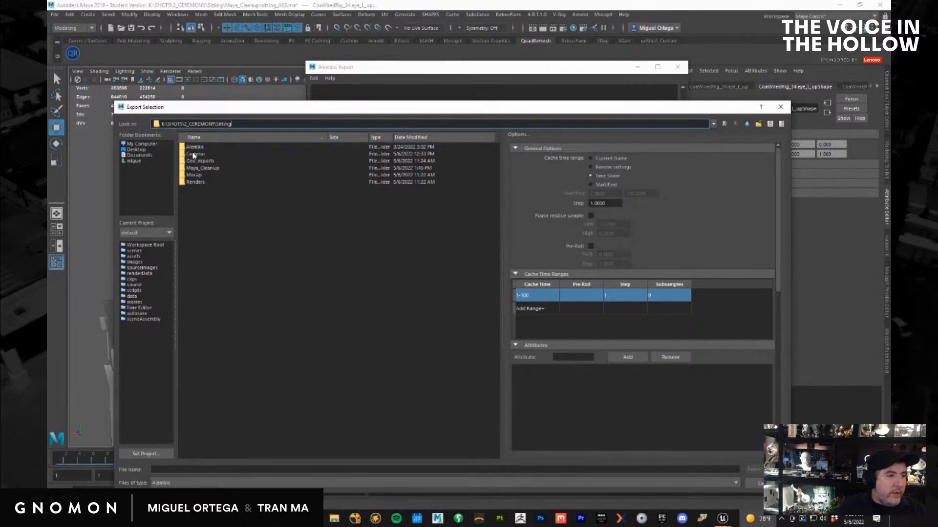
{"action": "double_click", "coordinate": [195, 147]}
Name the Alembic file Generic_sittin and try to export the selected character
{"action": "left_click", "coordinate": [230, 469]}
{"action": "type", "text": "c_sit"}
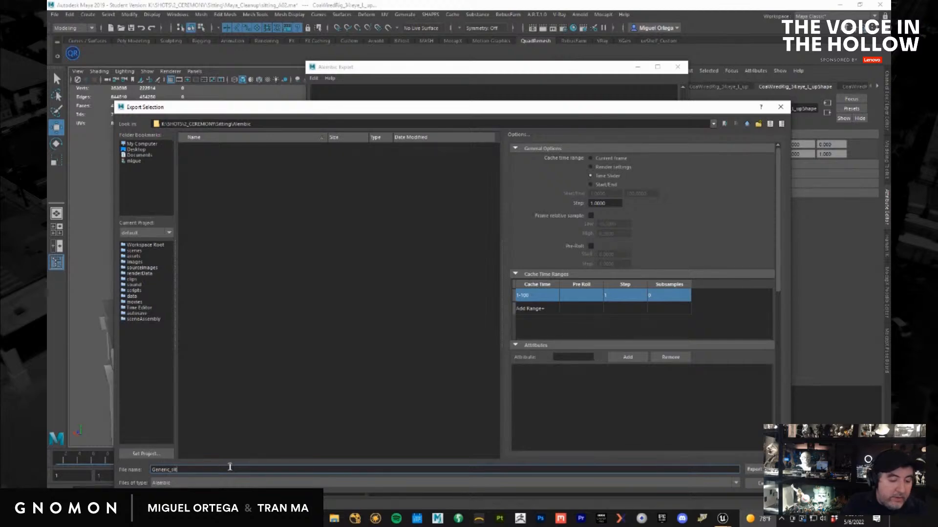
{"action": "type", "text": "tin"}
{"action": "key", "text": "Return"}
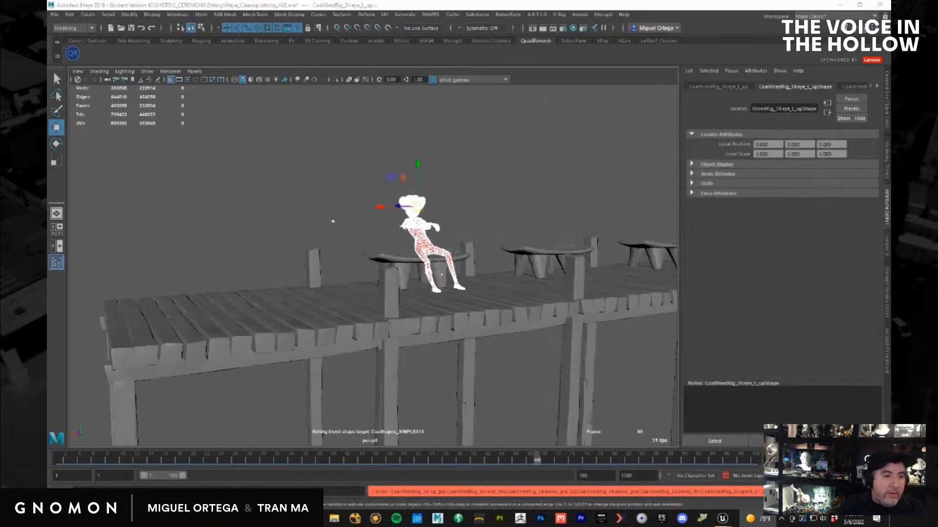
Clear the selection and limit the viewport display to polygon objects only
{"action": "left_click", "coordinate": [477, 203]}
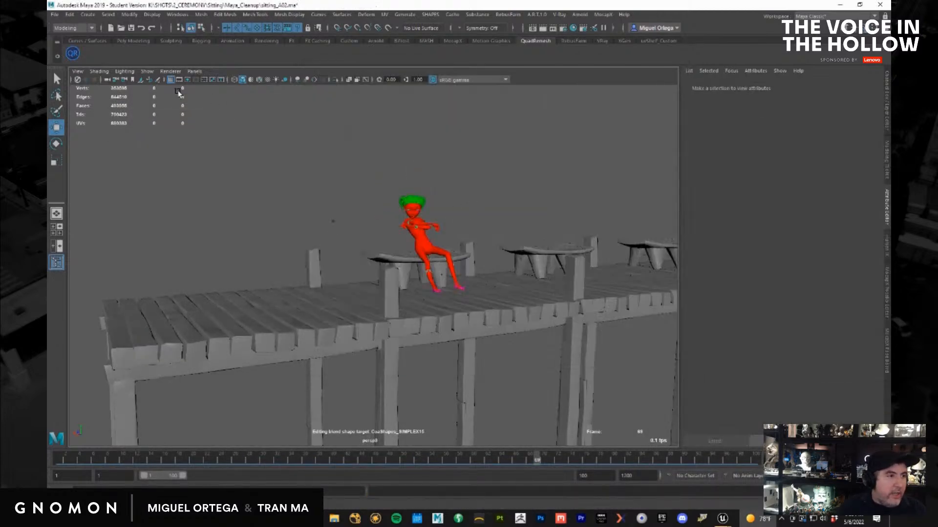
{"action": "left_click", "coordinate": [147, 71]}
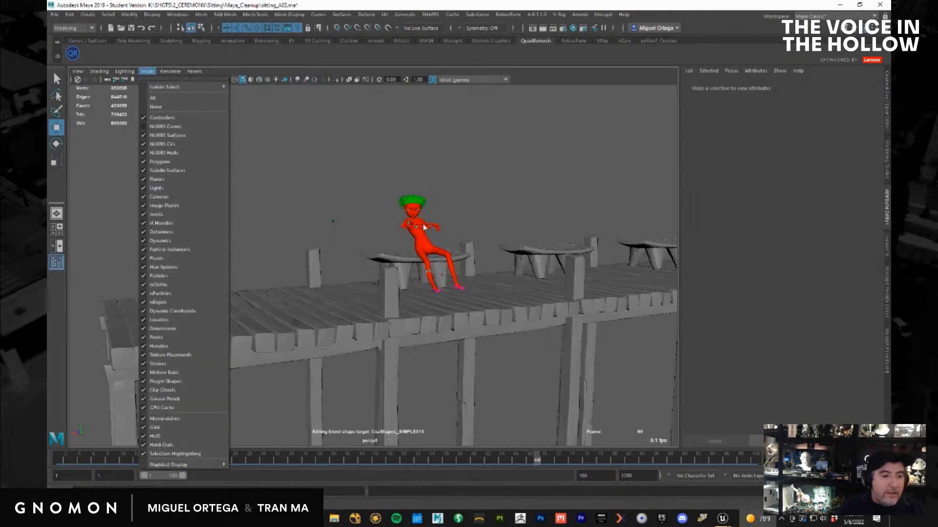
{"action": "left_click", "coordinate": [165, 107]}
{"action": "left_click", "coordinate": [147, 72]}
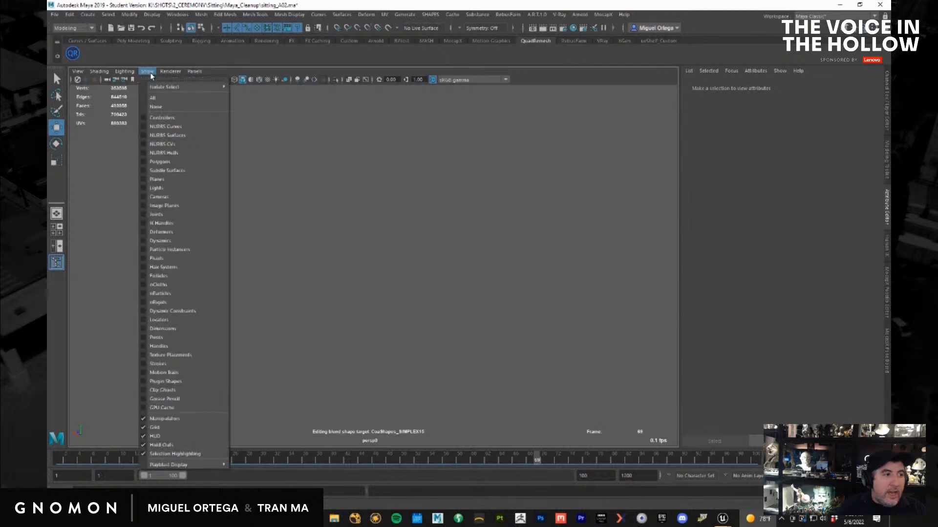
{"action": "left_click", "coordinate": [190, 162]}
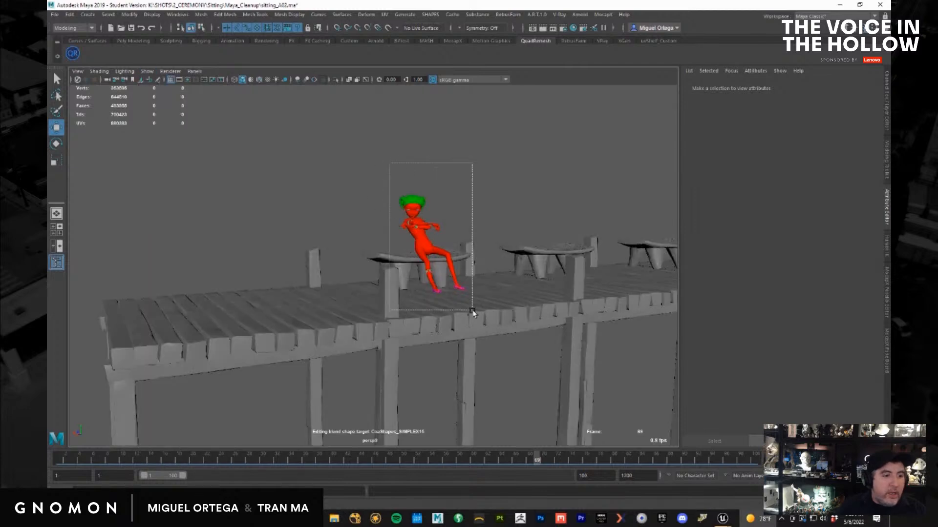
Select the character's meshes, including the hair, and export them to Alembic, replacing Generic_sittin.abc
{"action": "left_click", "coordinate": [504, 311]}
{"action": "left_click", "coordinate": [411, 203]}
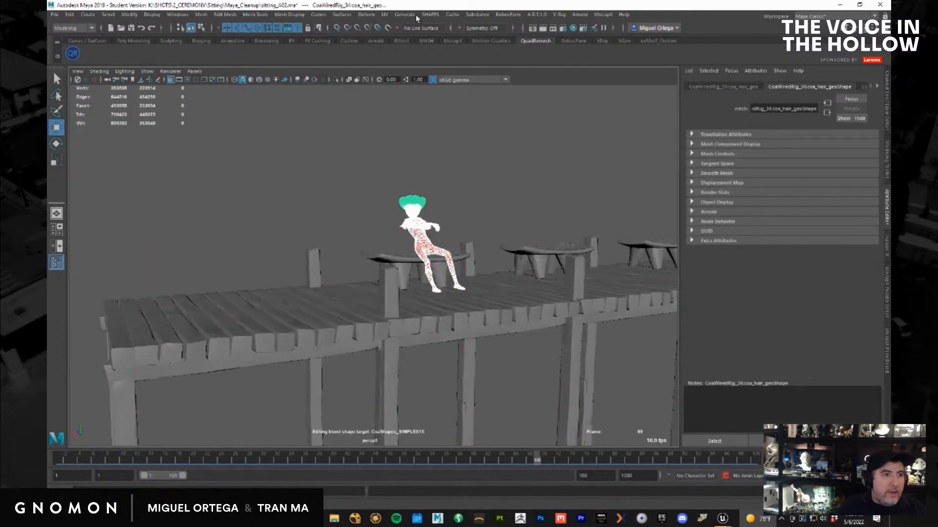
{"action": "left_click_drag", "start_coordinate": [889, 164], "coordinate": [497, 129]}
{"action": "left_click", "coordinate": [413, 427]}
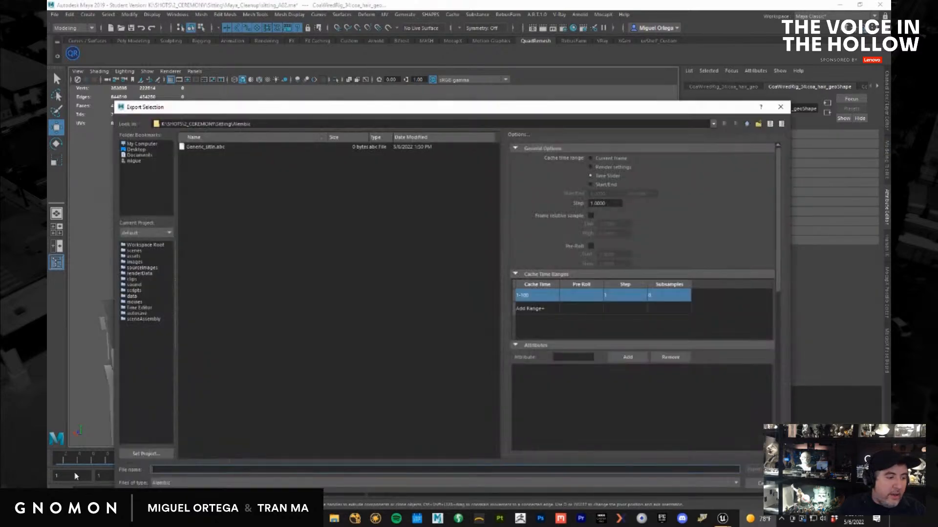
{"action": "double_click", "coordinate": [195, 147]}
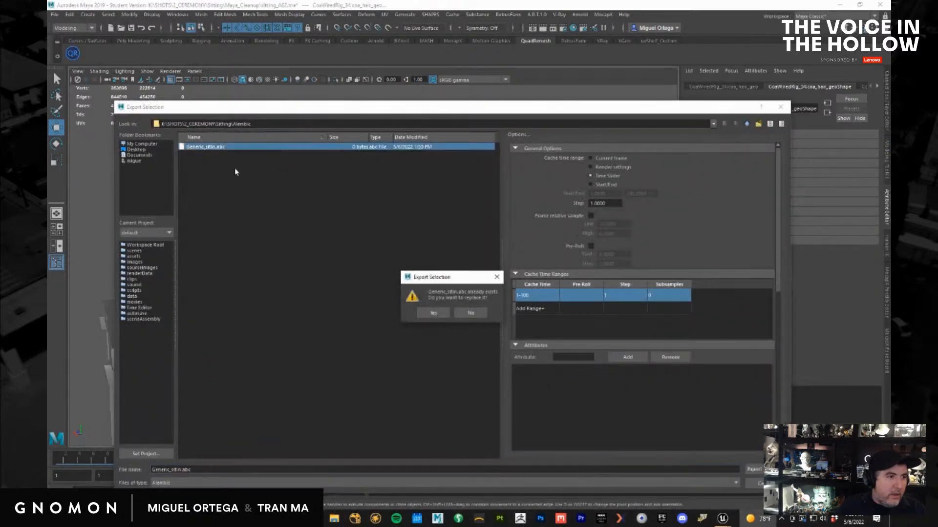
{"action": "left_click", "coordinate": [433, 313]}
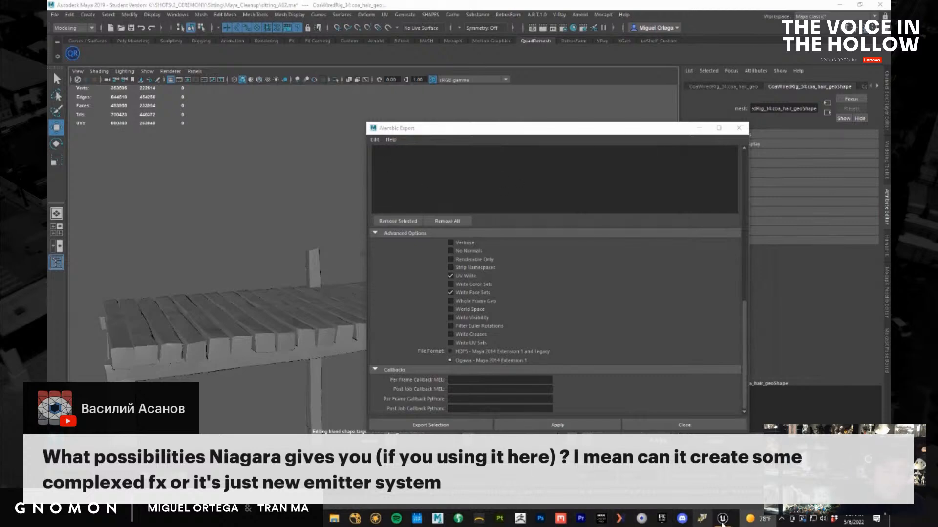
Switch to Unreal Engine to view the fire effects in the ceremonial hall and return to Maya
{"action": "left_click", "coordinate": [616, 476]}
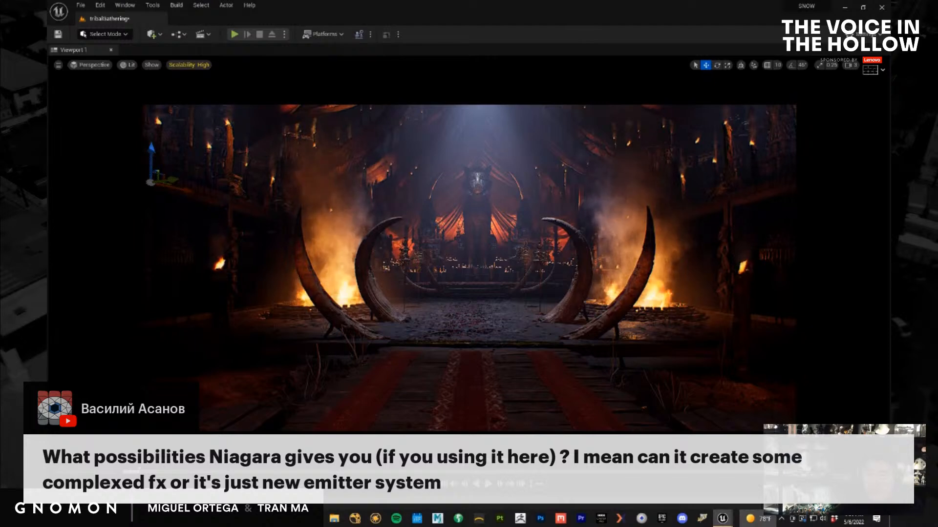
{"action": "key", "text": "ctrl+shift+p"}
{"action": "left_click", "coordinate": [842, 5]}
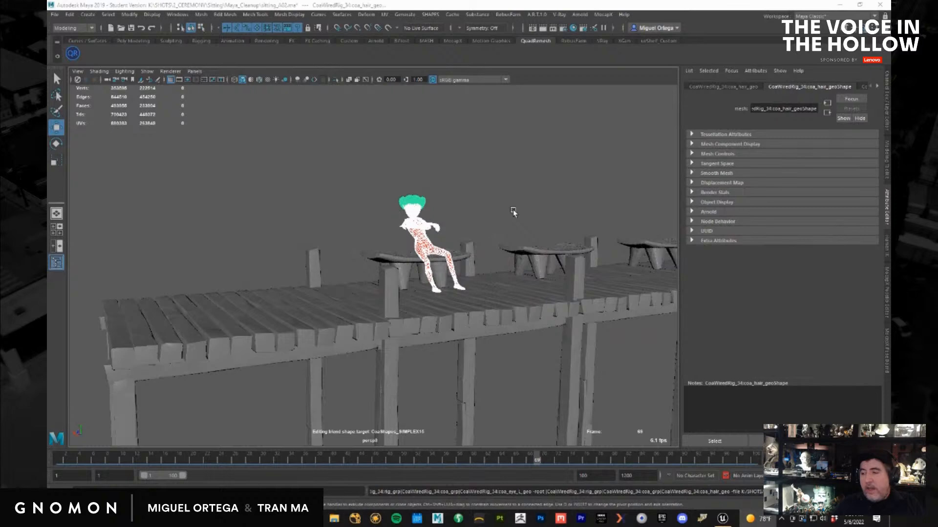
Deselect the character meshes in Maya and switch to Unreal Engine
{"action": "left_click", "coordinate": [469, 223]}
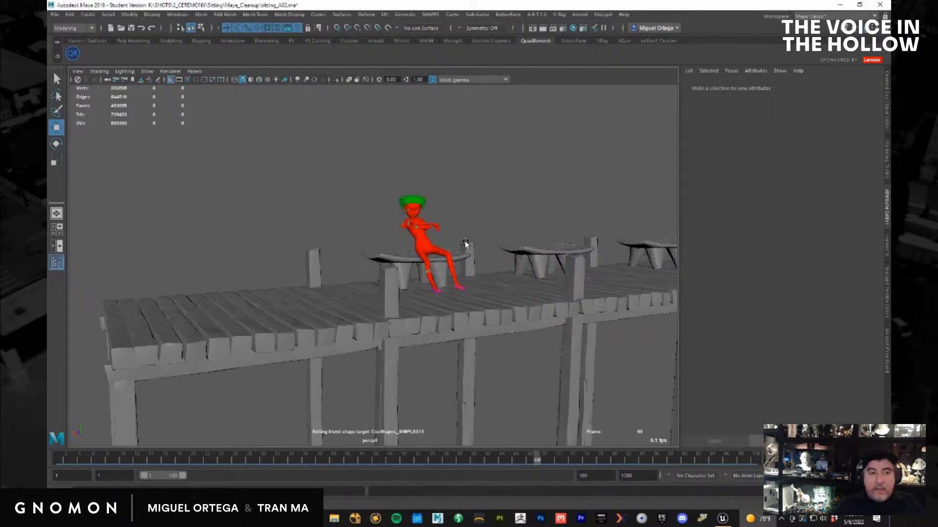
{"action": "left_click_drag", "start_coordinate": [465, 240], "coordinate": [465, 247], "text": "alt"}
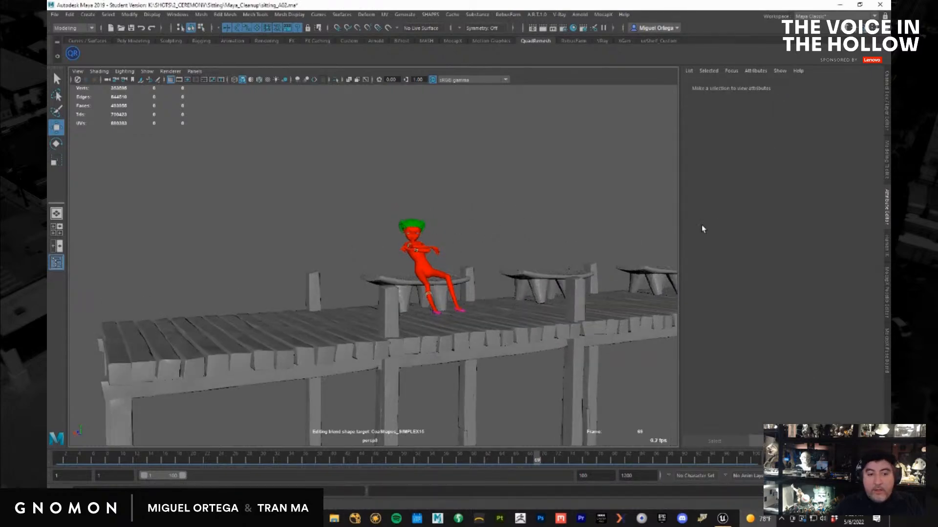
{"action": "left_click", "coordinate": [840, 5]}
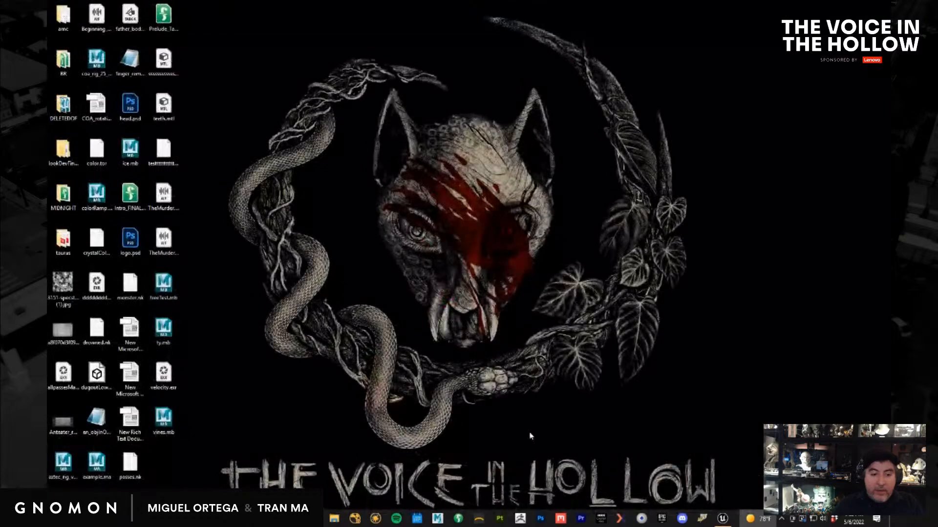
{"action": "left_click", "coordinate": [723, 518]}
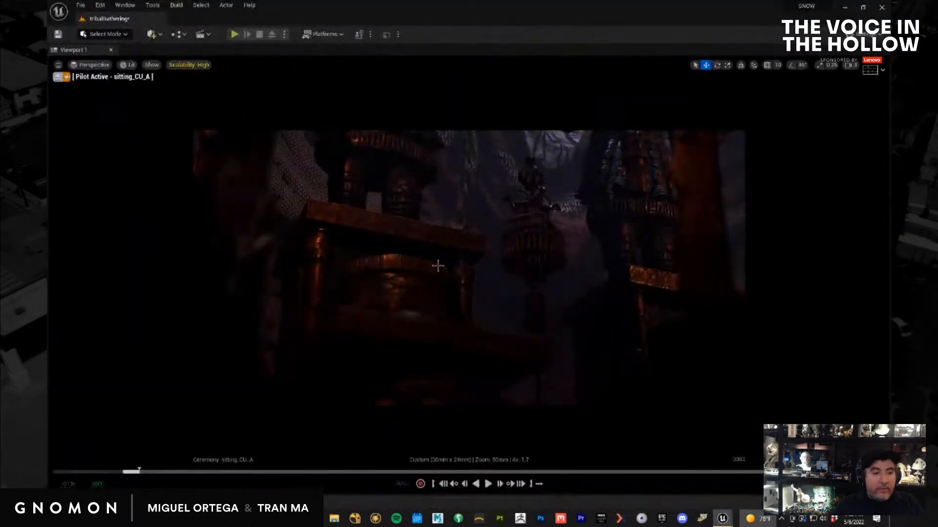
Browse the project content to the Ceremony folder inside sequences
{"action": "key", "text": "ctrl+space"}
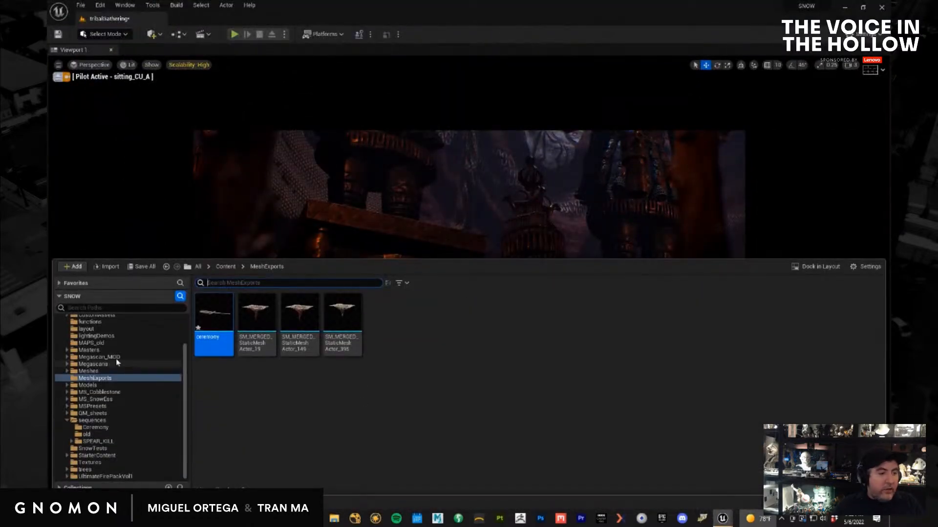
{"action": "left_click_drag", "start_coordinate": [185, 372], "coordinate": [182, 321]}
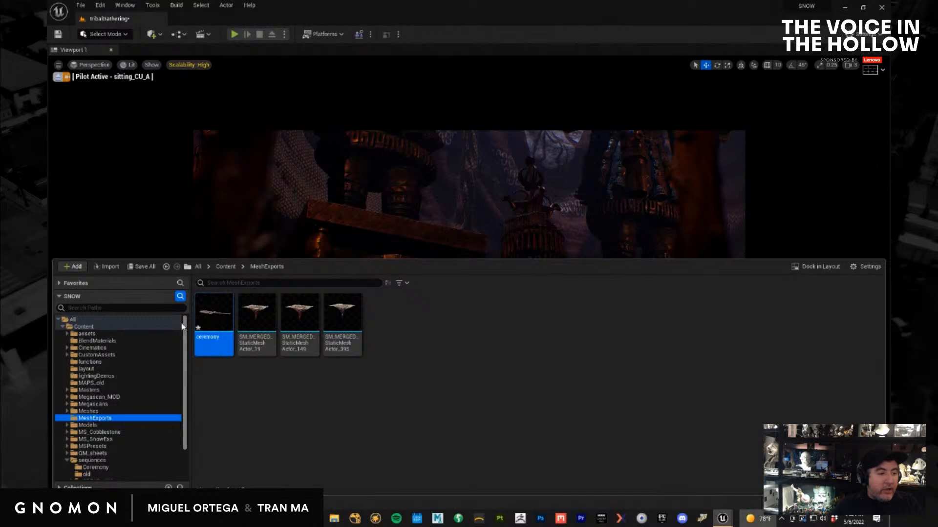
{"action": "left_click", "coordinate": [98, 327]}
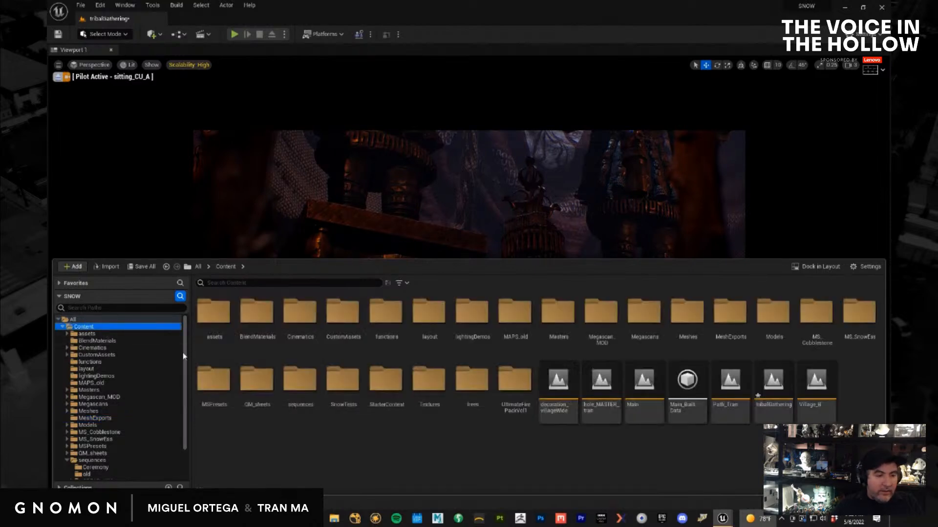
{"action": "left_click", "coordinate": [297, 386]}
{"action": "double_click", "coordinate": [297, 386]}
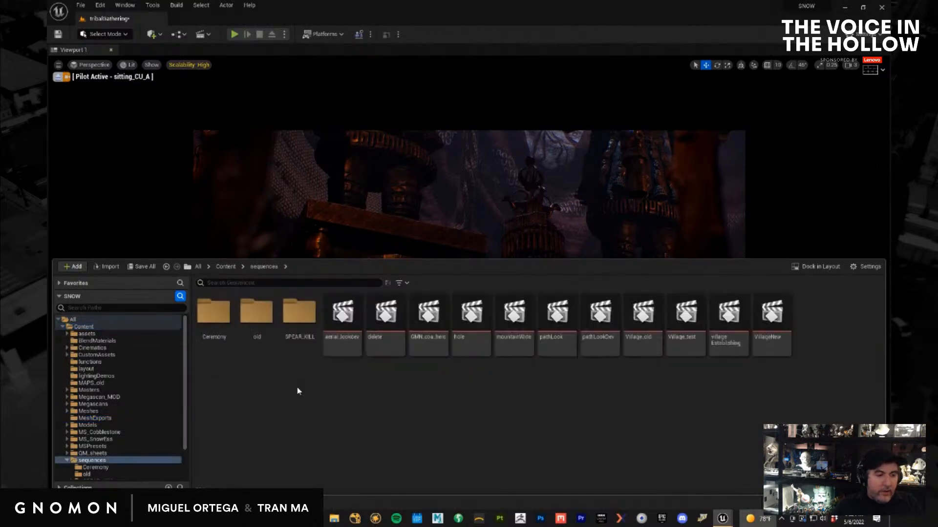
{"action": "double_click", "coordinate": [213, 316]}
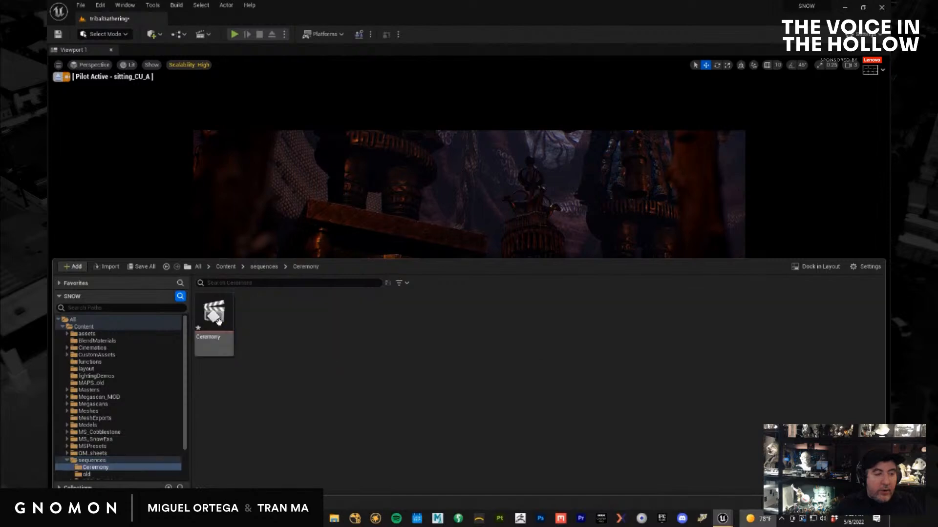
{"action": "right_click", "coordinate": [337, 377]}
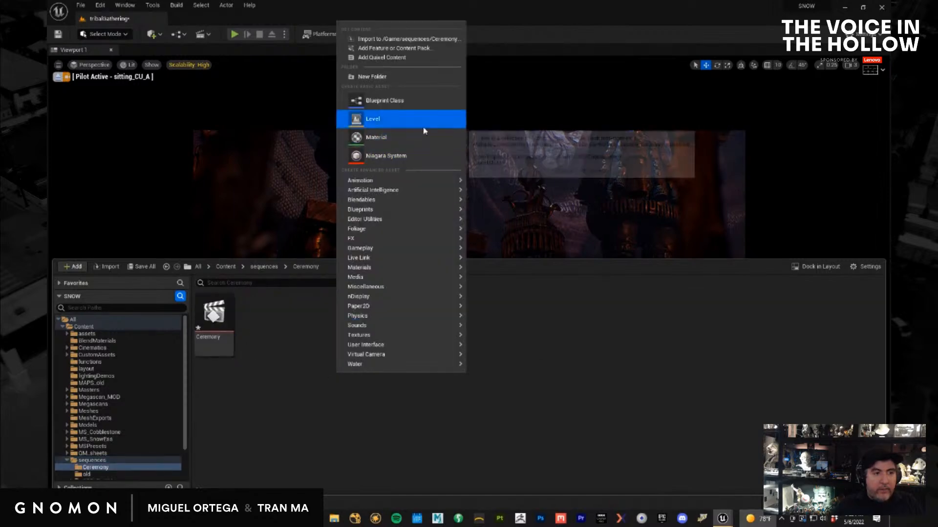
{"action": "left_click", "coordinate": [425, 78]}
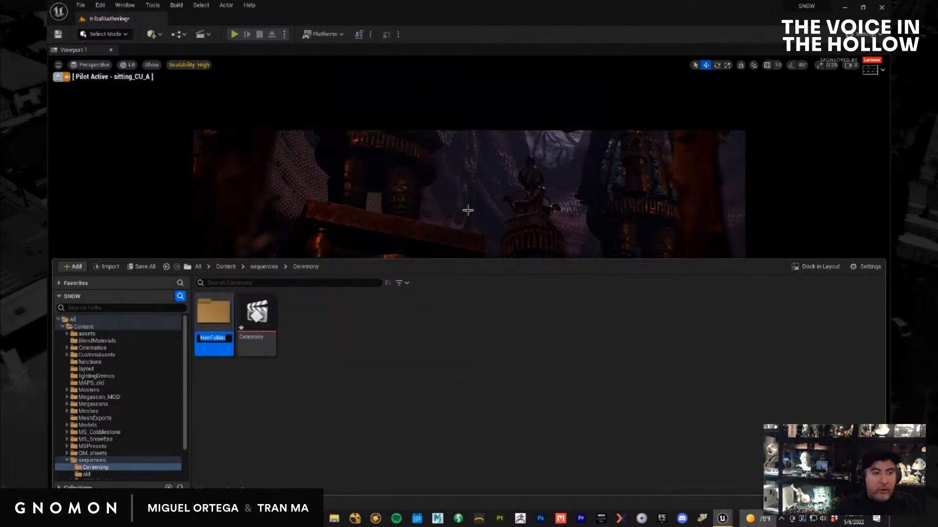
{"action": "left_click", "coordinate": [226, 394]}
{"action": "left_click", "coordinate": [212, 323]}
{"action": "key", "text": "Delete"}
{"action": "left_click", "coordinate": [231, 343]}
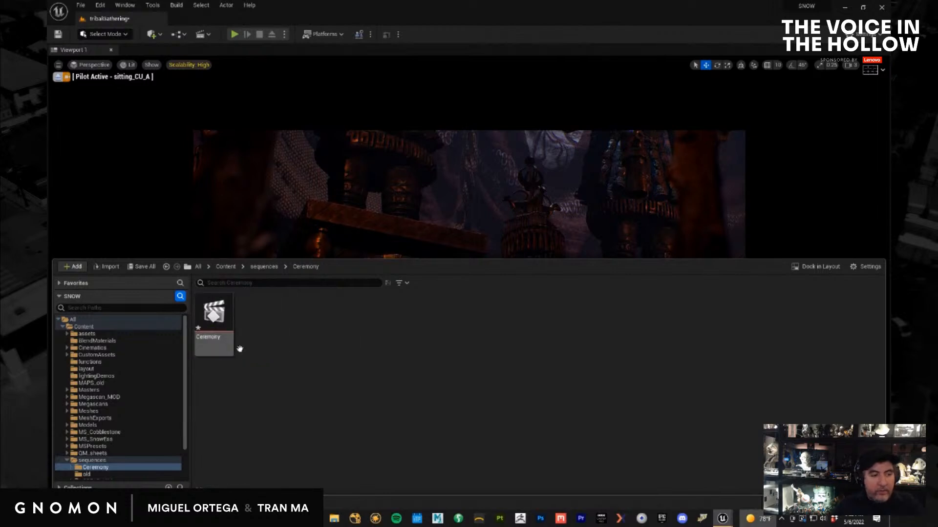
Create a Level Sequence named sitting_CU_A in the Ceremony folder and open it
{"action": "right_click", "coordinate": [280, 348]}
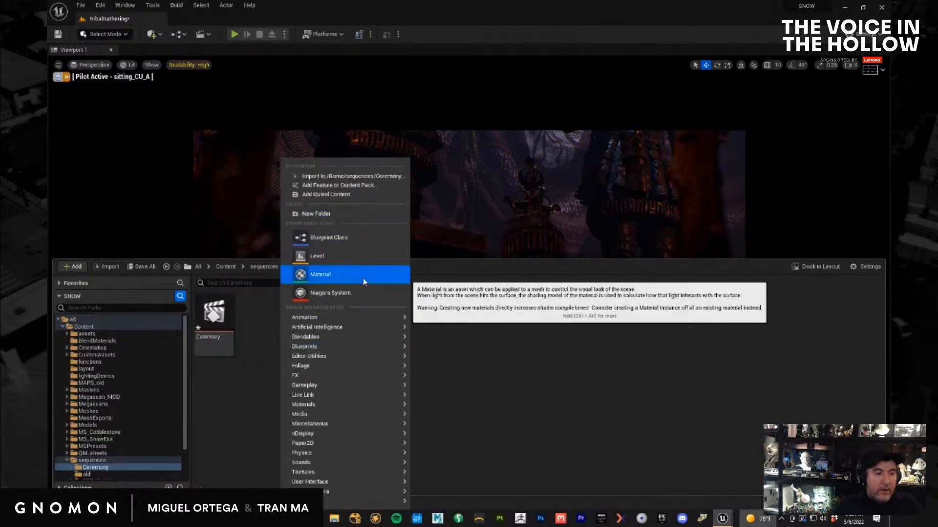
{"action": "mouse_move", "coordinate": [367, 319]}
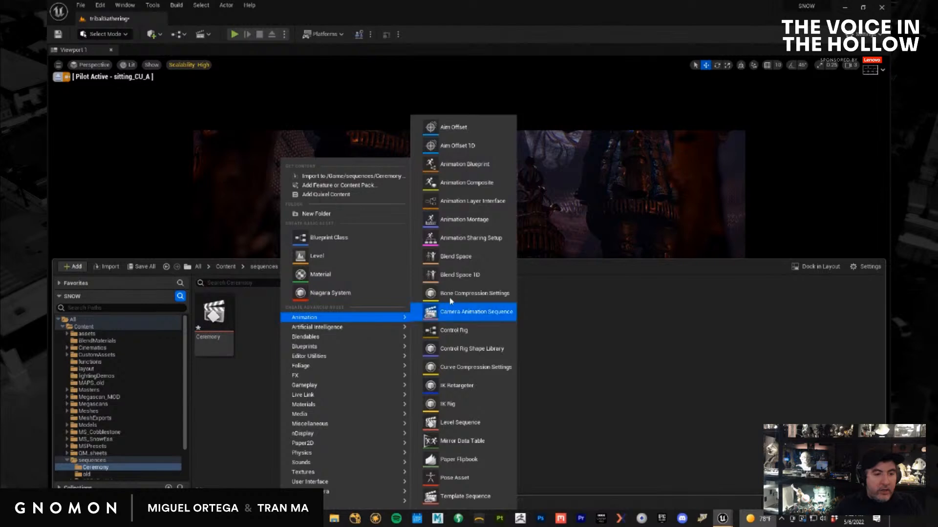
{"action": "left_click", "coordinate": [473, 424]}
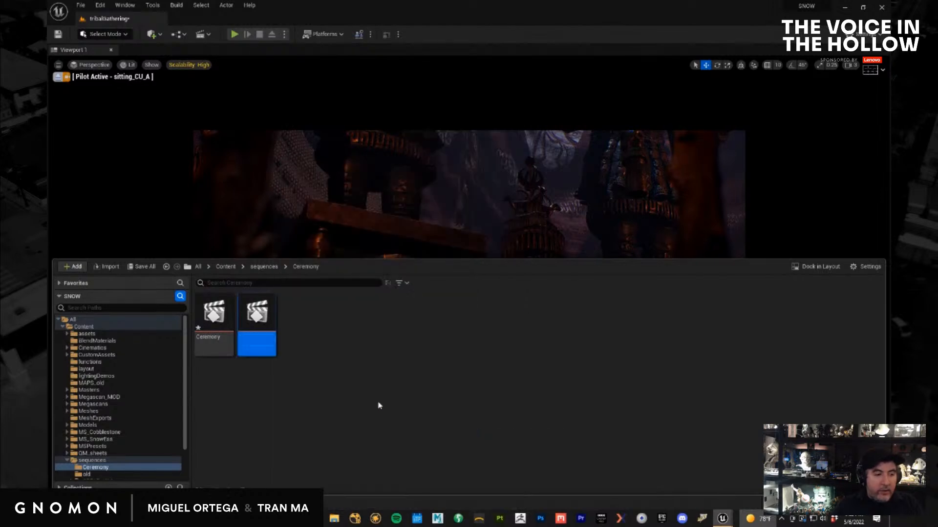
{"action": "type", "text": "sit"}
{"action": "type", "text": "ting_CU_A"}
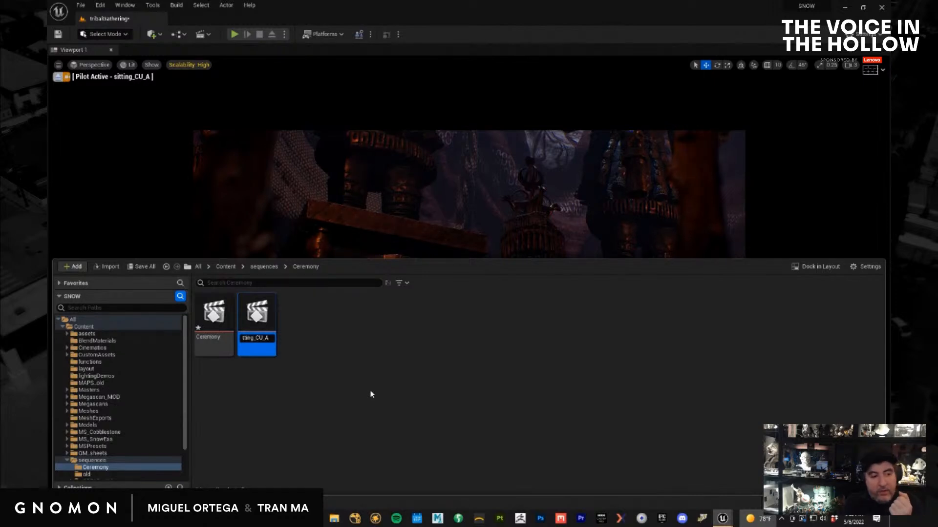
{"action": "key", "text": "Return"}
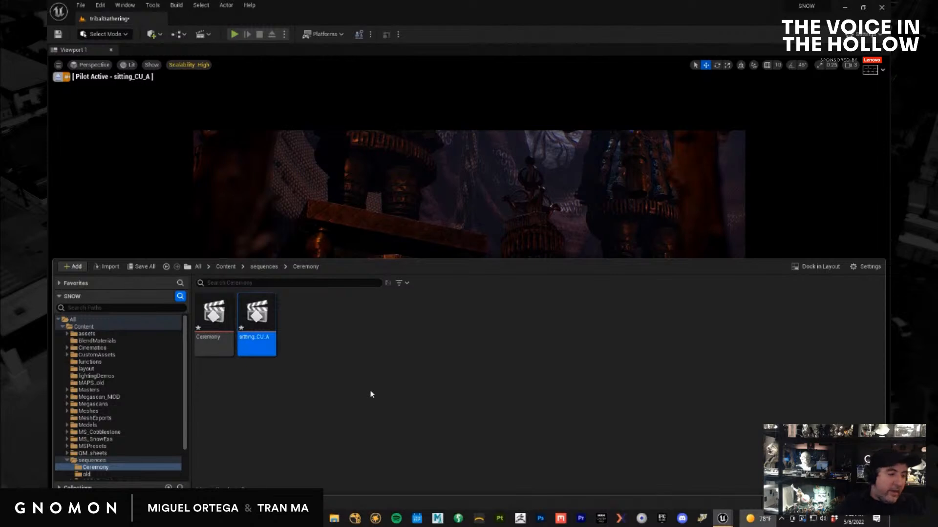
{"action": "double_click", "coordinate": [252, 320]}
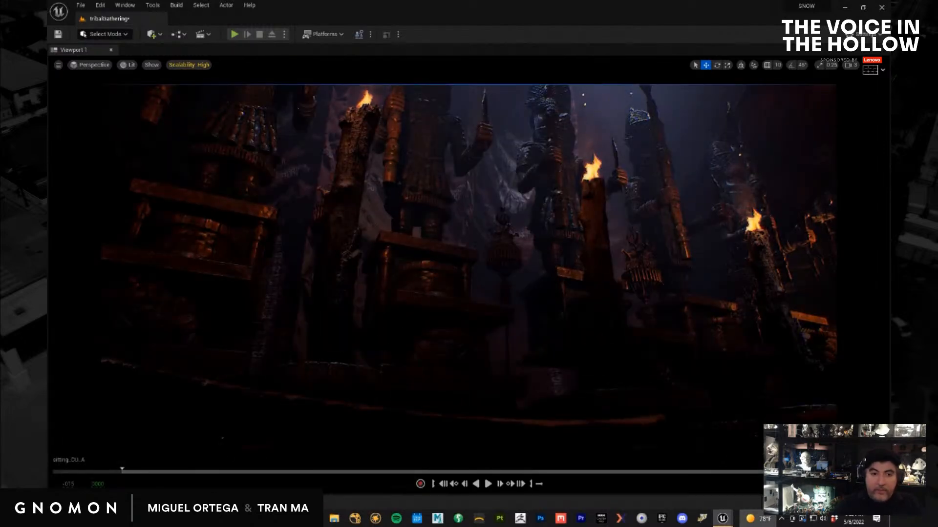
Open the Ceremony sequence and copy its sitting_CU_A camera
{"action": "left_click", "coordinate": [76, 503]}
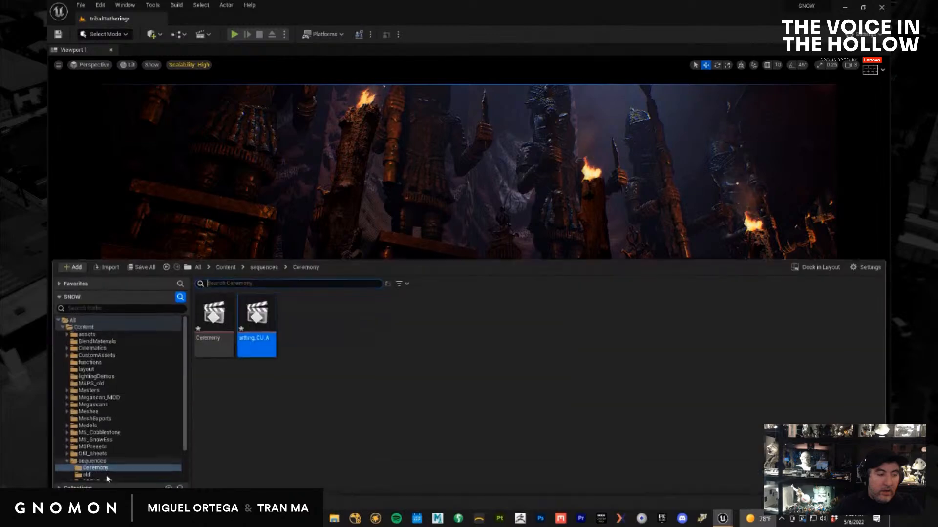
{"action": "left_click", "coordinate": [214, 314]}
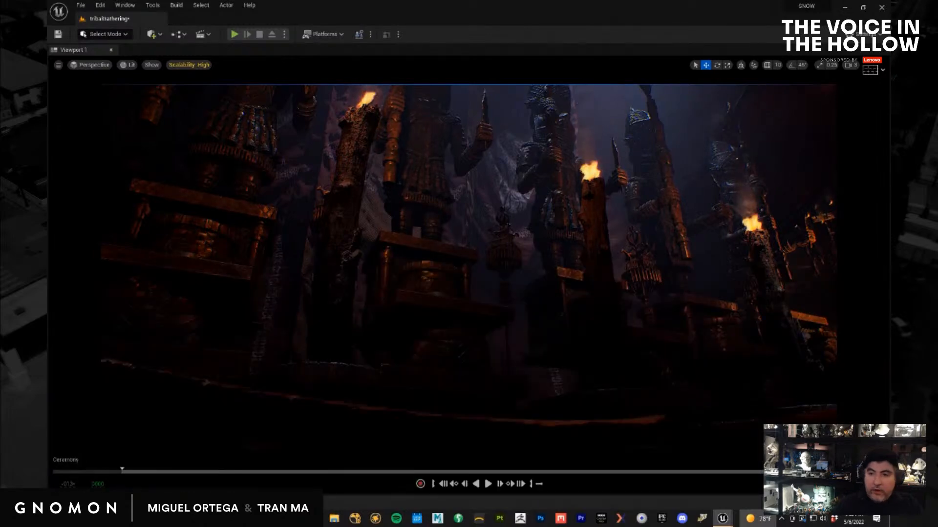
{"action": "left_click_drag", "start_coordinate": [480, 211], "coordinate": [349, 184]}
{"action": "scroll", "coordinate": [254, 361], "scroll_direction": "down", "scroll_amount": 5}
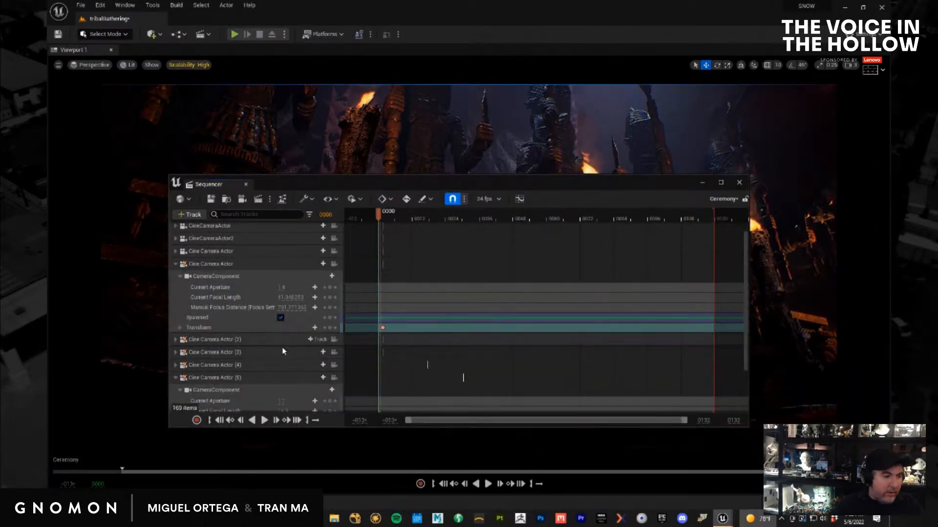
{"action": "left_click", "coordinate": [206, 393]}
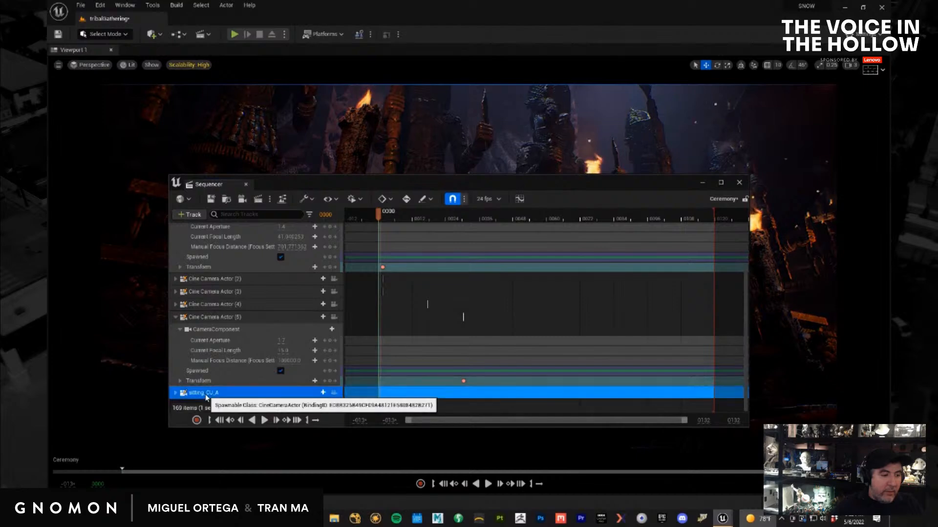
{"action": "right_click", "coordinate": [205, 393]}
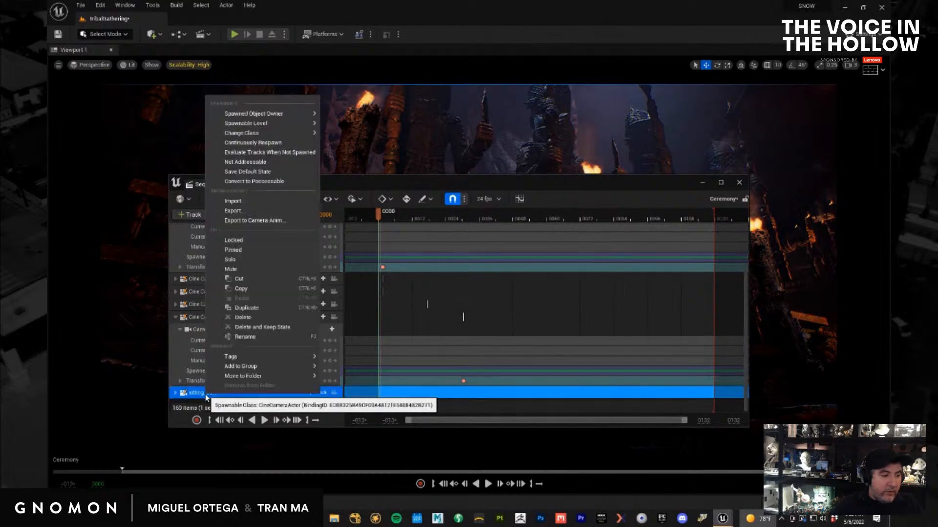
{"action": "left_click", "coordinate": [248, 287]}
Reopen the sitting_CU_A sequence from the Ceremony folder, with the Sequencer window moved clear of the assets
{"action": "left_click", "coordinate": [77, 497]}
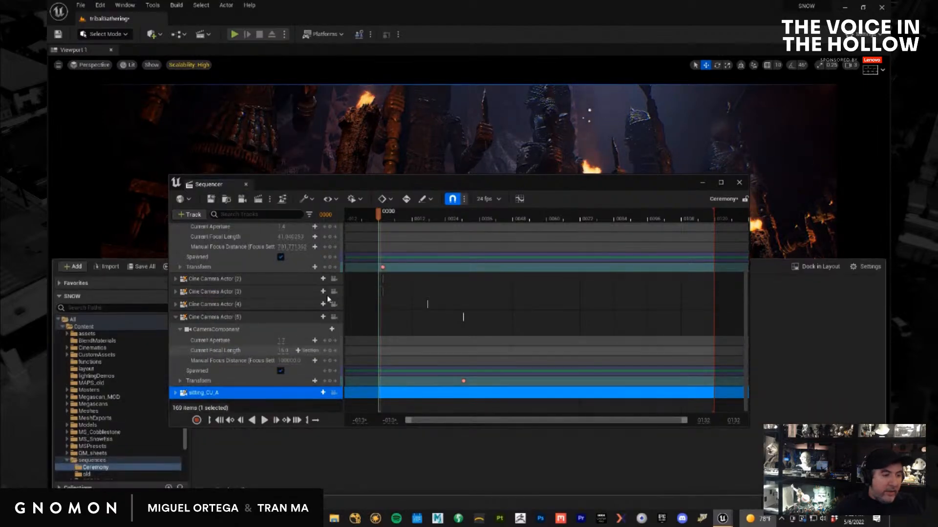
{"action": "left_click_drag", "start_coordinate": [662, 184], "coordinate": [737, 90]}
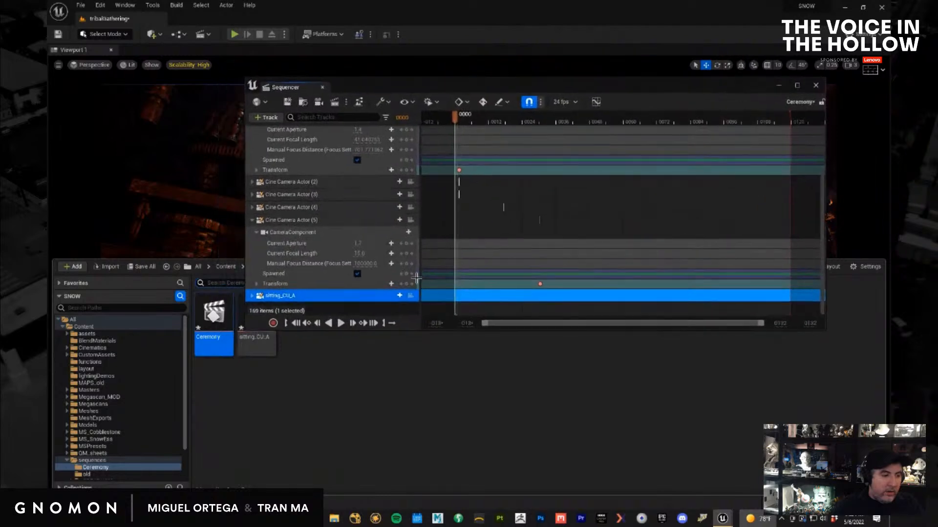
{"action": "double_click", "coordinate": [256, 344]}
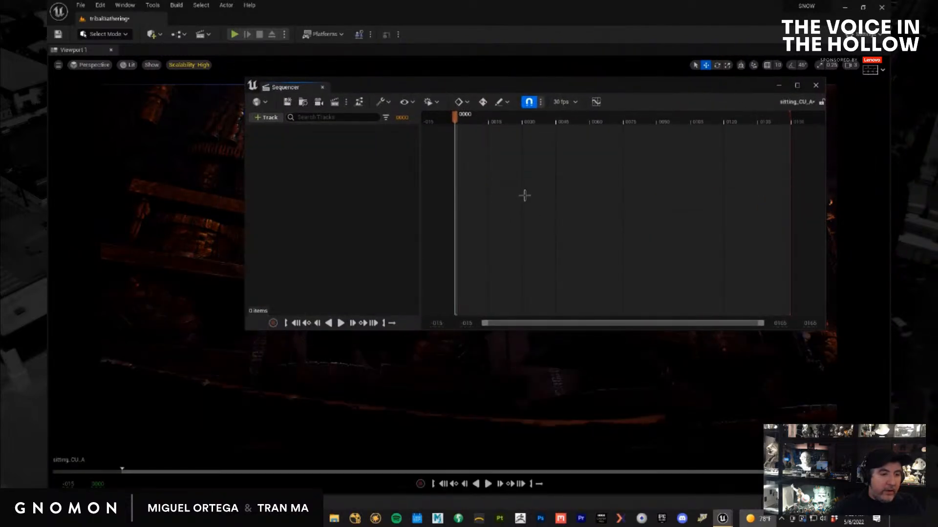
Paste the copied camera into the empty sitting_CU_A sequence and look through it in the viewport
{"action": "right_click", "coordinate": [379, 178]}
{"action": "left_click", "coordinate": [369, 169]}
{"action": "left_click", "coordinate": [100, 5]}
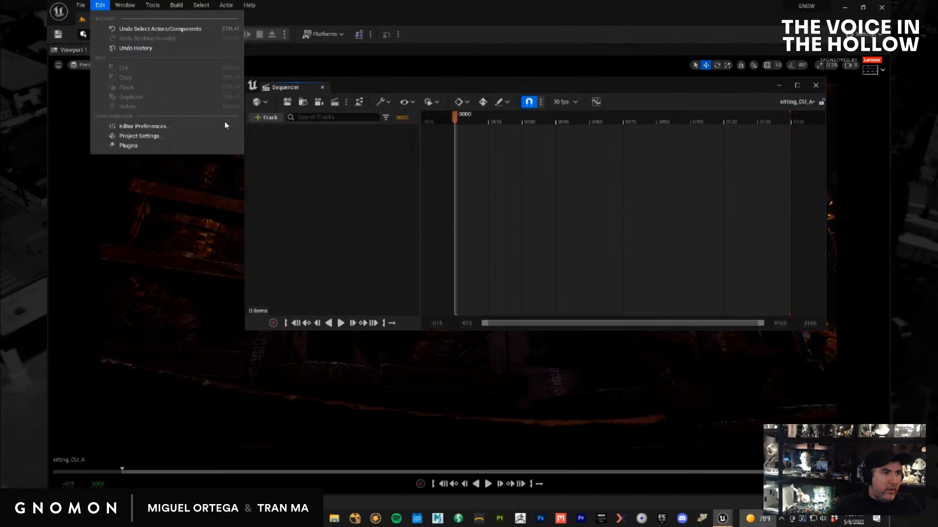
{"action": "left_click", "coordinate": [332, 183]}
{"action": "right_click", "coordinate": [333, 183]}
{"action": "left_click", "coordinate": [308, 178]}
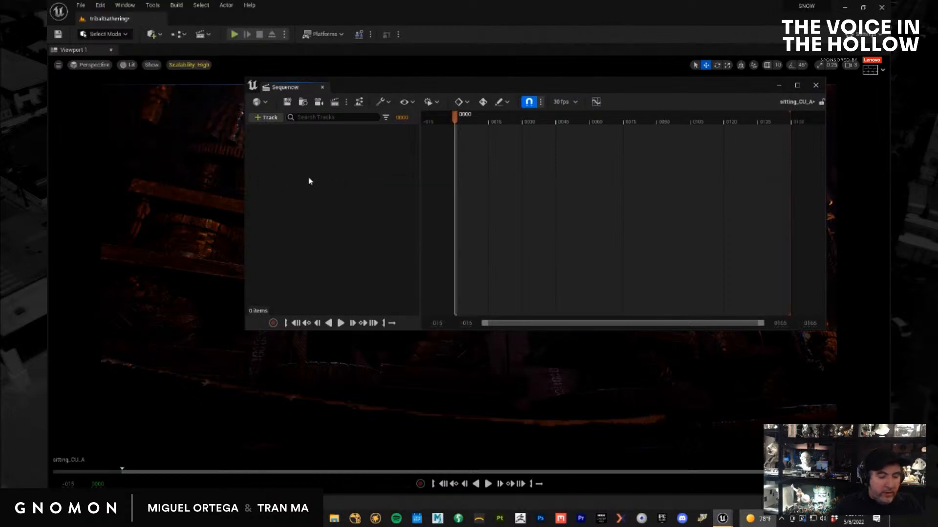
{"action": "key", "text": "ctrl+v"}
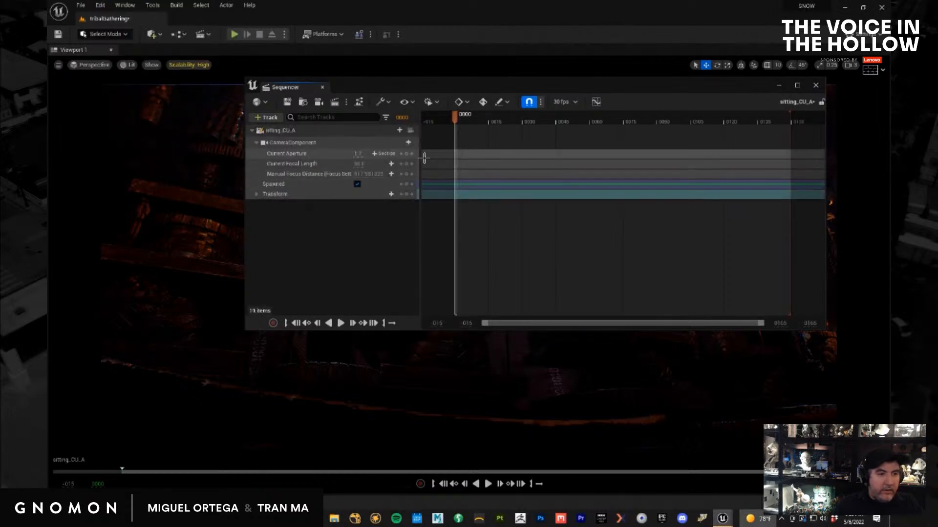
{"action": "left_click", "coordinate": [411, 130]}
{"action": "left_click_drag", "start_coordinate": [441, 87], "coordinate": [491, 128]}
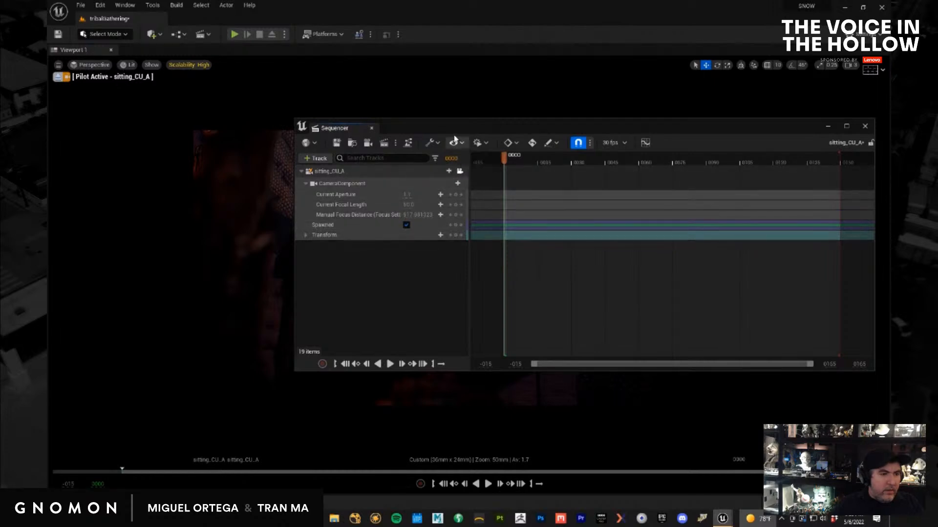
Create a folder named ALEMBIC inside the Ceremony sequences folder and open it
{"action": "left_click_drag", "start_coordinate": [453, 131], "coordinate": [890, 131]}
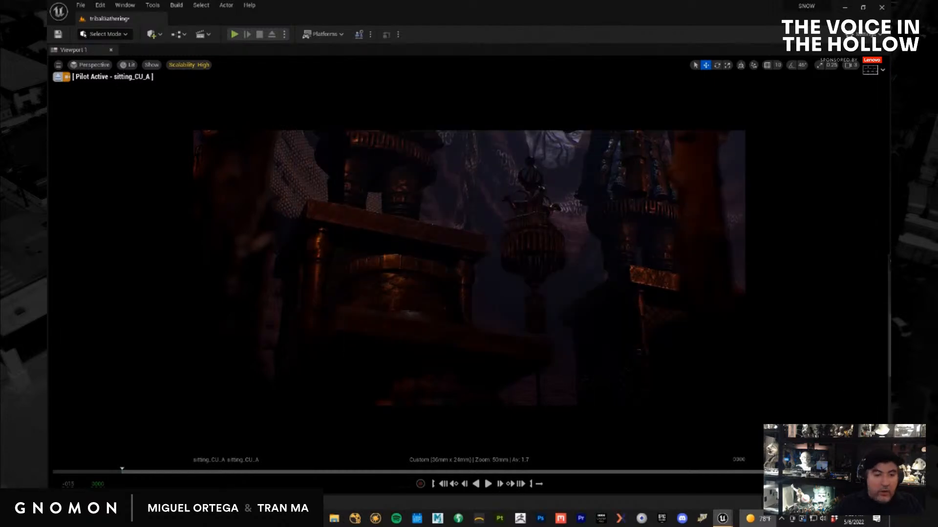
{"action": "key", "text": "ctrl+space"}
{"action": "right_click", "coordinate": [325, 382]}
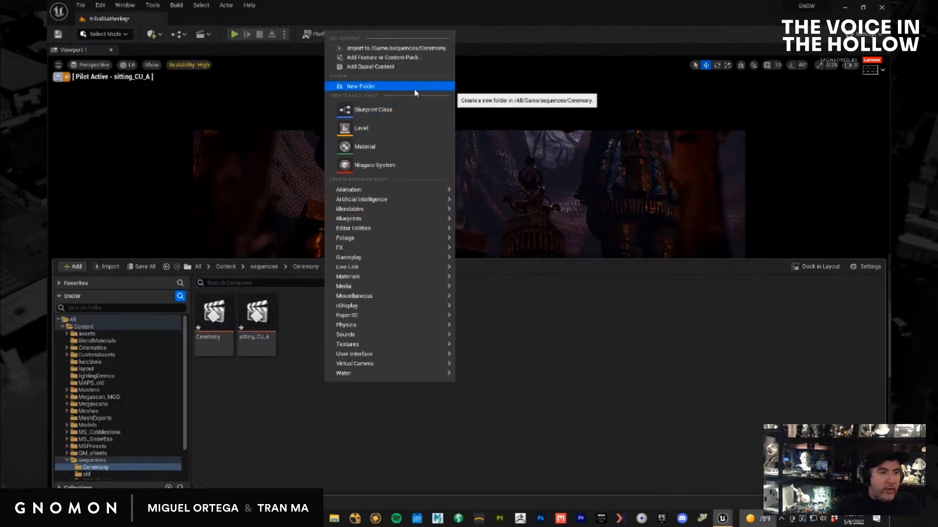
{"action": "left_click", "coordinate": [414, 87]}
{"action": "type", "text": "ALEMBIC"}
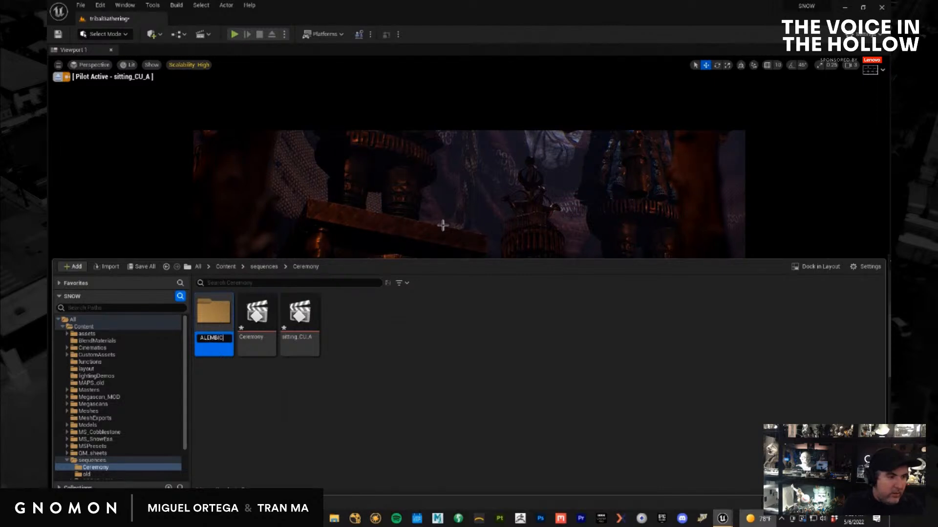
{"action": "key", "text": "Return"}
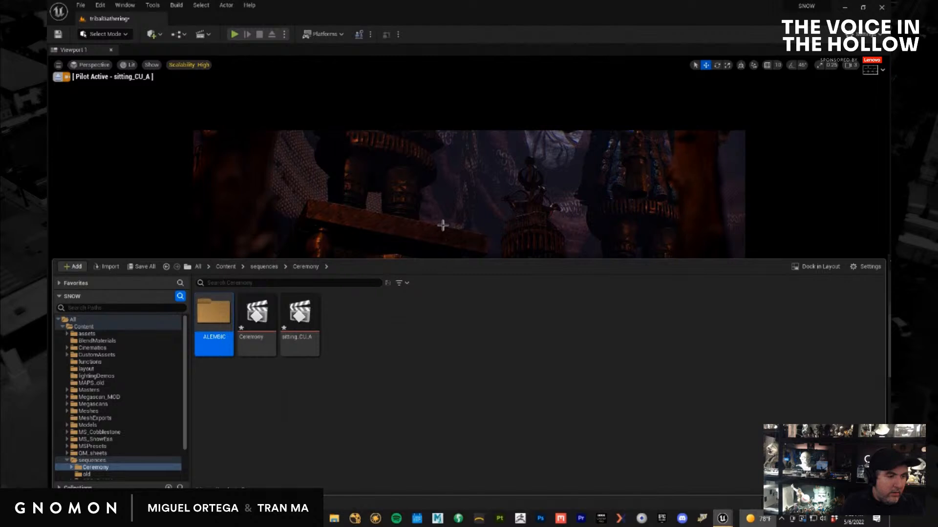
{"action": "key", "text": "Return"}
Create a subfolder named sitting_CU_A inside the ALEMBIC folder and open it
{"action": "right_click", "coordinate": [444, 377]}
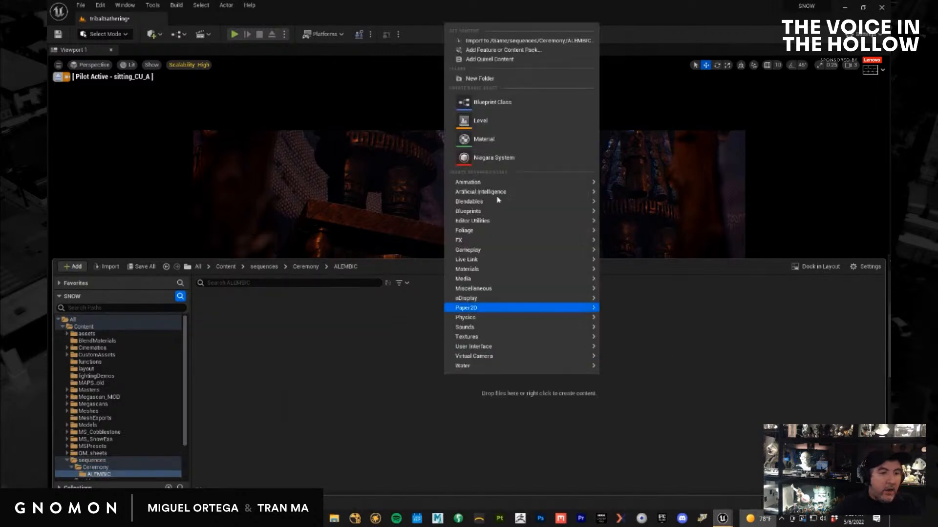
{"action": "left_click", "coordinate": [531, 81]}
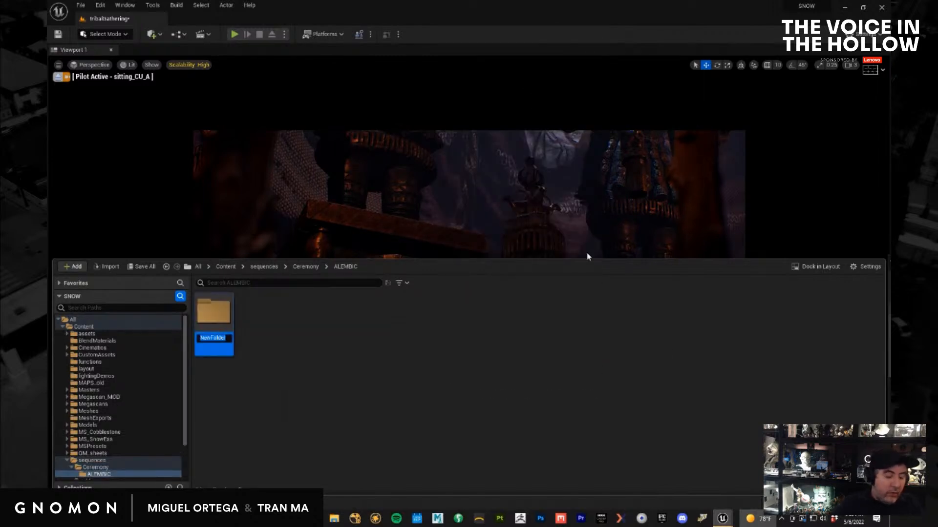
{"action": "type", "text": "sitti"}
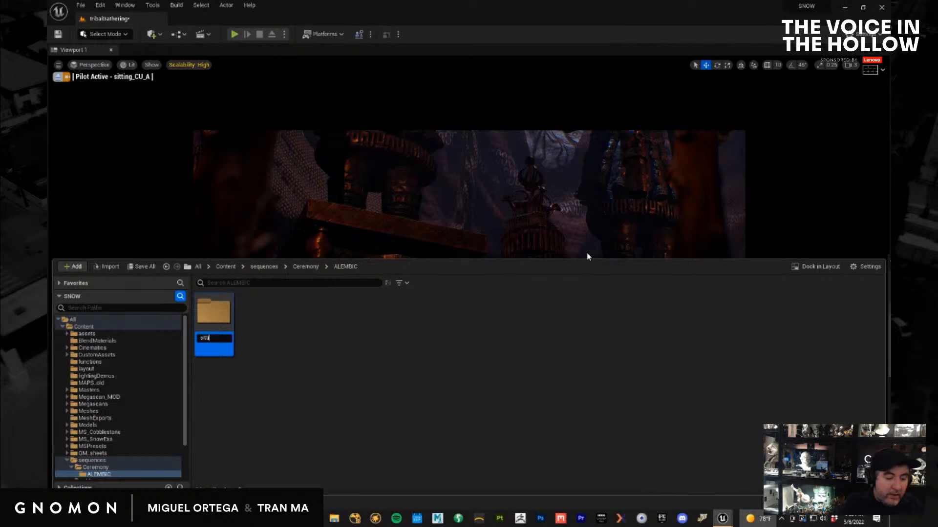
{"action": "type", "text": "ng_CU_A"}
{"action": "key", "text": "Return"}
{"action": "key", "text": "Return"}
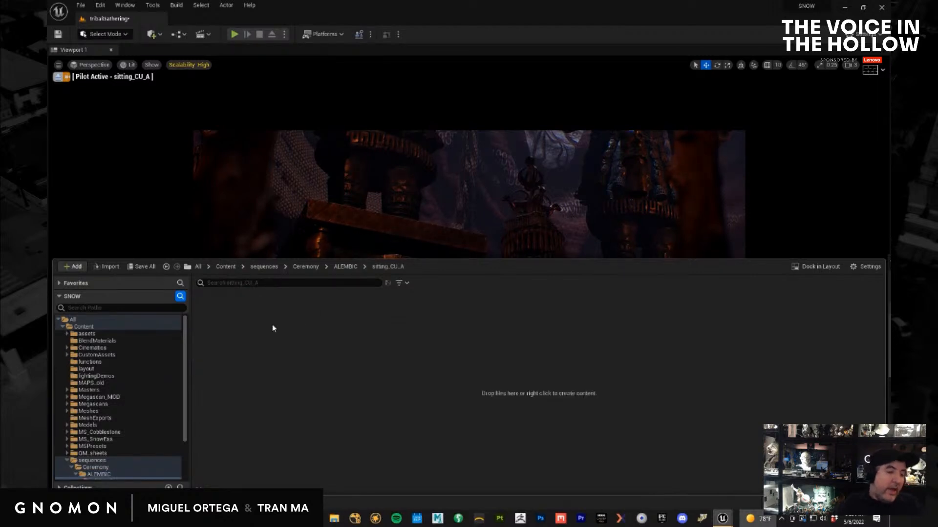
Start an import into the sitting_CU_A folder and browse to the 2_CEREMONY folder under SHOTS
{"action": "right_click", "coordinate": [283, 387]}
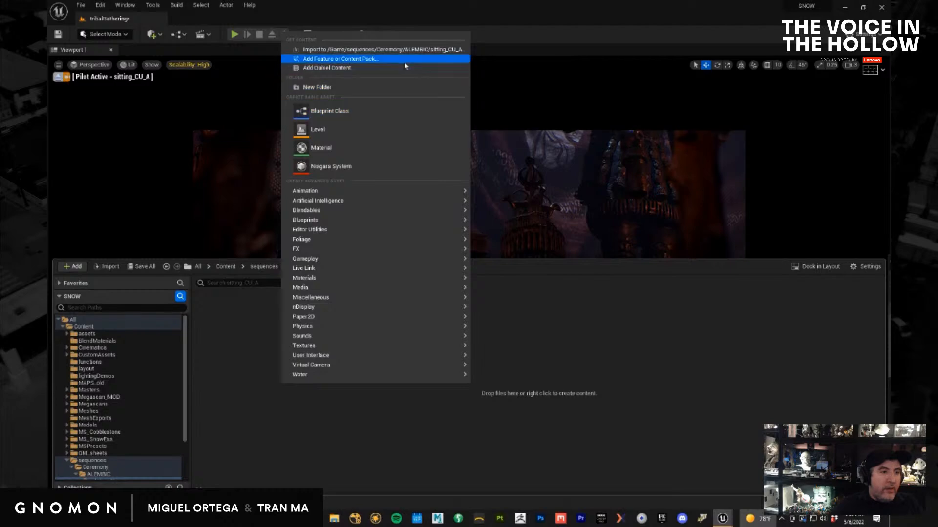
{"action": "left_click", "coordinate": [386, 49]}
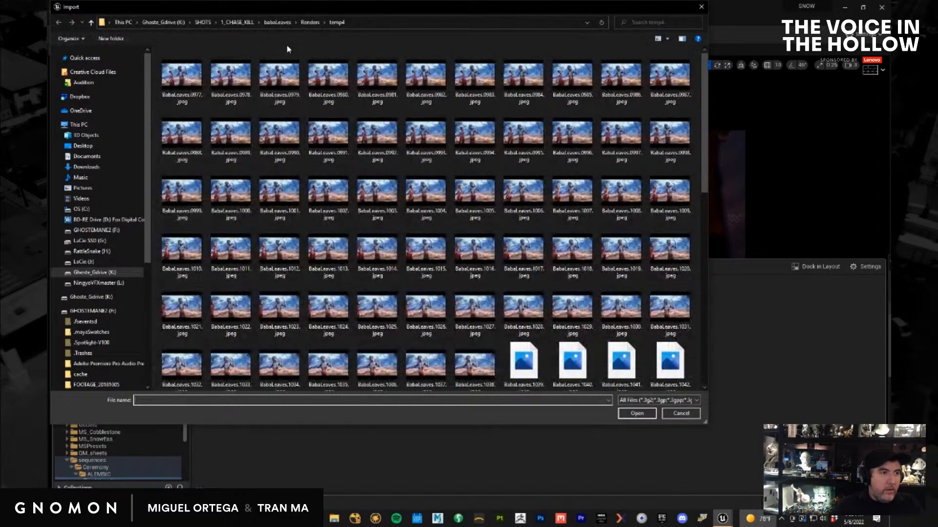
{"action": "left_click", "coordinate": [201, 22]}
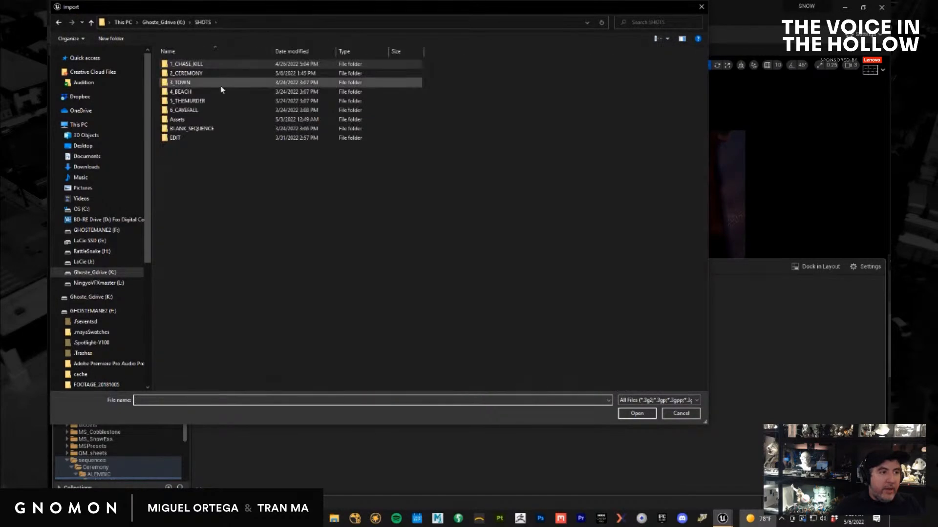
{"action": "double_click", "coordinate": [185, 73]}
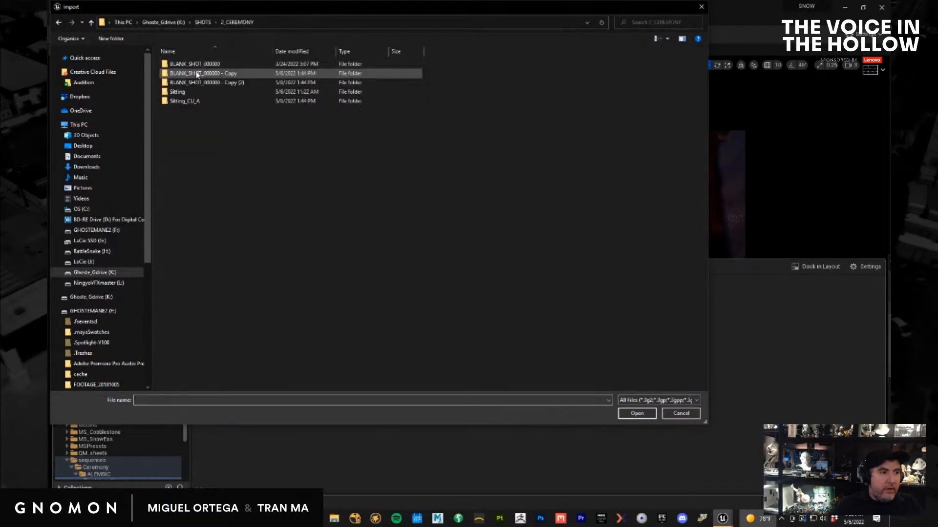
{"action": "double_click", "coordinate": [180, 101]}
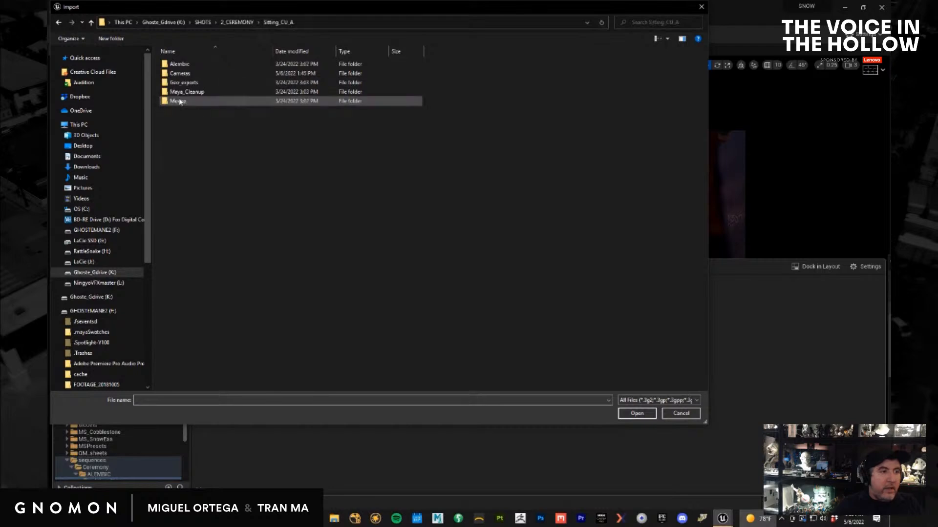
{"action": "double_click", "coordinate": [178, 65]}
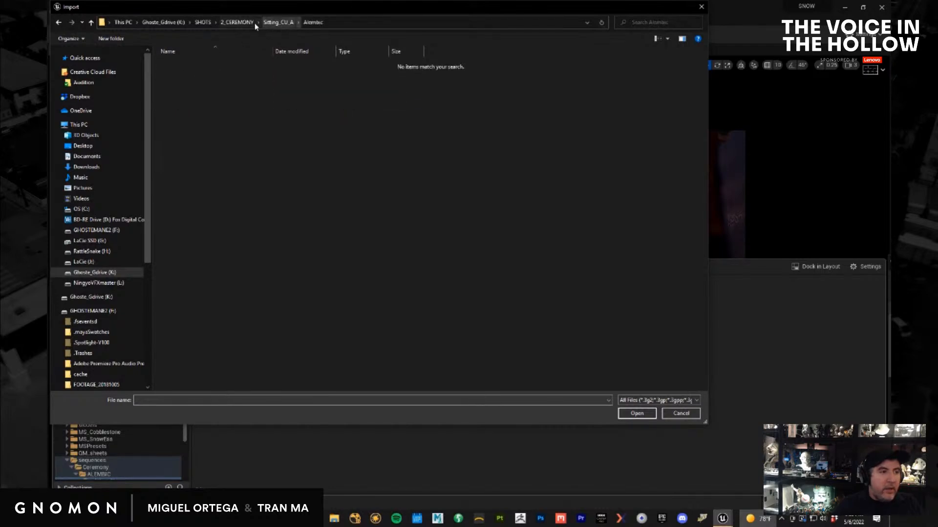
{"action": "left_click", "coordinate": [237, 22]}
Choose Generic_sitIn.abc from the Sitting shot's Alembic folder as the file to import
{"action": "double_click", "coordinate": [178, 92]}
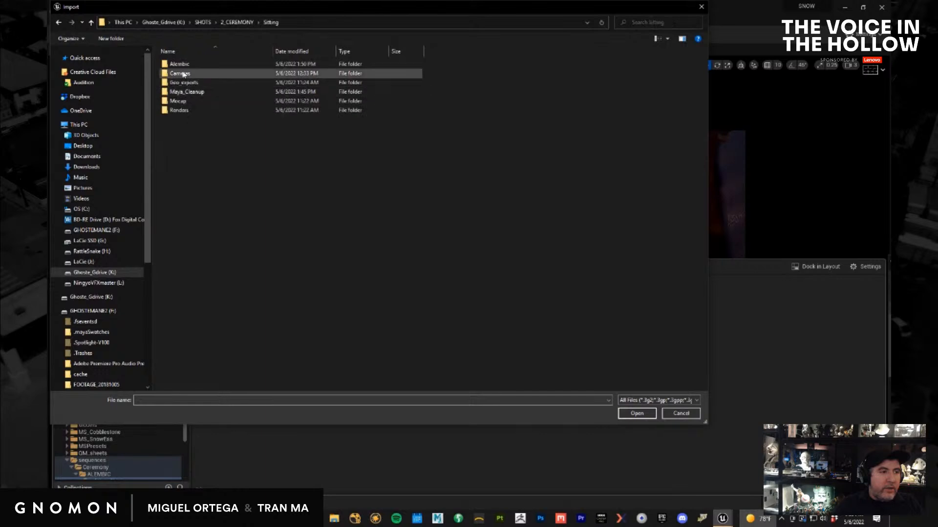
{"action": "double_click", "coordinate": [178, 64]}
{"action": "double_click", "coordinate": [181, 64]}
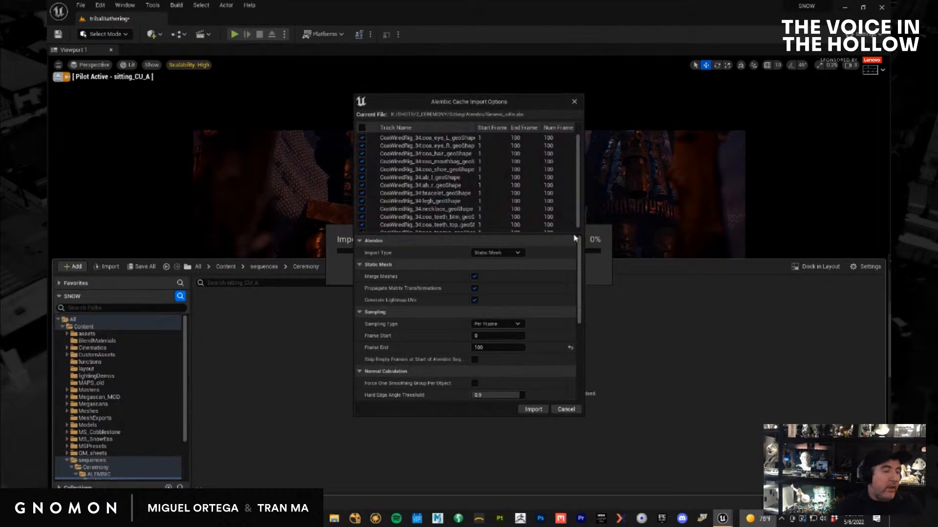
Set the Alembic import type to Skeletal, with Merge Meshes enabled and Base Calculation Type at No Compression
{"action": "left_click", "coordinate": [514, 253]}
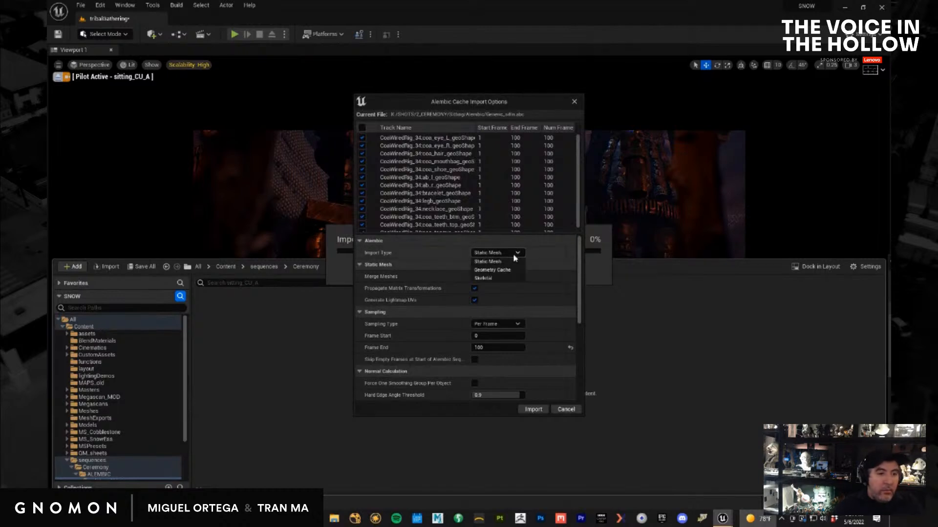
{"action": "left_click", "coordinate": [494, 271]}
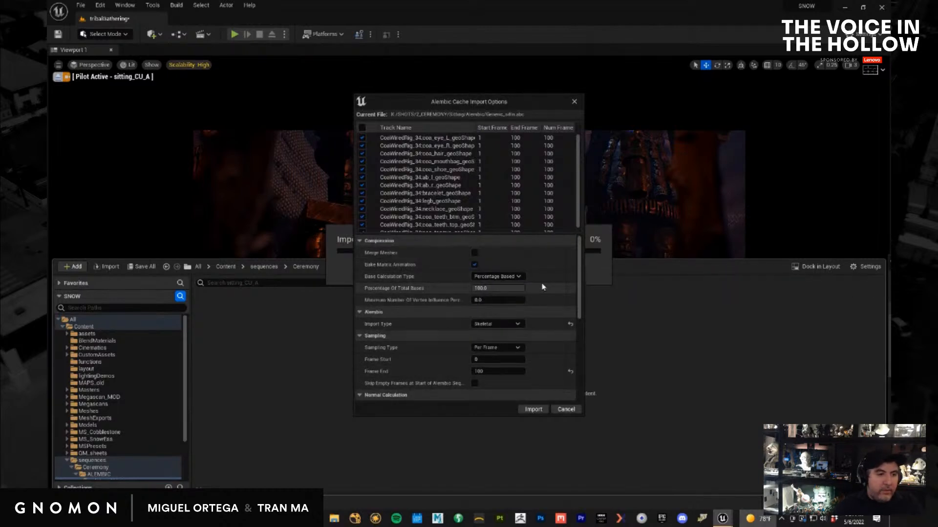
{"action": "left_click", "coordinate": [474, 253]}
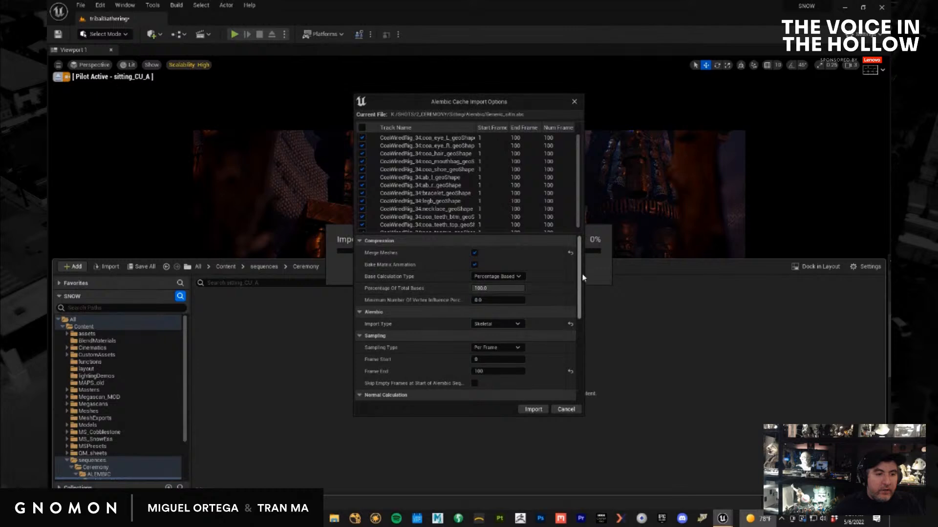
{"action": "left_click", "coordinate": [513, 278]}
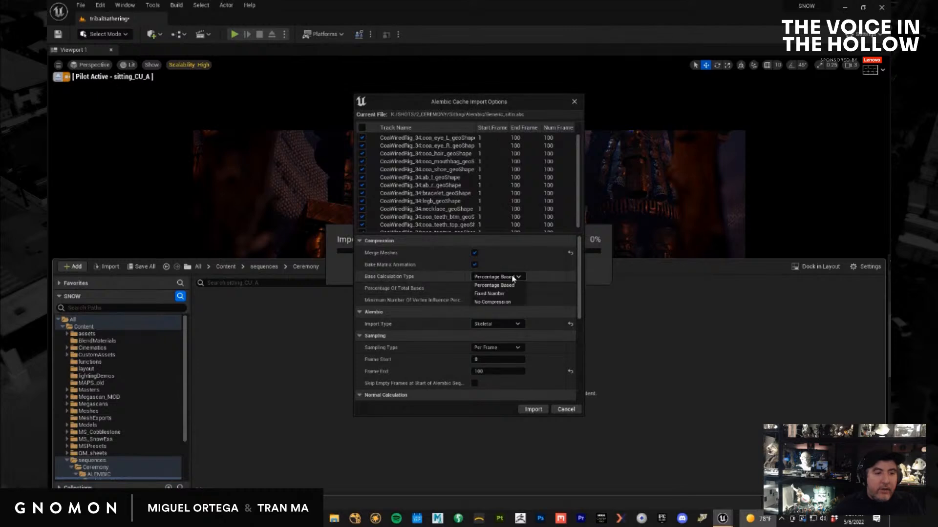
{"action": "left_click", "coordinate": [503, 296]}
Enable skipping empty frames at the start of the Alembic sequence and turn on Find Materials
{"action": "left_click_drag", "start_coordinate": [580, 277], "coordinate": [579, 292]}
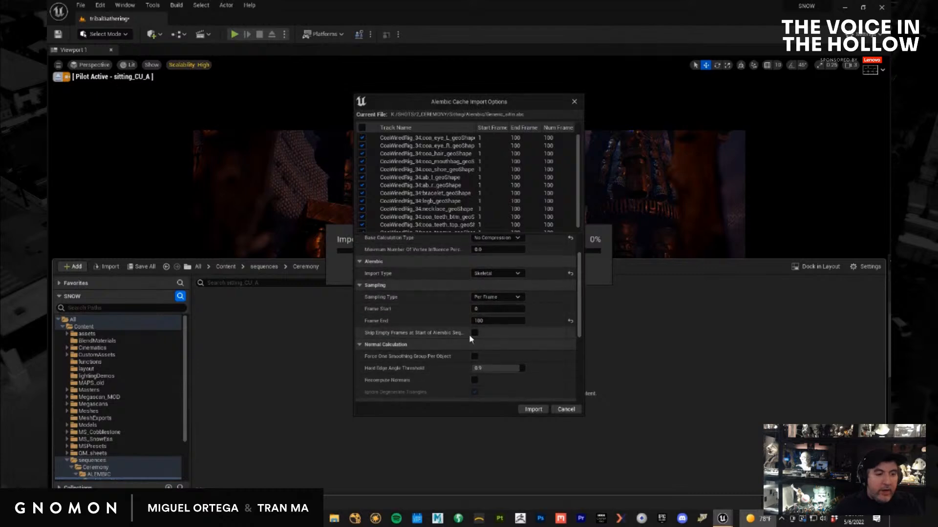
{"action": "left_click", "coordinate": [473, 335]}
{"action": "left_click_drag", "start_coordinate": [581, 318], "coordinate": [582, 362]}
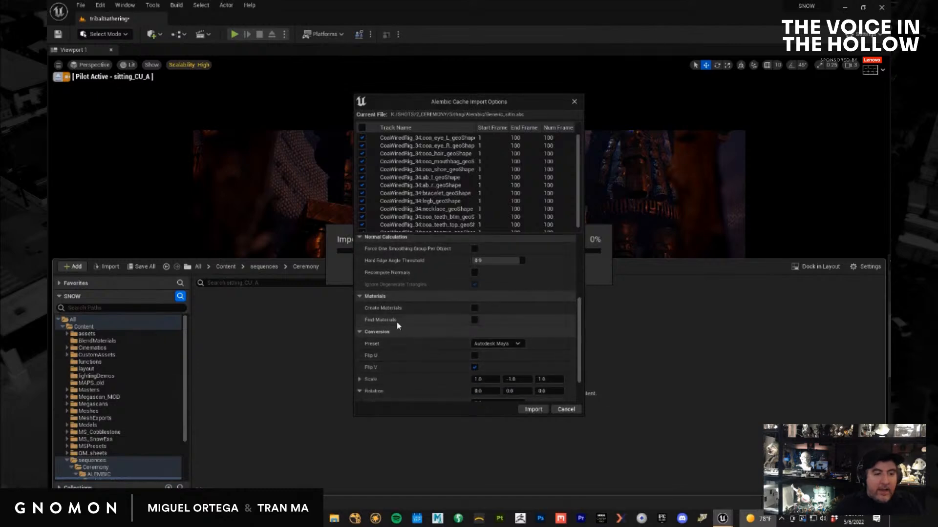
{"action": "left_click", "coordinate": [474, 320]}
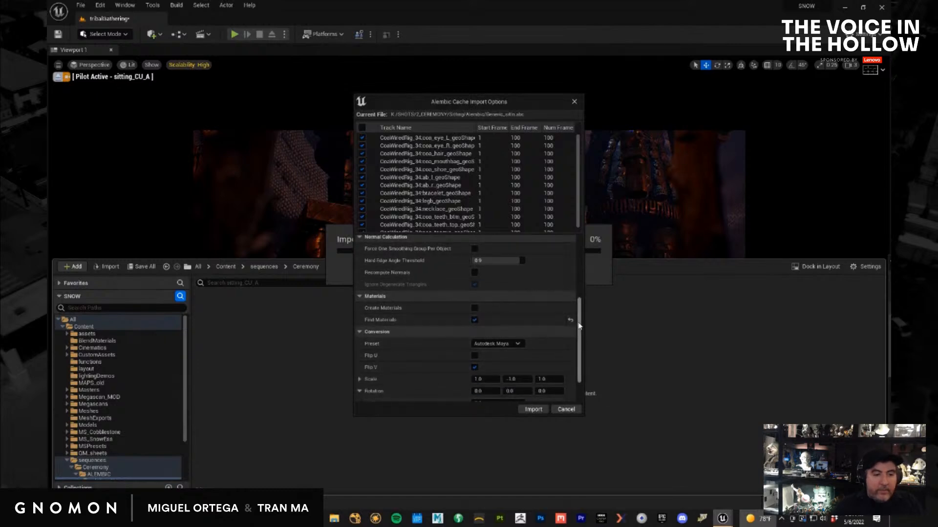
Set the conversion rotation X to 90, import the Alembic file, and dismiss the message log
{"action": "left_click_drag", "start_coordinate": [580, 326], "coordinate": [580, 355]}
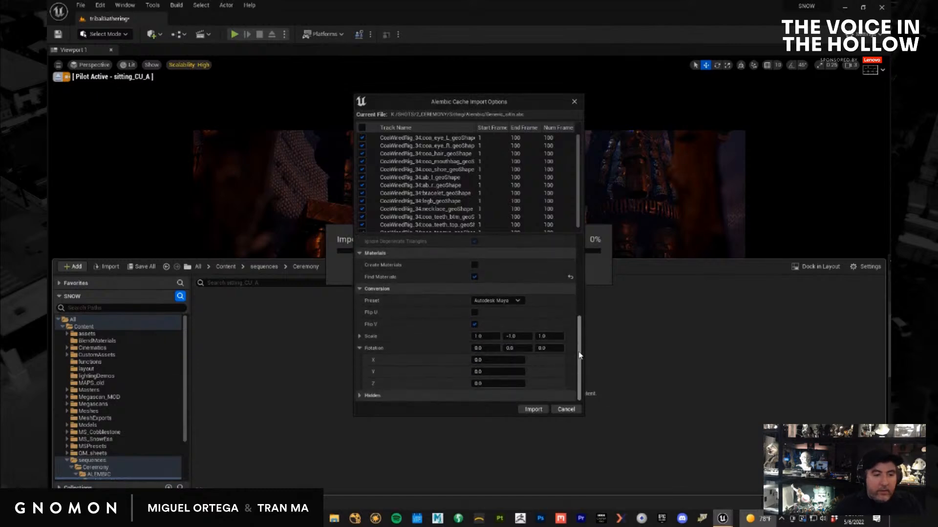
{"action": "left_click", "coordinate": [487, 348]}
{"action": "type", "text": "90"}
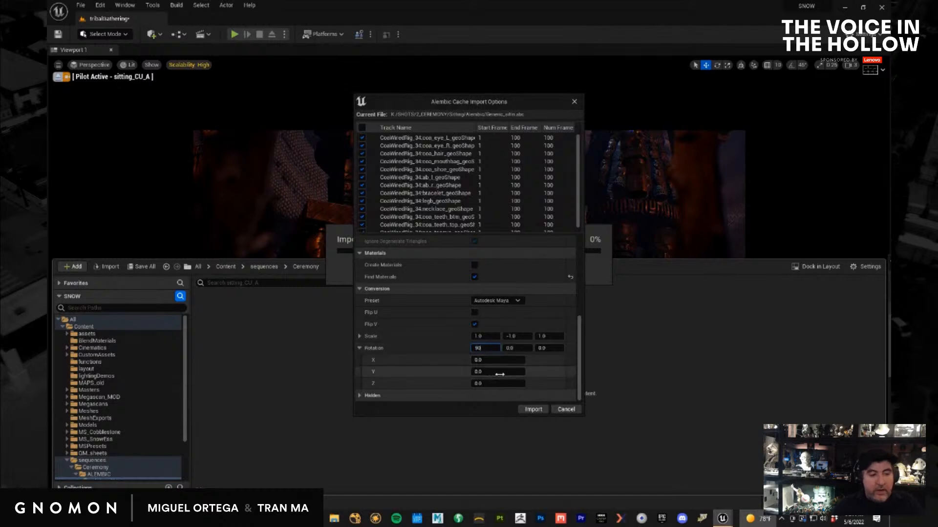
{"action": "left_click", "coordinate": [532, 410]}
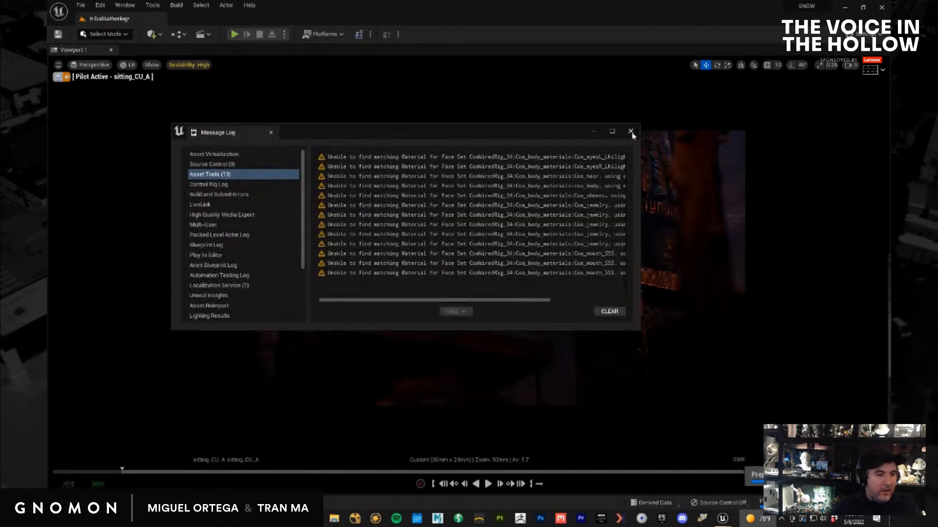
{"action": "left_click", "coordinate": [632, 131]}
Place the Generic_sitIn skeletal mesh in the level and reset its location to 0, 0, 0
{"action": "key", "text": "ctrl+space"}
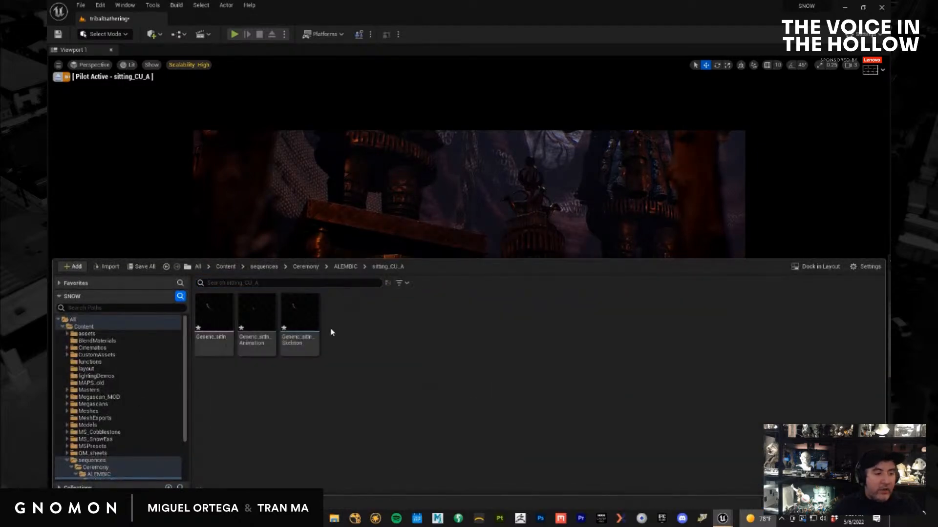
{"action": "mouse_move", "coordinate": [196, 317]}
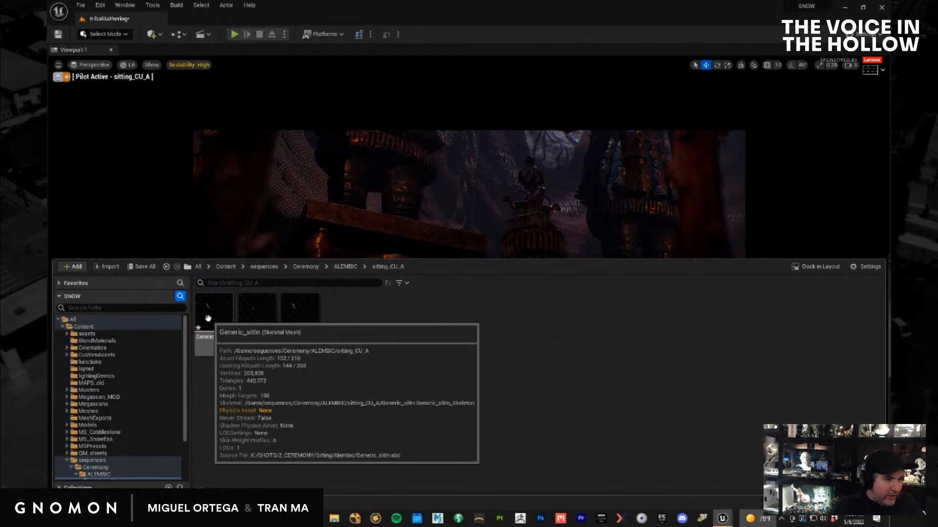
{"action": "left_click", "coordinate": [212, 316]}
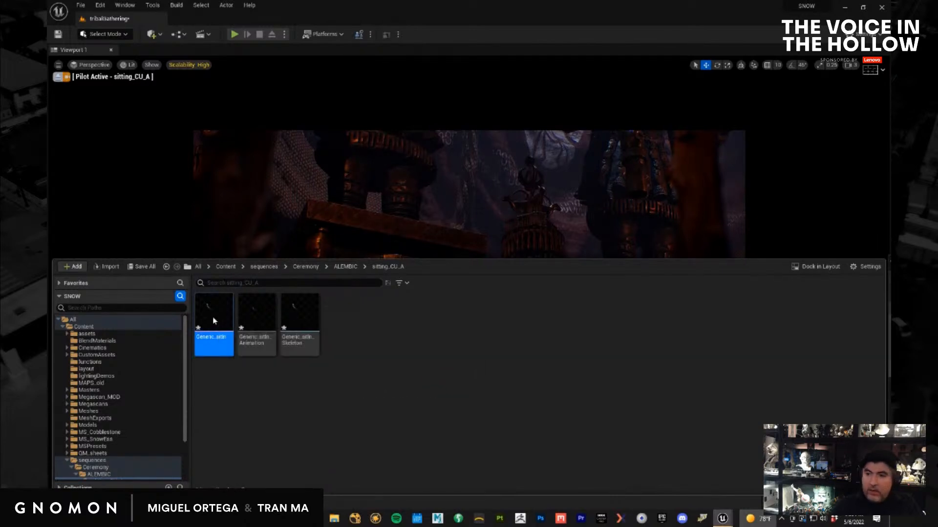
{"action": "key", "text": "ctrl+space"}
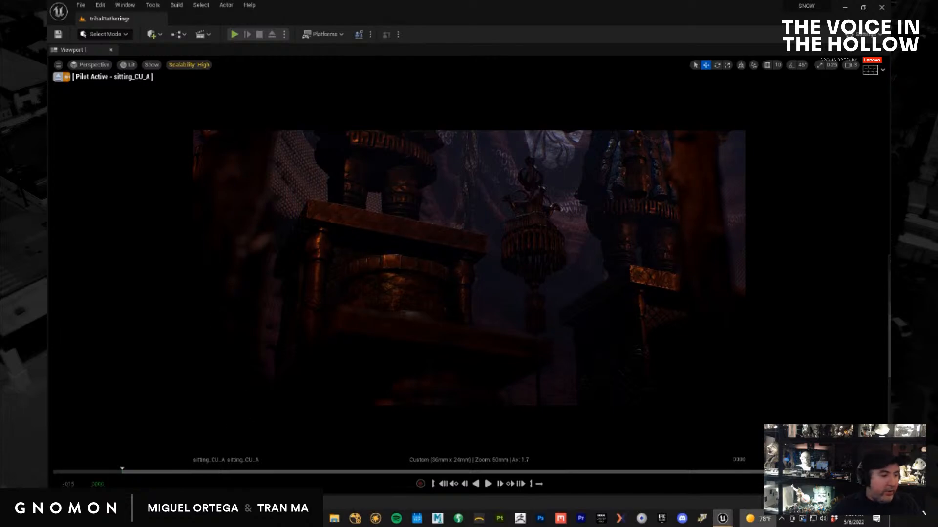
{"action": "left_click", "coordinate": [76, 502]}
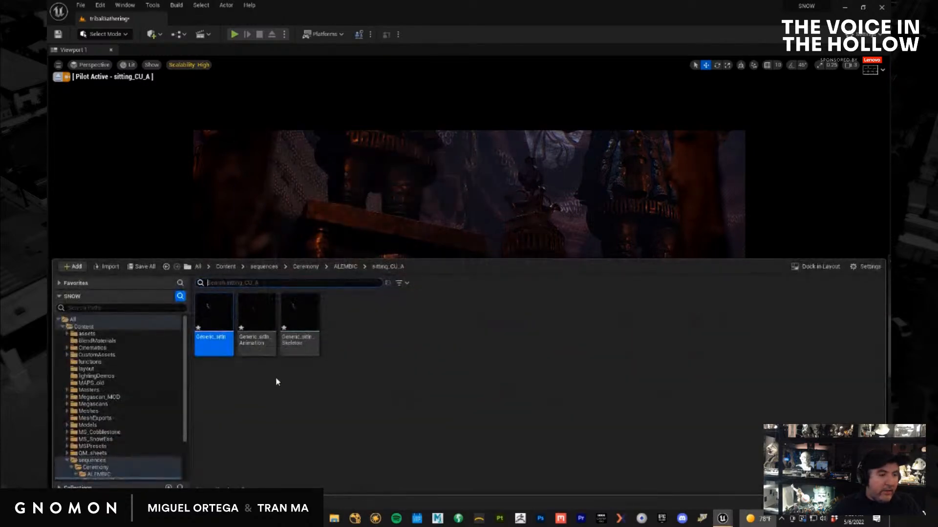
{"action": "mouse_move", "coordinate": [217, 320]}
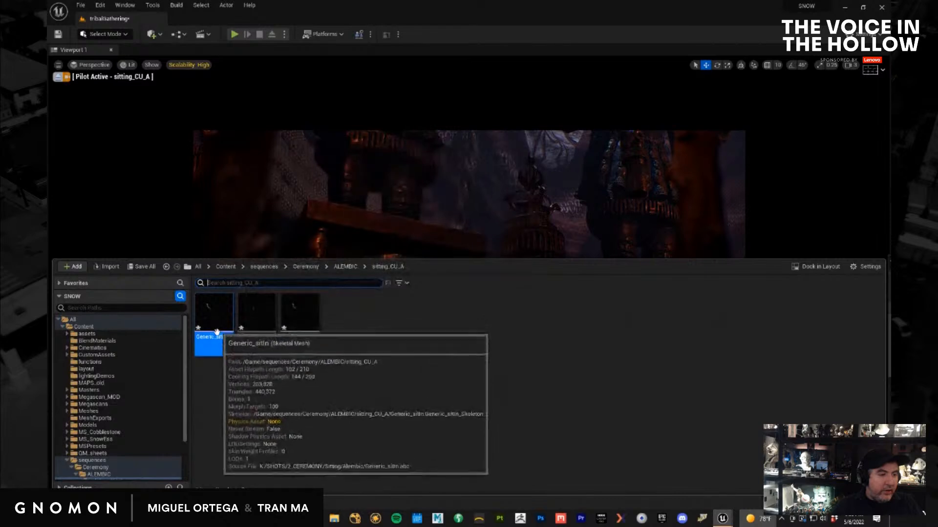
{"action": "left_click", "coordinate": [435, 222]}
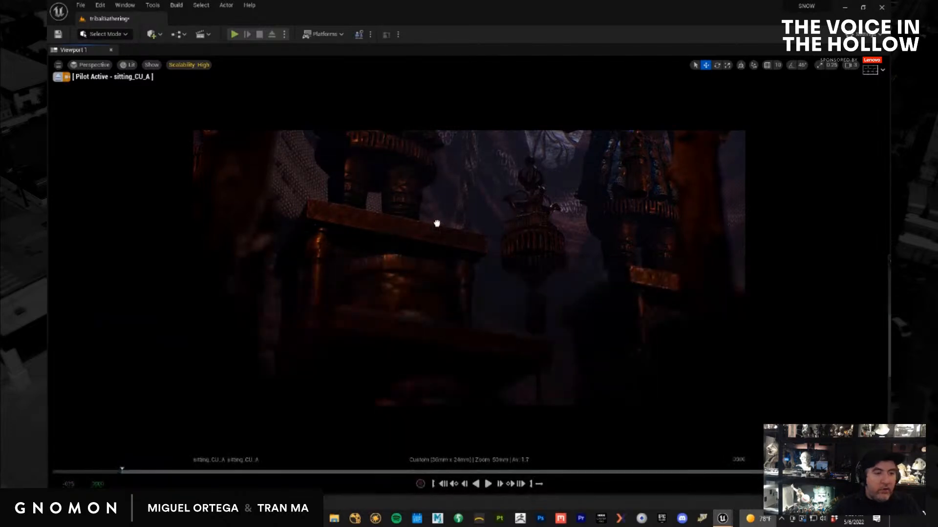
{"action": "left_click_drag", "start_coordinate": [889, 115], "coordinate": [669, 85]}
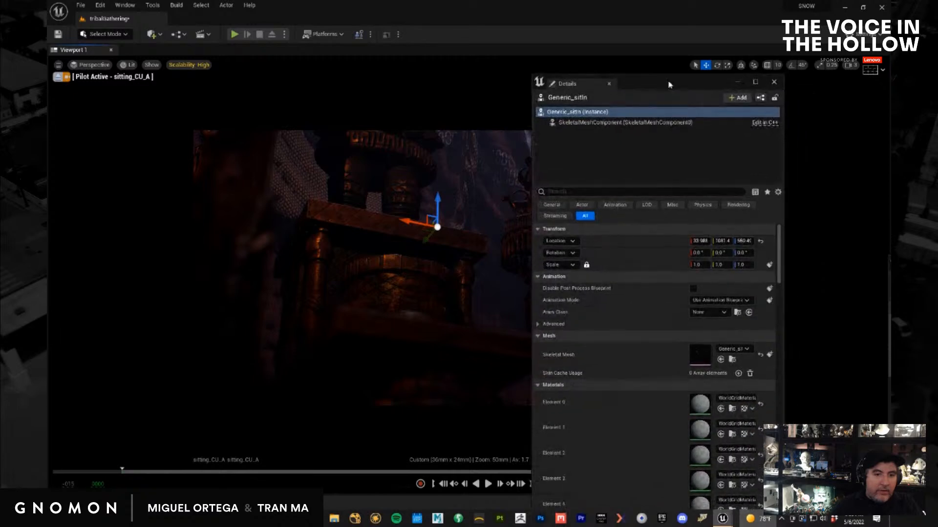
{"action": "left_click", "coordinate": [760, 241]}
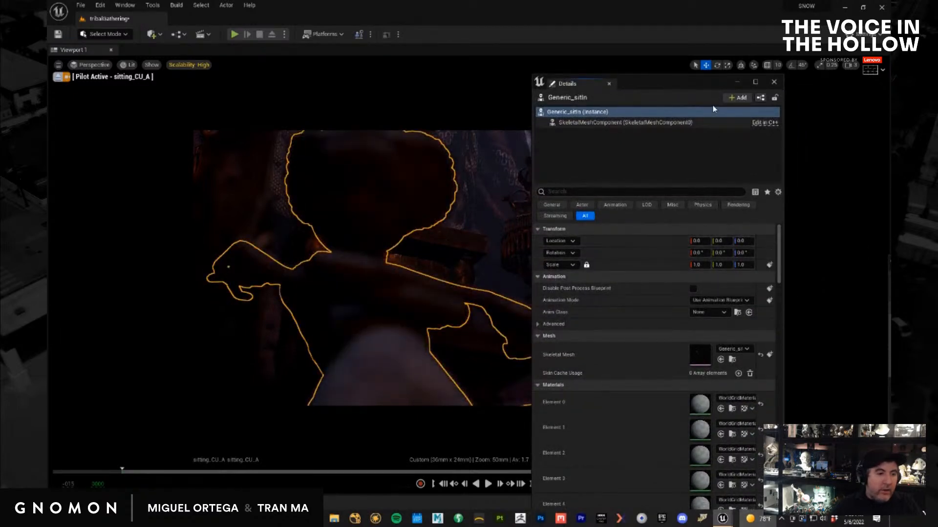
Bring up the sequence and lower the sitting_CU_A camera's current aperture to brighten the shot
{"action": "left_click_drag", "start_coordinate": [698, 89], "coordinate": [889, 83]}
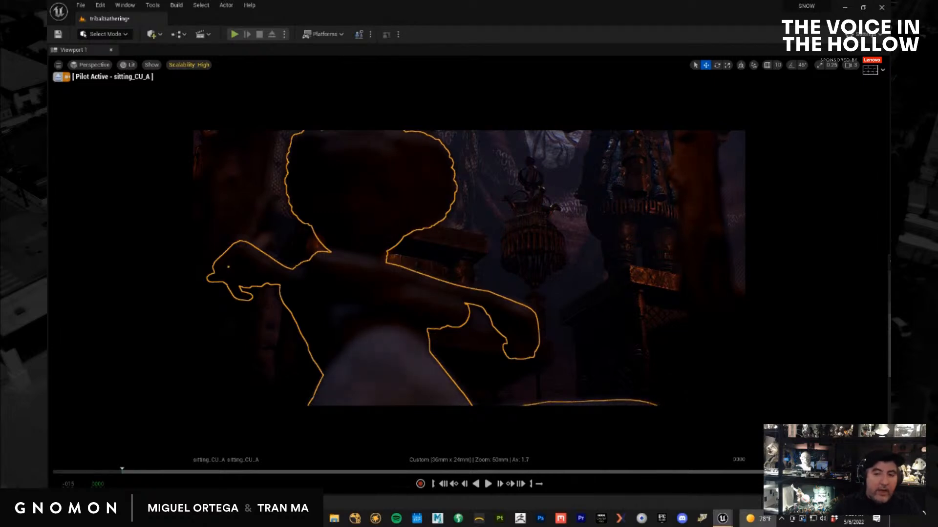
{"action": "left_click_drag", "start_coordinate": [890, 261], "coordinate": [318, 208]}
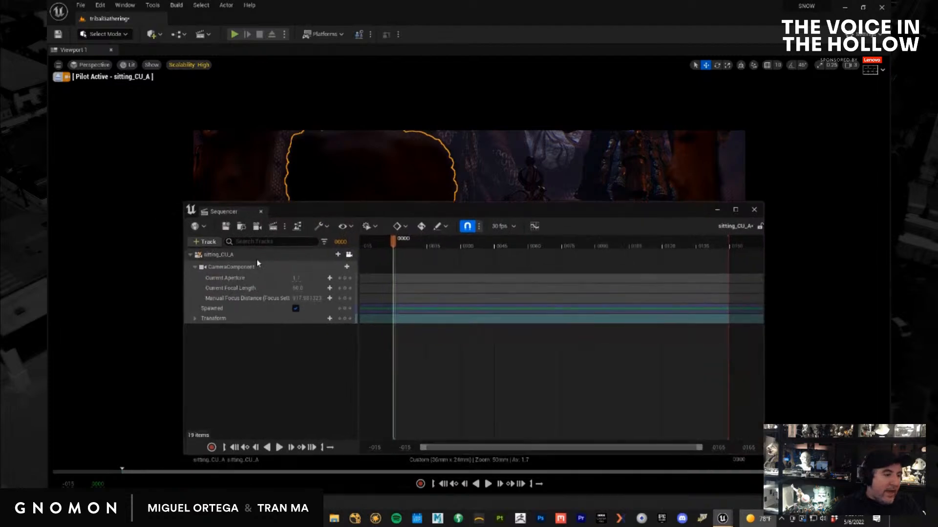
{"action": "left_click", "coordinate": [298, 279]}
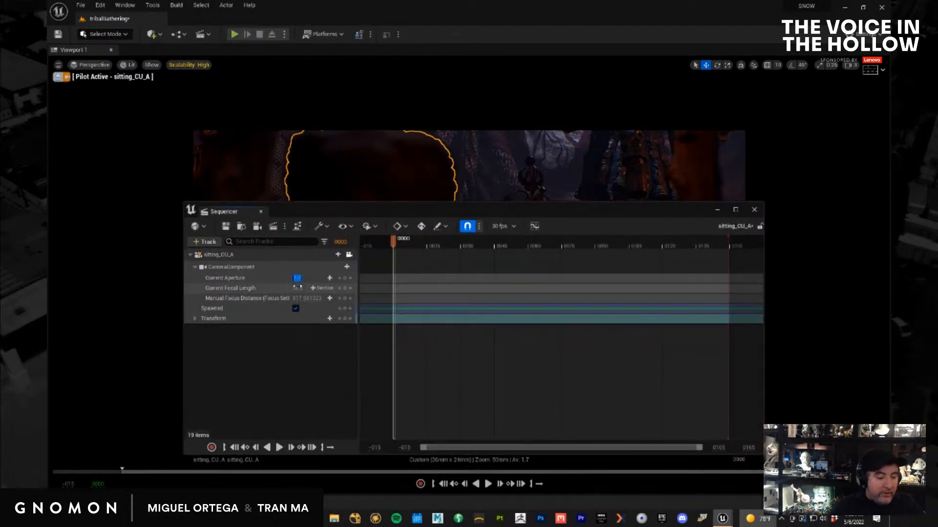
{"action": "key", "text": "Return"}
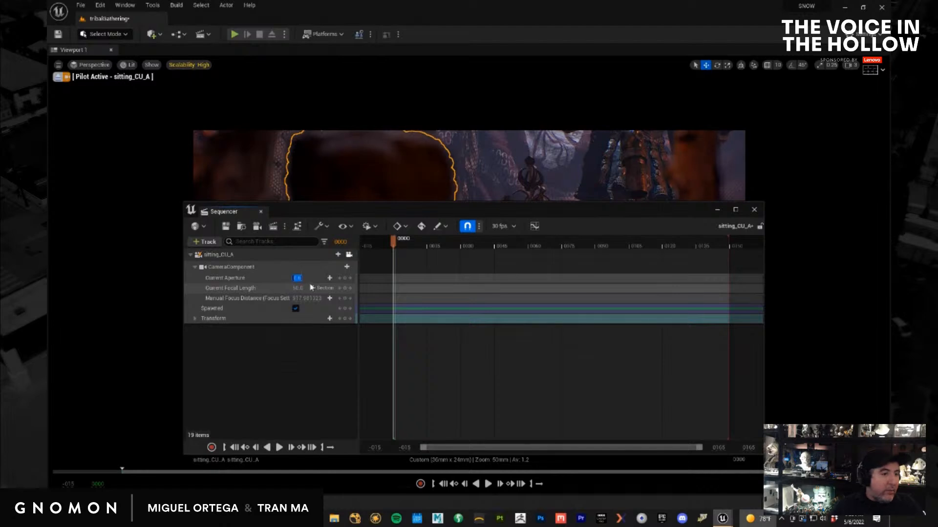
{"action": "left_click_drag", "start_coordinate": [372, 215], "coordinate": [710, 238]}
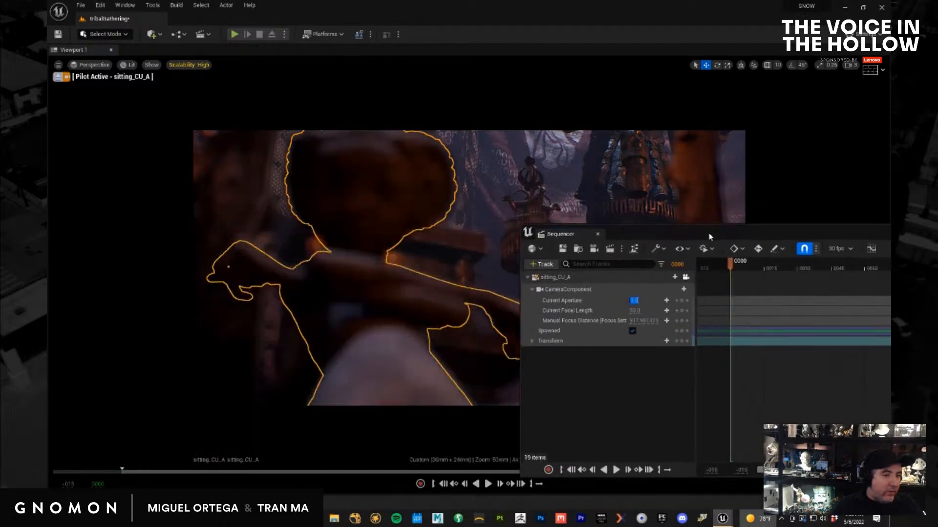
Reduce the camera's manual focus distance until the sitting character's face is in sharp focus
{"action": "left_click", "coordinate": [634, 322]}
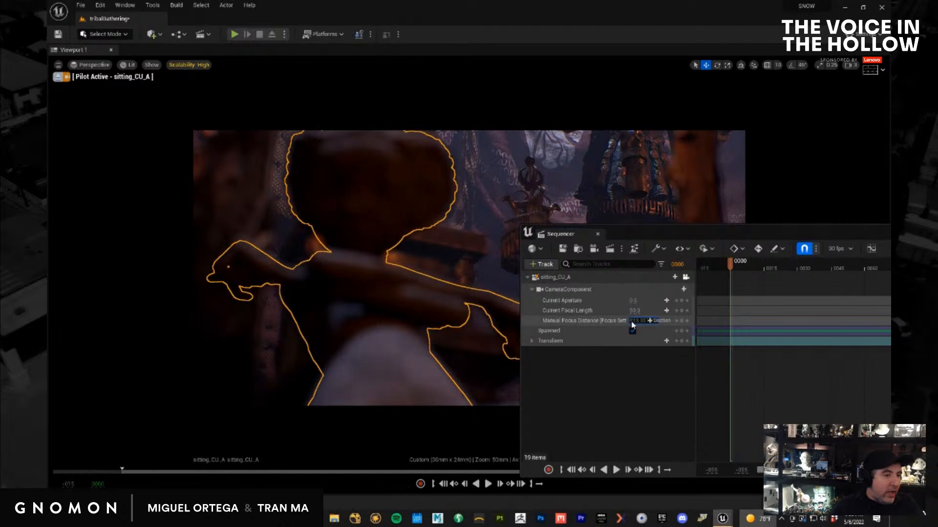
{"action": "left_click_drag", "start_coordinate": [611, 326], "coordinate": [571, 339]}
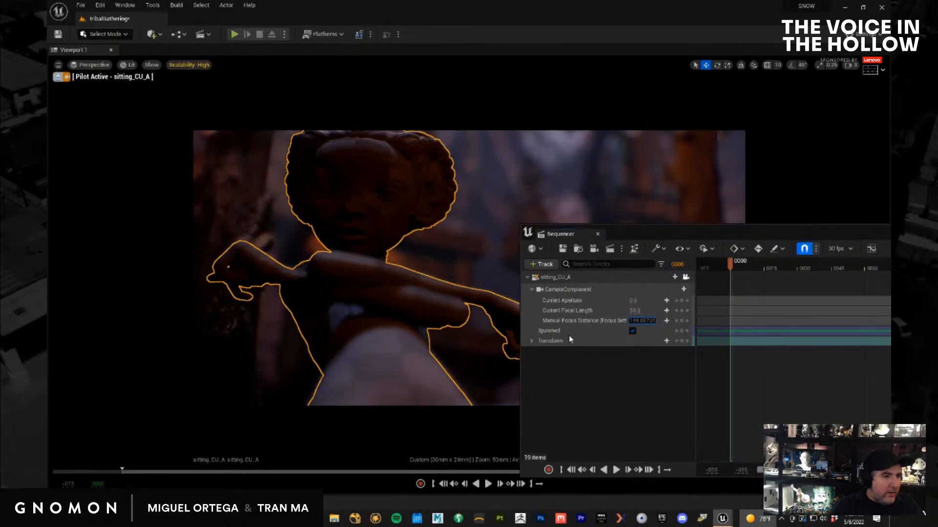
{"action": "left_click_drag", "start_coordinate": [568, 335], "coordinate": [568, 335]}
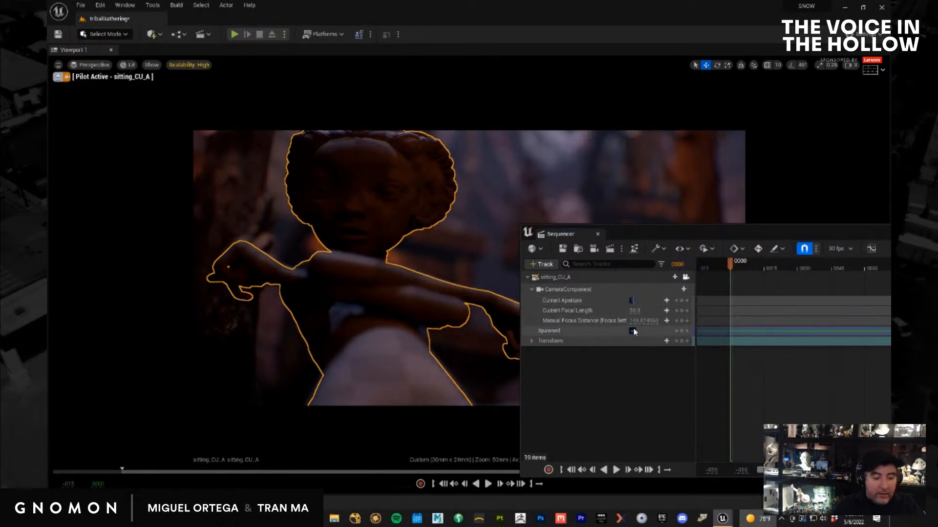
Restore the camera's current aperture to its original value and move the sequence window out of the way
{"action": "left_click", "coordinate": [633, 331]}
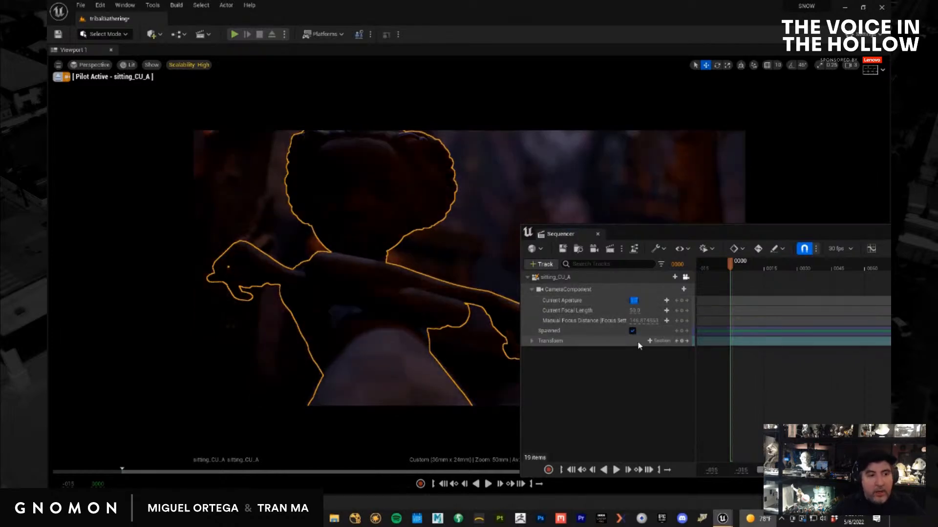
{"action": "left_click_drag", "start_coordinate": [775, 236], "coordinate": [935, 222]}
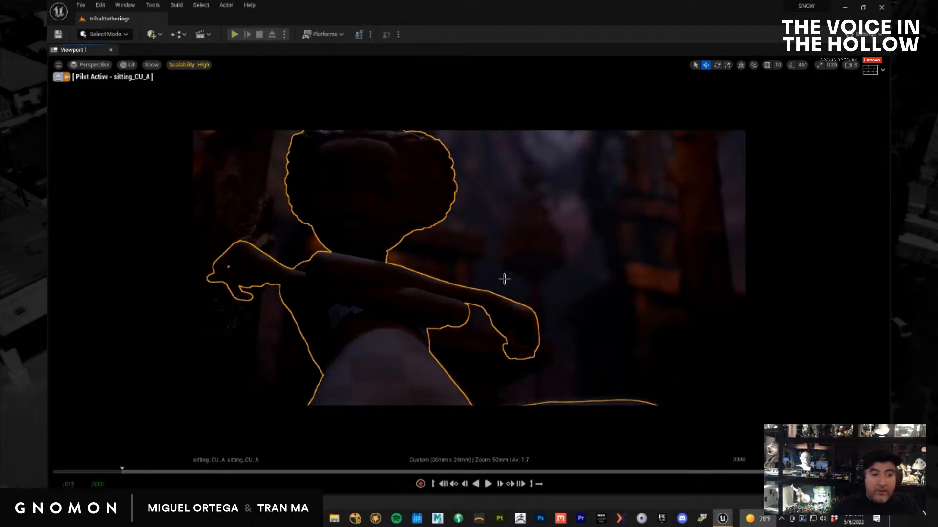
{"action": "left_click_drag", "start_coordinate": [890, 273], "coordinate": [925, 256]}
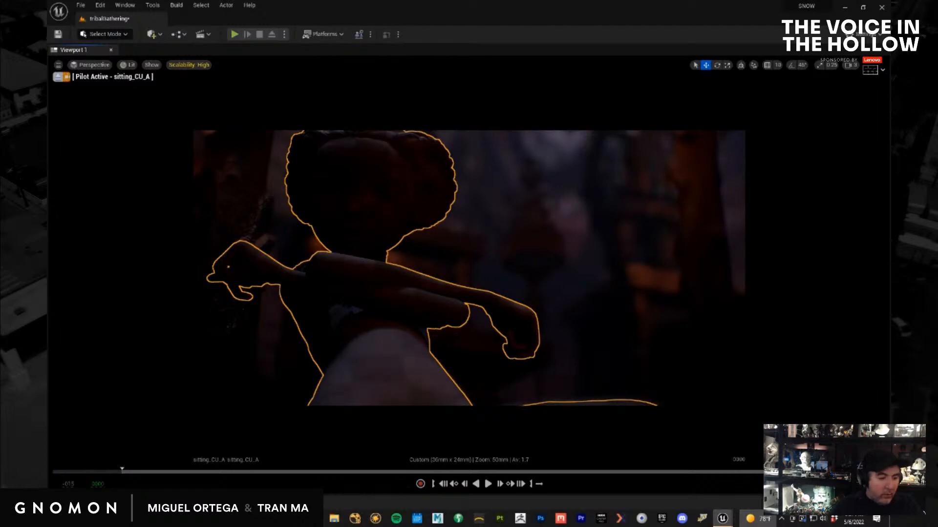
Switch to Maya, select the character's meshes without the dock, and review the Alembic export options for the selection
{"action": "mouse_move", "coordinate": [252, 519]}
{"action": "left_click", "coordinate": [287, 484]}
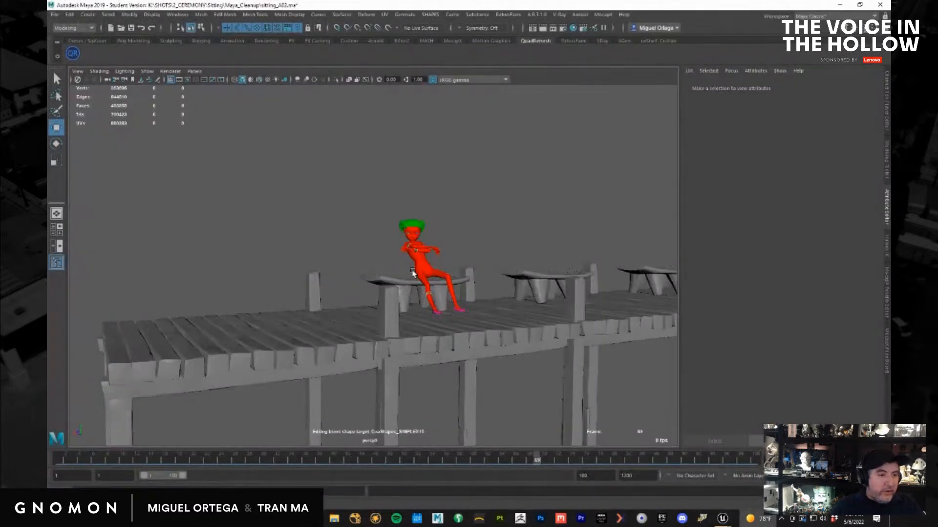
{"action": "left_click", "coordinate": [422, 268]}
{"action": "left_click", "coordinate": [447, 243]}
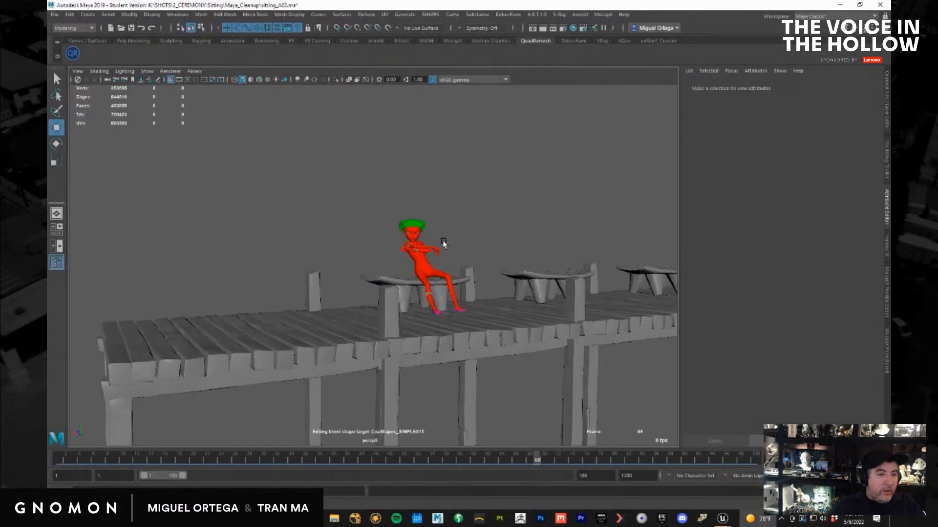
{"action": "left_click_drag", "start_coordinate": [375, 186], "coordinate": [498, 338]}
{"action": "left_click_drag", "start_coordinate": [358, 258], "coordinate": [383, 307], "text": "ctrl"}
{"action": "left_click", "coordinate": [452, 14]}
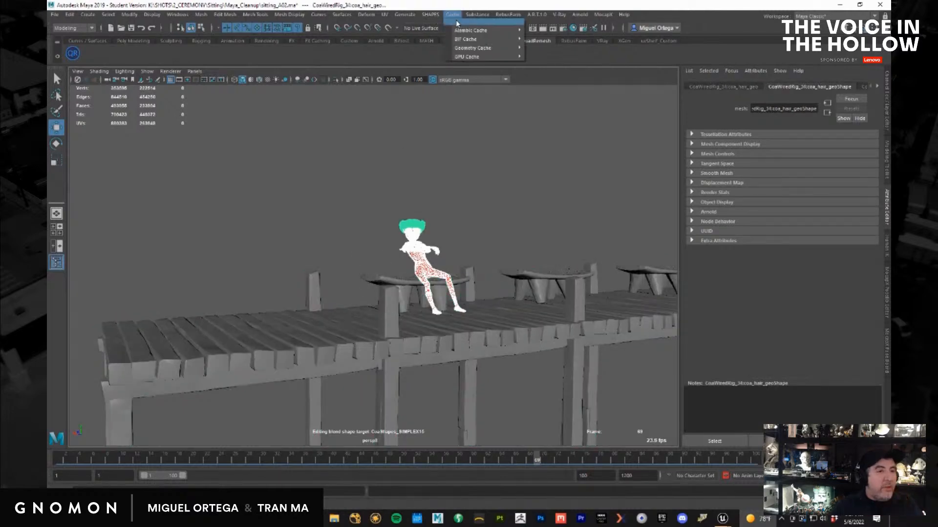
{"action": "mouse_move", "coordinate": [483, 31]}
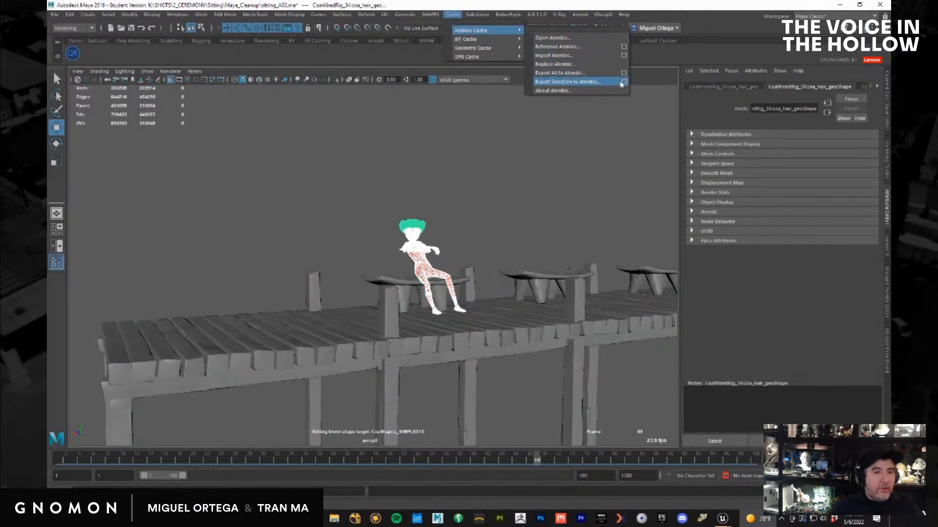
{"action": "left_click", "coordinate": [624, 82]}
{"action": "scroll", "coordinate": [562, 244], "scroll_direction": "down", "scroll_amount": 5}
{"action": "scroll", "coordinate": [561, 259], "scroll_direction": "down", "scroll_amount": 5}
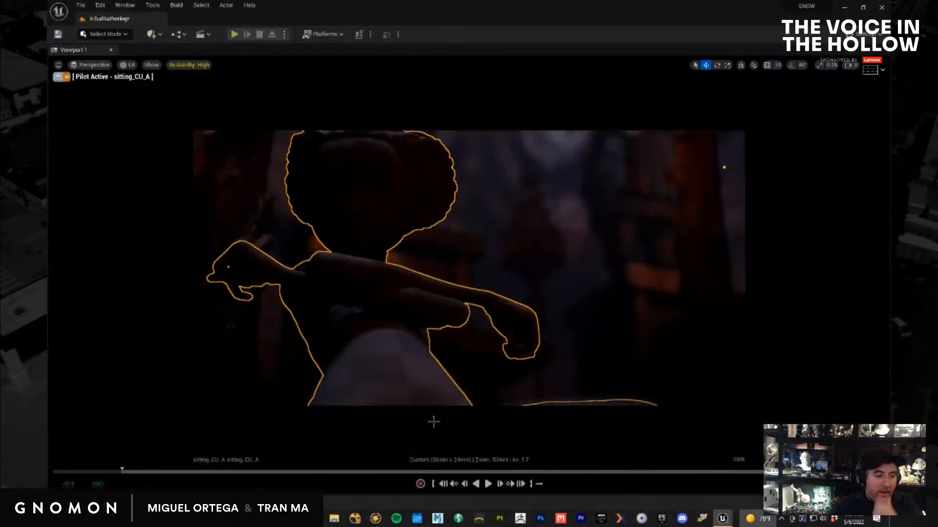
Switch to Unreal Engine, check the Generic_sitIn skeletal mesh in the sitting_CU_A folder, and save all changes
{"action": "left_click", "coordinate": [78, 502]}
{"action": "left_click", "coordinate": [225, 406]}
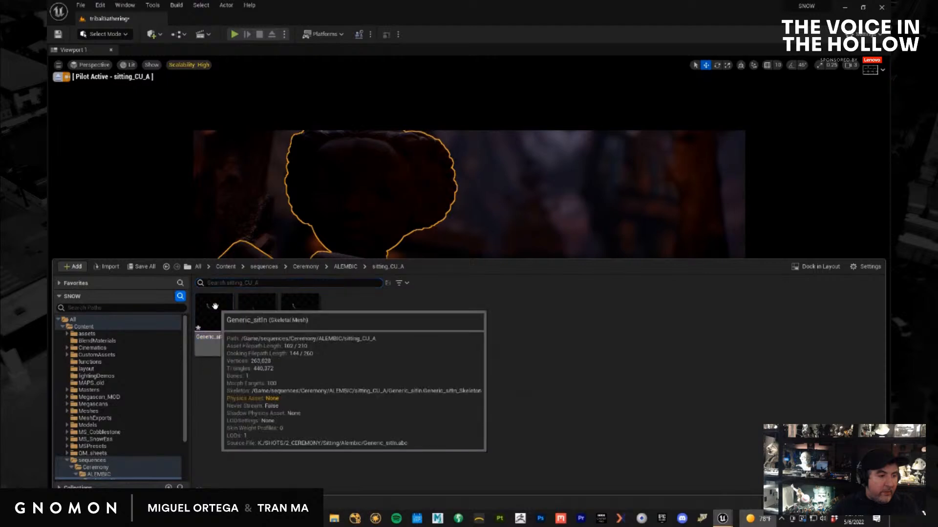
{"action": "left_click", "coordinate": [80, 6]}
{"action": "left_click", "coordinate": [119, 106]}
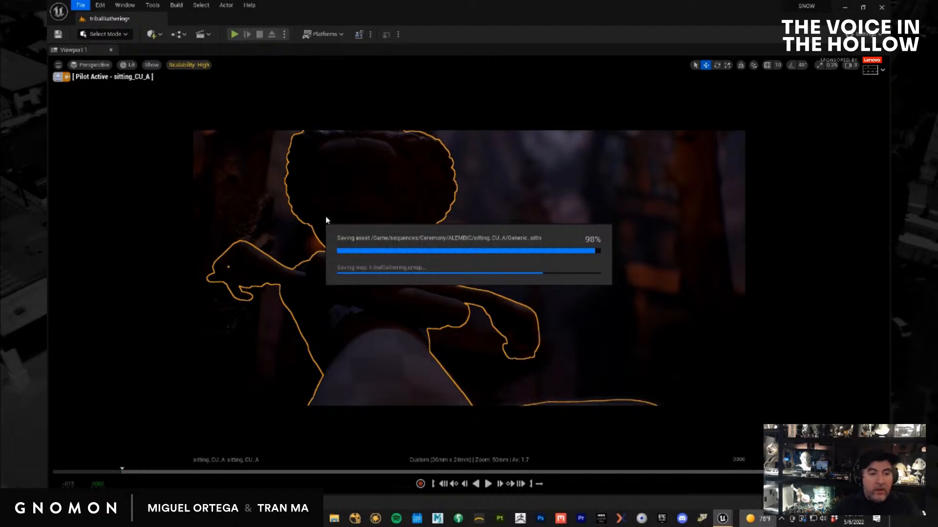
Switch back to Maya, clear the selection, and open the Namespace Editor
{"action": "left_click", "coordinate": [252, 519]}
{"action": "left_click", "coordinate": [296, 478]}
{"action": "left_click", "coordinate": [468, 227]}
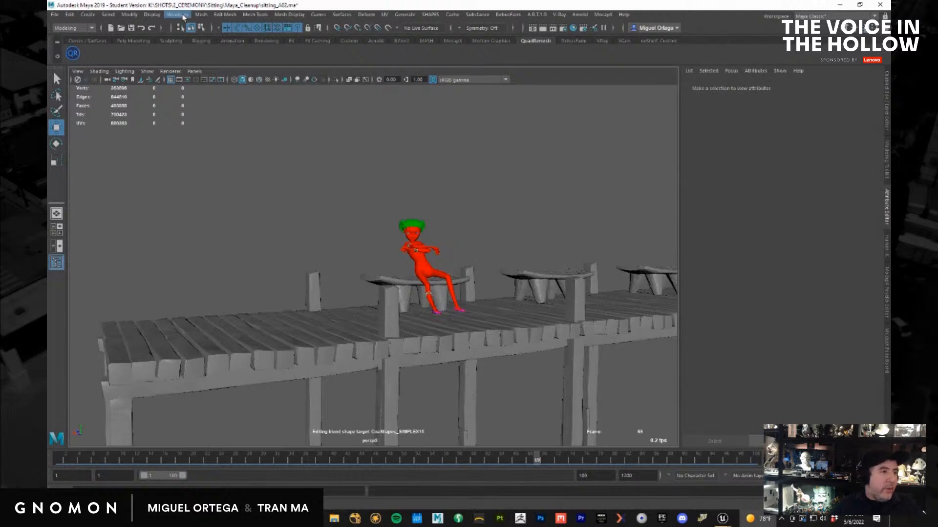
{"action": "left_click", "coordinate": [181, 16]}
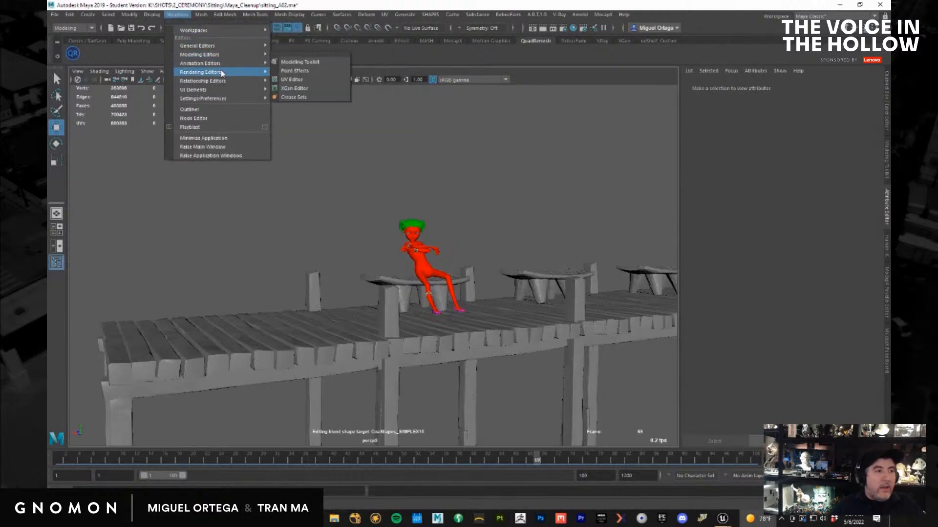
{"action": "mouse_move", "coordinate": [210, 46]}
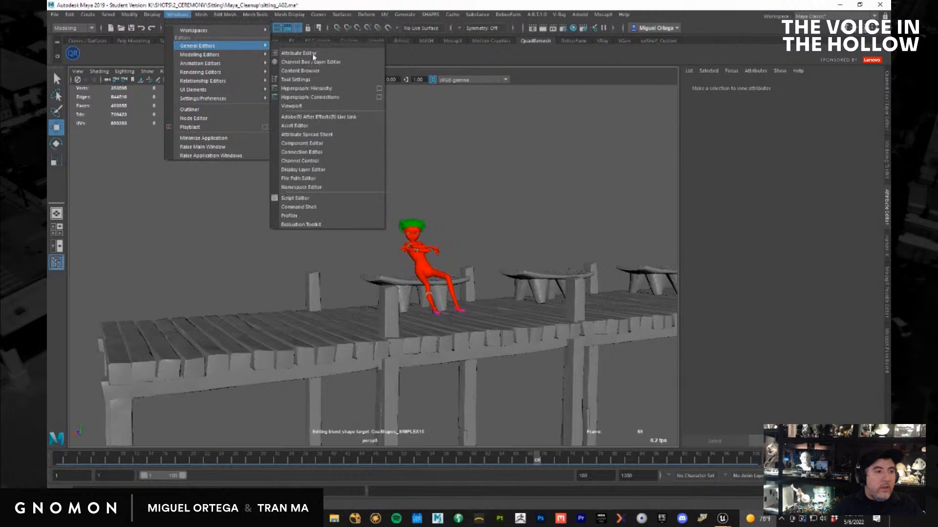
{"action": "left_click", "coordinate": [313, 187]}
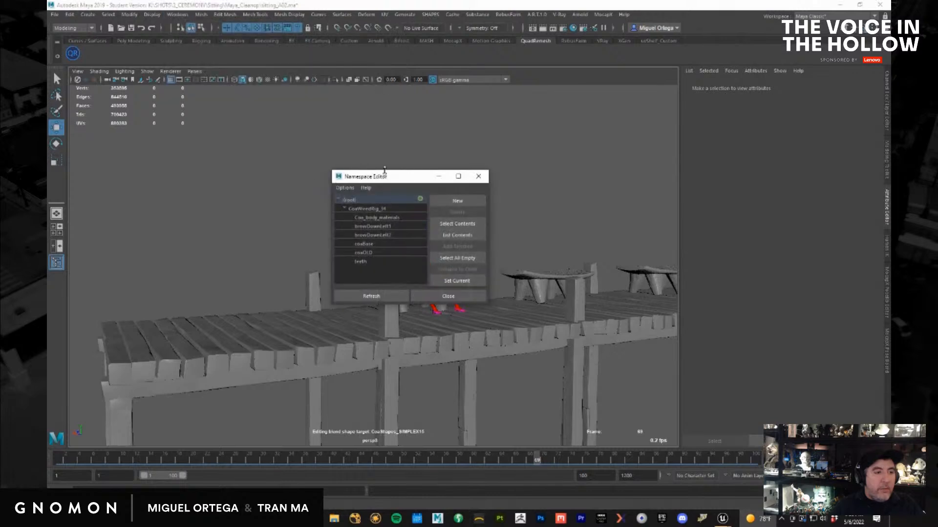
Delete the CoaWiredRig_34 and Coa_body_materials namespaces, merging their contents with the root
{"action": "left_click", "coordinate": [368, 210]}
{"action": "left_click", "coordinate": [457, 212]}
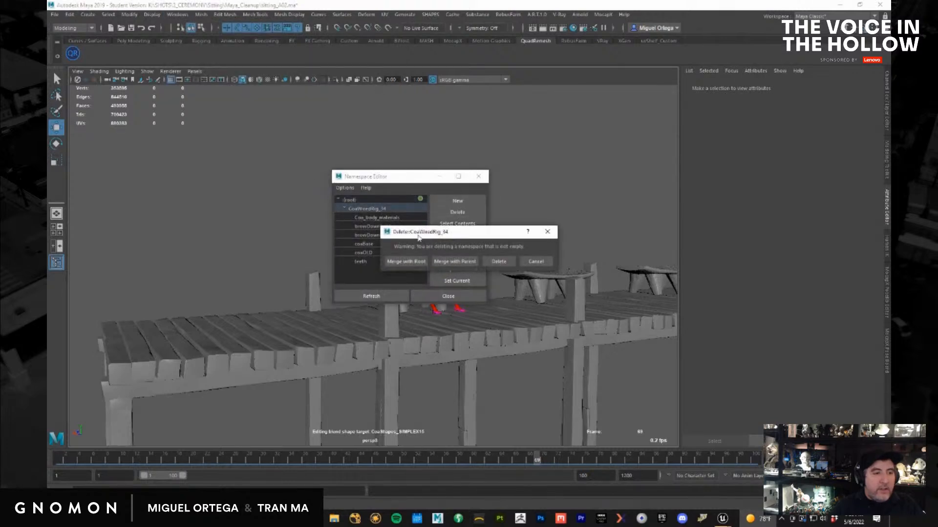
{"action": "left_click", "coordinate": [412, 262]}
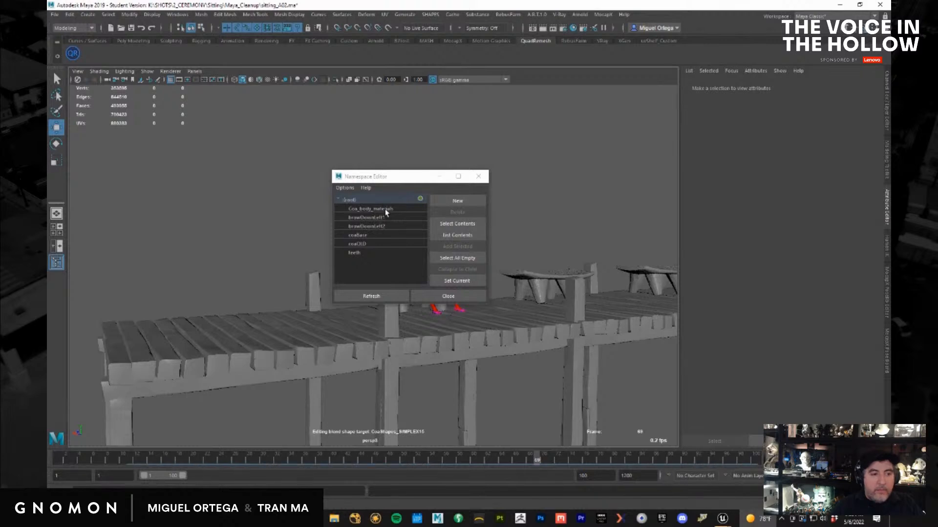
{"action": "left_click", "coordinate": [386, 209]}
{"action": "left_click", "coordinate": [457, 212]}
{"action": "left_click", "coordinate": [414, 263]}
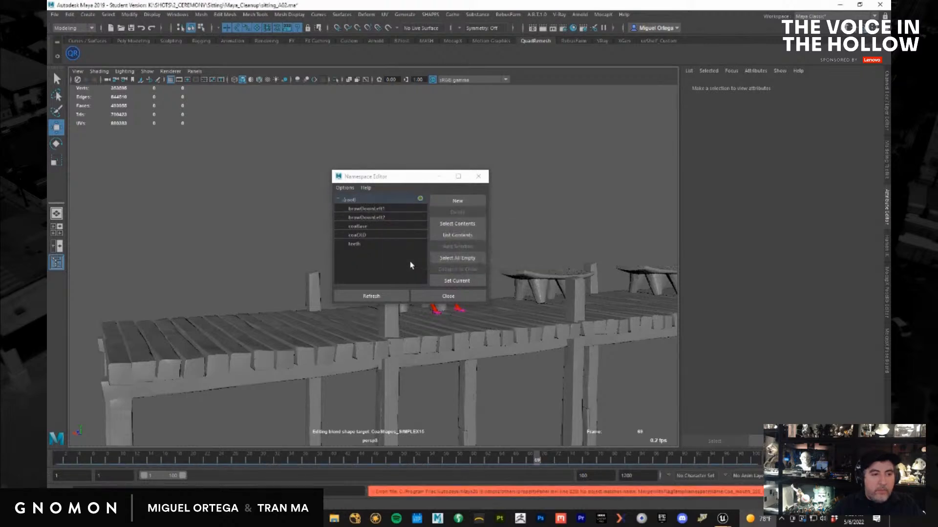
Delete the namespaces from browDownLeft1 through teeth, merging each with the root, and close the Namespace Editor
{"action": "left_click", "coordinate": [356, 244]}
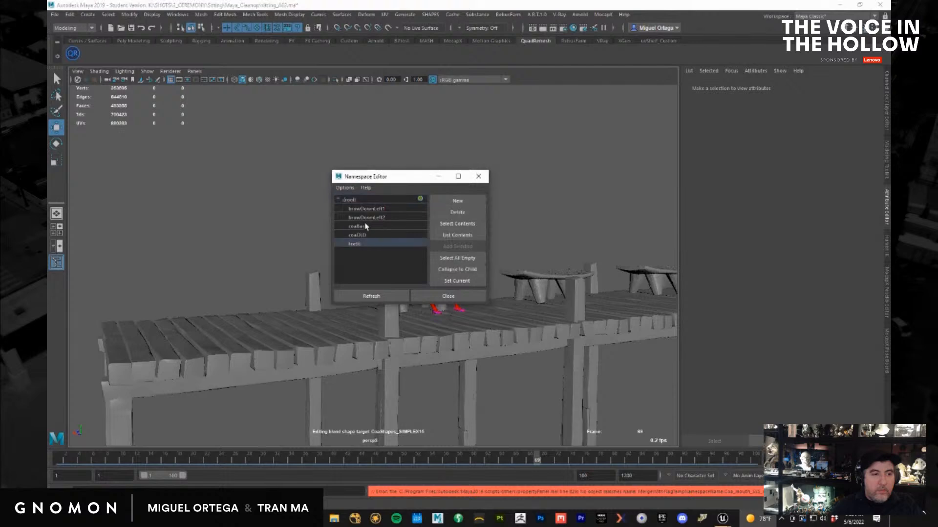
{"action": "left_click", "coordinate": [367, 209], "text": "shift"}
{"action": "left_click", "coordinate": [451, 214]}
{"action": "left_click", "coordinate": [402, 262]}
{"action": "left_click", "coordinate": [401, 263]}
{"action": "left_click", "coordinate": [401, 262]}
{"action": "left_click", "coordinate": [401, 262]}
{"action": "left_click", "coordinate": [402, 263]}
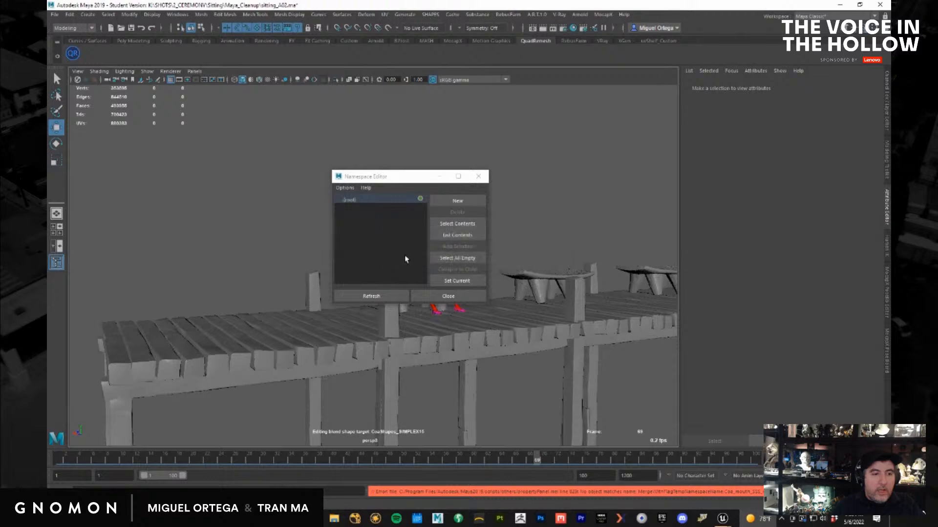
{"action": "left_click", "coordinate": [478, 176]}
Select the character's meshes without the dock and open the Alembic export options for the selection
{"action": "left_click_drag", "start_coordinate": [373, 183], "coordinate": [487, 343]}
{"action": "left_click", "coordinate": [384, 314], "text": "shift"}
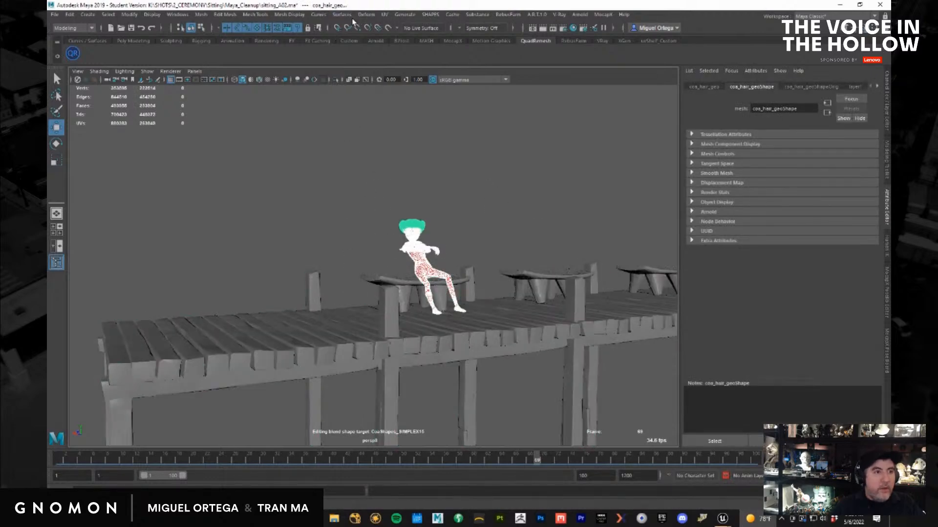
{"action": "left_click", "coordinate": [453, 14]}
{"action": "mouse_move", "coordinate": [471, 30]}
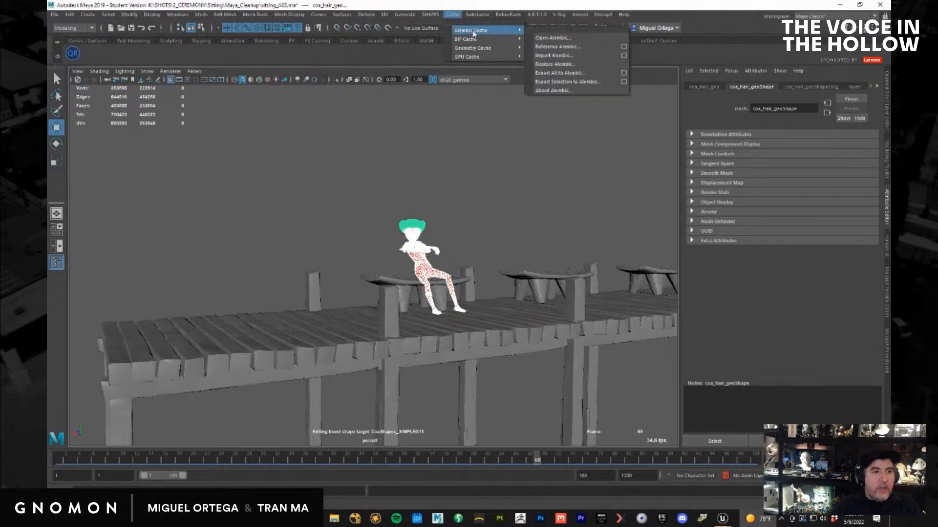
{"action": "left_click", "coordinate": [622, 82]}
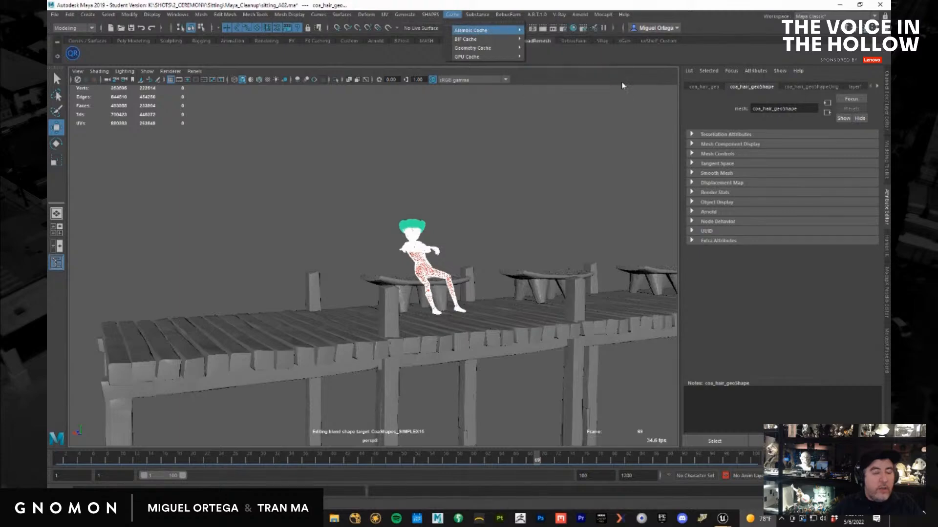
{"action": "scroll", "coordinate": [474, 319], "scroll_direction": "down", "scroll_amount": 5}
{"action": "scroll", "coordinate": [474, 320], "scroll_direction": "down", "scroll_amount": 5}
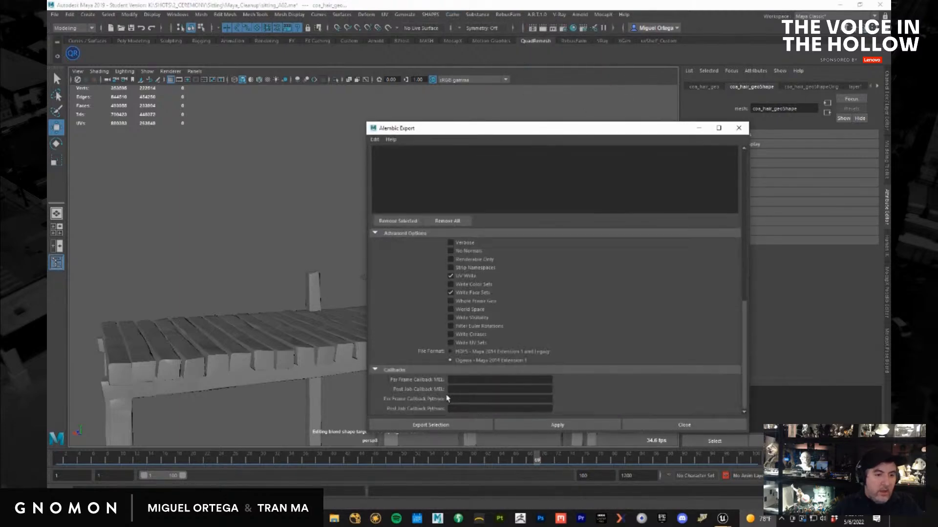
Export the selection over the existing Generic_sitIn.abc, confirm replacing it, and return to Unreal Engine
{"action": "left_click", "coordinate": [415, 425]}
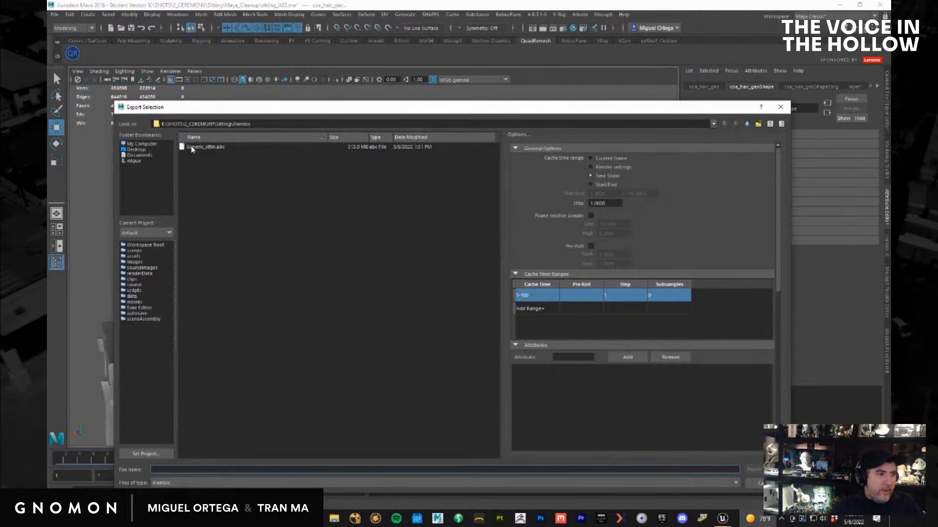
{"action": "double_click", "coordinate": [189, 147]}
{"action": "left_click", "coordinate": [433, 313]}
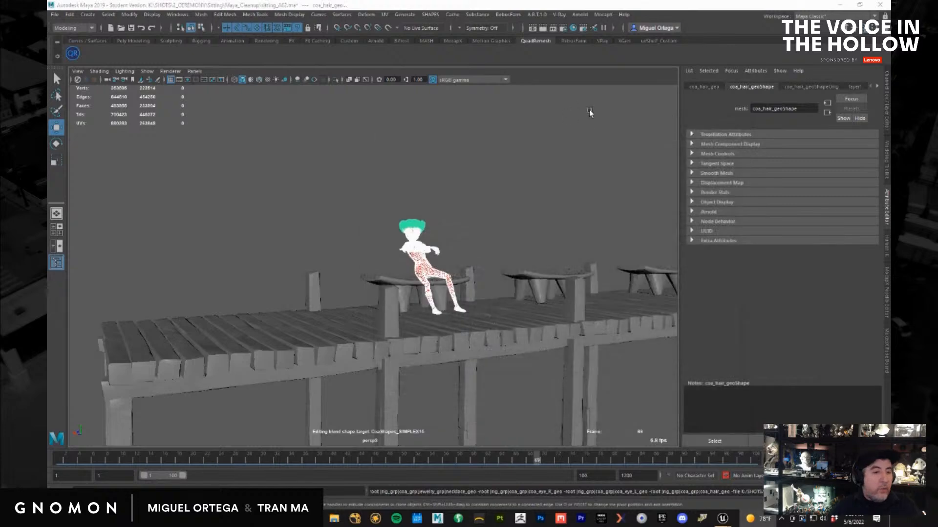
{"action": "left_click", "coordinate": [840, 5]}
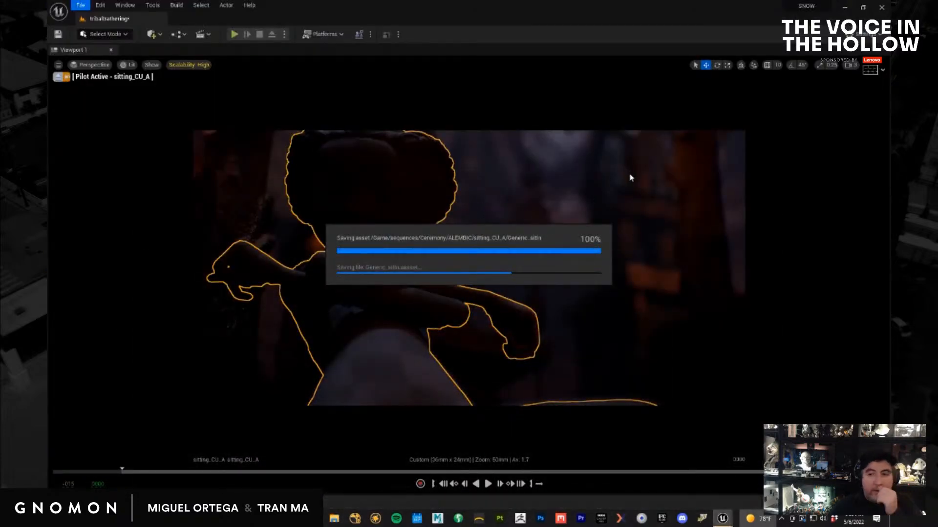
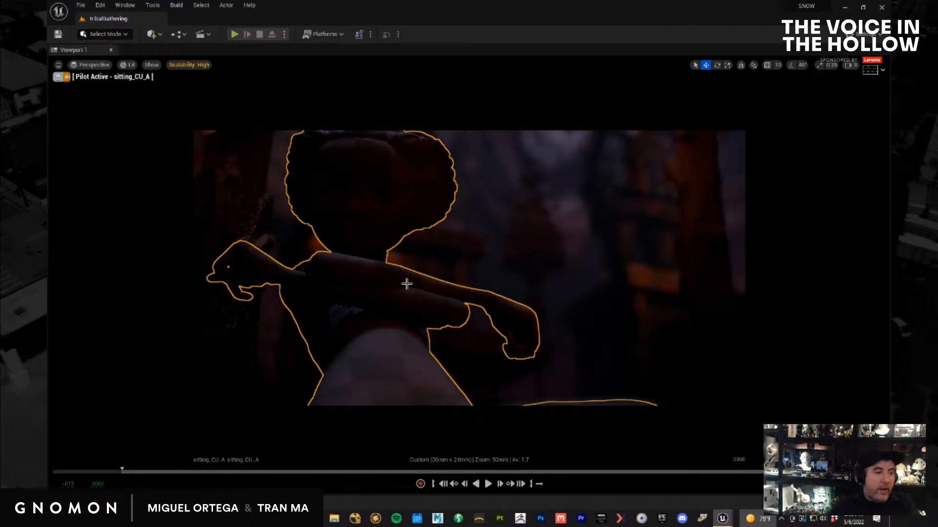
Reimport the Generic_sitIn skeletal mesh from its updated Alembic file with Find Materials enabled
{"action": "left_click", "coordinate": [82, 502]}
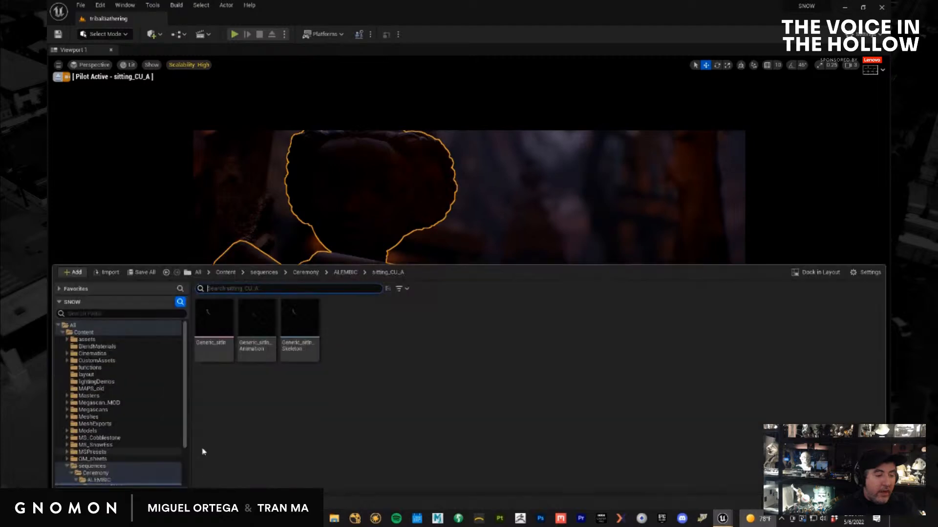
{"action": "right_click", "coordinate": [222, 313]}
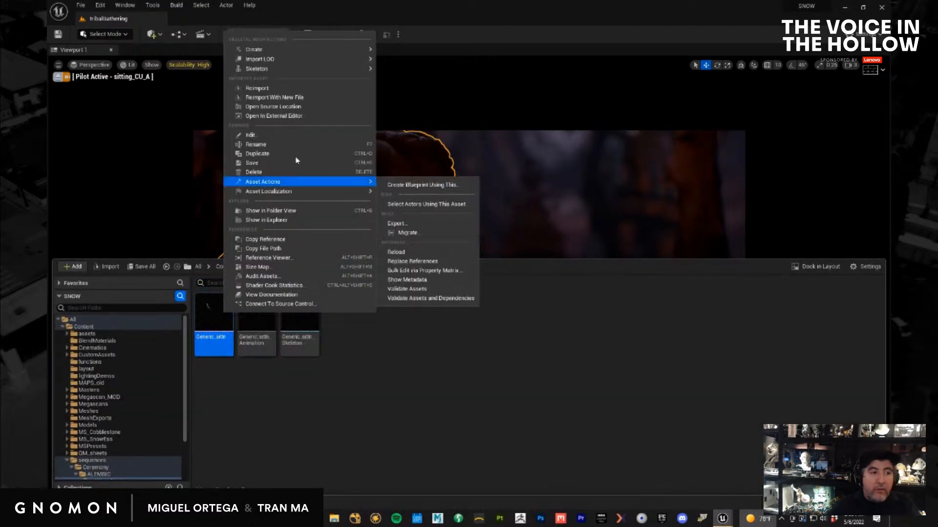
{"action": "left_click", "coordinate": [334, 91]}
{"action": "scroll", "coordinate": [486, 268], "scroll_direction": "down", "scroll_amount": 5}
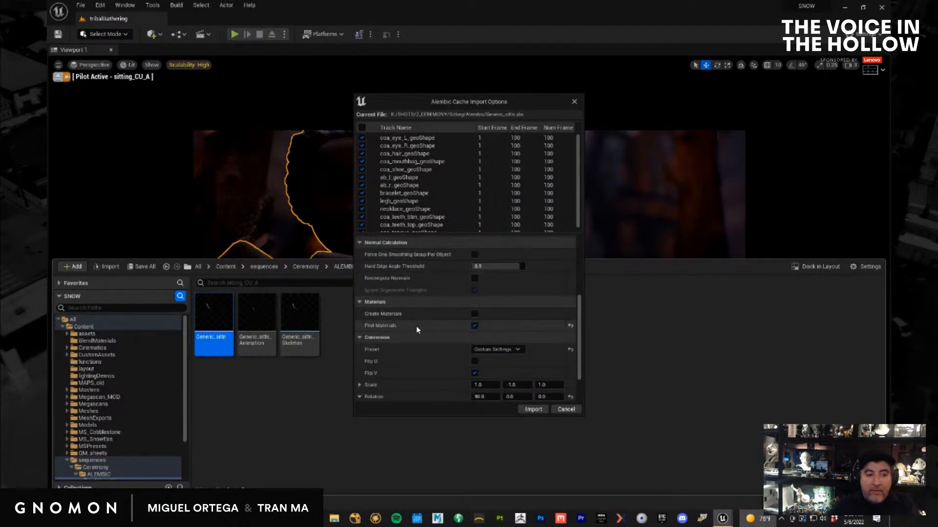
{"action": "left_click", "coordinate": [534, 409]}
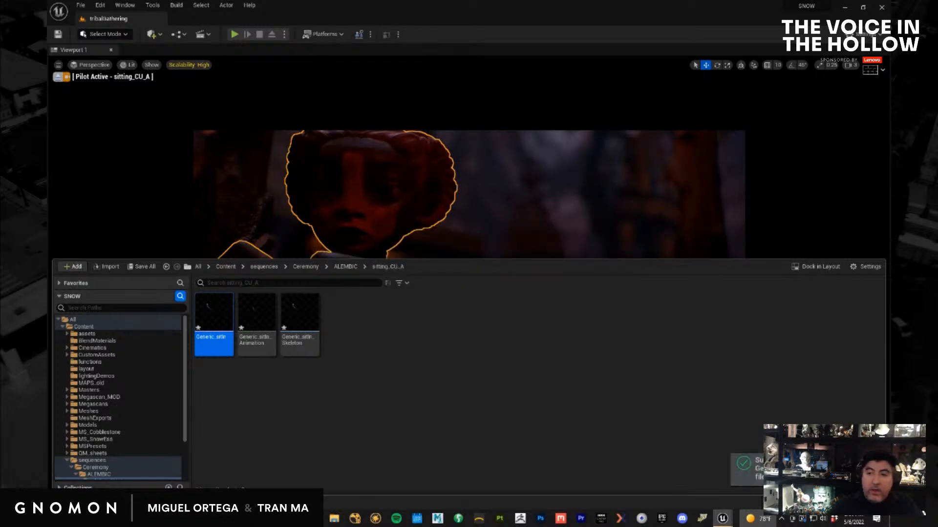
{"action": "key", "text": "ctrl+space"}
Add the Generic_sitIn character to the sitting_CU_A sequence and assign the Generic_sitIn_Animation clip starting at frame 0
{"action": "mouse_move", "coordinate": [213, 471]}
{"action": "left_mouse_down"}
{"action": "mouse_move", "coordinate": [138, 472]}
{"action": "mouse_move", "coordinate": [209, 472]}
{"action": "left_mouse_up"}
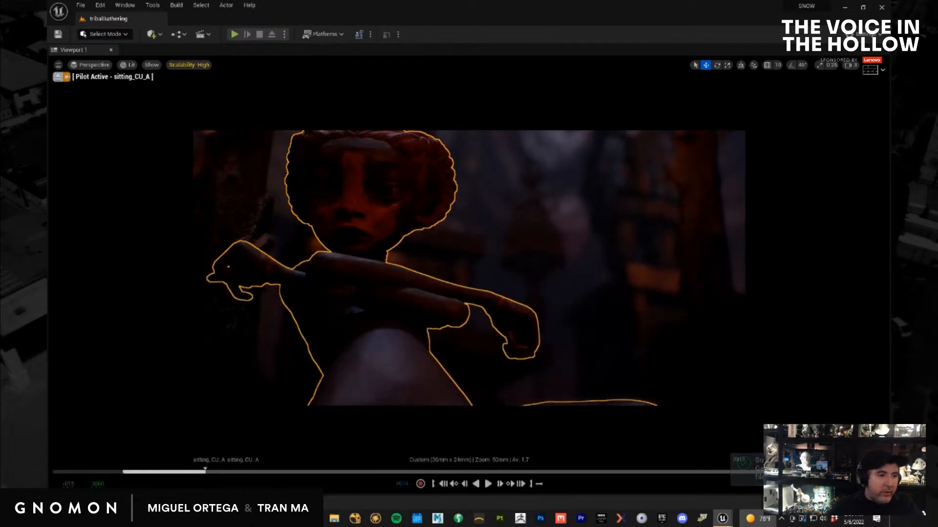
{"action": "left_click_drag", "start_coordinate": [889, 250], "coordinate": [565, 205]}
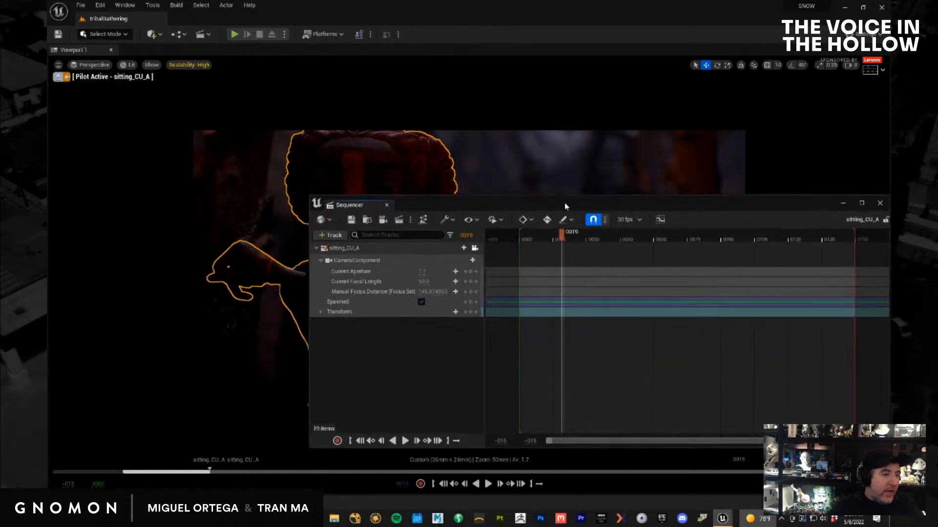
{"action": "left_click", "coordinate": [360, 441]}
{"action": "left_click", "coordinate": [615, 168]}
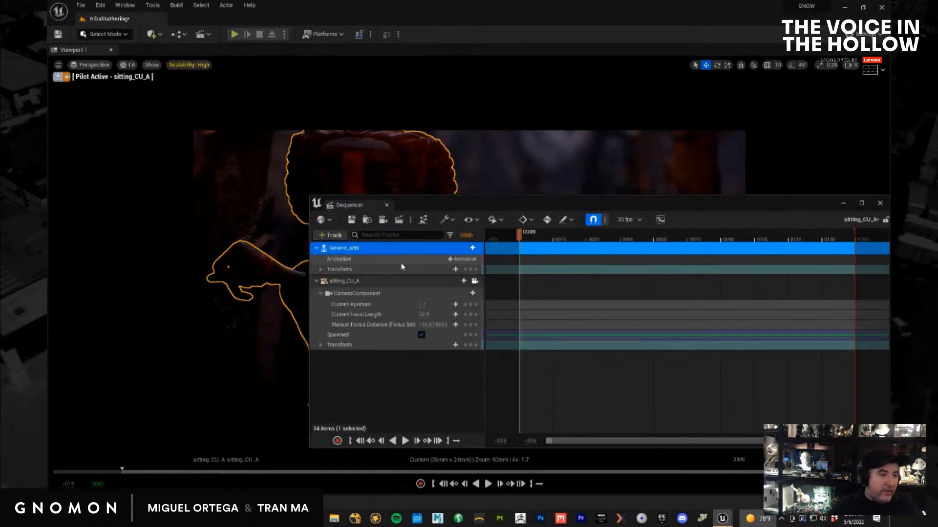
{"action": "left_click", "coordinate": [461, 259]}
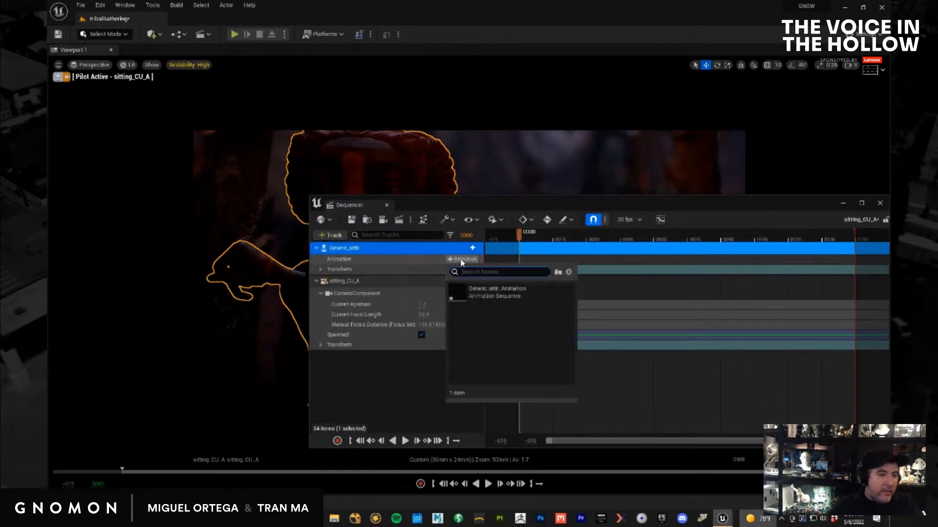
{"action": "left_click", "coordinate": [484, 288]}
{"action": "left_click_drag", "start_coordinate": [512, 208], "coordinate": [487, 287]}
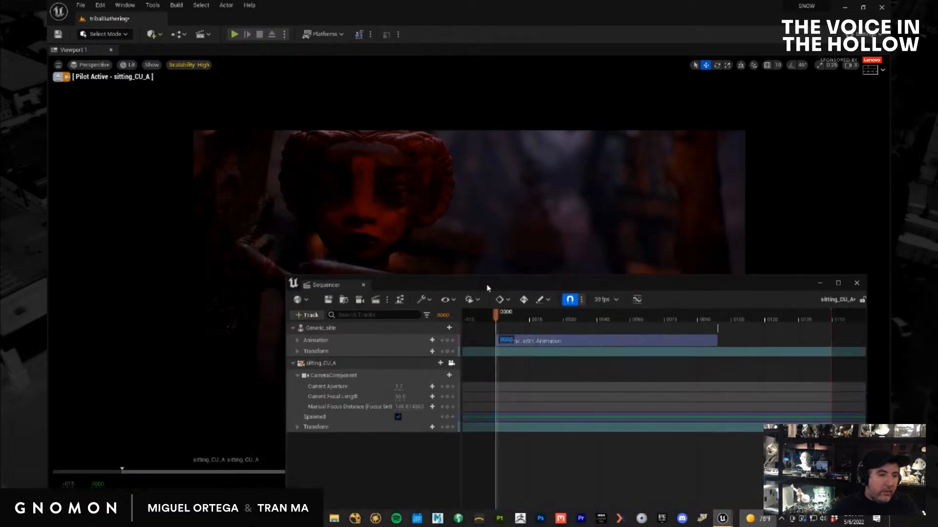
Play back the sequence to review the character's animation through the shot camera, and clear the Sequencer from the view
{"action": "left_click", "coordinate": [501, 314]}
{"action": "key", "text": "space"}
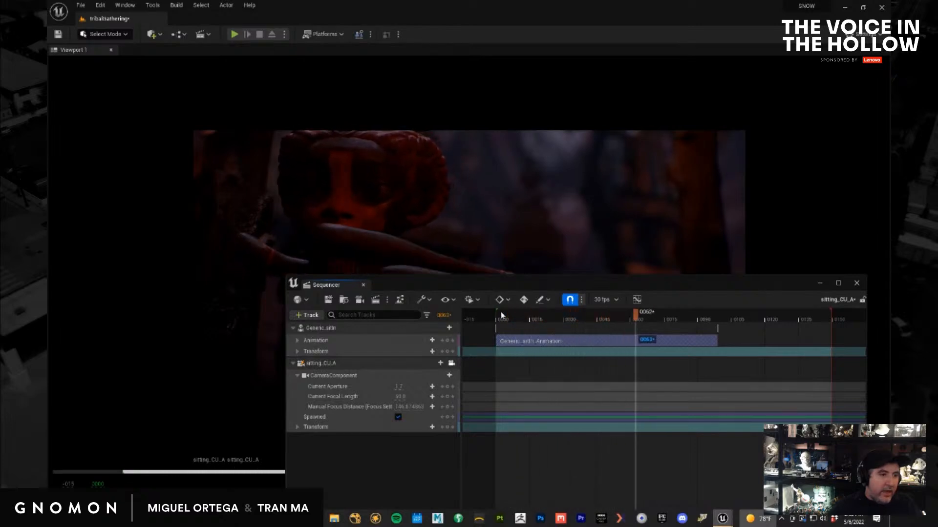
{"action": "left_click_drag", "start_coordinate": [502, 288], "coordinate": [502, 397]}
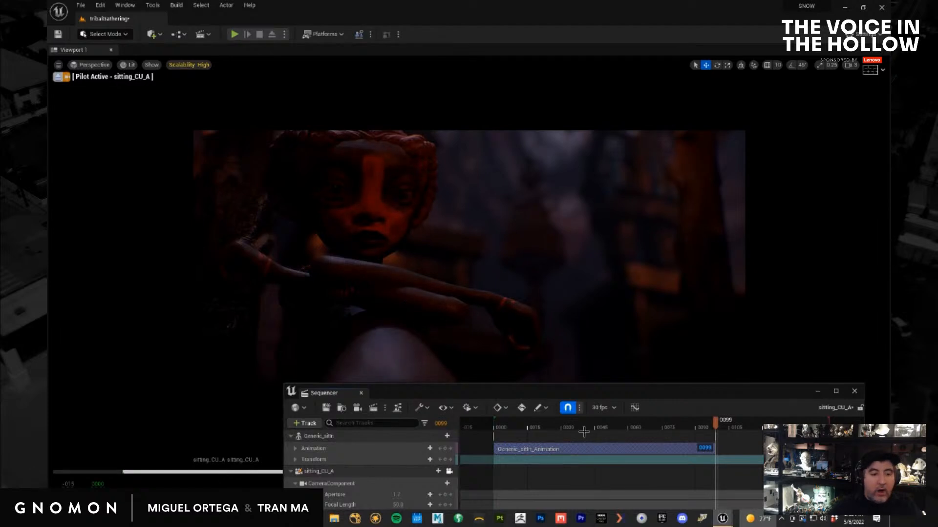
{"action": "left_click", "coordinate": [520, 424]}
{"action": "key", "text": "space"}
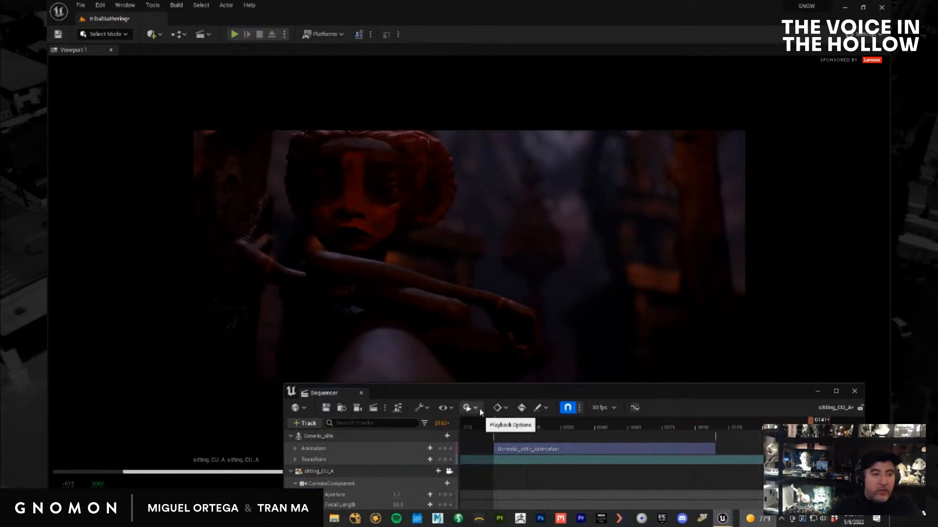
{"action": "key", "text": "space"}
{"action": "left_click_drag", "start_coordinate": [478, 389], "coordinate": [937, 253]}
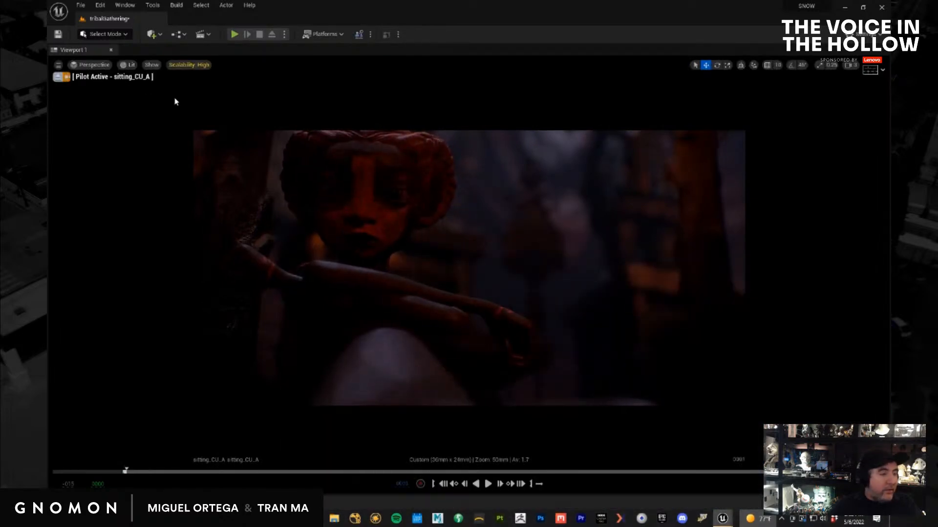
Split the viewport into a two-pane side-by-side layout
{"action": "left_click", "coordinate": [58, 65]}
{"action": "mouse_move", "coordinate": [124, 257]}
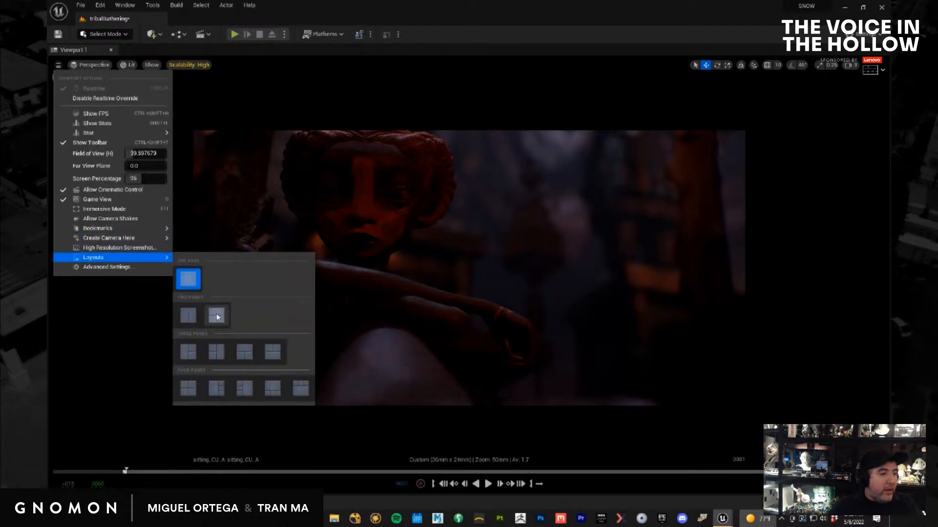
{"action": "left_click", "coordinate": [188, 315]}
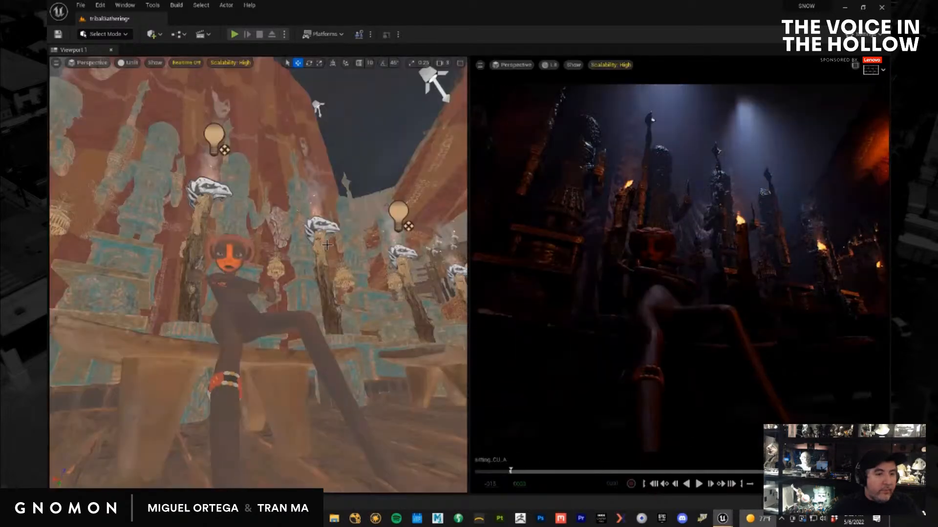
Enable the letterbox mask on the camera viewport with a ratio of 2.0 and make the mask fully opaque
{"action": "left_click", "coordinate": [874, 70]}
{"action": "left_click", "coordinate": [800, 162]}
{"action": "left_click", "coordinate": [853, 157]}
{"action": "type", "text": "2"}
{"action": "key", "text": "Return"}
{"action": "left_click", "coordinate": [875, 164]}
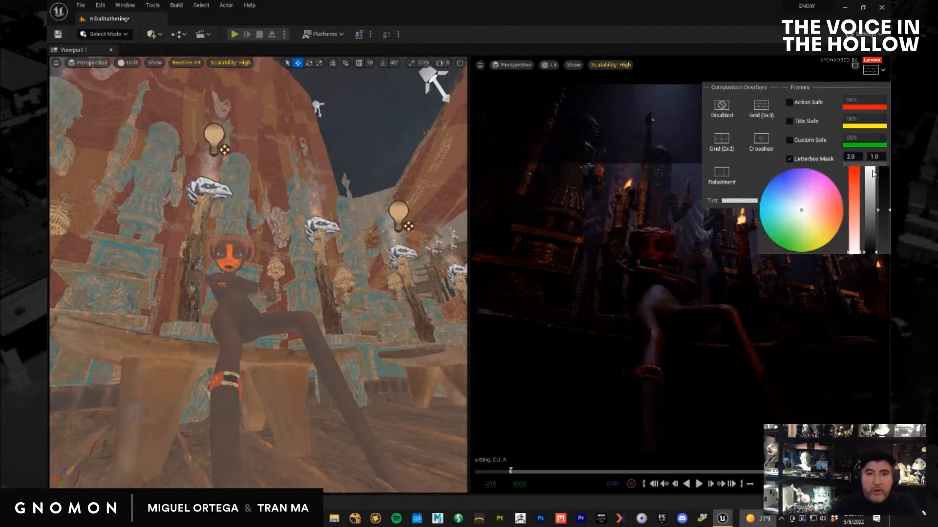
{"action": "left_click_drag", "start_coordinate": [883, 211], "coordinate": [881, 158]}
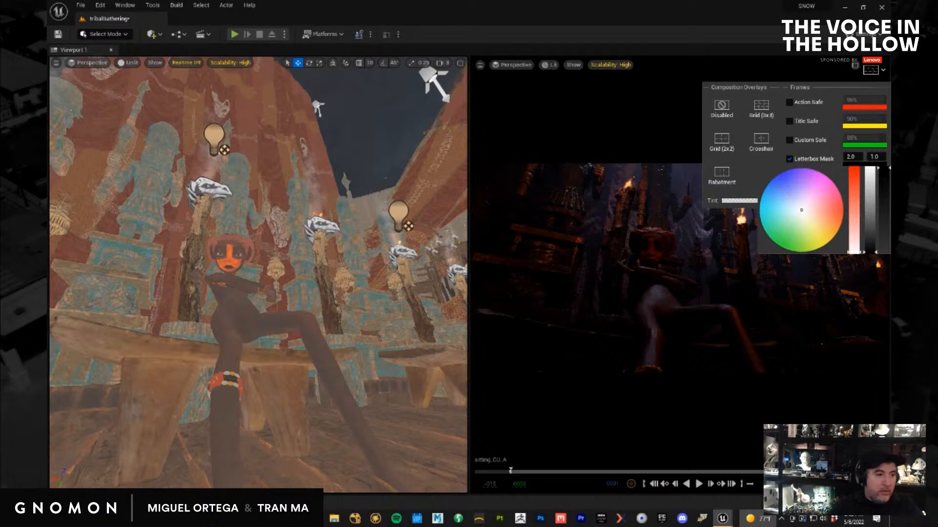
Disable cinematic control for the unlit working viewport
{"action": "left_click", "coordinate": [57, 65]}
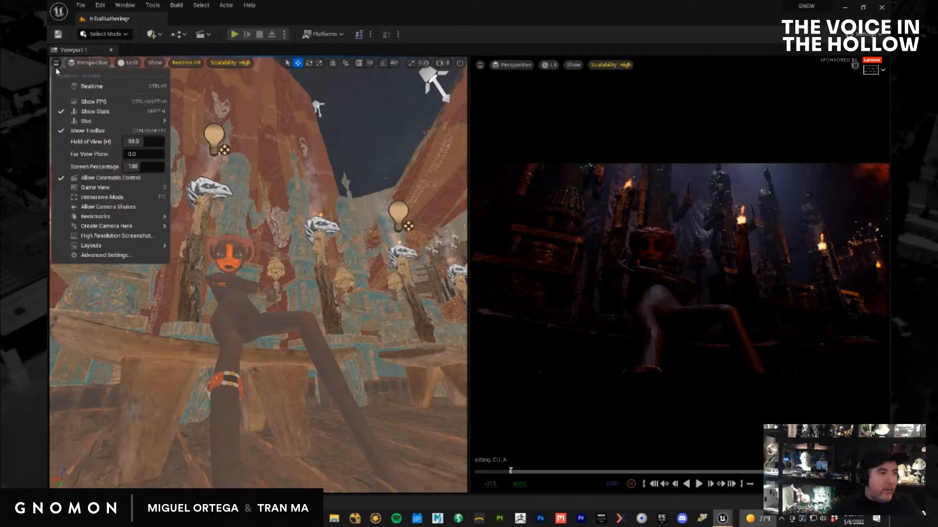
{"action": "left_click", "coordinate": [105, 179]}
{"action": "left_click_drag", "start_coordinate": [308, 324], "coordinate": [342, 139], "text": "alt"}
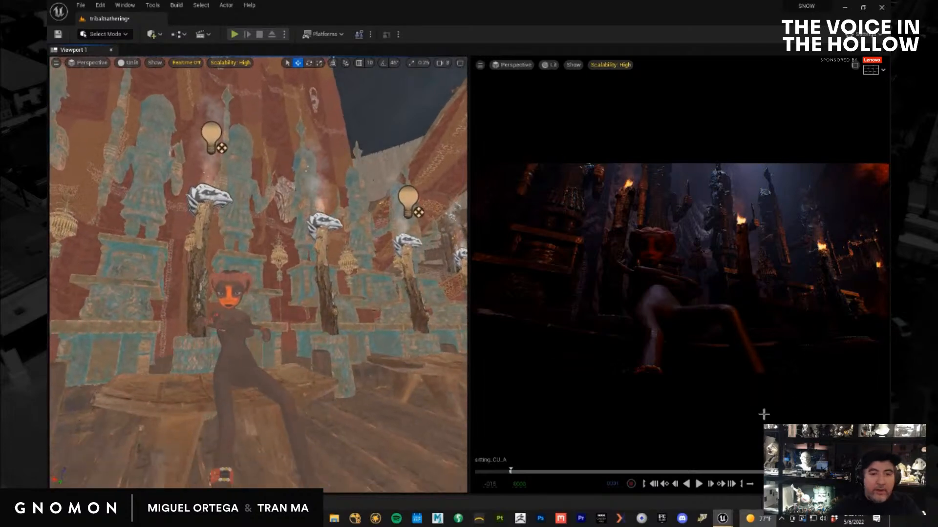
Add a spot light to the level and move it down in front of the statues
{"action": "left_click", "coordinate": [153, 35]}
{"action": "mouse_move", "coordinate": [193, 118]}
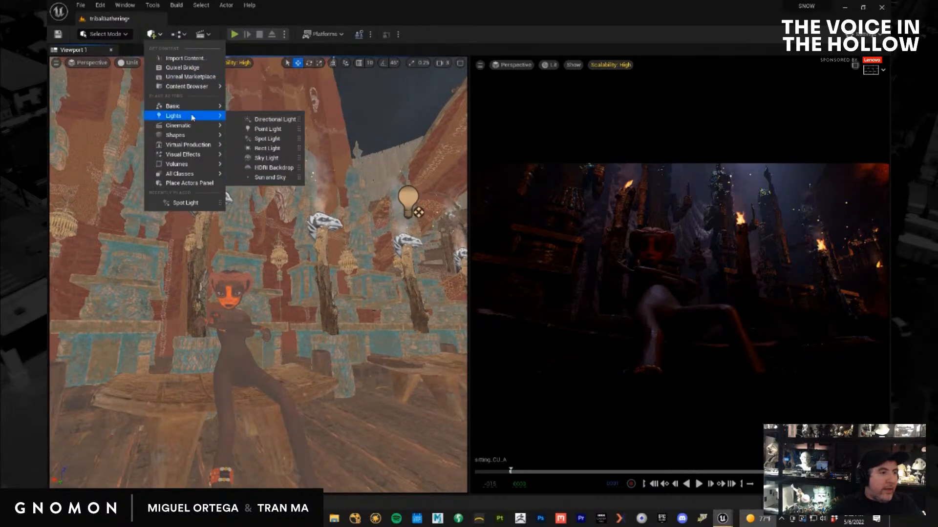
{"action": "left_click", "coordinate": [291, 139]}
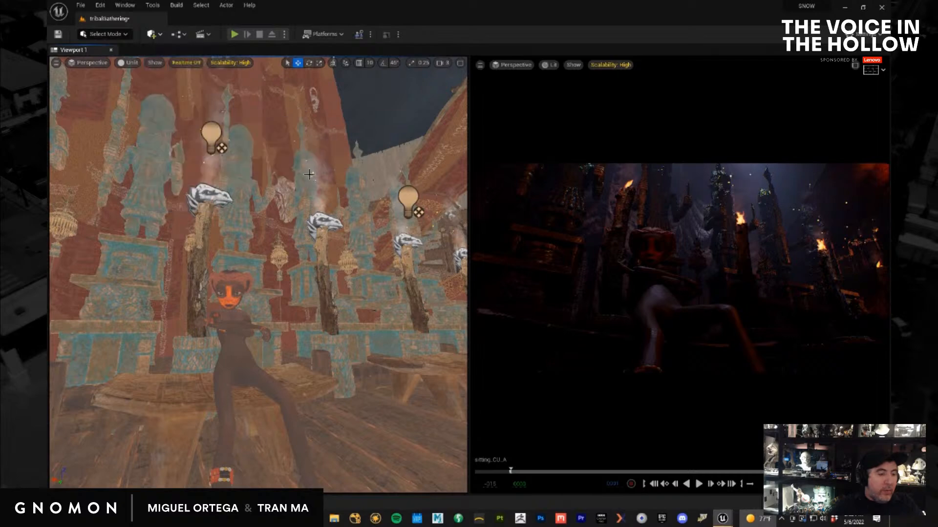
{"action": "left_click_drag", "start_coordinate": [299, 359], "coordinate": [261, 318], "text": "alt"}
{"action": "left_click_drag", "start_coordinate": [303, 352], "coordinate": [241, 318], "text": "alt"}
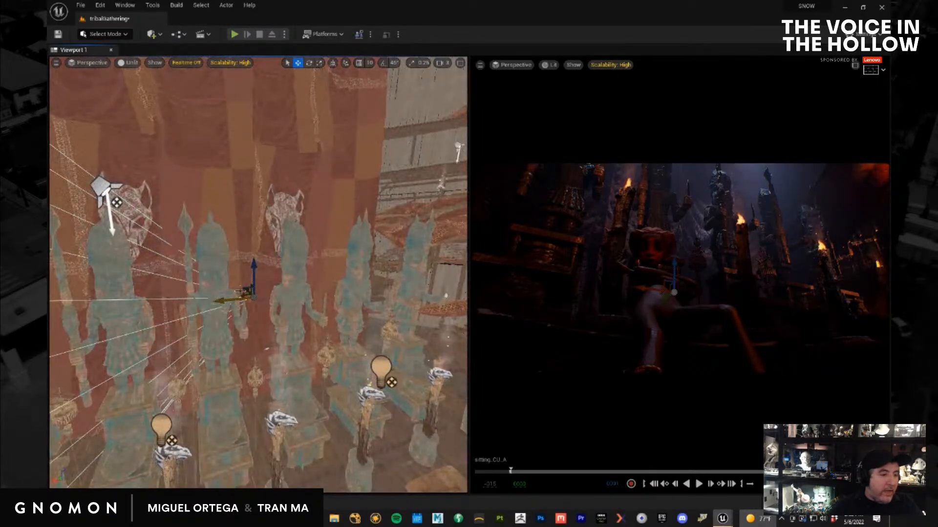
{"action": "left_click_drag", "start_coordinate": [253, 301], "coordinate": [295, 350]}
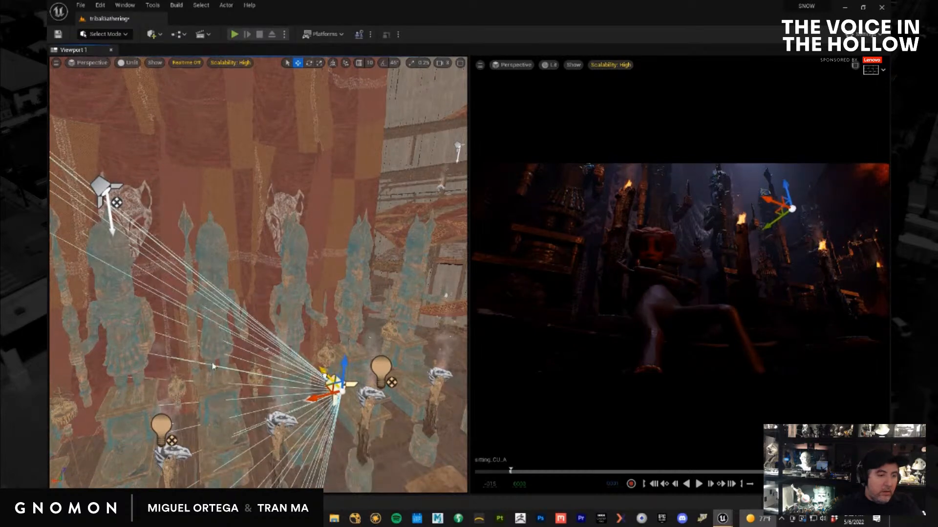
Lower the spot light toward the floor and shift it forward, away from the statues
{"action": "scroll", "coordinate": [321, 389], "scroll_direction": "down", "scroll_amount": 5}
{"action": "middle_click_drag", "start_coordinate": [336, 364], "coordinate": [317, 427]}
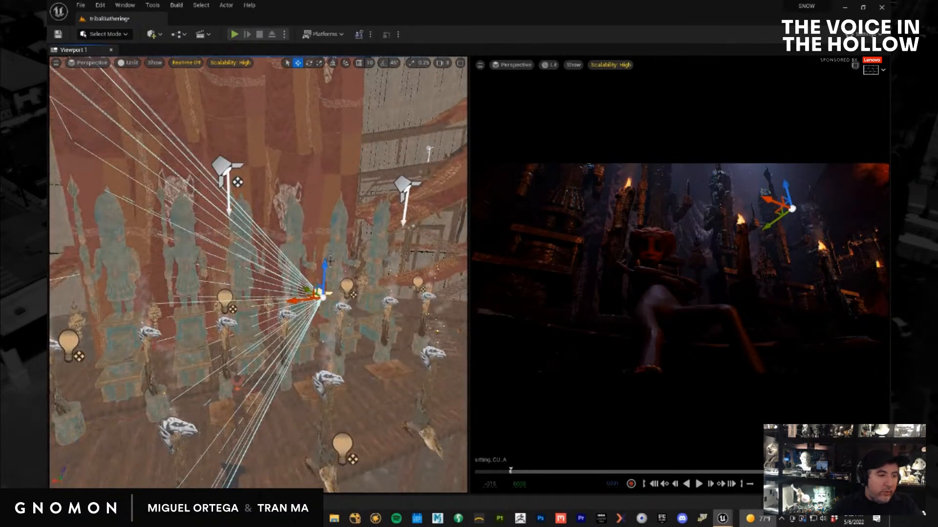
{"action": "left_click_drag", "start_coordinate": [325, 268], "coordinate": [226, 373]}
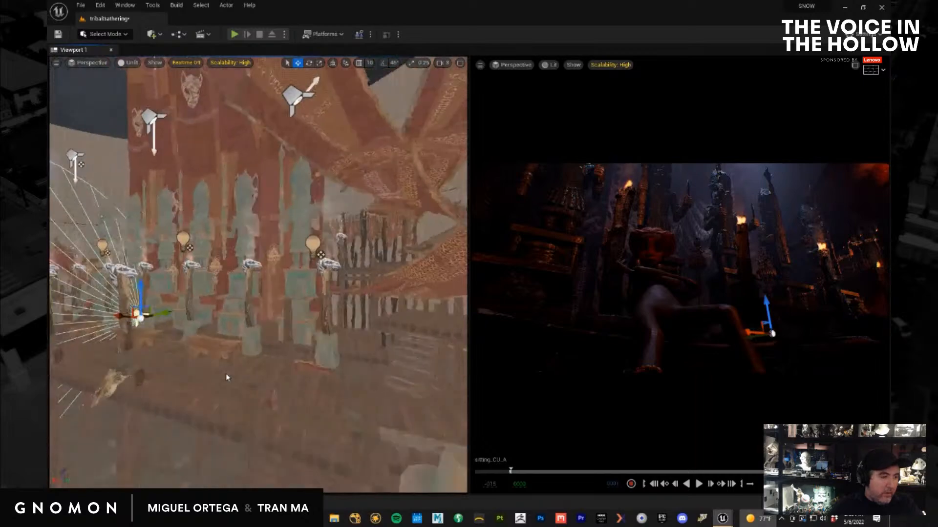
{"action": "middle_click_drag", "start_coordinate": [225, 374], "coordinate": [233, 391], "text": "alt"}
{"action": "left_click_drag", "start_coordinate": [233, 390], "coordinate": [232, 415], "text": "alt"}
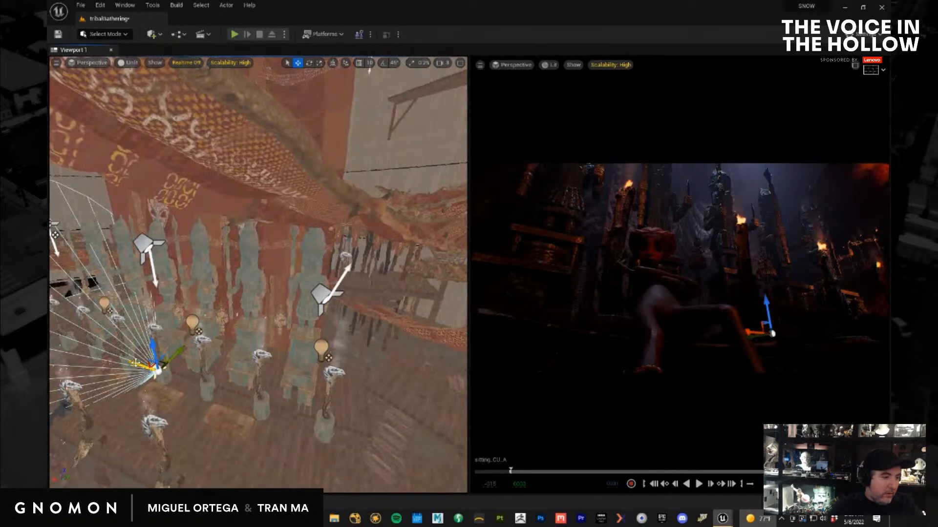
{"action": "left_click_drag", "start_coordinate": [127, 363], "coordinate": [162, 361]}
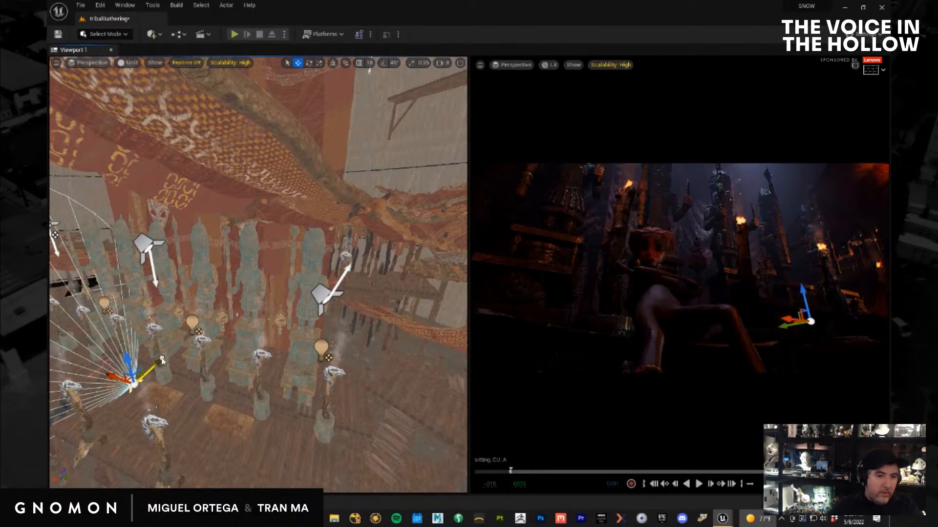
Reposition the spot light at one side of the seated character, close to the wooden post
{"action": "key", "text": "f"}
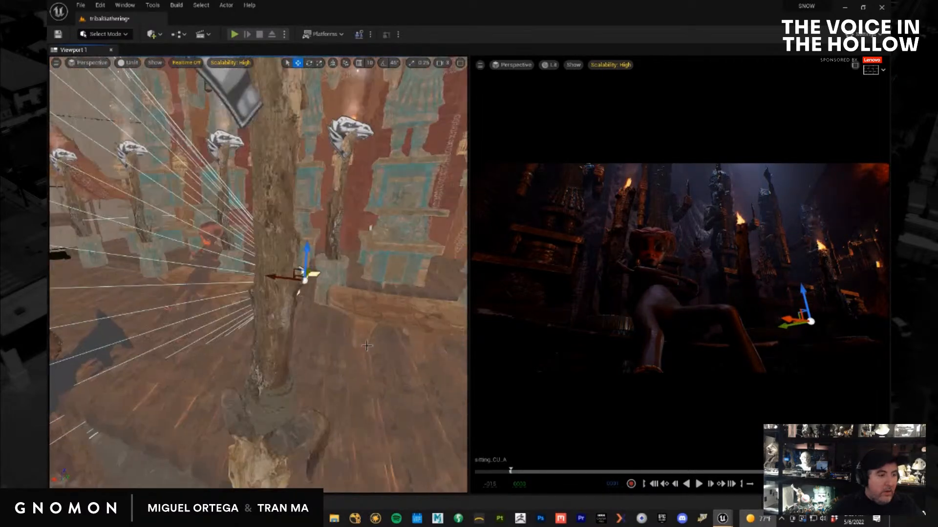
{"action": "mouse_move", "coordinate": [203, 302]}
{"action": "left_mouse_down", "text": "alt"}
{"action": "mouse_move", "coordinate": [271, 322]}
{"action": "mouse_move", "coordinate": [243, 330]}
{"action": "mouse_move", "coordinate": [263, 334]}
{"action": "mouse_move", "coordinate": [244, 289]}
{"action": "left_mouse_up", "text": "alt"}
{"action": "left_click_drag", "start_coordinate": [325, 240], "coordinate": [332, 207]}
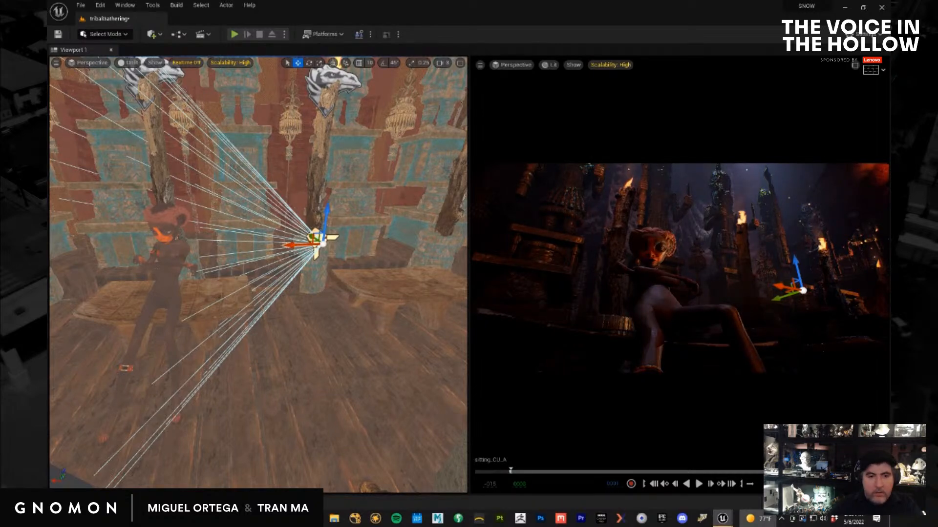
{"action": "mouse_move", "coordinate": [329, 333]}
{"action": "left_mouse_down", "text": "alt"}
{"action": "mouse_move", "coordinate": [307, 366]}
{"action": "mouse_move", "coordinate": [332, 323]}
{"action": "left_mouse_up", "text": "alt"}
{"action": "left_click_drag", "start_coordinate": [332, 246], "coordinate": [336, 226]}
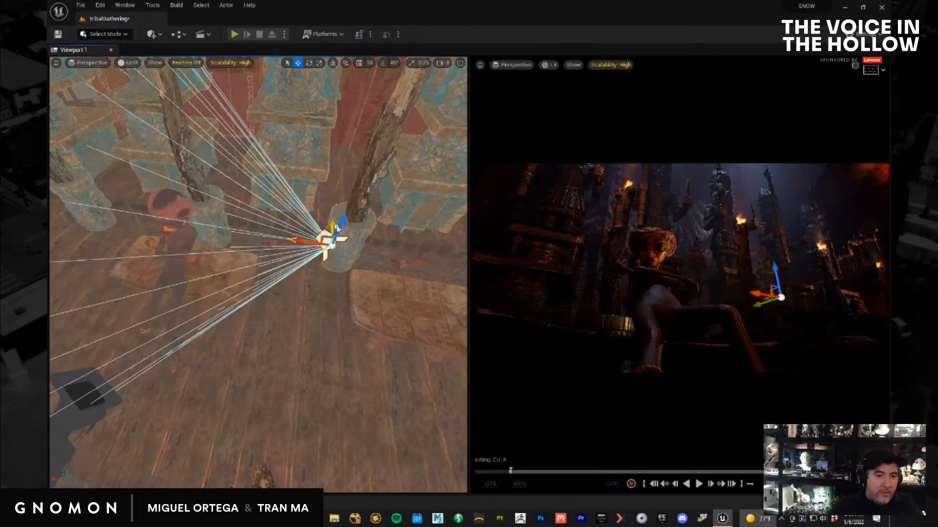
Rotate the spot light about 12 degrees horizontally and shift it slightly toward the statues
{"action": "key", "text": "e"}
{"action": "mouse_move", "coordinate": [311, 274]}
{"action": "left_mouse_down"}
{"action": "mouse_move", "coordinate": [333, 274]}
{"action": "mouse_move", "coordinate": [316, 268]}
{"action": "left_mouse_up"}
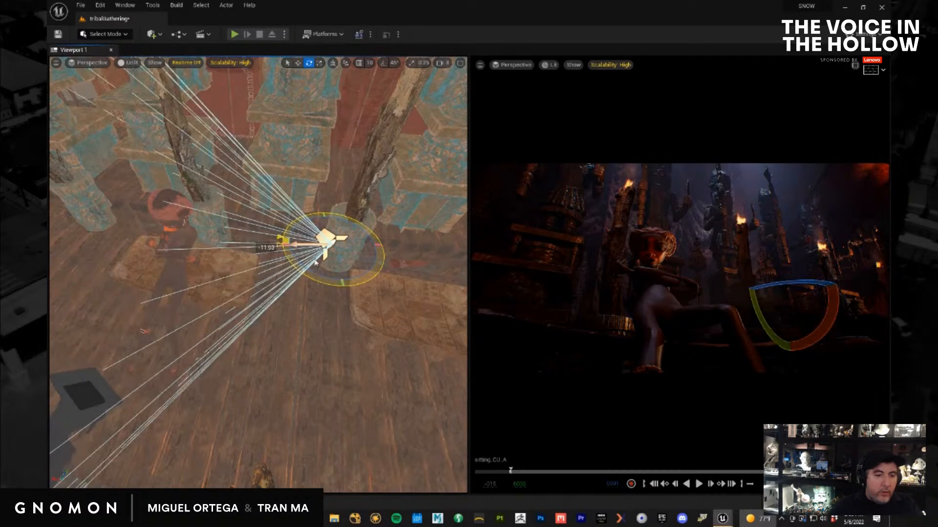
{"action": "key", "text": "w"}
{"action": "mouse_move", "coordinate": [325, 224]}
{"action": "left_mouse_down"}
{"action": "mouse_move", "coordinate": [315, 192]}
{"action": "mouse_move", "coordinate": [326, 217]}
{"action": "left_mouse_up"}
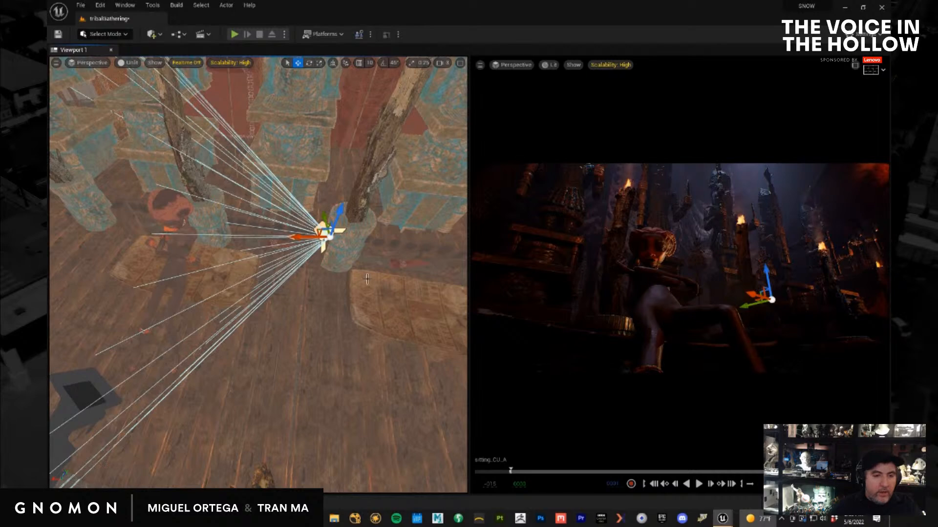
Duplicate the spot light to the character's opposite side, turned around to face the character and set farther away
{"action": "left_click_drag", "start_coordinate": [271, 240], "coordinate": [125, 272], "text": "alt"}
{"action": "key", "text": "f"}
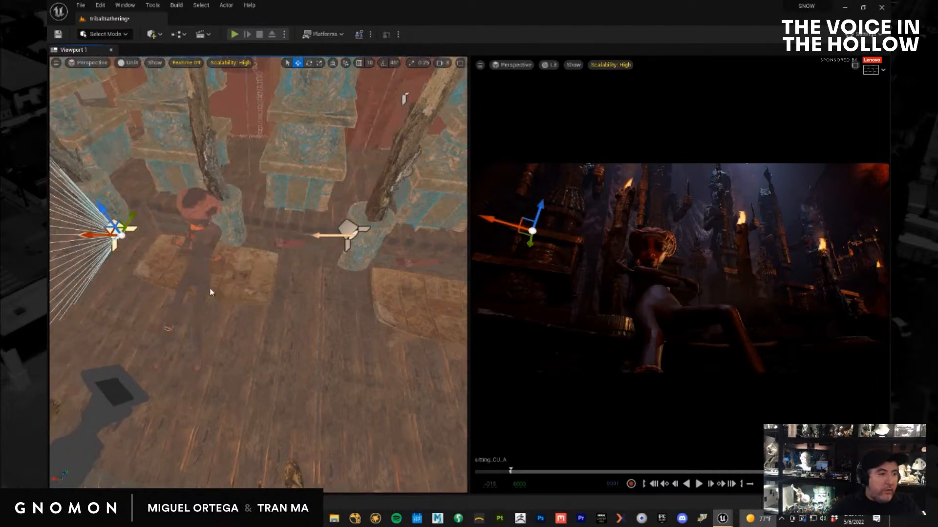
{"action": "key", "text": "e"}
{"action": "left_click_drag", "start_coordinate": [234, 266], "coordinate": [76, 216]}
{"action": "key", "text": "w"}
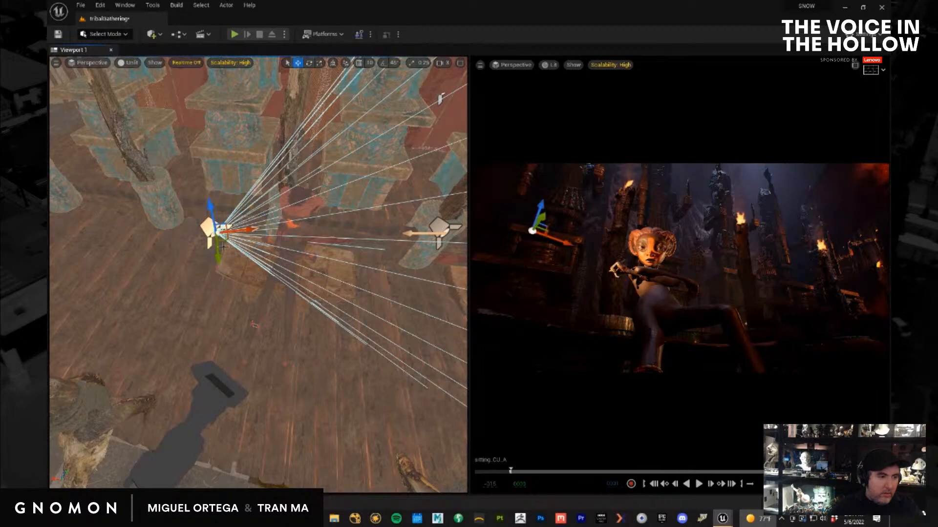
{"action": "left_click_drag", "start_coordinate": [246, 233], "coordinate": [137, 239]}
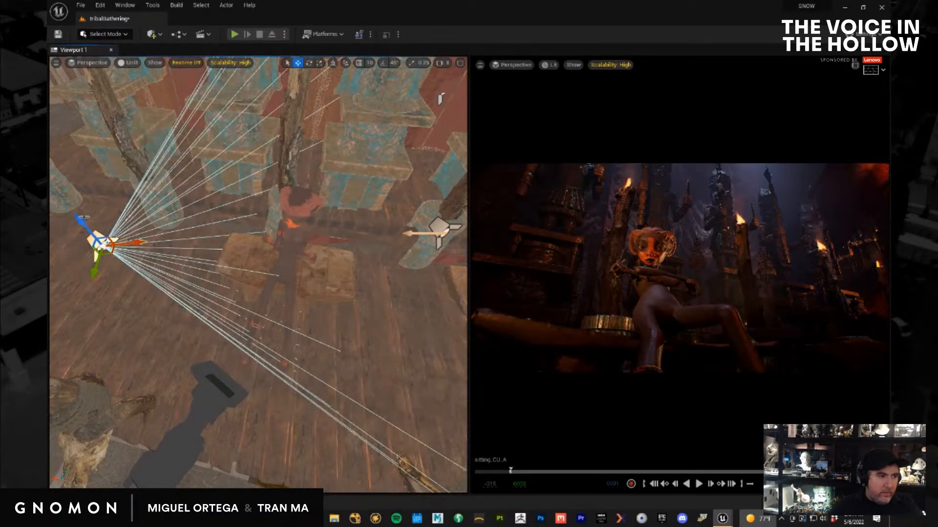
Move the duplicated spot light back beside the wooden post near the statues and rotate it toward the seated character
{"action": "left_click_drag", "start_coordinate": [82, 225], "coordinate": [81, 165]}
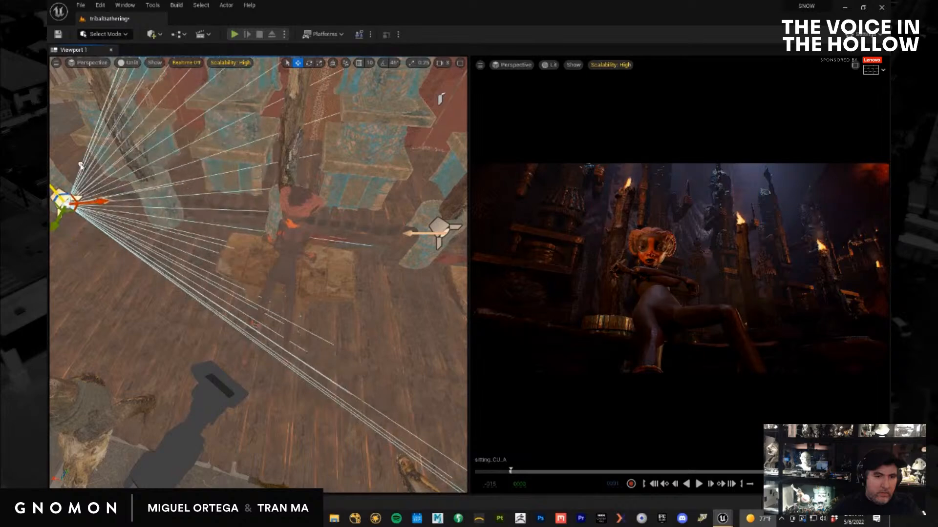
{"action": "left_click_drag", "start_coordinate": [58, 229], "coordinate": [196, 141]}
{"action": "key", "text": "e"}
{"action": "key", "text": "w"}
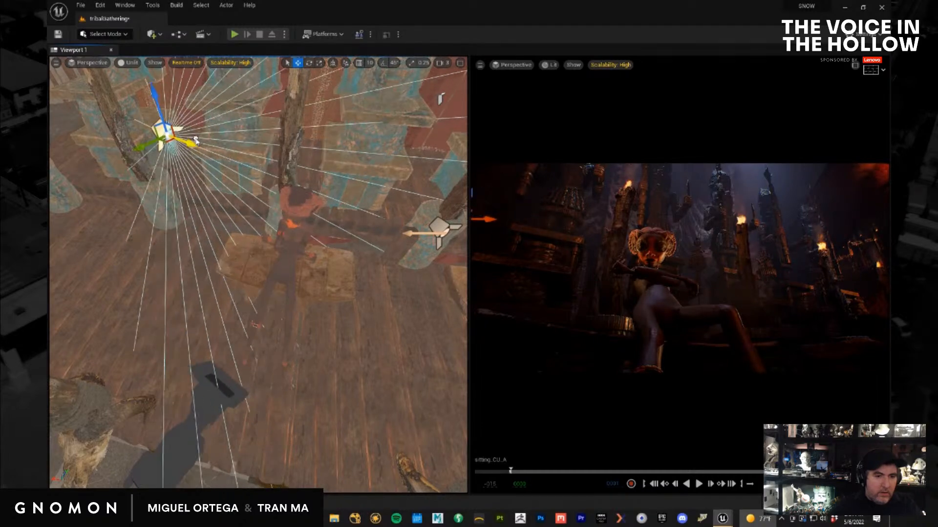
{"action": "left_click_drag", "start_coordinate": [138, 146], "coordinate": [171, 140]}
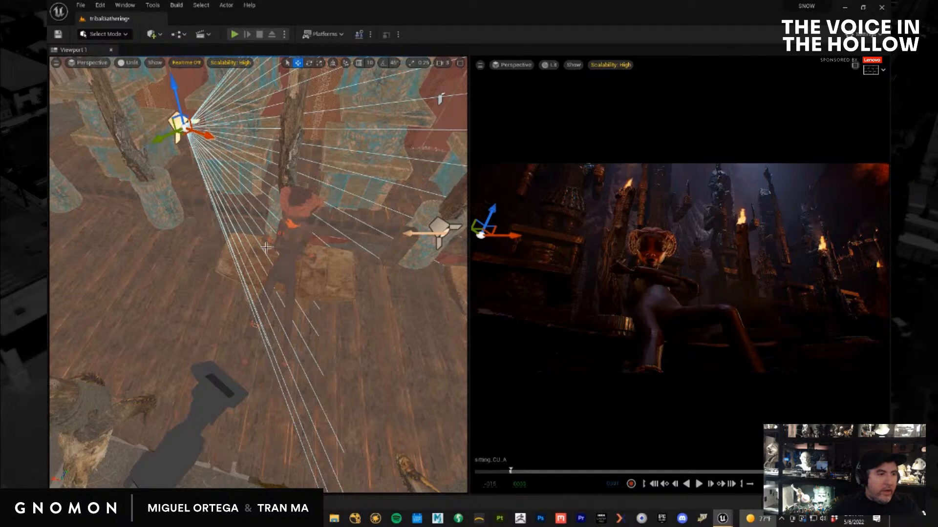
{"action": "left_click_drag", "start_coordinate": [175, 301], "coordinate": [167, 322], "text": "alt"}
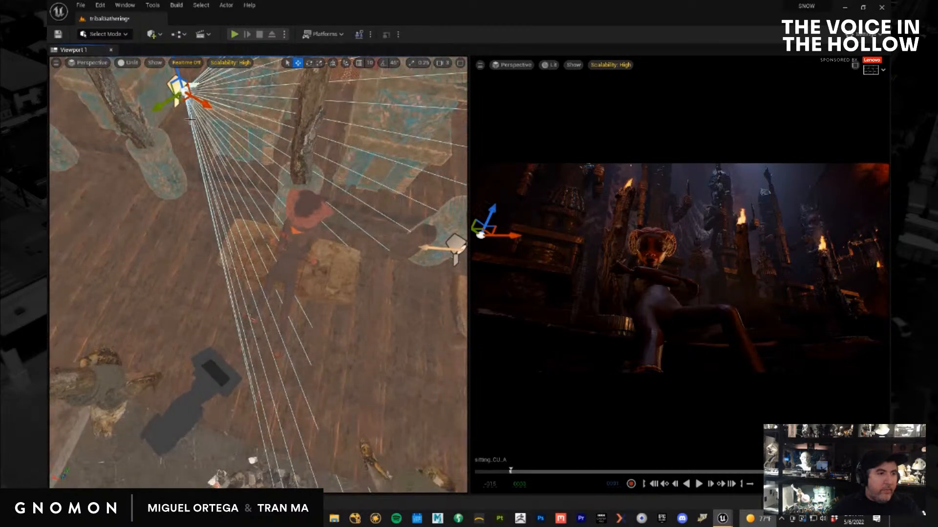
{"action": "key", "text": "e"}
{"action": "left_click_drag", "start_coordinate": [188, 122], "coordinate": [162, 122]}
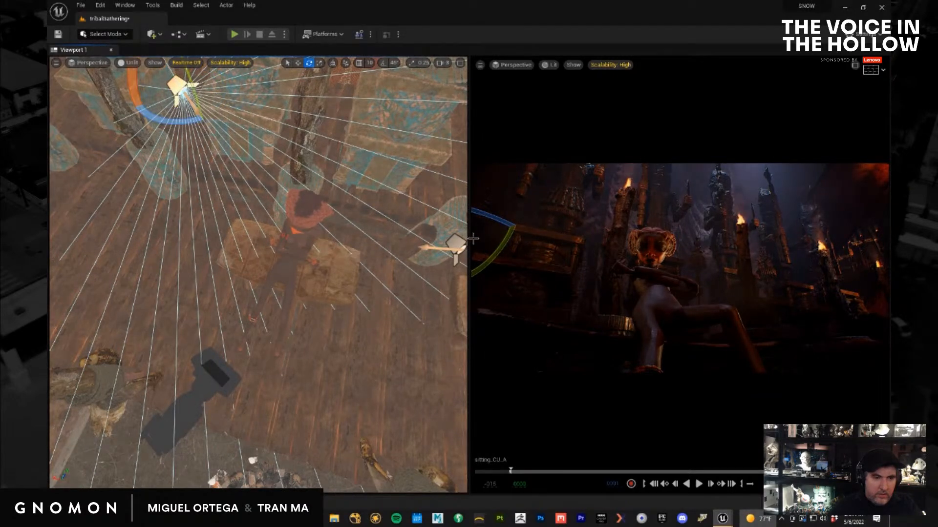
Duplicate the spot light closer to the seated character and rotate the copy to point downward
{"action": "scroll", "coordinate": [276, 299], "scroll_direction": "down", "scroll_amount": 8}
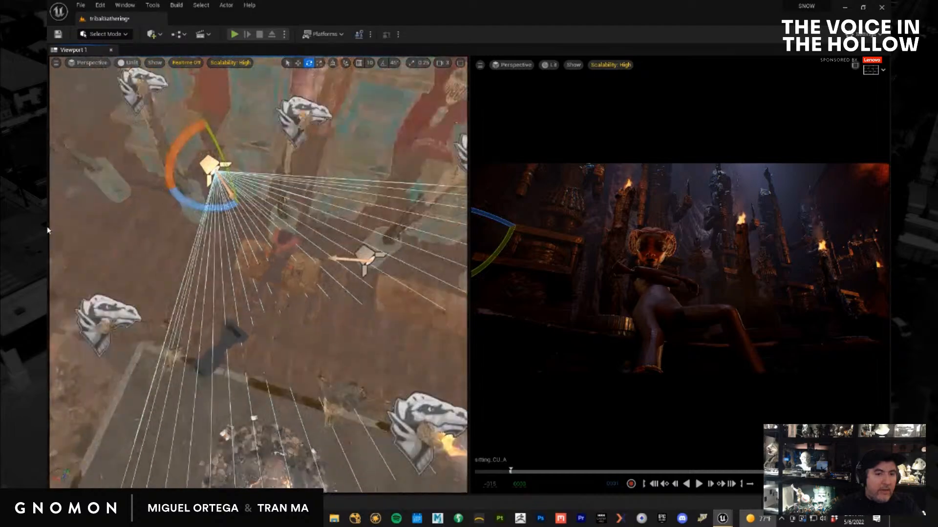
{"action": "left_click_drag", "start_coordinate": [327, 320], "coordinate": [419, 198], "text": "alt"}
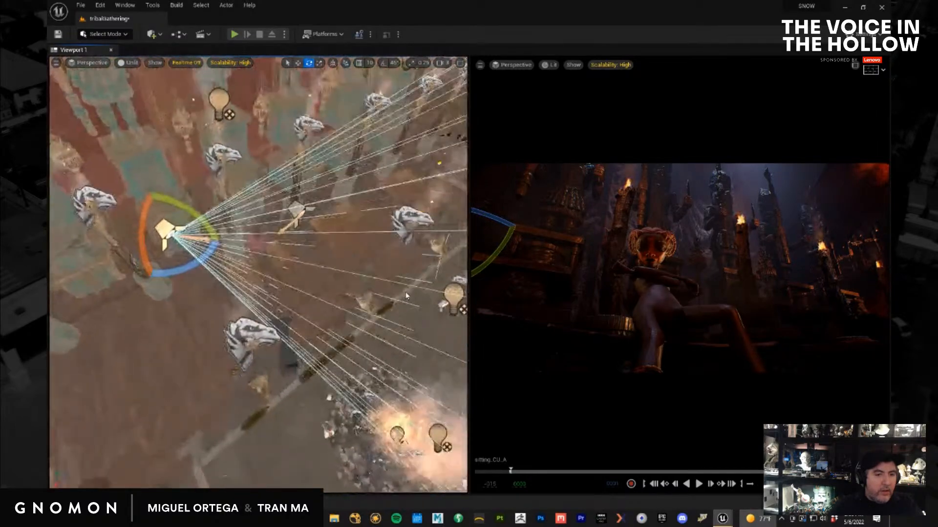
{"action": "left_click_drag", "start_coordinate": [205, 322], "coordinate": [199, 310], "text": "alt"}
{"action": "key", "text": "w"}
{"action": "left_click_drag", "start_coordinate": [209, 235], "coordinate": [275, 248], "text": "alt"}
{"action": "key", "text": "e"}
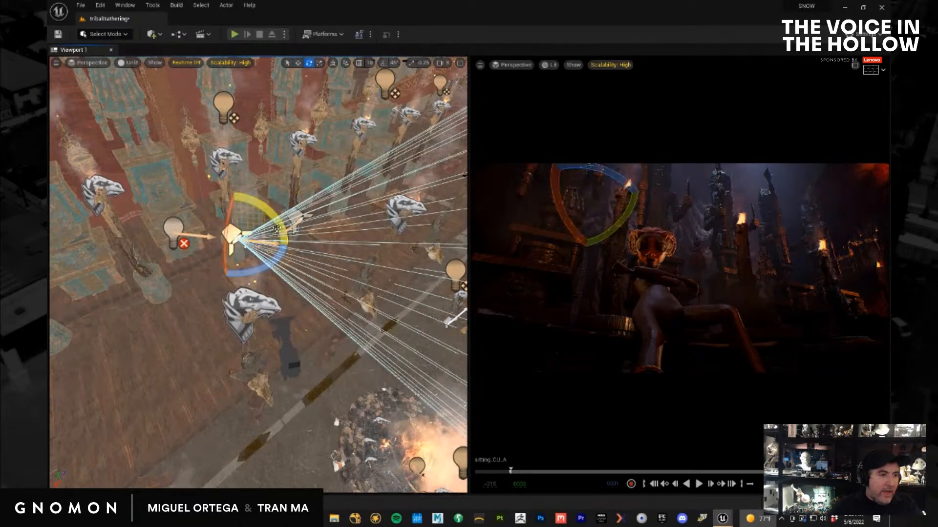
{"action": "left_click_drag", "start_coordinate": [264, 206], "coordinate": [383, 356]}
Reposition the downward-pointing spot light above the seated character, in front of the statues
{"action": "key", "text": "w"}
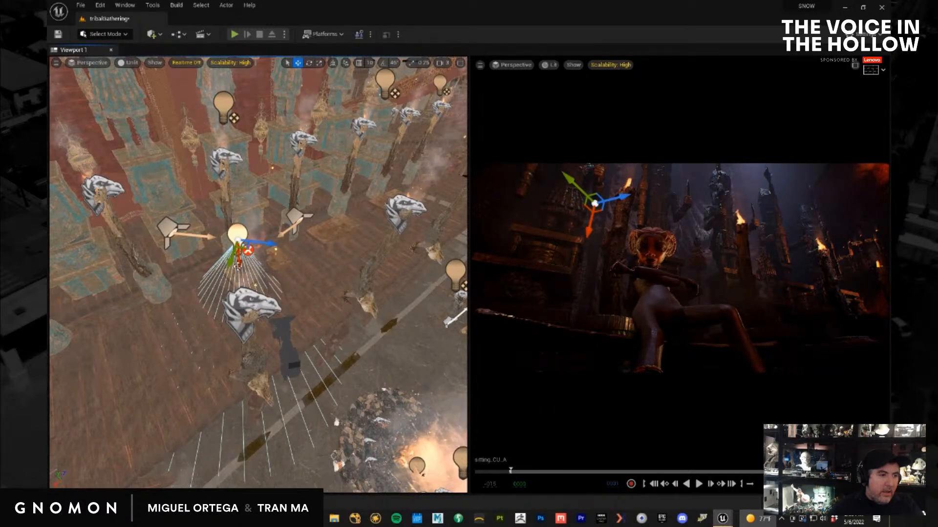
{"action": "left_click_drag", "start_coordinate": [237, 251], "coordinate": [295, 234]}
{"action": "left_click_drag", "start_coordinate": [309, 288], "coordinate": [271, 211], "text": "alt"}
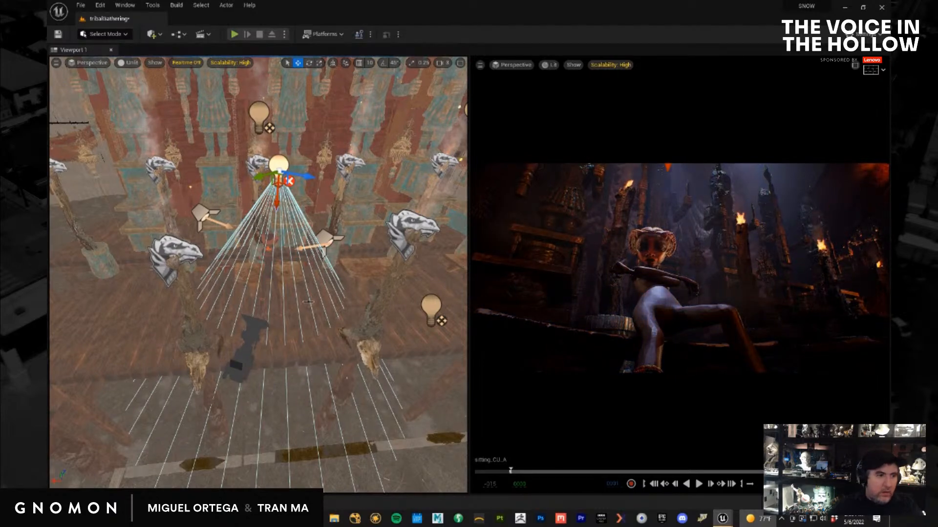
{"action": "left_click_drag", "start_coordinate": [351, 277], "coordinate": [321, 250], "text": "alt"}
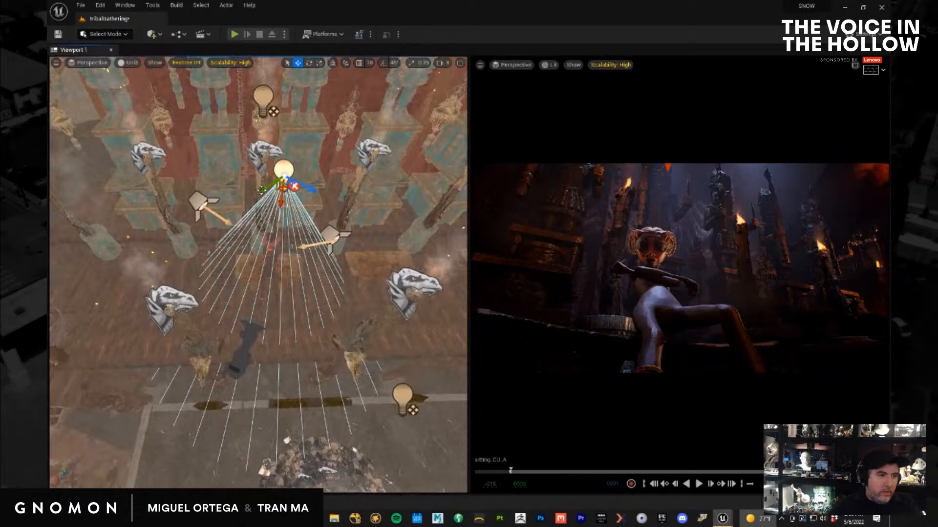
{"action": "left_click_drag", "start_coordinate": [255, 201], "coordinate": [234, 217]}
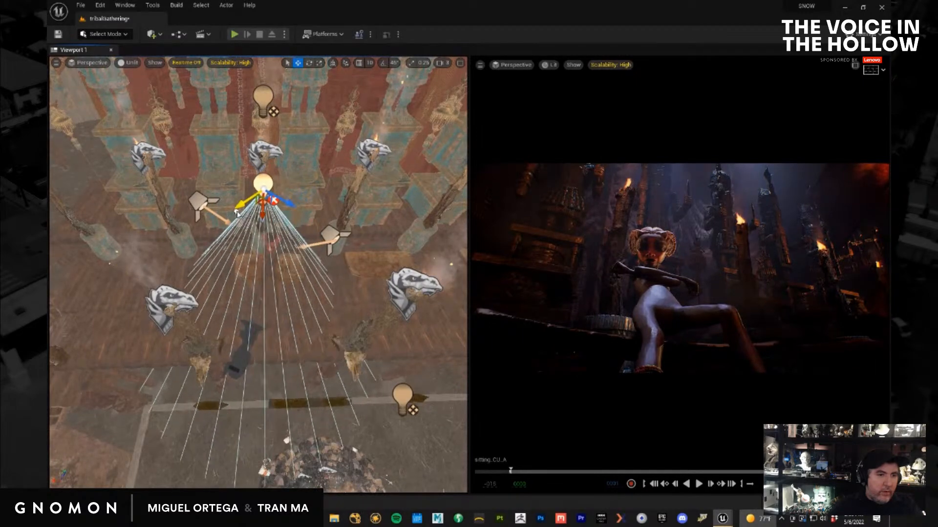
Tilt the overhead spot light sideways, lower it to one side of the character, and aim it at her
{"action": "key", "text": "e"}
{"action": "left_click_drag", "start_coordinate": [237, 173], "coordinate": [212, 214]}
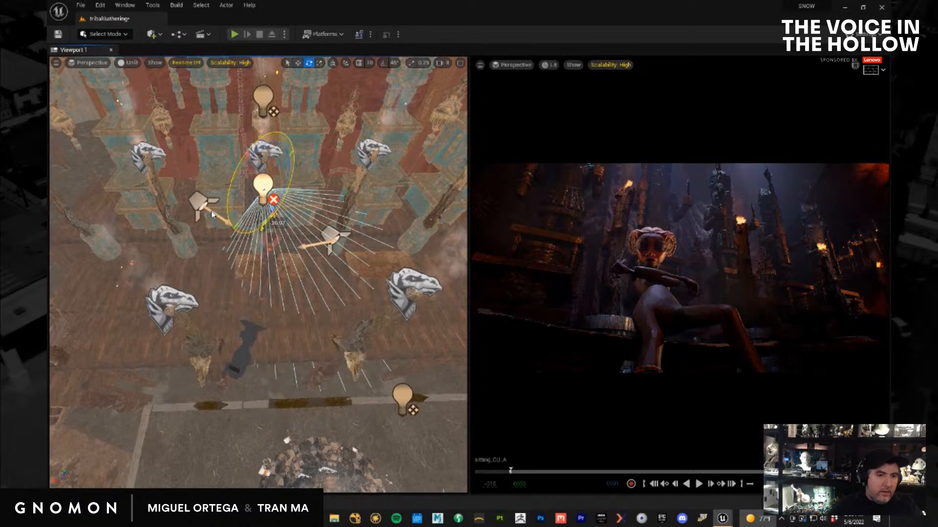
{"action": "key", "text": "w"}
{"action": "left_click_drag", "start_coordinate": [236, 222], "coordinate": [190, 272]}
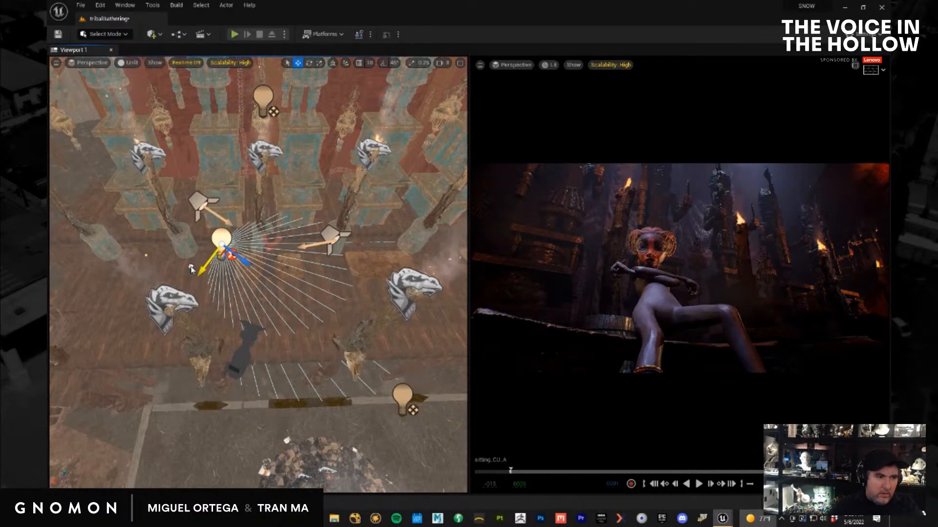
{"action": "key", "text": "e"}
{"action": "left_click_drag", "start_coordinate": [182, 244], "coordinate": [177, 264]}
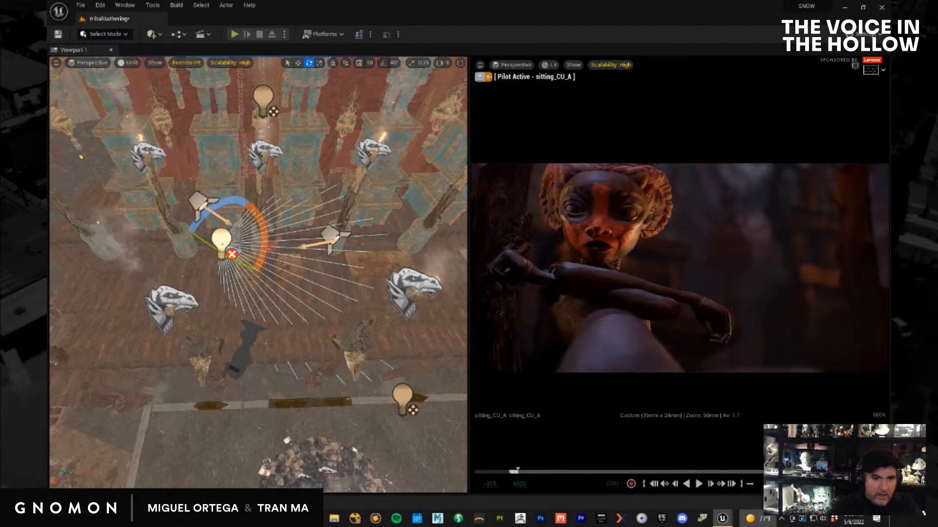
Shift the newly placed side spot light slightly closer to the character
{"action": "left_click_drag", "start_coordinate": [352, 409], "coordinate": [317, 369], "text": "alt"}
{"action": "key", "text": "w"}
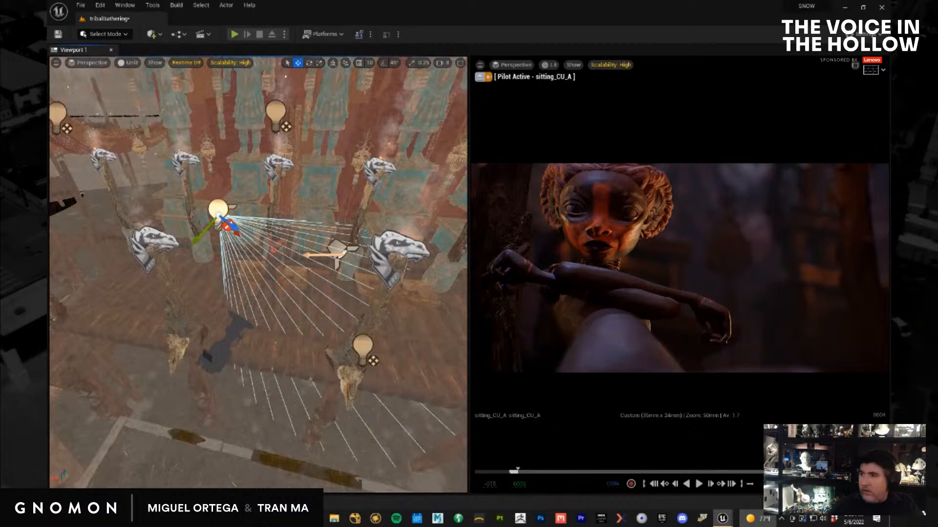
{"action": "left_click_drag", "start_coordinate": [276, 293], "coordinate": [244, 250], "text": "alt"}
{"action": "key", "text": "e"}
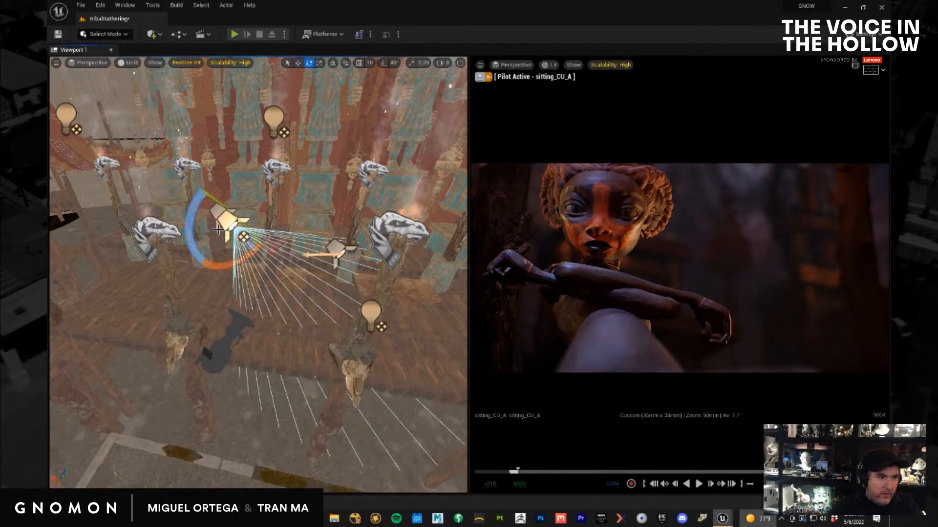
{"action": "left_click_drag", "start_coordinate": [192, 218], "coordinate": [349, 139]}
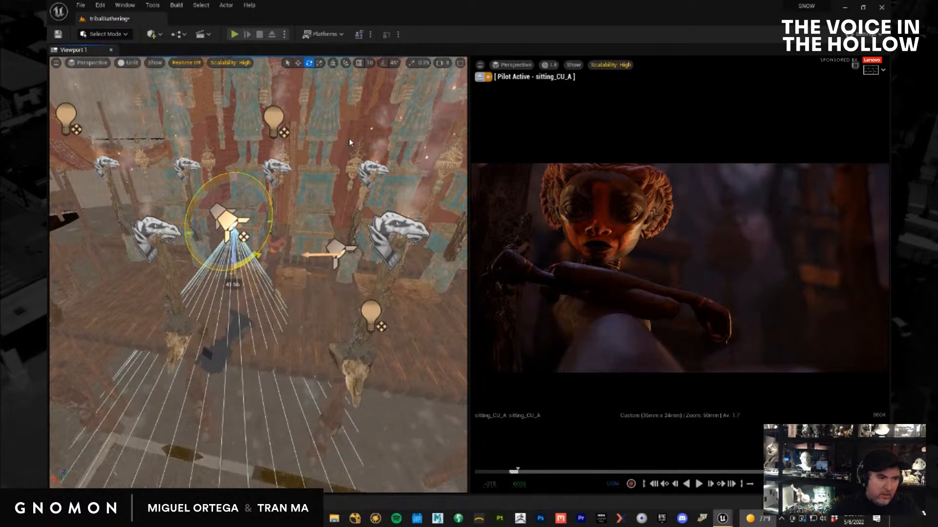
{"action": "key", "text": "w"}
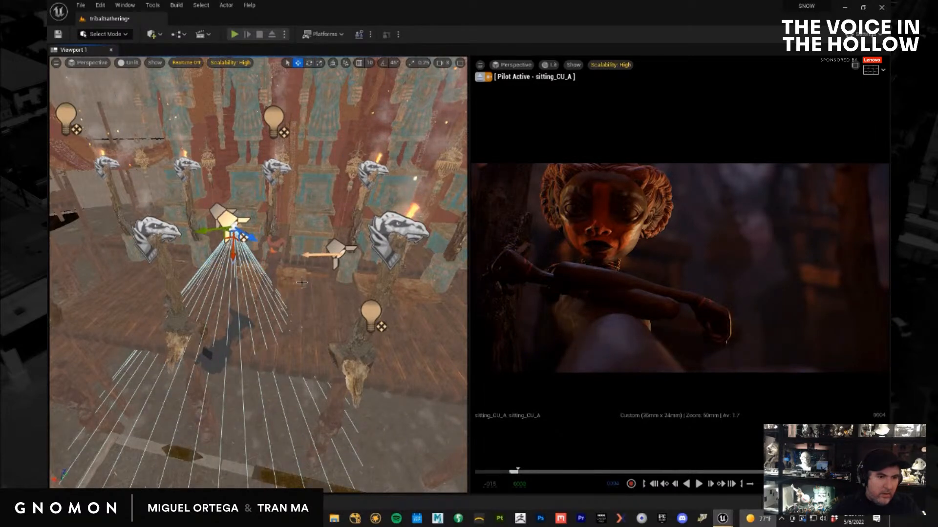
{"action": "key", "text": "ctrl+z"}
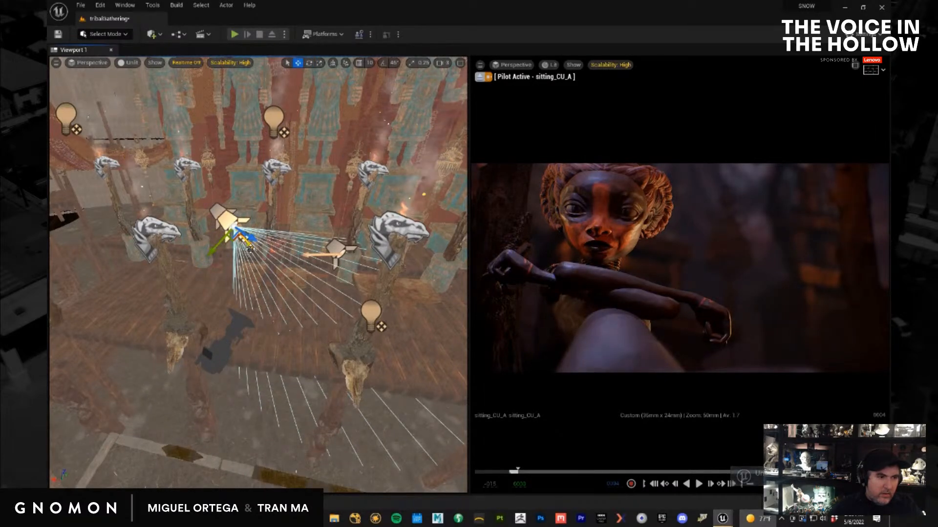
Move the side spot light back, away from the character, along its aiming direction
{"action": "left_click_drag", "start_coordinate": [250, 244], "coordinate": [231, 214]}
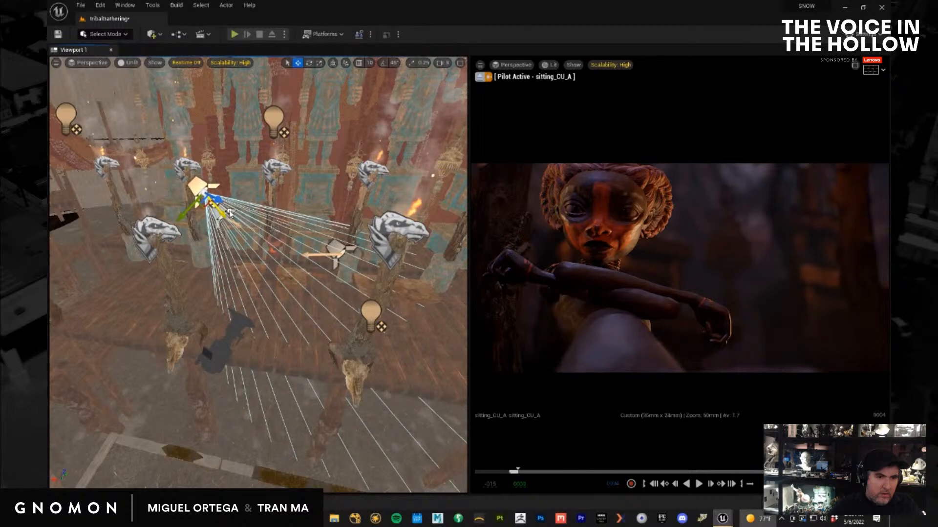
Move the spot light on the character's opposite side forward, away from the statues, and rotate it toward her face
{"action": "left_click", "coordinate": [336, 258]}
{"action": "left_click_drag", "start_coordinate": [382, 300], "coordinate": [343, 267], "text": "alt"}
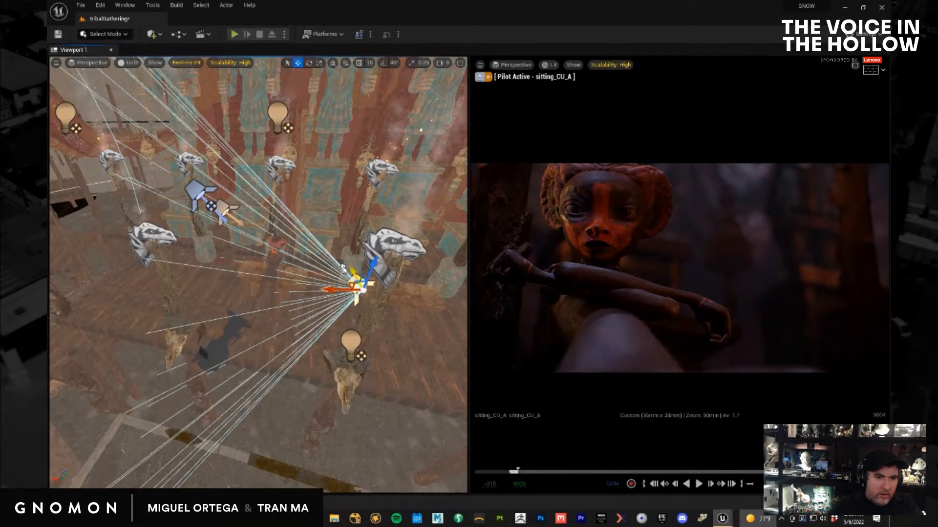
{"action": "key", "text": "e"}
{"action": "left_click_drag", "start_coordinate": [363, 323], "coordinate": [317, 299]}
{"action": "key", "text": "w"}
{"action": "left_click_drag", "start_coordinate": [403, 403], "coordinate": [340, 337], "text": "alt"}
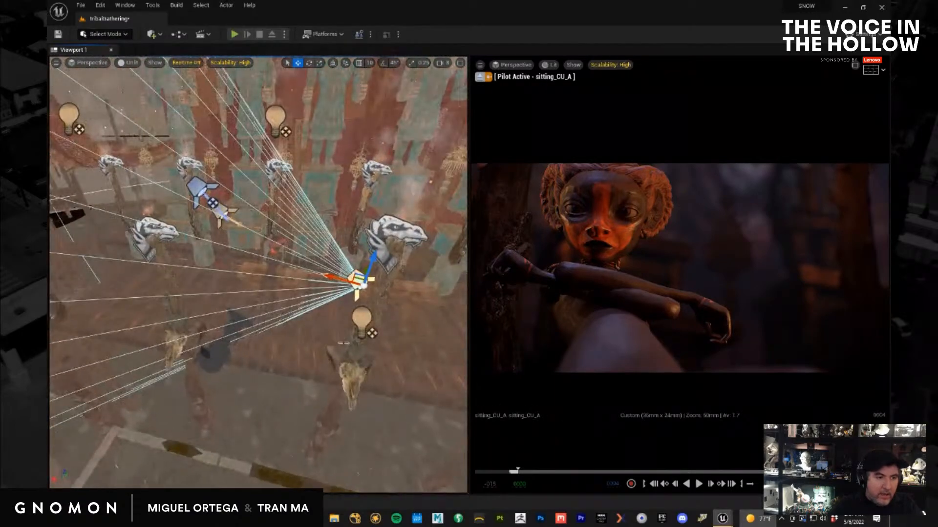
Nudge the opposite-side spot light slightly farther forward and adjust its rotation toward the character
{"action": "left_click_drag", "start_coordinate": [418, 380], "coordinate": [430, 386], "text": "alt"}
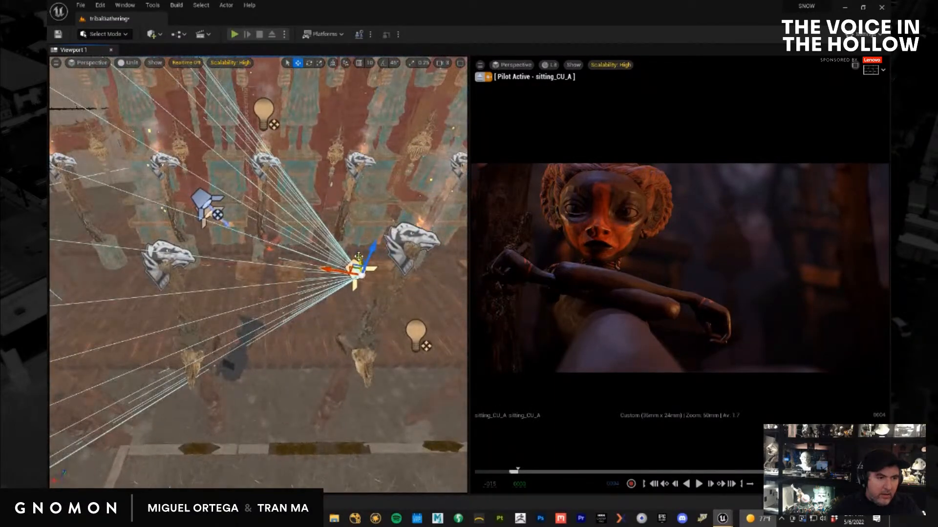
{"action": "left_click_drag", "start_coordinate": [359, 258], "coordinate": [360, 271]}
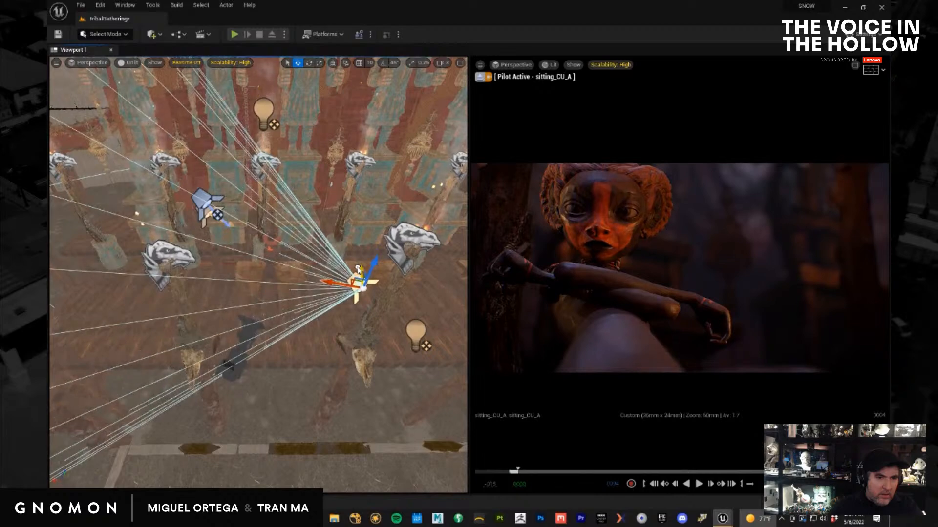
{"action": "key", "text": "e"}
{"action": "left_click_drag", "start_coordinate": [373, 316], "coordinate": [164, 224]}
{"action": "key", "text": "w"}
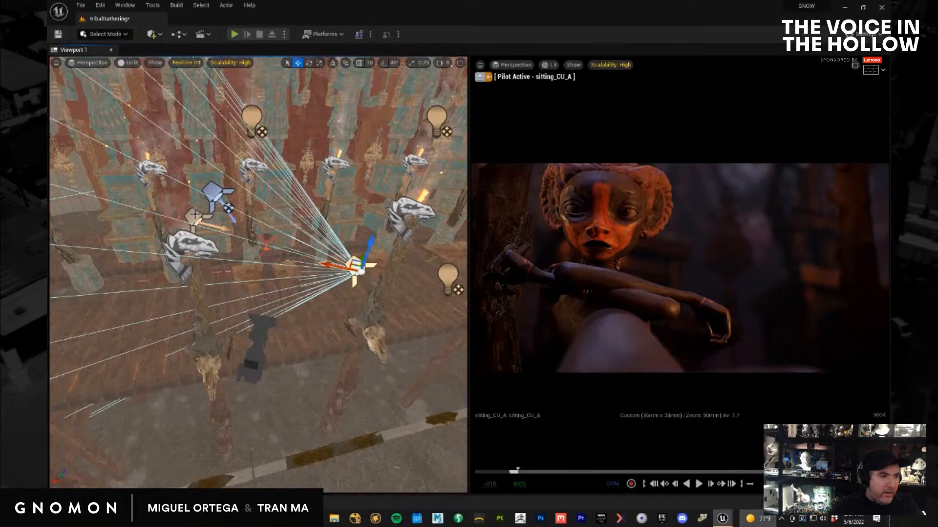
Select the other spot light beside the rear wooden posts and reposition it farther from the character
{"action": "left_click", "coordinate": [195, 214]}
{"action": "left_click_drag", "start_coordinate": [192, 329], "coordinate": [257, 341], "text": "alt"}
{"action": "left_click_drag", "start_coordinate": [169, 315], "coordinate": [76, 282]}
{"action": "key", "text": "e"}
{"action": "key", "text": "w"}
Fine-tune the rear spot light's position near the post with small shifts toward the character and to the side
{"action": "left_click_drag", "start_coordinate": [173, 370], "coordinate": [147, 259], "text": "alt"}
{"action": "left_click_drag", "start_coordinate": [134, 227], "coordinate": [142, 240]}
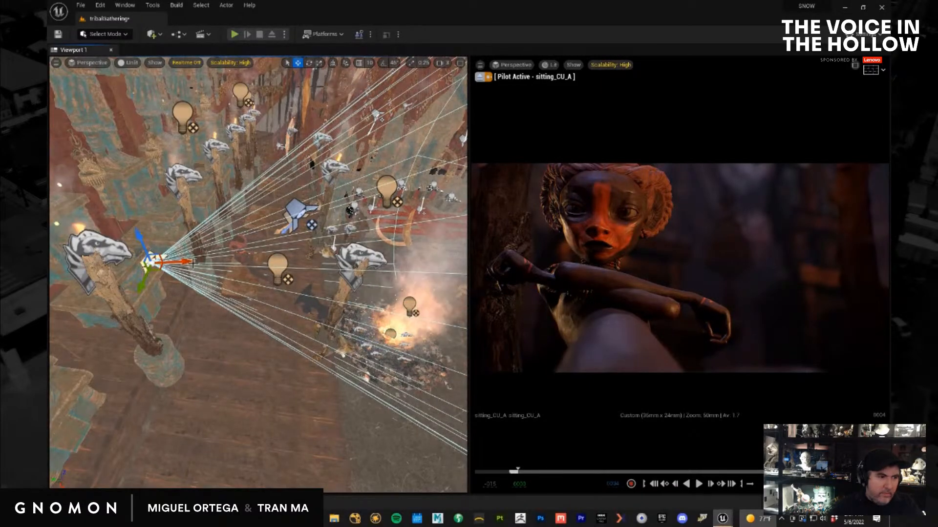
{"action": "left_click_drag", "start_coordinate": [195, 265], "coordinate": [201, 265]}
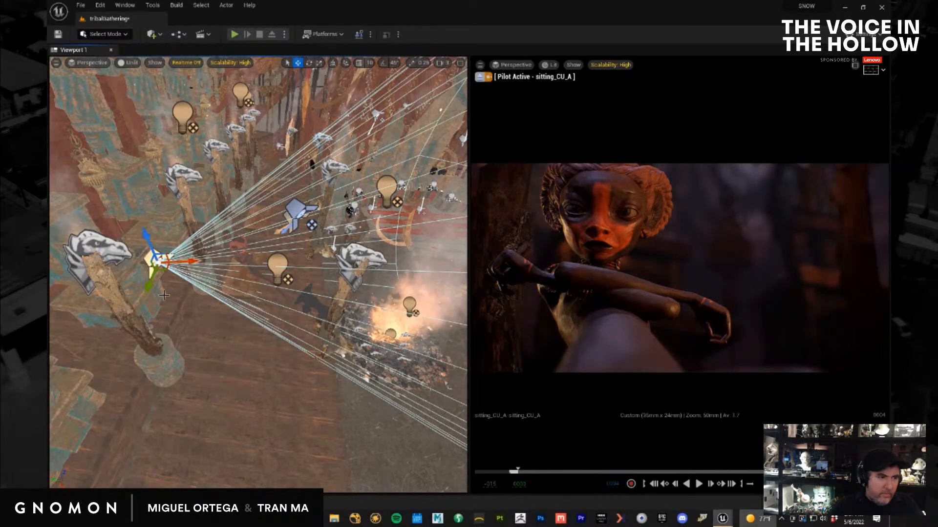
{"action": "left_click_drag", "start_coordinate": [149, 290], "coordinate": [149, 295]}
{"action": "left_click_drag", "start_coordinate": [251, 412], "coordinate": [132, 383], "text": "alt"}
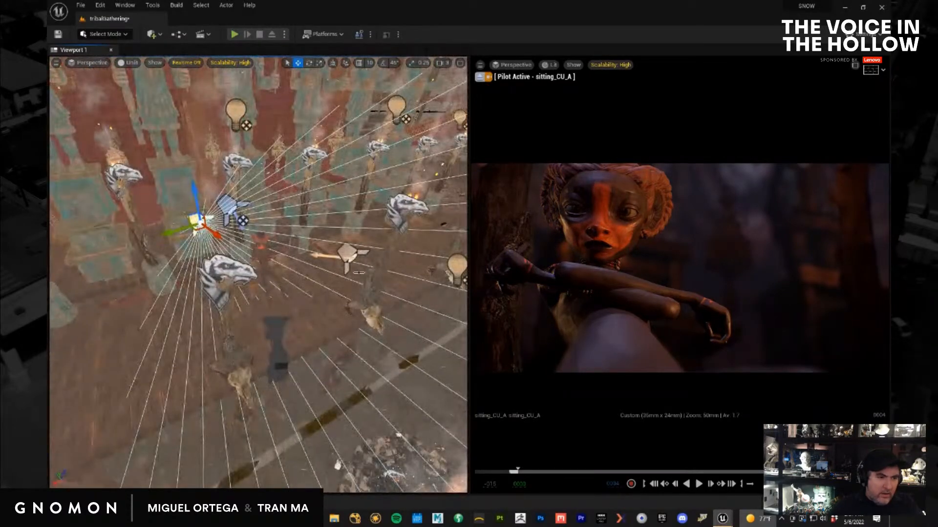
Bring the opposite-side spot light farther forward from the statues and rotate it back toward the seated character
{"action": "left_click", "coordinate": [352, 252]}
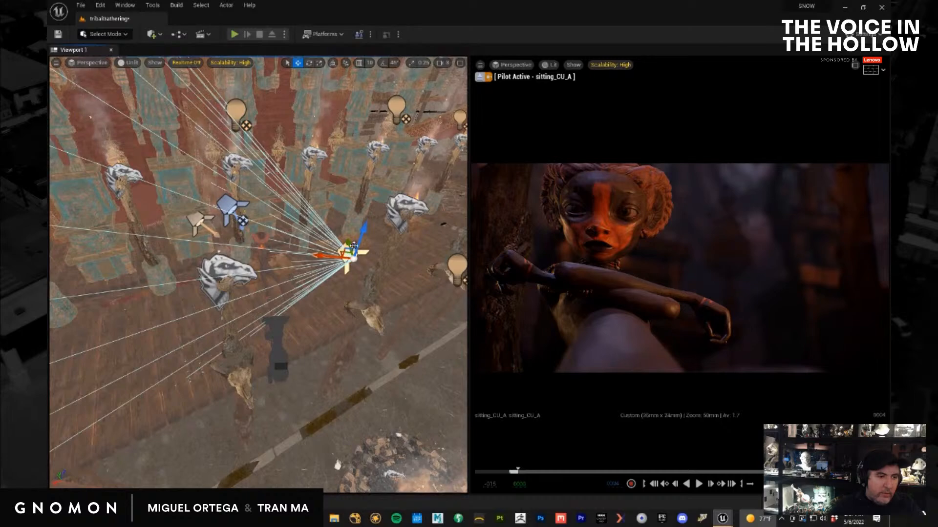
{"action": "left_click_drag", "start_coordinate": [348, 243], "coordinate": [349, 257]}
{"action": "key", "text": "e"}
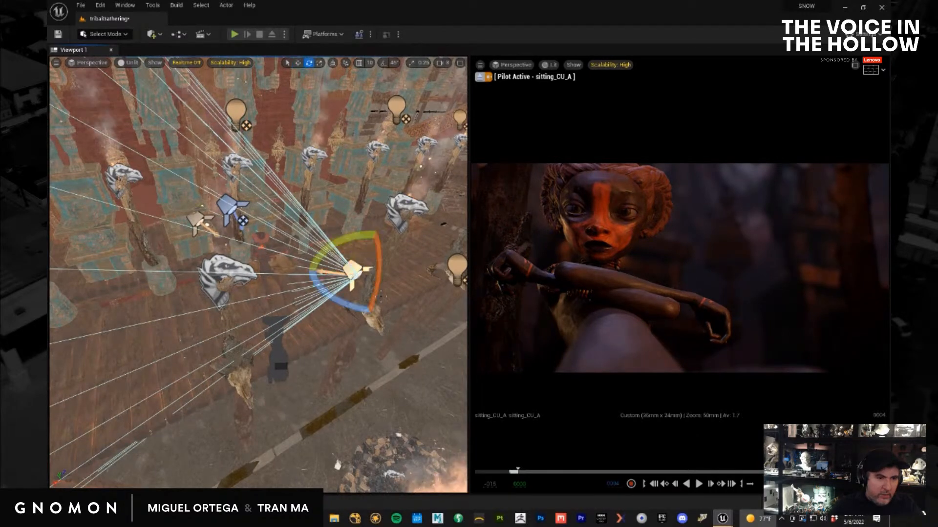
{"action": "left_click_drag", "start_coordinate": [360, 306], "coordinate": [350, 303]}
{"action": "key", "text": "w"}
{"action": "left_click_drag", "start_coordinate": [369, 249], "coordinate": [351, 286]}
{"action": "key", "text": "e"}
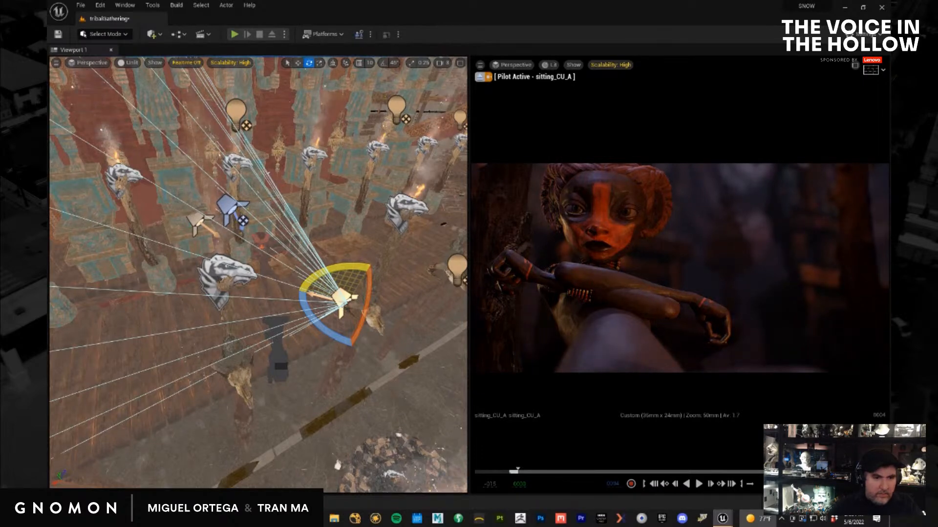
Duplicate the front spot light back beside the post near the statues and rotate the copy to light the character from behind
{"action": "left_click_drag", "start_coordinate": [336, 395], "coordinate": [293, 423], "text": "alt"}
{"action": "key", "text": "w"}
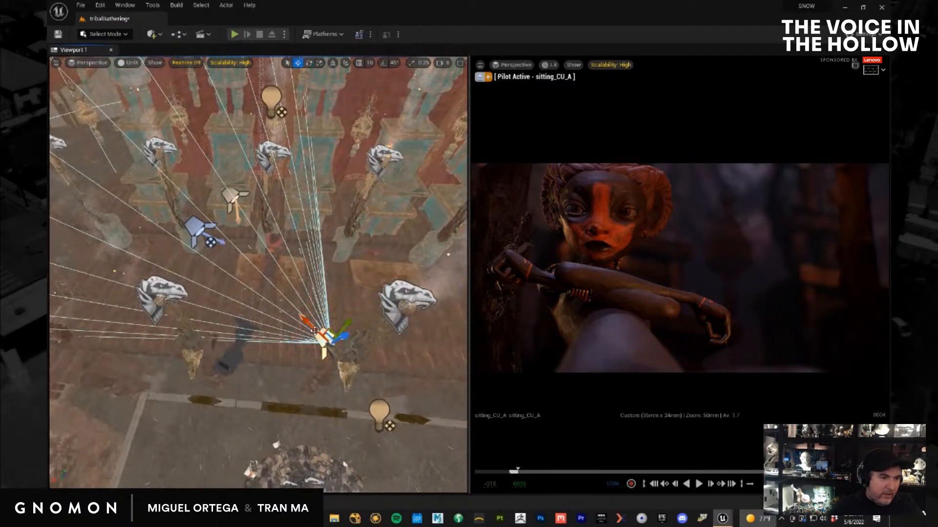
{"action": "left_click_drag", "start_coordinate": [374, 285], "coordinate": [354, 198], "text": "alt"}
{"action": "key", "text": "e"}
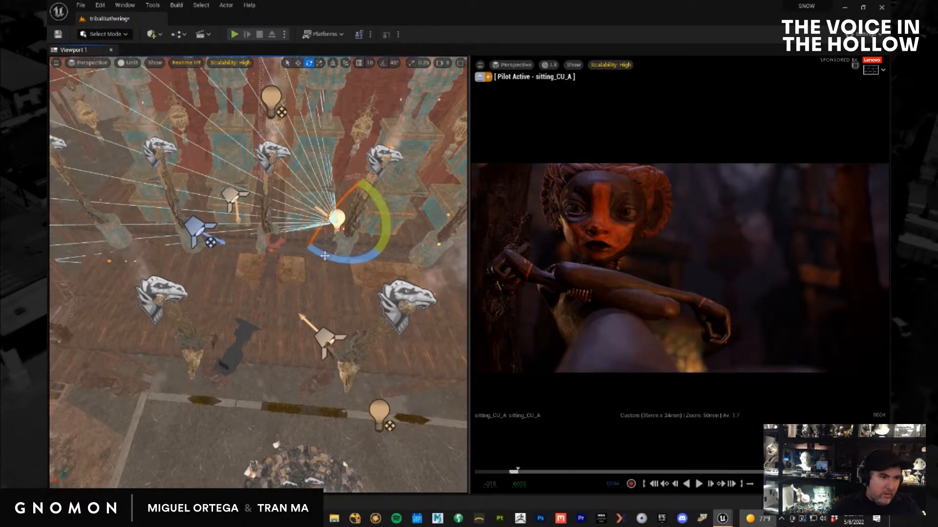
{"action": "left_click_drag", "start_coordinate": [325, 253], "coordinate": [524, 243]}
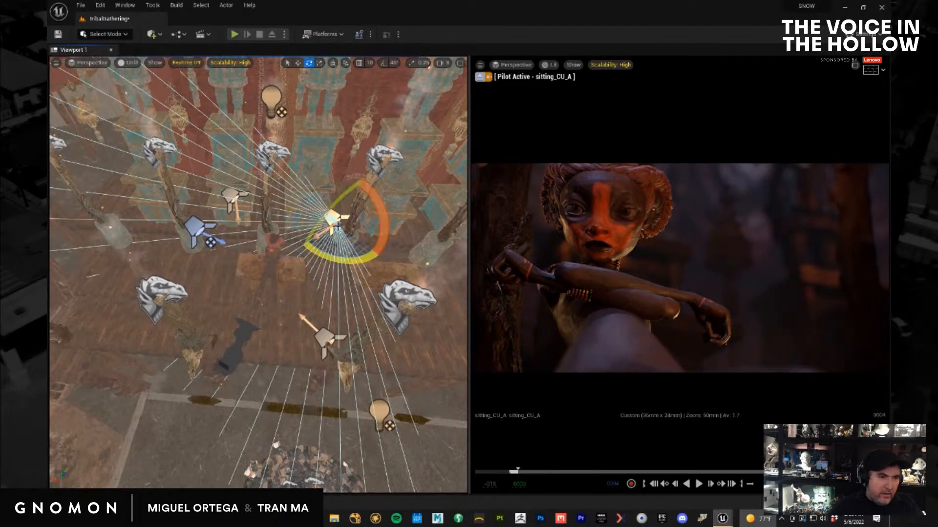
Shift the duplicated spot light farther back toward the statues beside the rear post and rotate it to aim at the seated character
{"action": "key", "text": "w"}
{"action": "left_click_drag", "start_coordinate": [356, 190], "coordinate": [319, 238]}
{"action": "key", "text": "e"}
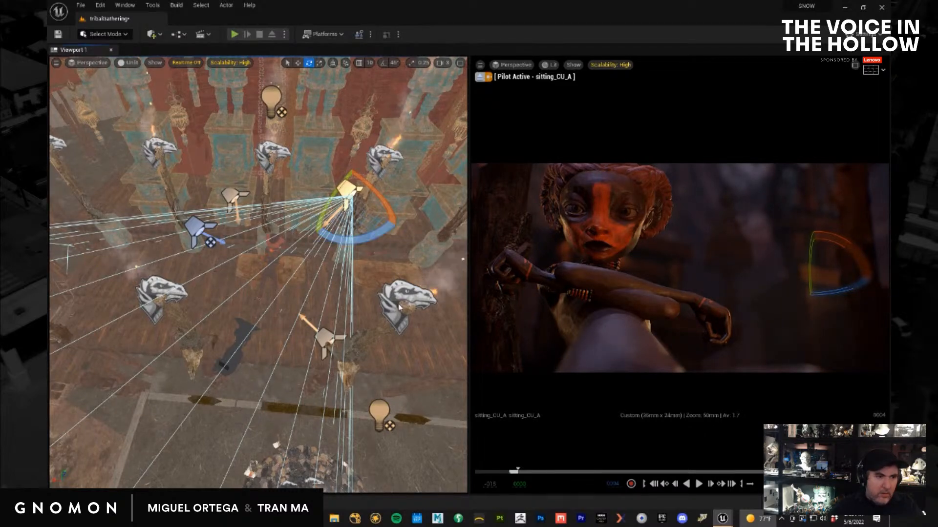
{"action": "left_click_drag", "start_coordinate": [397, 277], "coordinate": [399, 266], "text": "alt"}
{"action": "key", "text": "w"}
{"action": "left_click_drag", "start_coordinate": [332, 173], "coordinate": [325, 168]}
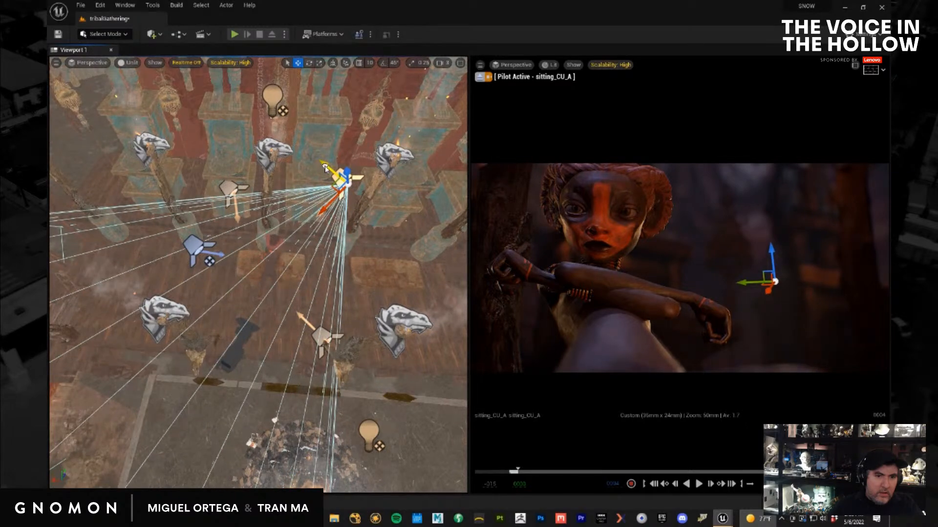
{"action": "key", "text": "e"}
{"action": "left_click_drag", "start_coordinate": [362, 226], "coordinate": [367, 228]}
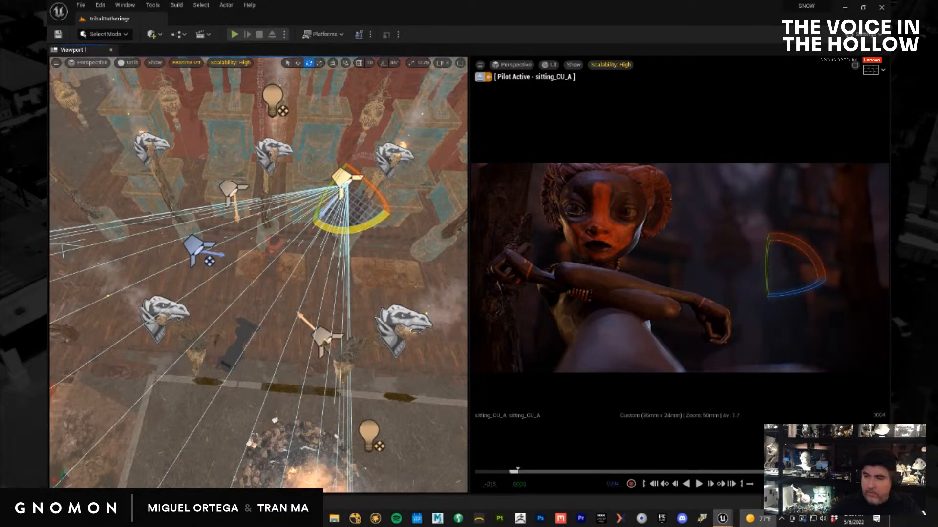
Save the tribalGathering level
{"action": "left_click_drag", "start_coordinate": [403, 327], "coordinate": [402, 279], "text": "alt"}
{"action": "key", "text": "w"}
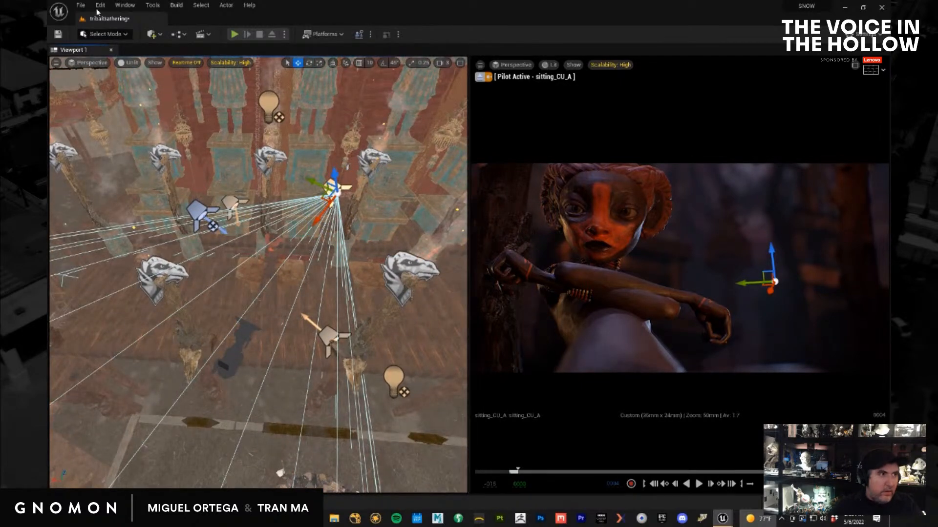
{"action": "left_click", "coordinate": [80, 5]}
{"action": "left_click", "coordinate": [120, 105]}
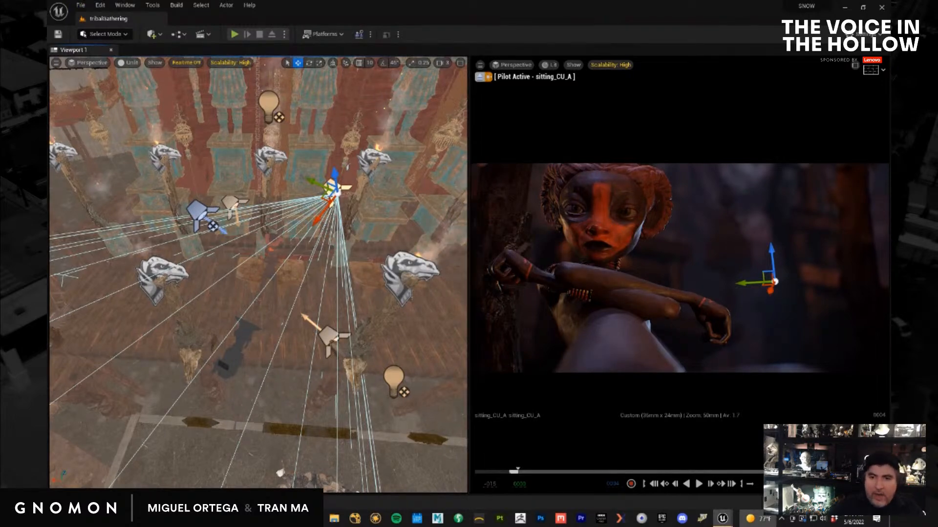
{"action": "key", "text": "shift+e"}
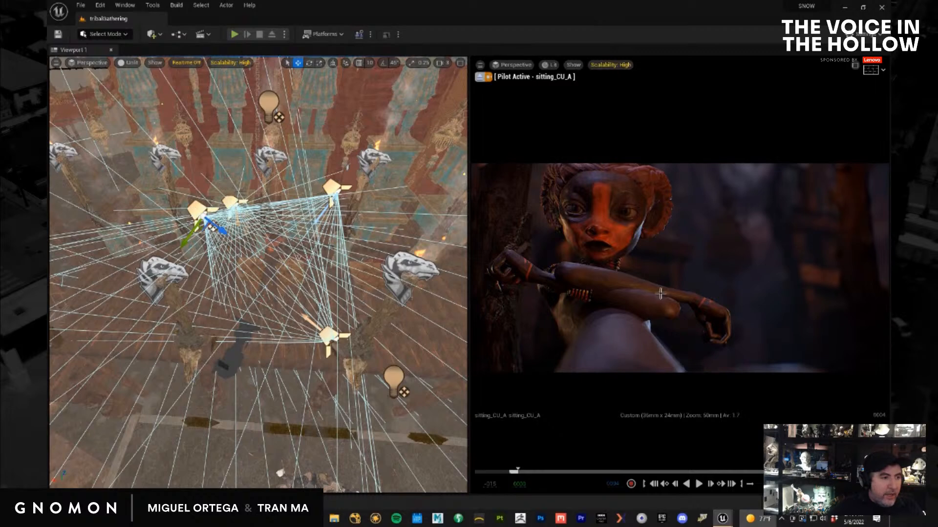
{"action": "key", "text": "Escape"}
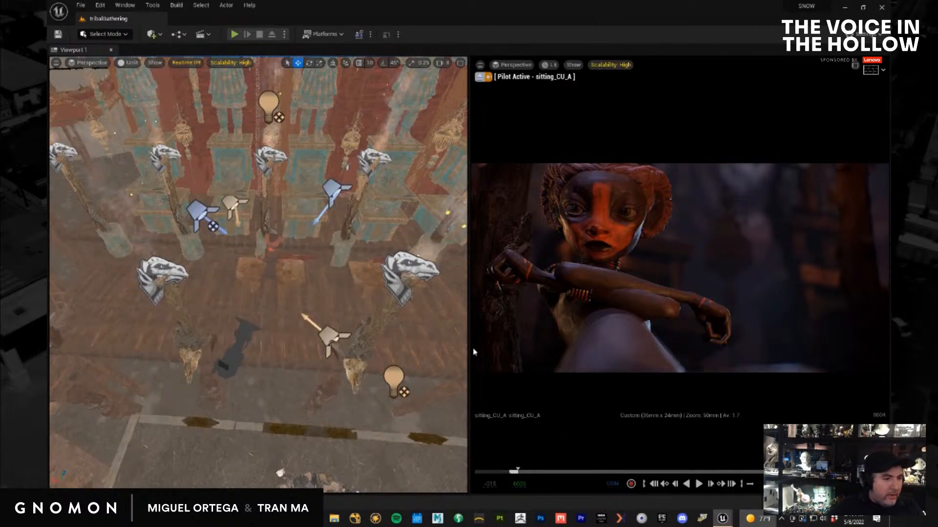
{"action": "left_click", "coordinate": [330, 342]}
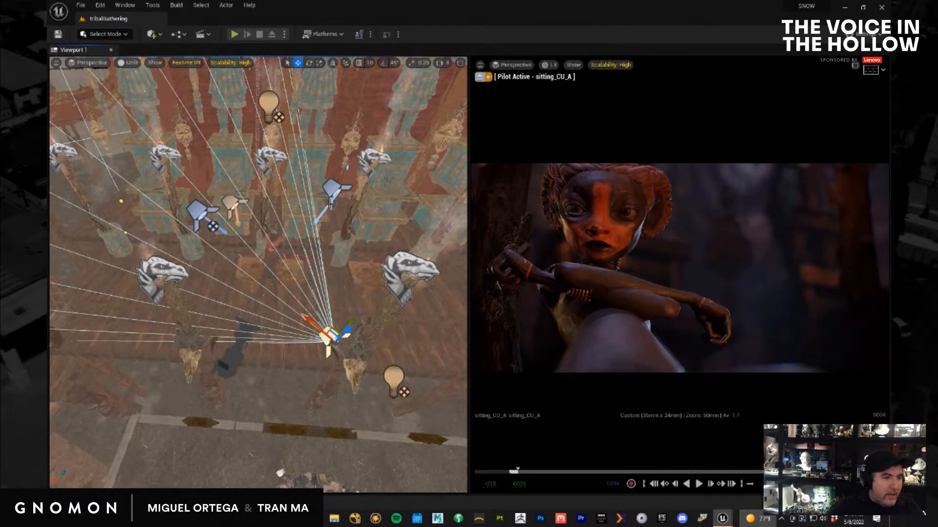
{"action": "left_click", "coordinate": [333, 190], "text": "shift"}
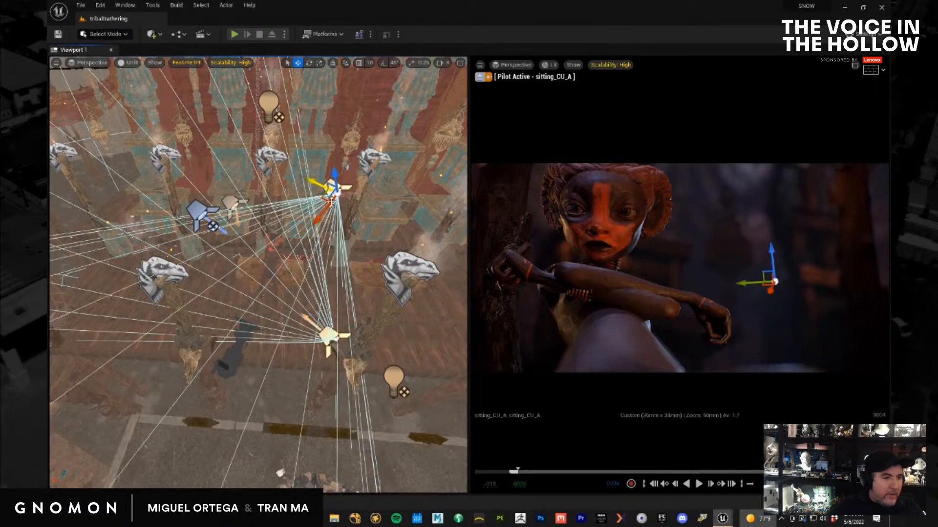
{"action": "left_click", "coordinate": [233, 205], "text": "shift"}
{"action": "left_click", "coordinate": [197, 220], "text": "shift"}
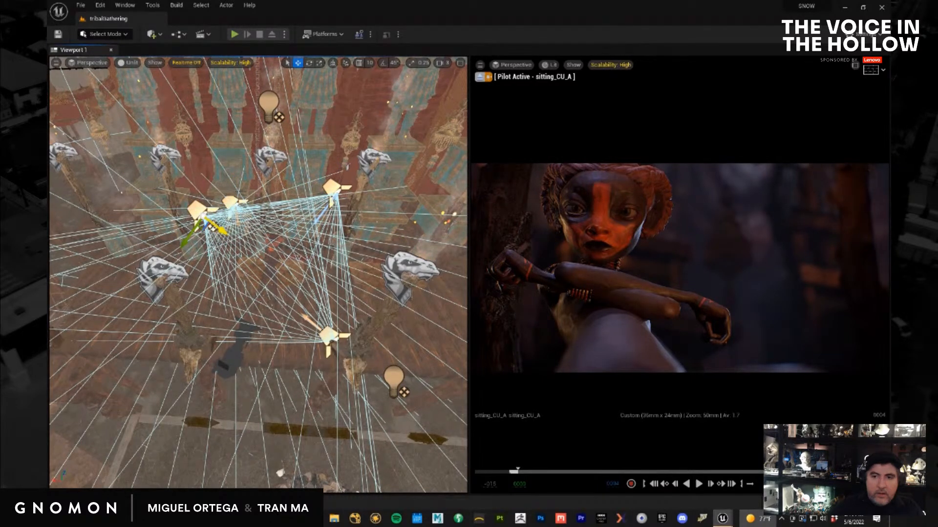
{"action": "key", "text": "Escape"}
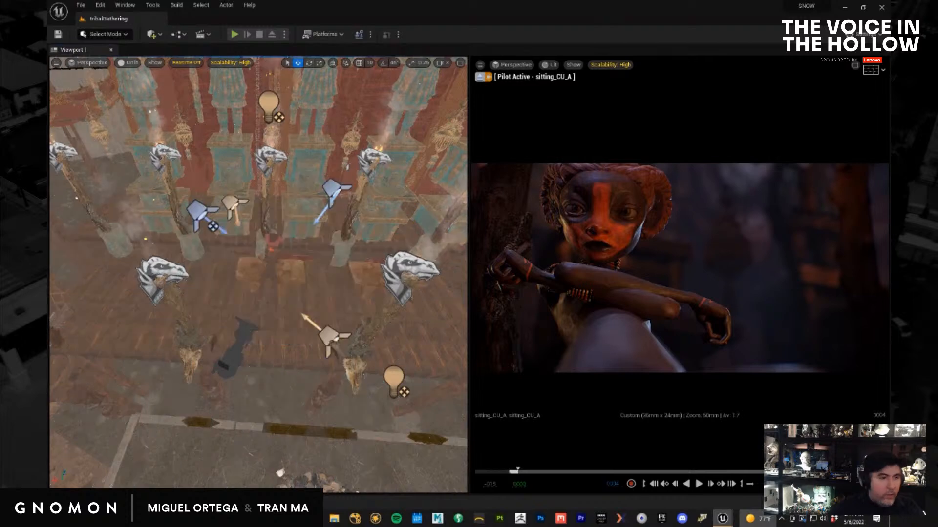
Examine the outlying spot lights elsewhere on the set to check which ones lie outside the character's lighting group
{"action": "scroll", "coordinate": [114, 341], "scroll_direction": "down", "scroll_amount": 5}
{"action": "scroll", "coordinate": [114, 344], "scroll_direction": "down", "scroll_amount": 3}
{"action": "left_click", "coordinate": [124, 194]}
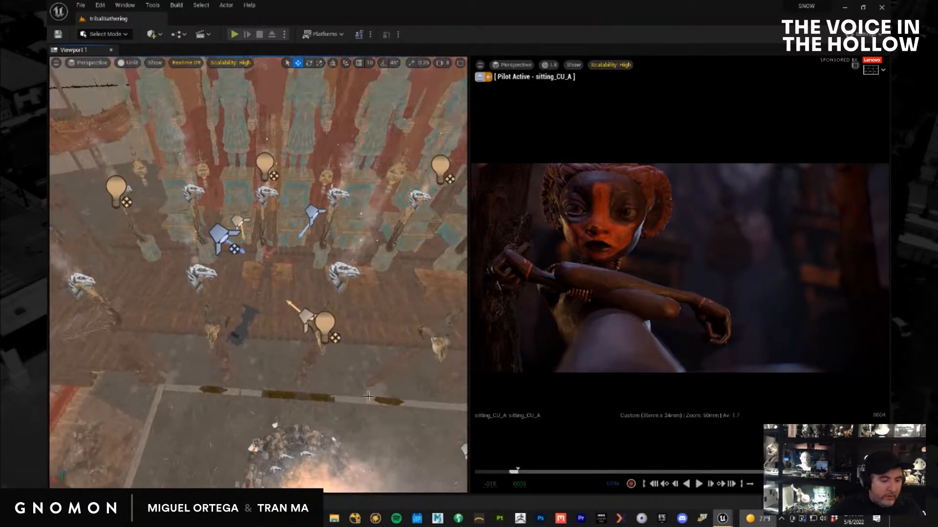
{"action": "key", "text": "f"}
{"action": "left_click_drag", "start_coordinate": [427, 401], "coordinate": [326, 380], "text": "alt"}
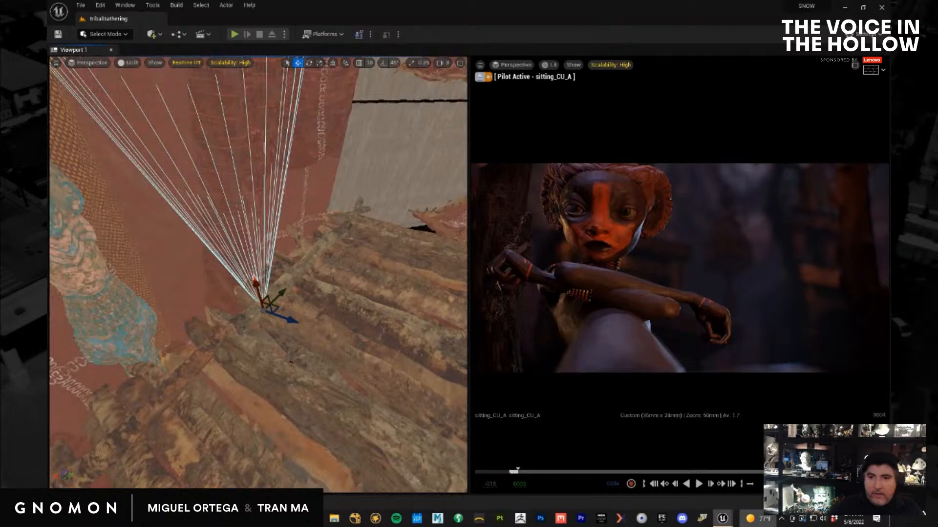
{"action": "key", "text": "Escape"}
{"action": "left_click", "coordinate": [376, 378]}
{"action": "key", "text": "f"}
{"action": "left_click_drag", "start_coordinate": [378, 390], "coordinate": [359, 335], "text": "alt"}
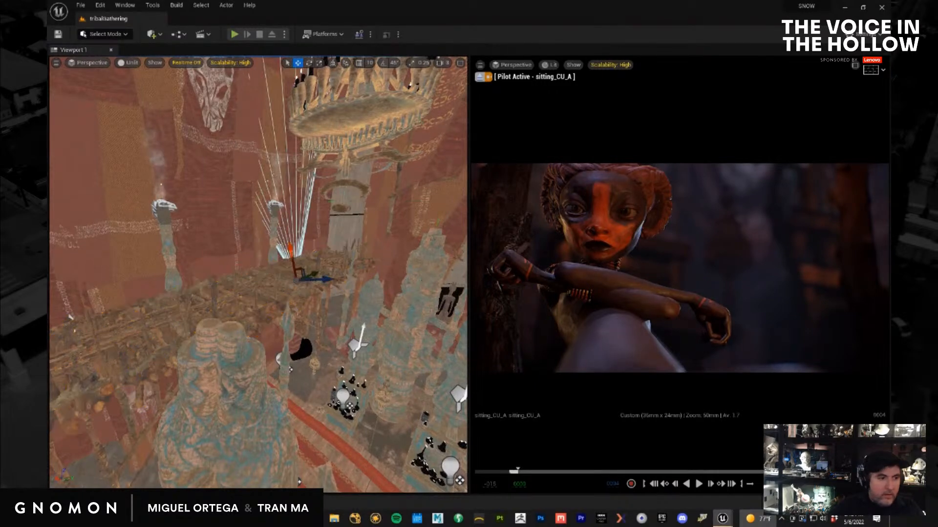
{"action": "key", "text": "Escape"}
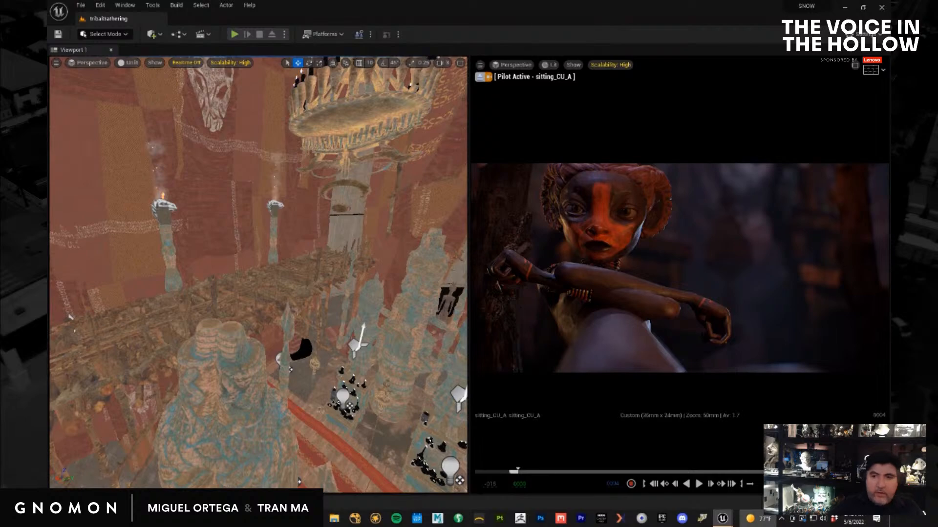
{"action": "left_click", "coordinate": [707, 285]}
{"action": "key", "text": "Escape"}
{"action": "left_click_drag", "start_coordinate": [339, 350], "coordinate": [441, 404], "text": "alt"}
{"action": "key", "text": "f"}
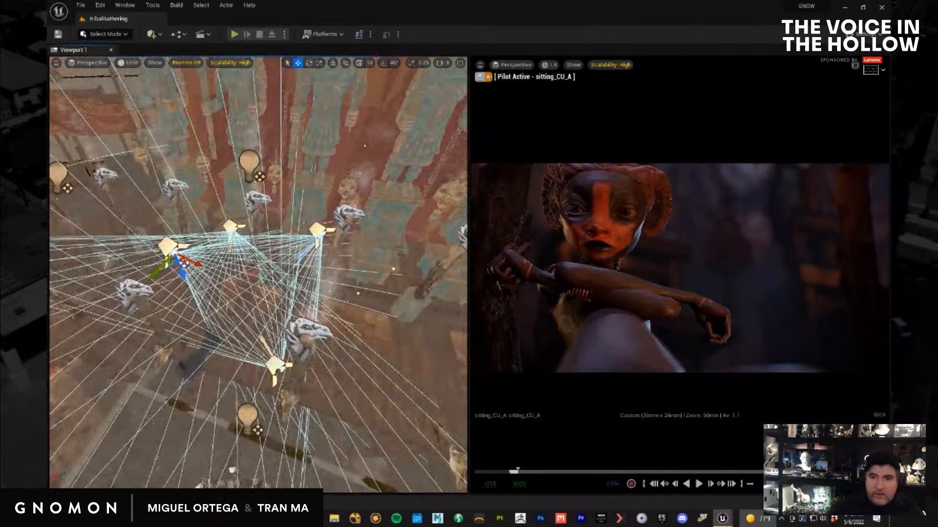
Select the four spot lights around the character, add them to the sitting_CU_A sequence and convert them to spawnables
{"action": "left_click", "coordinate": [275, 365]}
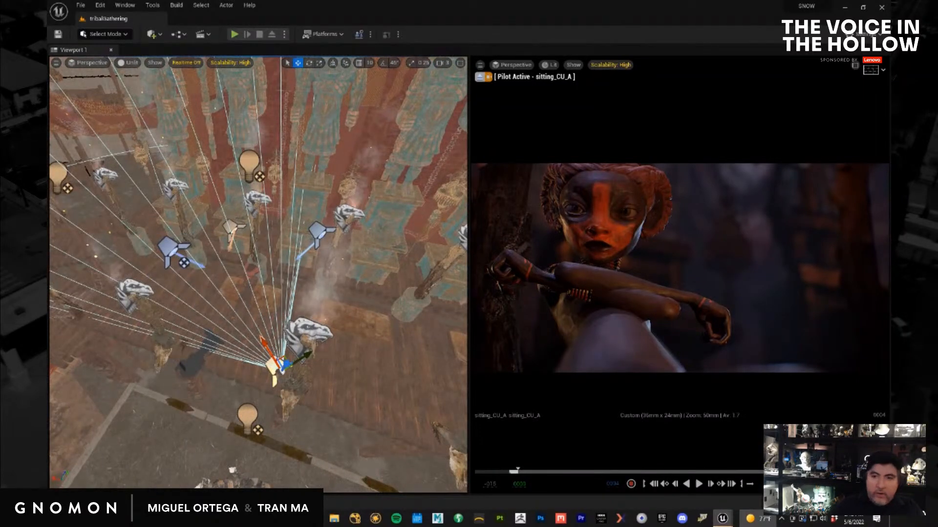
{"action": "left_click", "coordinate": [230, 227], "text": "ctrl"}
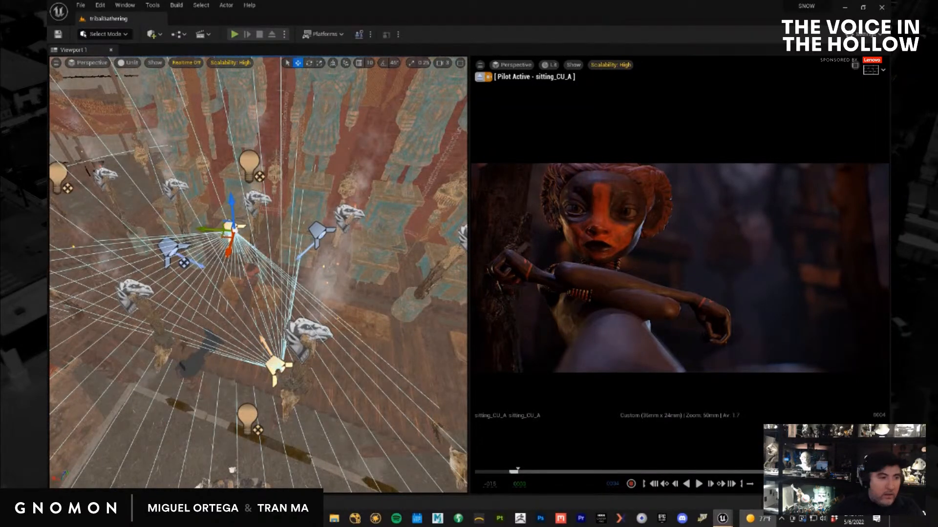
{"action": "left_click", "coordinate": [167, 248], "text": "ctrl"}
{"action": "left_click", "coordinate": [318, 234], "text": "ctrl"}
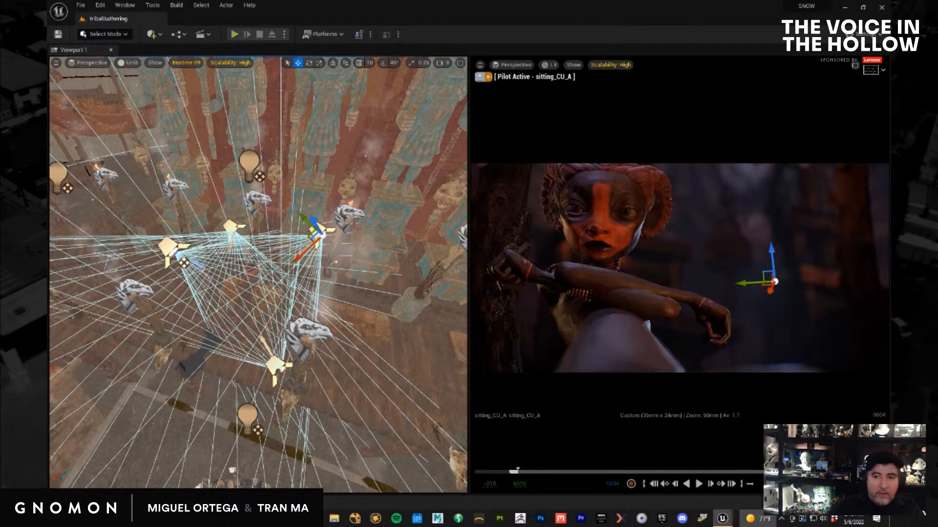
{"action": "left_click_drag", "start_coordinate": [890, 284], "coordinate": [289, 367]}
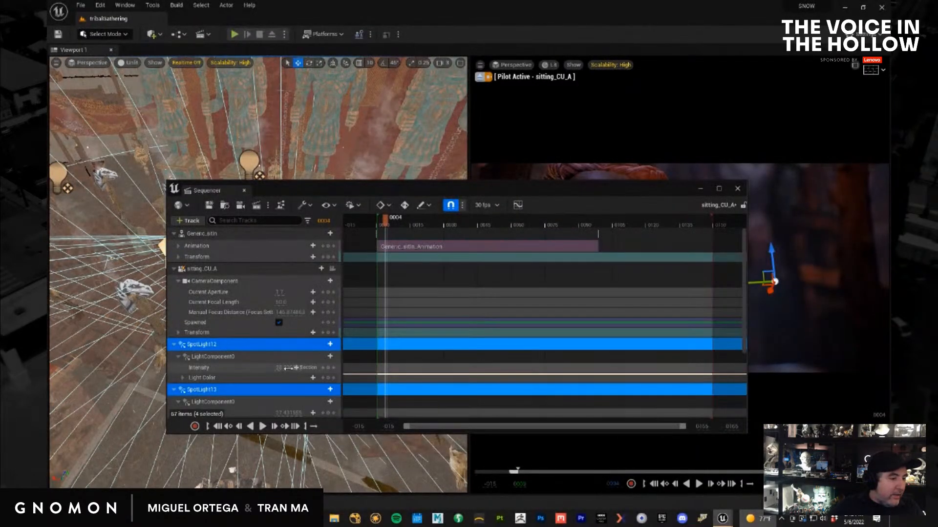
{"action": "right_click", "coordinate": [282, 349]}
{"action": "left_click", "coordinate": [350, 134]}
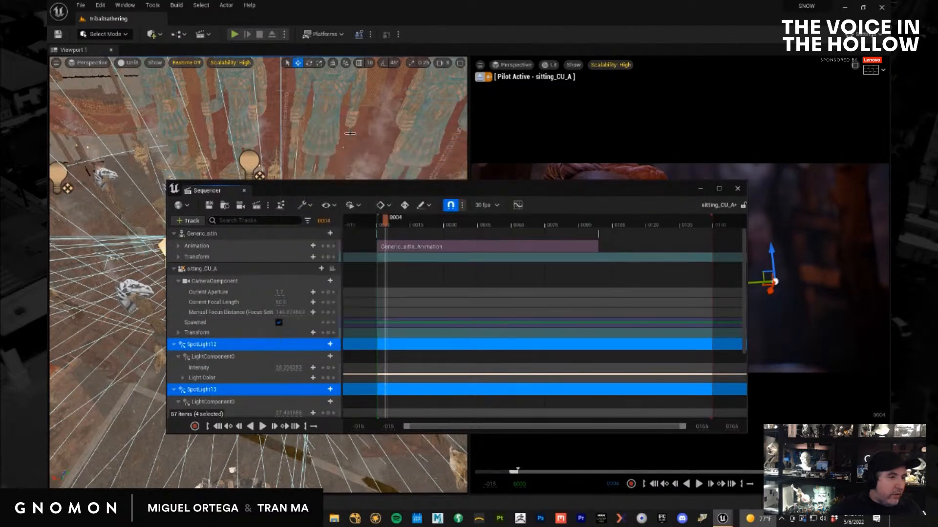
Collapse the SpotLight12 to SpotLight15 and sitting_CU_A tracks in the Sequencer and scrub to frame 9
{"action": "left_click", "coordinate": [174, 344]}
{"action": "left_click", "coordinate": [174, 357]}
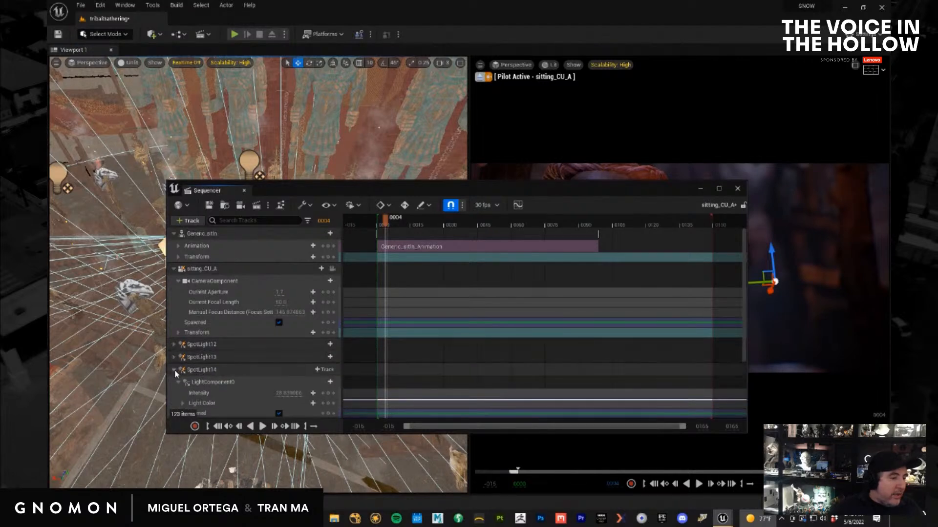
{"action": "left_click", "coordinate": [174, 371]}
{"action": "left_click", "coordinate": [174, 383]}
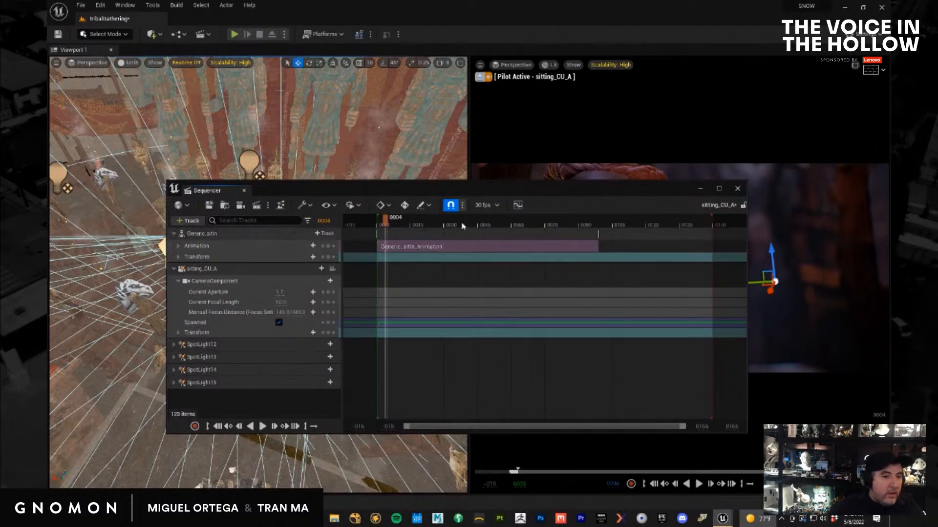
{"action": "left_click_drag", "start_coordinate": [450, 220], "coordinate": [396, 221]}
{"action": "left_click_drag", "start_coordinate": [452, 192], "coordinate": [406, 233]}
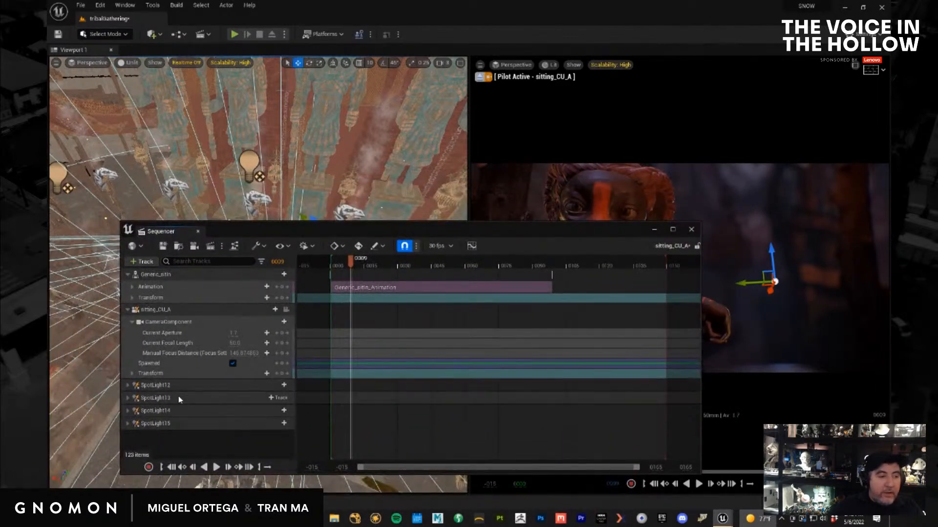
{"action": "left_click", "coordinate": [128, 311]}
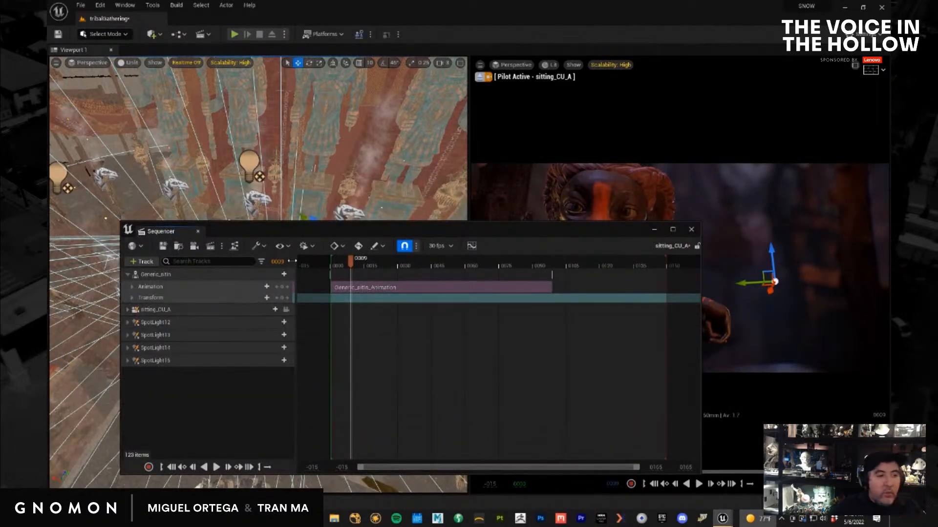
Move the Sequencer out of the way, enlarge the sitting_CU_A camera view and play back the shot
{"action": "mouse_move", "coordinate": [351, 265]}
{"action": "left_mouse_down"}
{"action": "mouse_move", "coordinate": [341, 264]}
{"action": "mouse_move", "coordinate": [523, 266]}
{"action": "mouse_move", "coordinate": [352, 265]}
{"action": "left_mouse_up"}
{"action": "left_click_drag", "start_coordinate": [390, 235], "coordinate": [890, 278]}
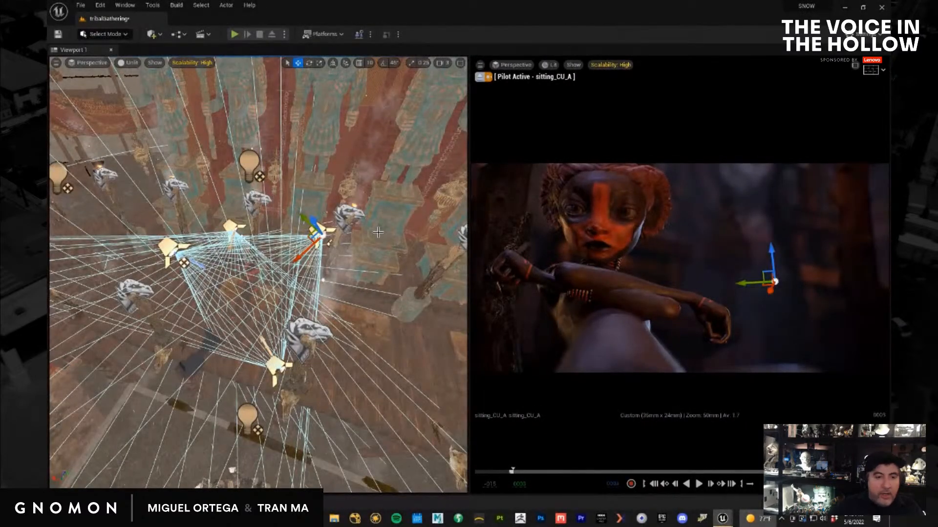
{"action": "left_click_drag", "start_coordinate": [469, 219], "coordinate": [104, 220]}
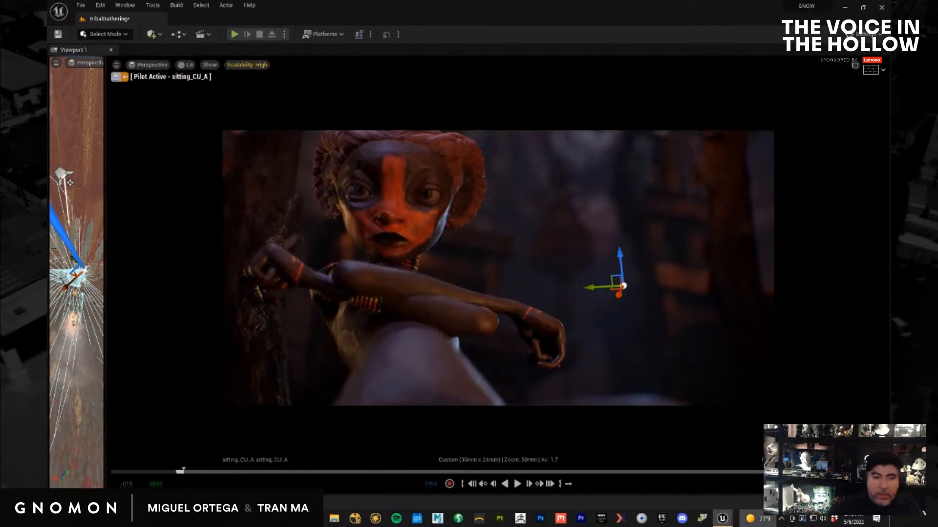
{"action": "key", "text": "space"}
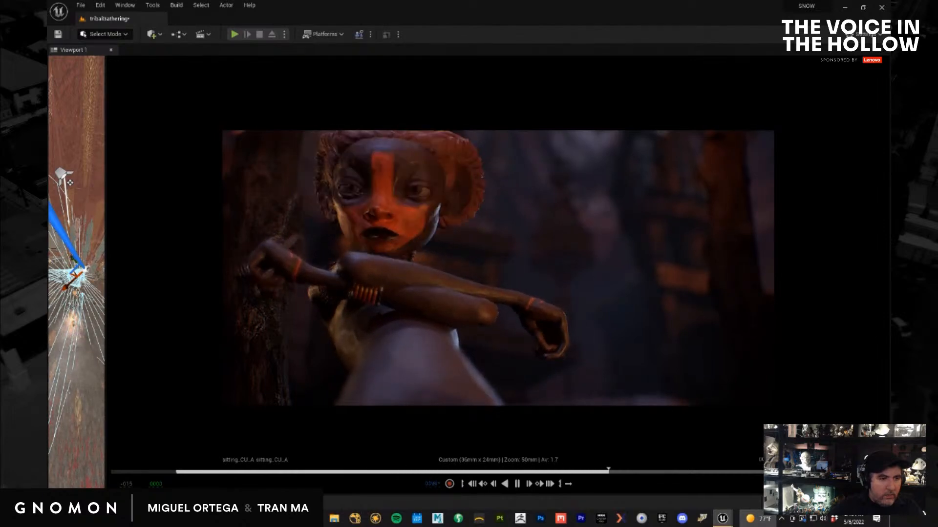
{"action": "key", "text": "space"}
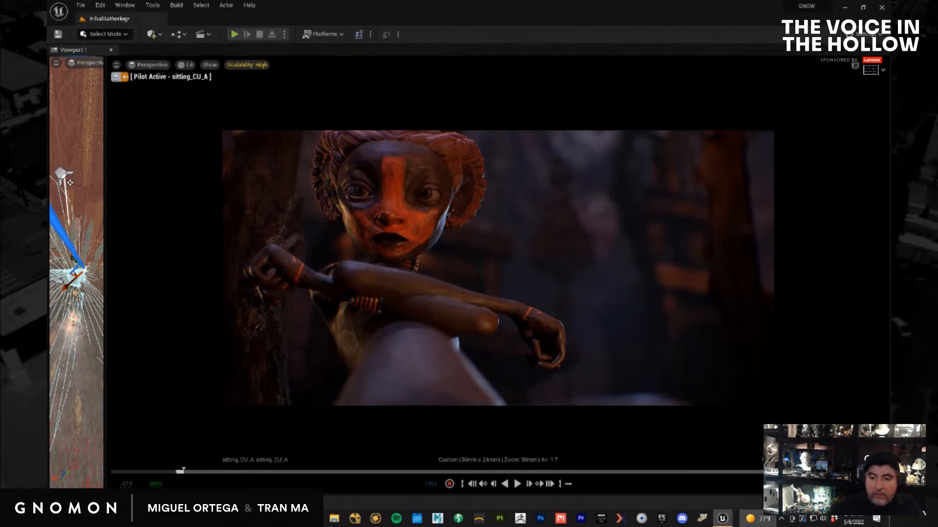
Return to frame 0 and key the sitting_CU_A camera's transform there
{"action": "key", "text": "Up"}
{"action": "left_click_drag", "start_coordinate": [850, 522], "coordinate": [609, 192]}
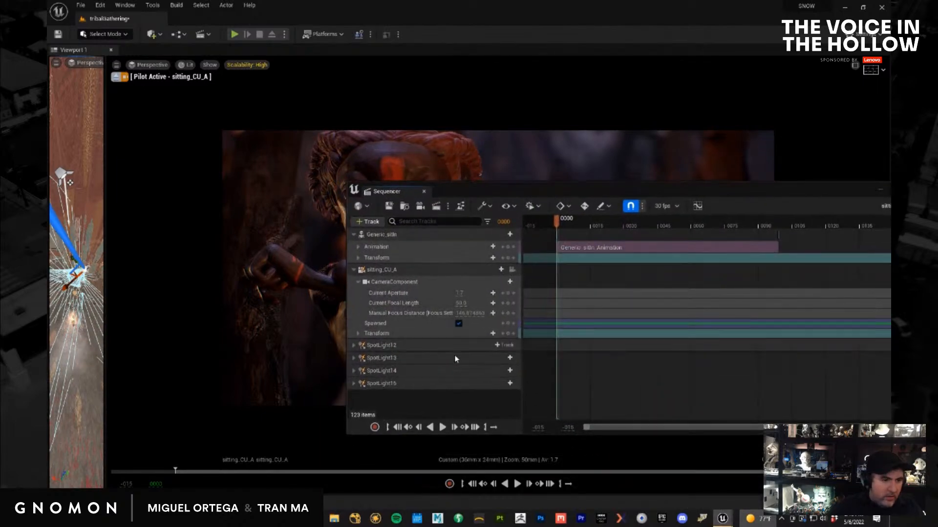
{"action": "left_click", "coordinate": [507, 334]}
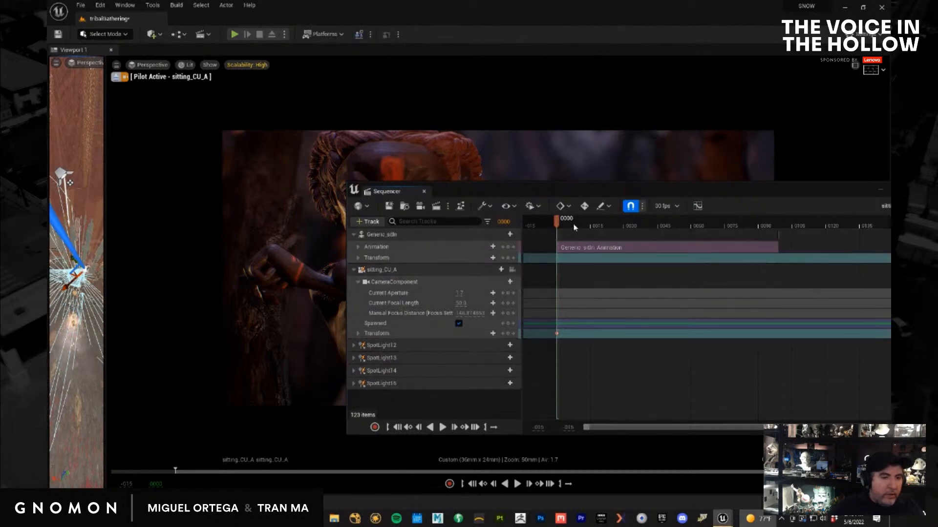
Advance the sequence to frame 96 and add a second transform key to the sitting_CU_A camera
{"action": "left_click_drag", "start_coordinate": [582, 227], "coordinate": [772, 227]}
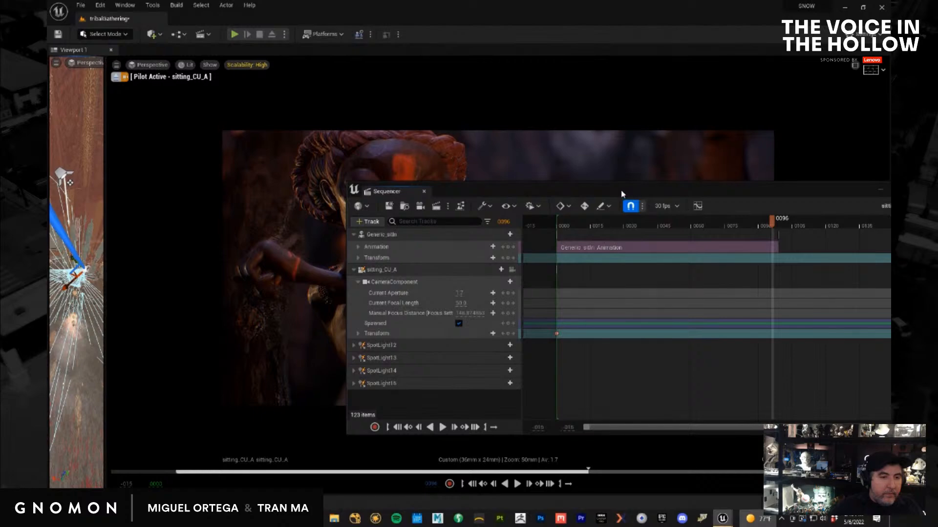
{"action": "left_click_drag", "start_coordinate": [620, 189], "coordinate": [760, 203]}
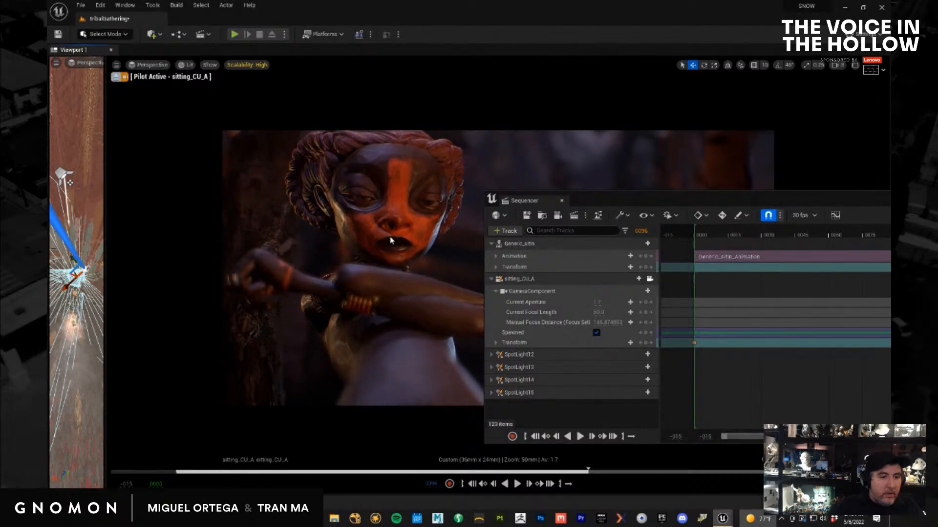
{"action": "left_click_drag", "start_coordinate": [802, 201], "coordinate": [700, 193]}
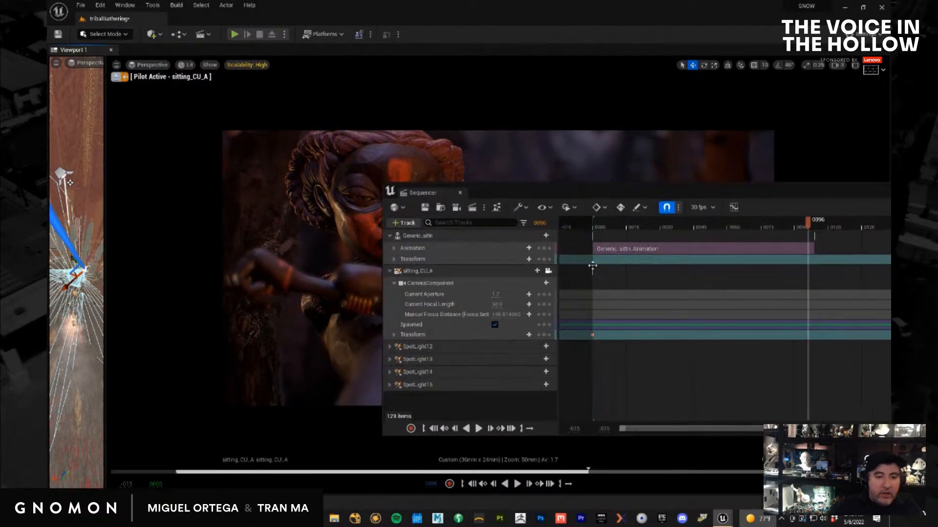
{"action": "left_click", "coordinate": [544, 335]}
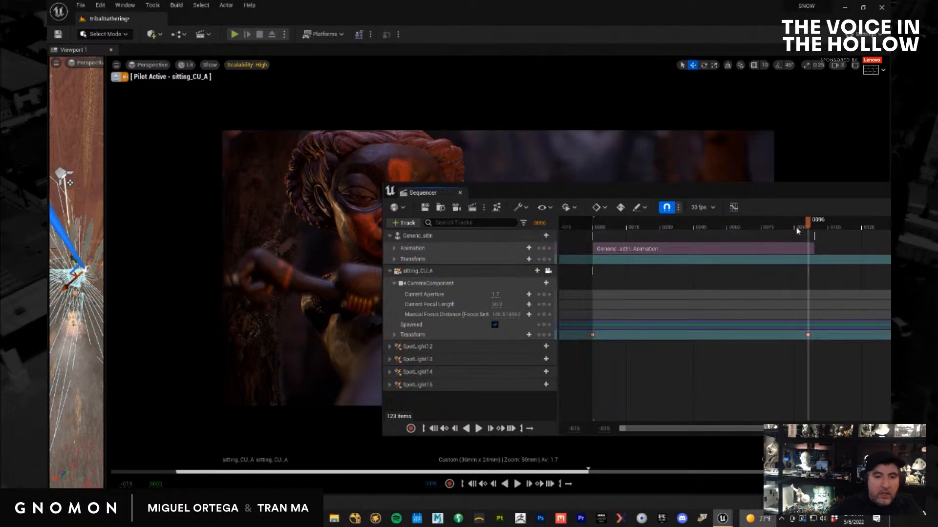
Move the Sequencer below the camera view, play the shot, and return the playhead to near frame 0
{"action": "left_click_drag", "start_coordinate": [778, 228], "coordinate": [452, 406]}
{"action": "key", "text": "space"}
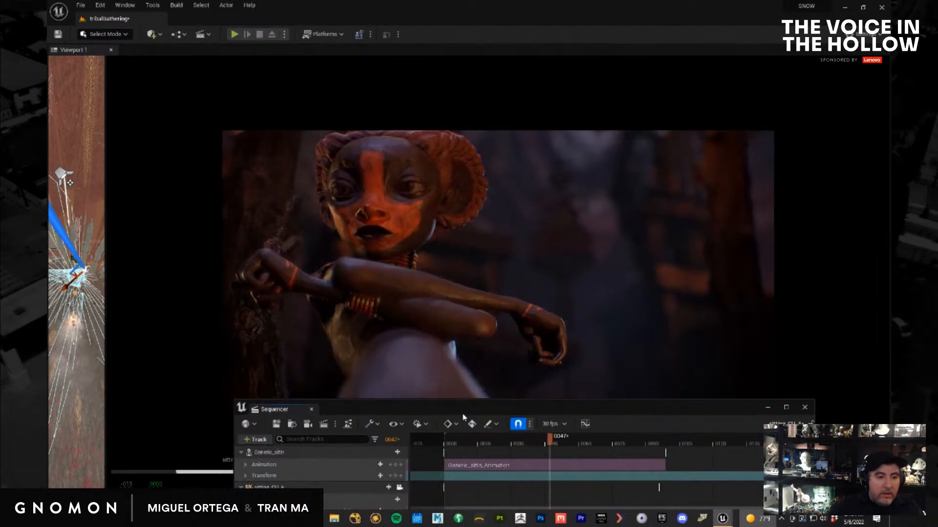
{"action": "left_click_drag", "start_coordinate": [461, 413], "coordinate": [698, 147]}
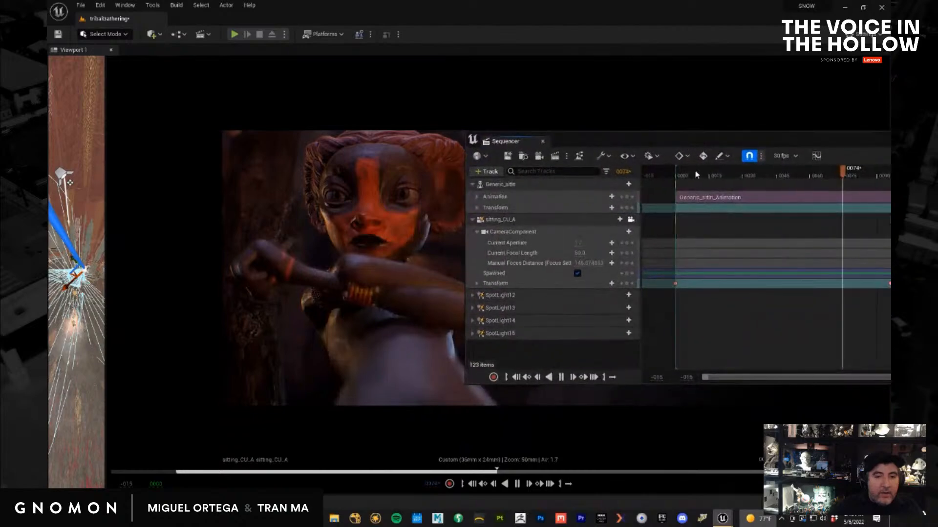
{"action": "left_click", "coordinate": [685, 177]}
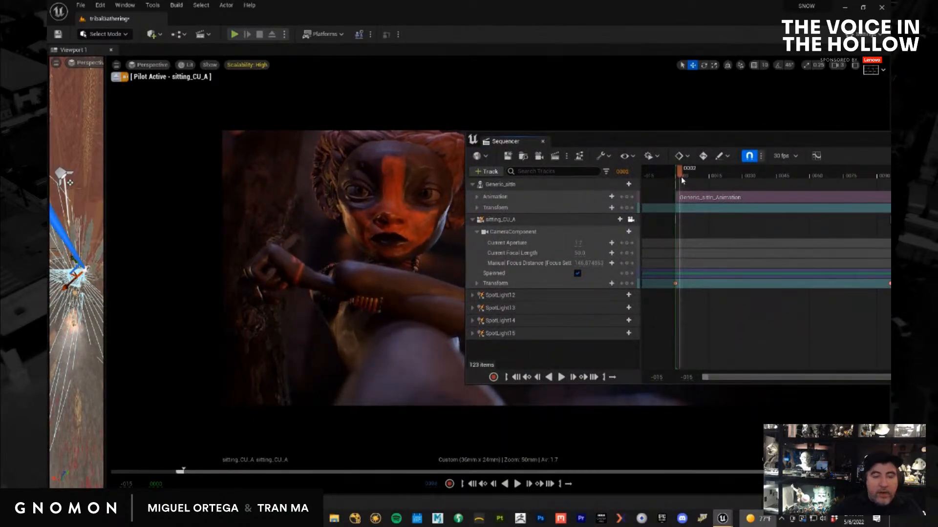
Play the shot again with the Sequencer clear of the sitting_CU_A view, and scrub back to frame 2
{"action": "key", "text": "space"}
{"action": "left_click_drag", "start_coordinate": [710, 145], "coordinate": [928, 323]}
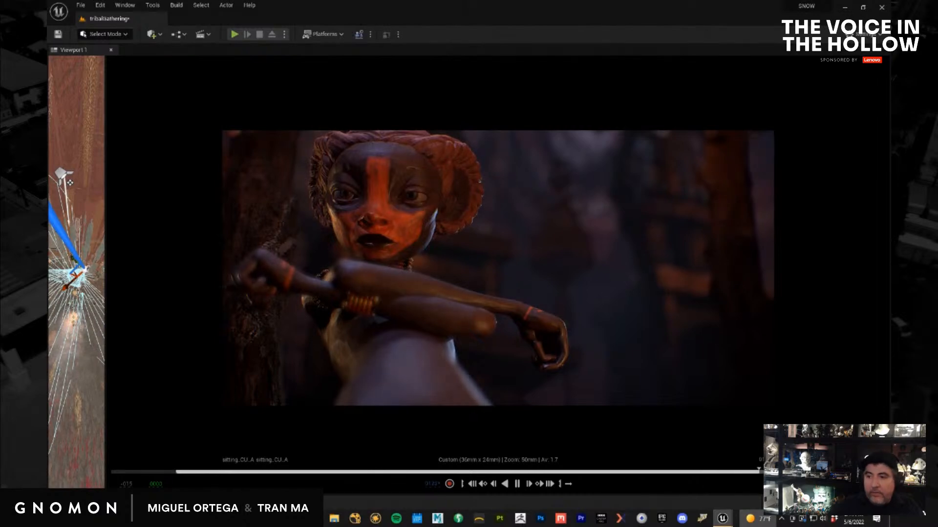
{"action": "key", "text": "space"}
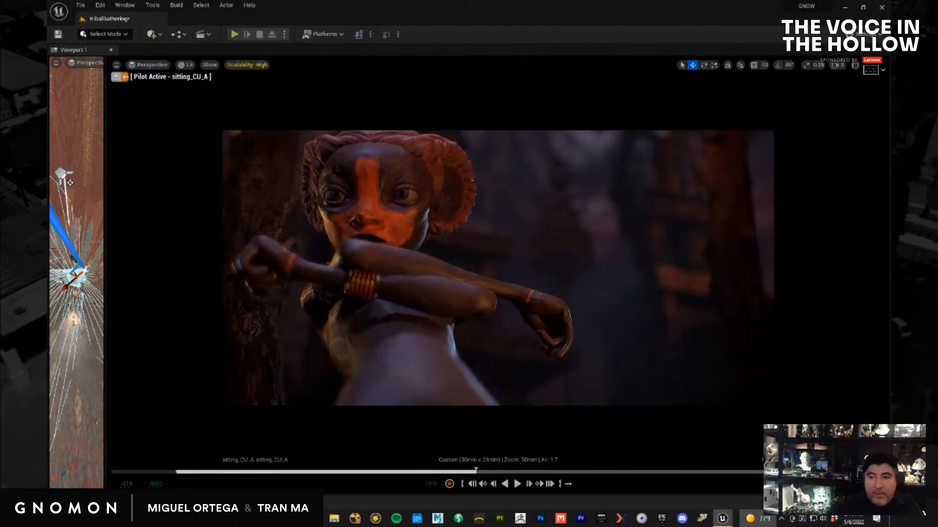
{"action": "left_click_drag", "start_coordinate": [554, 472], "coordinate": [182, 472]}
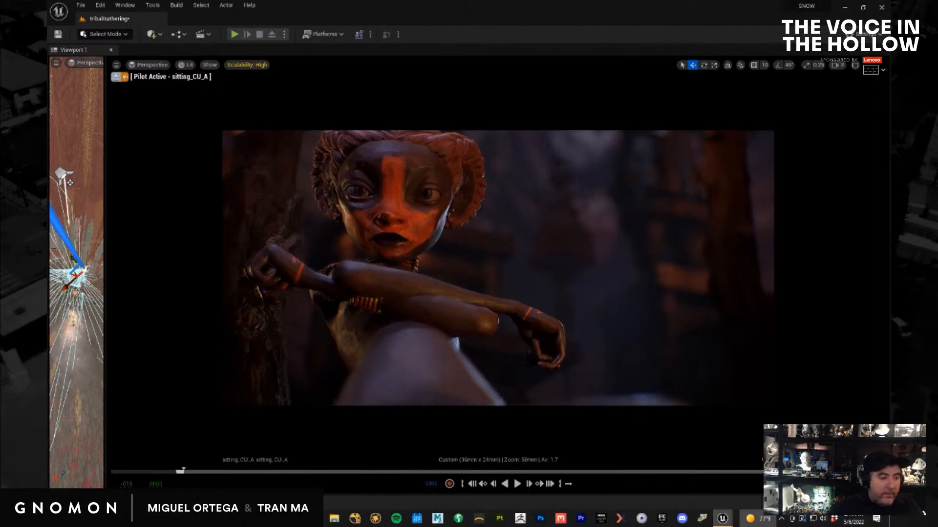
Select the character and duplicate the Coa_eyesL_Rhilight material instance in the coa materials folder
{"action": "left_click", "coordinate": [424, 196]}
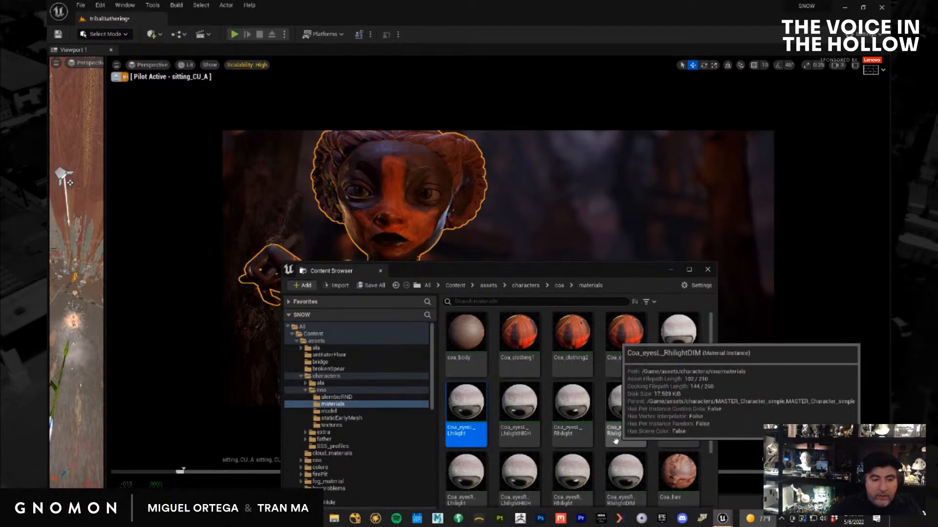
{"action": "scroll", "coordinate": [673, 430], "scroll_direction": "down", "scroll_amount": 1}
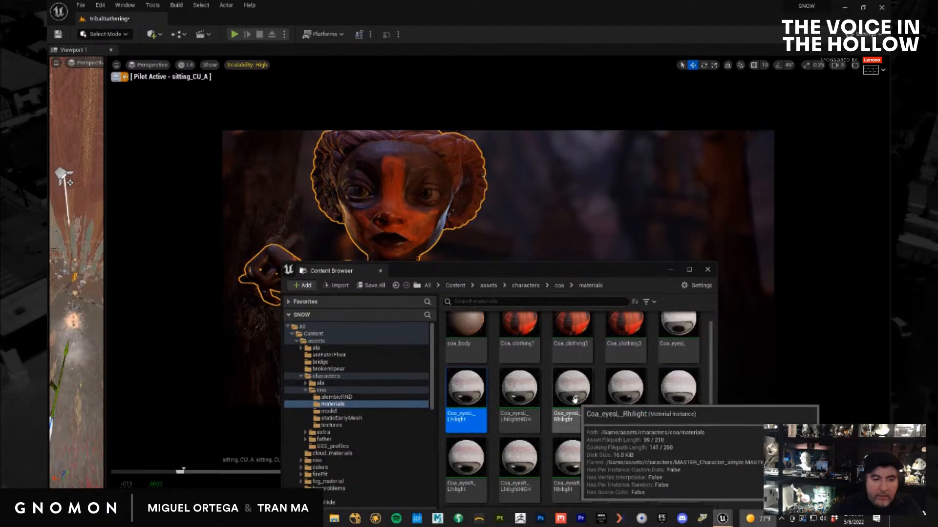
{"action": "left_click", "coordinate": [583, 412]}
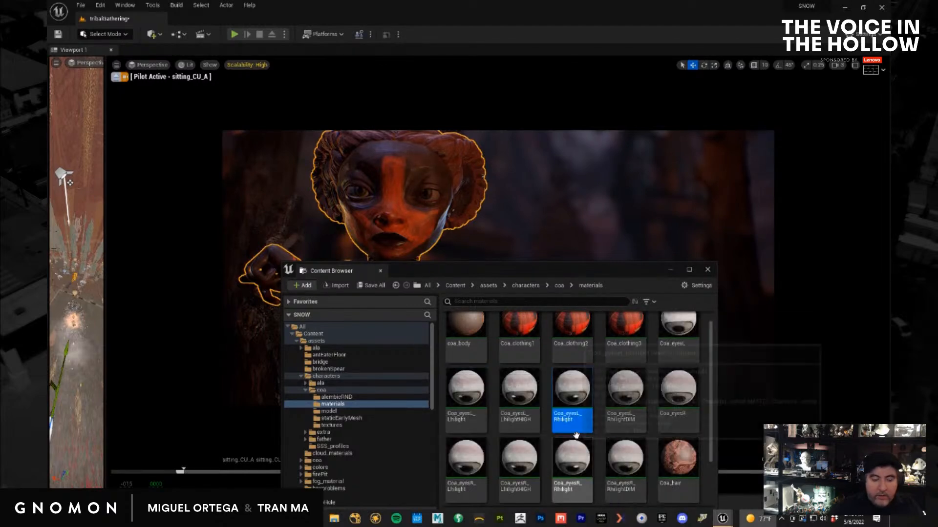
{"action": "right_click", "coordinate": [572, 400]}
{"action": "left_click", "coordinate": [630, 241]}
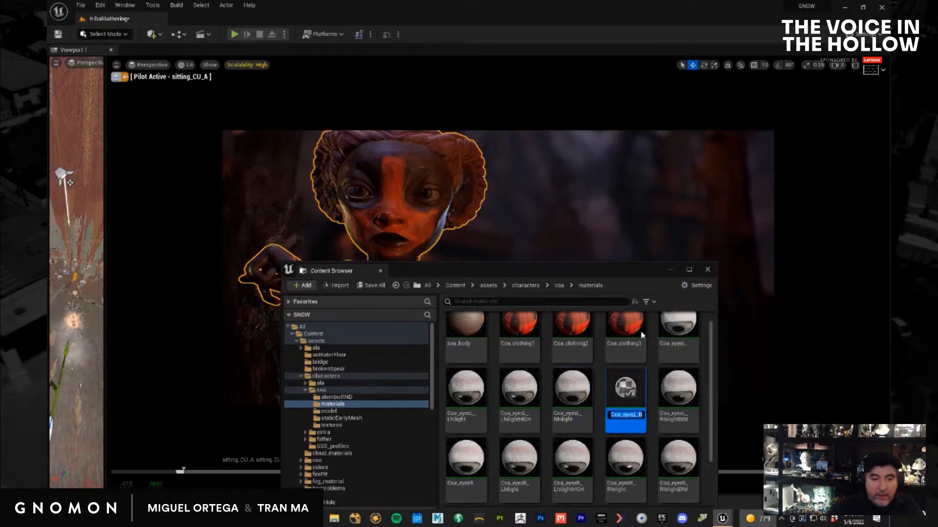
{"action": "key", "text": "Return"}
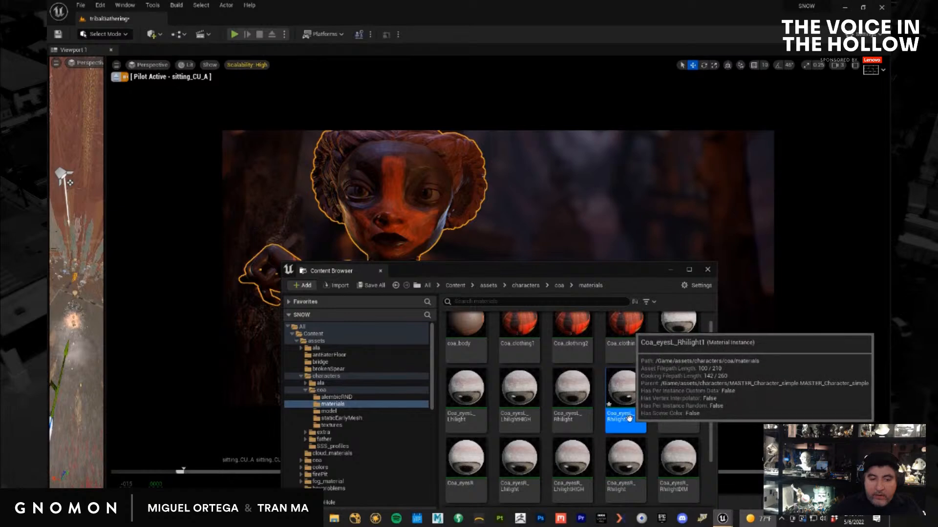
Rename the duplicated eye material instance Coa_eyesL_RhilightHIGH
{"action": "left_click", "coordinate": [629, 417]}
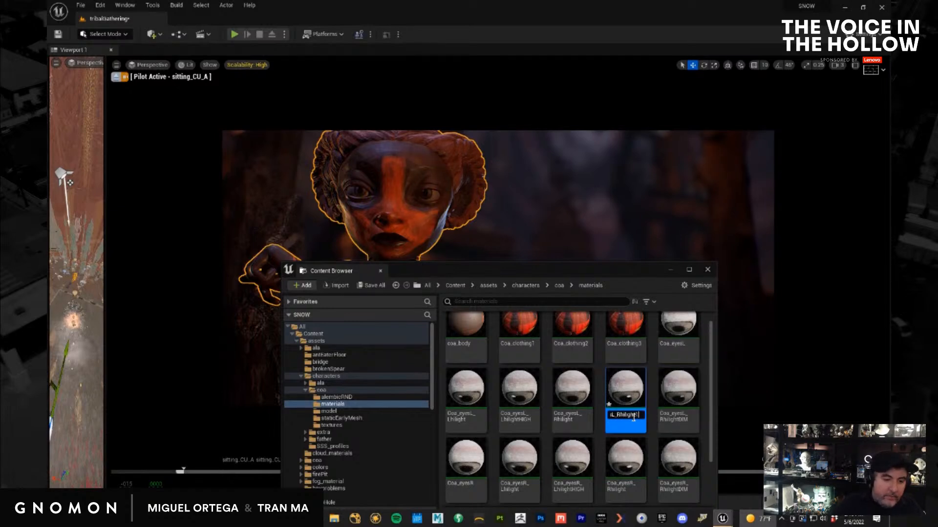
{"action": "key", "text": "BackSpace"}
{"action": "type", "text": "HIGH"}
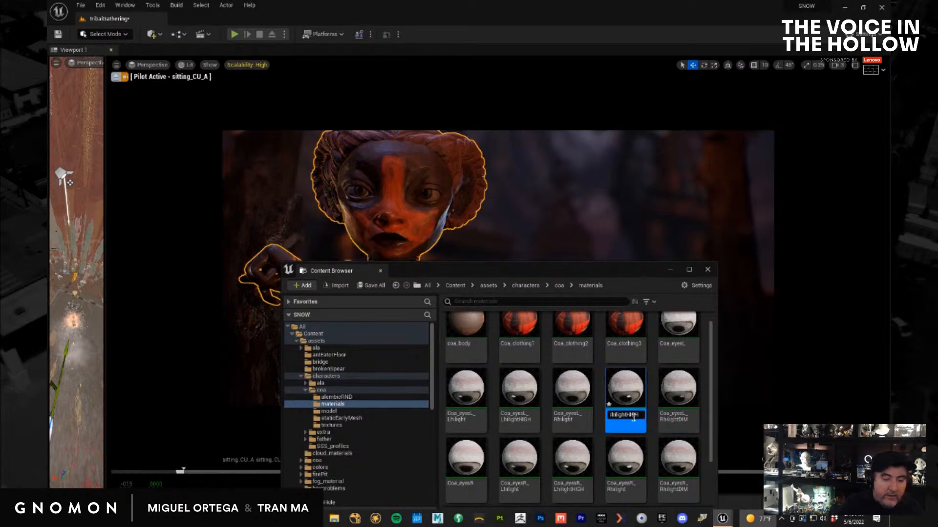
{"action": "key", "text": "Return"}
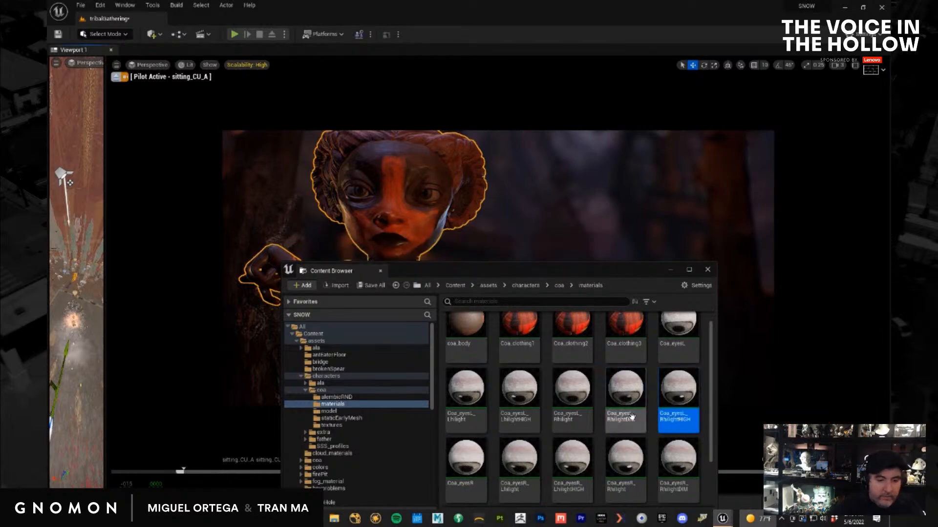
Open the Coa_eyesL_RhilightHIGH material instance for editing and minimise the Content Browser
{"action": "double_click", "coordinate": [679, 391]}
{"action": "left_click_drag", "start_coordinate": [691, 291], "coordinate": [275, 246]}
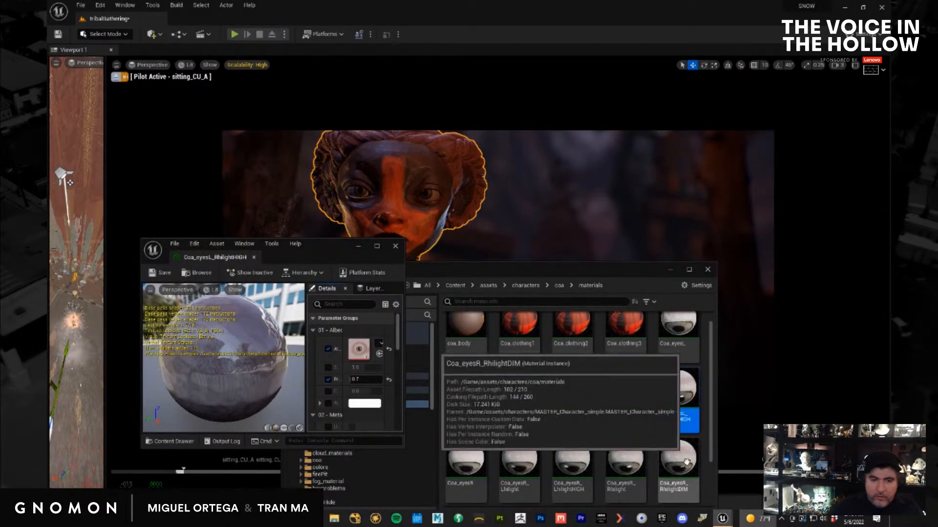
{"action": "left_click", "coordinate": [681, 412]}
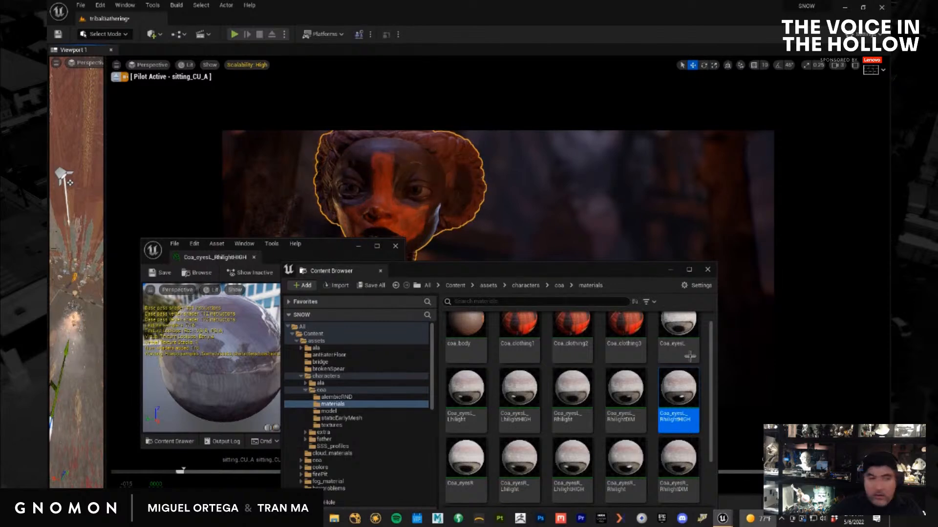
{"action": "left_click", "coordinate": [672, 271]}
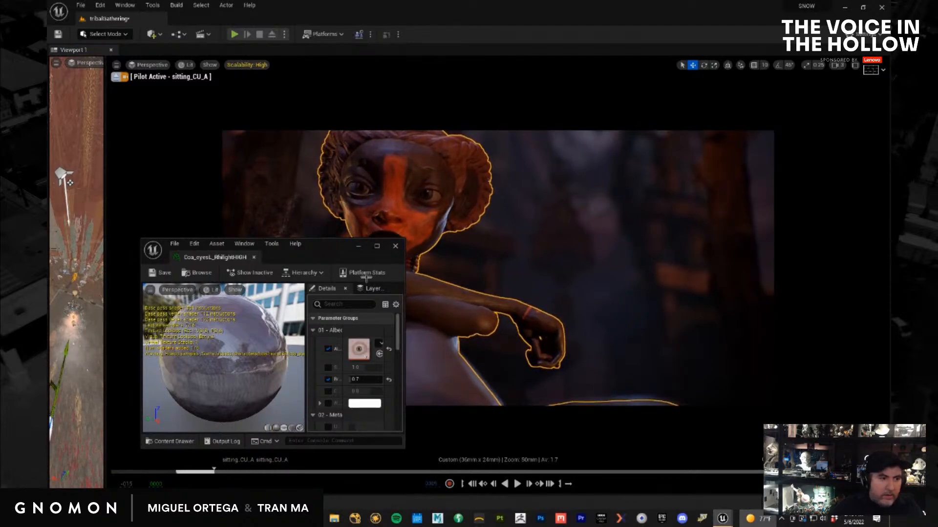
Enlarge the material editor, place it beside the character's face, and bring the Emissive parameters into view
{"action": "left_click", "coordinate": [377, 246]}
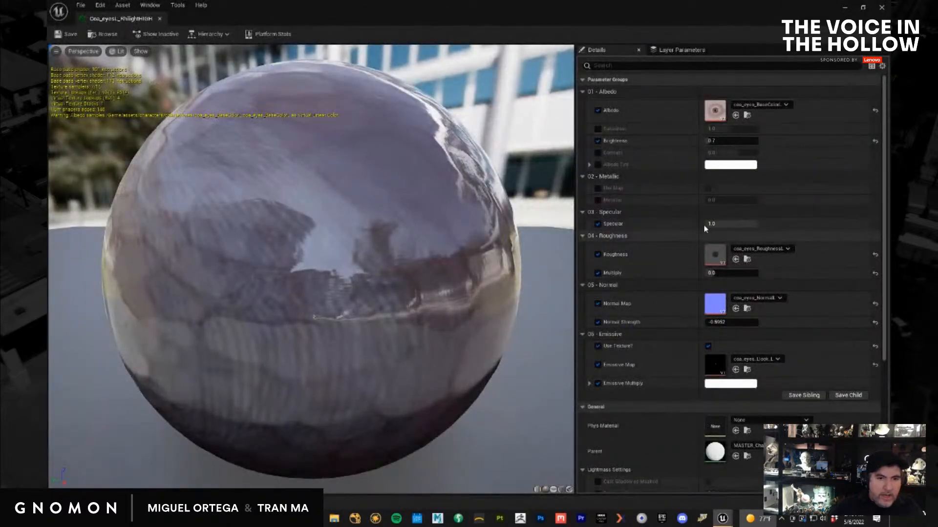
{"action": "left_click_drag", "start_coordinate": [628, 15], "coordinate": [889, 278]}
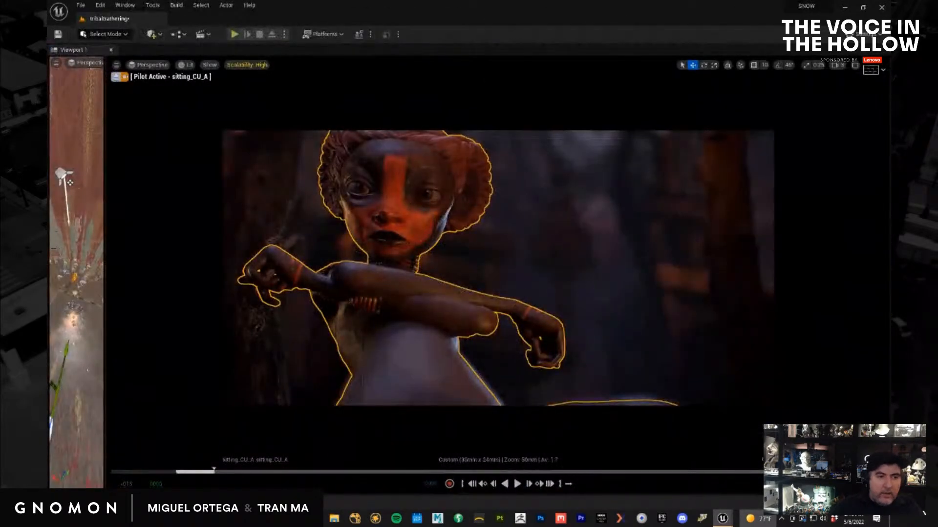
{"action": "left_click_drag", "start_coordinate": [888, 215], "coordinate": [217, 174]}
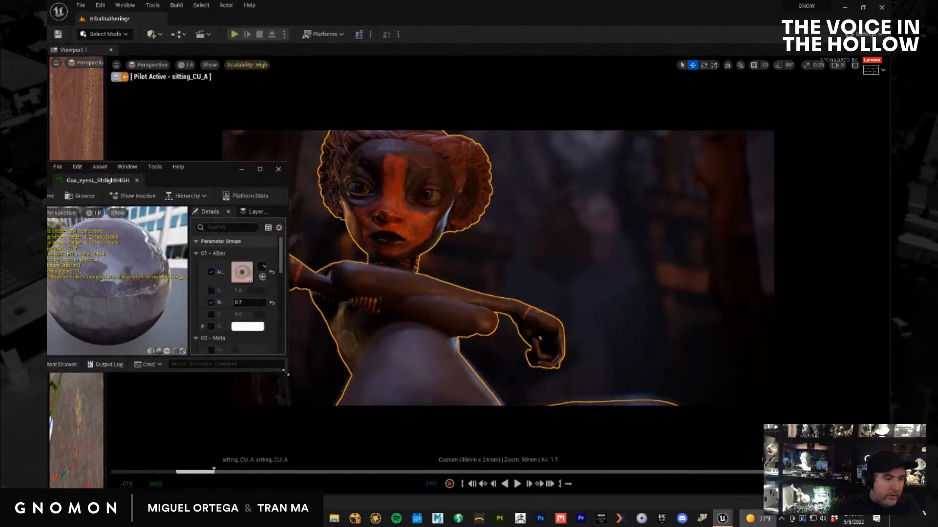
{"action": "left_click_drag", "start_coordinate": [285, 373], "coordinate": [590, 496]}
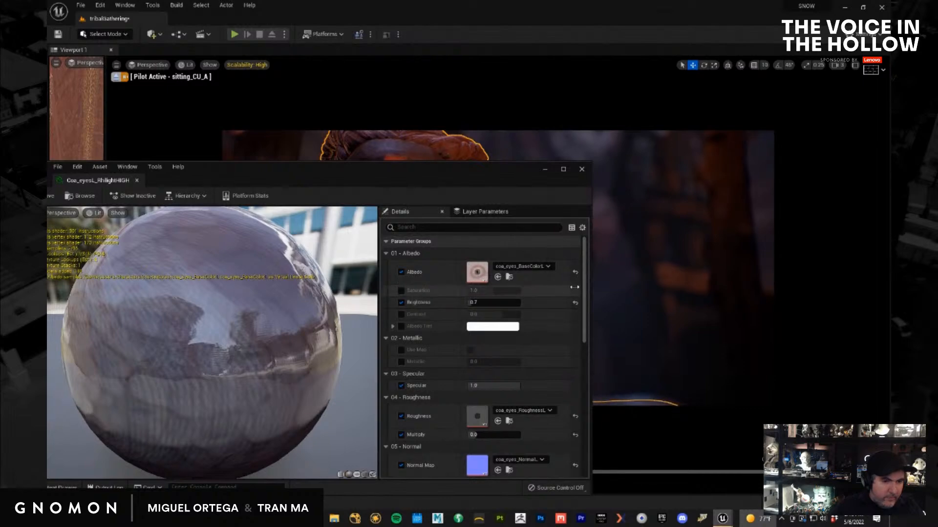
{"action": "left_click_drag", "start_coordinate": [585, 287], "coordinate": [584, 339]}
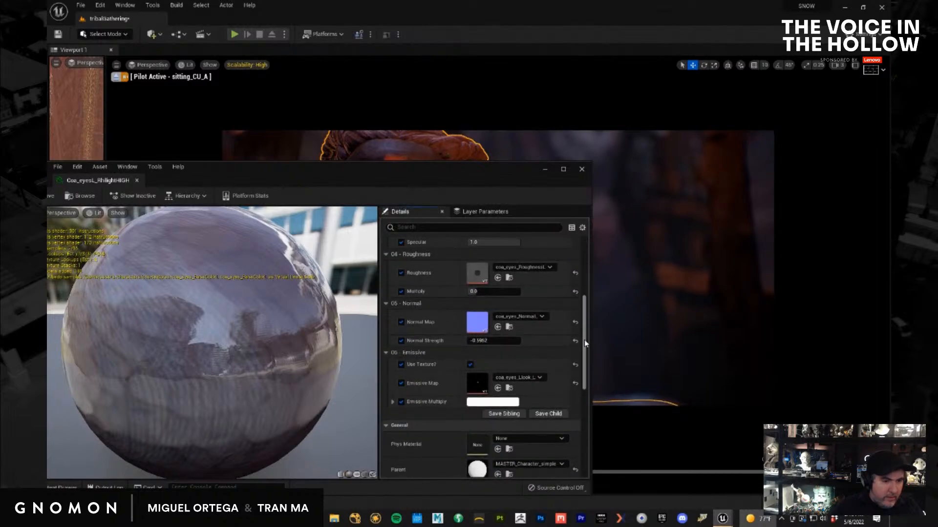
{"action": "left_click_drag", "start_coordinate": [498, 175], "coordinate": [227, 126]}
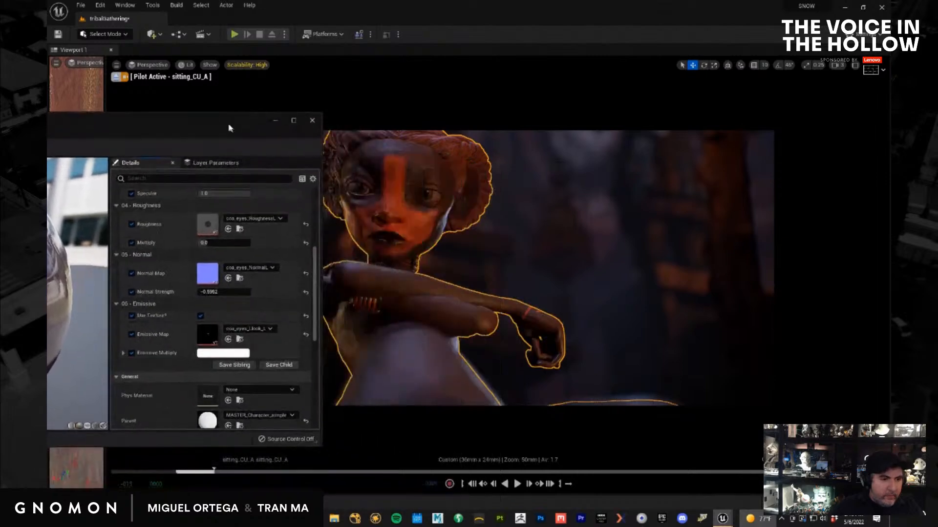
Tint the material's Emissive Multiply colour pale orange, with hue about 33 and saturation about 0.61
{"action": "left_click", "coordinate": [219, 351]}
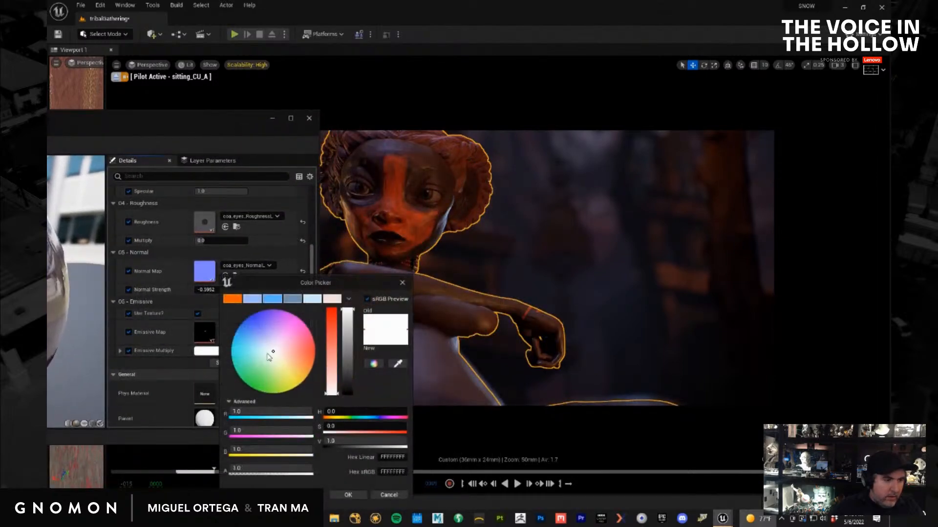
{"action": "left_click", "coordinate": [284, 369]}
{"action": "mouse_move", "coordinate": [284, 368]}
{"action": "left_mouse_down"}
{"action": "mouse_move", "coordinate": [293, 392]}
{"action": "mouse_move", "coordinate": [235, 325]}
{"action": "mouse_move", "coordinate": [261, 354]}
{"action": "mouse_move", "coordinate": [294, 366]}
{"action": "left_mouse_up"}
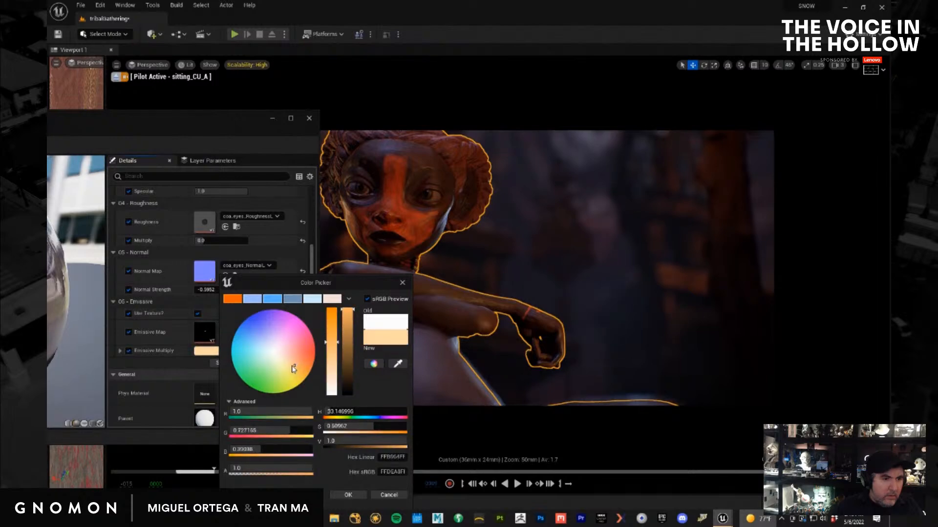
{"action": "left_click", "coordinate": [353, 499]}
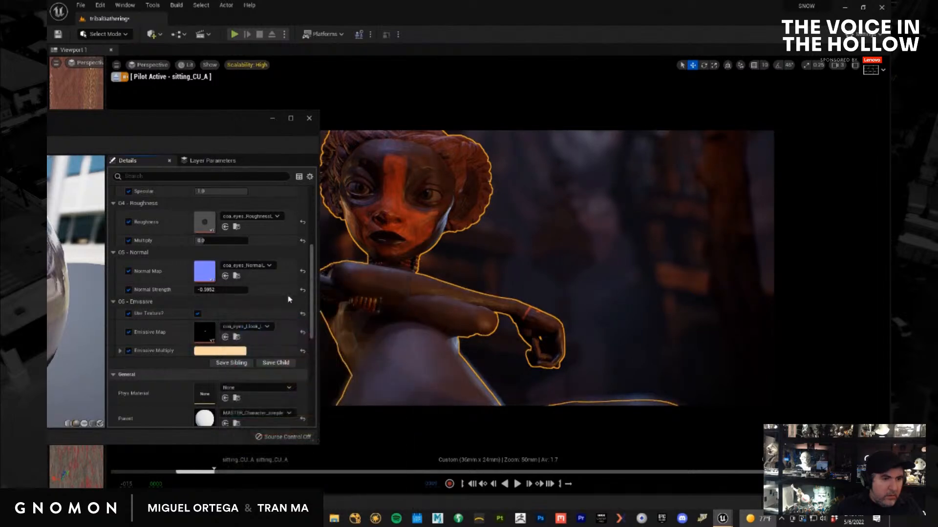
Reduce the Emissive Multiply saturation to about 0.58 and toggle the Use Texture override off and back on
{"action": "left_click", "coordinate": [218, 351]}
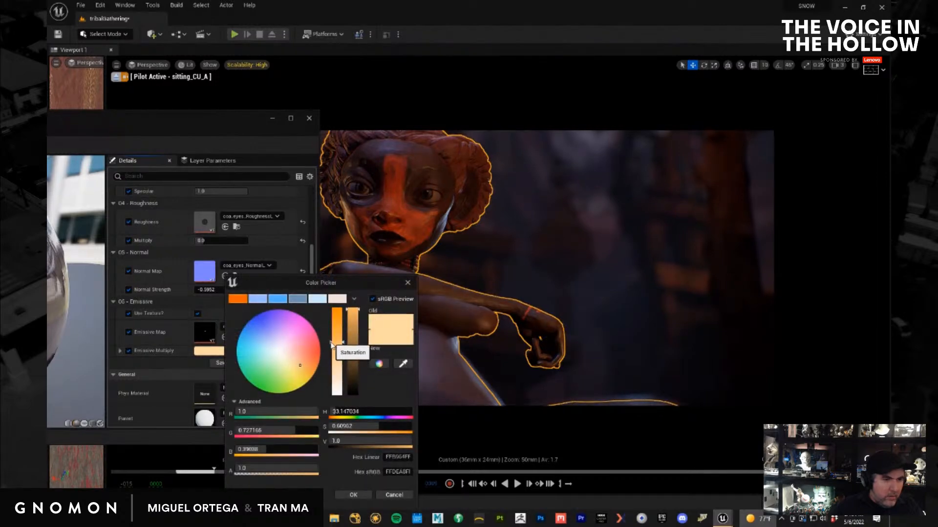
{"action": "left_click_drag", "start_coordinate": [333, 344], "coordinate": [334, 346]}
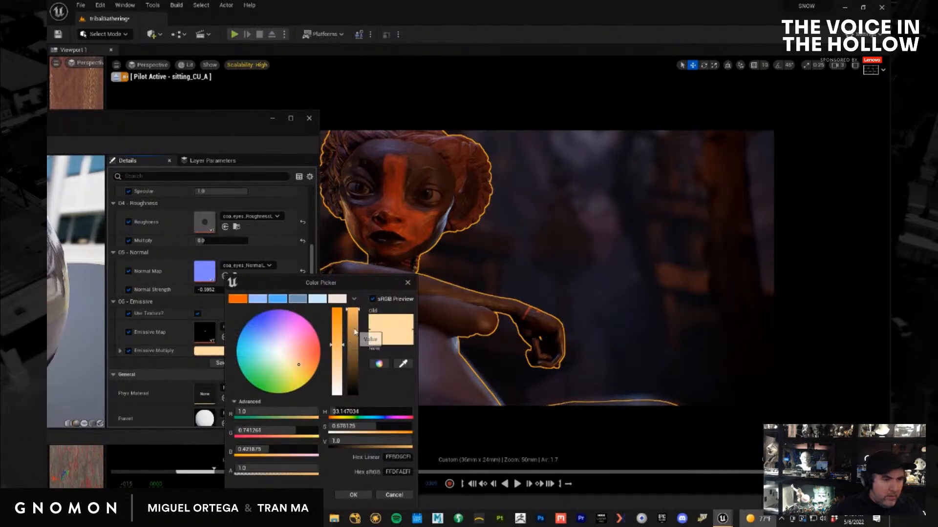
{"action": "left_click", "coordinate": [364, 494]}
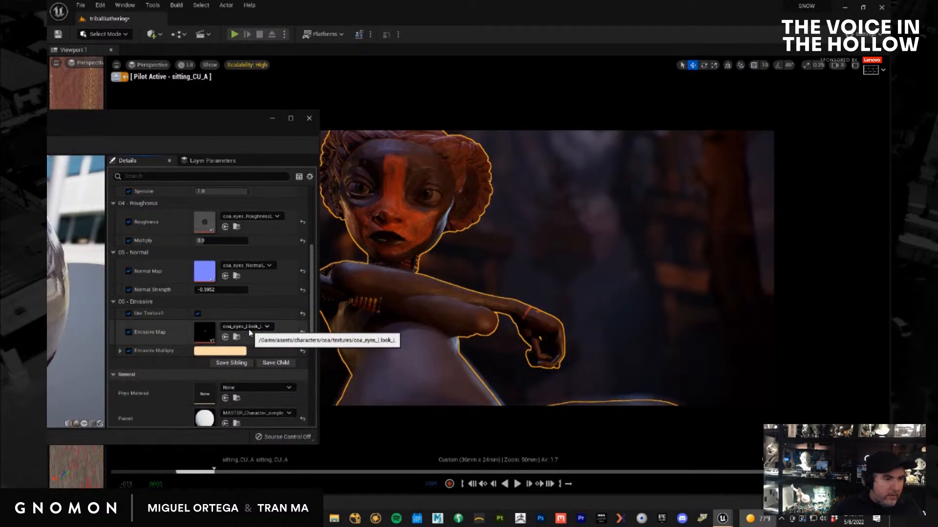
{"action": "left_click", "coordinate": [130, 315]}
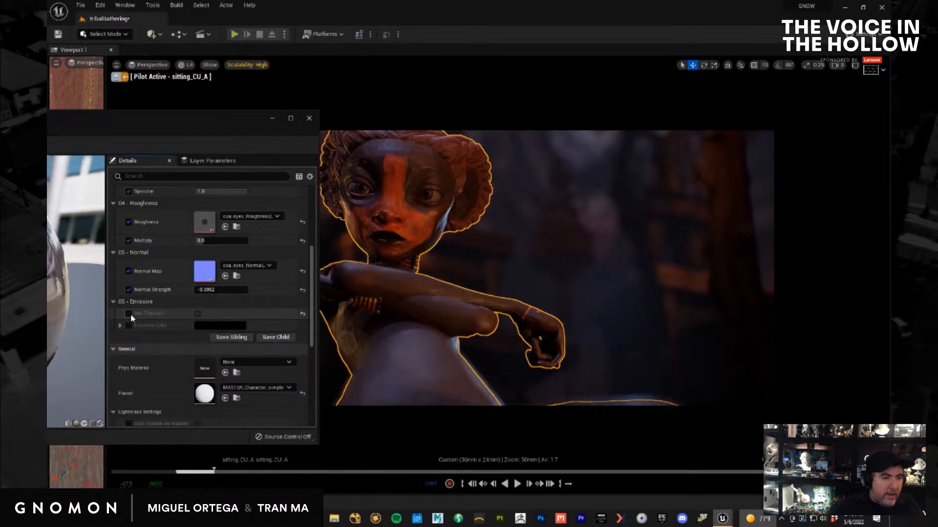
{"action": "left_click", "coordinate": [129, 314]}
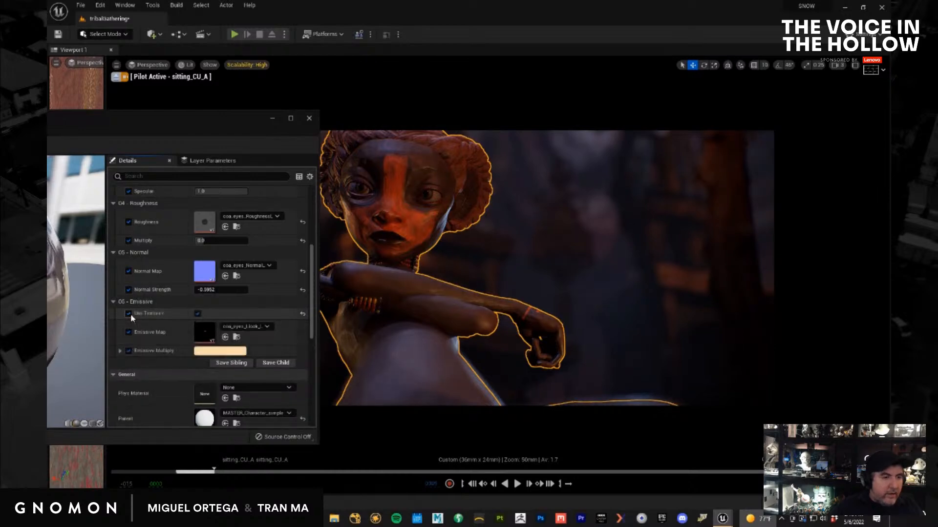
Try an Emissive Multiply brightness value of 2, settle on 1.2, and raise the colour's saturation to about 0.77
{"action": "left_click", "coordinate": [216, 352]}
{"action": "left_click", "coordinate": [334, 441]}
{"action": "type", "text": "2"}
{"action": "key", "text": "Return"}
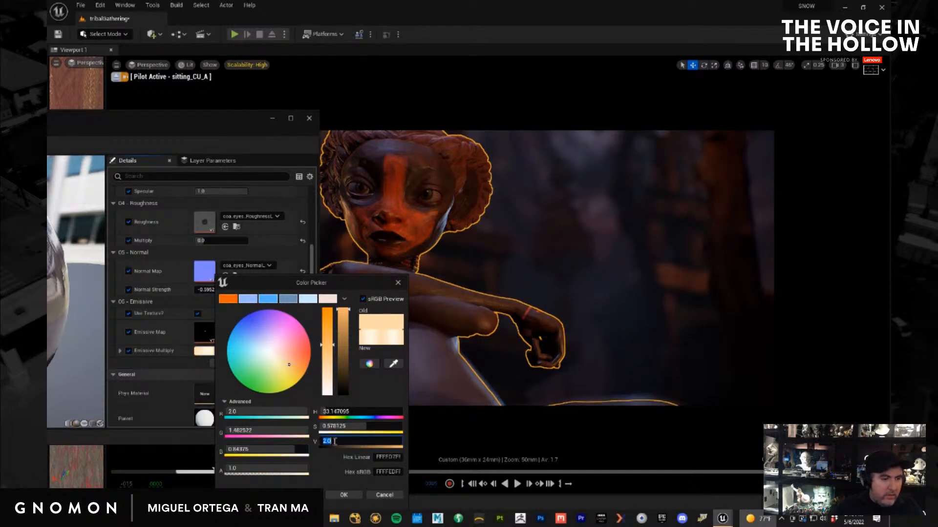
{"action": "type", "text": "1.2"}
{"action": "key", "text": "Return"}
{"action": "left_click_drag", "start_coordinate": [325, 345], "coordinate": [326, 329]}
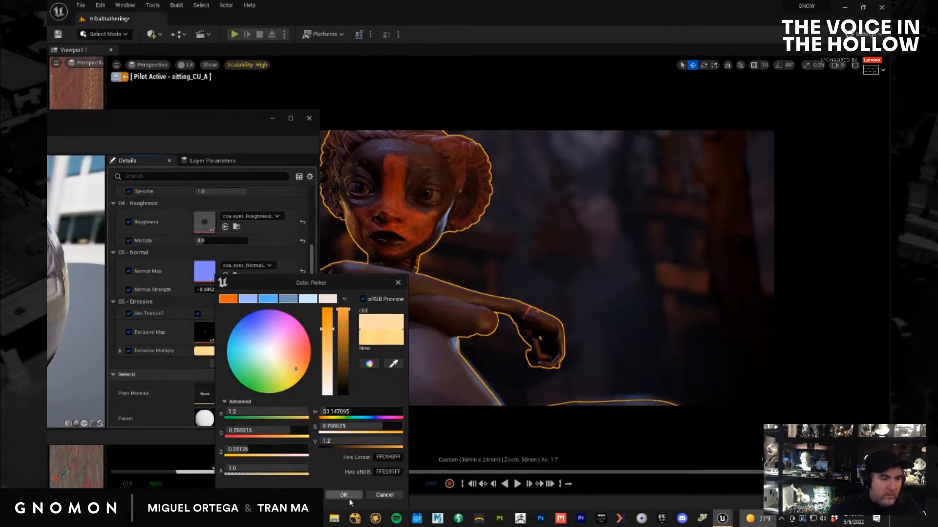
{"action": "left_click", "coordinate": [344, 495]}
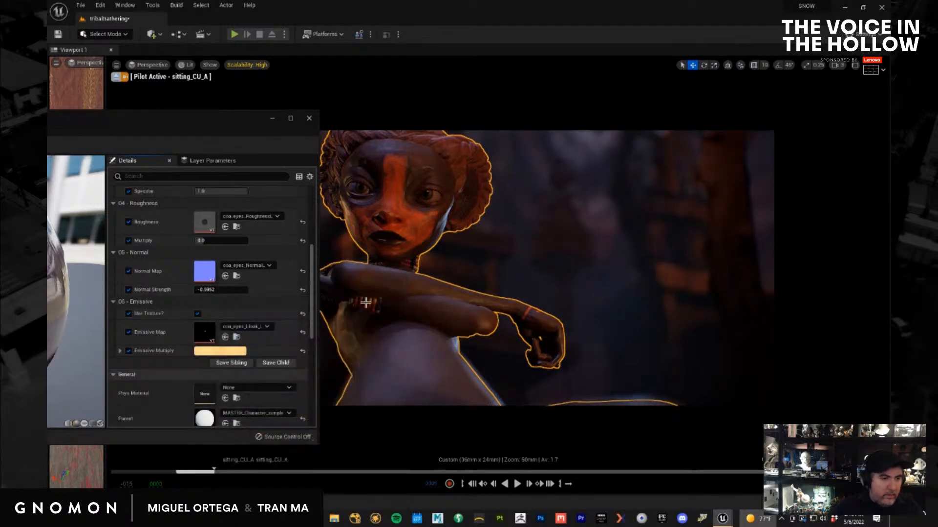
Copy the Emissive Multiply value of the left eye's highlight material and close its material editor
{"action": "right_click", "coordinate": [165, 353]}
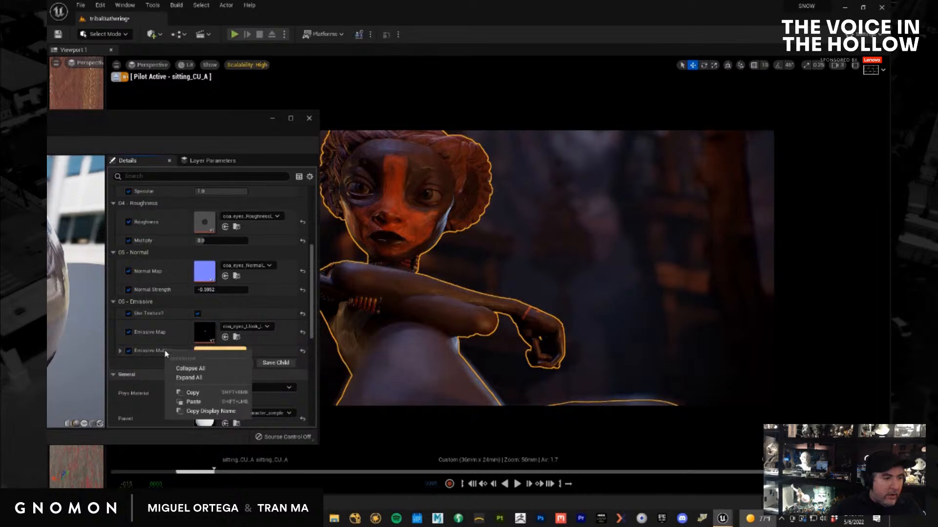
{"action": "left_click", "coordinate": [191, 393]}
{"action": "left_click", "coordinate": [310, 120]}
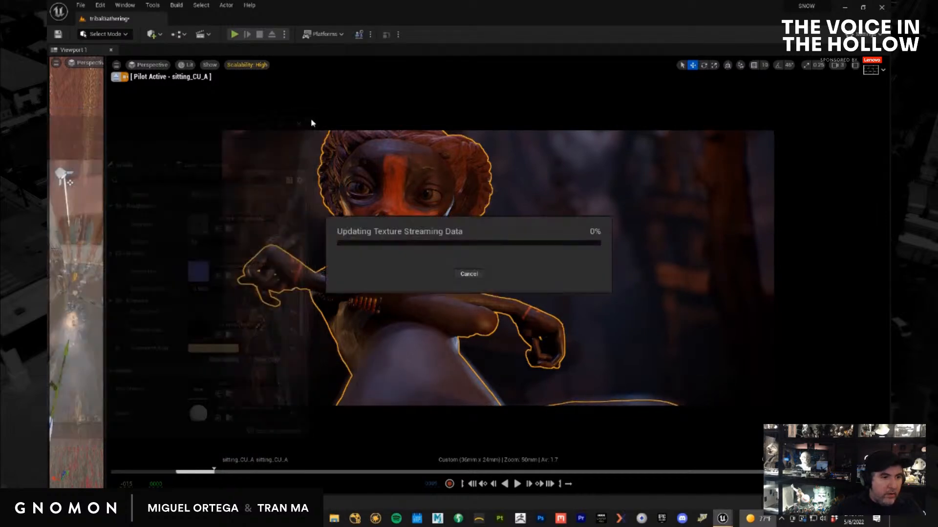
Duplicate the Coa_eyesR_Rhilight material instance in the coa materials folder and name the copy Coa_eyesR_RhilightHIGH
{"action": "key", "text": "ctrl+space"}
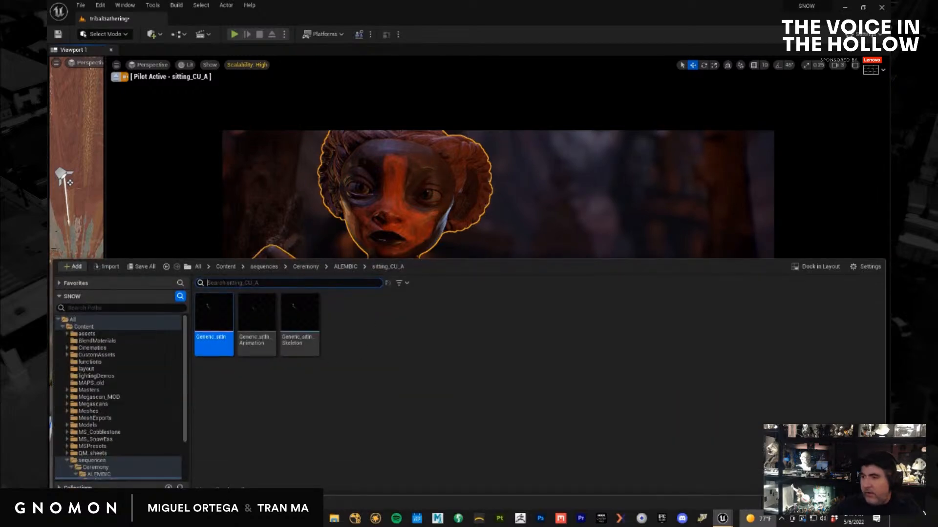
{"action": "left_click", "coordinate": [726, 455]}
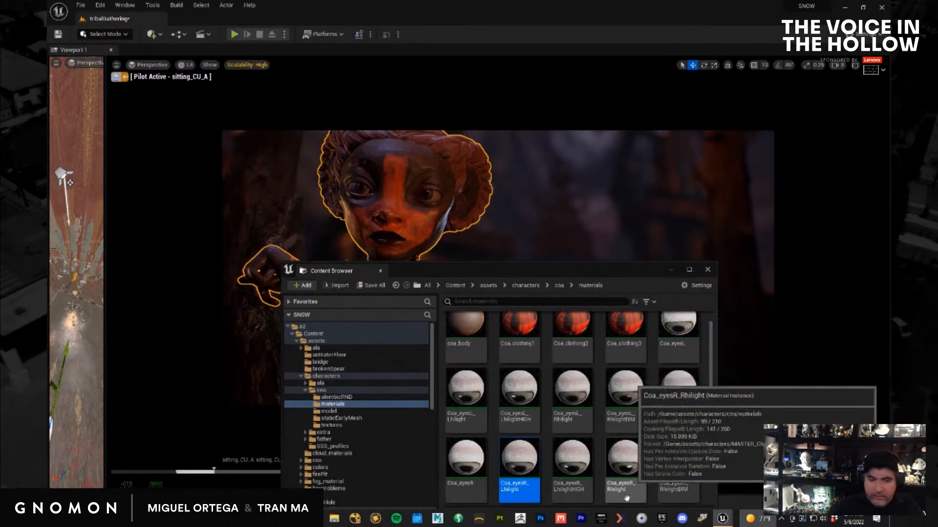
{"action": "right_click", "coordinate": [628, 464]}
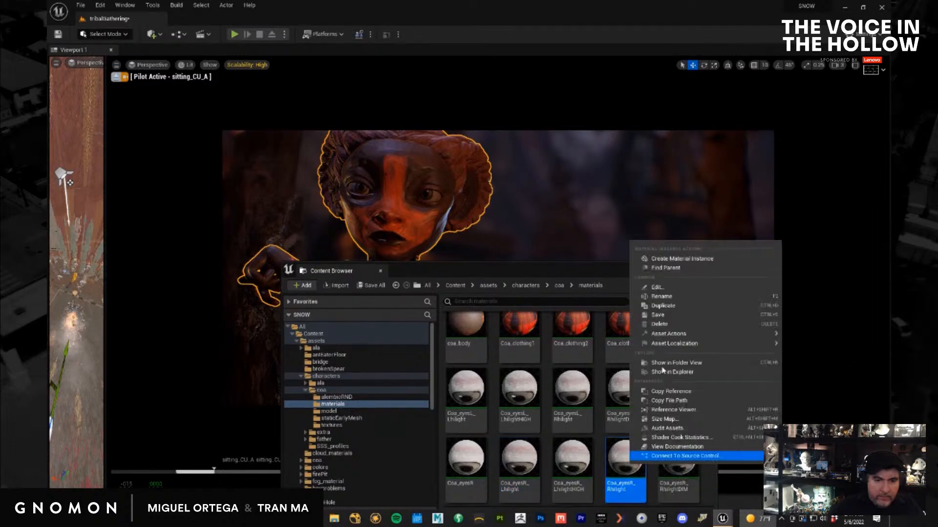
{"action": "left_click", "coordinate": [680, 306]}
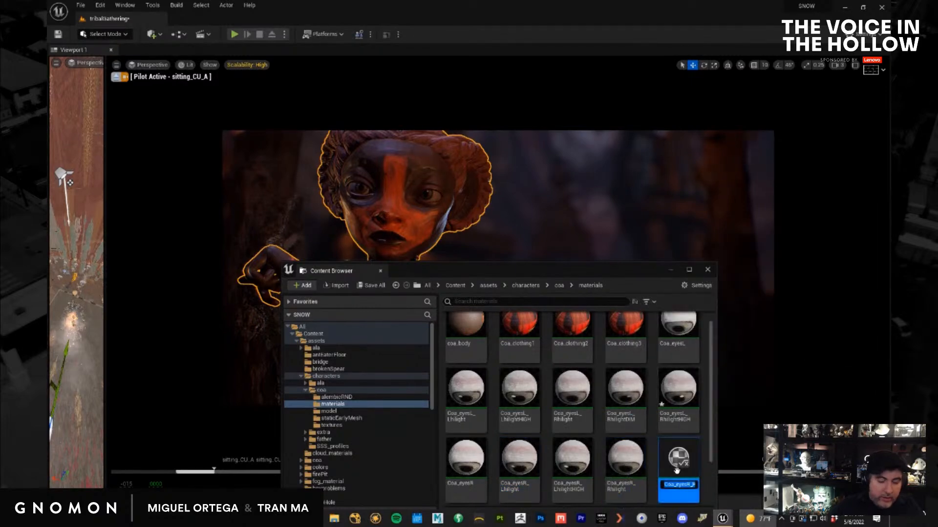
{"action": "key", "text": "End"}
{"action": "key", "text": "BackSpace"}
{"action": "type", "text": "HIGH"}
{"action": "key", "text": "Return"}
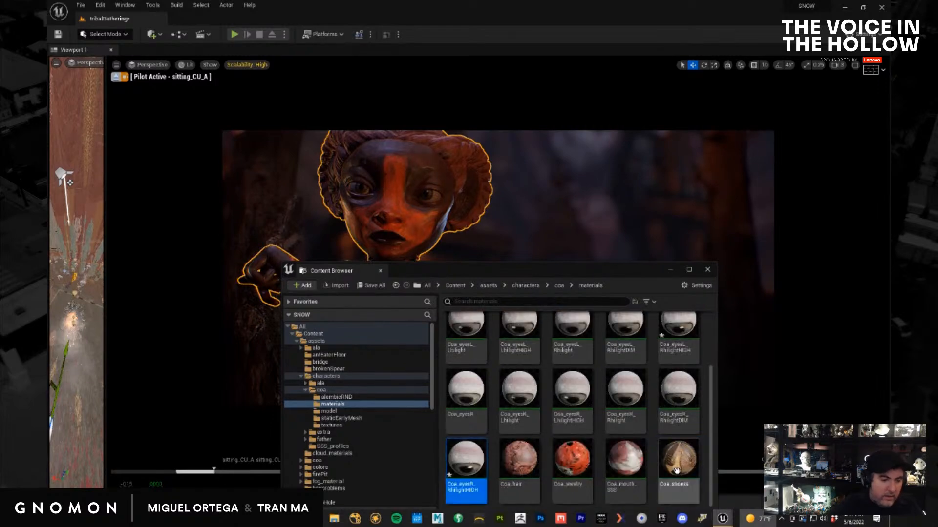
Paste the copied Emissive Multiply colour into Coa_eyesR_RhilightHIGH, save the material instance, and close its editor and the content browser
{"action": "double_click", "coordinate": [472, 460]}
{"action": "scroll", "coordinate": [599, 360], "scroll_direction": "down", "scroll_amount": 5}
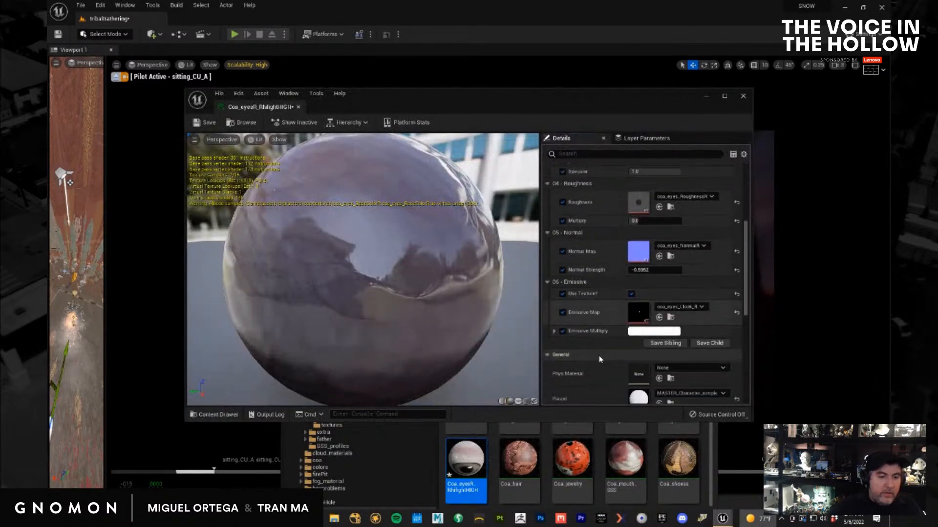
{"action": "right_click", "coordinate": [588, 332]}
{"action": "left_click", "coordinate": [616, 384]}
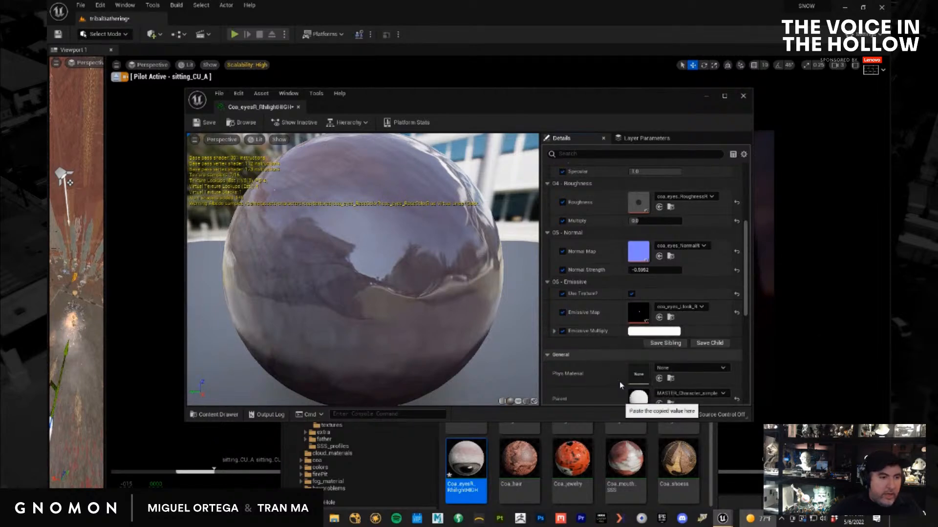
{"action": "left_click", "coordinate": [206, 123]}
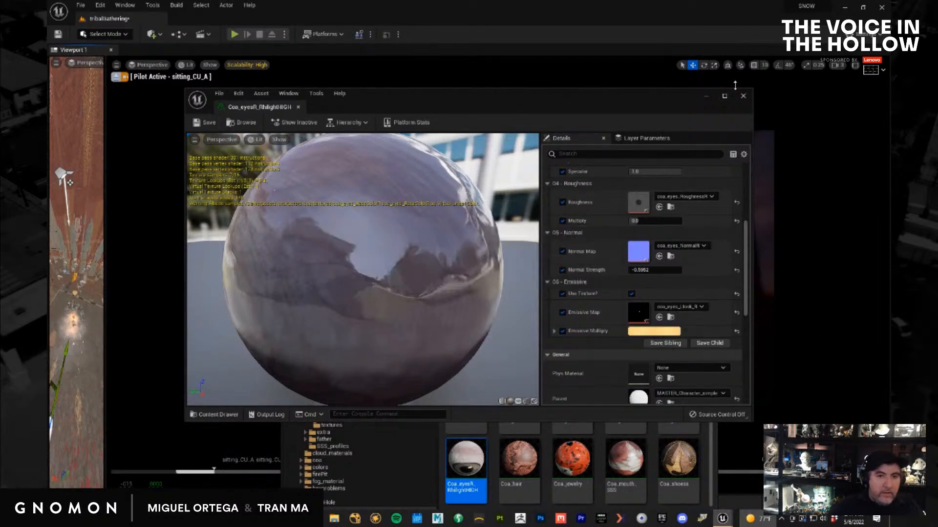
{"action": "left_click", "coordinate": [743, 96]}
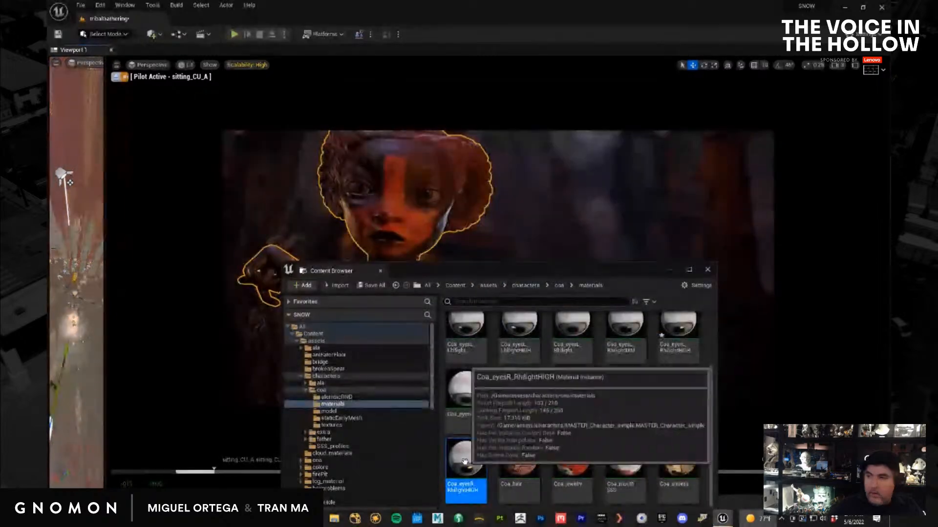
{"action": "left_click", "coordinate": [708, 270]}
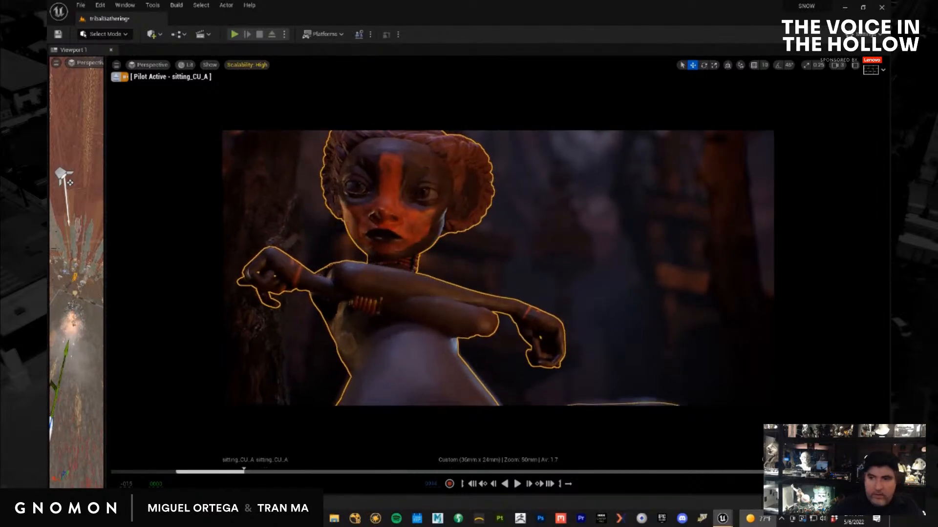
Play back the sitting_CU_A close-up to check the eyes, stop it, and save all modified assets
{"action": "key", "text": "space"}
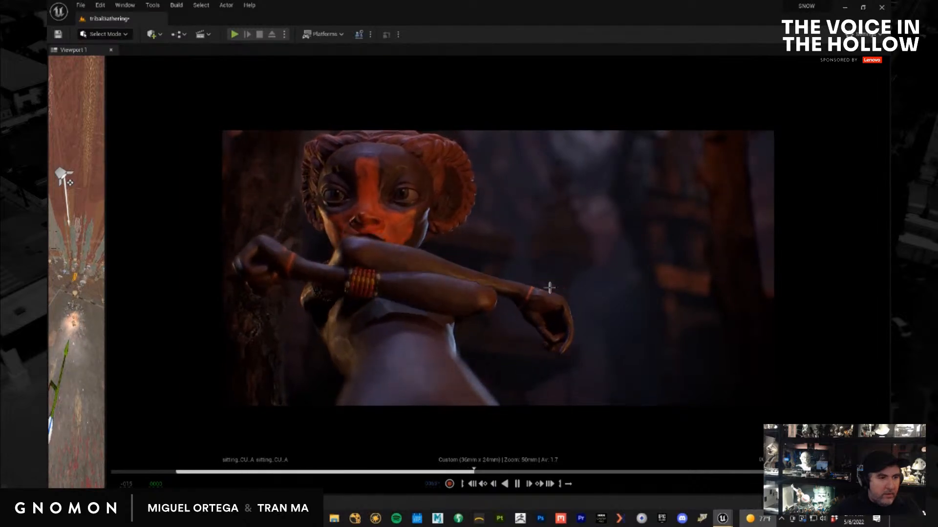
{"action": "key", "text": "space"}
{"action": "left_click", "coordinate": [81, 5]}
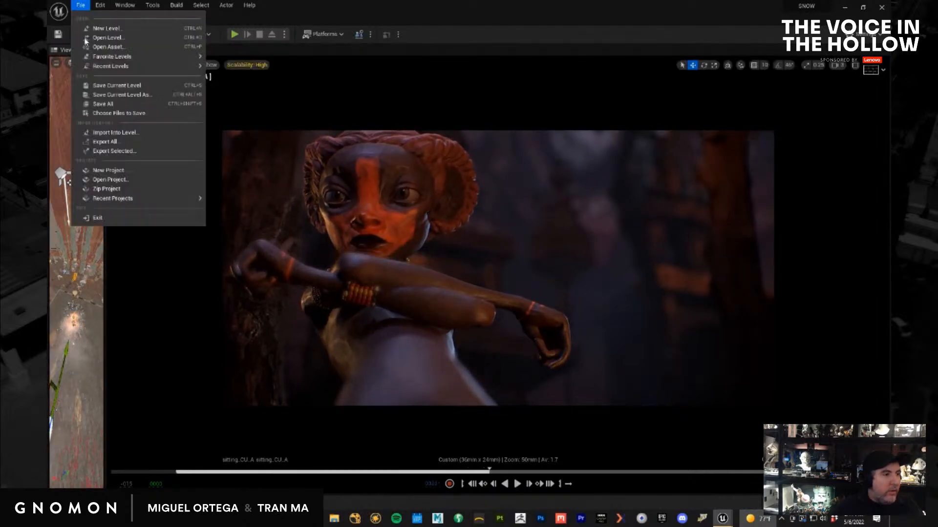
{"action": "left_click", "coordinate": [132, 104]}
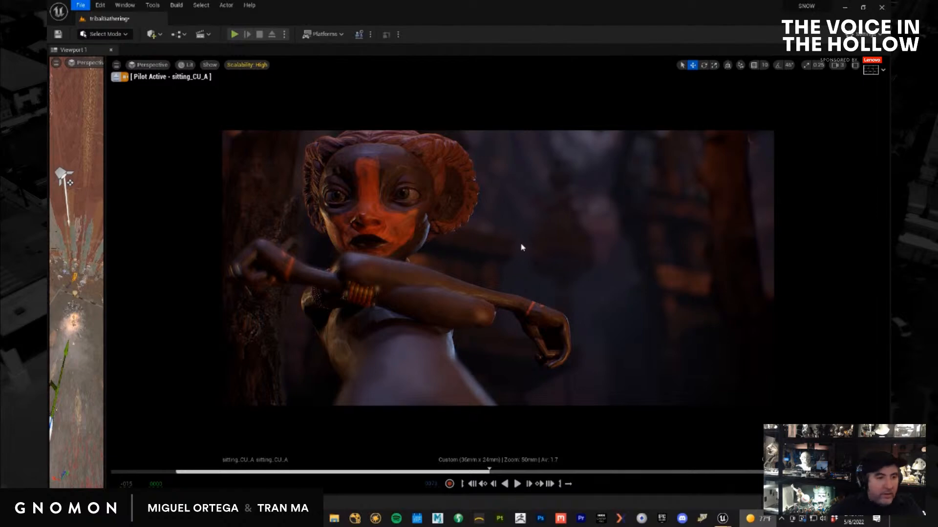
{"action": "left_click", "coordinate": [495, 15]}
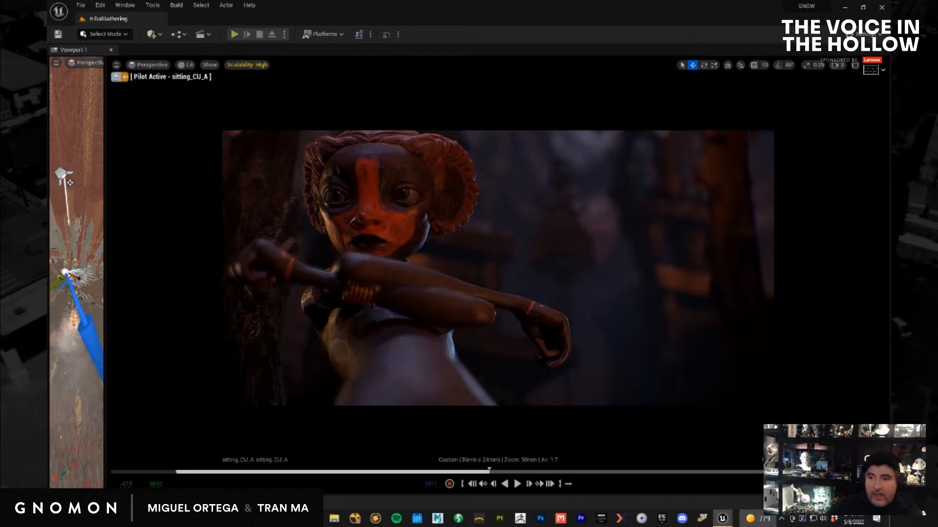
Scrub the close-up back near its start and open the Ceremony level sequence from the sequences/Ceremony folder
{"action": "left_click_drag", "start_coordinate": [489, 471], "coordinate": [202, 472]}
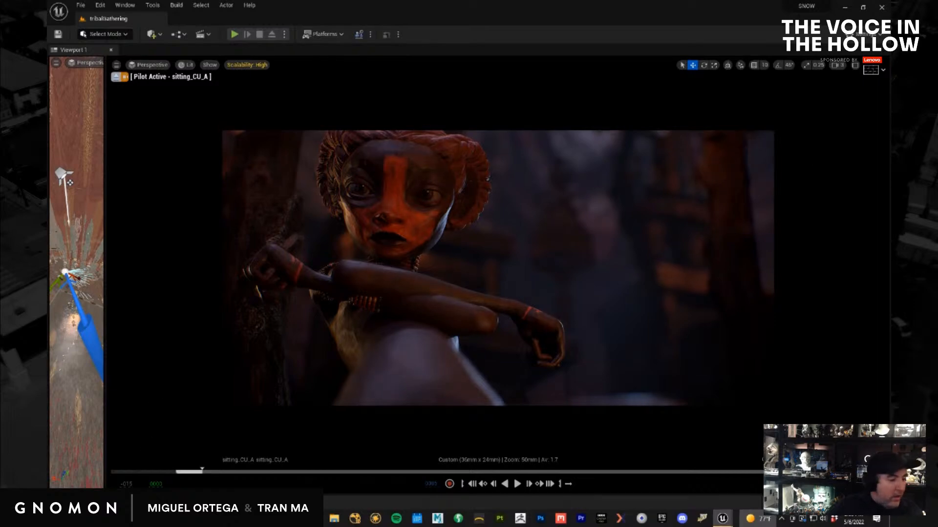
{"action": "left_click", "coordinate": [74, 502]}
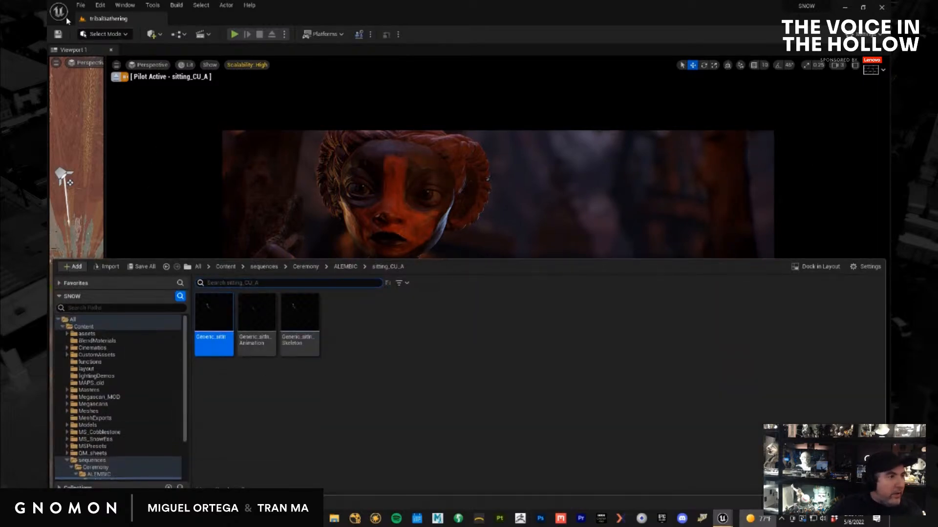
{"action": "left_click", "coordinate": [311, 268]}
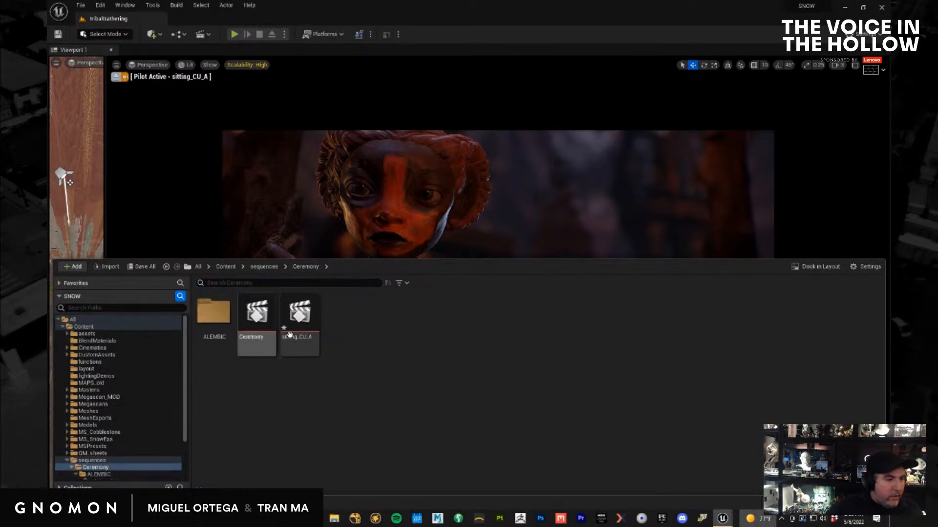
{"action": "left_click", "coordinate": [255, 318]}
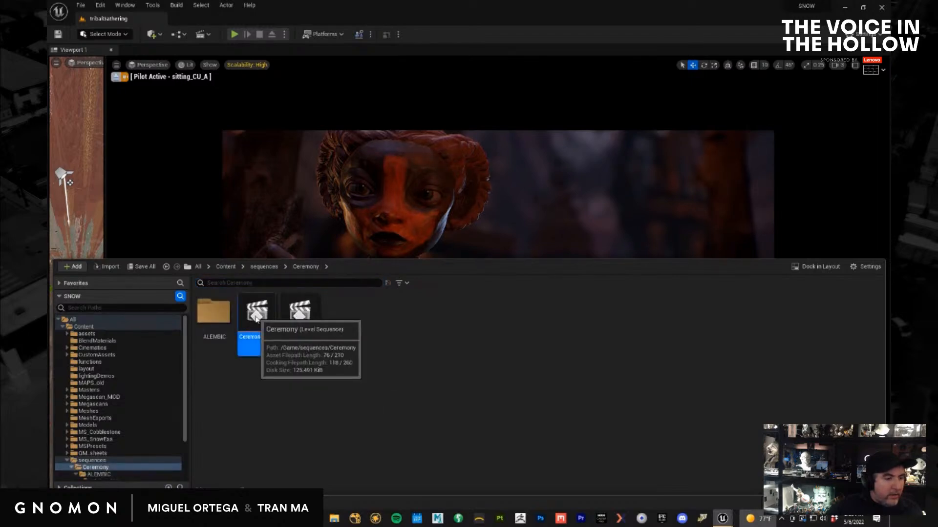
{"action": "double_click", "coordinate": [256, 319]}
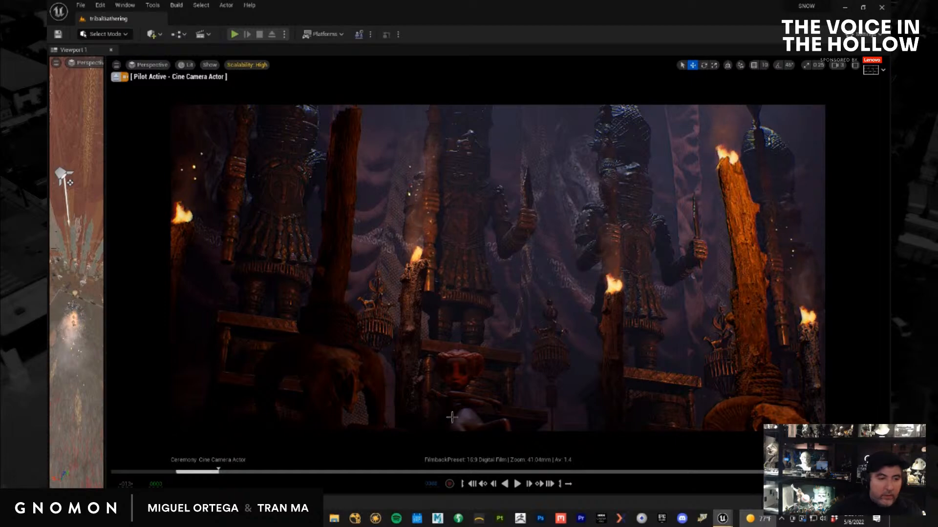
Add the generic sitting animation to the seated character's Animation track in the Ceremony sequence and play back the wide shot
{"action": "left_click", "coordinate": [472, 414]}
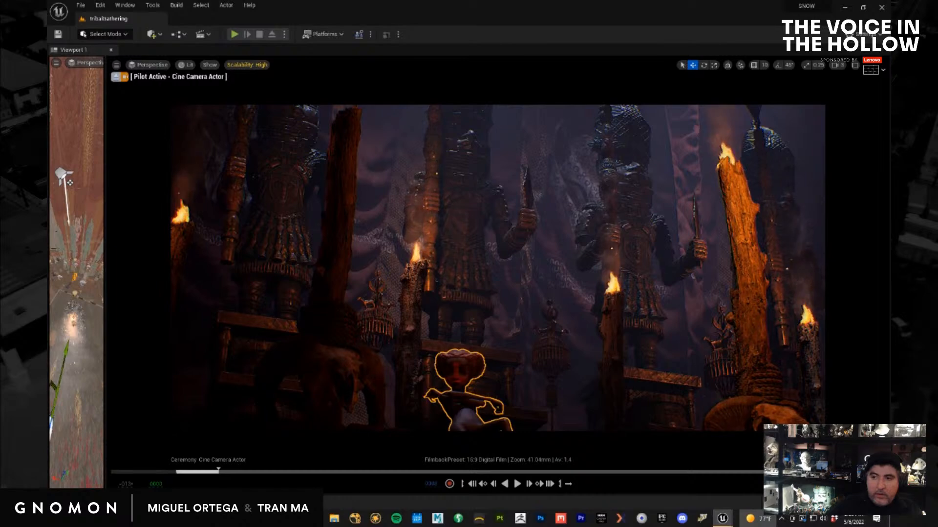
{"action": "left_click_drag", "start_coordinate": [596, 196], "coordinate": [570, 188]}
{"action": "left_click", "coordinate": [297, 422]}
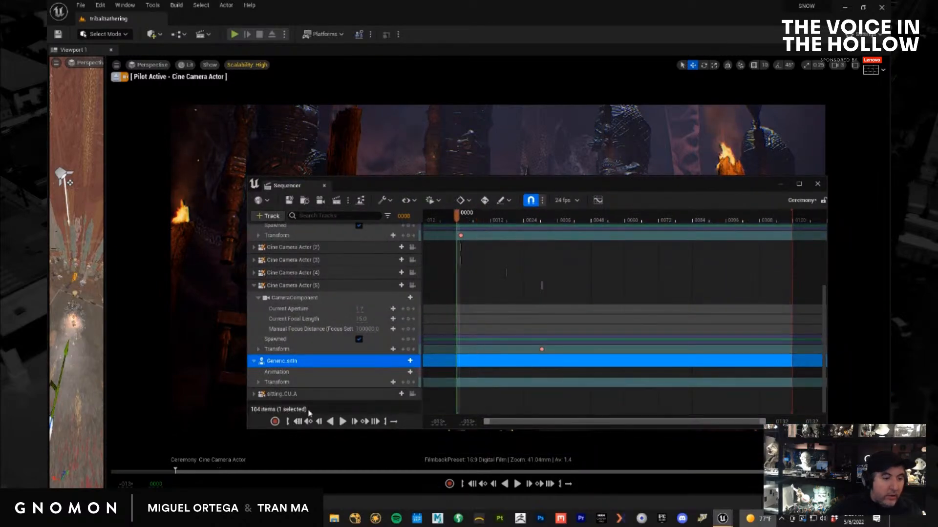
{"action": "left_click", "coordinate": [401, 372]}
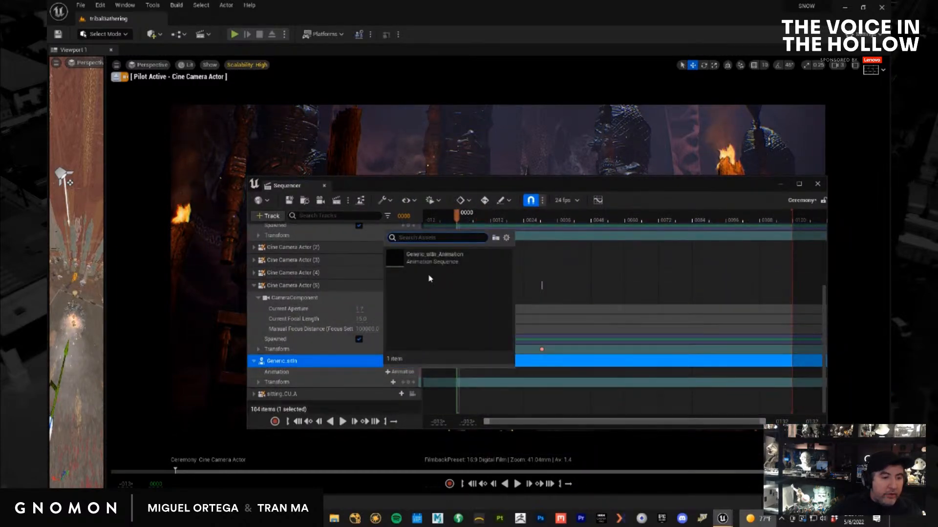
{"action": "left_click", "coordinate": [432, 260]}
{"action": "left_click_drag", "start_coordinate": [492, 188], "coordinate": [937, 284]}
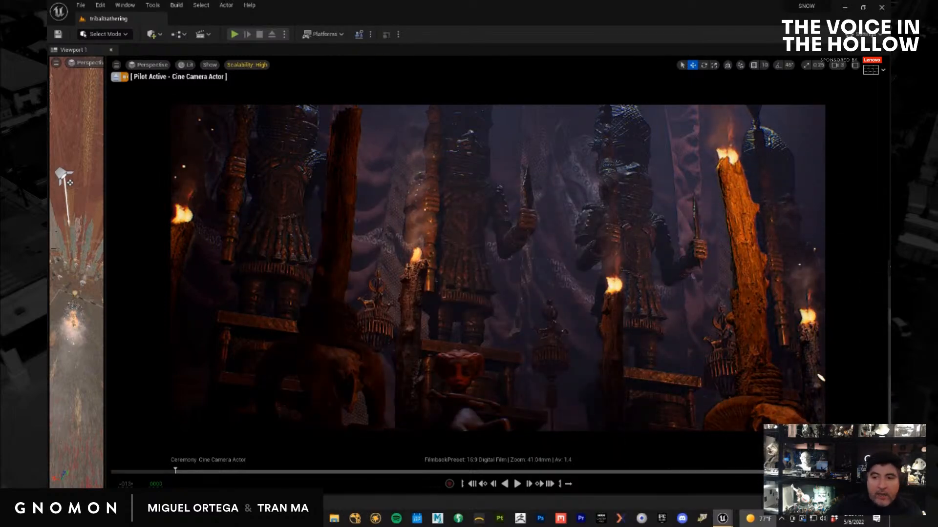
{"action": "key", "text": "space"}
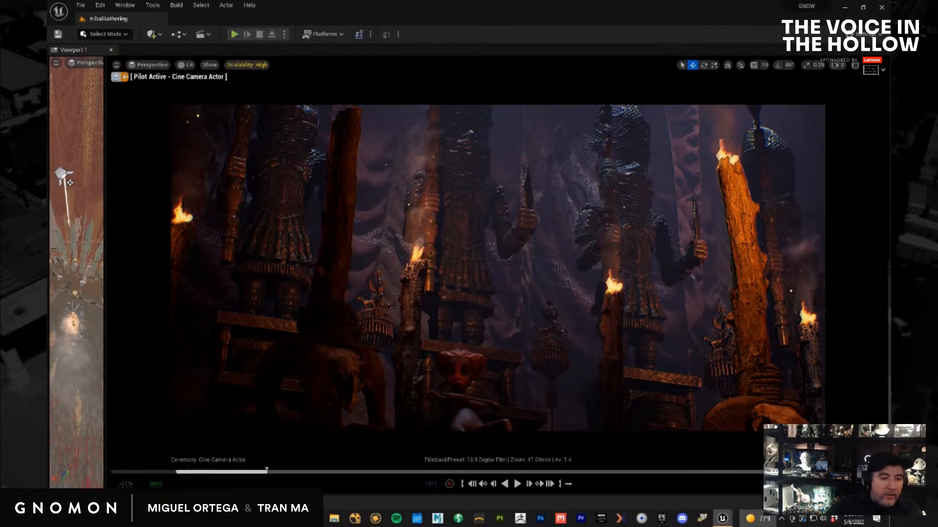
{"action": "key", "text": "space"}
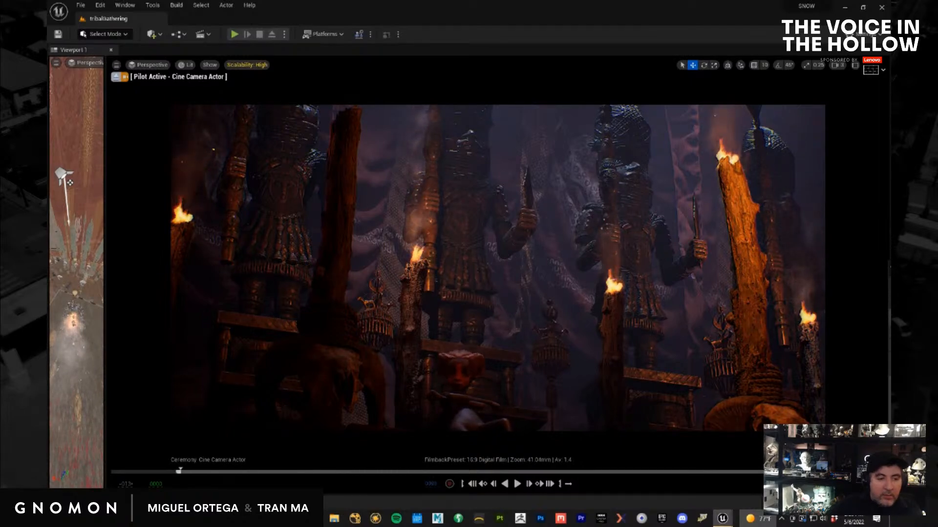
Toggle the 2.0 by 1.0 letterbox mask off and on to compare the wide shot's framing, leaving it enabled
{"action": "left_click", "coordinate": [871, 69]}
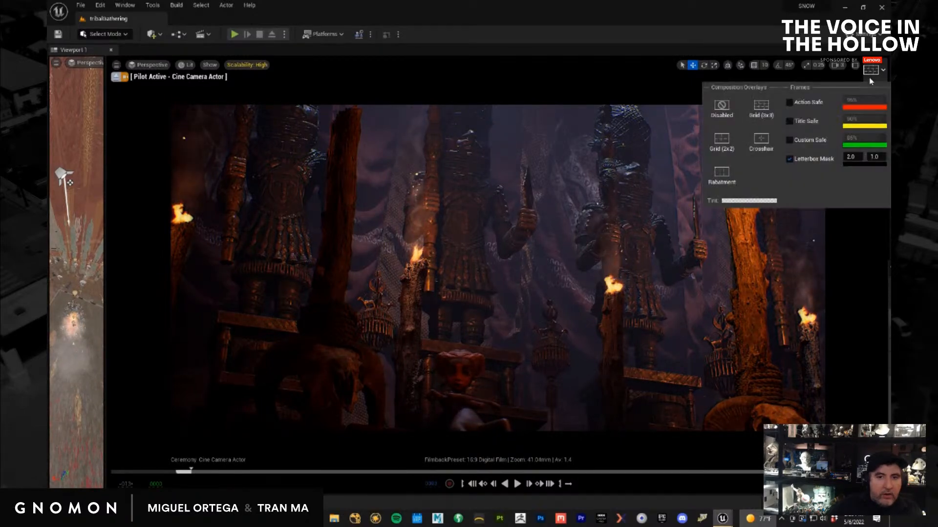
{"action": "left_click", "coordinate": [789, 159]}
{"action": "left_click", "coordinate": [789, 159]}
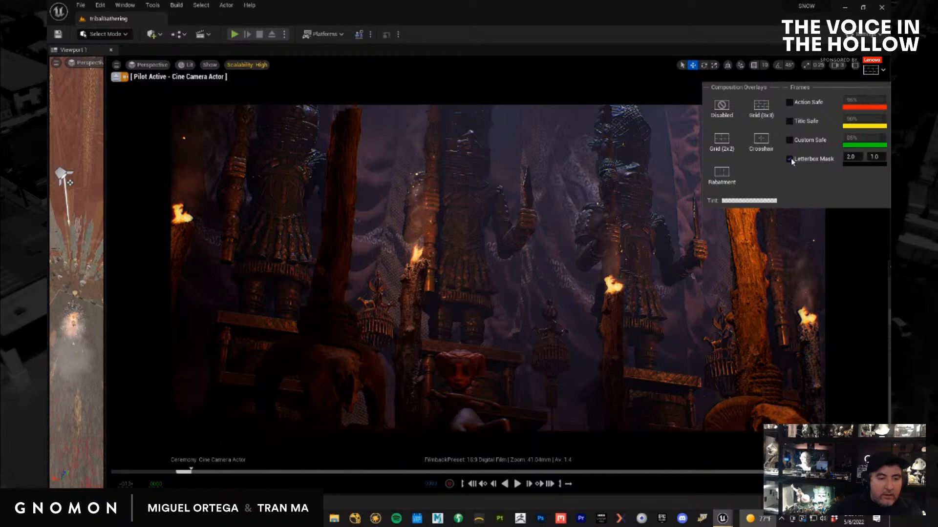
{"action": "left_click", "coordinate": [789, 158]}
{"action": "left_click", "coordinate": [789, 159]}
{"action": "left_click", "coordinate": [789, 158]}
{"action": "left_click", "coordinate": [790, 158]}
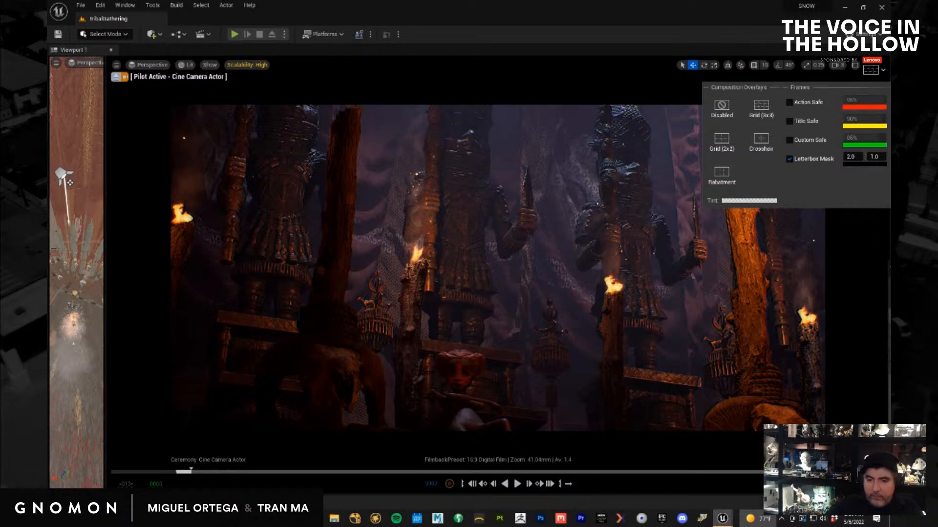
{"action": "key", "text": "Escape"}
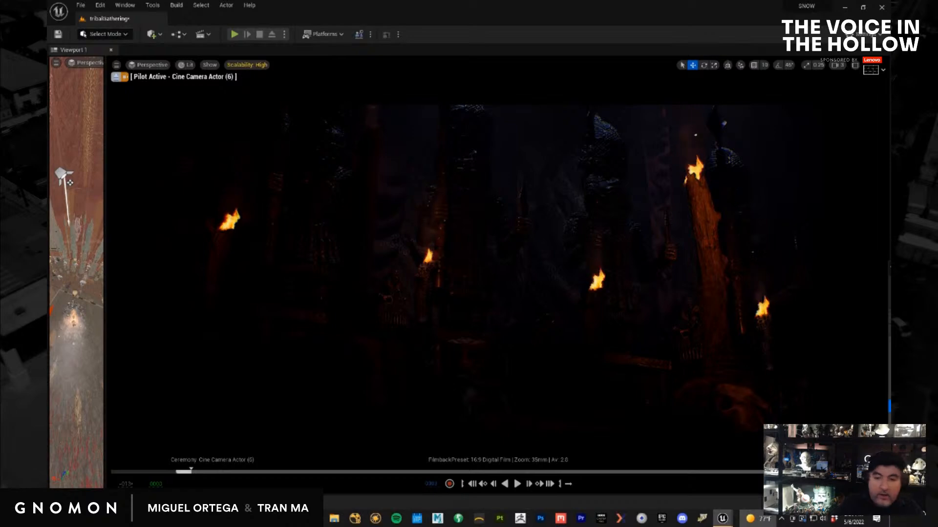
Set Cine Camera Actor (6)'s aperture to 1.7 and reframe it lower, with the brick ledge below the seated character
{"action": "key", "text": "Return"}
{"action": "right_click_drag", "start_coordinate": [476, 385], "coordinate": [522, 382], "text": "alt"}
{"action": "middle_click_drag", "start_coordinate": [473, 367], "coordinate": [492, 295], "text": "alt"}
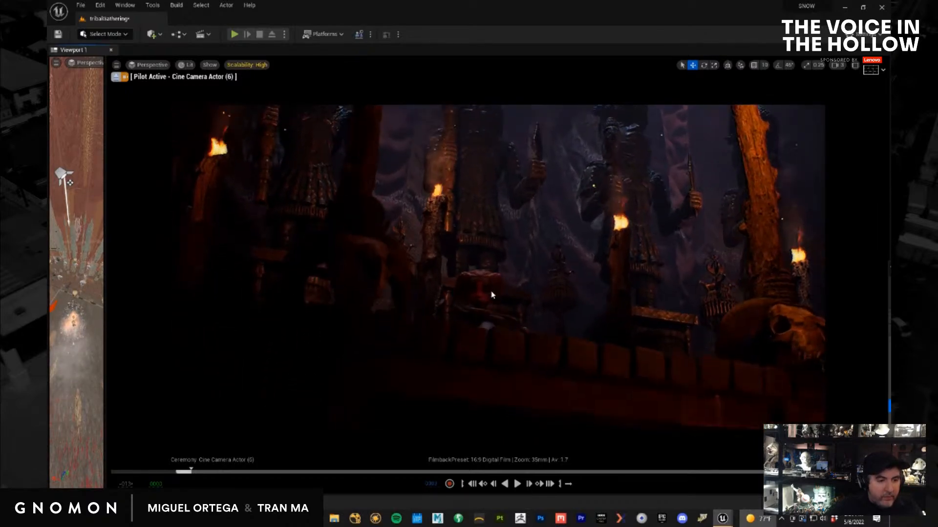
{"action": "middle_click_drag", "start_coordinate": [525, 335], "coordinate": [544, 347]}
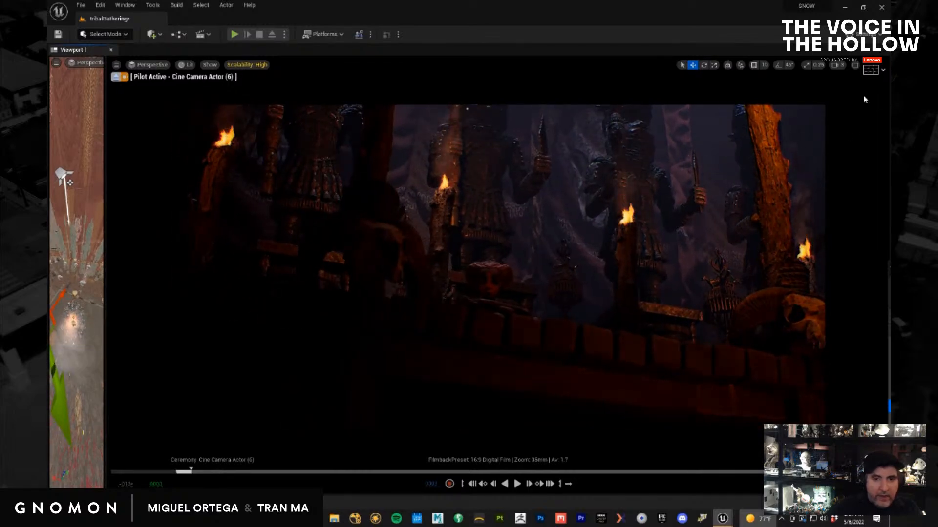
{"action": "left_click", "coordinate": [873, 70]}
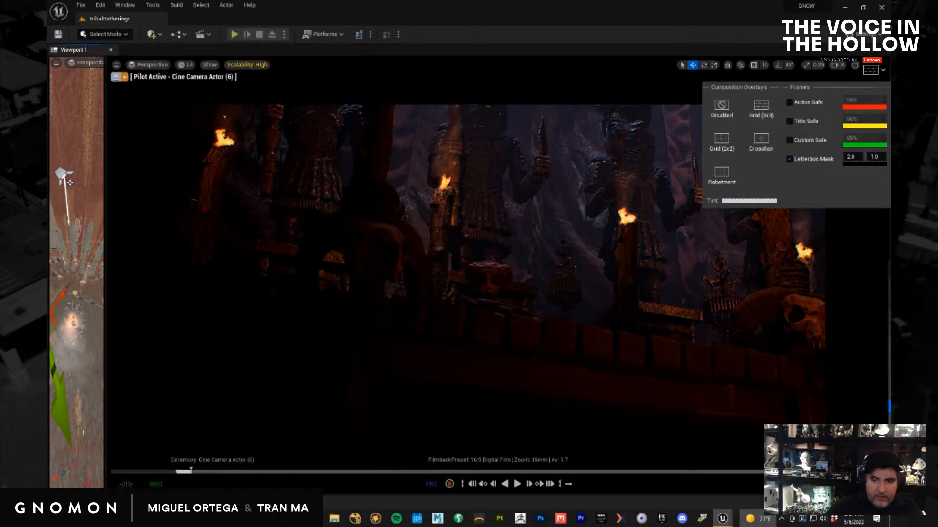
{"action": "left_click", "coordinate": [449, 324]}
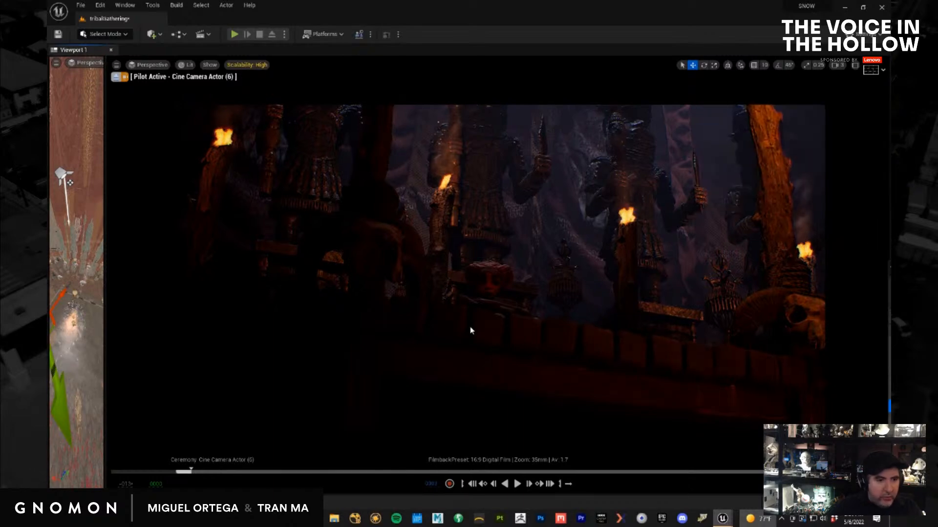
Reframe Cine Camera Actor (6) around the seated character and move its Transform key to the start of the sequence
{"action": "middle_click_drag", "start_coordinate": [465, 334], "coordinate": [459, 337]}
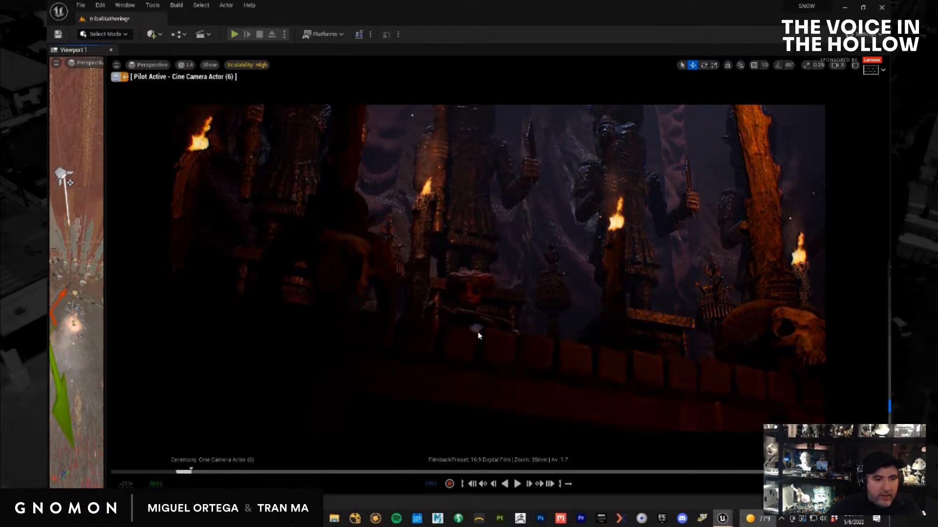
{"action": "mouse_move", "coordinate": [478, 336]}
{"action": "right_mouse_down", "text": "alt"}
{"action": "mouse_move", "coordinate": [539, 341]}
{"action": "mouse_move", "coordinate": [465, 329]}
{"action": "right_mouse_up", "text": "alt"}
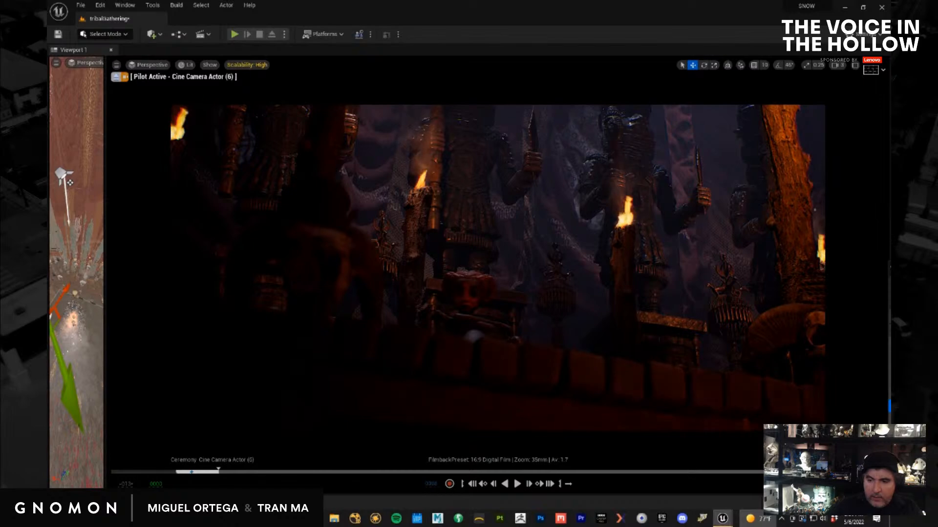
{"action": "left_click_drag", "start_coordinate": [937, 273], "coordinate": [564, 194]}
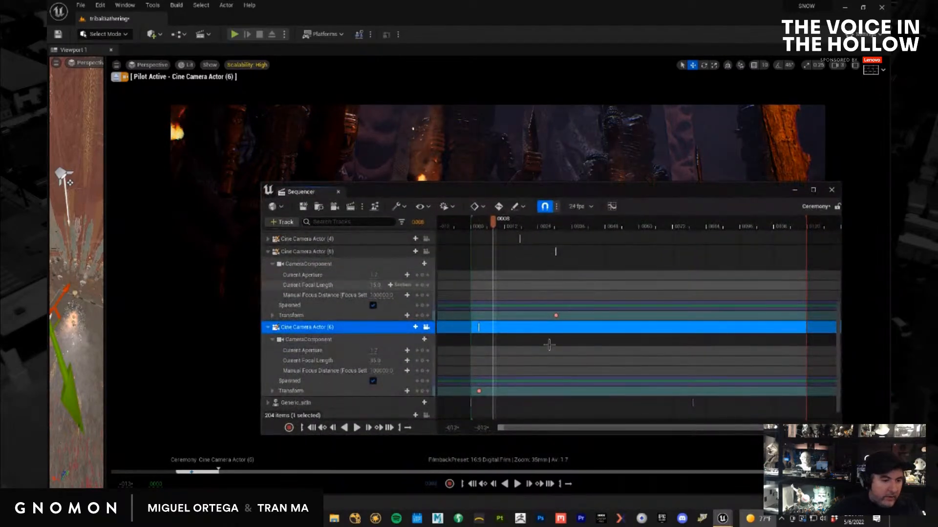
{"action": "left_click", "coordinate": [477, 391]}
{"action": "left_click_drag", "start_coordinate": [477, 392], "coordinate": [472, 392]}
At frame 53, push Cine Camera Actor (6) slightly closer to the seated character to set the end of its move
{"action": "left_click_drag", "start_coordinate": [503, 227], "coordinate": [619, 227]}
{"action": "left_click_drag", "start_coordinate": [599, 190], "coordinate": [889, 256]}
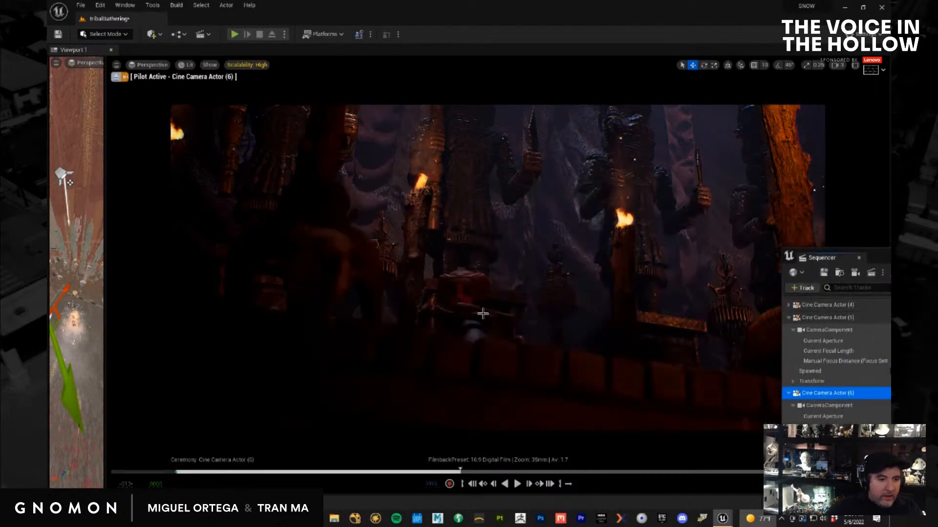
{"action": "right_click_drag", "start_coordinate": [448, 329], "coordinate": [486, 343], "text": "alt"}
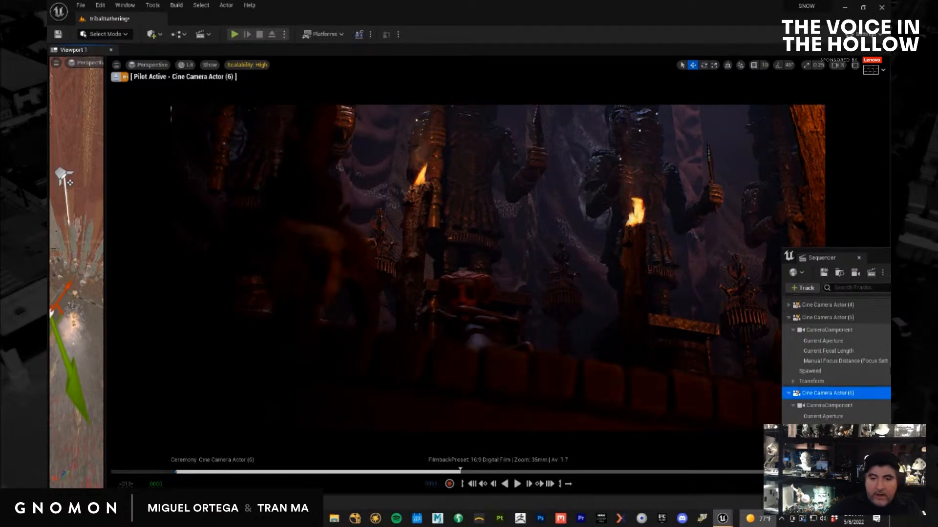
Change the interpolation of Cine Camera Actor (6)'s Transform keys at the start and at frame 53
{"action": "left_click_drag", "start_coordinate": [890, 257], "coordinate": [530, 213]}
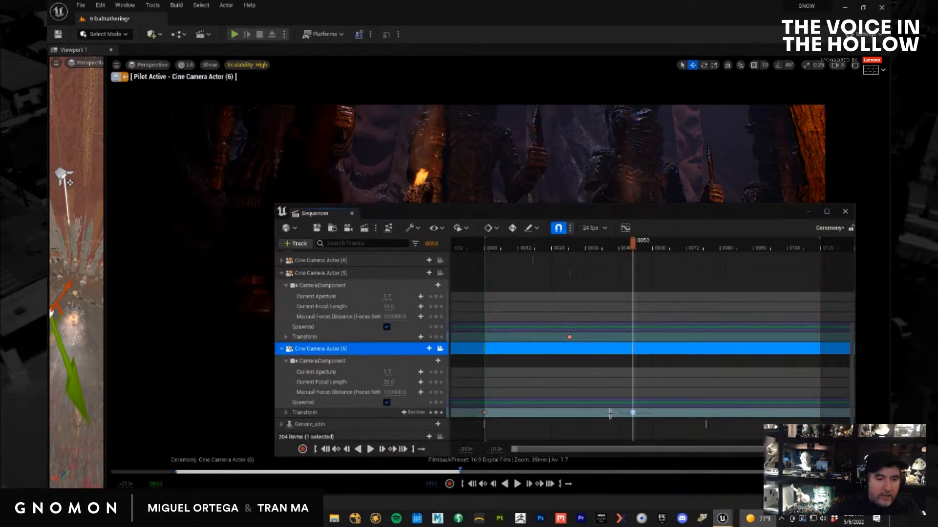
{"action": "right_click", "coordinate": [485, 414]}
{"action": "left_click", "coordinate": [545, 350]}
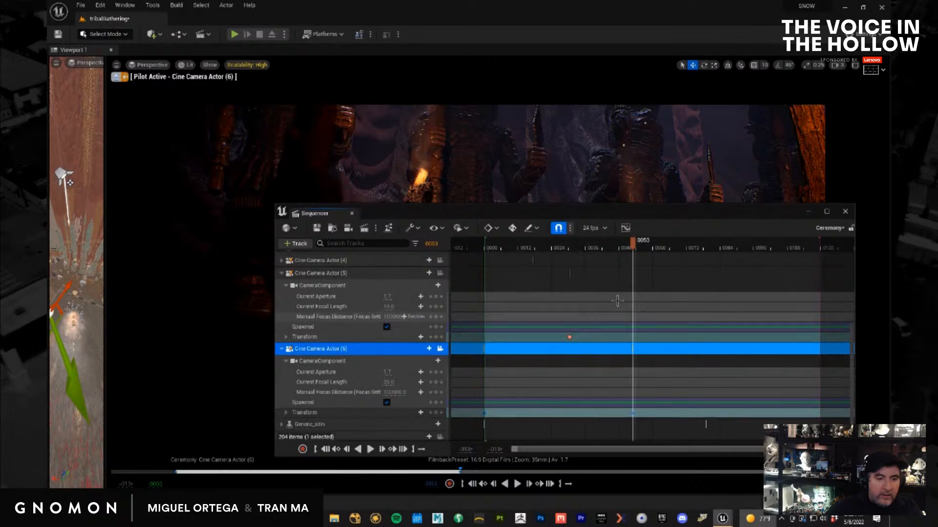
Return to the start of the Ceremony sequence and play back the camera's push-in
{"action": "left_click_drag", "start_coordinate": [540, 249], "coordinate": [487, 238]}
{"action": "left_click_drag", "start_coordinate": [524, 213], "coordinate": [935, 263]}
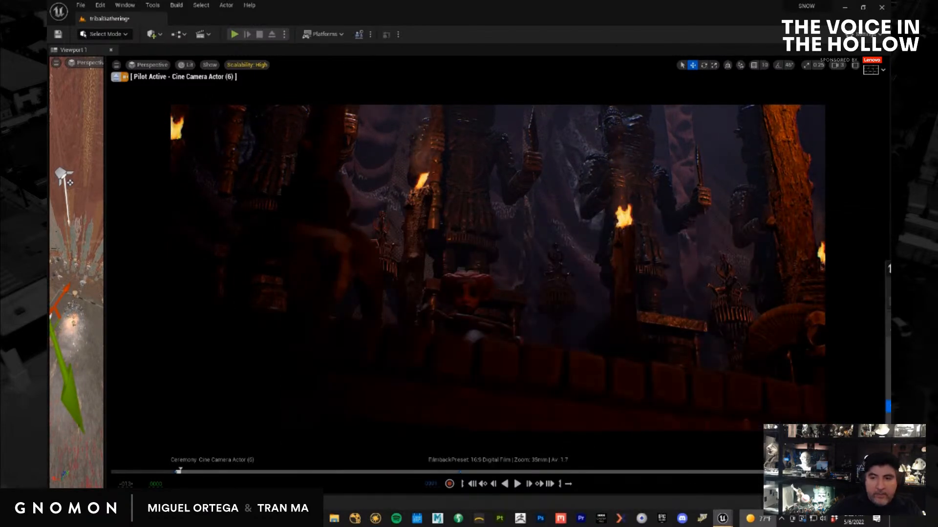
{"action": "key", "text": "space"}
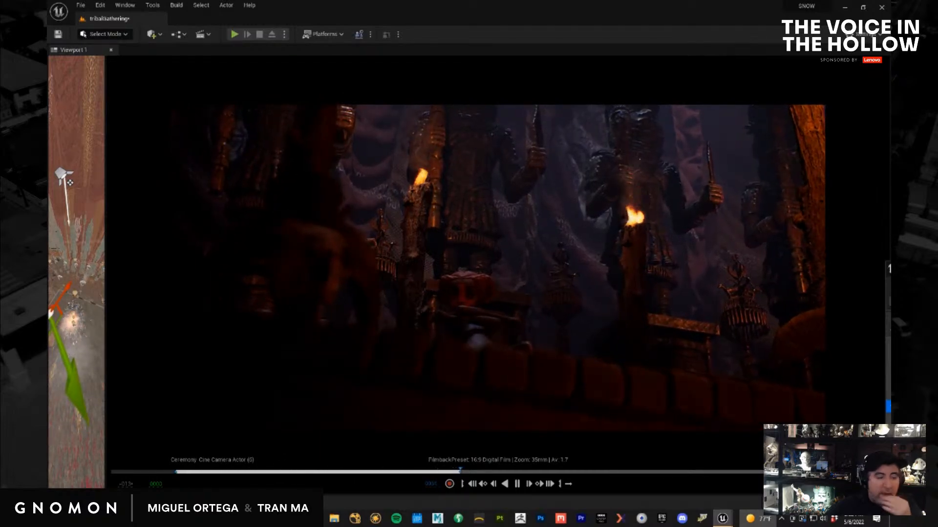
{"action": "key", "text": "space"}
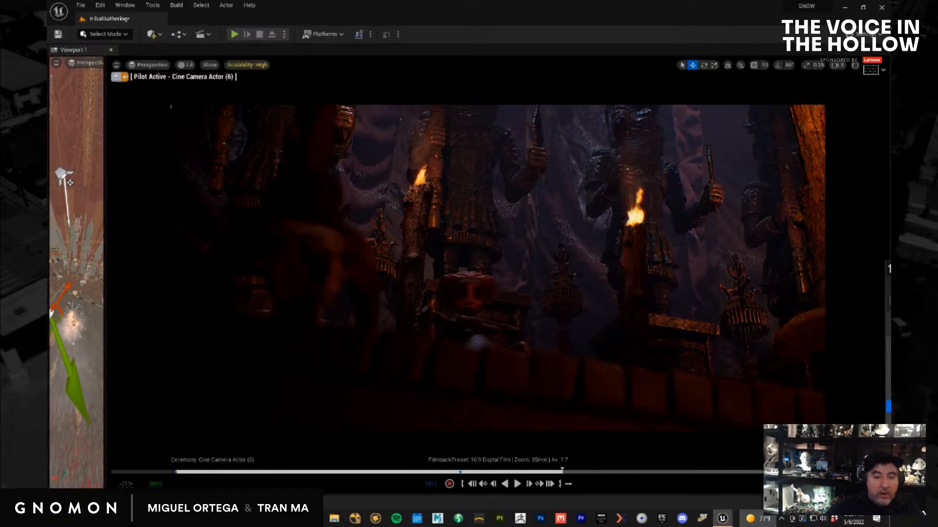
Save the tribalGathering level
{"action": "left_click", "coordinate": [80, 5]}
{"action": "left_click", "coordinate": [139, 103]}
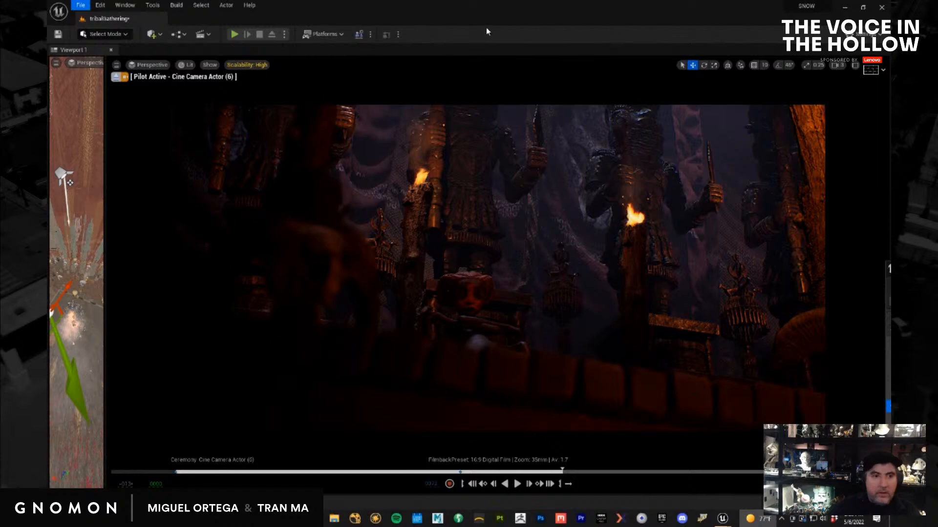
{"action": "left_click", "coordinate": [497, 15]}
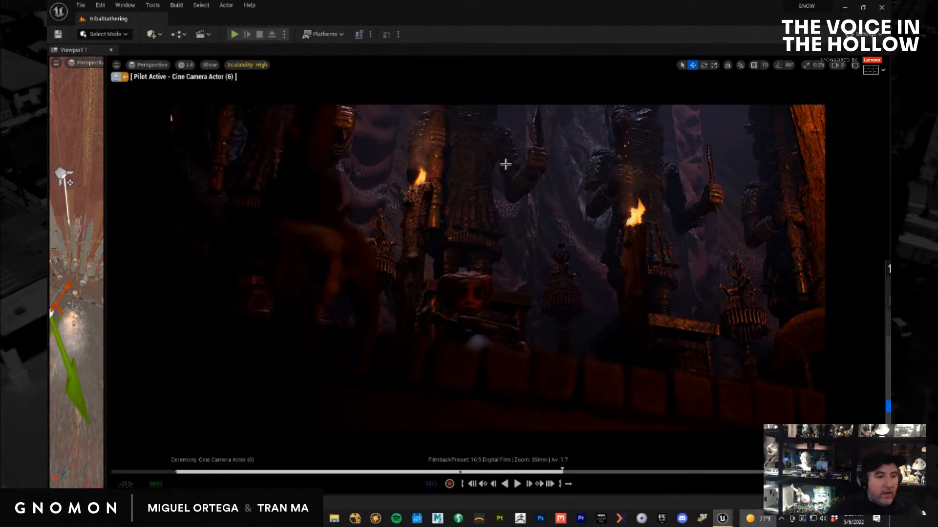
Open the sitting_CU_A sequence from the sequences/Ceremony folder and check its objects in the scene
{"action": "key", "text": "ctrl+space"}
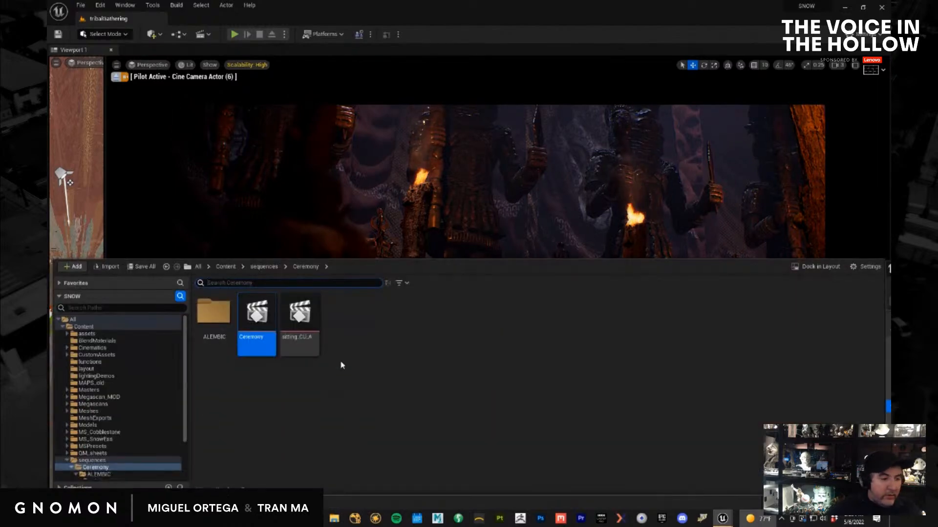
{"action": "double_click", "coordinate": [295, 328]}
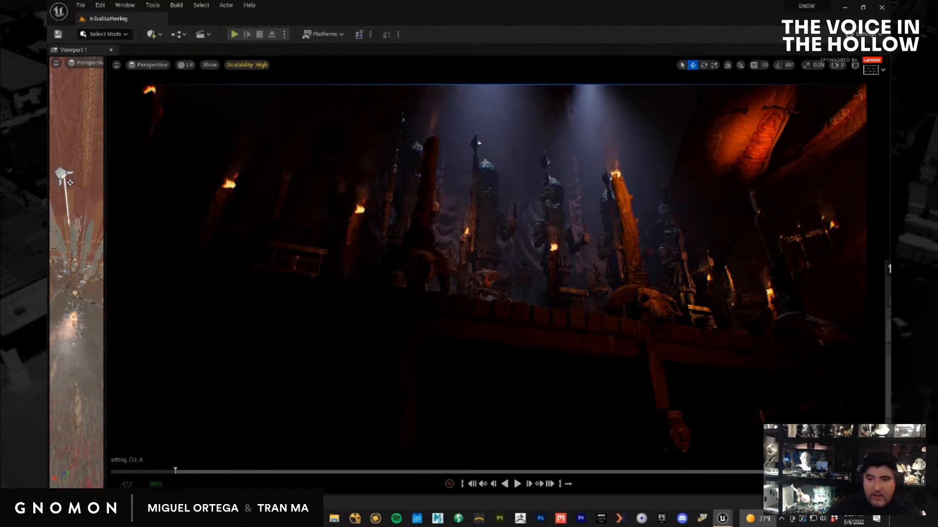
{"action": "left_click", "coordinate": [888, 421]}
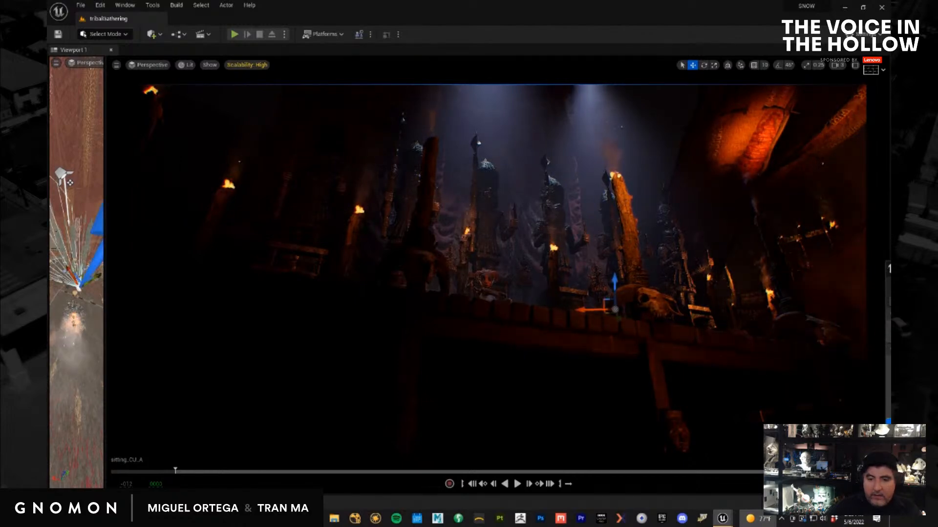
{"action": "key", "text": "Down"}
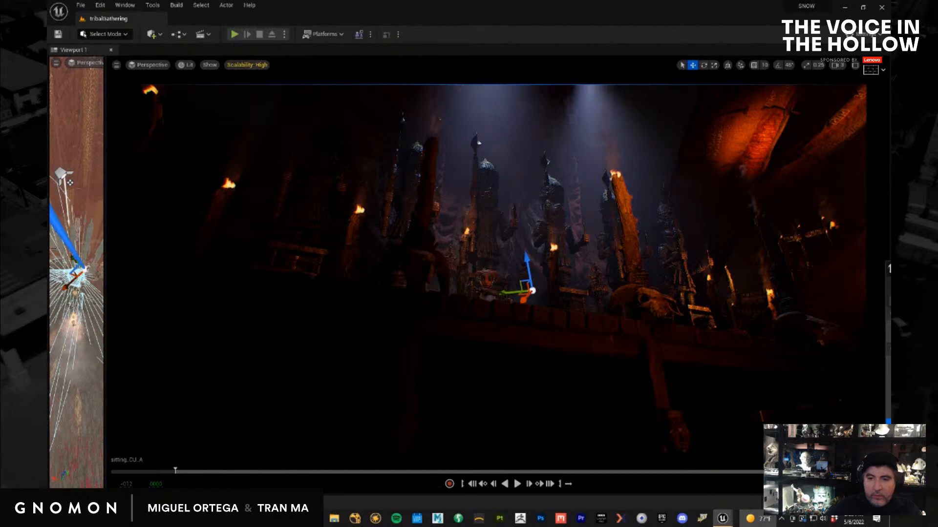
Reopen the Ceremony level sequence and play its first frames
{"action": "left_click", "coordinate": [75, 503]}
{"action": "double_click", "coordinate": [251, 329]}
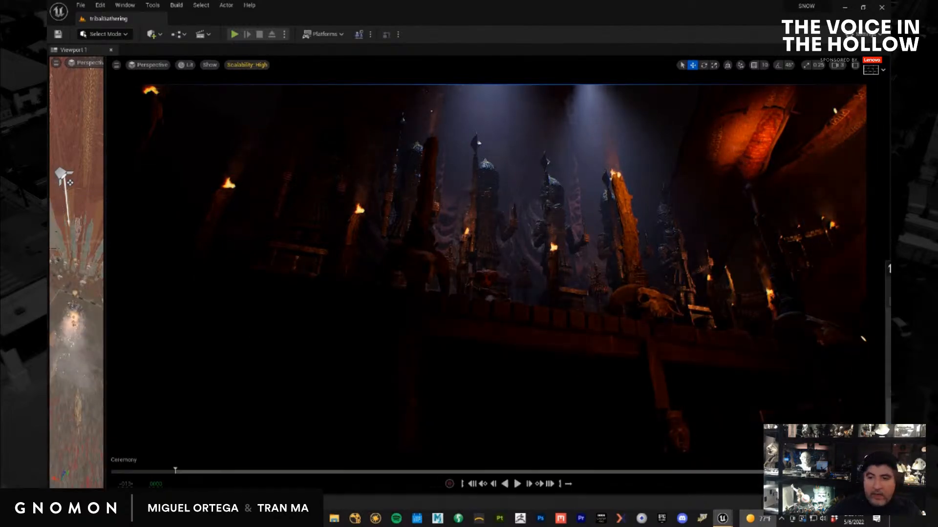
{"action": "key", "text": "space"}
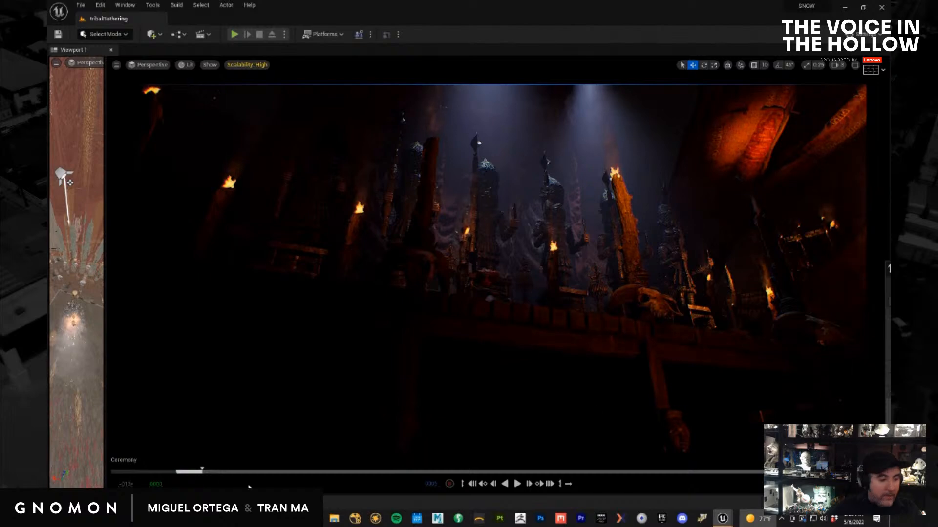
Duplicate the Ceremony level sequence in its folder and name the copy sitting_wide
{"action": "key", "text": "ctrl+space"}
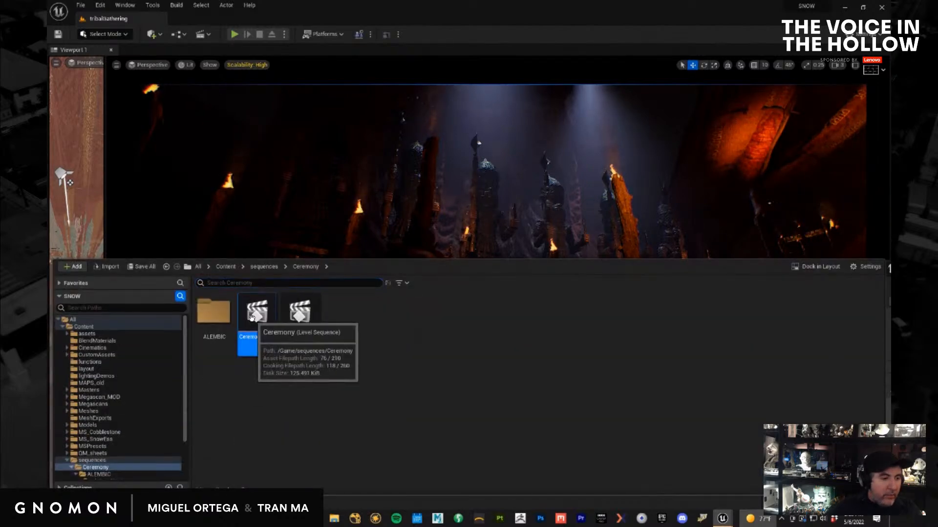
{"action": "right_click", "coordinate": [253, 320]}
{"action": "left_click", "coordinate": [333, 169]}
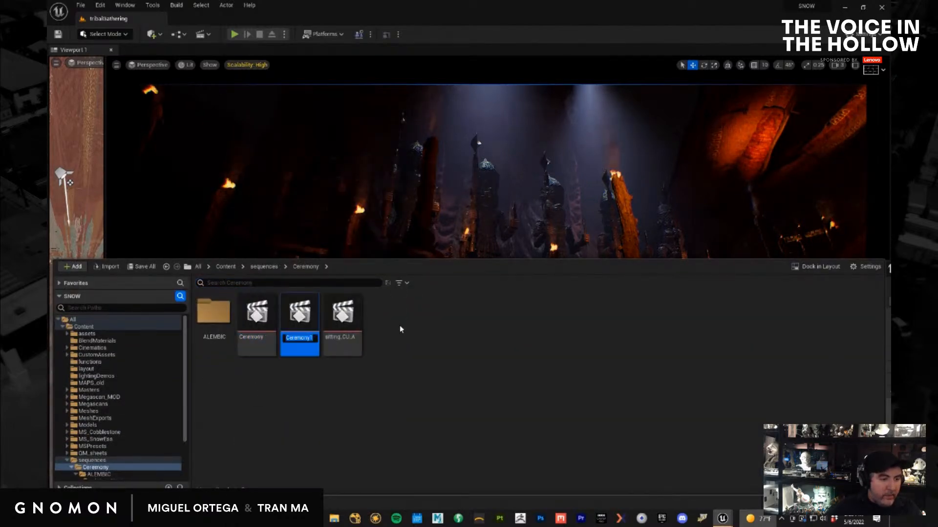
{"action": "type", "text": "sit"}
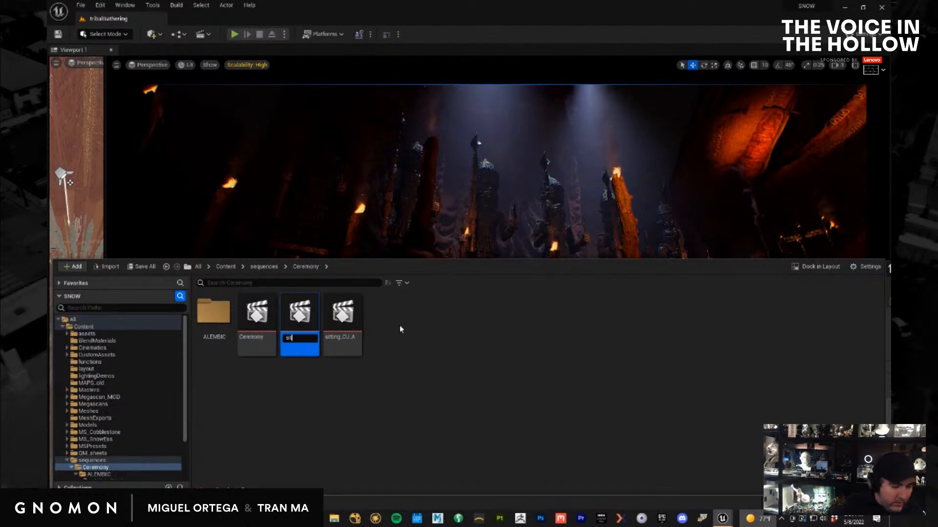
{"action": "type", "text": "inng_Wide"}
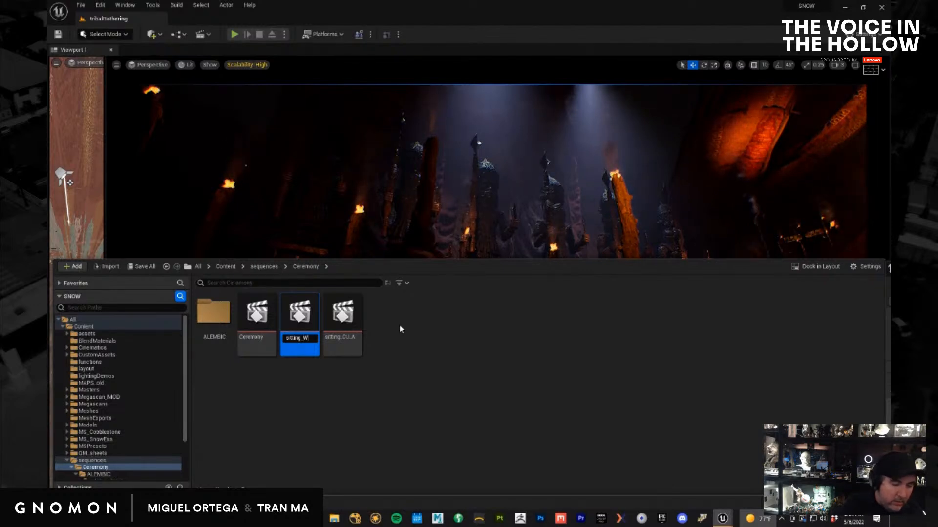
{"action": "key", "text": "BackSpace"}
{"action": "key", "text": "BackSpace"}
{"action": "key", "text": "BackSpace"}
{"action": "key", "text": "BackSpace"}
{"action": "key", "text": "BackSpace"}
{"action": "key", "text": "BackSpace"}
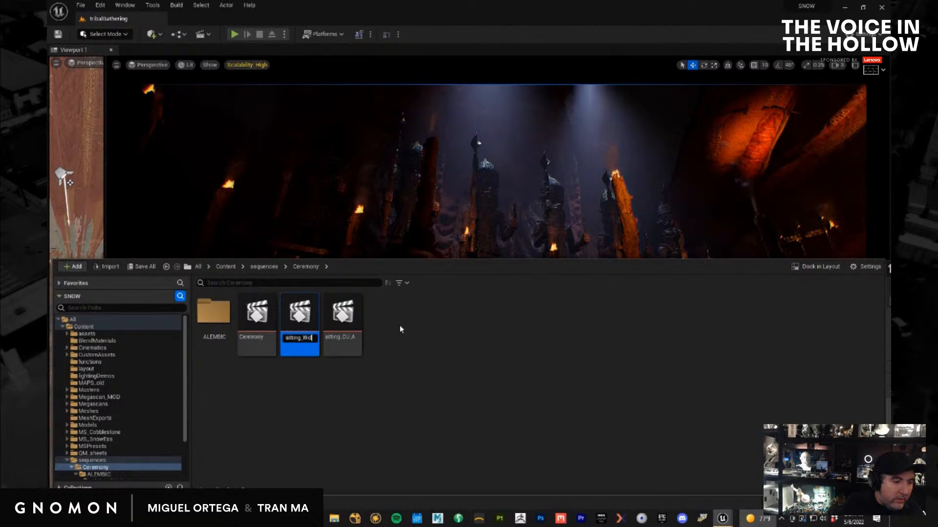
{"action": "type", "text": "g_"}
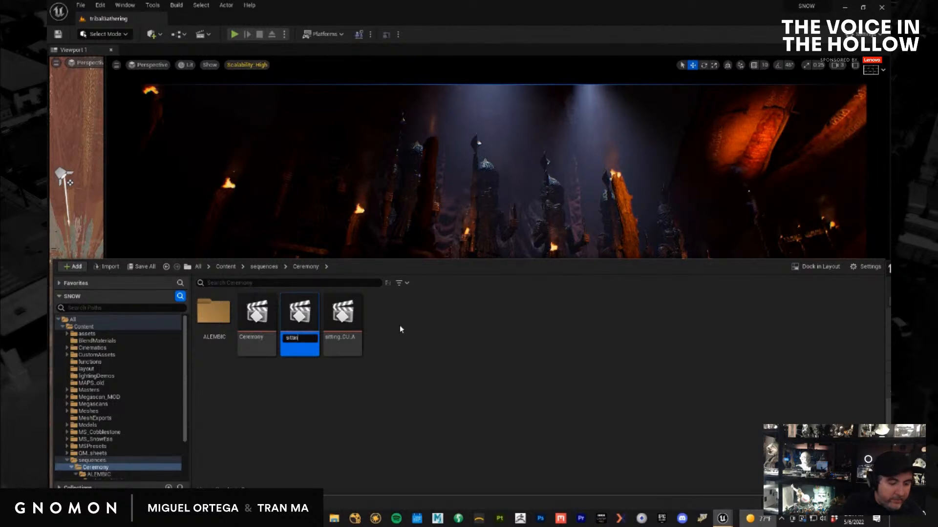
{"action": "type", "text": "wide"}
{"action": "key", "text": "Return"}
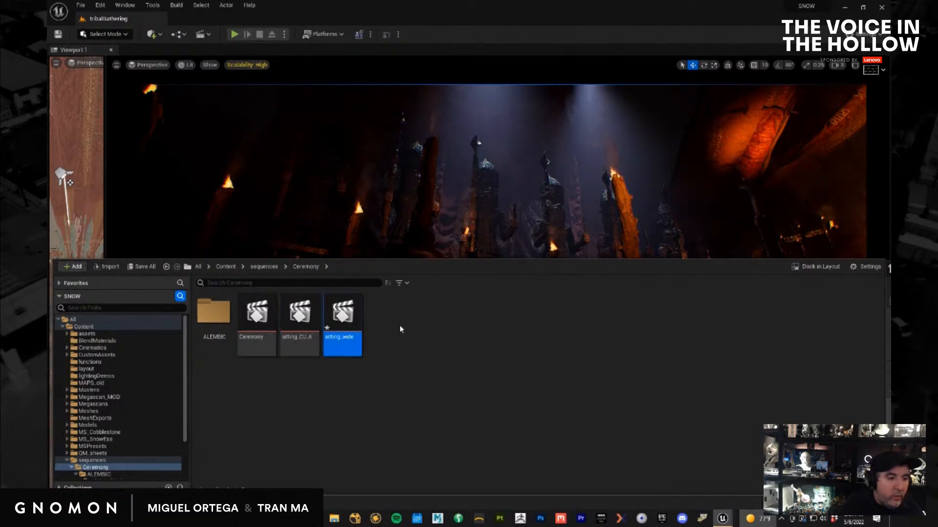
Open the sitting_wide sequence, view it through Cine Camera Actor, and check its tracked objects in the scene
{"action": "key", "text": "Return"}
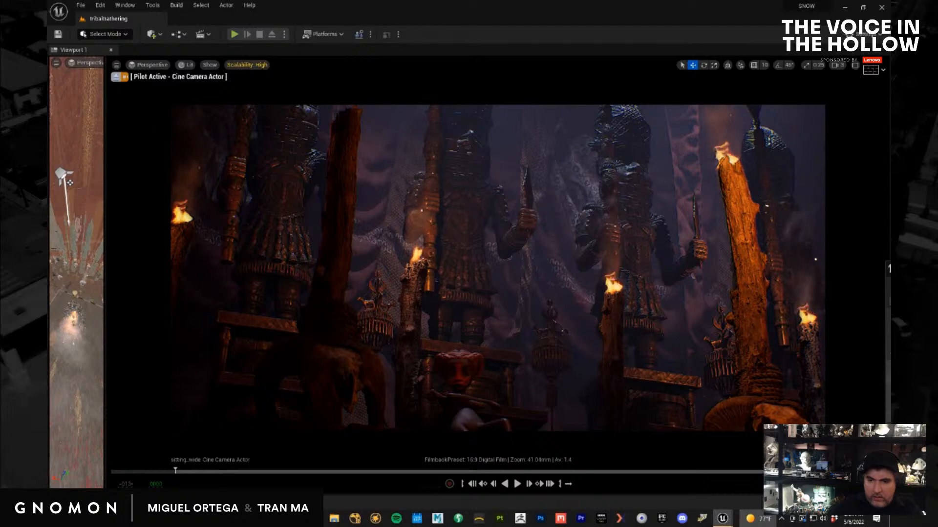
{"action": "left_click", "coordinate": [889, 308]}
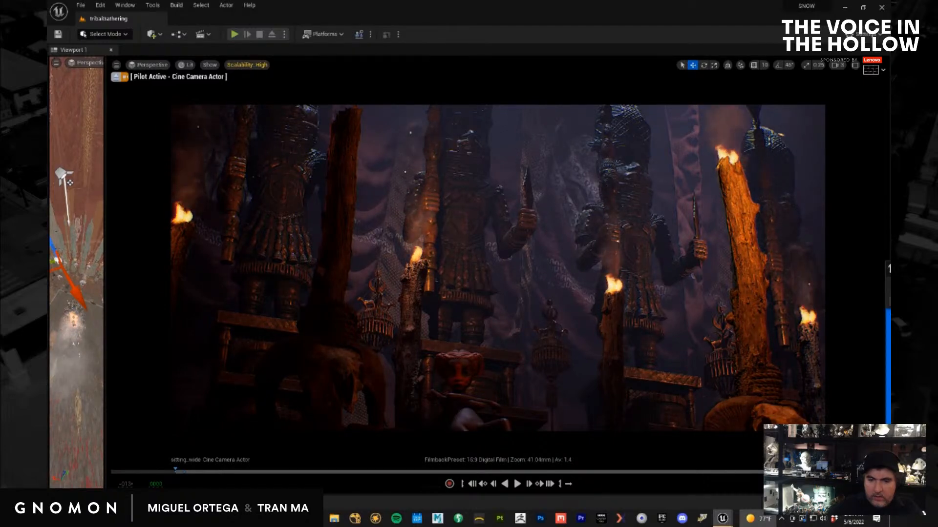
{"action": "left_click", "coordinate": [889, 366]}
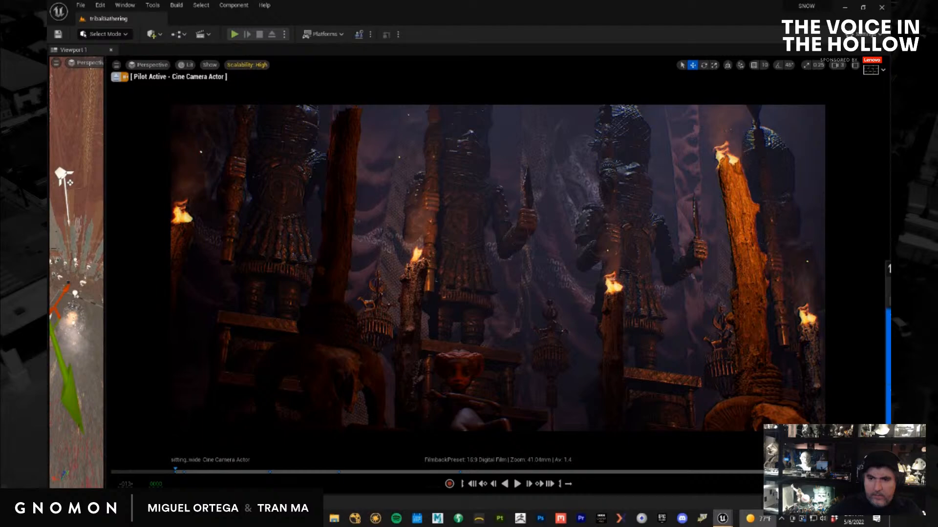
{"action": "key", "text": "Escape"}
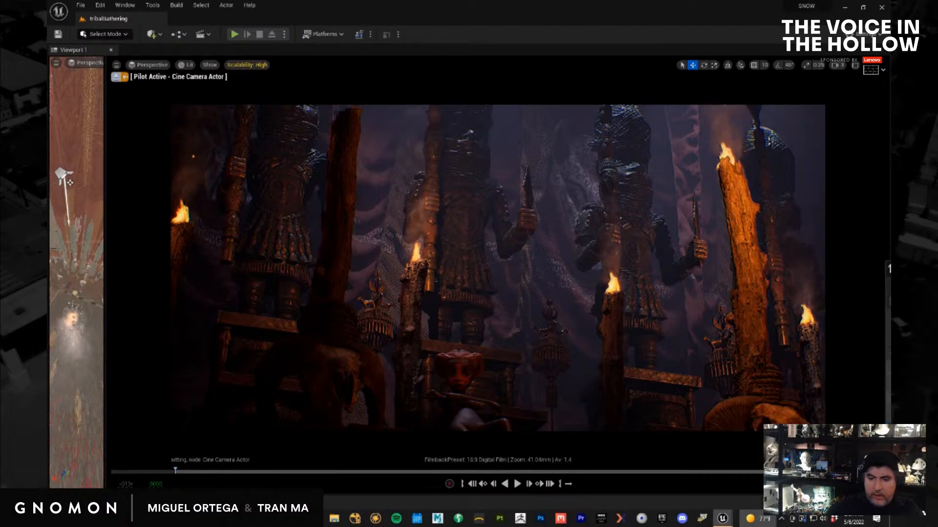
Check the seated character's placement and rename the shot's camera to sitting_Widecam
{"action": "left_click", "coordinate": [464, 398]}
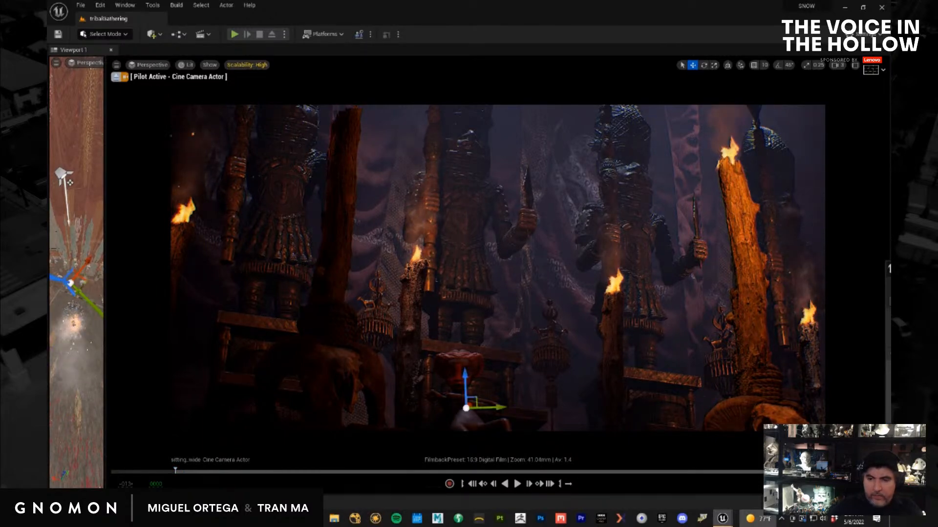
{"action": "key", "text": "Escape"}
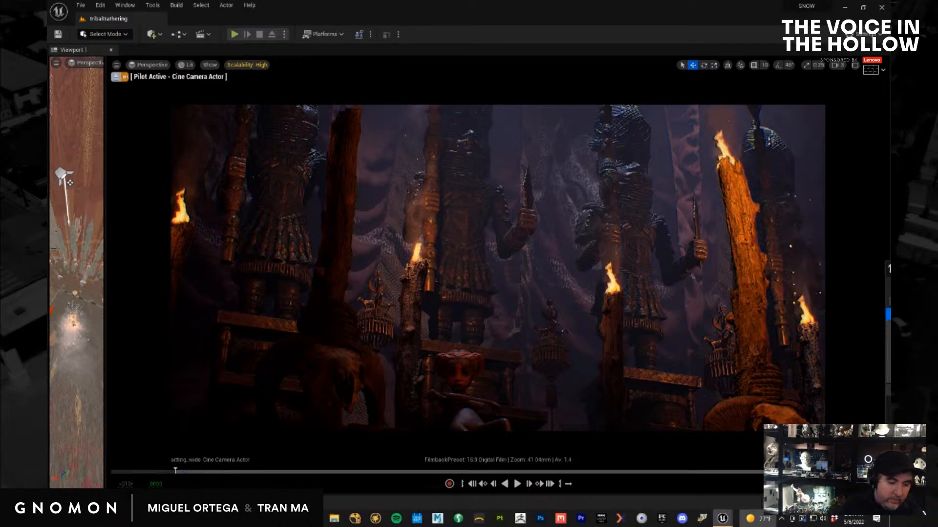
{"action": "key", "text": "Return"}
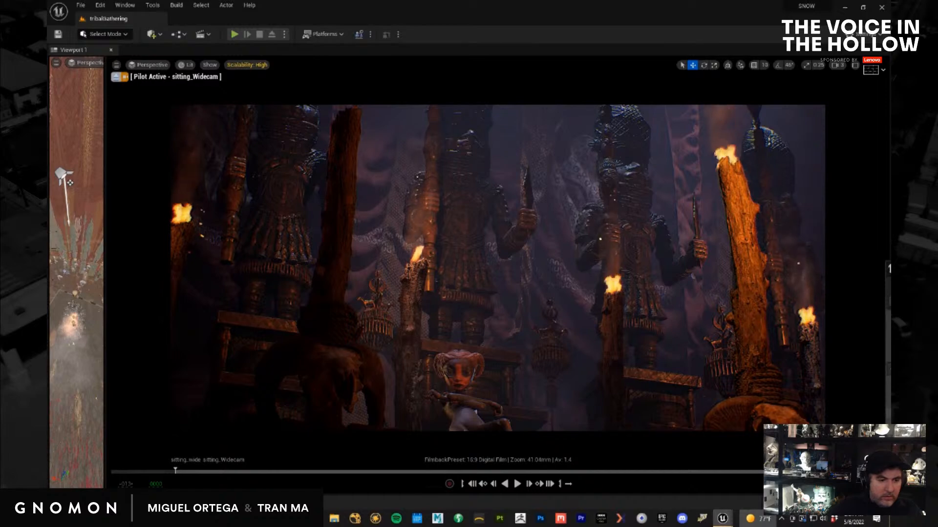
Play sitting_wide, select a light beside the seated character, and widen the overview viewport
{"action": "key", "text": "space"}
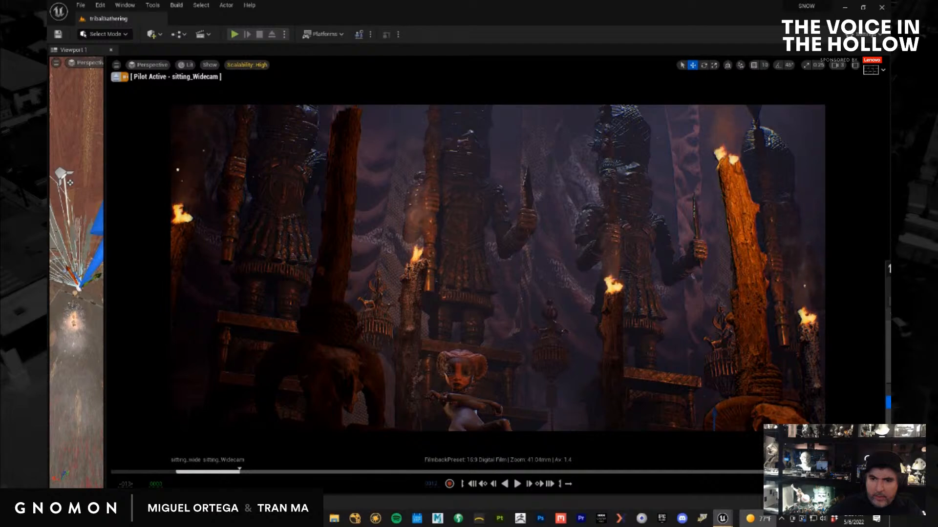
{"action": "left_click", "coordinate": [565, 385]}
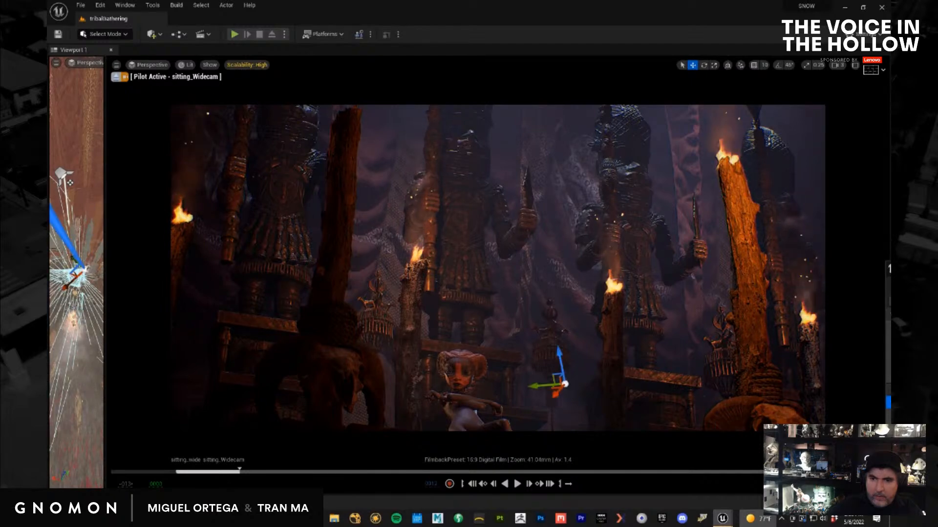
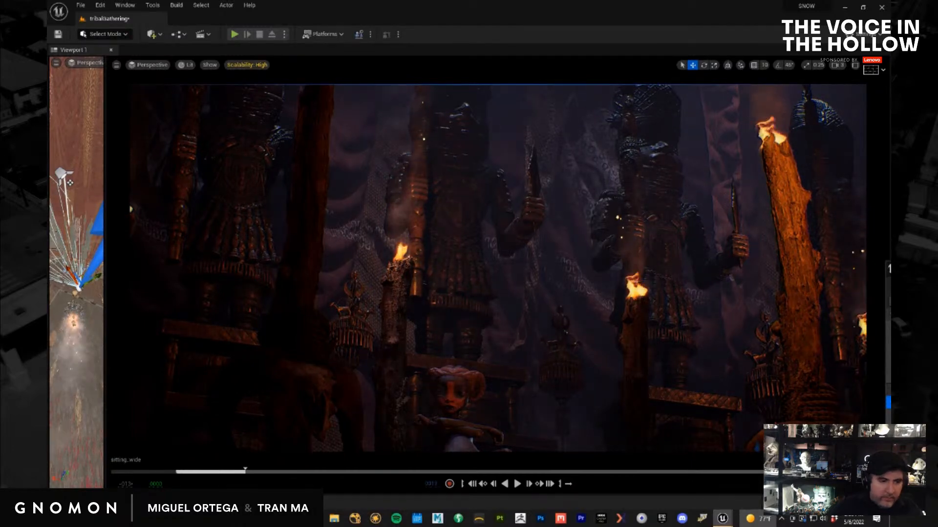
{"action": "left_click", "coordinate": [889, 432]}
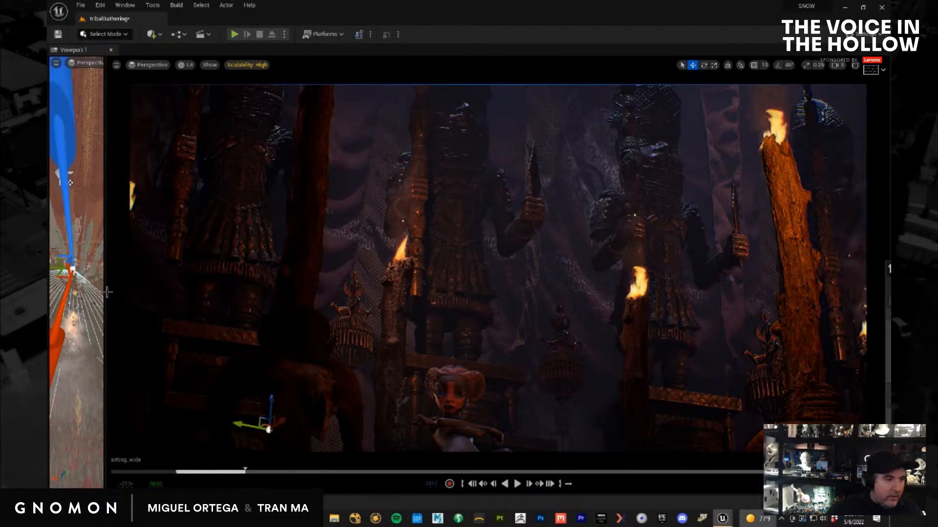
{"action": "left_click_drag", "start_coordinate": [105, 292], "coordinate": [242, 330]}
{"action": "left_click_drag", "start_coordinate": [112, 242], "coordinate": [119, 244]}
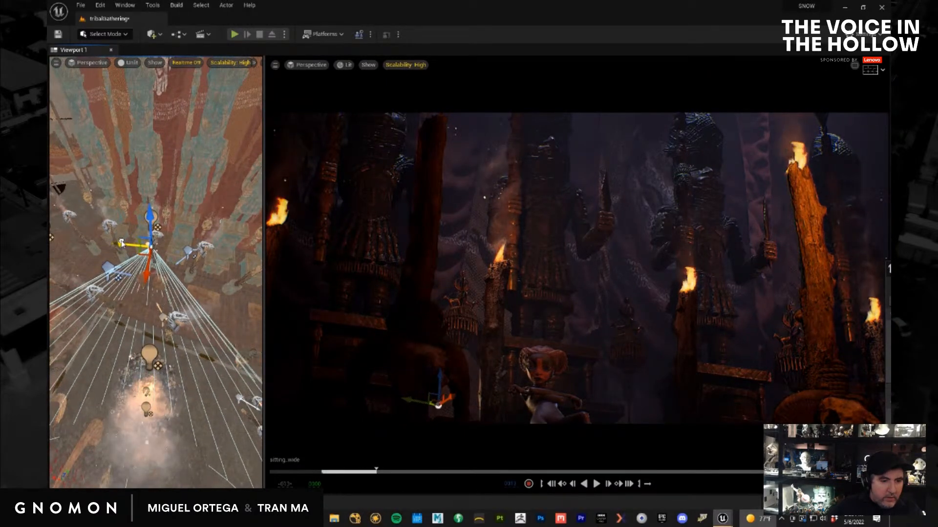
Rotate the selected light about its vertical axis and reposition it beside the seated character as a side light
{"action": "key", "text": "e"}
{"action": "left_click_drag", "start_coordinate": [164, 287], "coordinate": [220, 274]}
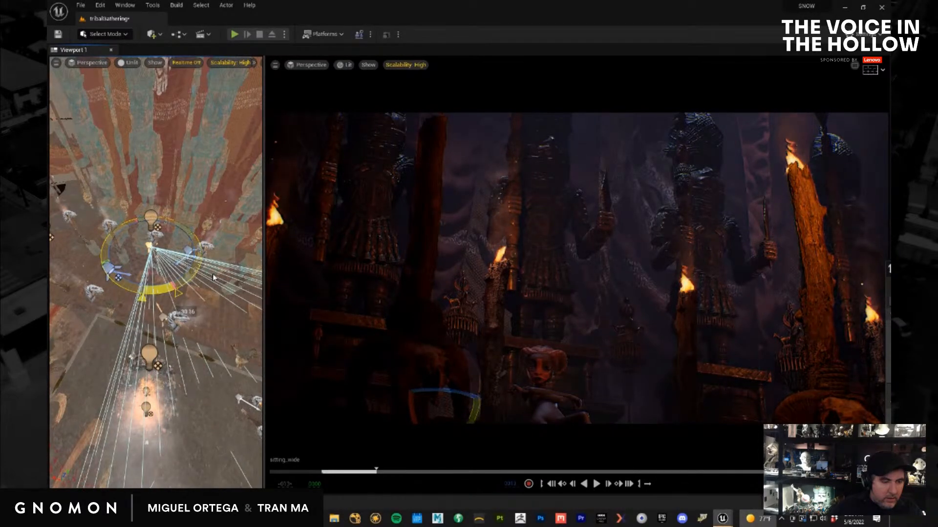
{"action": "key", "text": "w"}
{"action": "left_click_drag", "start_coordinate": [167, 278], "coordinate": [171, 292]}
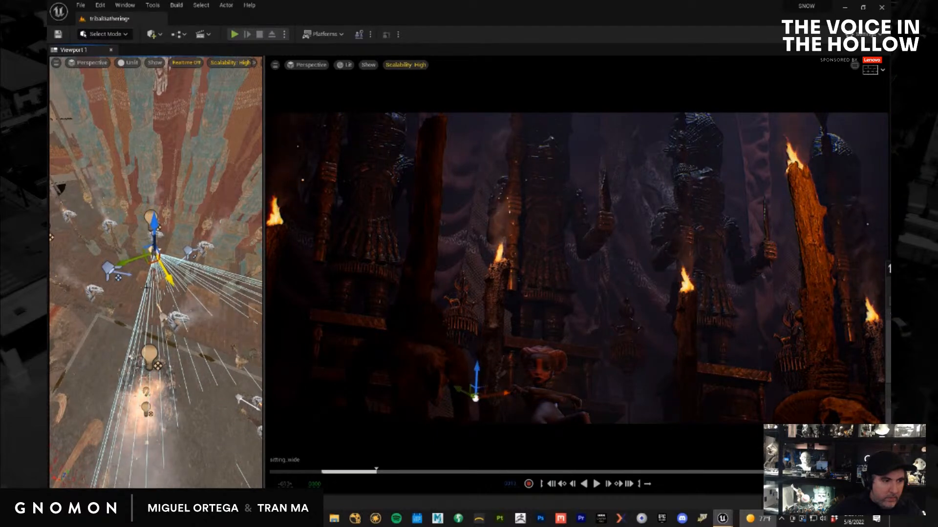
{"action": "left_click_drag", "start_coordinate": [124, 264], "coordinate": [170, 288]}
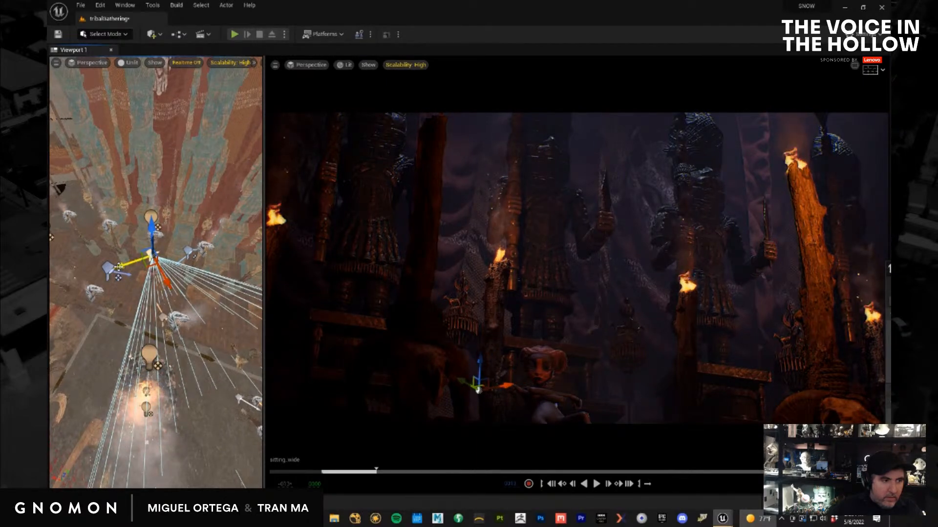
{"action": "left_click_drag", "start_coordinate": [118, 267], "coordinate": [112, 270]}
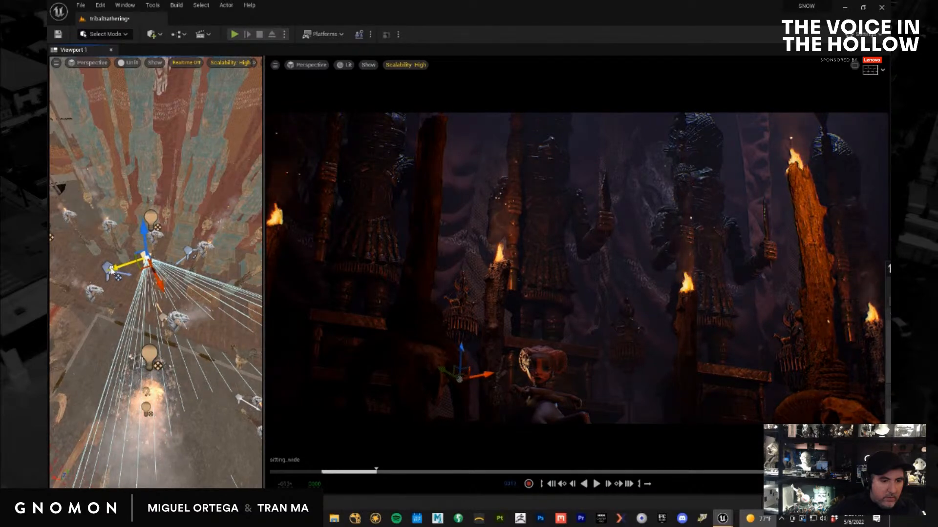
Select the neighbouring light in front of the seated character in the overview viewport
{"action": "key", "text": "e"}
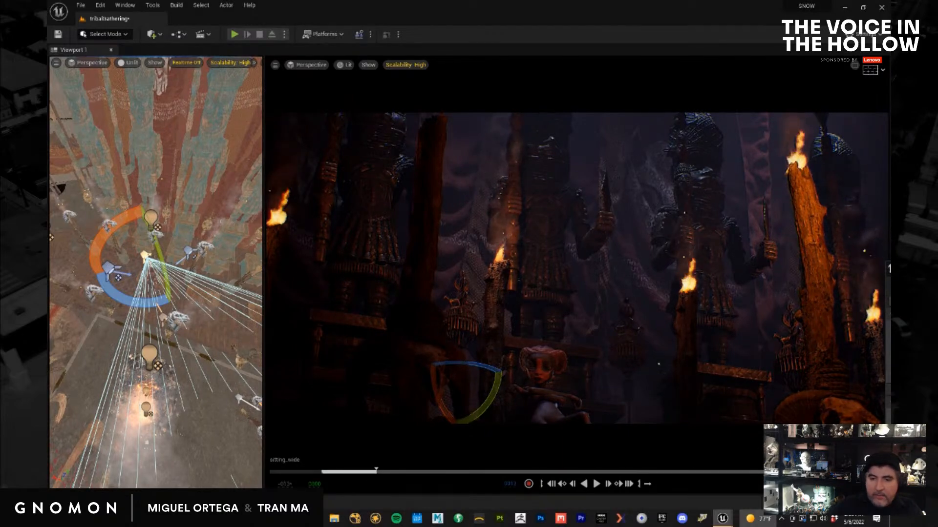
{"action": "left_click", "coordinate": [163, 319]}
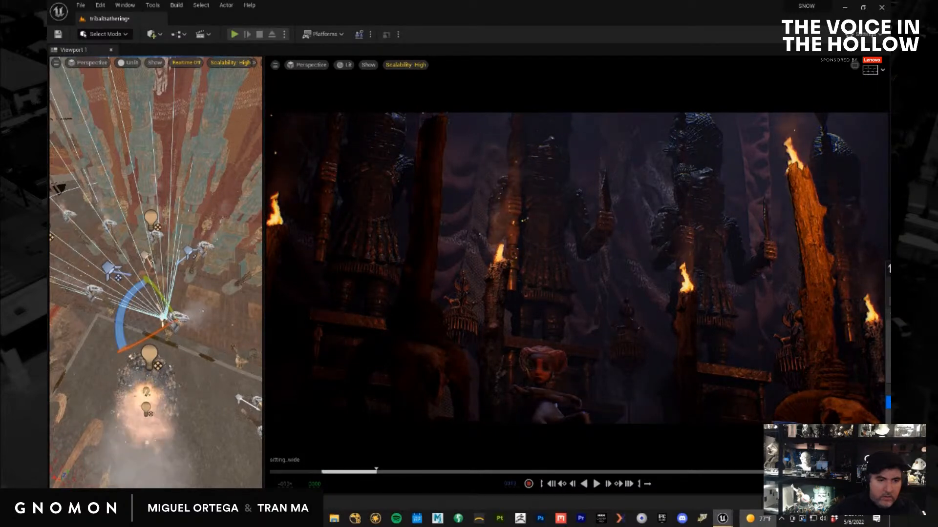
{"action": "left_click", "coordinate": [888, 423]}
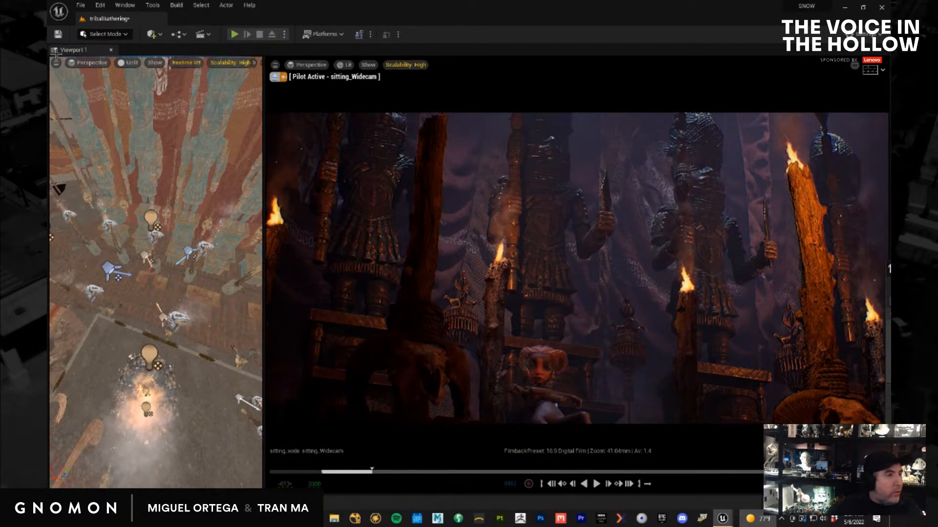
Switch to Maya and save the sitting_A02.ma scene, accepting the student version notice
{"action": "left_click", "coordinate": [81, 5]}
{"action": "left_click", "coordinate": [80, 5]}
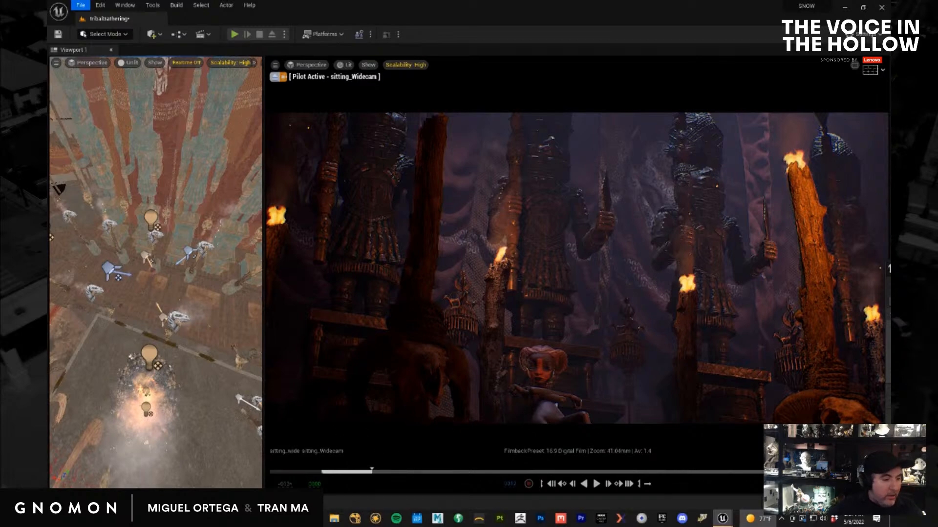
{"action": "left_click", "coordinate": [722, 519]}
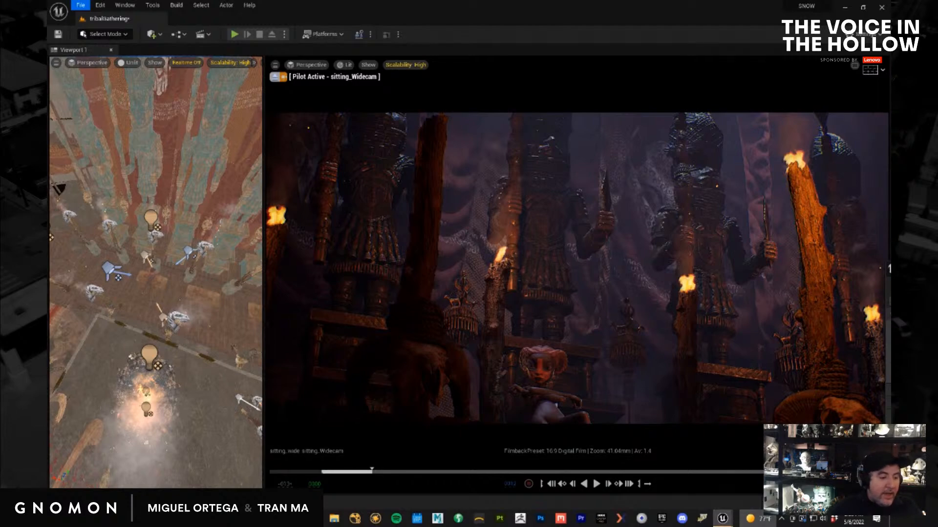
{"action": "left_click", "coordinate": [252, 519]}
{"action": "left_click", "coordinate": [303, 472]}
{"action": "left_click_drag", "start_coordinate": [341, 243], "coordinate": [343, 242], "text": "alt"}
{"action": "key", "text": "q"}
{"action": "key", "text": "ctrl+s"}
{"action": "left_click", "coordinate": [446, 268]}
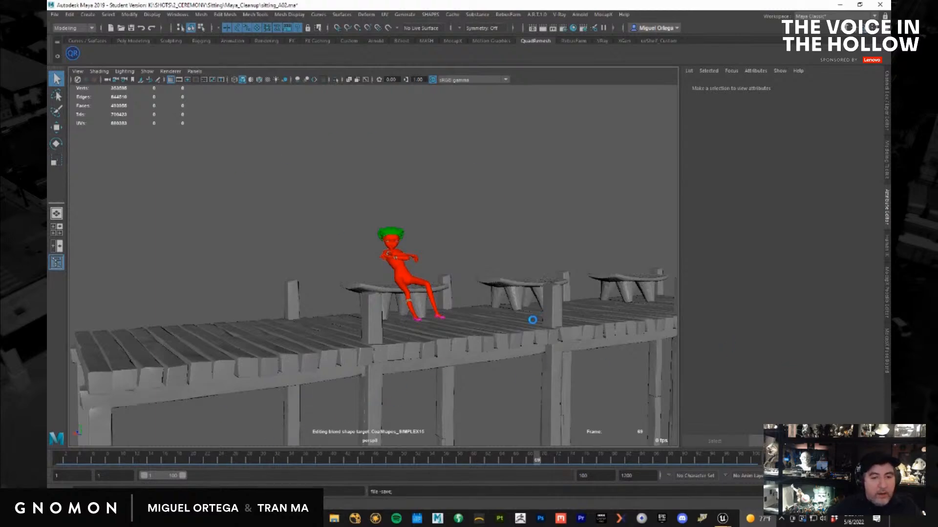
Start a new empty Maya scene
{"action": "key", "text": "w"}
{"action": "left_click", "coordinate": [55, 15]}
{"action": "left_click", "coordinate": [69, 31]}
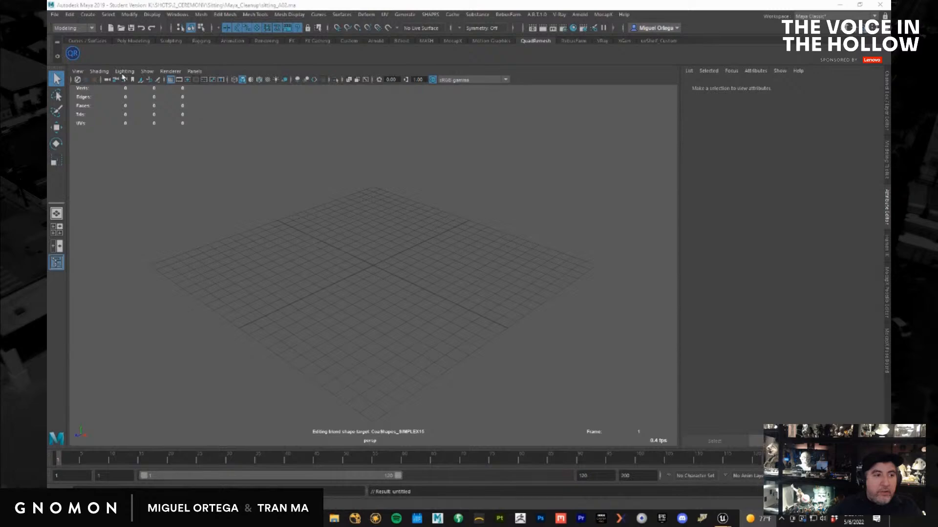
Import the ceremony_layout scene from the Sitting shot folder under K:\SHOTS\2_CEREMONY, accepting the student version notice
{"action": "left_click", "coordinate": [56, 16]}
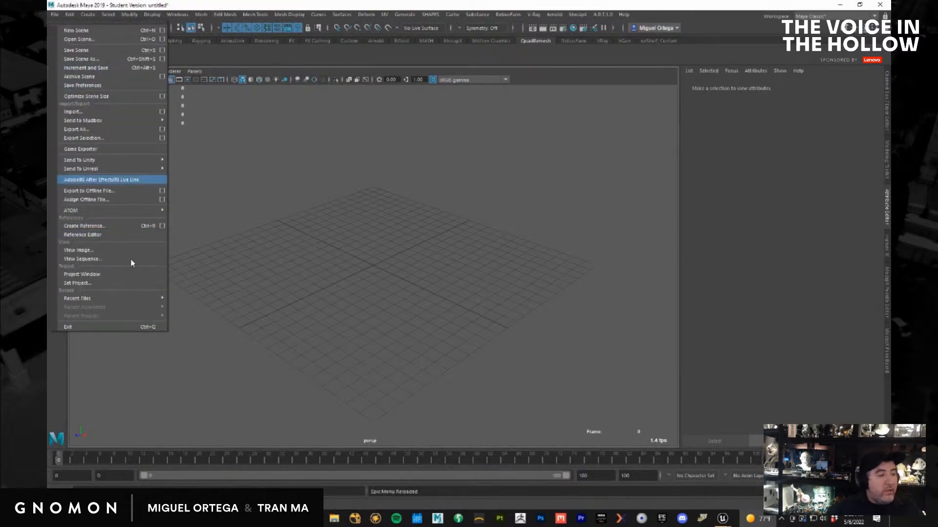
{"action": "left_click", "coordinate": [108, 112]}
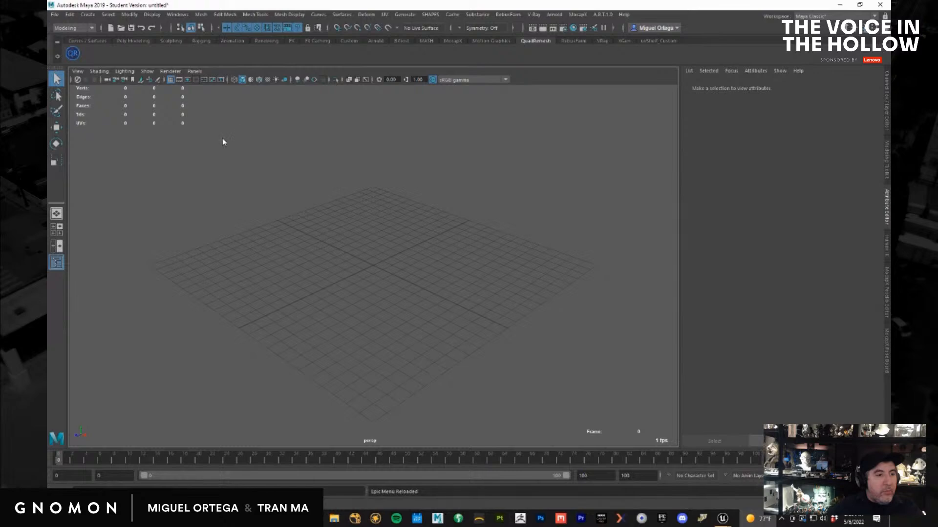
{"action": "left_click", "coordinate": [159, 145]}
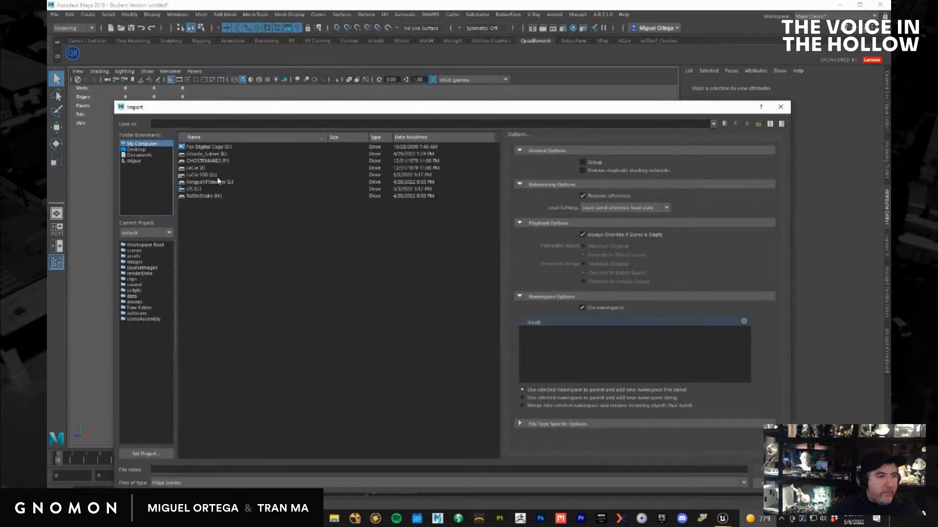
{"action": "double_click", "coordinate": [213, 154]}
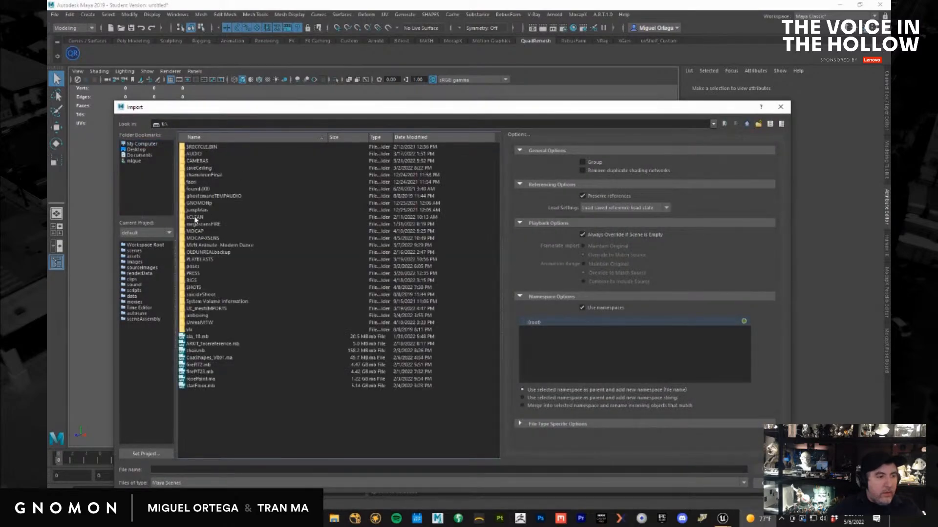
{"action": "double_click", "coordinate": [194, 286]}
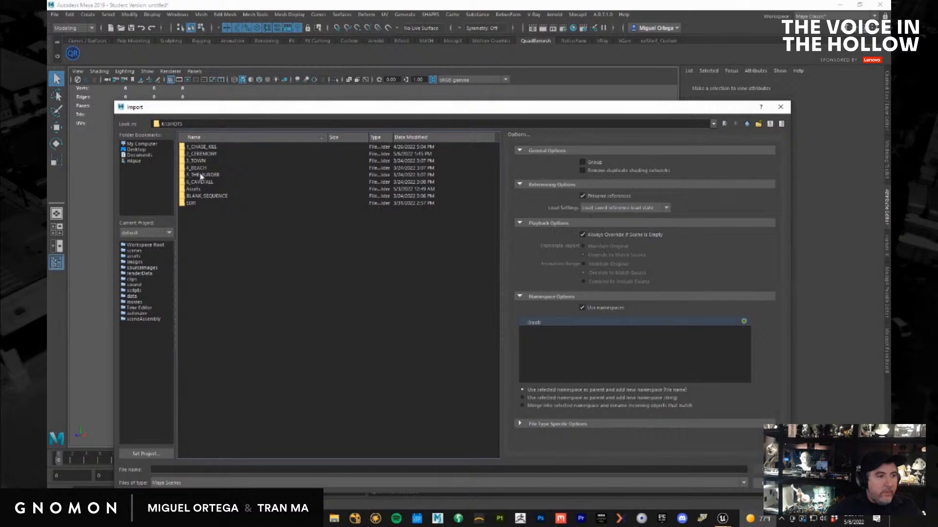
{"action": "double_click", "coordinate": [200, 154]}
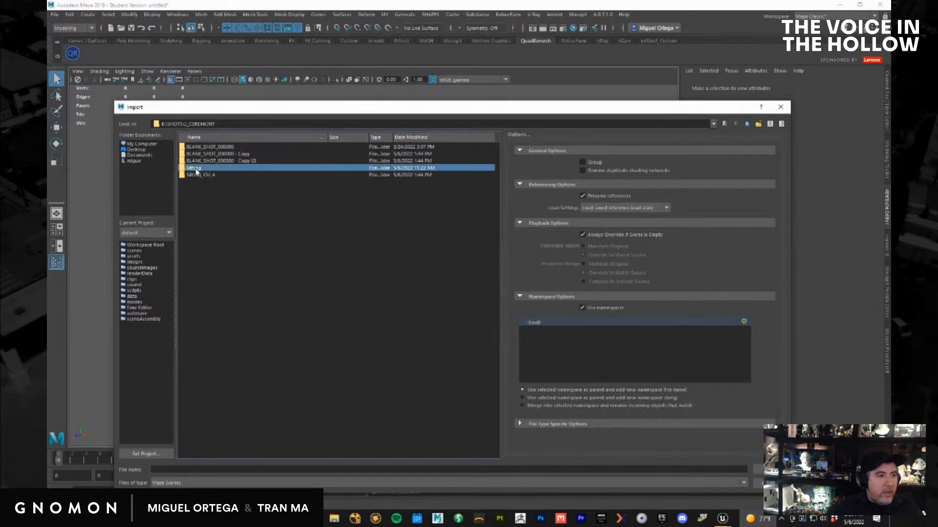
{"action": "double_click", "coordinate": [194, 168]}
{"action": "double_click", "coordinate": [200, 161]}
{"action": "double_click", "coordinate": [201, 155]}
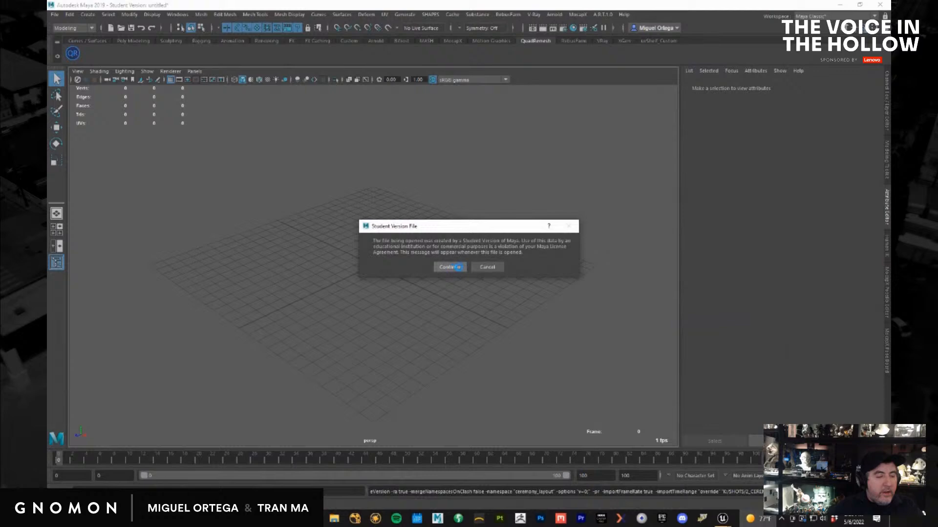
{"action": "left_click", "coordinate": [449, 267]}
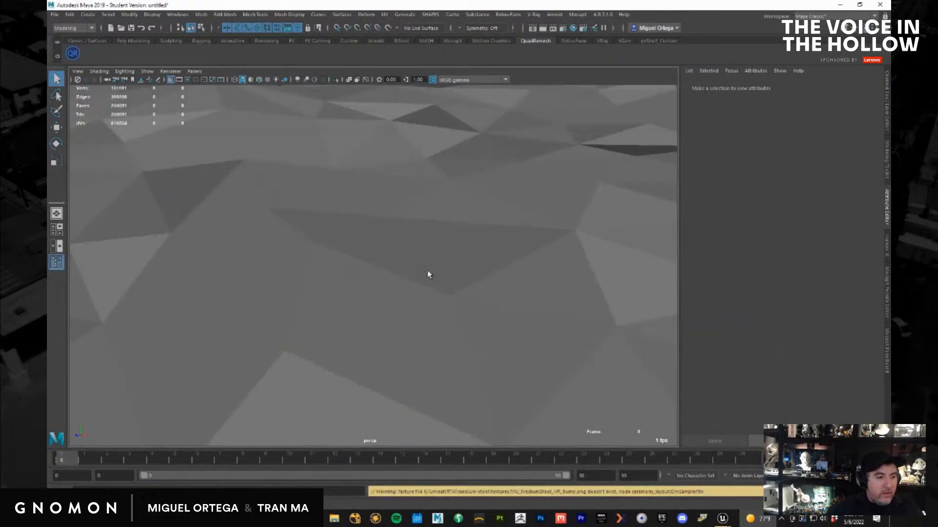
Frame the imported ceremony layout and examine its ground and wooden platforms from several angles, undoing a test move
{"action": "key", "text": "f"}
{"action": "right_click_drag", "start_coordinate": [377, 295], "coordinate": [521, 262], "text": "alt"}
{"action": "left_click", "coordinate": [522, 263]}
{"action": "left_click_drag", "start_coordinate": [522, 262], "coordinate": [335, 243], "text": "alt"}
{"action": "right_click_drag", "start_coordinate": [336, 243], "coordinate": [383, 293], "text": "alt"}
{"action": "left_click", "coordinate": [383, 293]}
{"action": "left_click_drag", "start_coordinate": [383, 293], "coordinate": [340, 299], "text": "alt"}
{"action": "key", "text": "w"}
{"action": "middle_click_drag", "start_coordinate": [420, 307], "coordinate": [421, 238]}
{"action": "key", "text": "ctrl+z"}
{"action": "mouse_move", "coordinate": [421, 239]}
{"action": "left_mouse_down", "text": "alt"}
{"action": "mouse_move", "coordinate": [351, 345]}
{"action": "mouse_move", "coordinate": [372, 352]}
{"action": "mouse_move", "coordinate": [489, 219]}
{"action": "left_mouse_up", "text": "alt"}
{"action": "left_click", "coordinate": [379, 352]}
{"action": "mouse_move", "coordinate": [488, 276]}
{"action": "left_mouse_down", "text": "alt"}
{"action": "mouse_move", "coordinate": [504, 276]}
{"action": "mouse_move", "coordinate": [479, 281]}
{"action": "left_mouse_up", "text": "alt"}
{"action": "middle_click_drag", "start_coordinate": [479, 280], "coordinate": [257, 351], "text": "alt"}
{"action": "right_click_drag", "start_coordinate": [257, 352], "coordinate": [379, 364], "text": "alt"}
{"action": "left_click_drag", "start_coordinate": [379, 364], "coordinate": [327, 393], "text": "alt"}
Import the character rig ala_rig_35.mb from the ALA folder under K:\RIGS, accepting the student version notice
{"action": "left_click", "coordinate": [55, 15]}
{"action": "left_click", "coordinate": [98, 112]}
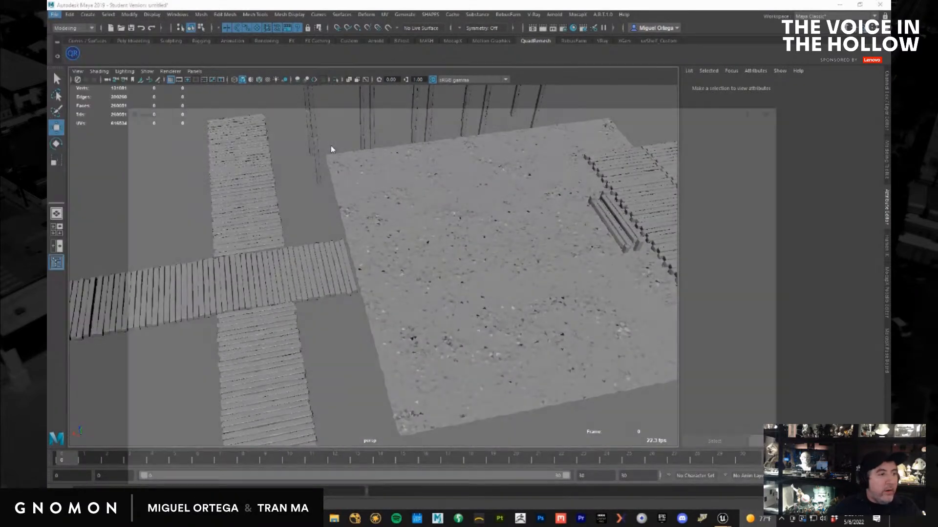
{"action": "left_click", "coordinate": [746, 124]}
{"action": "left_click", "coordinate": [746, 124]}
{"action": "left_click", "coordinate": [746, 124]}
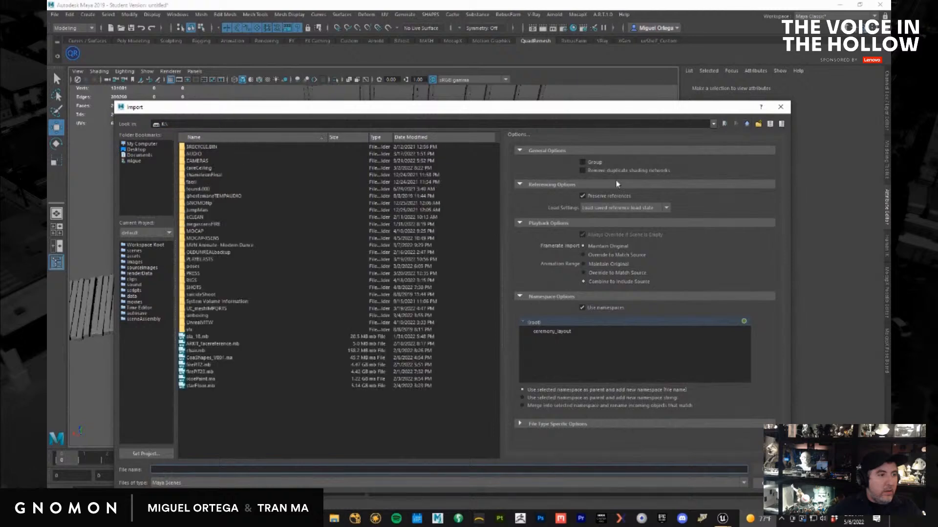
{"action": "double_click", "coordinate": [188, 281]}
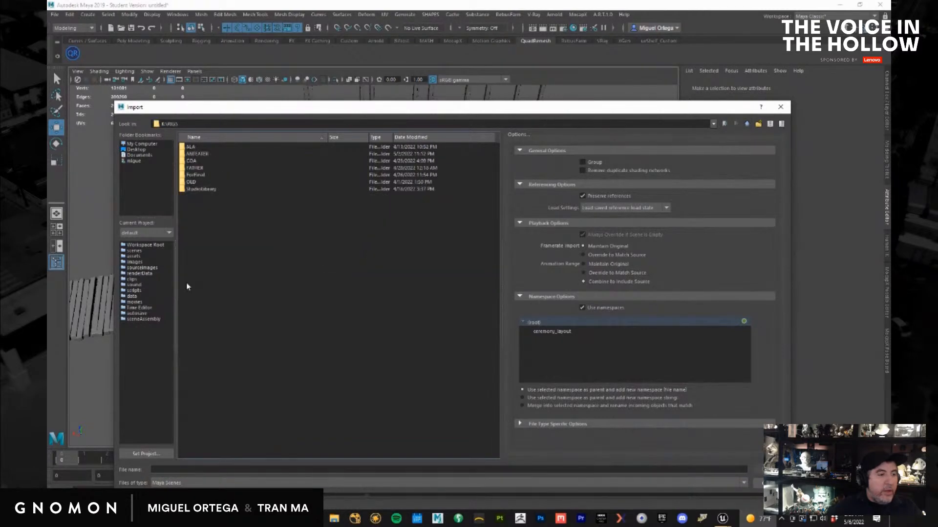
{"action": "double_click", "coordinate": [190, 148]}
{"action": "double_click", "coordinate": [201, 147]}
{"action": "double_click", "coordinate": [201, 147]}
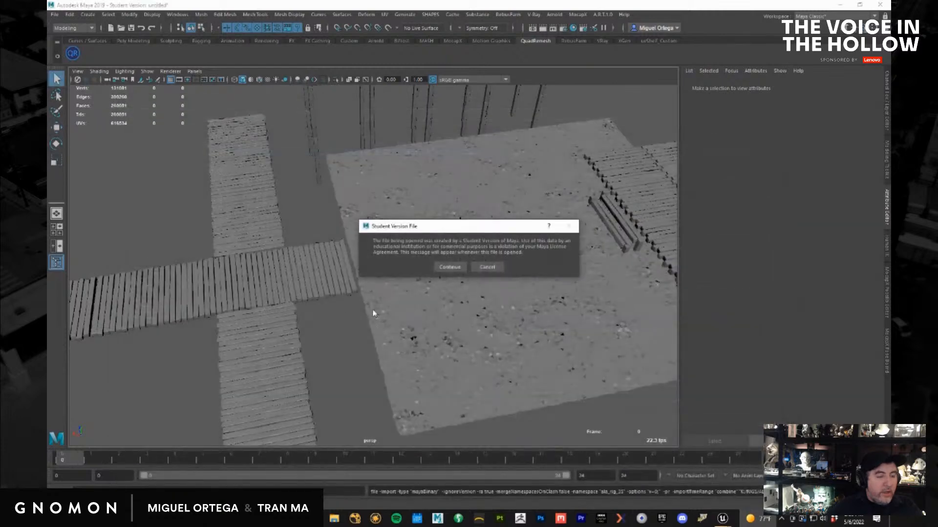
{"action": "left_click", "coordinate": [452, 267]}
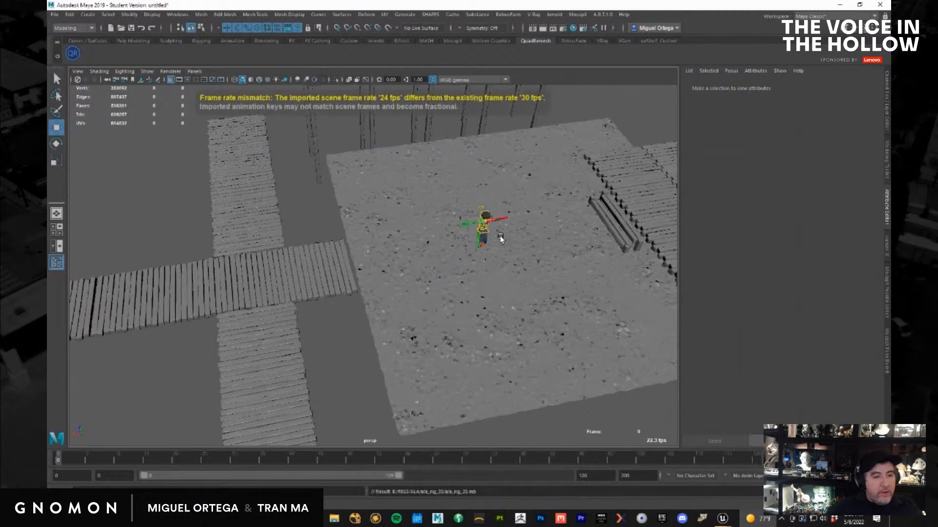
Examine the imported character rig on the ground from behind, up close and from the front
{"action": "right_click_drag", "start_coordinate": [500, 239], "coordinate": [625, 299], "text": "alt"}
{"action": "left_click_drag", "start_coordinate": [625, 299], "coordinate": [459, 314], "text": "alt"}
{"action": "middle_click_drag", "start_coordinate": [459, 314], "coordinate": [232, 293], "text": "alt"}
{"action": "right_click_drag", "start_coordinate": [233, 293], "coordinate": [337, 312], "text": "alt"}
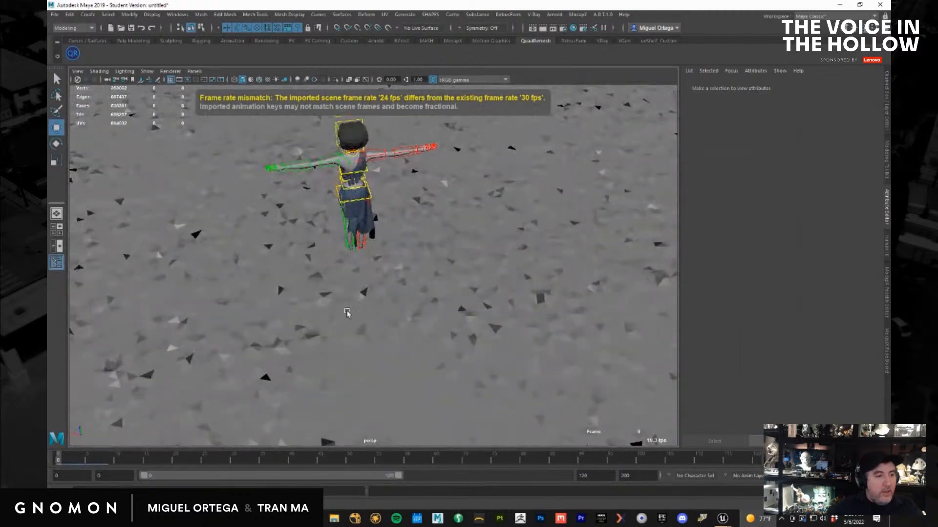
{"action": "left_click_drag", "start_coordinate": [337, 312], "coordinate": [319, 306], "text": "alt"}
{"action": "right_click_drag", "start_coordinate": [319, 306], "coordinate": [166, 278], "text": "alt"}
{"action": "middle_click_drag", "start_coordinate": [165, 278], "coordinate": [471, 138], "text": "alt"}
{"action": "left_click_drag", "start_coordinate": [471, 139], "coordinate": [344, 272], "text": "alt"}
{"action": "middle_click_drag", "start_coordinate": [344, 272], "coordinate": [415, 251], "text": "alt"}
{"action": "right_click_drag", "start_coordinate": [415, 251], "coordinate": [527, 354], "text": "alt"}
{"action": "left_click_drag", "start_coordinate": [527, 354], "coordinate": [370, 293], "text": "alt"}
{"action": "middle_click_drag", "start_coordinate": [272, 255], "coordinate": [321, 243], "text": "alt"}
{"action": "right_click_drag", "start_coordinate": [320, 243], "coordinate": [376, 274], "text": "alt"}
{"action": "left_click_drag", "start_coordinate": [377, 274], "coordinate": [369, 301], "text": "alt"}
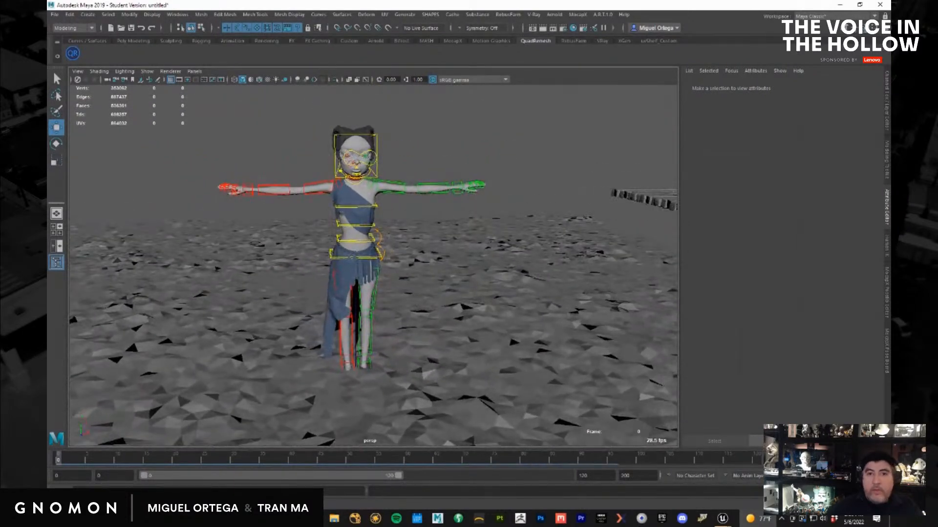
Reference the mocap file New Session-022.ma from the ALA\2_Ceremony folder of K:\MOCAP\Session1 using the Reference Editor
{"action": "left_click", "coordinate": [51, 15]}
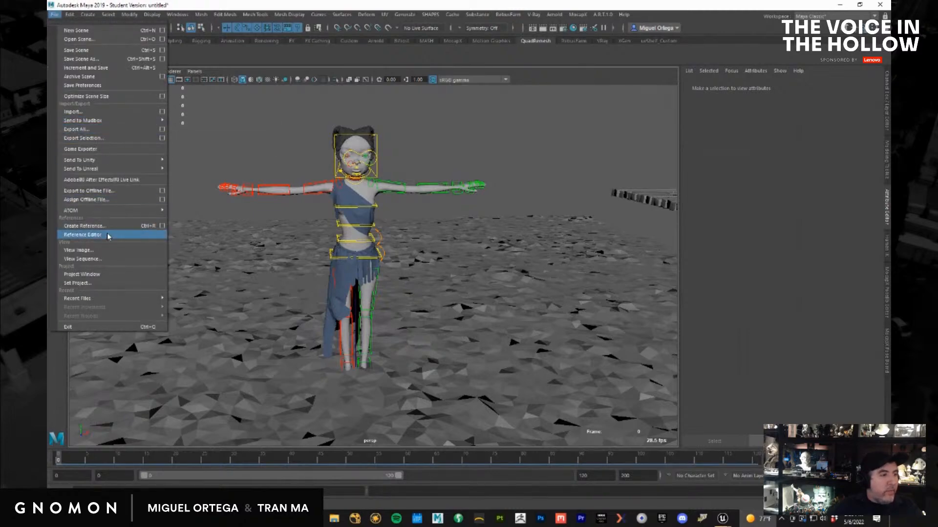
{"action": "left_click", "coordinate": [82, 235]}
{"action": "left_click", "coordinate": [166, 93]}
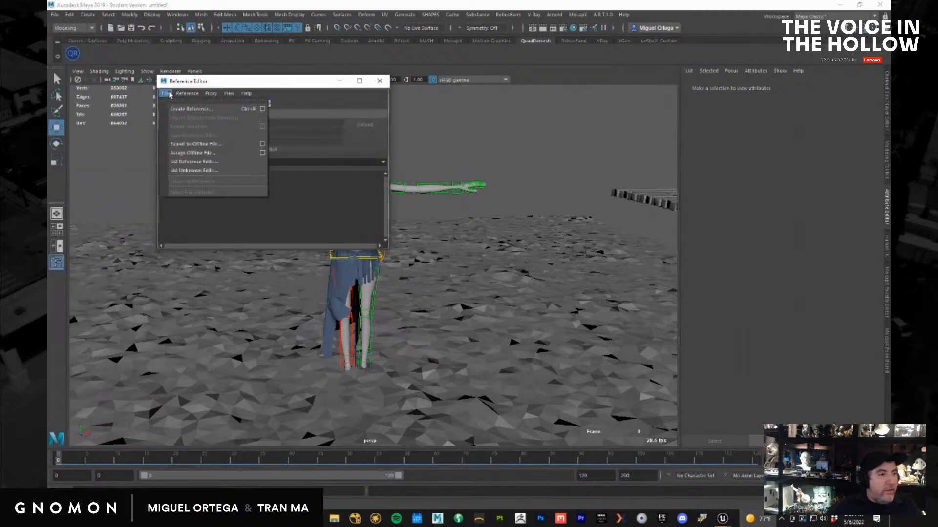
{"action": "left_click", "coordinate": [190, 109]}
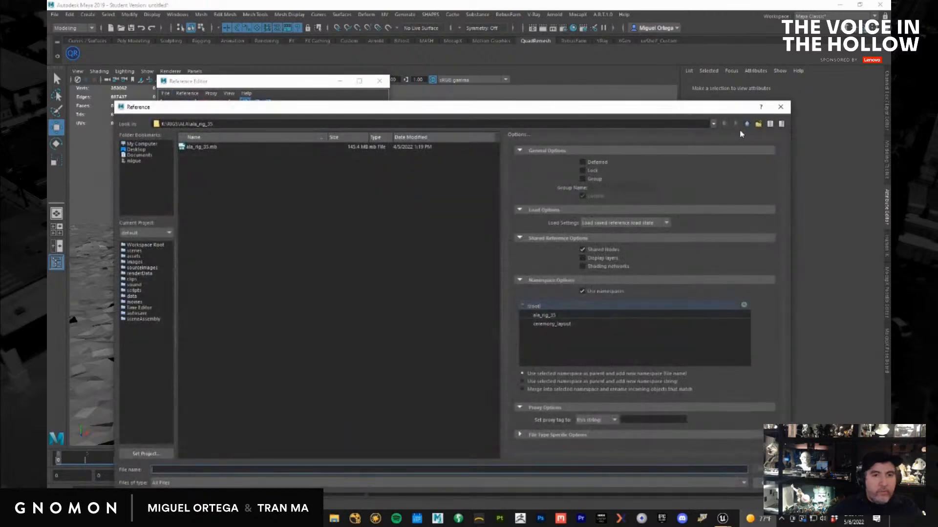
{"action": "left_click", "coordinate": [747, 124]}
{"action": "left_click", "coordinate": [747, 124]}
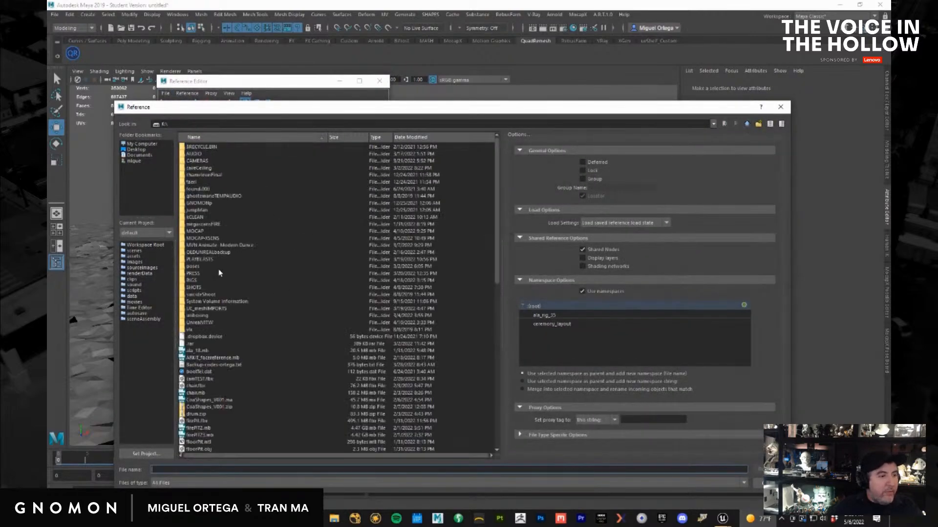
{"action": "double_click", "coordinate": [195, 231]}
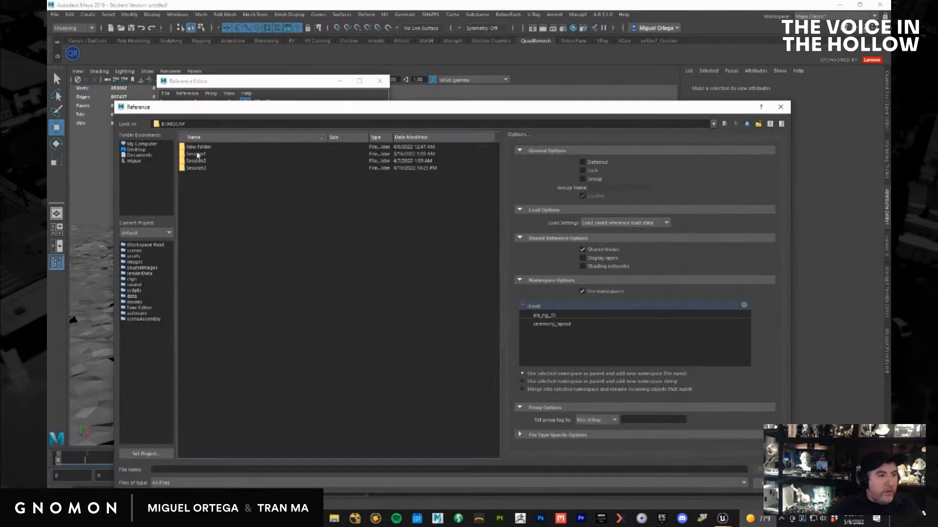
{"action": "double_click", "coordinate": [198, 155]}
{"action": "double_click", "coordinate": [197, 147]}
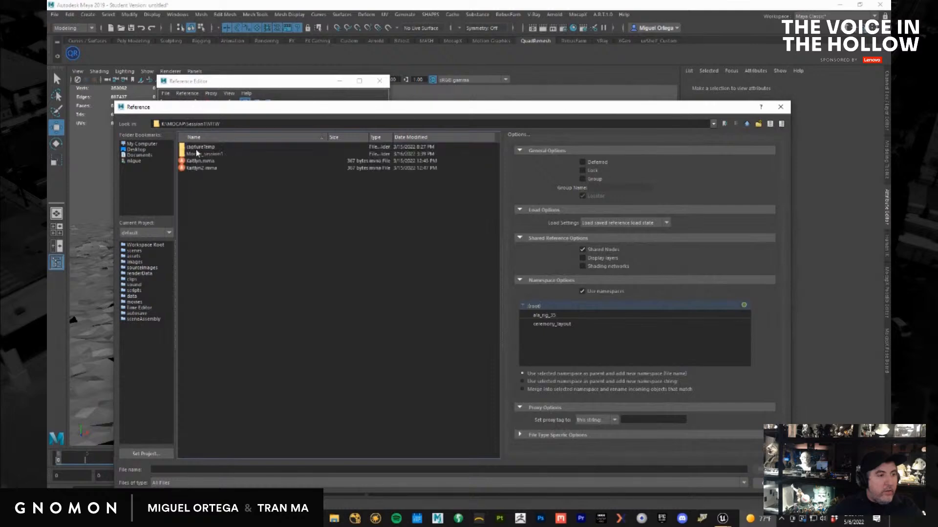
{"action": "double_click", "coordinate": [197, 153]}
{"action": "double_click", "coordinate": [195, 147]}
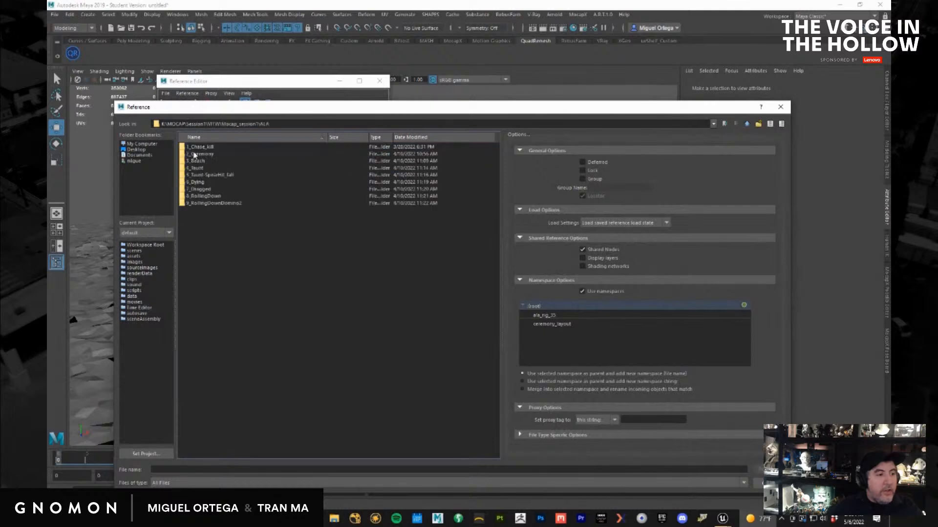
{"action": "double_click", "coordinate": [196, 154]}
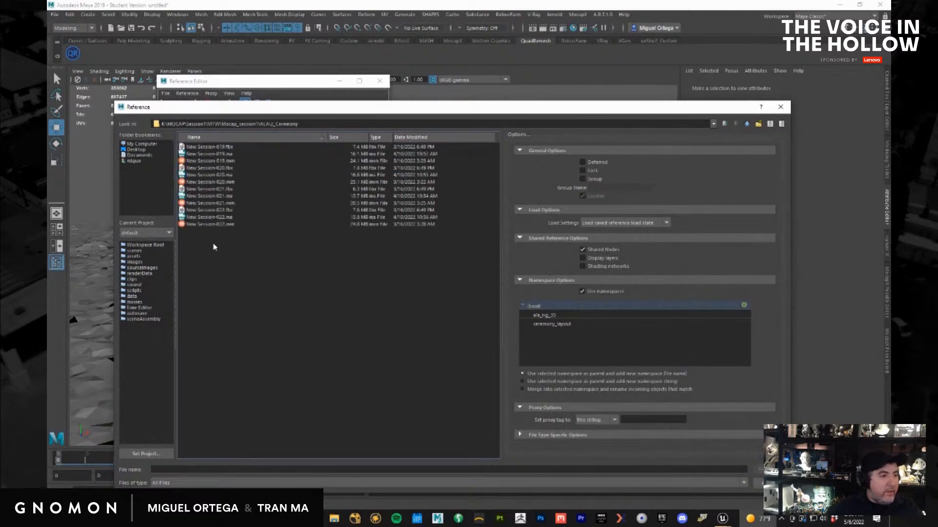
{"action": "double_click", "coordinate": [217, 217]}
{"action": "left_click", "coordinate": [450, 267]}
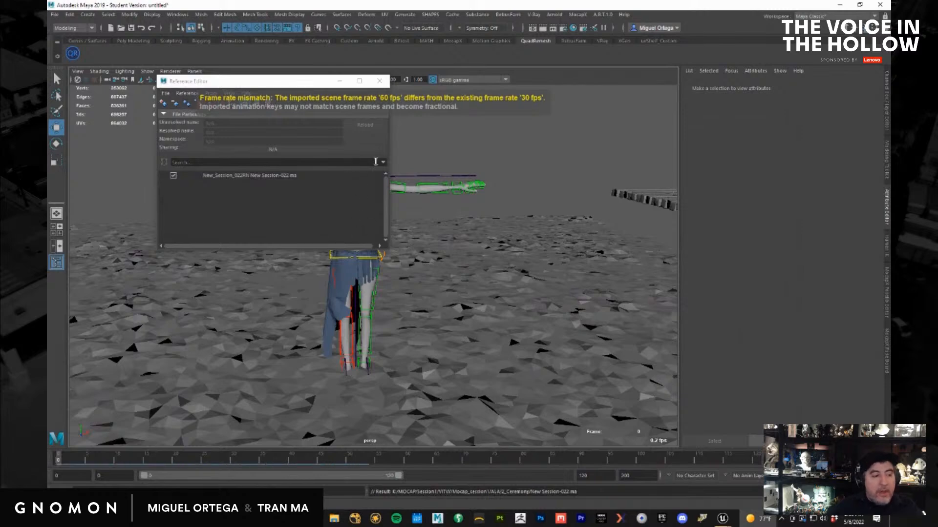
{"action": "left_click", "coordinate": [381, 80]}
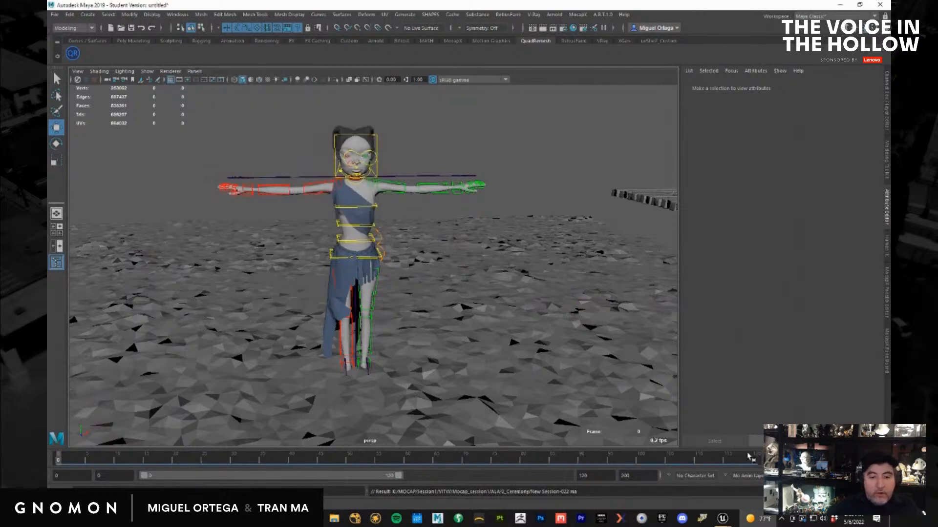
Set the scene's playback frame rate to 24 fps and go to frame 0
{"action": "left_click", "coordinate": [806, 476]}
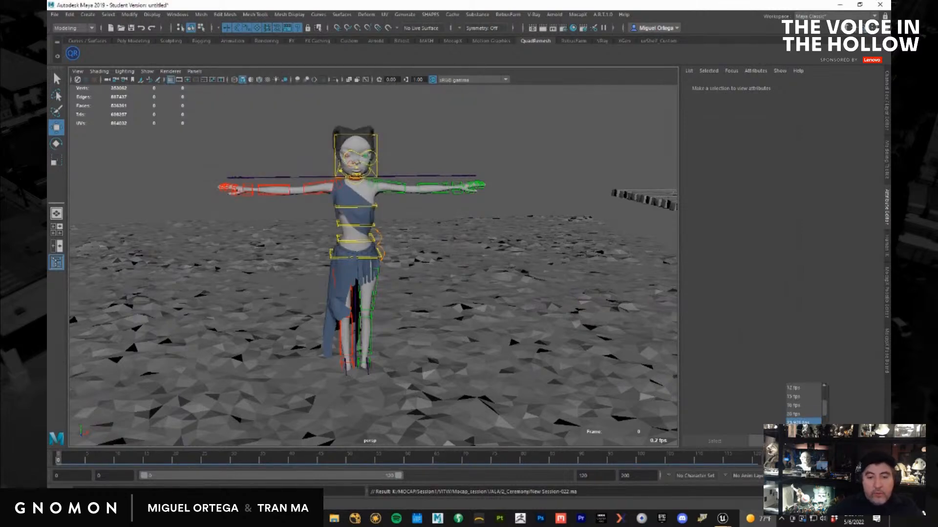
{"action": "left_click", "coordinate": [794, 432]}
{"action": "left_click_drag", "start_coordinate": [83, 456], "coordinate": [48, 467]}
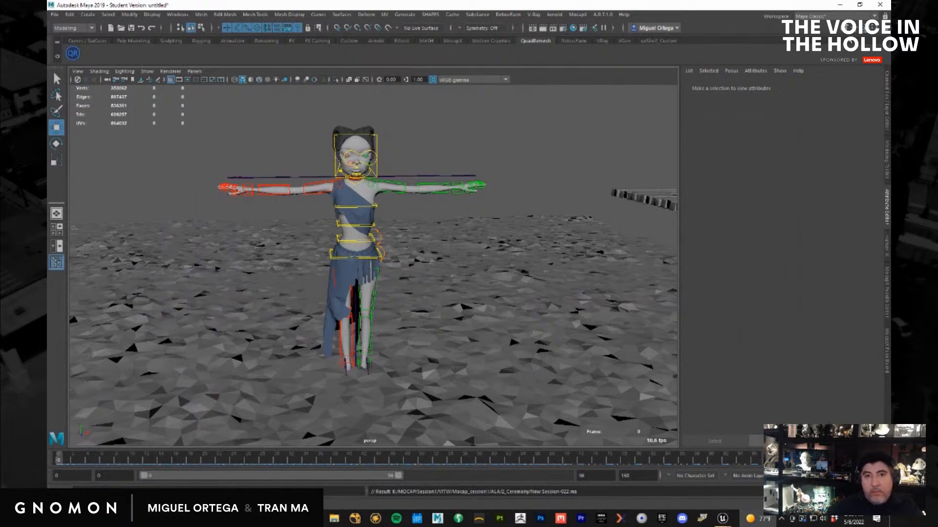
Set the ala_rig_35 character's HumanIK source to the New_Session_022 character and scrub the timeline to test the retargeted motion
{"action": "left_click", "coordinate": [850, 29]}
{"action": "left_click", "coordinate": [831, 84]}
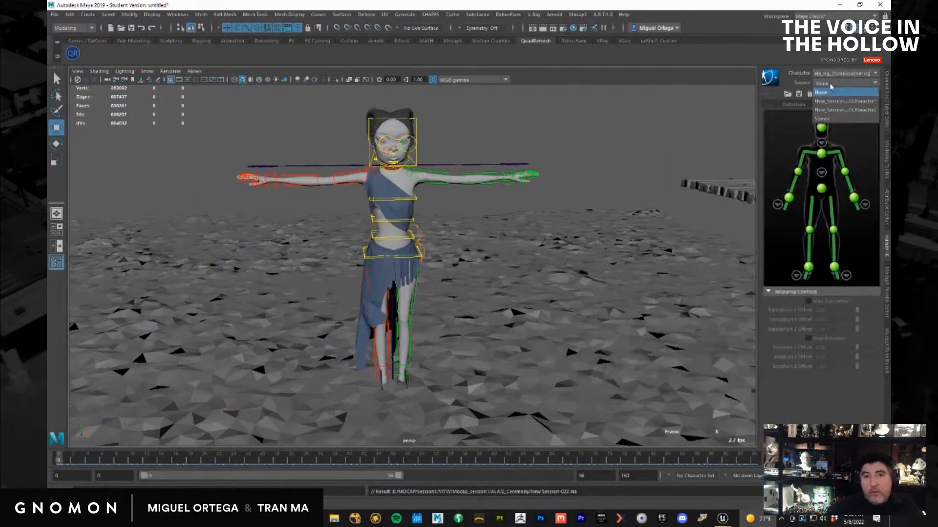
{"action": "left_click", "coordinate": [834, 101]}
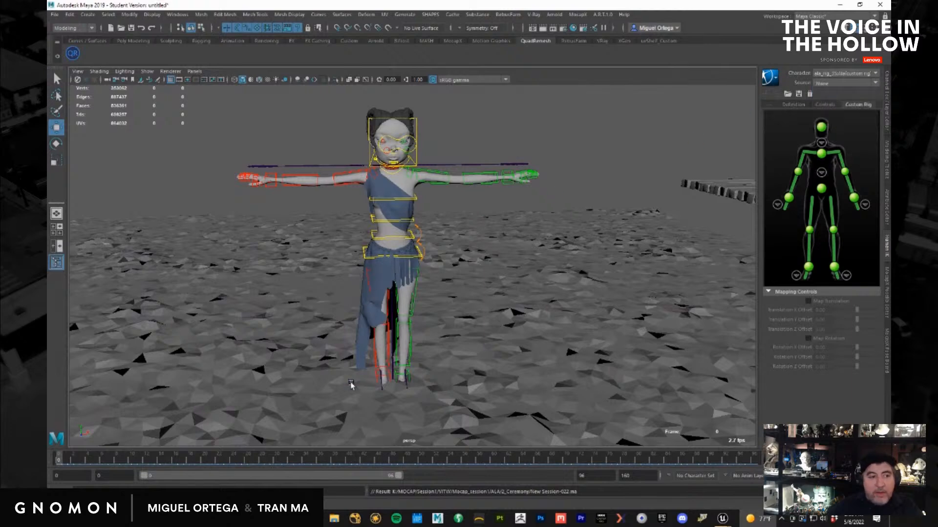
{"action": "left_click_drag", "start_coordinate": [164, 464], "coordinate": [269, 464]}
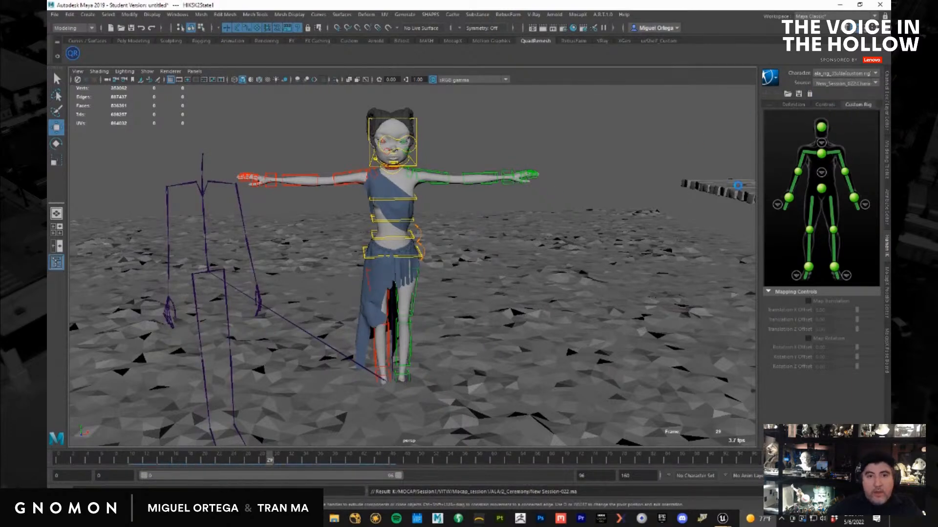
{"action": "mouse_move", "coordinate": [236, 460]}
{"action": "left_mouse_down"}
{"action": "mouse_move", "coordinate": [74, 460]}
{"action": "mouse_move", "coordinate": [189, 473]}
{"action": "mouse_move", "coordinate": [581, 475]}
{"action": "left_mouse_up"}
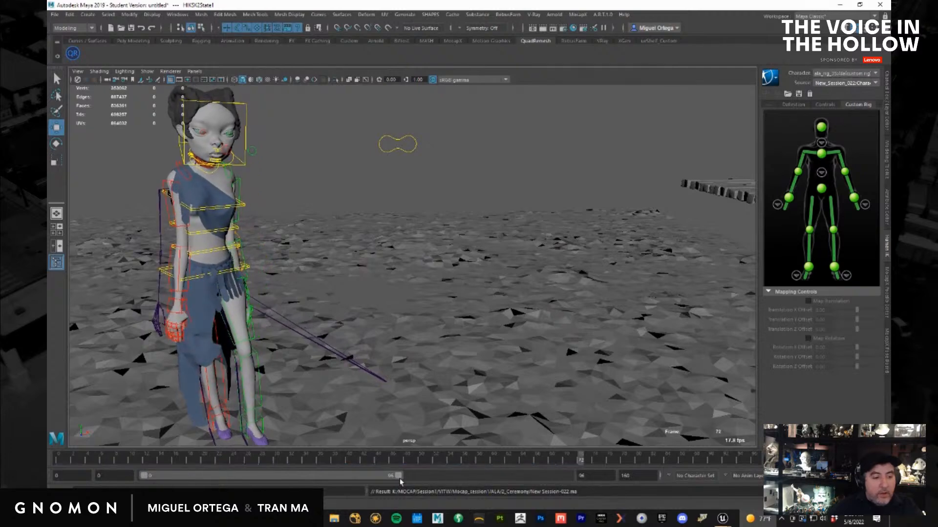
Extend the playback range so that it ends at frame 1500
{"action": "left_click_drag", "start_coordinate": [399, 476], "coordinate": [567, 476]}
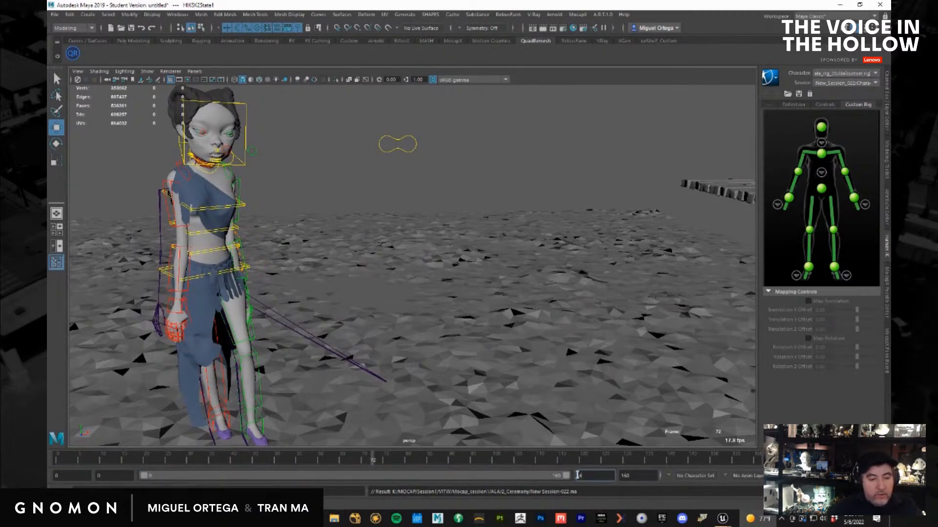
{"action": "type", "text": "1500"}
{"action": "key", "text": "Return"}
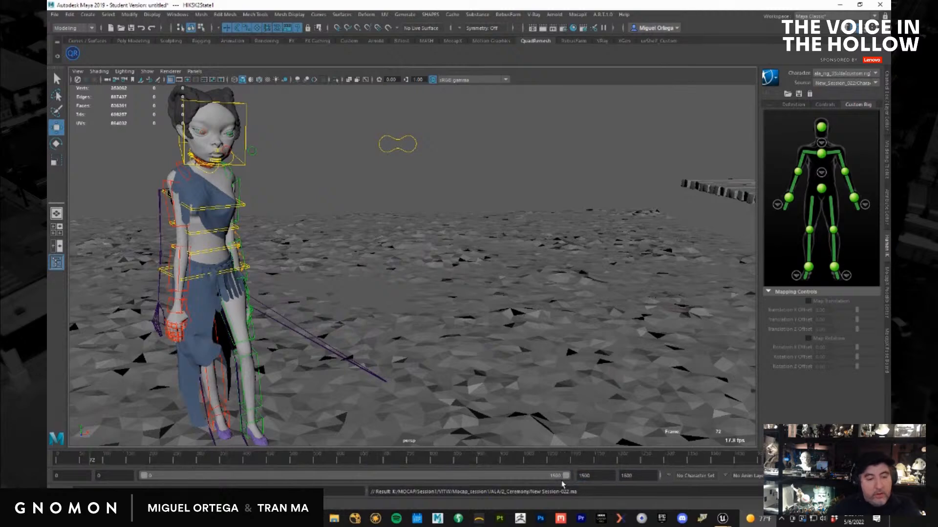
Scrub through the retargeted mocap and follow the character's movement toward the wooden platforms to find where the take ends
{"action": "left_click_drag", "start_coordinate": [187, 460], "coordinate": [220, 461]}
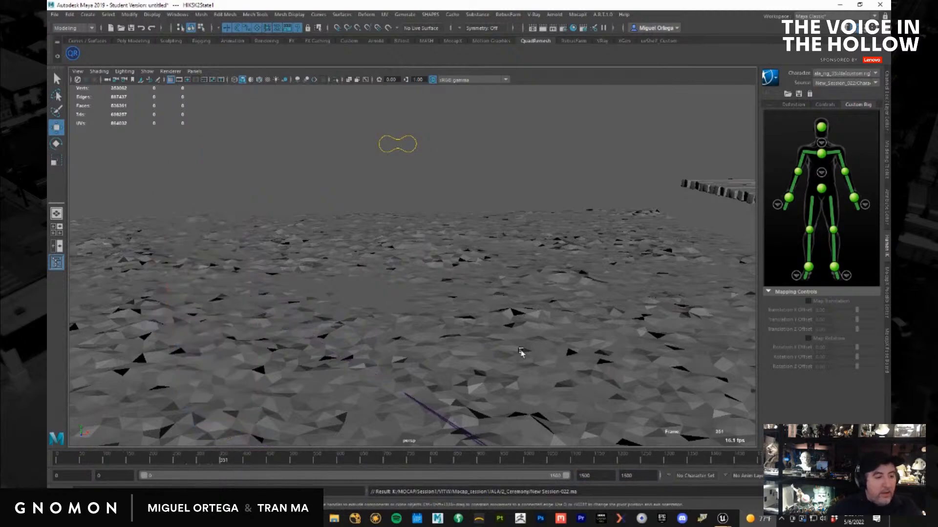
{"action": "scroll", "coordinate": [512, 355], "scroll_direction": "down", "scroll_amount": 10}
{"action": "middle_click_drag", "start_coordinate": [532, 356], "coordinate": [452, 352], "text": "alt"}
{"action": "left_click_drag", "start_coordinate": [452, 351], "coordinate": [358, 348], "text": "alt"}
{"action": "middle_click_drag", "start_coordinate": [358, 347], "coordinate": [504, 344], "text": "alt"}
{"action": "scroll", "coordinate": [503, 343], "scroll_direction": "up", "scroll_amount": 3}
{"action": "scroll", "coordinate": [503, 343], "scroll_direction": "up", "scroll_amount": 4}
{"action": "left_click_drag", "start_coordinate": [503, 343], "coordinate": [481, 340], "text": "alt"}
{"action": "left_click_drag", "start_coordinate": [243, 459], "coordinate": [315, 449]}
{"action": "right_click_drag", "start_coordinate": [475, 338], "coordinate": [331, 325], "text": "alt"}
{"action": "middle_click_drag", "start_coordinate": [330, 324], "coordinate": [477, 271], "text": "alt"}
{"action": "left_click_drag", "start_coordinate": [285, 461], "coordinate": [453, 469]}
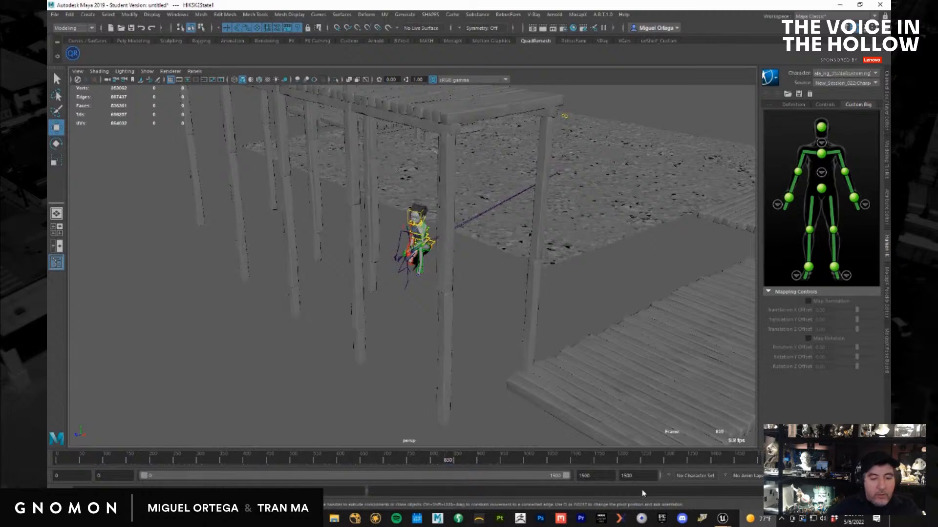
Set the animation end to frame 831 and return to frame 0
{"action": "double_click", "coordinate": [627, 477]}
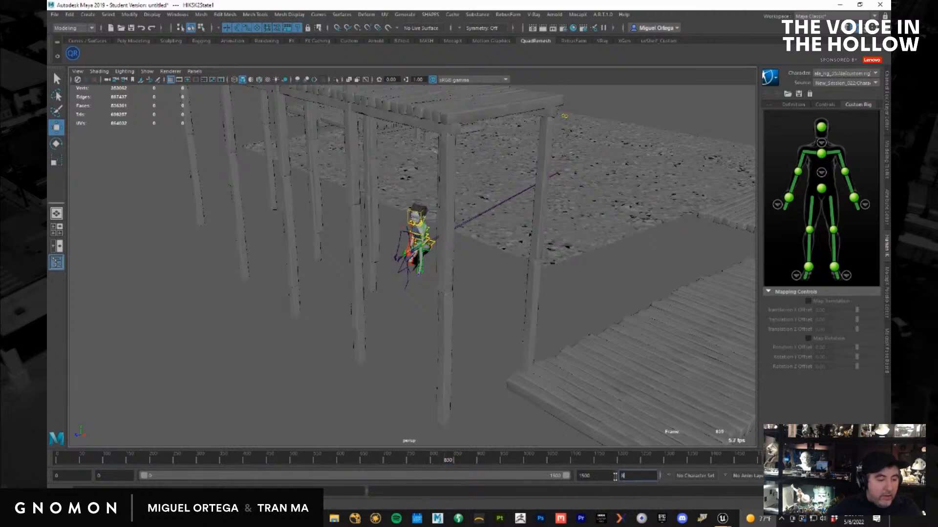
{"action": "type", "text": "831"}
{"action": "key", "text": "Return"}
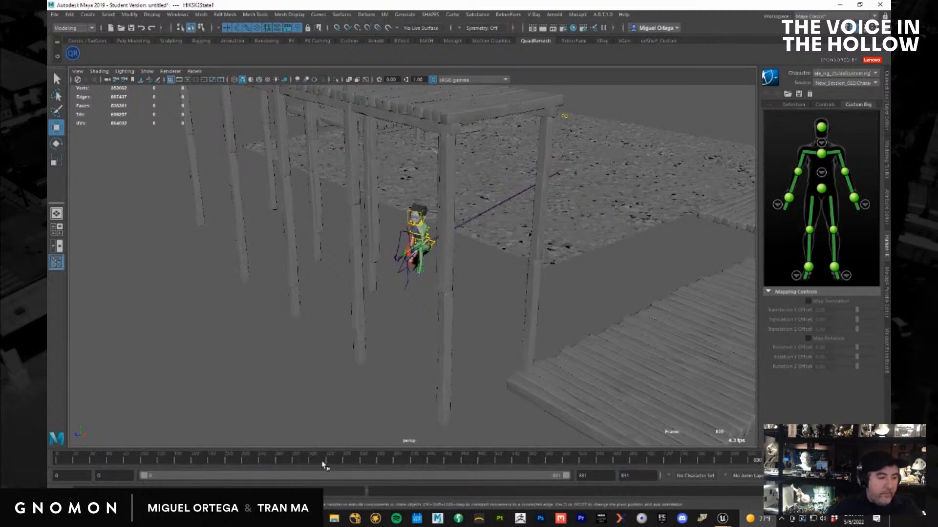
{"action": "left_click", "coordinate": [55, 458]}
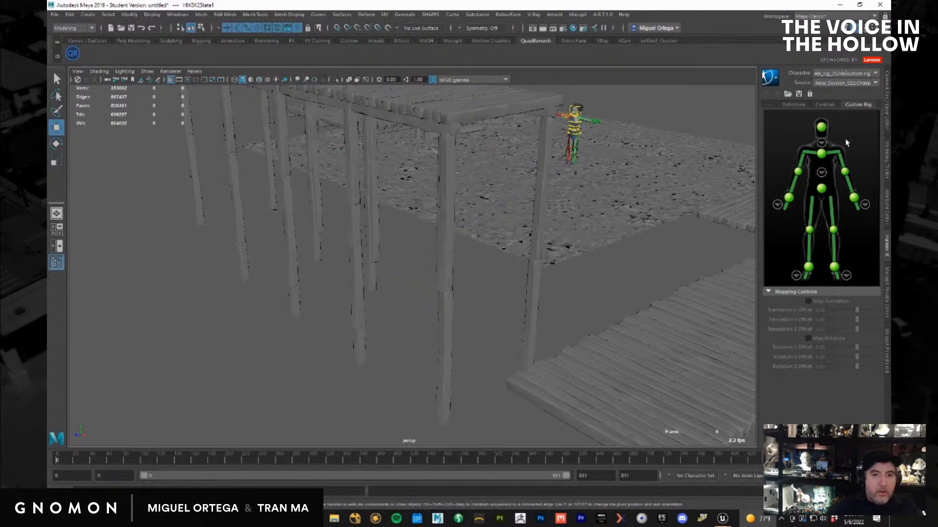
Bake the retargeted mocap onto the controls of the custom character rig with HumanIK
{"action": "left_click", "coordinate": [776, 80]}
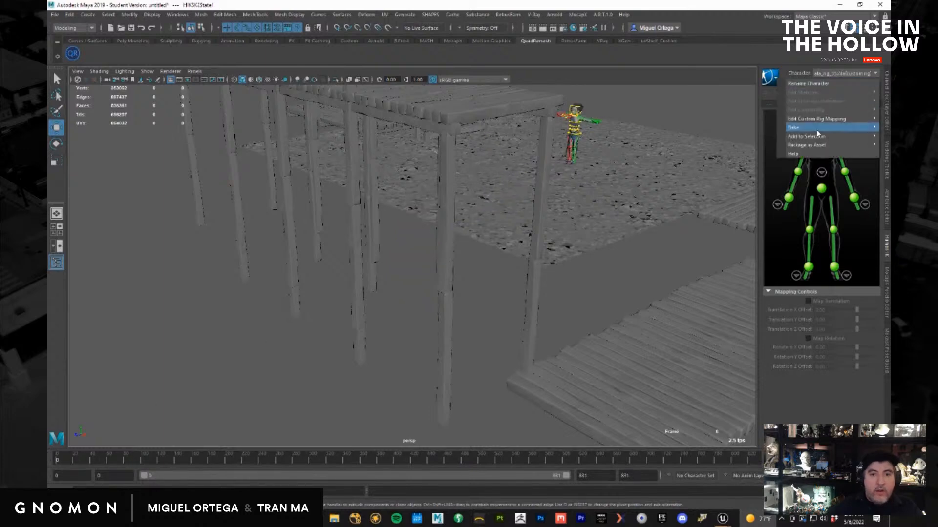
{"action": "mouse_move", "coordinate": [806, 127]}
{"action": "left_click", "coordinate": [748, 137]}
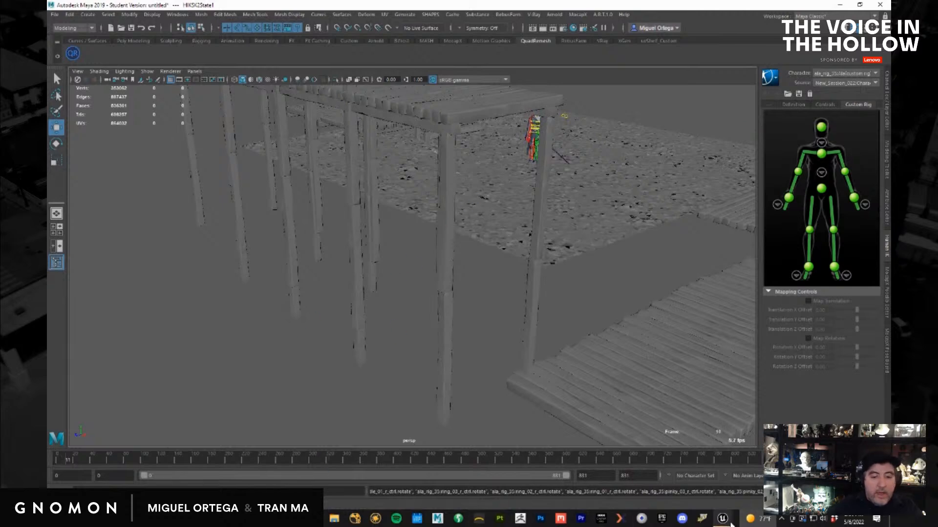
Switch to the SNOW project in Unreal Editor and duplicate the Ceremony level sequence in the sequences/Ceremony folder
{"action": "mouse_move", "coordinate": [724, 521]}
{"action": "left_click", "coordinate": [629, 488]}
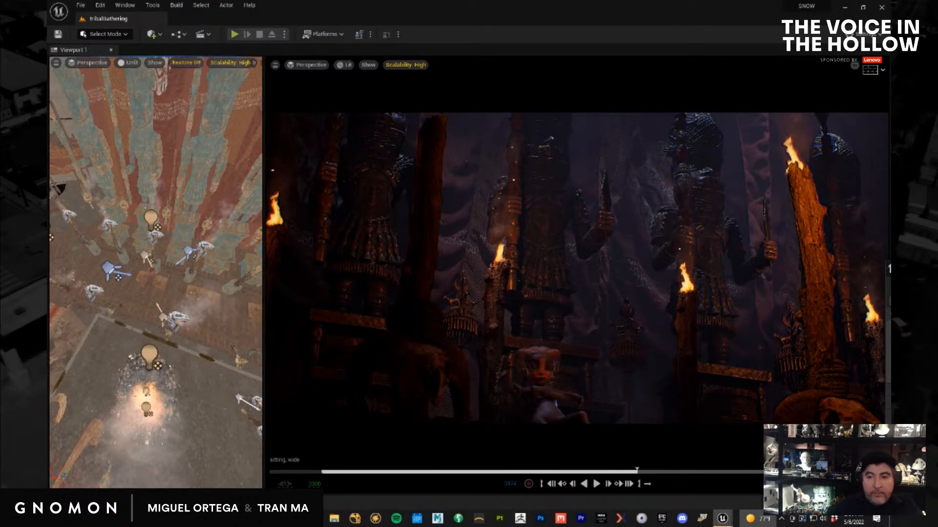
{"action": "left_click", "coordinate": [75, 503]}
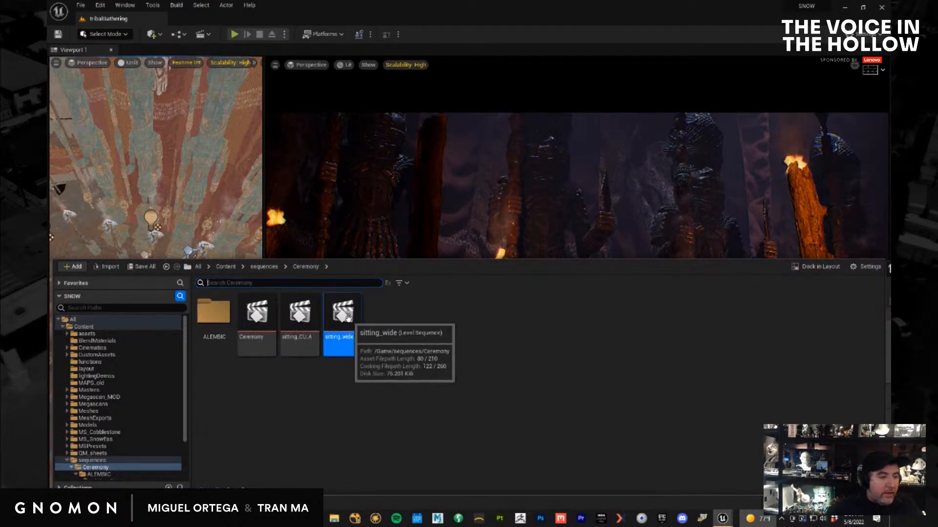
{"action": "left_click", "coordinate": [255, 318]}
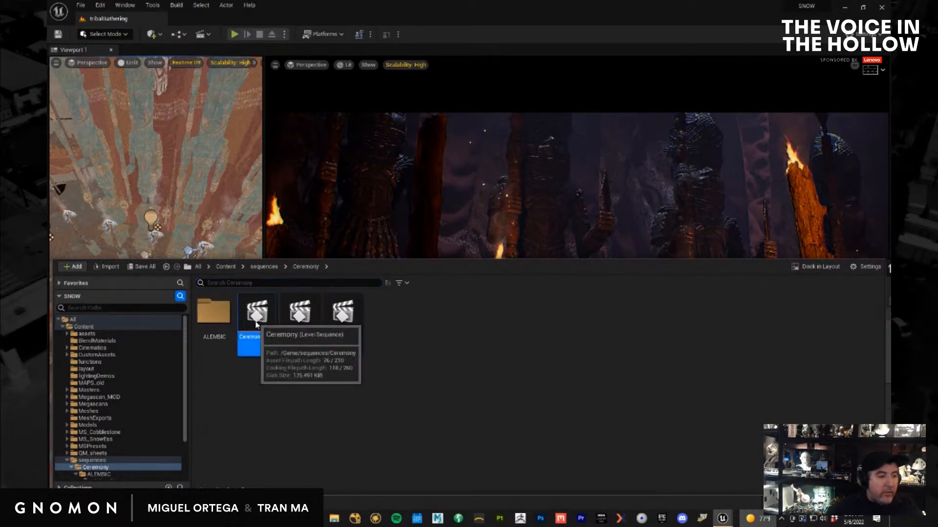
{"action": "right_click", "coordinate": [256, 319]}
{"action": "mouse_move", "coordinate": [312, 195]}
{"action": "left_click", "coordinate": [324, 173]}
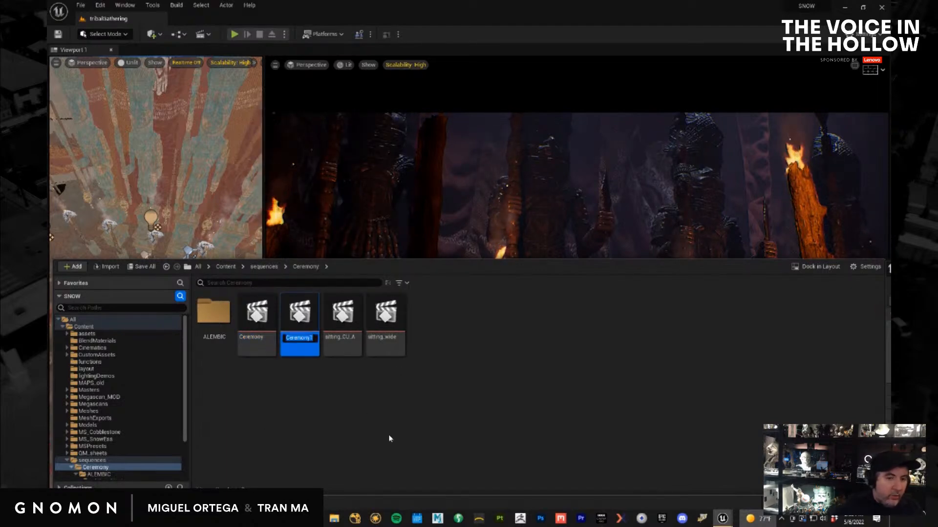
Name the duplicated level sequence sitting_stormOut
{"action": "type", "text": "storm"}
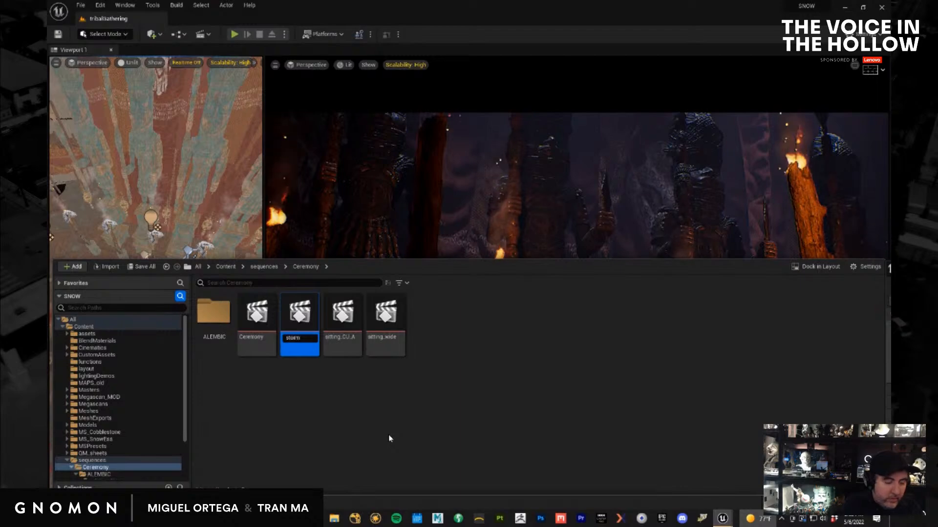
{"action": "key", "text": "BackSpace"}
{"action": "key", "text": "BackSpace"}
{"action": "key", "text": "BackSpace"}
{"action": "key", "text": "BackSpace"}
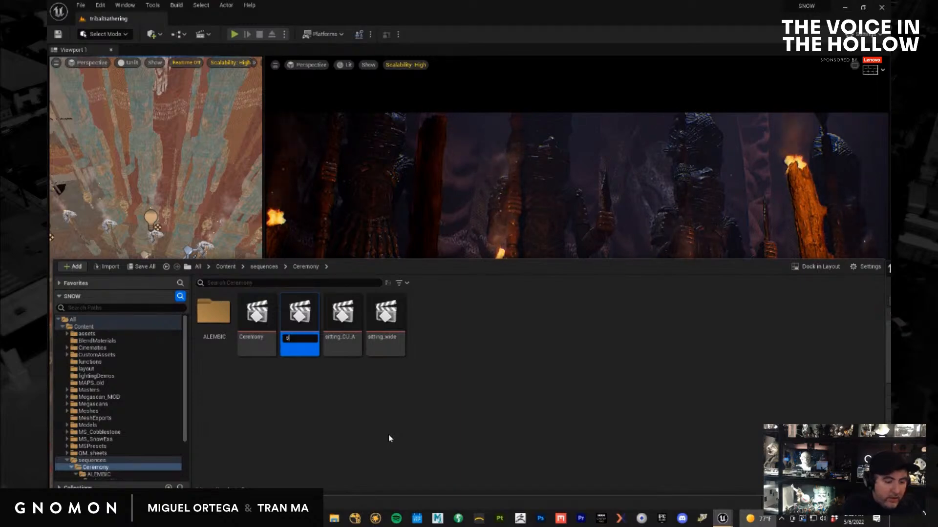
{"action": "type", "text": "itting"}
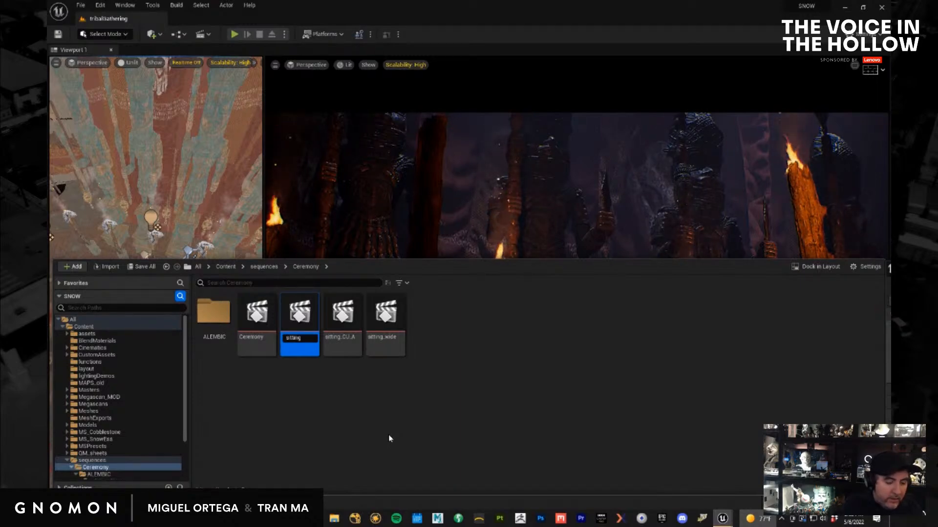
{"action": "type", "text": "_stormOut"}
{"action": "key", "text": "Return"}
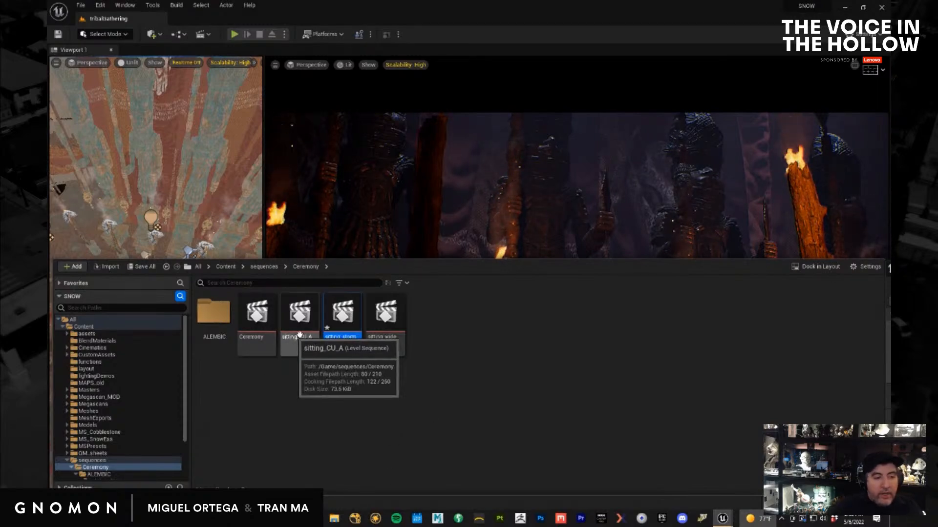
Open the sitting_stormOut level sequence and widen the cinematic viewport beside the unlit perspective view
{"action": "double_click", "coordinate": [335, 313]}
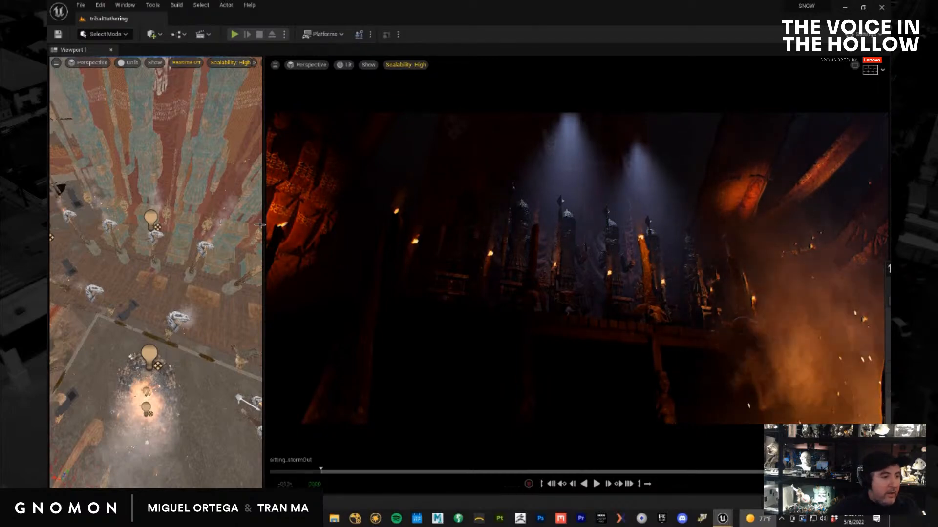
{"action": "left_click_drag", "start_coordinate": [263, 223], "coordinate": [202, 223]}
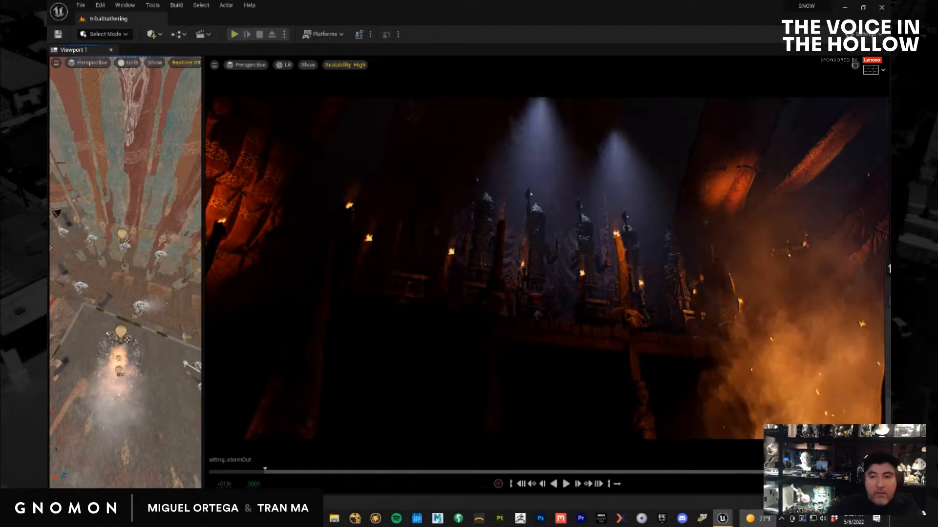
Preview the sitting_stormOut shot and open the sitting_wide level sequence from the sequences/Ceremony folder
{"action": "key", "text": "space"}
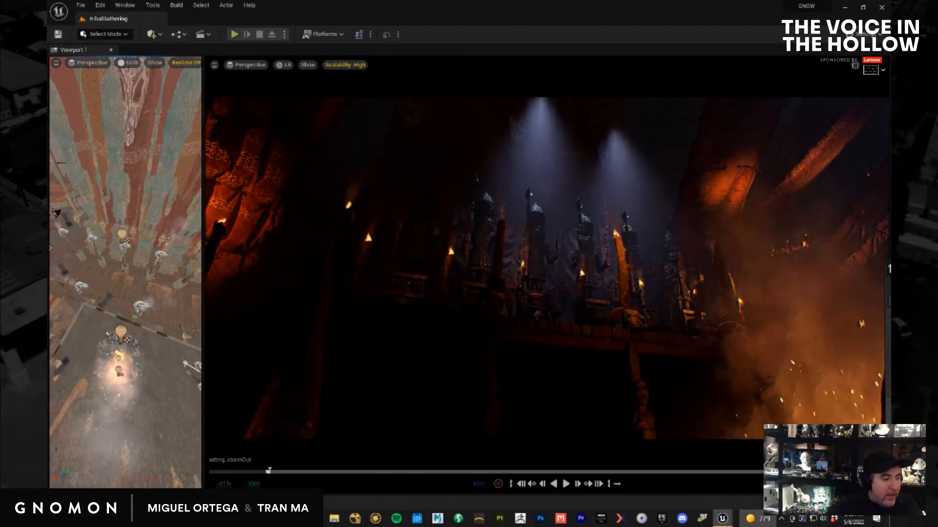
{"action": "key", "text": "ctrl+space"}
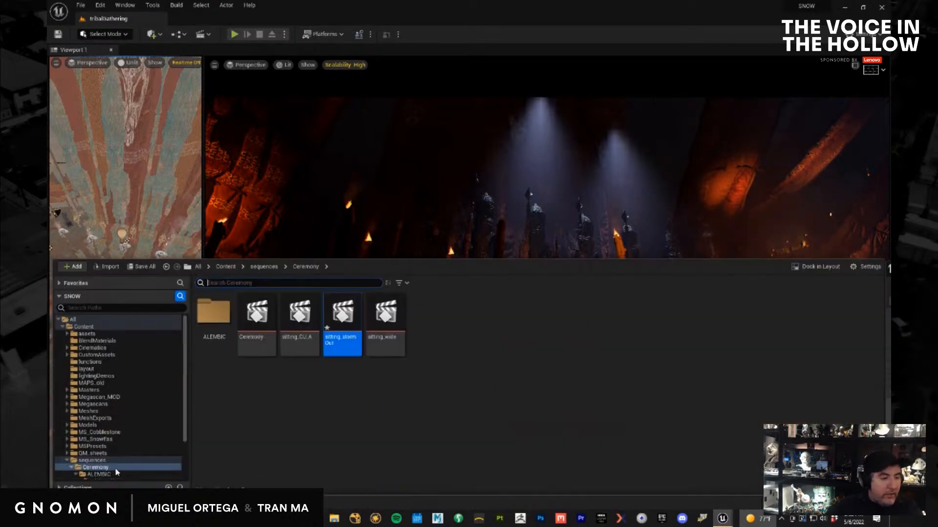
{"action": "left_click", "coordinate": [386, 320]}
{"action": "double_click", "coordinate": [388, 319]}
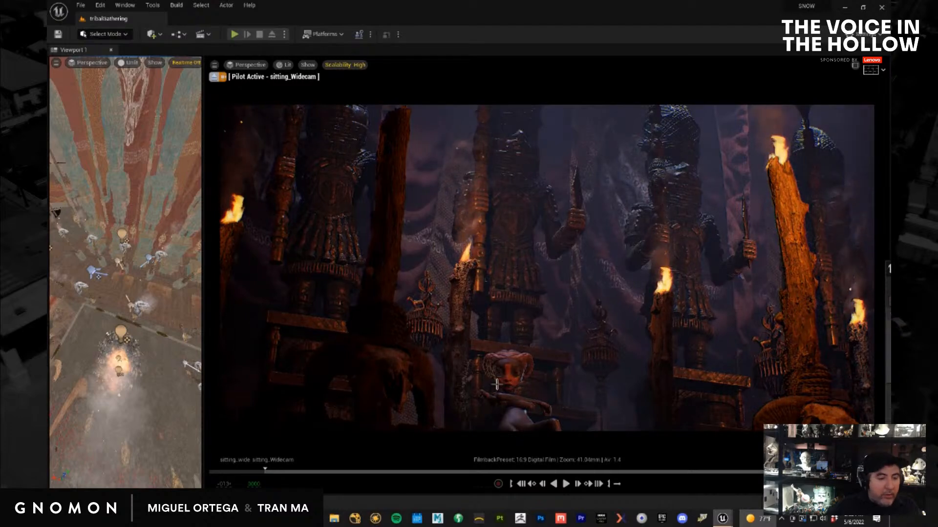
Copy the seated character from sitting_wide into the sitting_stormOut level sequence
{"action": "left_click", "coordinate": [496, 384]}
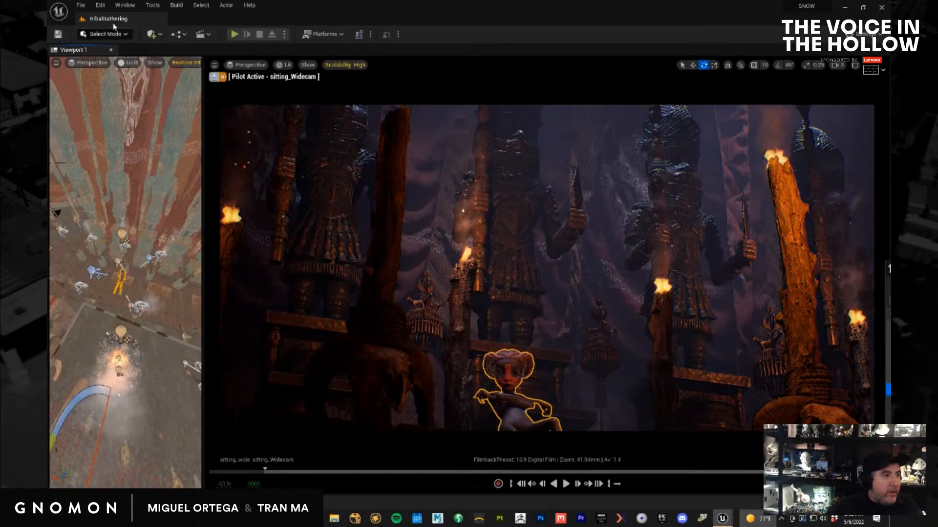
{"action": "left_click", "coordinate": [100, 6]}
{"action": "left_click", "coordinate": [130, 79]}
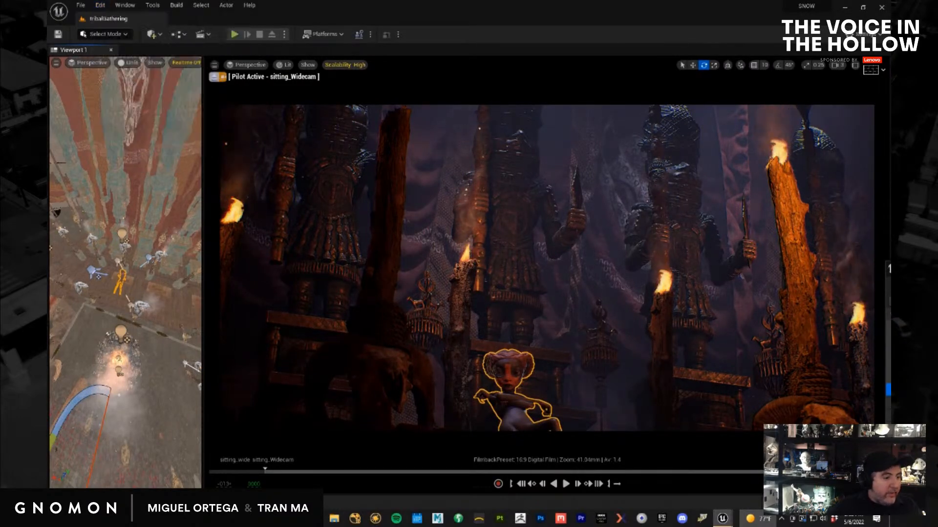
{"action": "key", "text": "ctrl+space"}
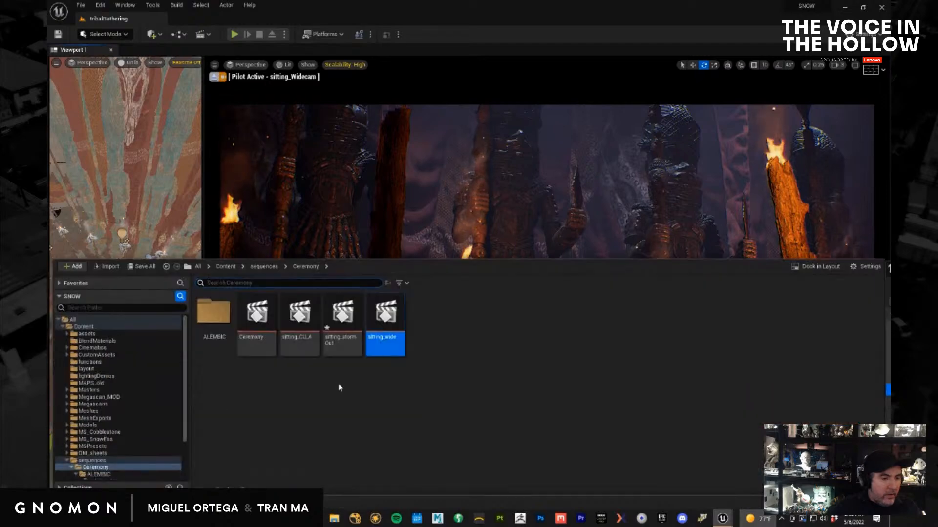
{"action": "double_click", "coordinate": [354, 313]}
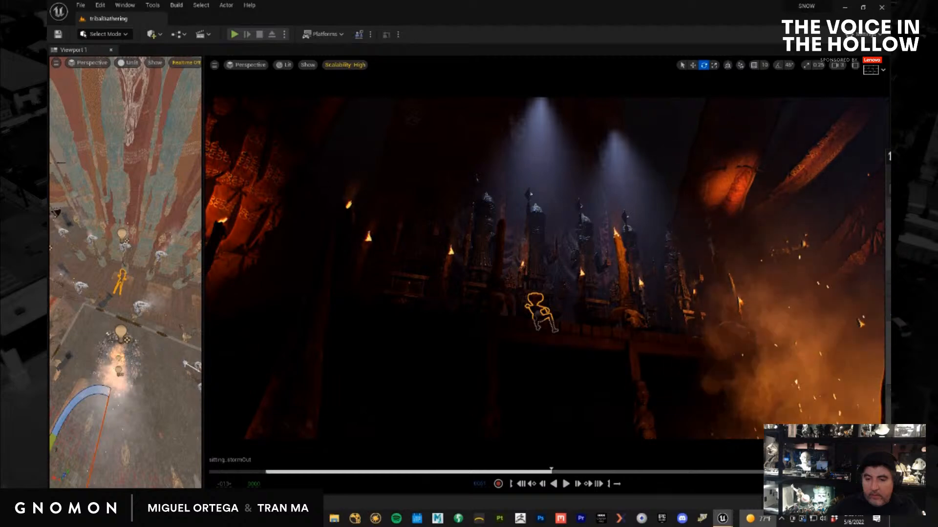
Go to frame 42 and frame the seated character from behind, facing the fire pit
{"action": "left_click_drag", "start_coordinate": [552, 473], "coordinate": [462, 472]}
{"action": "middle_click_drag", "start_coordinate": [549, 335], "coordinate": [588, 414], "text": "alt"}
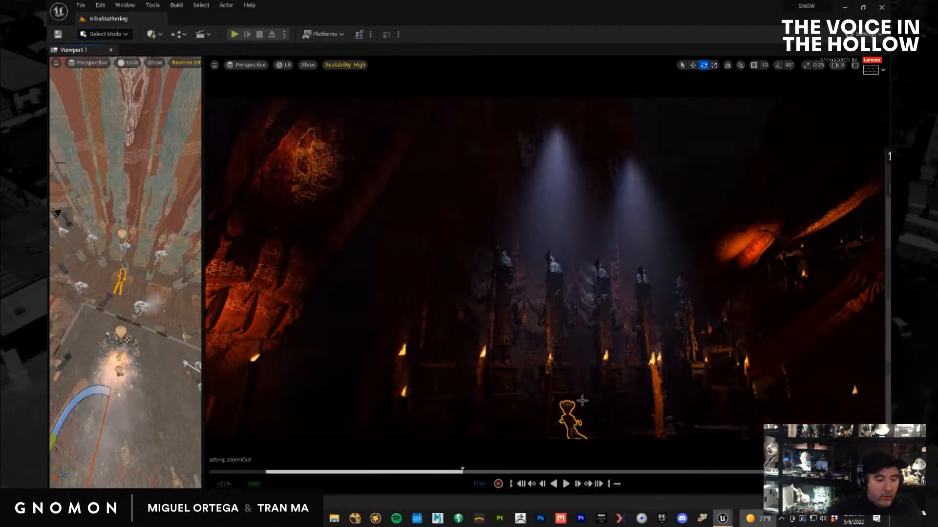
{"action": "right_click_drag", "start_coordinate": [583, 401], "coordinate": [518, 359], "text": "alt"}
{"action": "left_click_drag", "start_coordinate": [561, 362], "coordinate": [542, 303], "text": "alt"}
{"action": "right_click_drag", "start_coordinate": [542, 303], "coordinate": [752, 440], "text": "alt"}
{"action": "right_click_drag", "start_coordinate": [620, 266], "coordinate": [918, 415], "text": "alt"}
{"action": "left_click_drag", "start_coordinate": [573, 250], "coordinate": [482, 290], "text": "alt"}
{"action": "right_click_drag", "start_coordinate": [643, 268], "coordinate": [680, 273], "text": "alt"}
{"action": "left_click_drag", "start_coordinate": [680, 273], "coordinate": [589, 239], "text": "alt"}
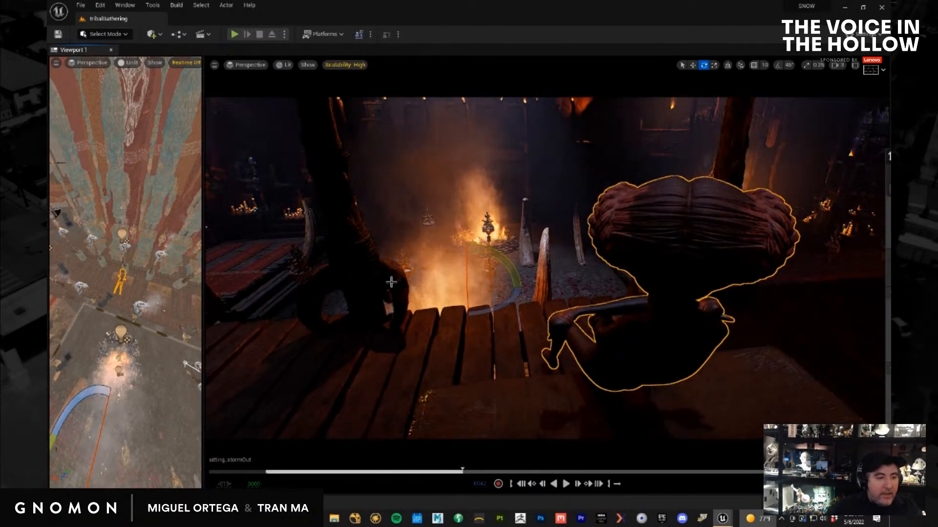
Focus on the curved tusk prop at the post, and compose a wider view with the prop and seated character framing the fire
{"action": "left_click", "coordinate": [391, 282]}
{"action": "key", "text": "f"}
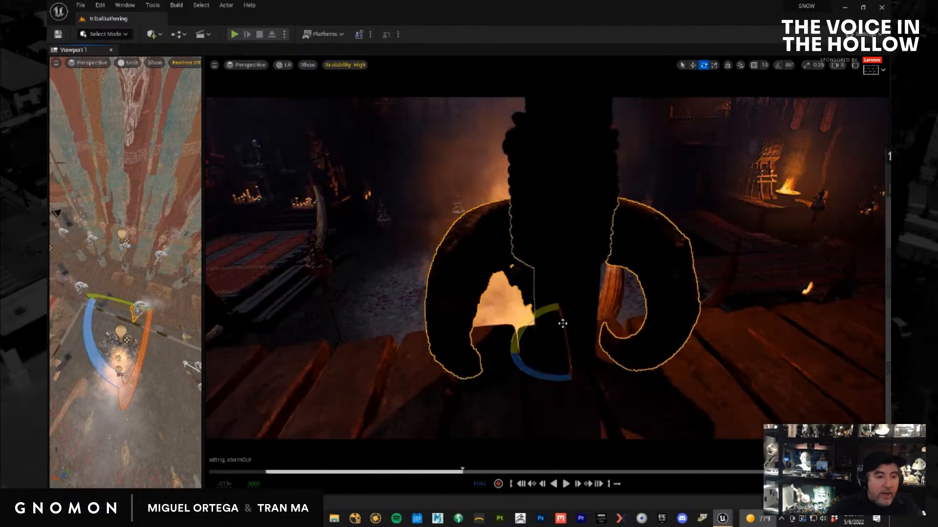
{"action": "right_click_drag", "start_coordinate": [688, 360], "coordinate": [372, 283], "text": "alt"}
{"action": "right_click_drag", "start_coordinate": [599, 318], "coordinate": [324, 239], "text": "alt"}
{"action": "mouse_move", "coordinate": [792, 400]}
{"action": "left_mouse_down", "text": "alt"}
{"action": "mouse_move", "coordinate": [790, 408]}
{"action": "mouse_move", "coordinate": [804, 389]}
{"action": "left_mouse_up", "text": "alt"}
{"action": "right_click_drag", "start_coordinate": [804, 390], "coordinate": [757, 392], "text": "alt"}
{"action": "left_click_drag", "start_coordinate": [757, 391], "coordinate": [712, 392], "text": "alt"}
{"action": "right_click_drag", "start_coordinate": [711, 392], "coordinate": [889, 401], "text": "alt"}
{"action": "middle_click_drag", "start_coordinate": [796, 390], "coordinate": [703, 383], "text": "alt"}
{"action": "right_click_drag", "start_coordinate": [818, 376], "coordinate": [871, 395], "text": "alt"}
{"action": "left_click_drag", "start_coordinate": [820, 361], "coordinate": [829, 328], "text": "alt"}
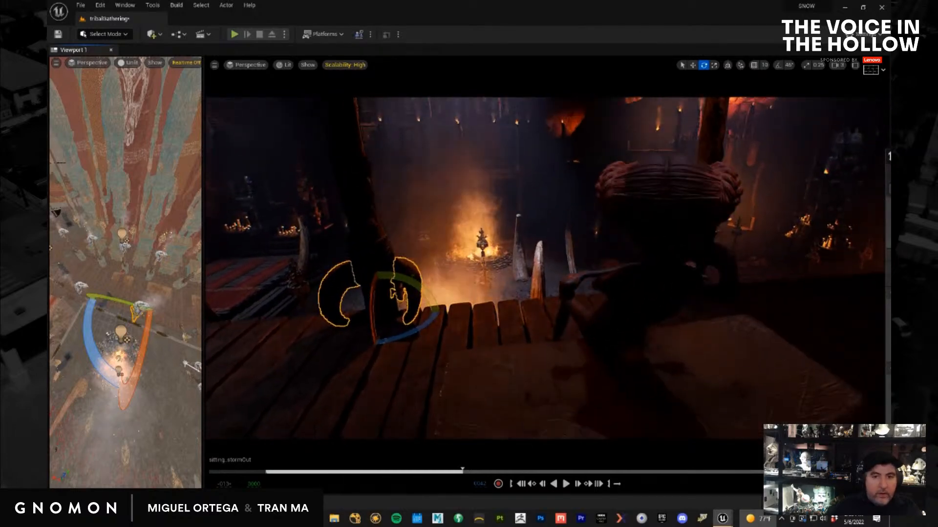
Refine the over-the-shoulder view behind the seated character and create a cine camera from it
{"action": "left_click", "coordinate": [871, 73]}
{"action": "left_click_drag", "start_coordinate": [604, 328], "coordinate": [622, 375], "text": "alt"}
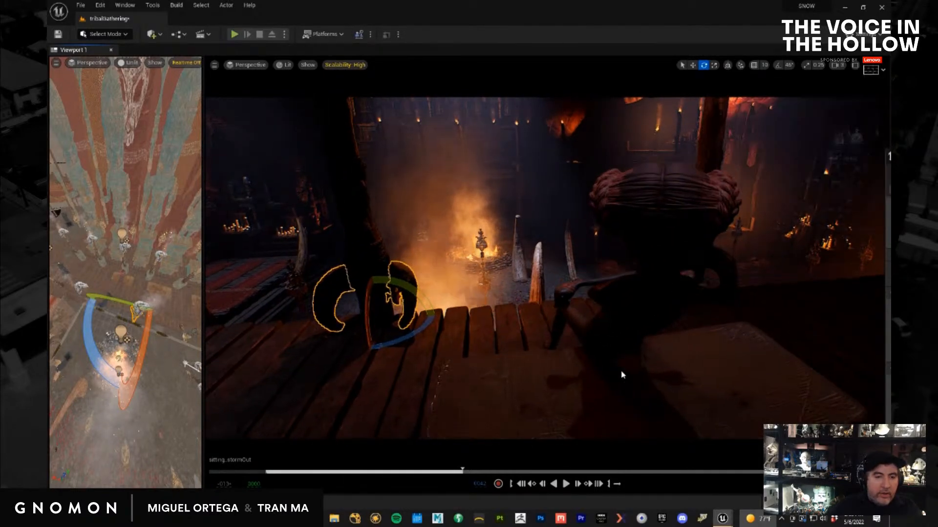
{"action": "middle_click_drag", "start_coordinate": [621, 374], "coordinate": [606, 390], "text": "alt"}
{"action": "left_click_drag", "start_coordinate": [606, 390], "coordinate": [643, 347], "text": "alt"}
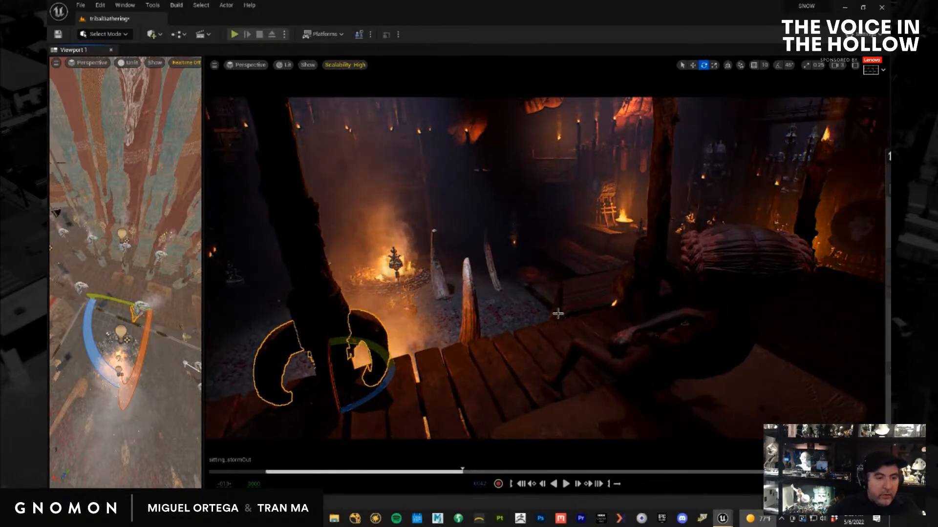
{"action": "left_click_drag", "start_coordinate": [558, 313], "coordinate": [533, 328], "text": "alt"}
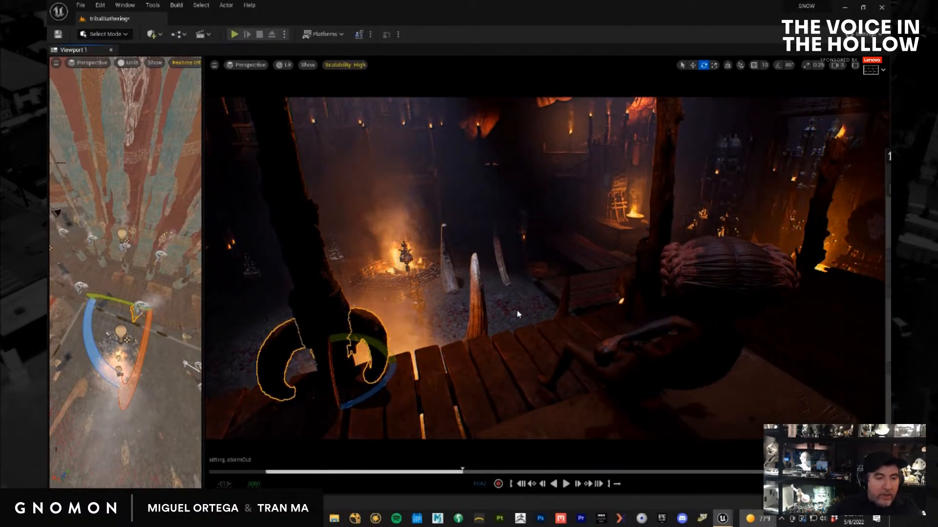
{"action": "left_click_drag", "start_coordinate": [517, 310], "coordinate": [623, 362], "text": "alt"}
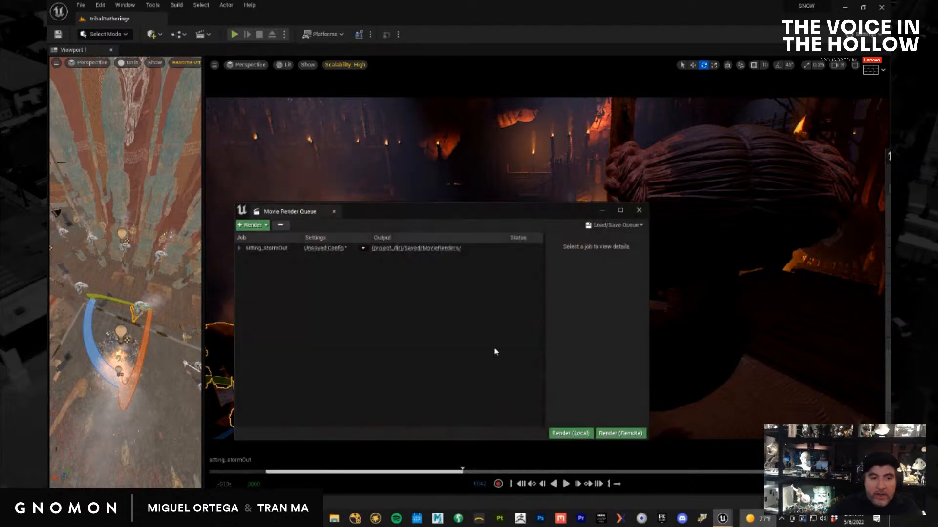
{"action": "left_click", "coordinate": [640, 211]}
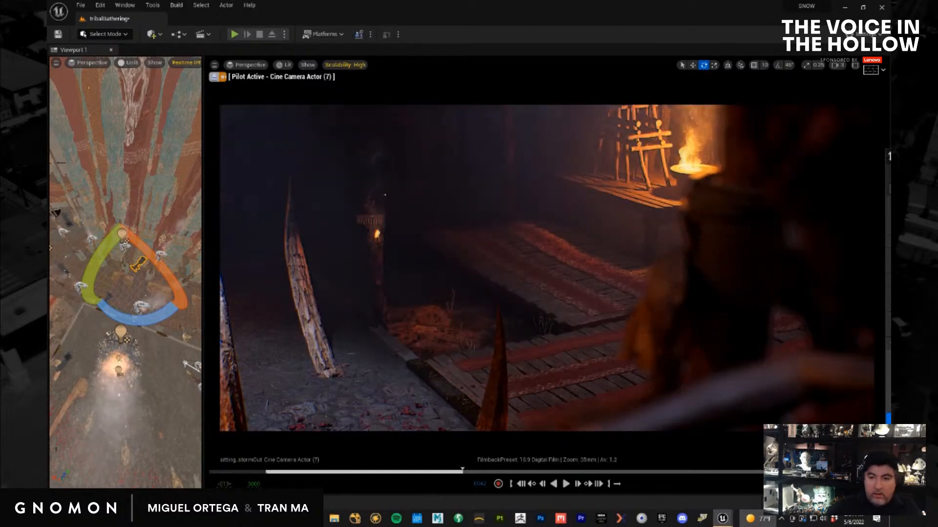
Reframe the new cine camera behind the character's shoulder and set its focal length to 80 mm
{"action": "right_click_drag", "start_coordinate": [519, 383], "coordinate": [481, 372], "text": "alt"}
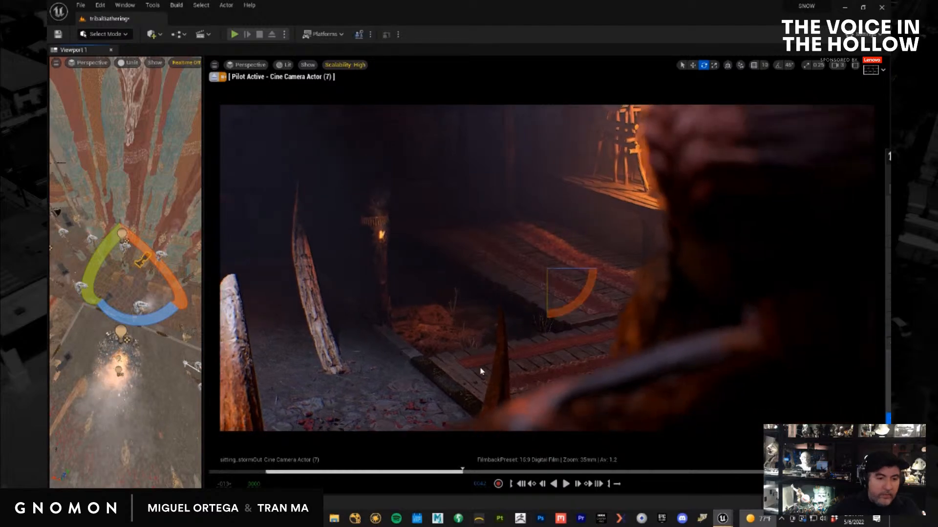
{"action": "scroll", "coordinate": [474, 366], "scroll_direction": "down", "scroll_amount": 4}
{"action": "right_click_drag", "start_coordinate": [562, 386], "coordinate": [563, 387]}
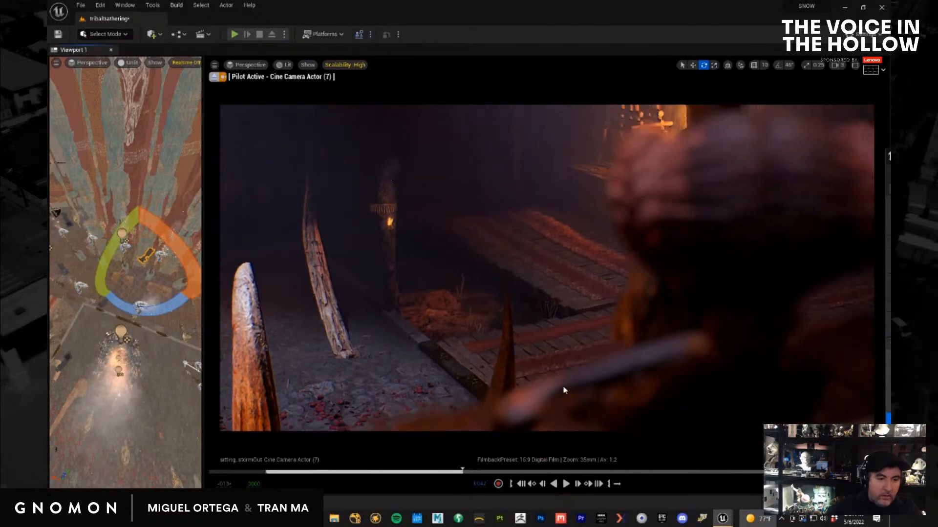
{"action": "left_click_drag", "start_coordinate": [563, 387], "coordinate": [563, 389], "text": "alt"}
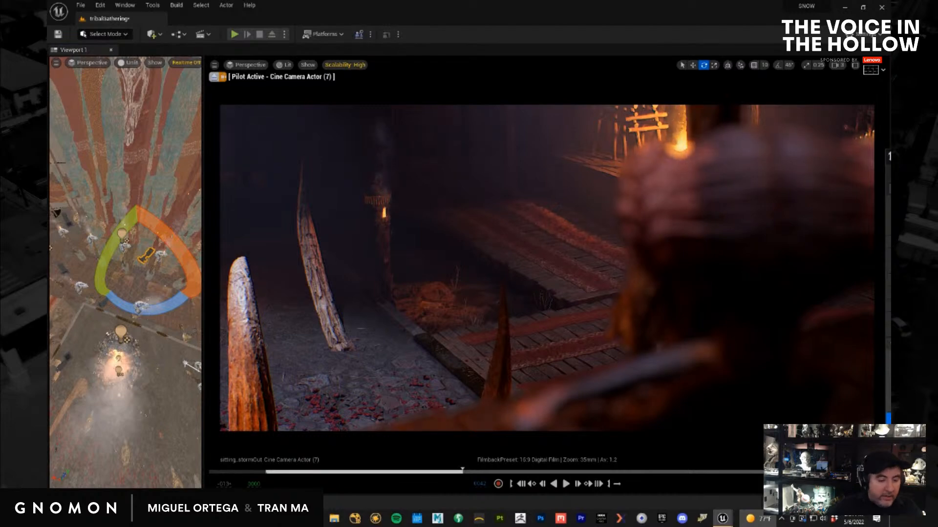
{"action": "key", "text": "Return"}
{"action": "left_click_drag", "start_coordinate": [751, 353], "coordinate": [585, 320], "text": "alt"}
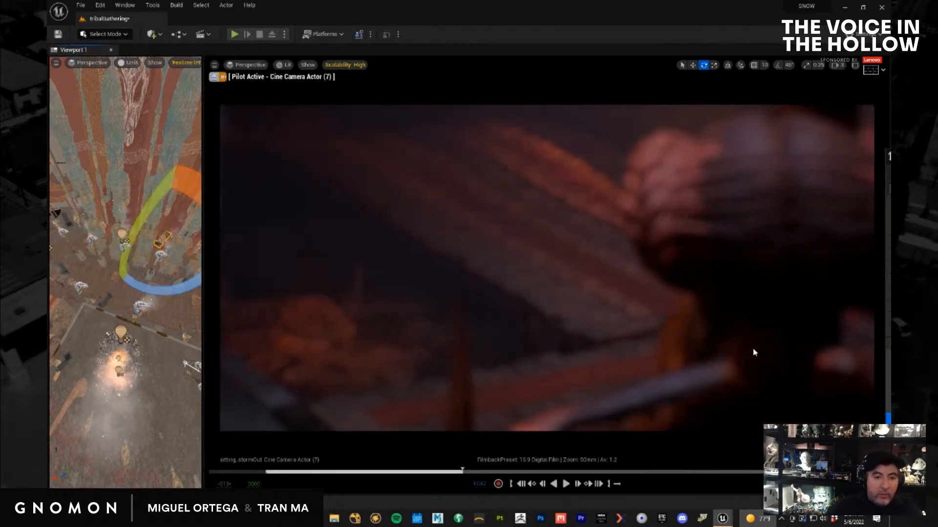
Select the seated character, tilt the camera down past the shoulder, and bring the plank walkway into focus
{"action": "left_click", "coordinate": [722, 230]}
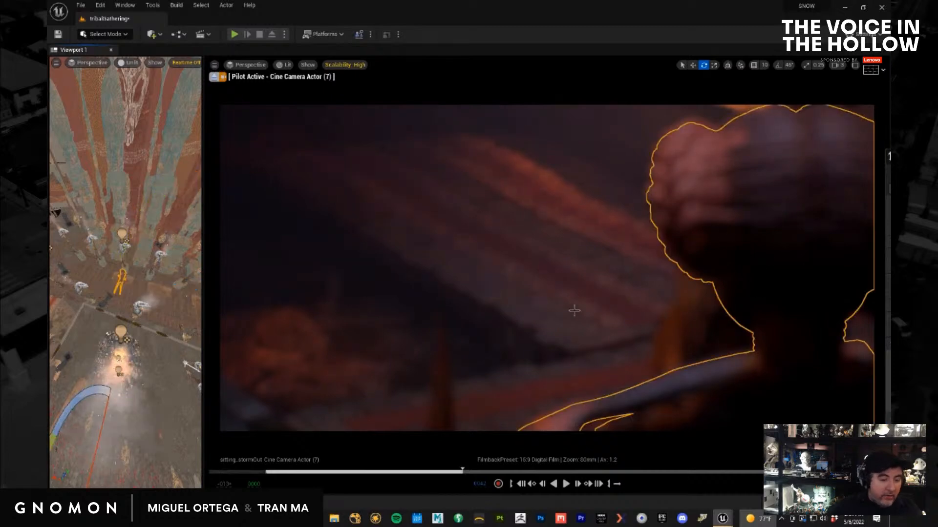
{"action": "left_click_drag", "start_coordinate": [613, 354], "coordinate": [653, 337], "text": "alt"}
{"action": "middle_click_drag", "start_coordinate": [653, 337], "coordinate": [638, 341], "text": "alt"}
{"action": "left_click_drag", "start_coordinate": [627, 342], "coordinate": [607, 326], "text": "alt"}
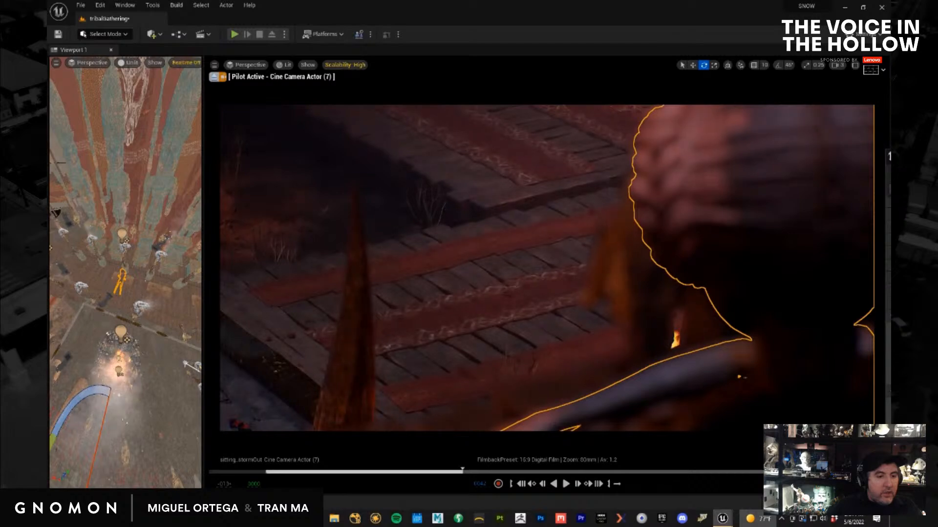
Reposition the camera so the upright horn and the carpeted plank walkway fill the frame
{"action": "left_click_drag", "start_coordinate": [717, 383], "coordinate": [714, 383], "text": "alt"}
{"action": "mouse_move", "coordinate": [621, 369]}
{"action": "right_mouse_down", "text": "alt"}
{"action": "mouse_move", "coordinate": [490, 336]}
{"action": "mouse_move", "coordinate": [411, 356]}
{"action": "mouse_move", "coordinate": [540, 379]}
{"action": "right_mouse_up", "text": "alt"}
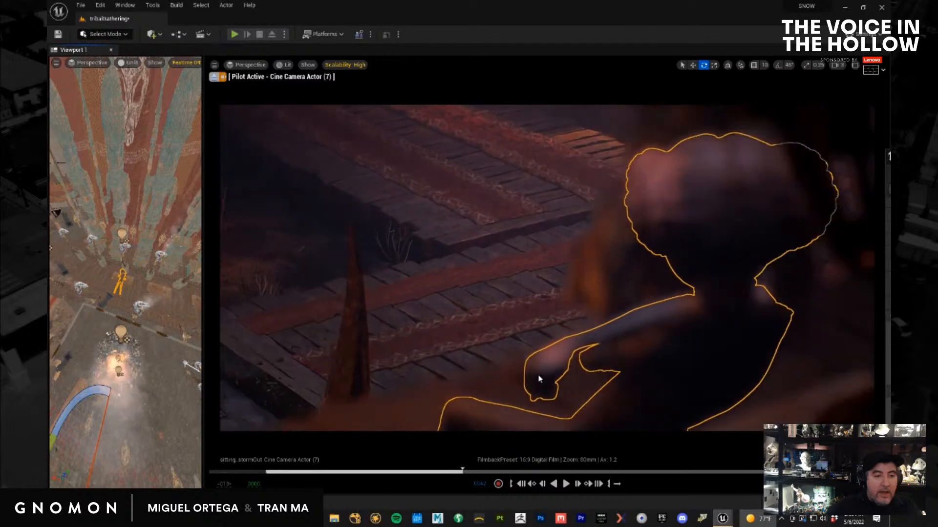
{"action": "left_click_drag", "start_coordinate": [611, 362], "coordinate": [514, 365], "text": "alt"}
{"action": "left_click_drag", "start_coordinate": [702, 343], "coordinate": [841, 399], "text": "alt"}
{"action": "middle_click_drag", "start_coordinate": [590, 313], "coordinate": [590, 320], "text": "alt"}
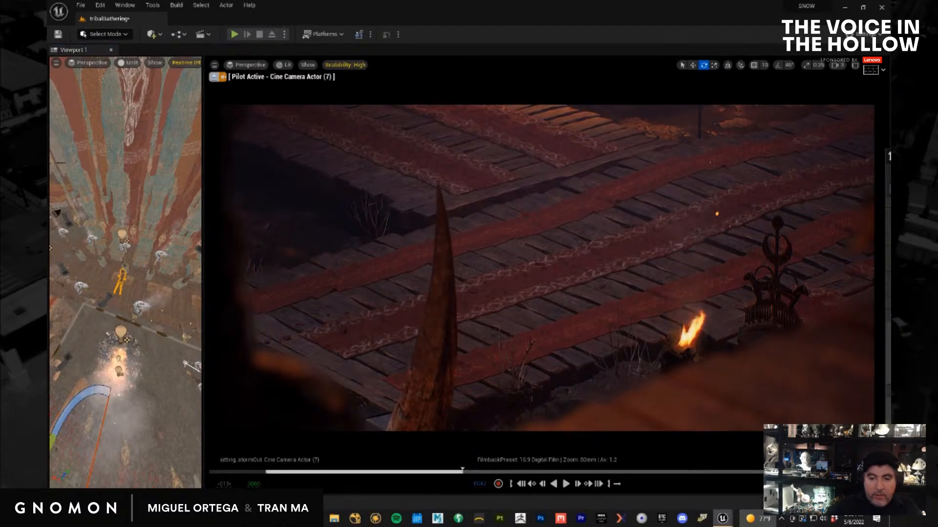
Set the camera's focal length to 60 mm and reframe with the horn in the middle and the seated character beside it
{"action": "key", "text": "Return"}
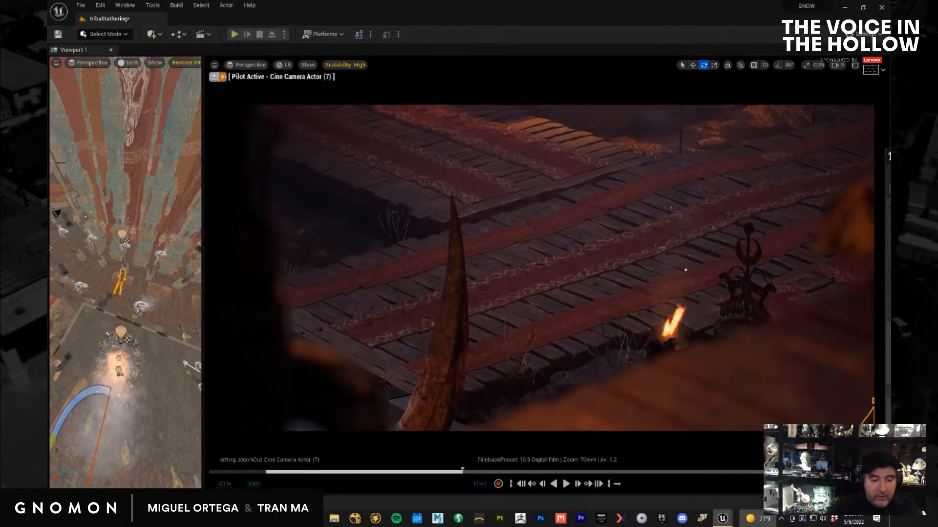
{"action": "key", "text": "Return"}
{"action": "right_click_drag", "start_coordinate": [610, 337], "coordinate": [653, 318], "text": "alt"}
{"action": "left_click_drag", "start_coordinate": [653, 319], "coordinate": [593, 328], "text": "alt"}
{"action": "right_click_drag", "start_coordinate": [615, 326], "coordinate": [624, 327], "text": "alt"}
{"action": "middle_click_drag", "start_coordinate": [624, 327], "coordinate": [658, 329], "text": "alt"}
{"action": "left_click_drag", "start_coordinate": [590, 335], "coordinate": [581, 343], "text": "alt"}
{"action": "middle_click_drag", "start_coordinate": [538, 320], "coordinate": [564, 322], "text": "alt"}
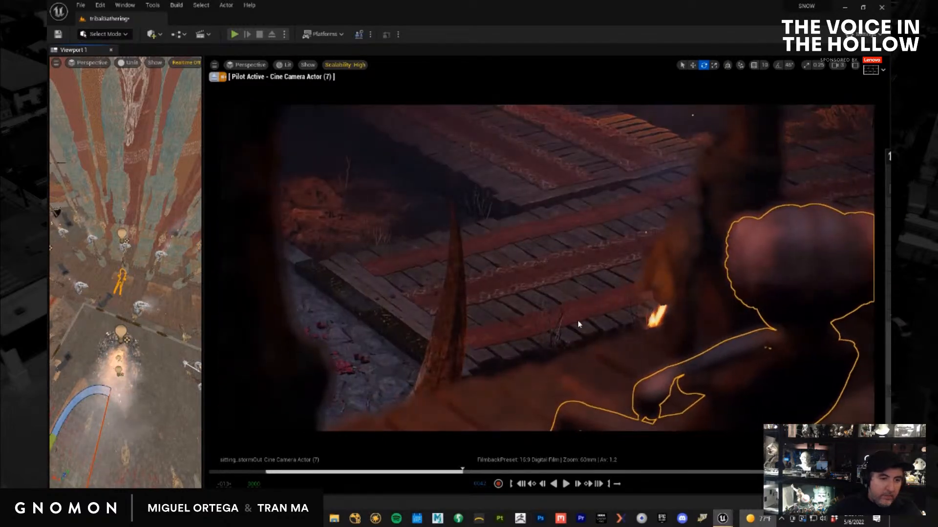
Fine-tune the camera so the walkway leads between the dark foreground post and the partly cropped character
{"action": "scroll", "coordinate": [580, 324], "scroll_direction": "up", "scroll_amount": 5}
{"action": "left_click_drag", "start_coordinate": [570, 315], "coordinate": [573, 312], "text": "alt"}
{"action": "scroll", "coordinate": [649, 315], "scroll_direction": "up", "scroll_amount": 4}
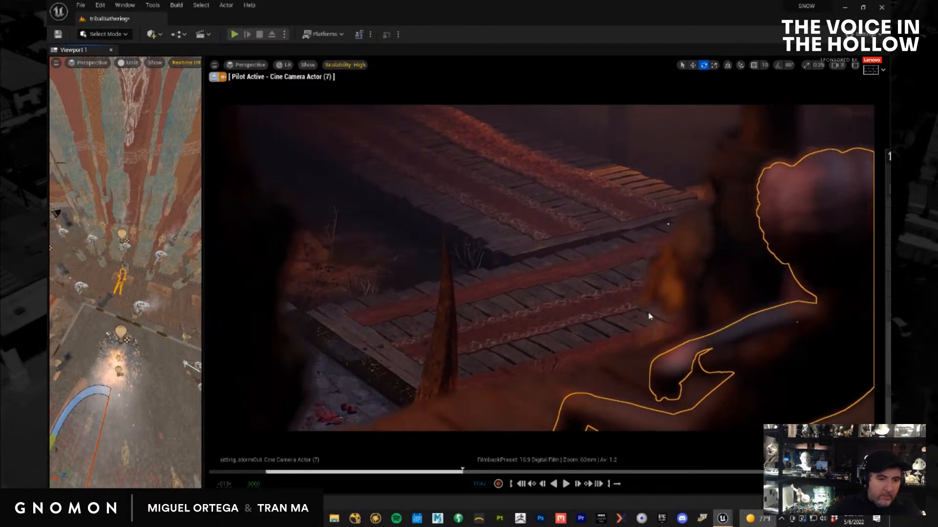
{"action": "scroll", "coordinate": [664, 326], "scroll_direction": "down", "scroll_amount": 2}
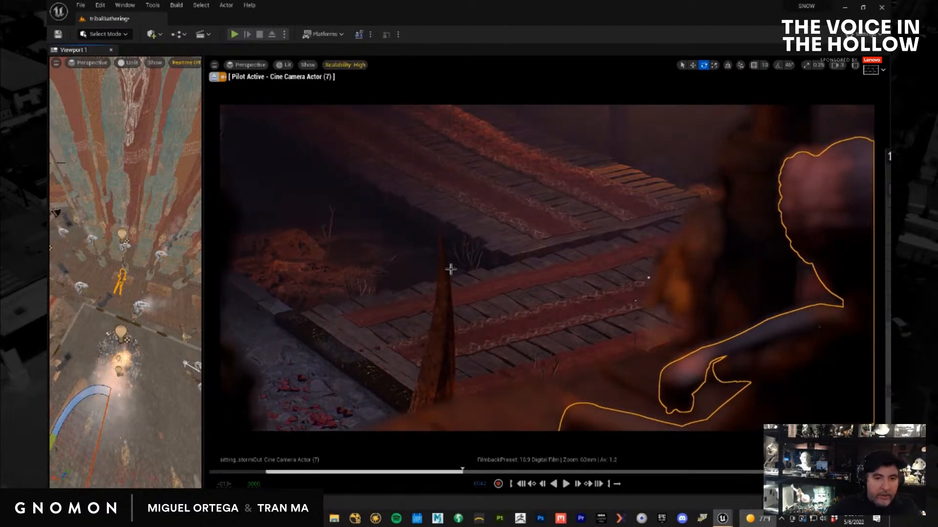
{"action": "middle_click_drag", "start_coordinate": [450, 269], "coordinate": [454, 271]}
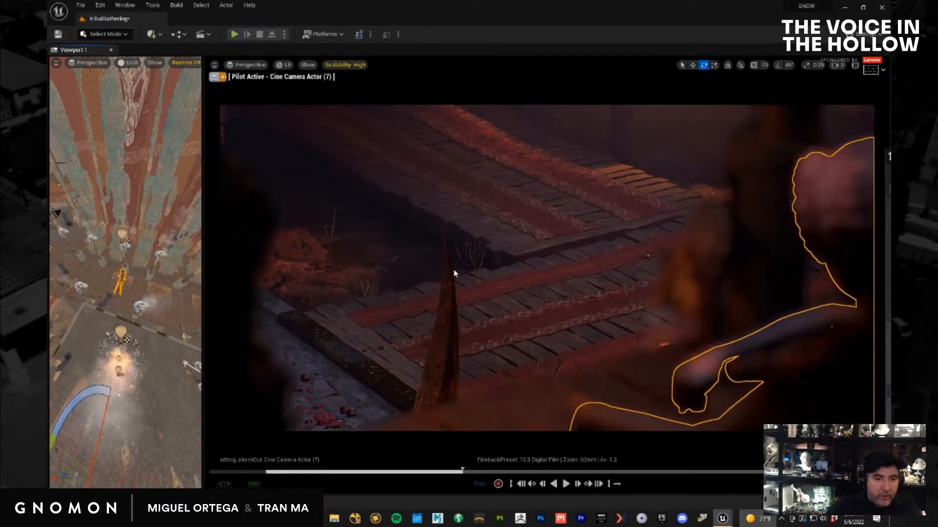
Select the platform, birch log, ram skull and rope props beside the character and add them to the sitting_stormOut sequence
{"action": "left_click", "coordinate": [660, 156]}
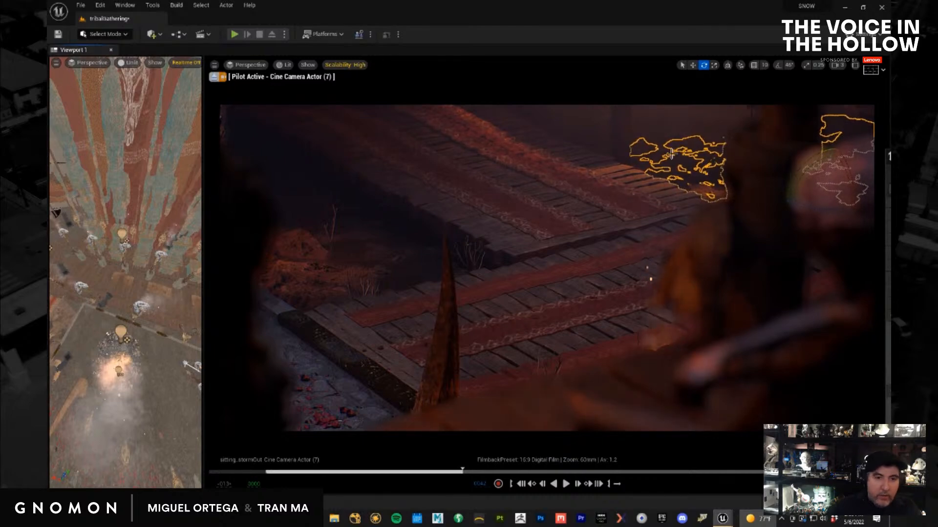
{"action": "key", "text": "g"}
{"action": "key", "text": "g"}
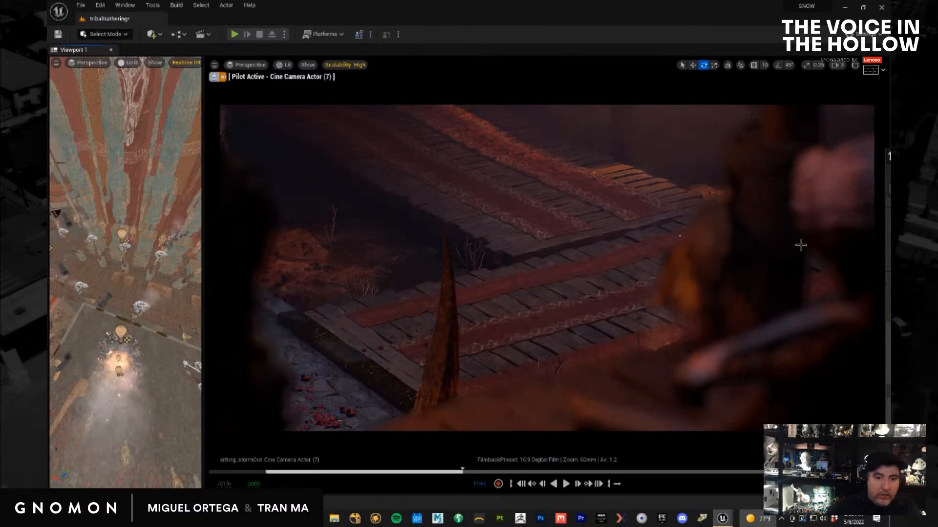
{"action": "left_click", "coordinate": [775, 184]}
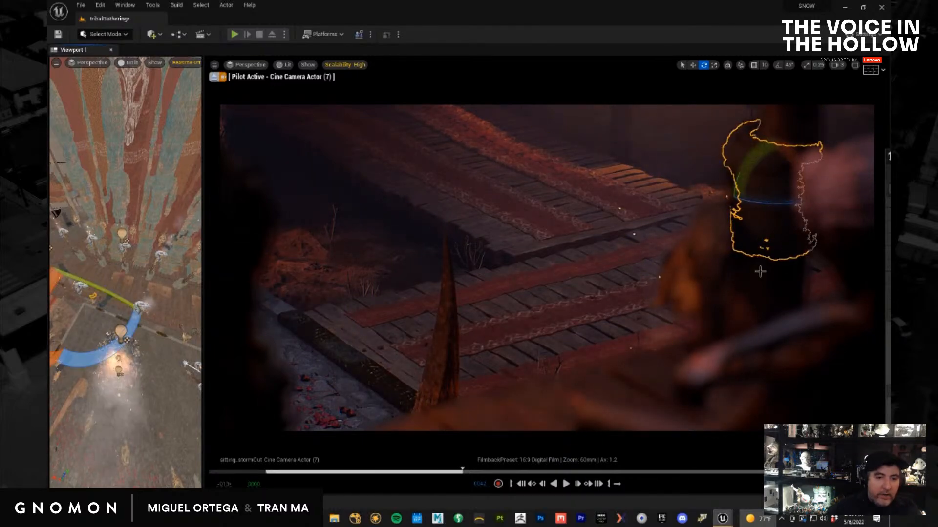
{"action": "left_click", "coordinate": [760, 291]}
{"action": "left_click", "coordinate": [722, 280]}
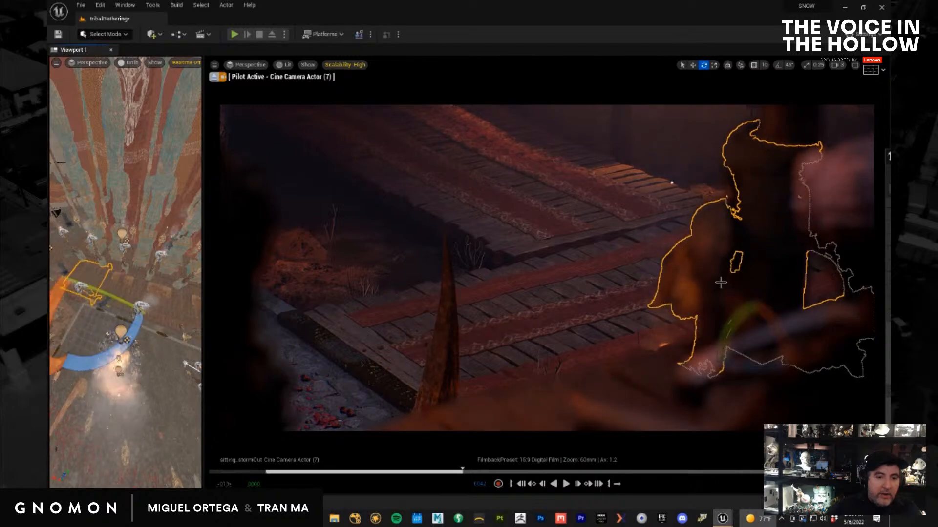
{"action": "left_click", "coordinate": [739, 271]}
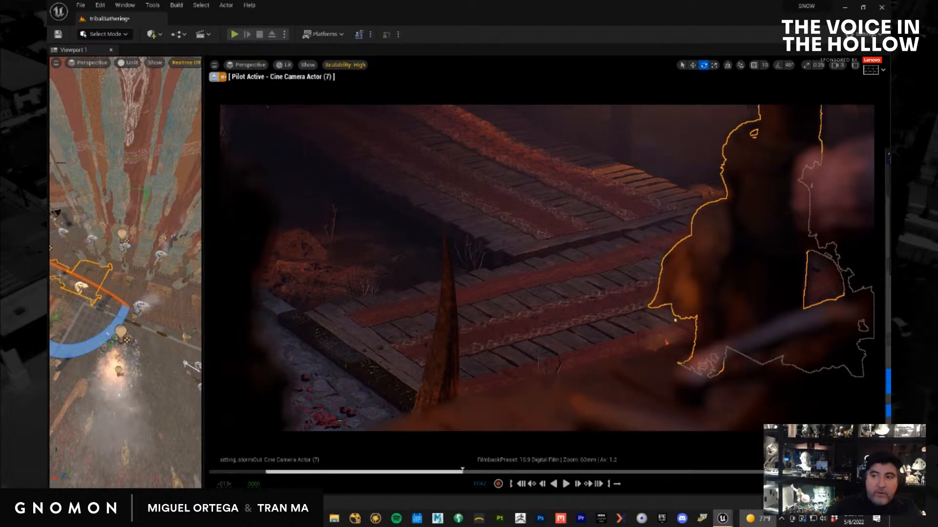
{"action": "left_click_drag", "start_coordinate": [890, 160], "coordinate": [594, 117]}
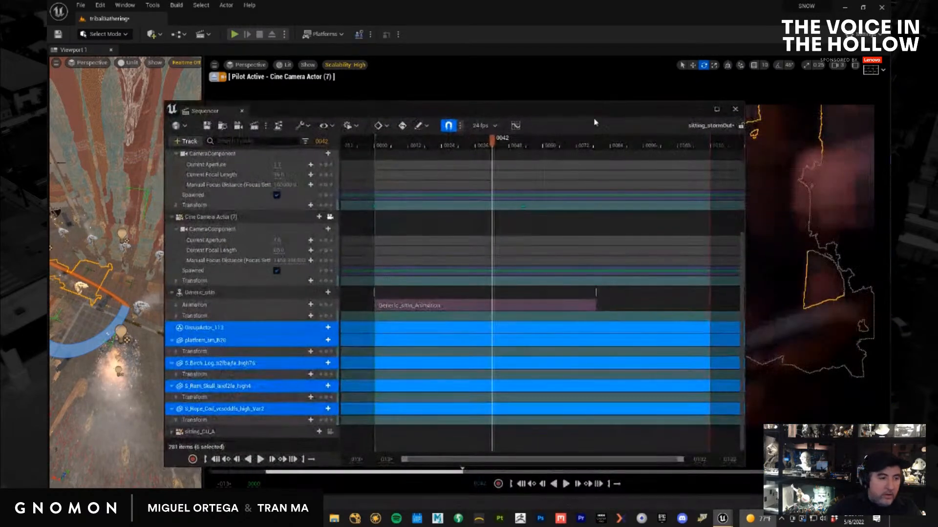
Add visibility tracks to the selected group, platform, birch log, ram skull and rope, and switch off visibility for each
{"action": "left_click", "coordinate": [322, 328]}
{"action": "left_click", "coordinate": [351, 439]}
{"action": "left_click", "coordinate": [276, 351]}
{"action": "left_click", "coordinate": [276, 384]}
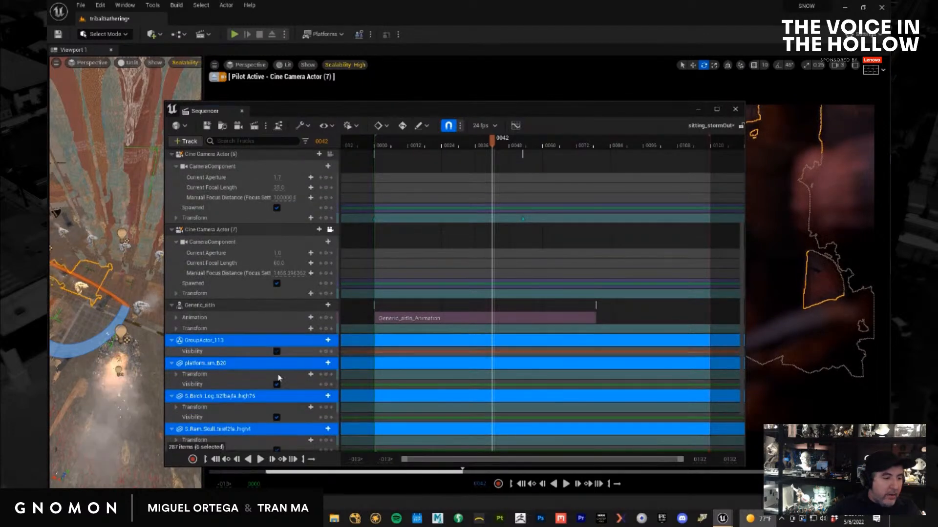
{"action": "left_click", "coordinate": [276, 418]}
{"action": "scroll", "coordinate": [279, 415], "scroll_direction": "down", "scroll_amount": 3}
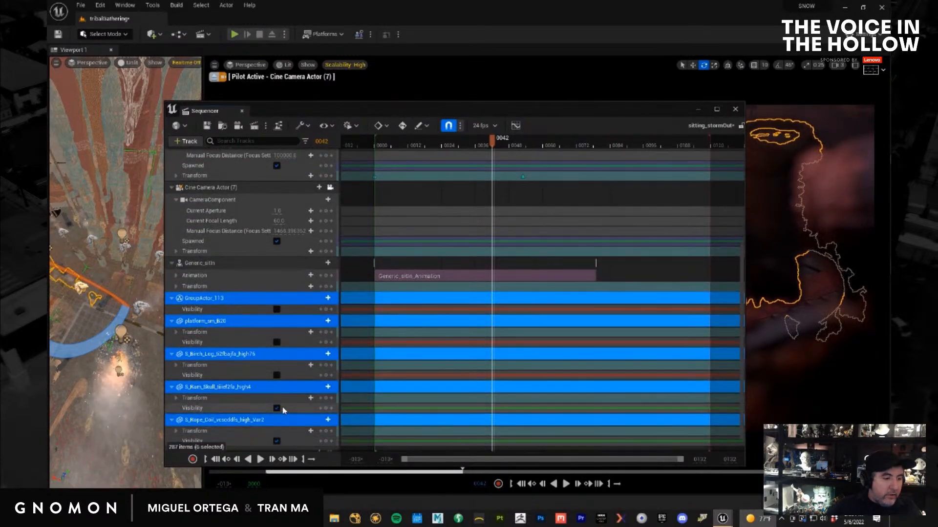
{"action": "left_click", "coordinate": [276, 408]}
{"action": "scroll", "coordinate": [280, 412], "scroll_direction": "down", "scroll_amount": 2}
{"action": "left_click", "coordinate": [277, 420]}
{"action": "left_click_drag", "start_coordinate": [440, 115], "coordinate": [937, 166]}
Reframe the camera so the horn and plank walkway sit beside the blurred seated character, checking the composition without editor overlays
{"action": "left_click", "coordinate": [741, 197]}
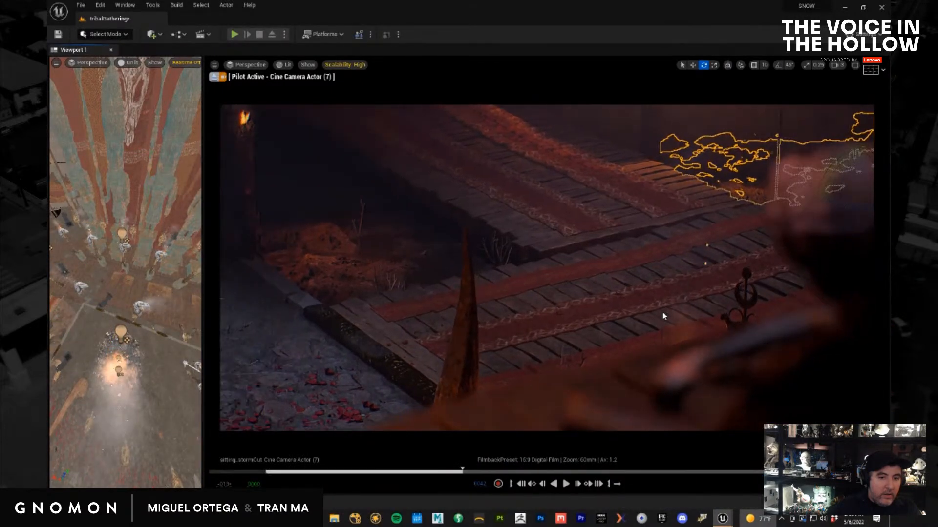
{"action": "middle_click_drag", "start_coordinate": [689, 317], "coordinate": [675, 317]}
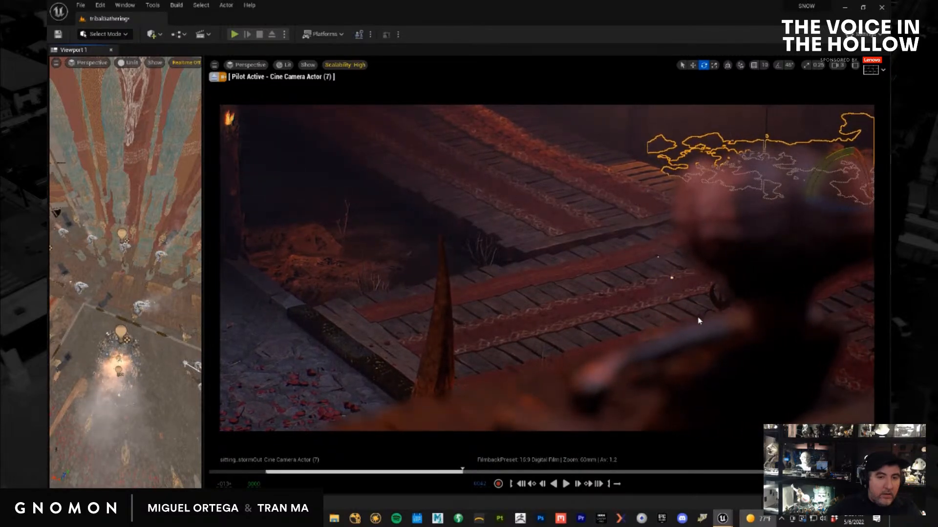
{"action": "left_click", "coordinate": [638, 130]}
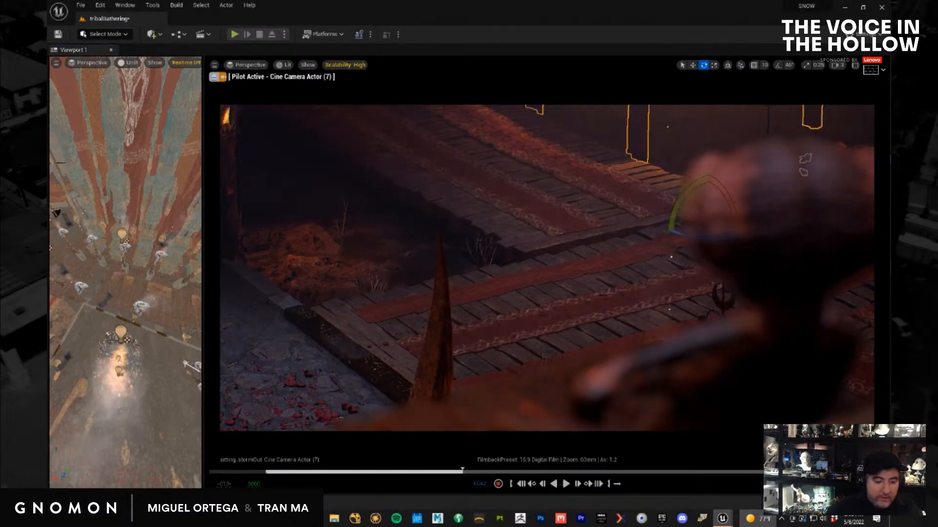
{"action": "scroll", "coordinate": [626, 299], "scroll_direction": "up", "scroll_amount": 2}
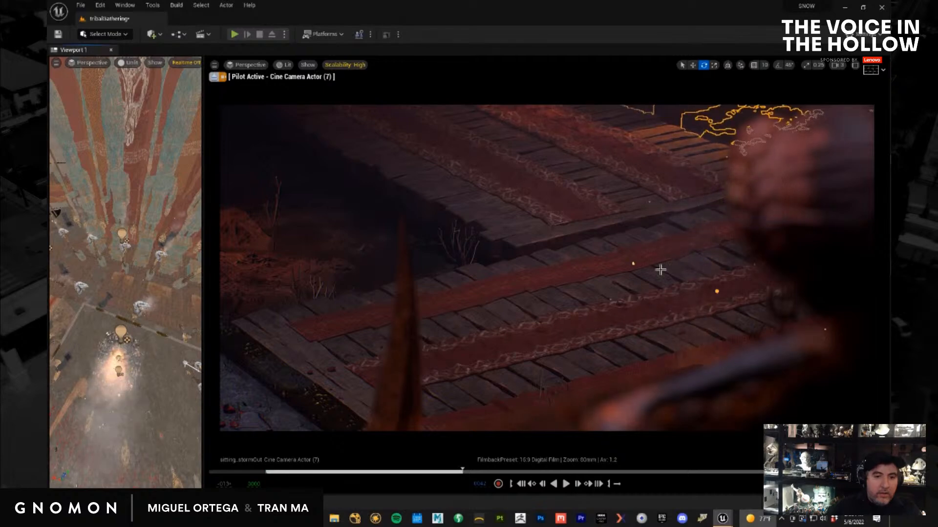
{"action": "key", "text": "g"}
{"action": "key", "text": "g"}
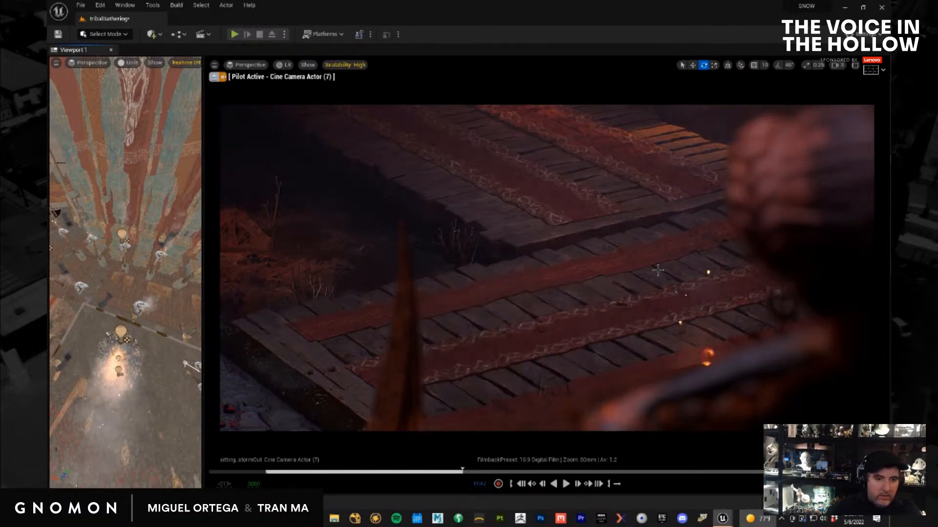
{"action": "left_click_drag", "start_coordinate": [654, 309], "coordinate": [529, 288], "text": "alt"}
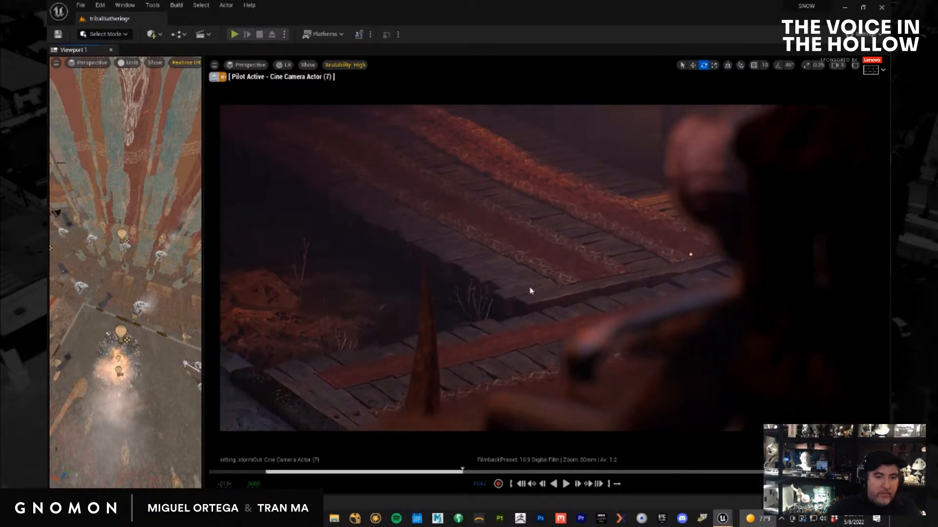
{"action": "left_click_drag", "start_coordinate": [644, 306], "coordinate": [646, 305], "text": "alt"}
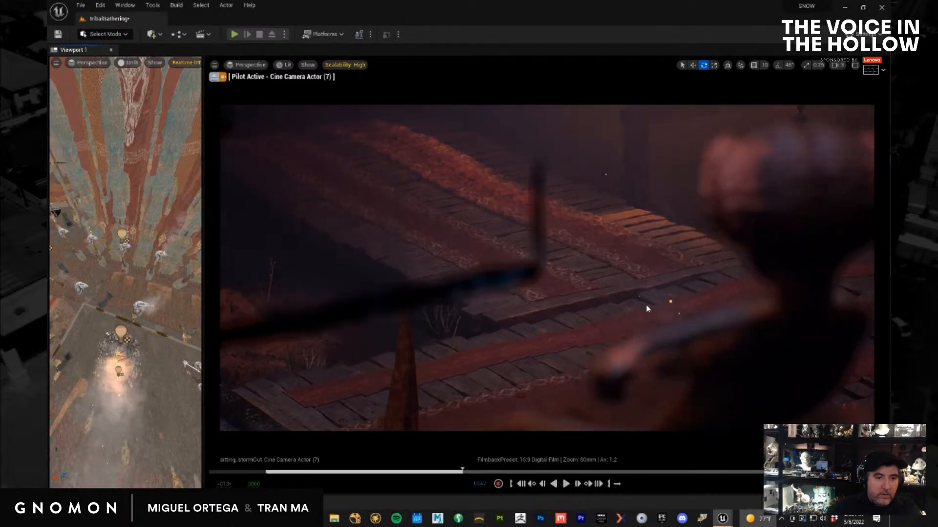
Select the dark L-shaped prop blocking the walkway and add a visibility track to its group in the sitting_stormOut sequence
{"action": "left_click", "coordinate": [503, 284]}
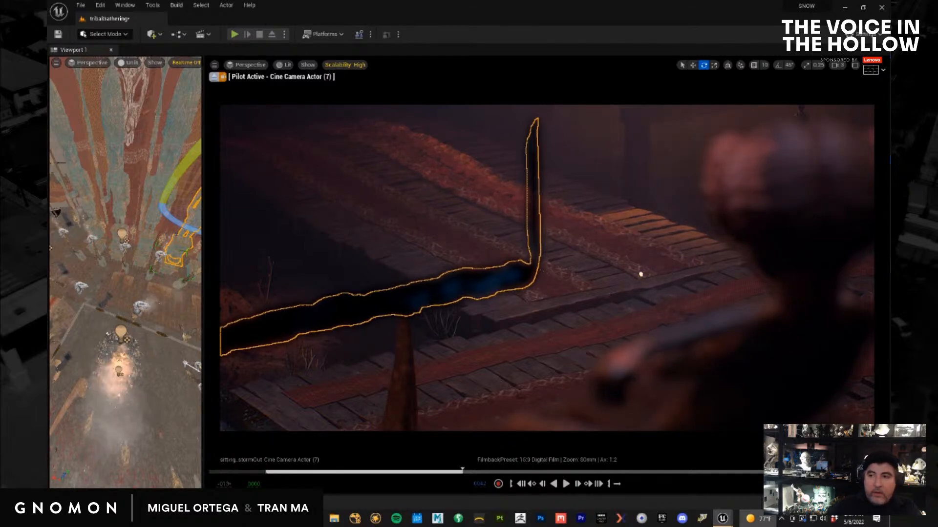
{"action": "left_click_drag", "start_coordinate": [549, 526], "coordinate": [570, 134]}
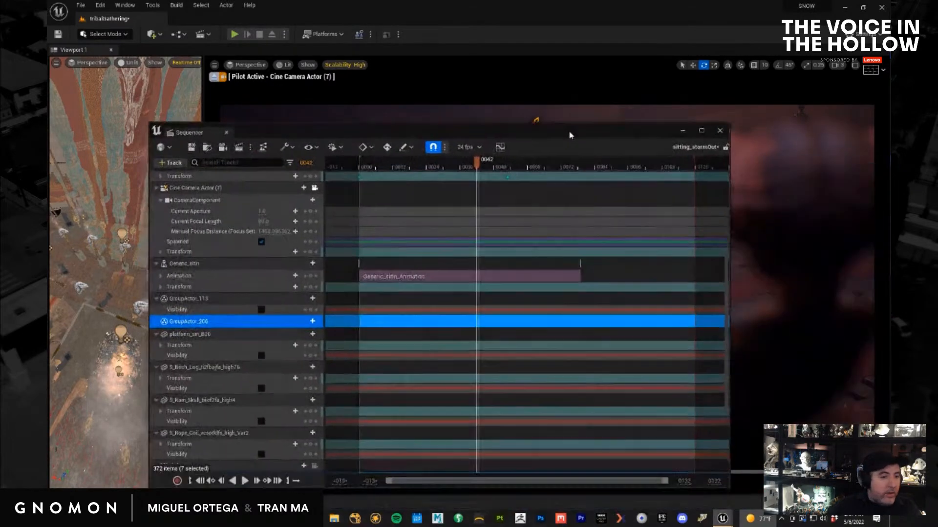
{"action": "left_click", "coordinate": [307, 321]}
{"action": "left_click", "coordinate": [327, 431]}
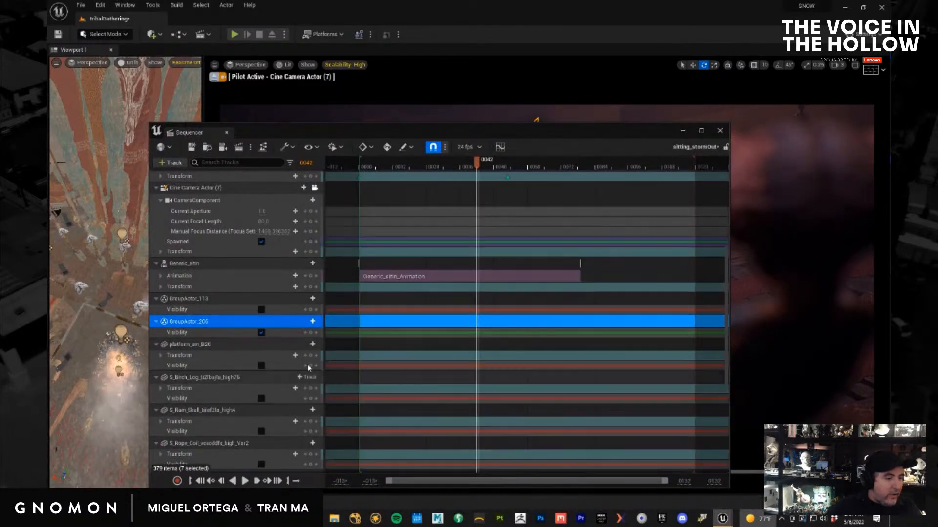
{"action": "left_click", "coordinate": [682, 130]}
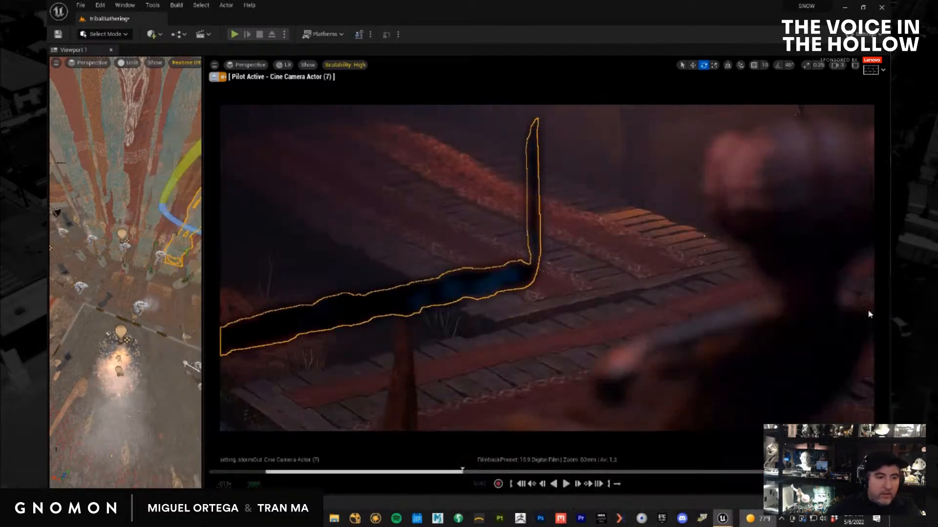
Reselect the dark L-shaped prop crossing the foreground and hide it in the viewport
{"action": "left_click", "coordinate": [648, 278]}
{"action": "left_click", "coordinate": [505, 279]}
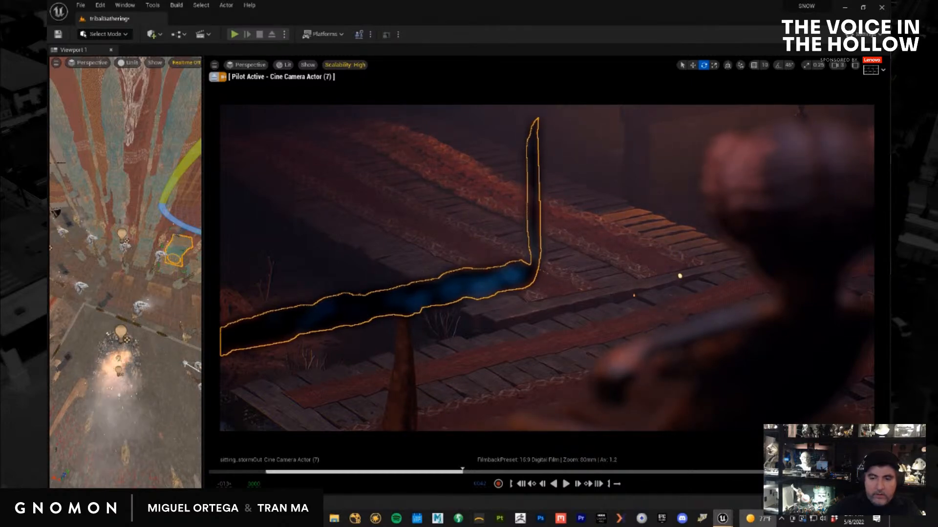
{"action": "key", "text": "h"}
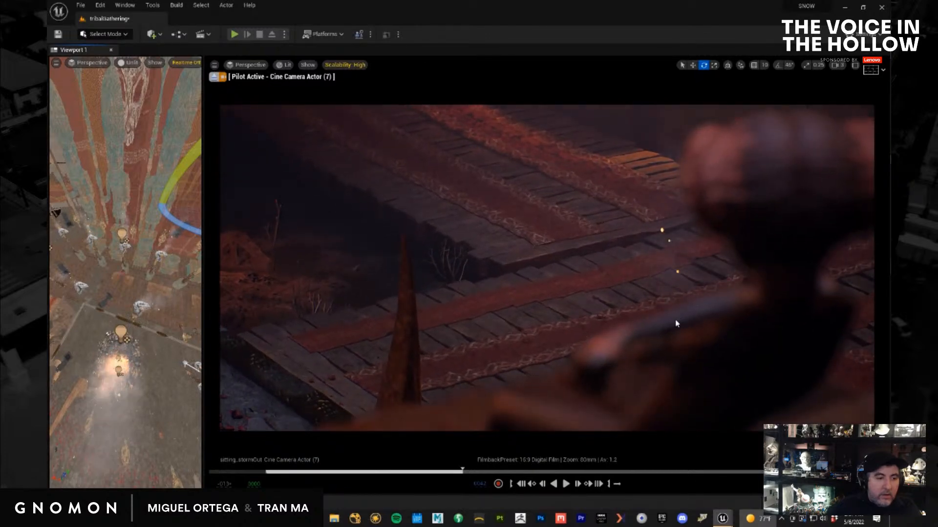
Reframe the piloted cine camera past the blurred foreground figure at an earlier frame, with the zoom set to 100 mm
{"action": "left_click", "coordinate": [679, 324]}
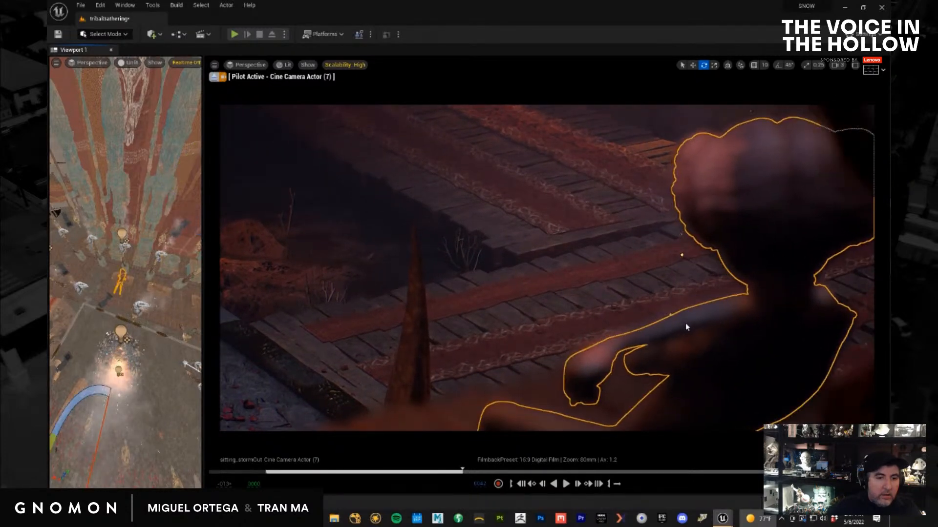
{"action": "key", "text": "g"}
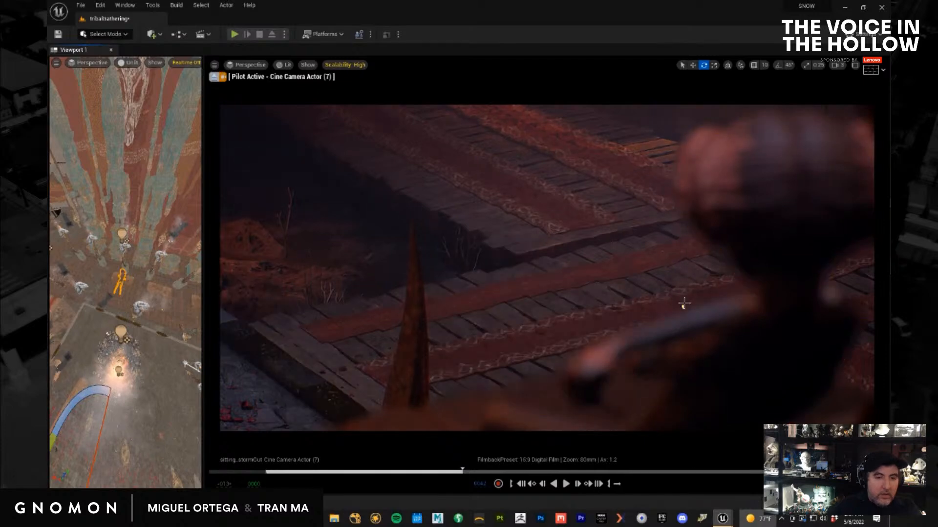
{"action": "mouse_move", "coordinate": [687, 307]}
{"action": "left_mouse_down", "text": "alt"}
{"action": "mouse_move", "coordinate": [705, 313]}
{"action": "mouse_move", "coordinate": [686, 304]}
{"action": "left_mouse_up", "text": "alt"}
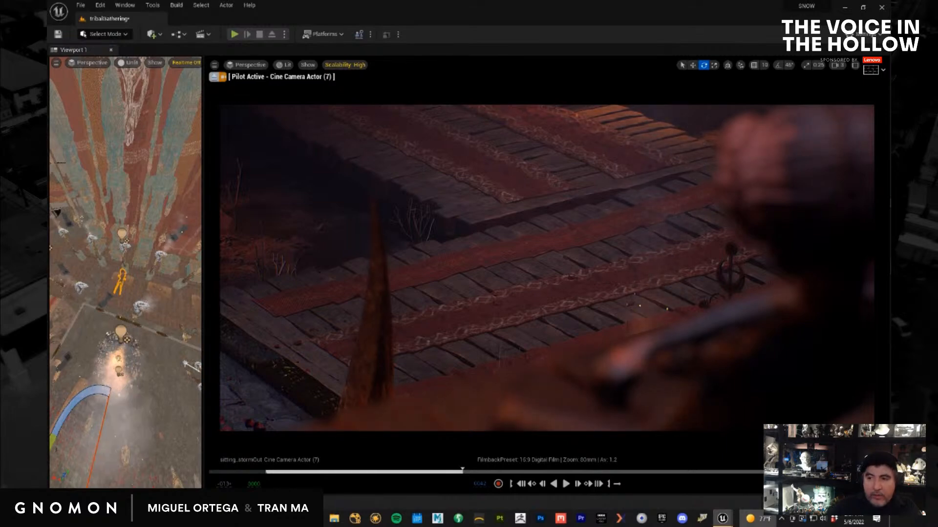
{"action": "left_click_drag", "start_coordinate": [463, 471], "coordinate": [405, 471]}
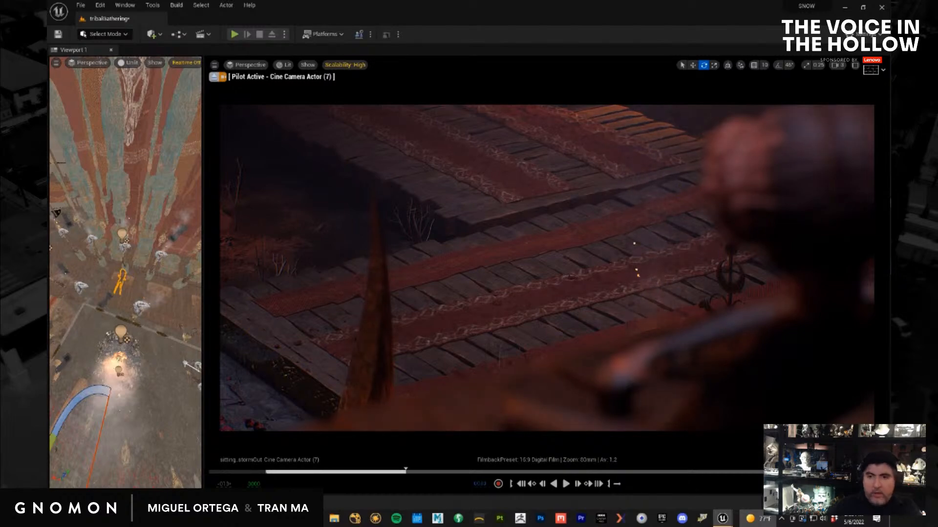
{"action": "key", "text": "Return"}
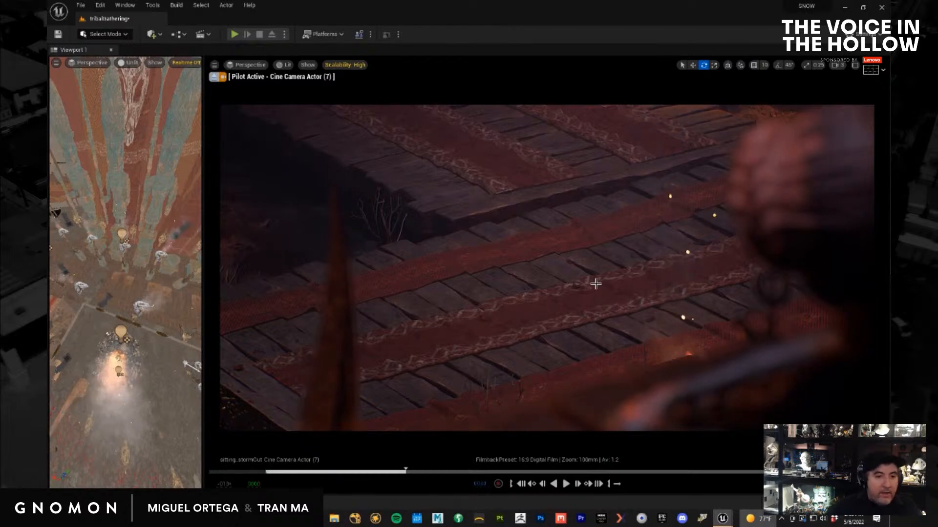
{"action": "left_click", "coordinate": [81, 5]}
{"action": "left_click", "coordinate": [213, 222]}
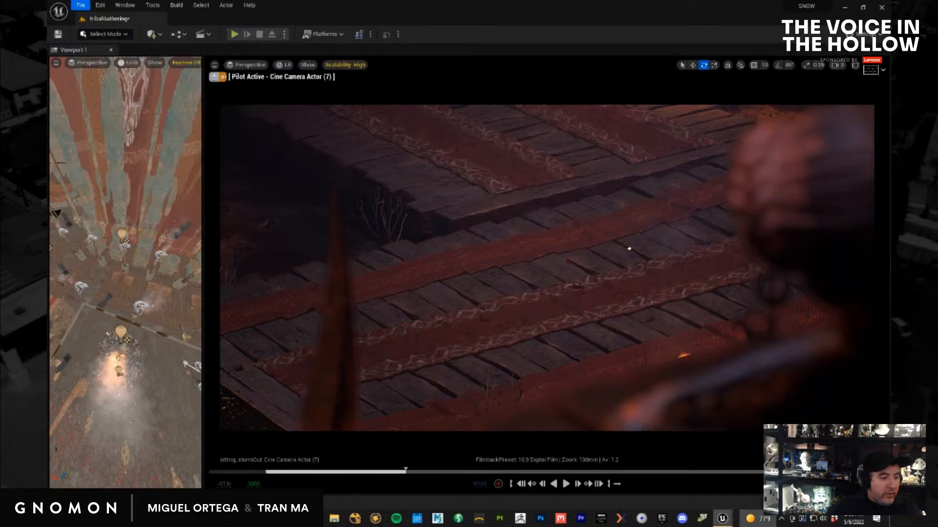
Switch to Maya, frame the rigged character closely at frame 31 and display the scene in wireframe
{"action": "mouse_move", "coordinate": [253, 519]}
{"action": "left_click", "coordinate": [292, 480]}
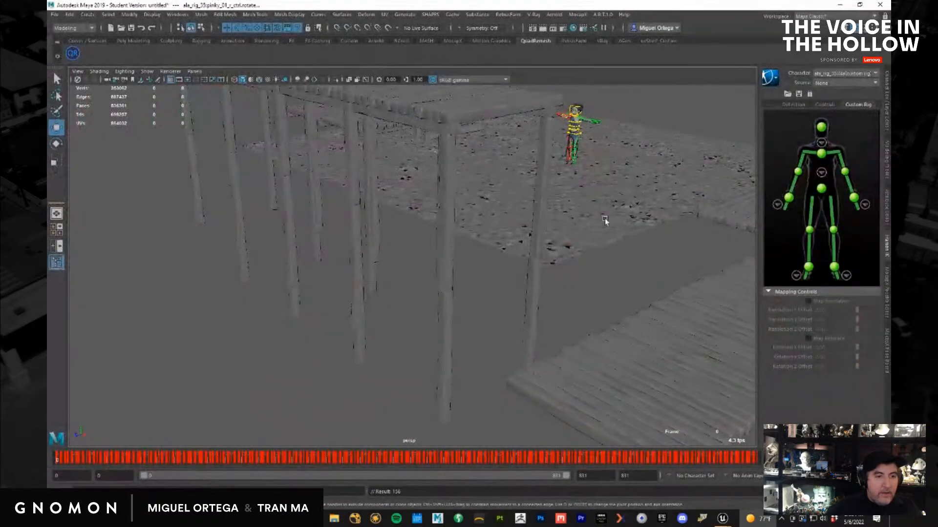
{"action": "left_click_drag", "start_coordinate": [587, 274], "coordinate": [567, 279], "text": "alt"}
{"action": "middle_click_drag", "start_coordinate": [601, 246], "coordinate": [396, 304], "text": "alt"}
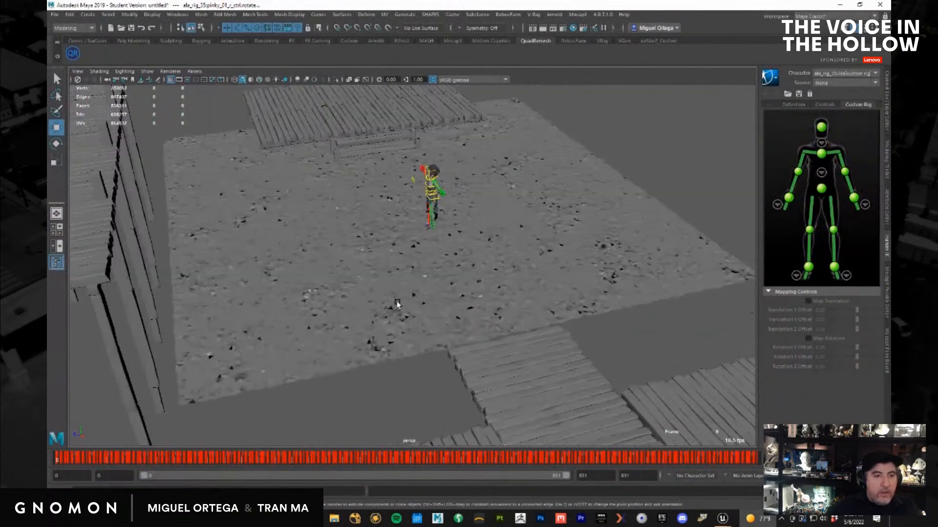
{"action": "right_click_drag", "start_coordinate": [489, 276], "coordinate": [584, 298], "text": "alt"}
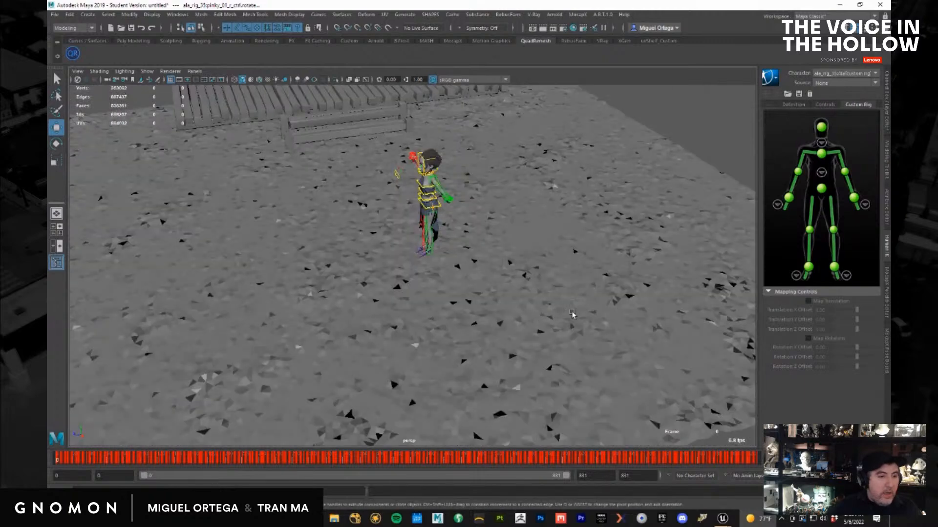
{"action": "left_click_drag", "start_coordinate": [562, 314], "coordinate": [474, 384], "text": "alt"}
{"action": "mouse_move", "coordinate": [101, 457]}
{"action": "left_mouse_down"}
{"action": "mouse_move", "coordinate": [363, 459]}
{"action": "mouse_move", "coordinate": [84, 462]}
{"action": "left_mouse_up"}
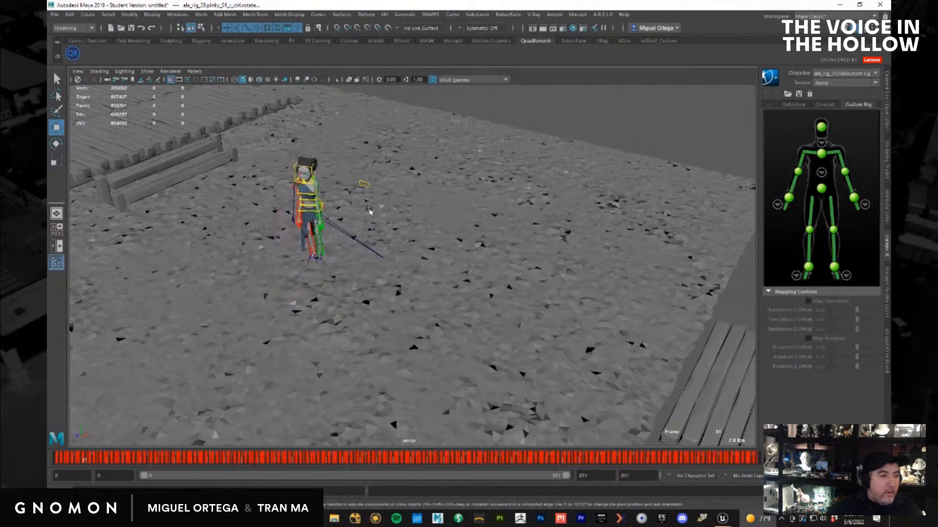
{"action": "scroll", "coordinate": [391, 274], "scroll_direction": "up", "scroll_amount": 1}
{"action": "key", "text": "4"}
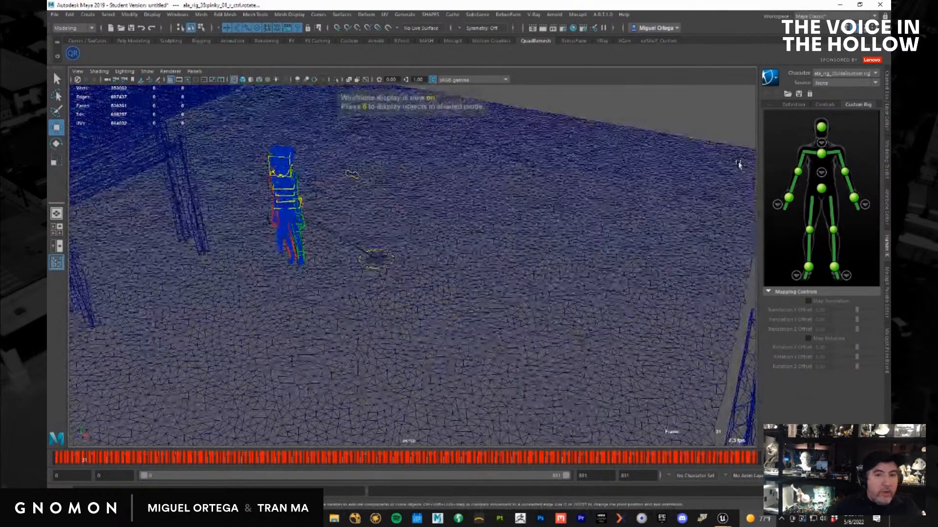
Unload the New Session-022.ma mocap reference in the Reference Editor and close the editor
{"action": "left_click", "coordinate": [887, 101]}
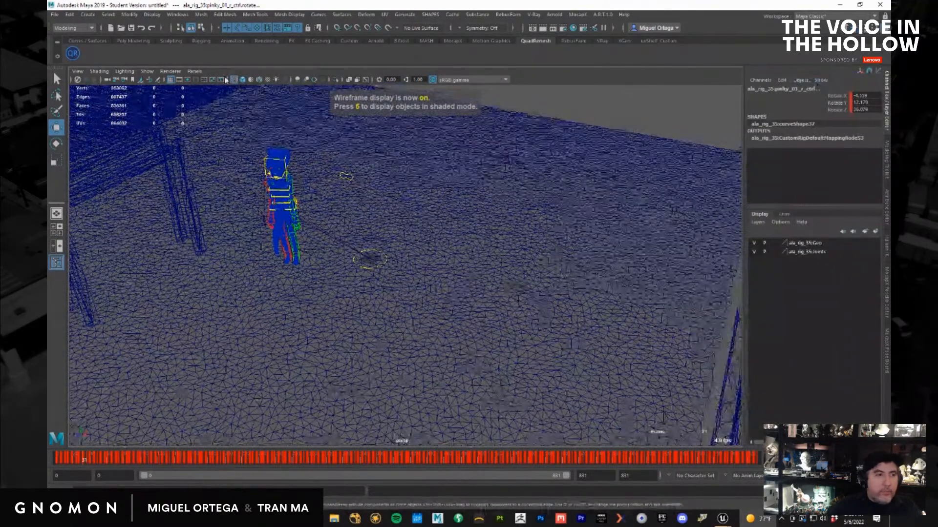
{"action": "left_click", "coordinate": [56, 15]}
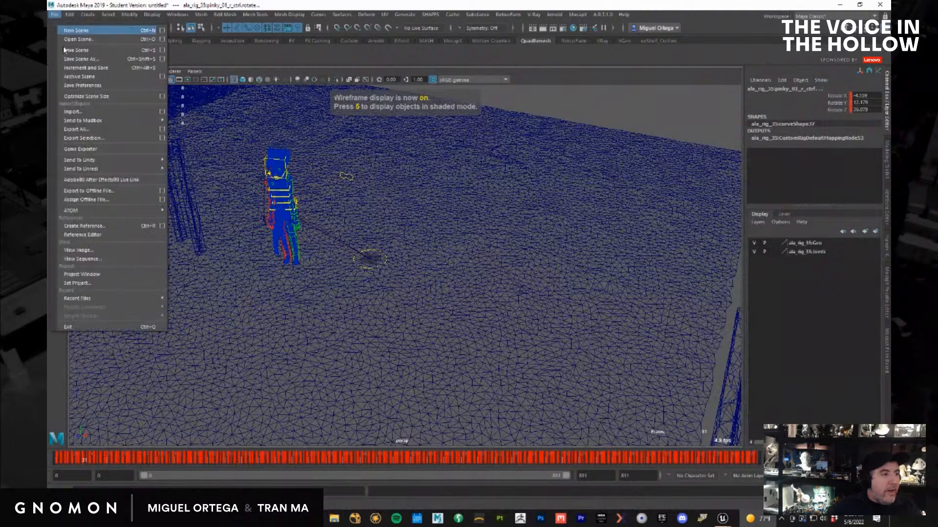
{"action": "left_click", "coordinate": [102, 235]}
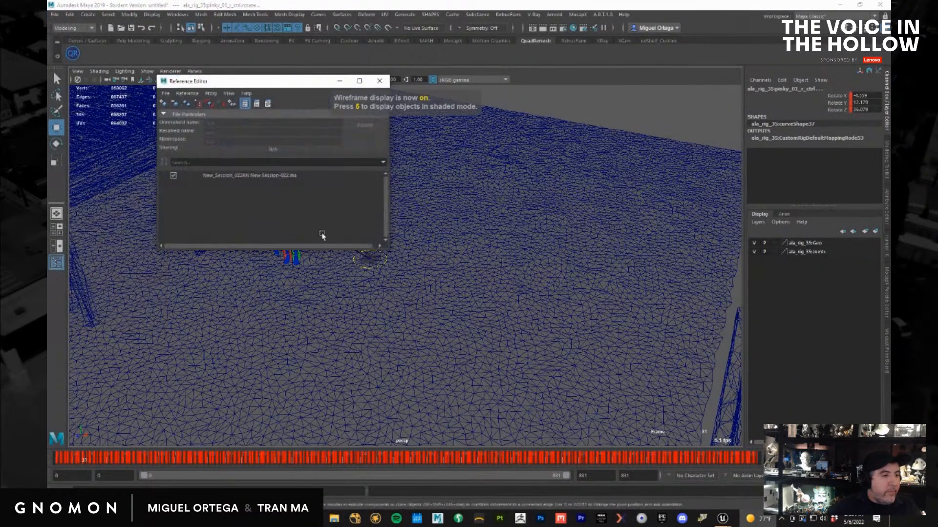
{"action": "left_click", "coordinate": [173, 175]}
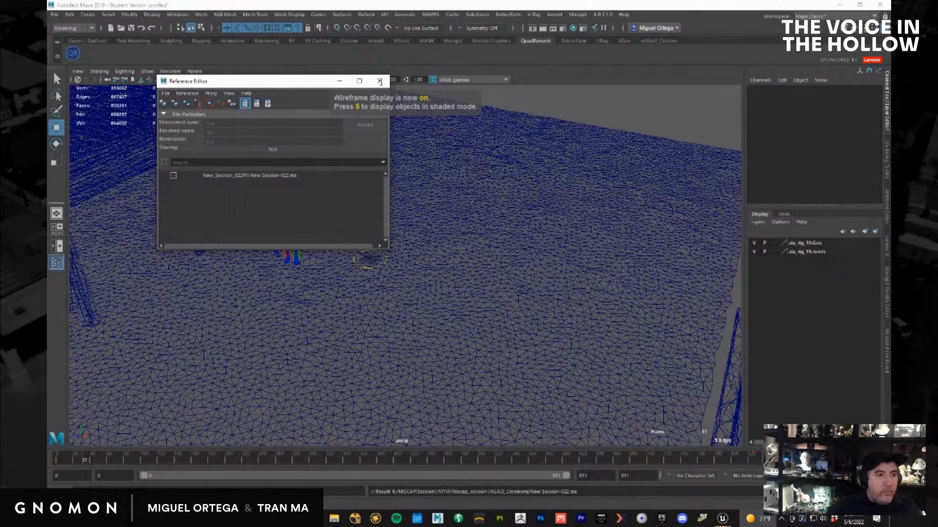
{"action": "left_click", "coordinate": [379, 81]}
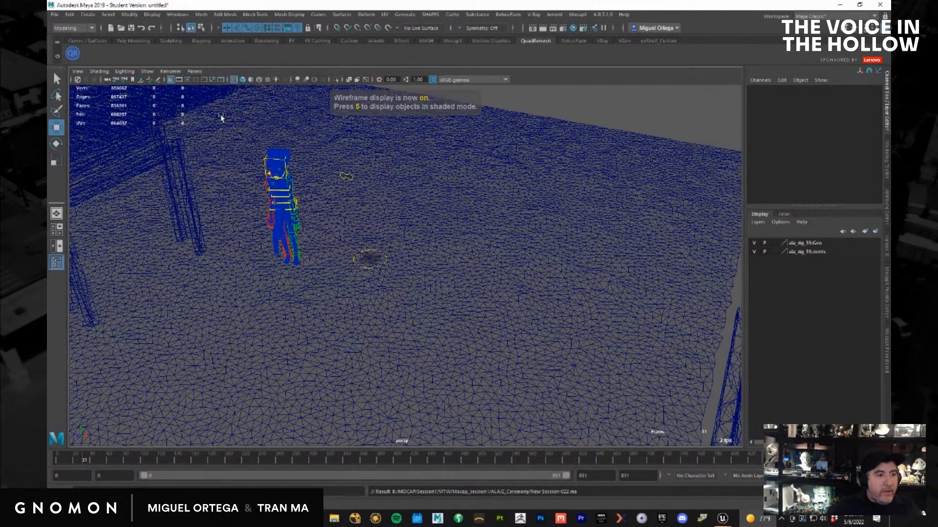
Start saving the scene under a new name and browse to the K:\SHOTS\2_CEREMONY folder
{"action": "left_click_drag", "start_coordinate": [289, 177], "coordinate": [295, 182], "text": "alt"}
{"action": "left_click", "coordinate": [54, 15]}
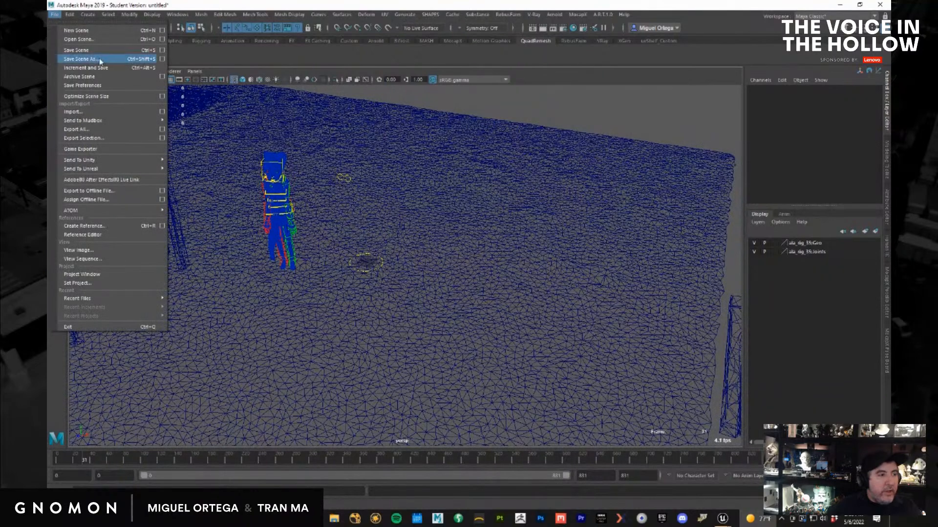
{"action": "left_click", "coordinate": [99, 58]}
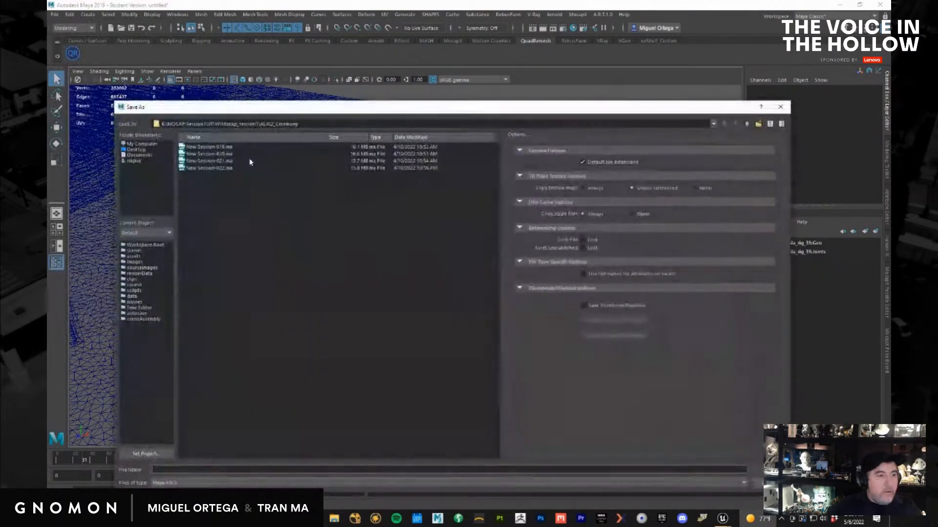
{"action": "left_click", "coordinate": [747, 125]}
{"action": "double_click", "coordinate": [209, 155]}
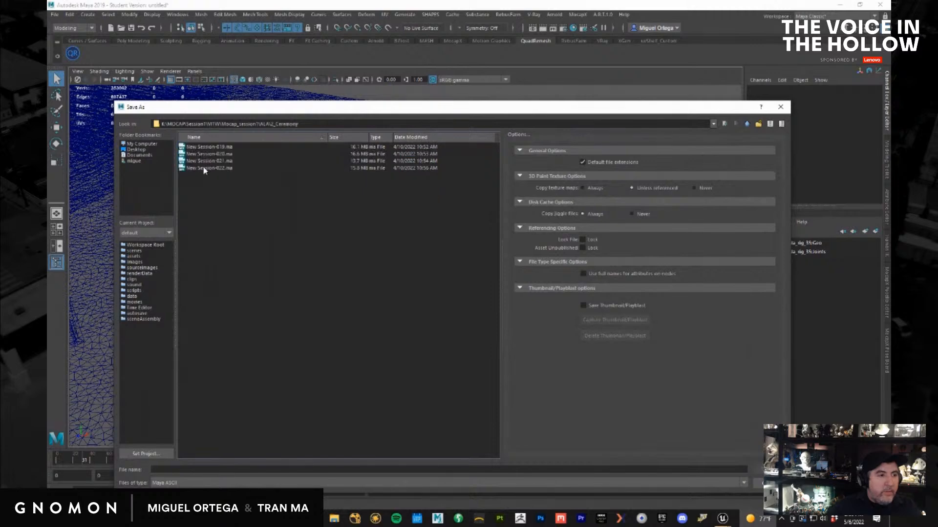
{"action": "left_click", "coordinate": [746, 124]}
{"action": "left_click", "coordinate": [746, 124]}
{"action": "left_click", "coordinate": [746, 124]}
{"action": "left_click", "coordinate": [746, 124]}
{"action": "left_click", "coordinate": [746, 124]}
{"action": "left_click", "coordinate": [746, 124]}
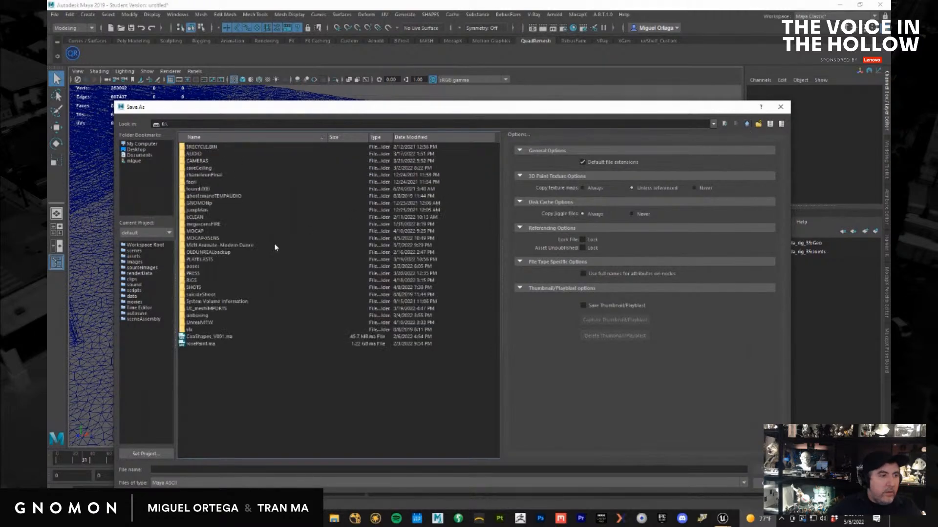
{"action": "double_click", "coordinate": [194, 288]}
{"action": "double_click", "coordinate": [205, 154]}
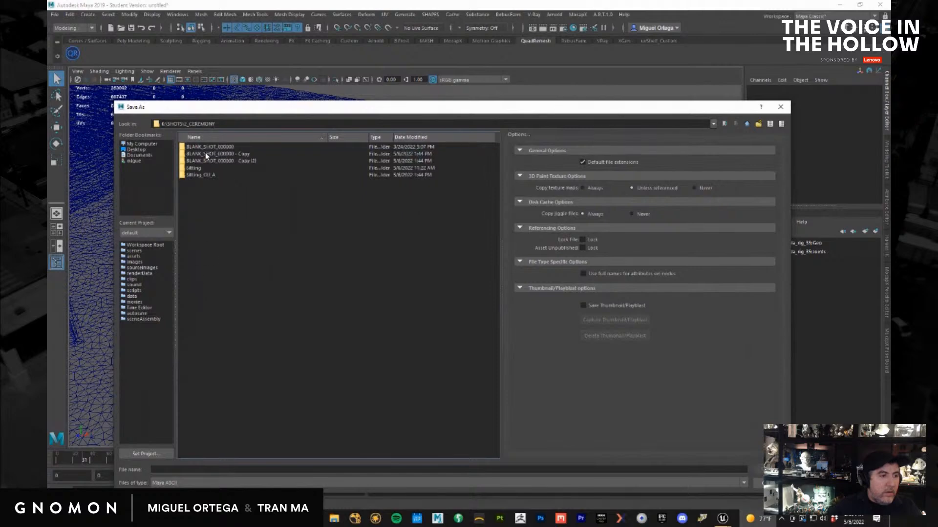
Rename the "BLANK_SHOT_000000 - Copy (2)" folder to ala_walk_A and open its Maya_Cleanup subfolder
{"action": "right_click", "coordinate": [209, 162]}
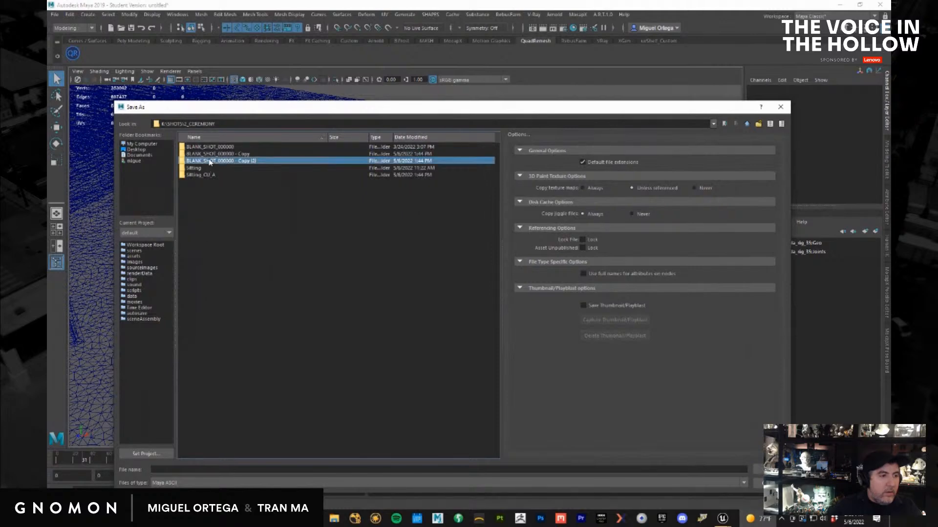
{"action": "left_click", "coordinate": [230, 163]}
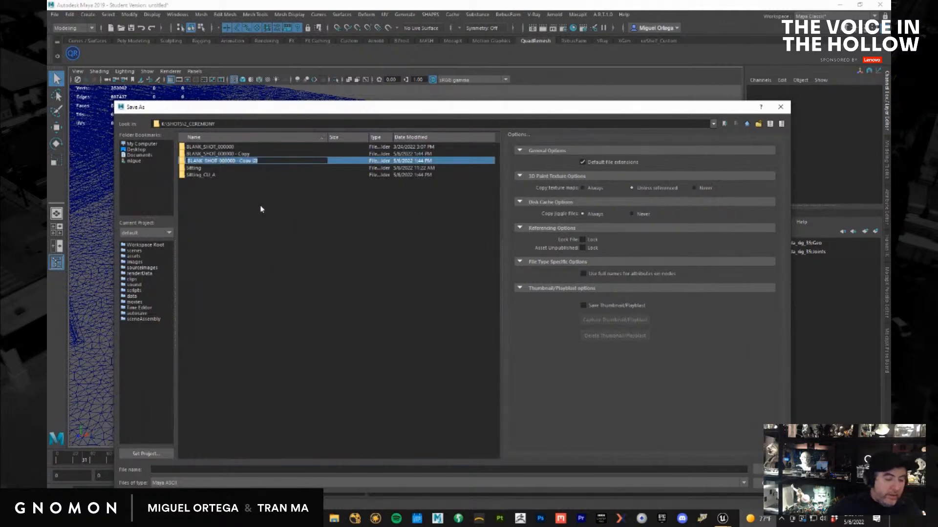
{"action": "type", "text": "4"}
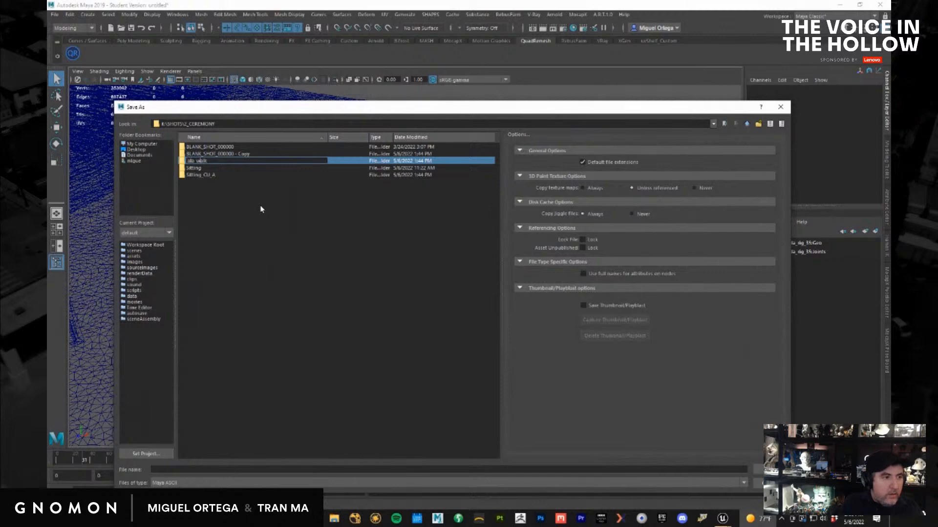
{"action": "key", "text": "Return"}
{"action": "key", "text": "Return"}
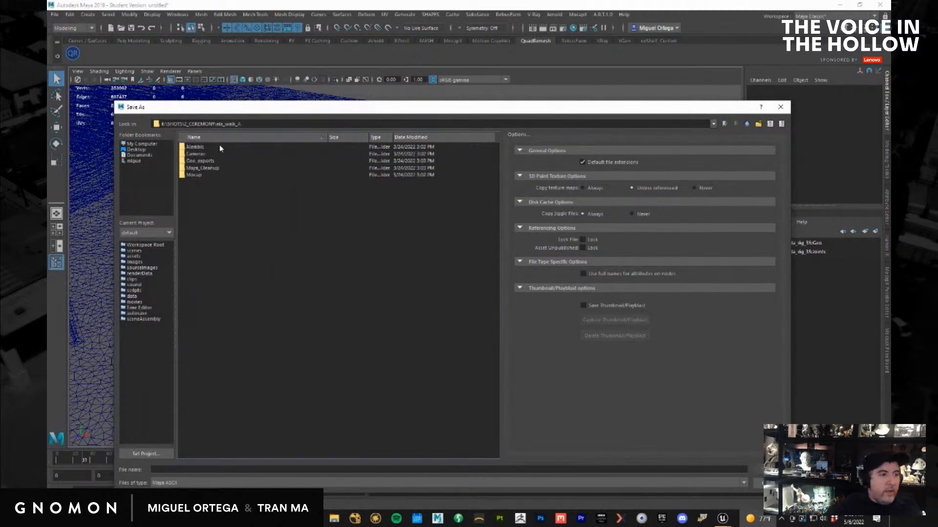
{"action": "double_click", "coordinate": [200, 169]}
Try to save the scene as ala_walk_A in Maya ASCII format in the Maya_Cleanup folder
{"action": "left_click", "coordinate": [198, 470]}
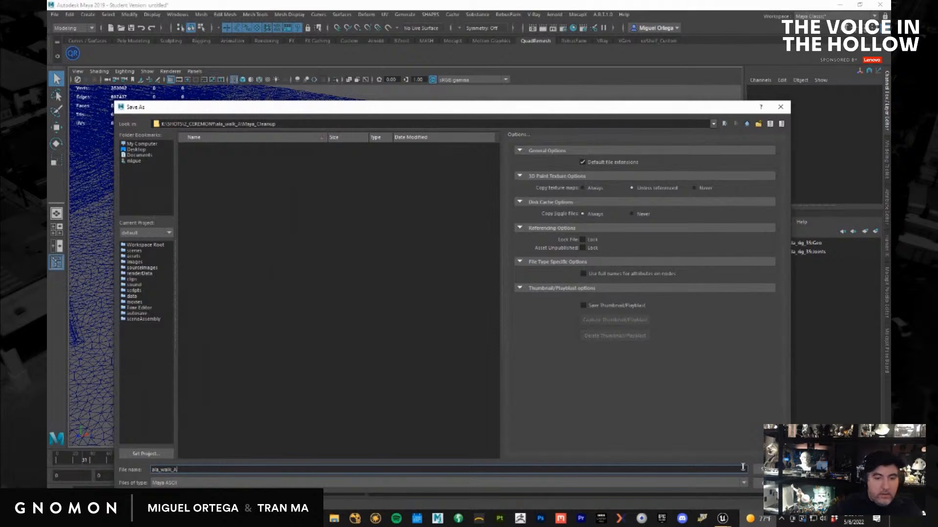
{"action": "key", "text": "Return"}
{"action": "left_click", "coordinate": [469, 266]}
Save the scene as ala+walk_A in Maya Binary format in the Maya_Cleanup folder, accepting the student version notice
{"action": "left_click", "coordinate": [56, 14]}
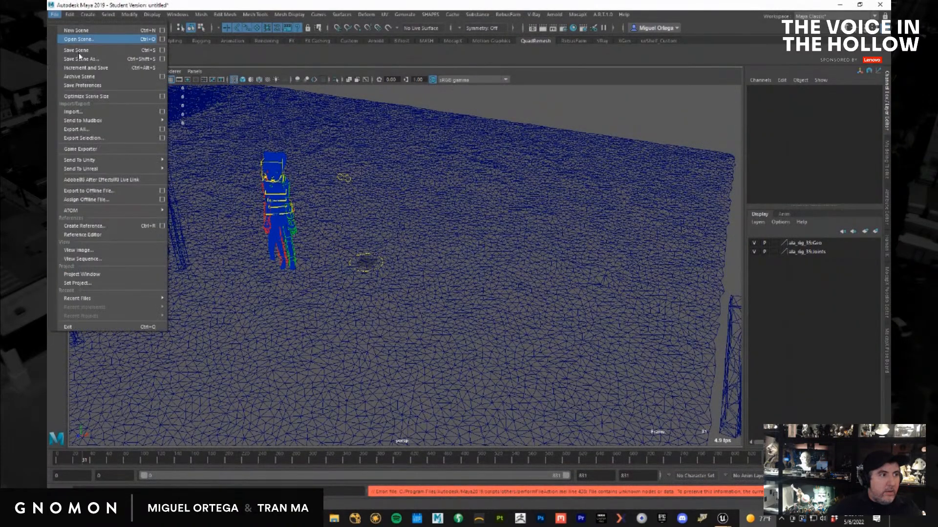
{"action": "left_click", "coordinate": [78, 57]}
{"action": "left_click", "coordinate": [234, 482]}
{"action": "left_click", "coordinate": [229, 492]}
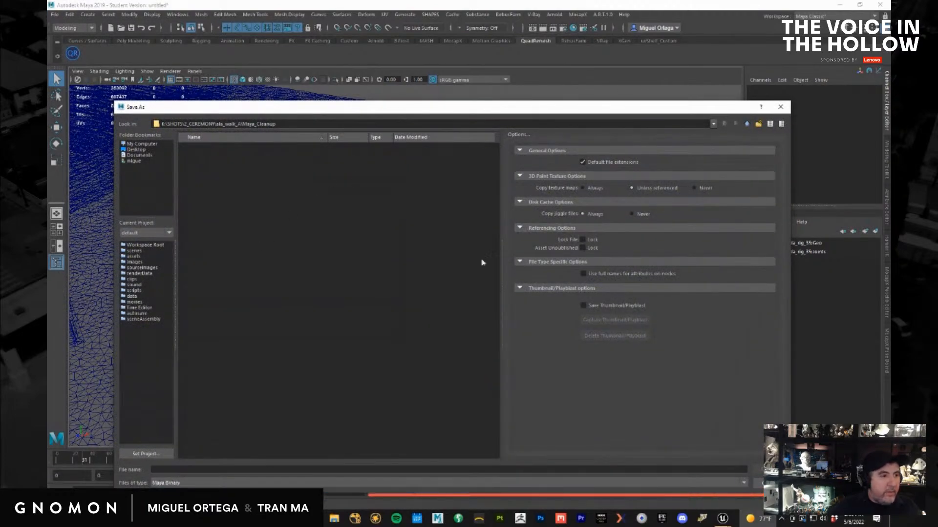
{"action": "left_click", "coordinate": [182, 470]}
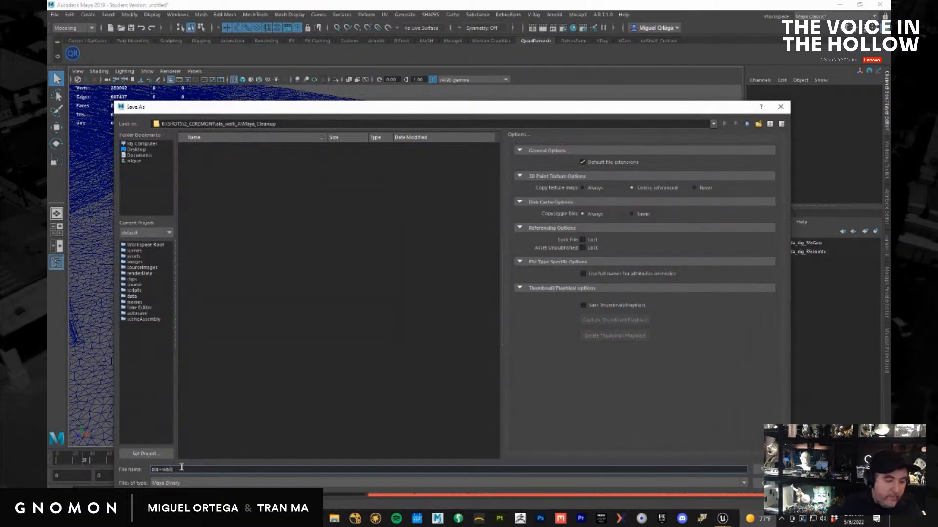
{"action": "type", "text": "ala_walk_A"}
{"action": "key", "text": "Return"}
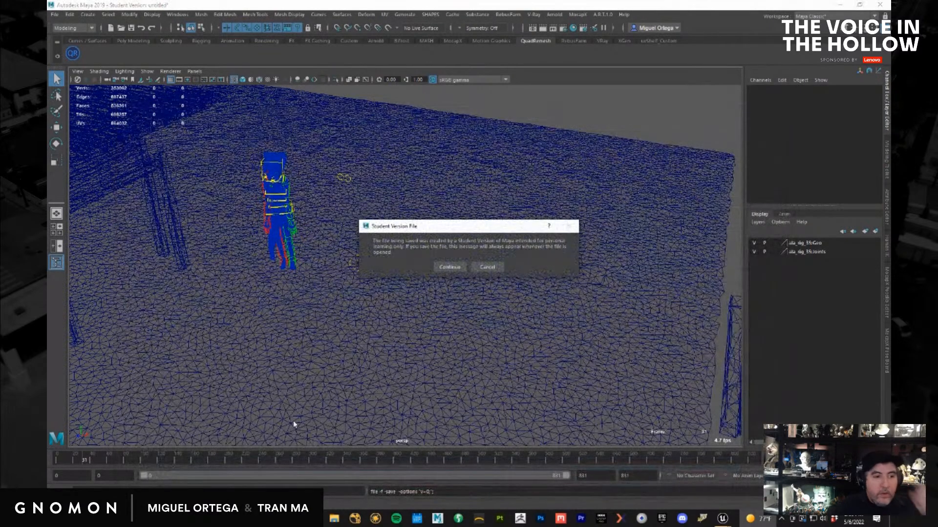
{"action": "left_click", "coordinate": [459, 265]}
{"action": "left_click", "coordinate": [459, 265]}
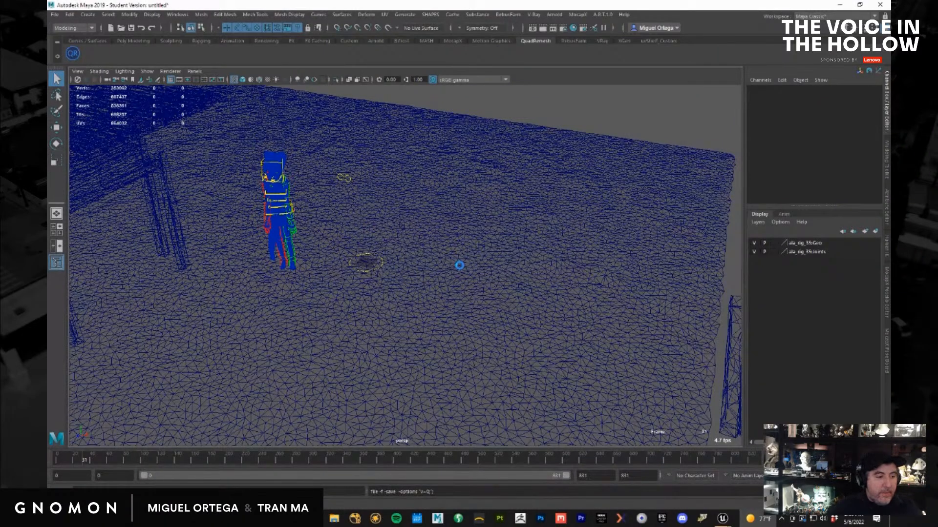
Select the rig's root control and create an animation layer from it
{"action": "key", "text": "w"}
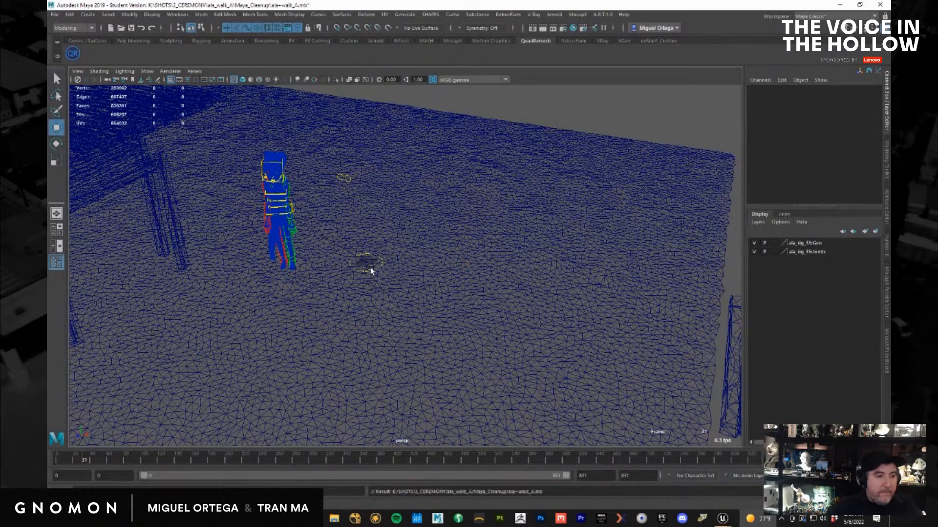
{"action": "left_click", "coordinate": [376, 269]}
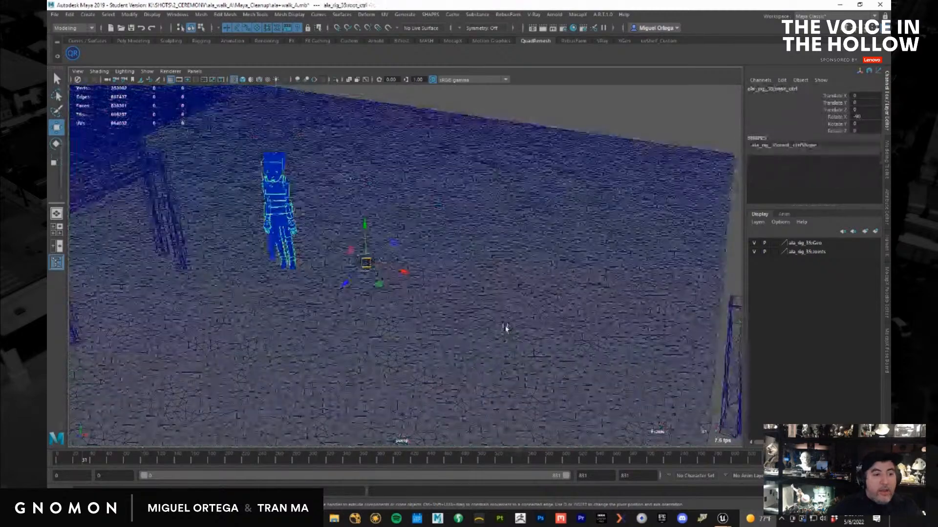
{"action": "left_click", "coordinate": [784, 215]}
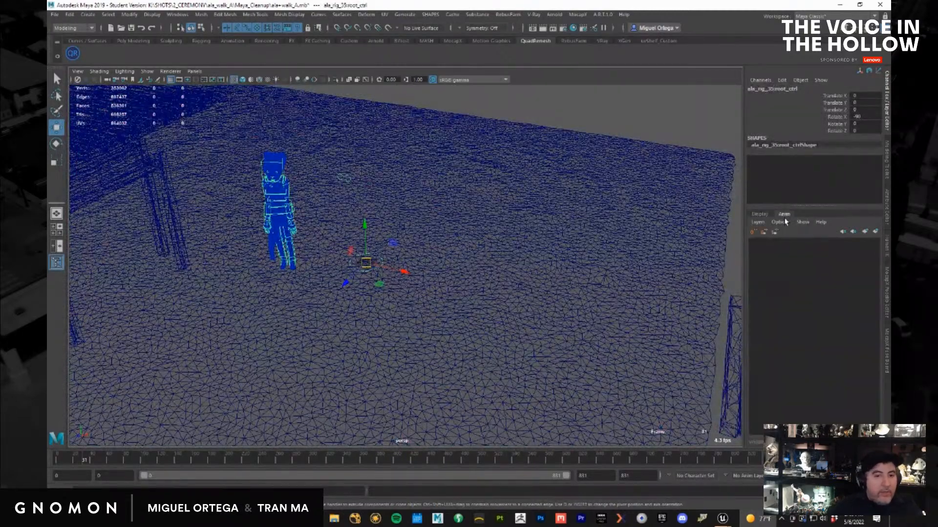
{"action": "scroll", "coordinate": [477, 335], "scroll_direction": "down", "scroll_amount": 5}
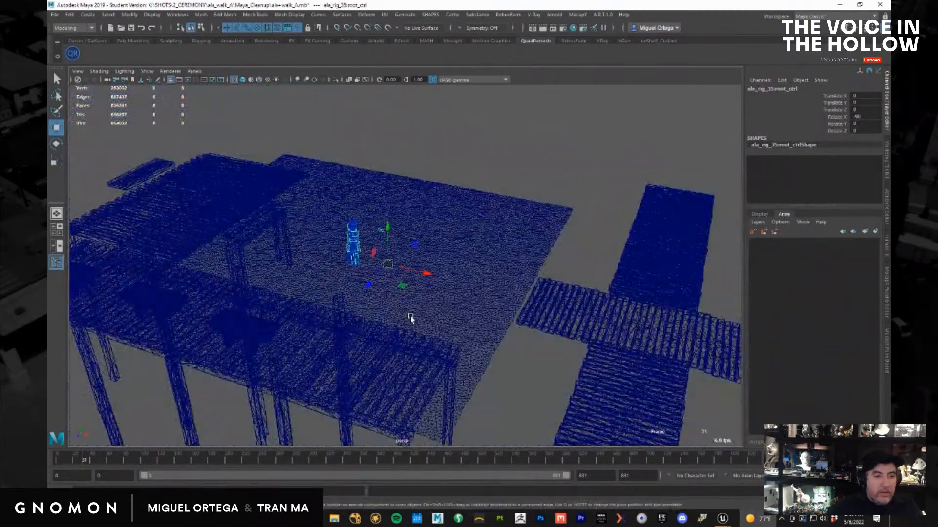
{"action": "left_click_drag", "start_coordinate": [409, 317], "coordinate": [416, 320], "text": "alt"}
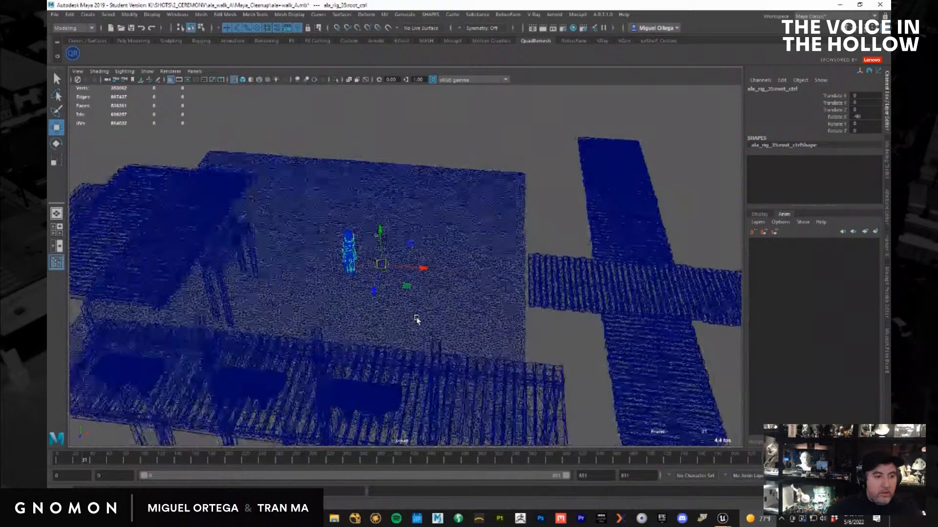
{"action": "left_click", "coordinate": [875, 232]}
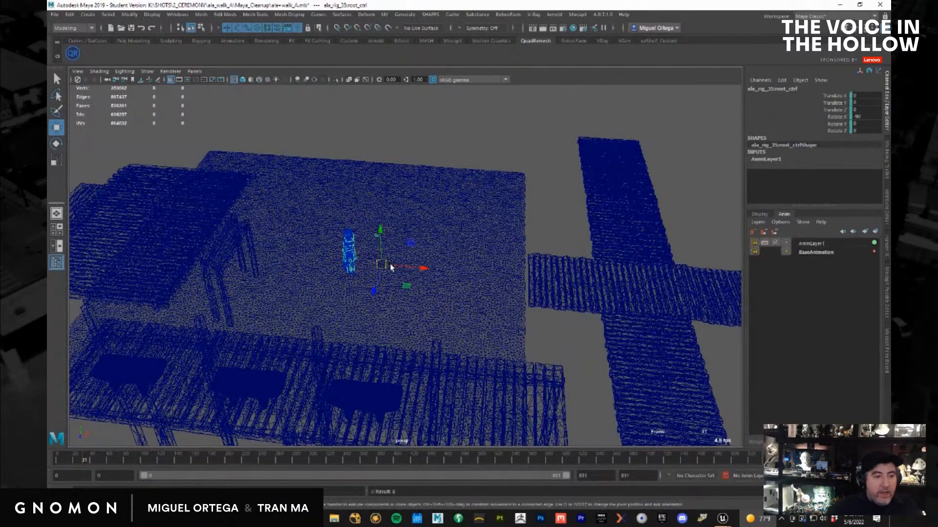
Move the root control onto the wooden walkway beside the ground, with Translate X about 653, and turn the character around its vertical axis
{"action": "mouse_move", "coordinate": [377, 283]}
{"action": "left_mouse_down", "text": "alt"}
{"action": "mouse_move", "coordinate": [488, 314]}
{"action": "mouse_move", "coordinate": [383, 295]}
{"action": "left_mouse_up", "text": "alt"}
{"action": "left_click_drag", "start_coordinate": [345, 257], "coordinate": [561, 271]}
{"action": "key", "text": "e"}
{"action": "left_click_drag", "start_coordinate": [563, 303], "coordinate": [419, 237]}
{"action": "key", "text": "w"}
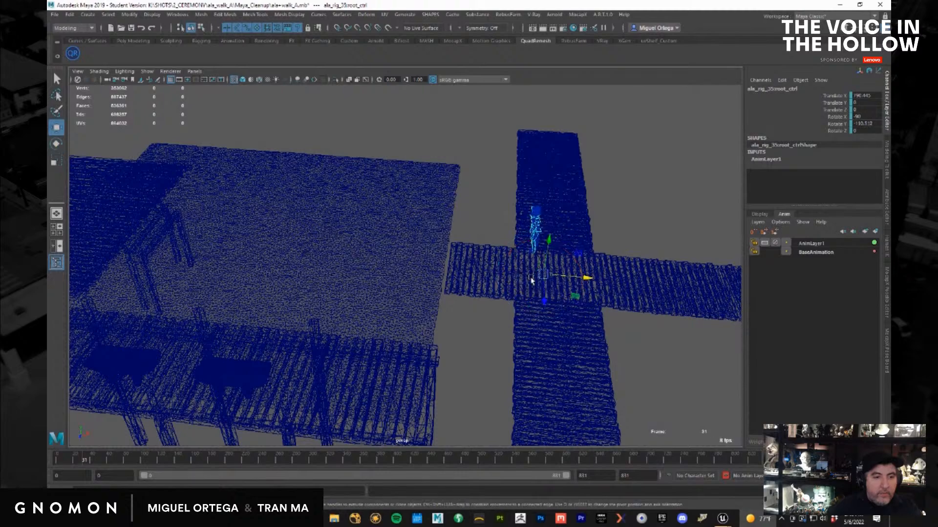
{"action": "left_click_drag", "start_coordinate": [518, 324], "coordinate": [567, 326], "text": "alt"}
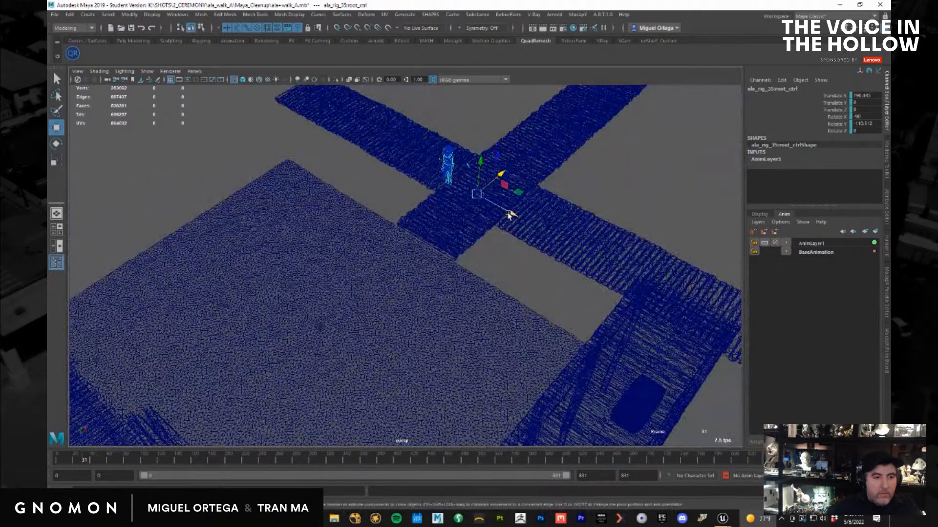
{"action": "left_click_drag", "start_coordinate": [529, 224], "coordinate": [508, 274]}
{"action": "right_click_drag", "start_coordinate": [537, 276], "coordinate": [698, 320], "text": "alt"}
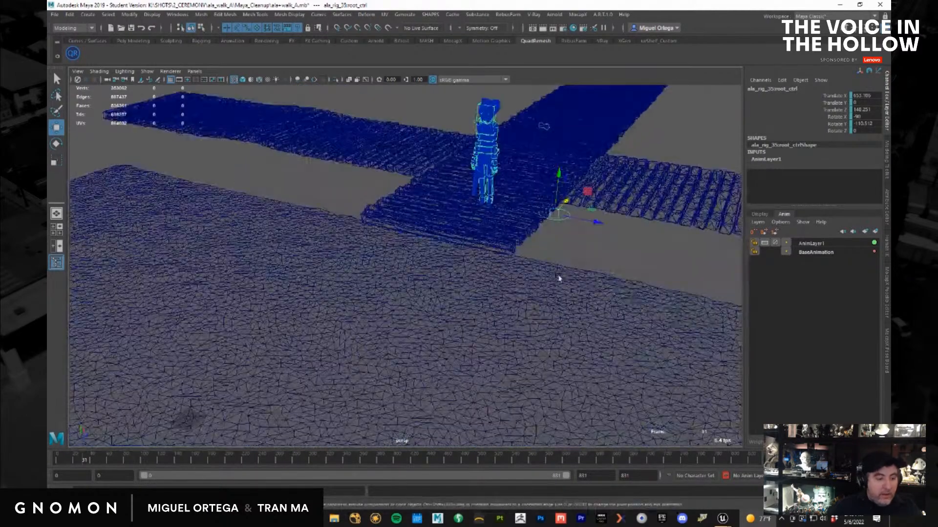
Show the scene shaded, set the root control on the planks with Translate Z about 122, and key it at frame 31
{"action": "key", "text": "f"}
{"action": "scroll", "coordinate": [371, 310], "scroll_direction": "down", "scroll_amount": 5}
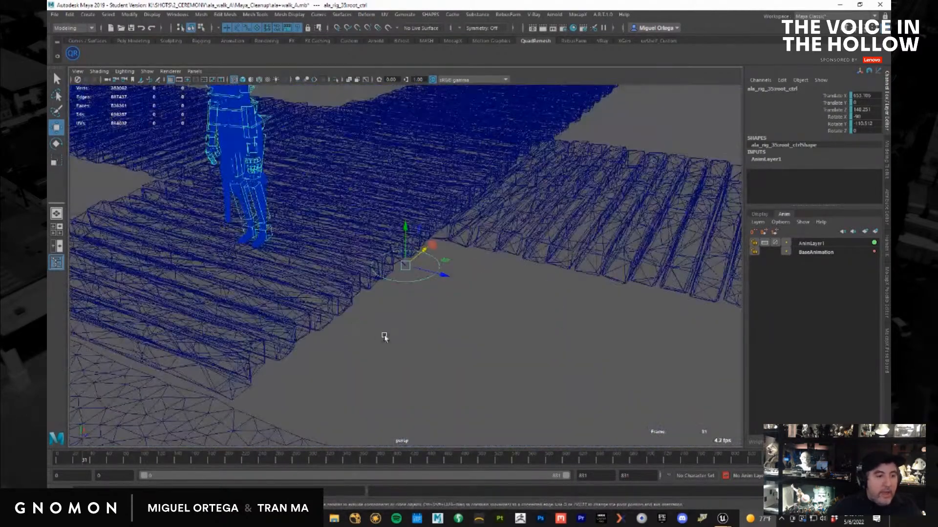
{"action": "key", "text": "5"}
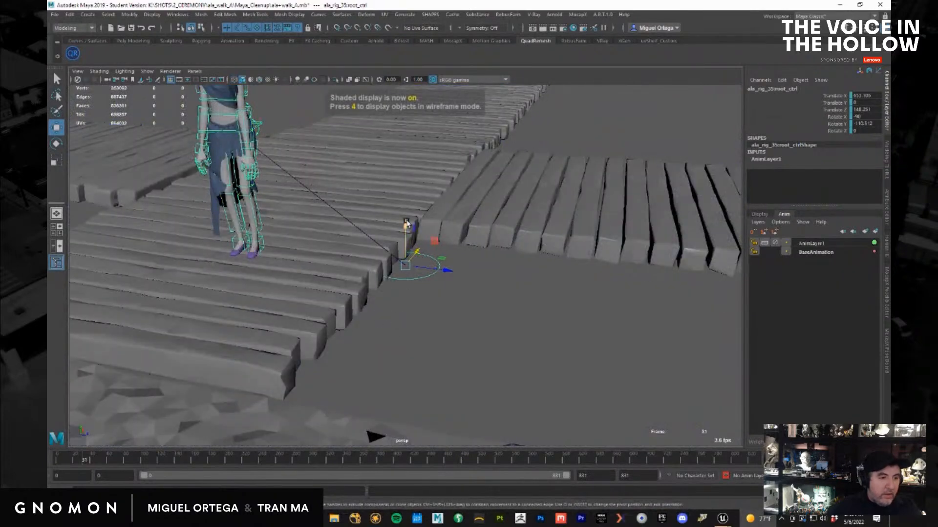
{"action": "mouse_move", "coordinate": [406, 225]}
{"action": "left_mouse_down"}
{"action": "mouse_move", "coordinate": [404, 240]}
{"action": "mouse_move", "coordinate": [408, 221]}
{"action": "left_mouse_up"}
{"action": "left_click_drag", "start_coordinate": [446, 270], "coordinate": [397, 262]}
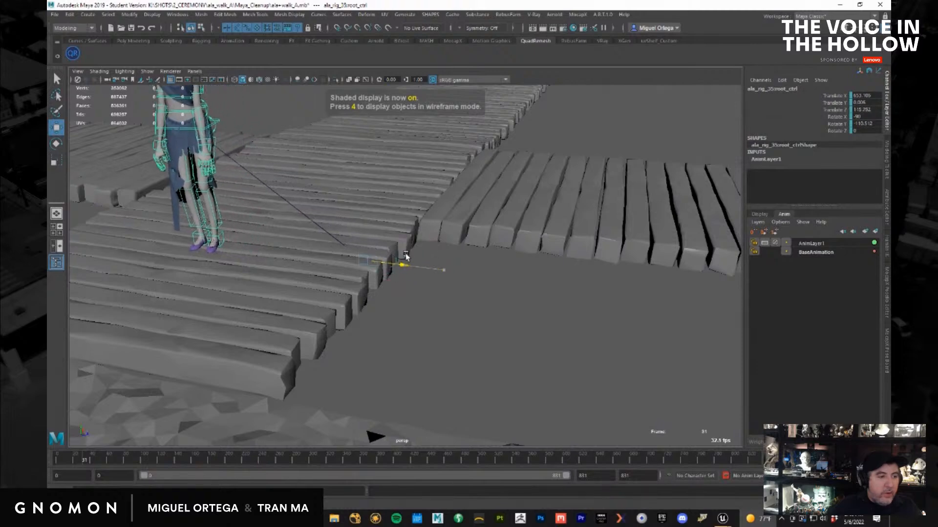
{"action": "scroll", "coordinate": [418, 320], "scroll_direction": "down", "scroll_amount": 1}
{"action": "scroll", "coordinate": [347, 309], "scroll_direction": "down", "scroll_amount": 2}
{"action": "left_click_drag", "start_coordinate": [414, 335], "coordinate": [490, 280], "text": "alt"}
{"action": "key", "text": "s"}
{"action": "left_click_drag", "start_coordinate": [383, 360], "coordinate": [394, 364], "text": "alt"}
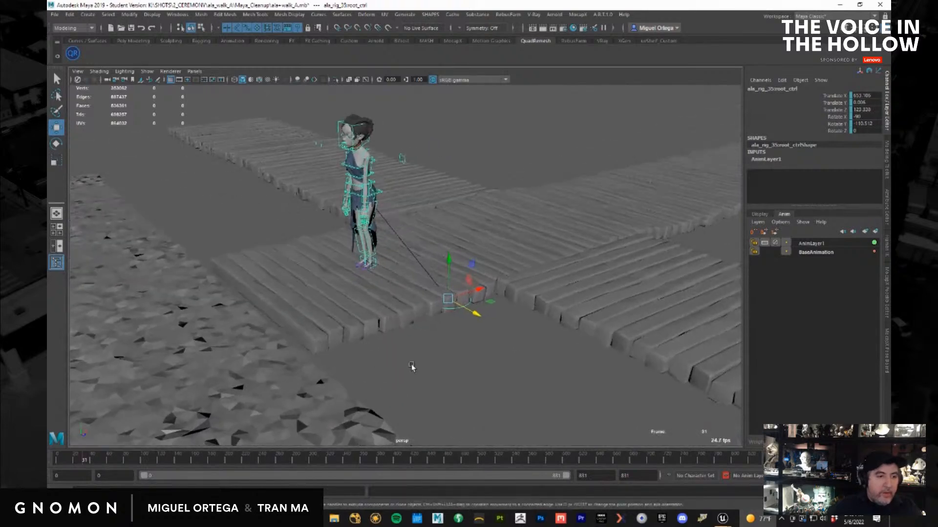
Scrub the walk up to frame 315 to check the character's path off the walkway
{"action": "left_click", "coordinate": [99, 448]}
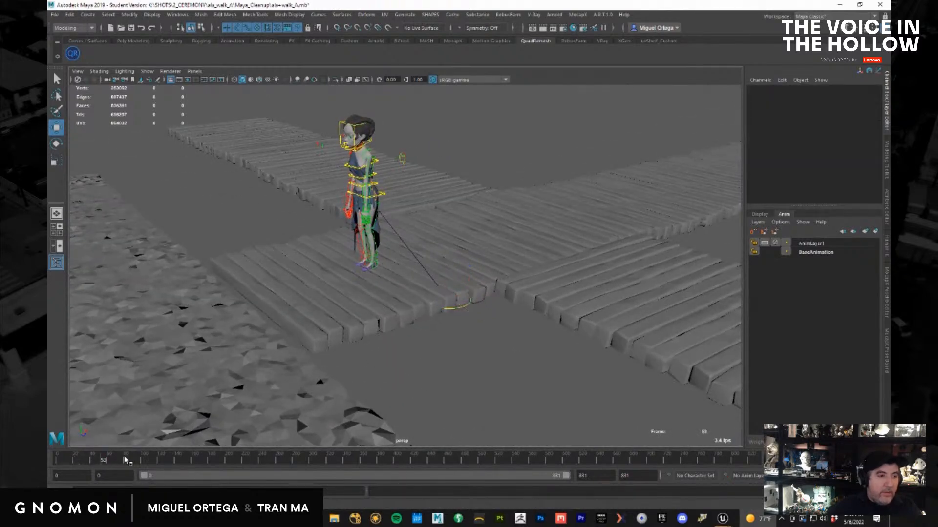
{"action": "left_click_drag", "start_coordinate": [68, 456], "coordinate": [259, 461]}
{"action": "right_click_drag", "start_coordinate": [360, 362], "coordinate": [238, 350], "text": "alt"}
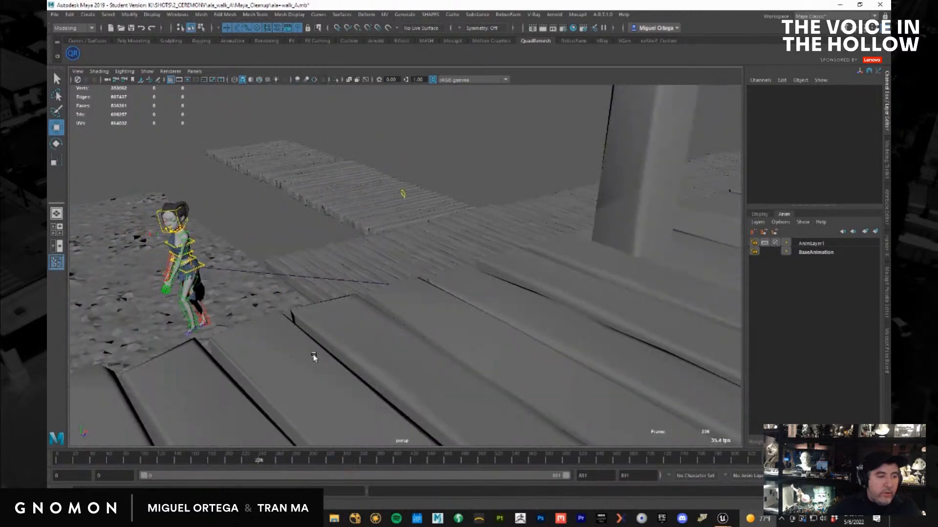
{"action": "middle_click_drag", "start_coordinate": [306, 358], "coordinate": [372, 360], "text": "alt"}
{"action": "left_click_drag", "start_coordinate": [259, 462], "coordinate": [325, 462]}
Examine the character's position at frame 315 from behind and from the side against the Unreal Engine framing
{"action": "key", "text": "f"}
{"action": "left_click_drag", "start_coordinate": [463, 324], "coordinate": [279, 336], "text": "alt"}
{"action": "middle_click_drag", "start_coordinate": [278, 336], "coordinate": [468, 344], "text": "alt"}
{"action": "right_click_drag", "start_coordinate": [468, 342], "coordinate": [575, 436], "text": "alt"}
{"action": "left_click_drag", "start_coordinate": [575, 436], "coordinate": [594, 428], "text": "alt"}
{"action": "right_click_drag", "start_coordinate": [458, 379], "coordinate": [388, 365], "text": "alt"}
{"action": "left_click", "coordinate": [723, 519]}
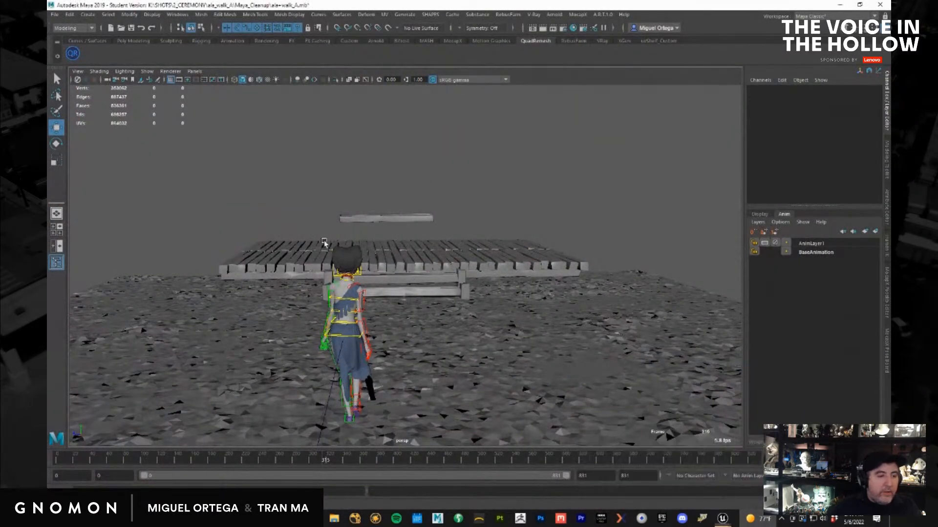
{"action": "left_click_drag", "start_coordinate": [462, 285], "coordinate": [333, 257], "text": "alt"}
{"action": "middle_click_drag", "start_coordinate": [355, 249], "coordinate": [339, 192], "text": "alt"}
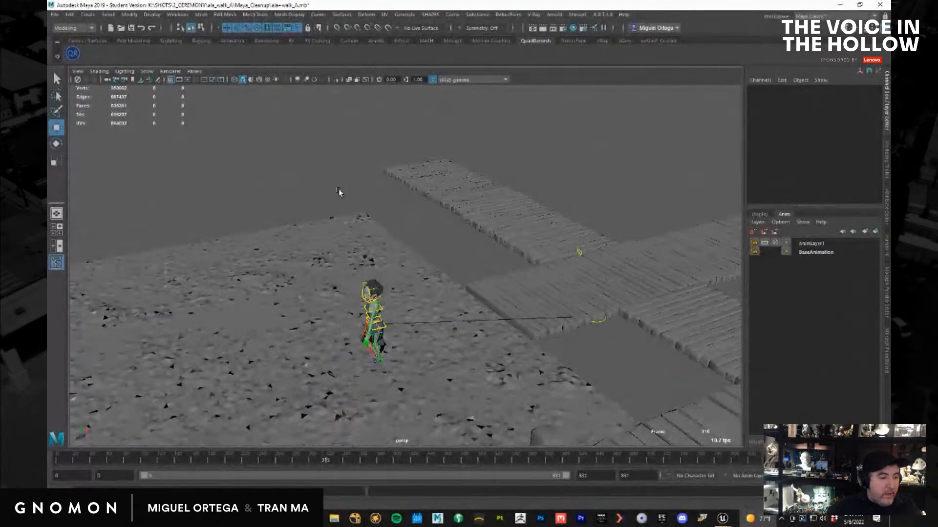
At frame 220, move the root control back along the walkway to Translate X about 929
{"action": "left_click_drag", "start_coordinate": [225, 462], "coordinate": [246, 454]}
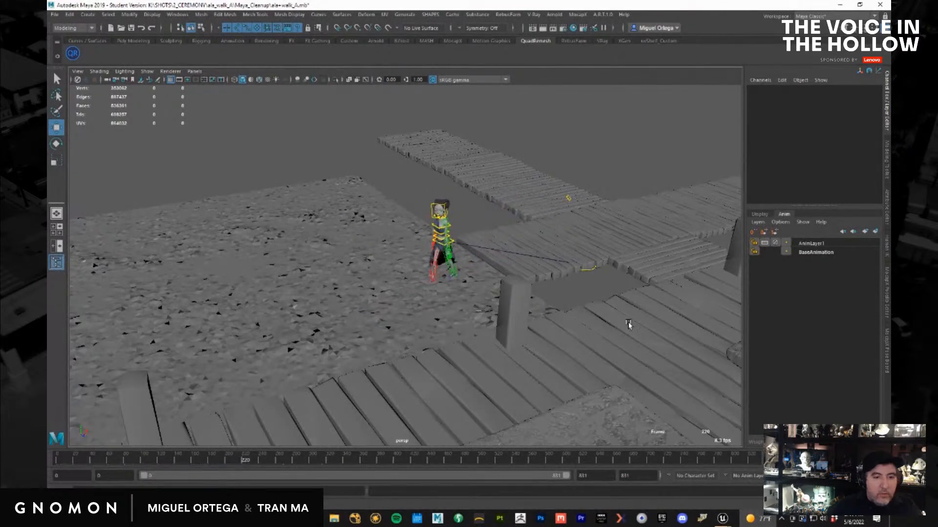
{"action": "left_click", "coordinate": [593, 270]}
{"action": "left_click_drag", "start_coordinate": [621, 254], "coordinate": [701, 224]}
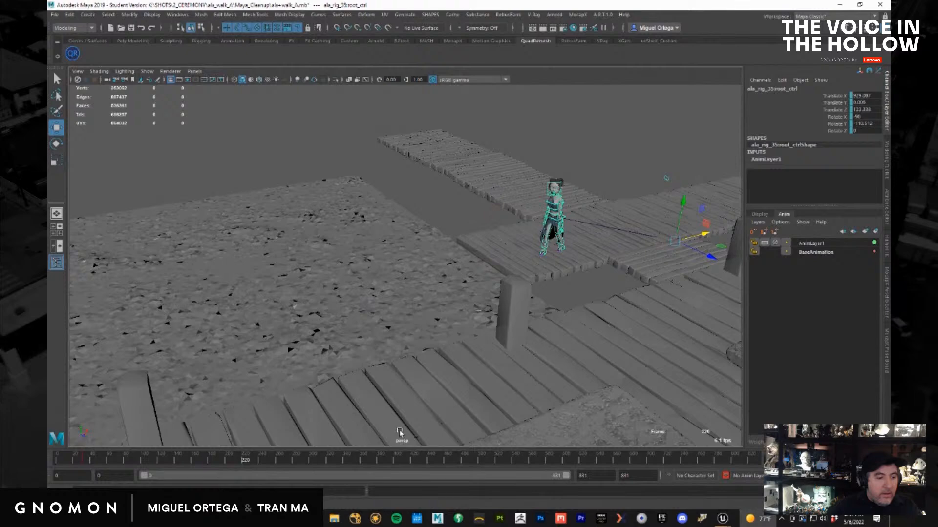
Delete the root control's earlier key around frame 31 from the timeline
{"action": "left_click", "coordinate": [109, 463]}
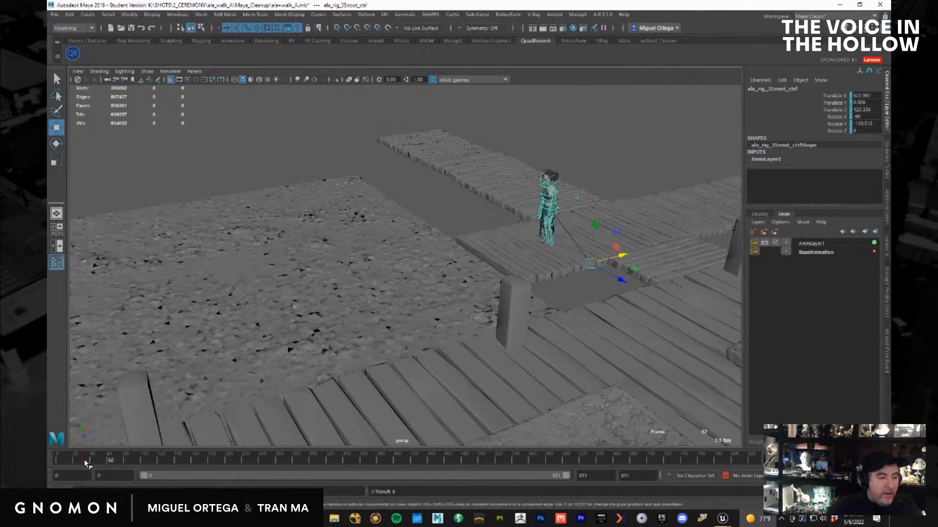
{"action": "left_click_drag", "start_coordinate": [68, 462], "coordinate": [106, 461], "text": "shift"}
{"action": "right_click", "coordinate": [93, 461]}
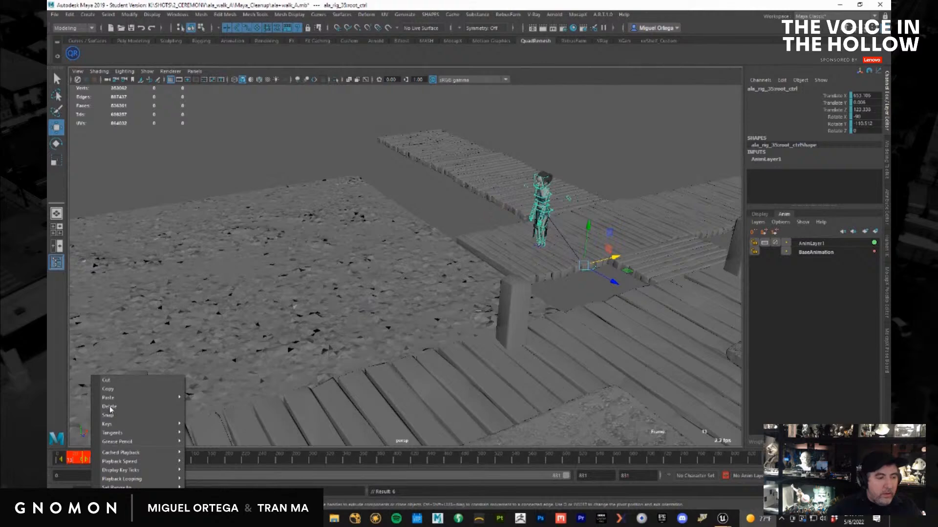
{"action": "left_click", "coordinate": [114, 409]}
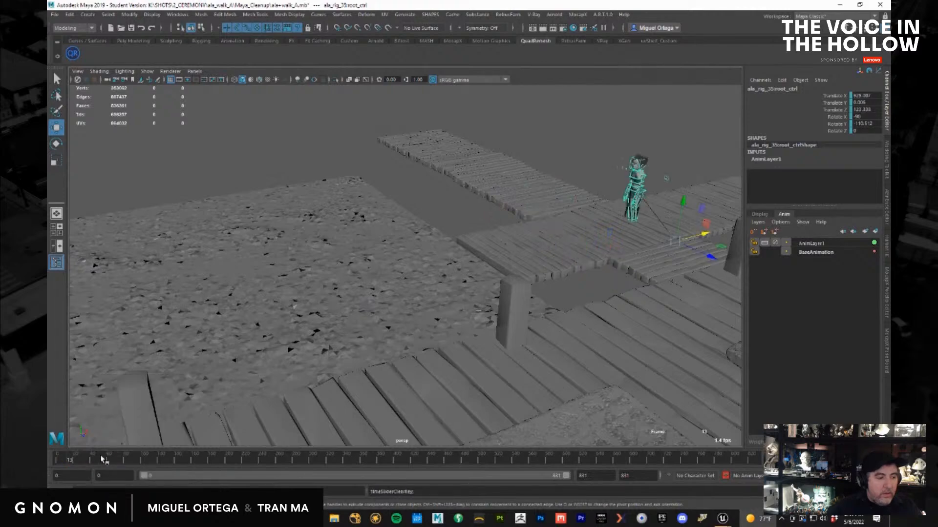
Rename the new animation layer rootCntrl and lock it
{"action": "double_click", "coordinate": [817, 243]}
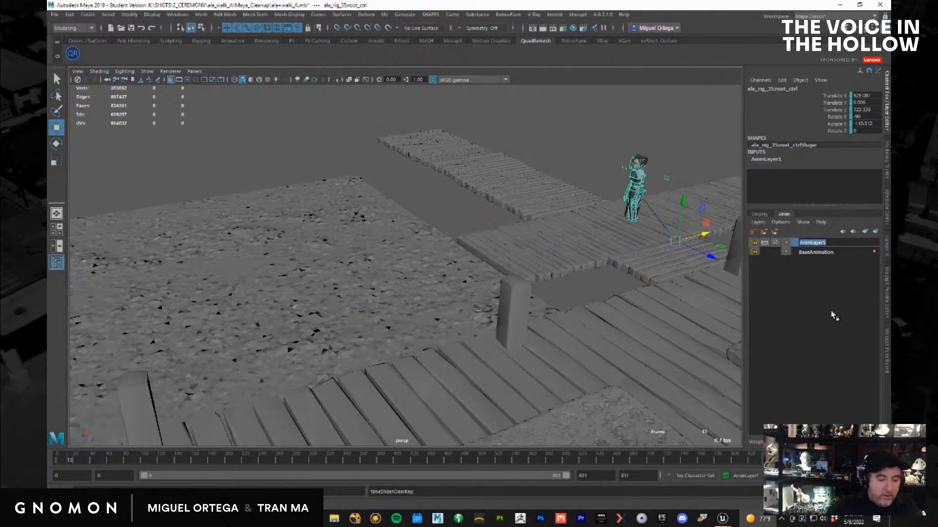
{"action": "type", "text": "root"}
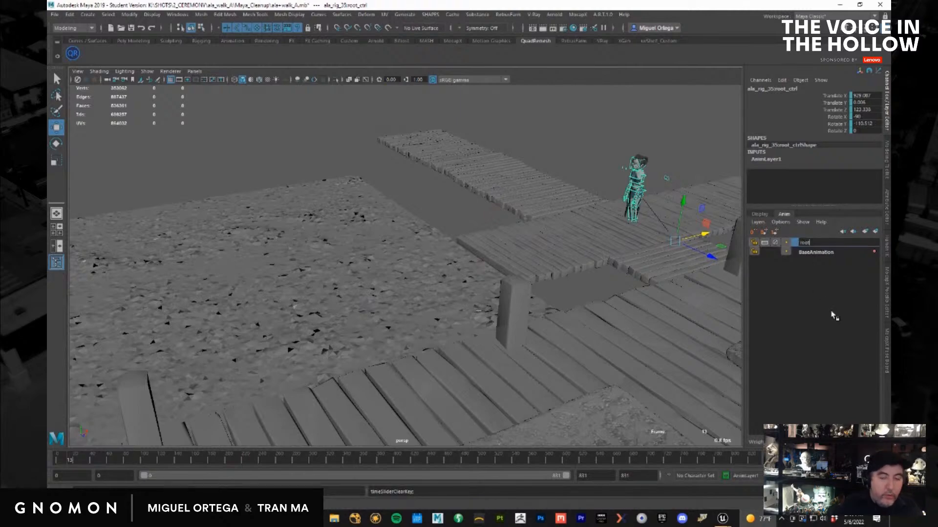
{"action": "type", "text": "Cntrl"}
{"action": "left_click", "coordinate": [755, 244]}
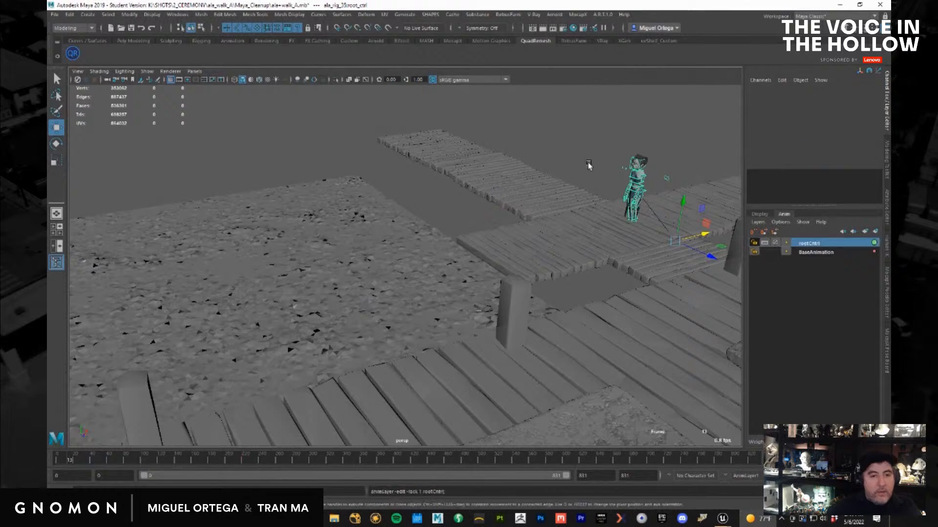
Clear the selection, scrub the repositioned walk up to frame 320, and return to frame 248 to check the path
{"action": "left_click", "coordinate": [644, 288]}
{"action": "left_click_drag", "start_coordinate": [644, 288], "coordinate": [630, 201], "text": "alt"}
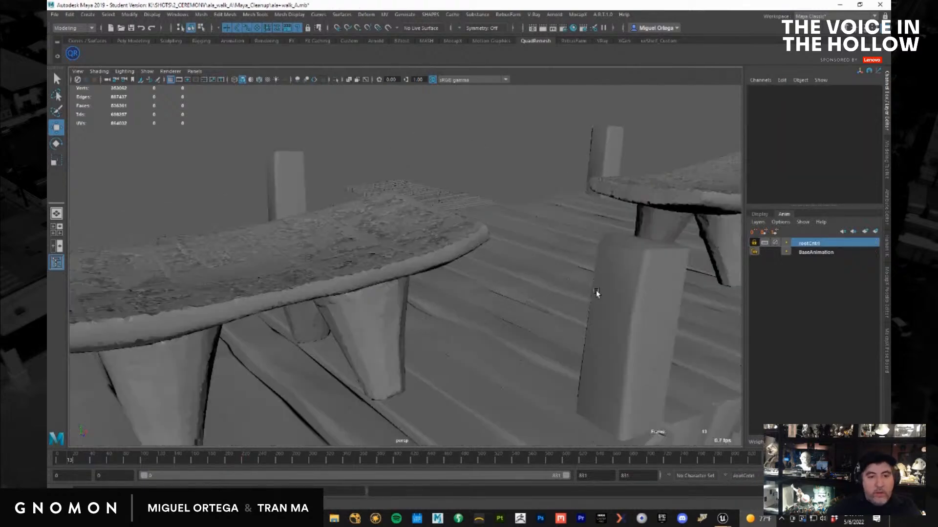
{"action": "scroll", "coordinate": [551, 284], "scroll_direction": "up", "scroll_amount": 5}
{"action": "left_click_drag", "start_coordinate": [441, 264], "coordinate": [479, 361], "text": "alt"}
{"action": "scroll", "coordinate": [479, 328], "scroll_direction": "down", "scroll_amount": 5}
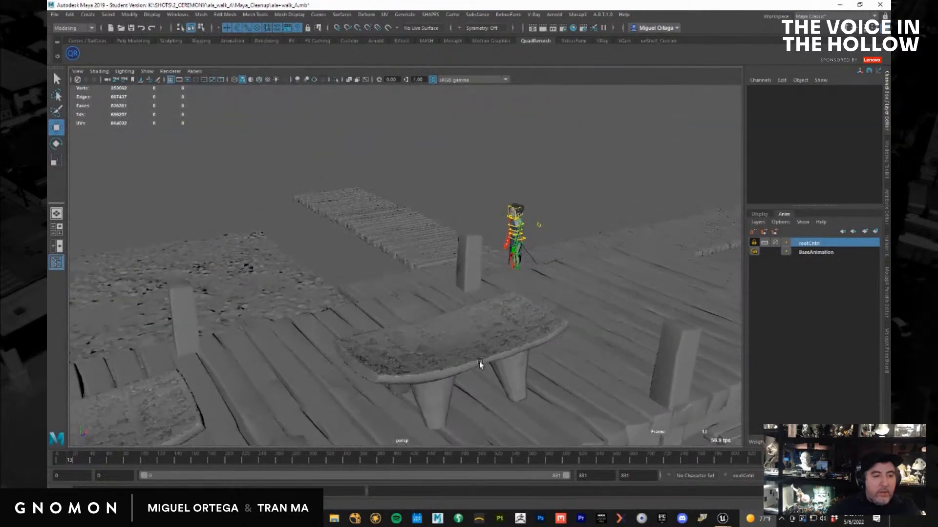
{"action": "left_click_drag", "start_coordinate": [517, 316], "coordinate": [534, 346], "text": "alt"}
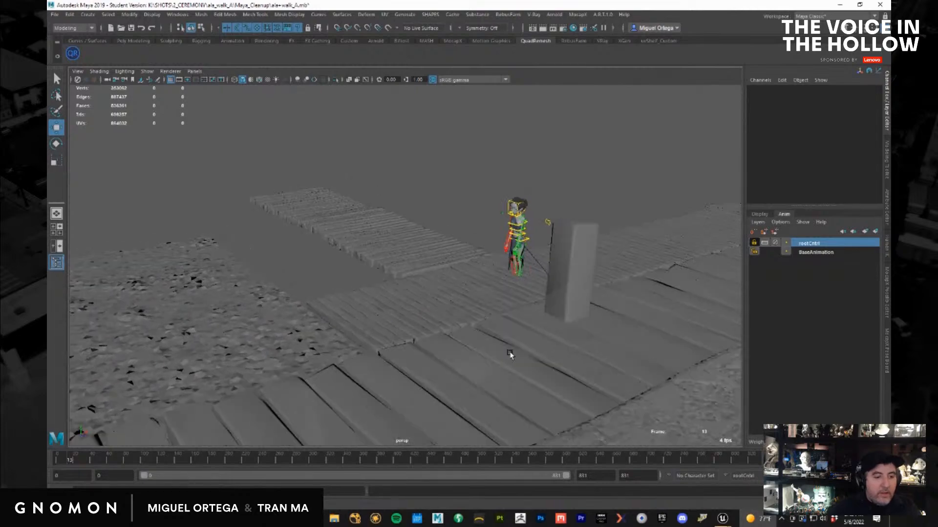
{"action": "left_click_drag", "start_coordinate": [113, 461], "coordinate": [282, 408]}
{"action": "left_click_drag", "start_coordinate": [285, 459], "coordinate": [326, 457]}
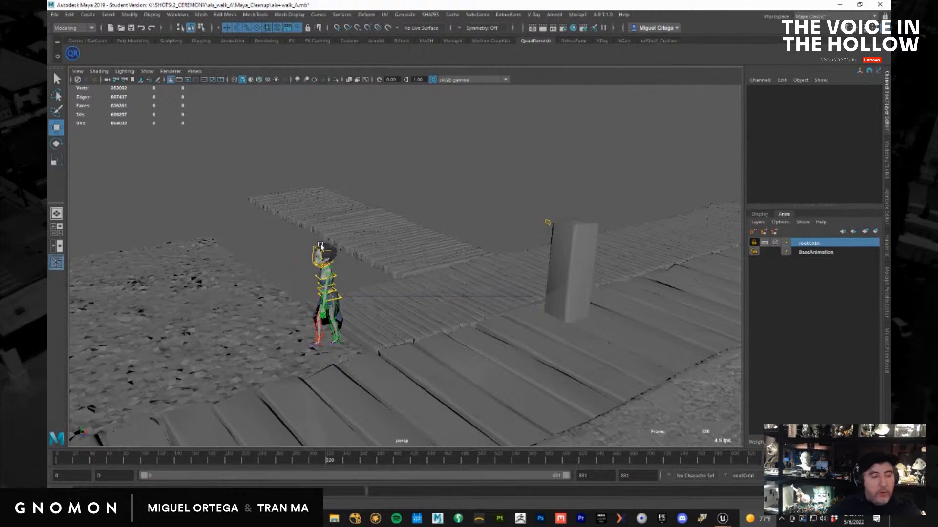
{"action": "left_click_drag", "start_coordinate": [290, 459], "coordinate": [270, 461]}
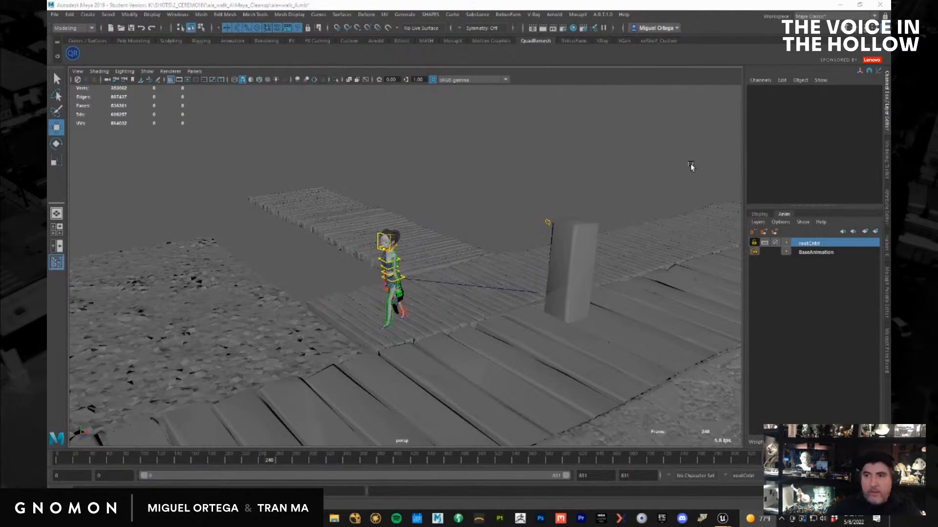
Examine the character's pose and placement on the walkway at frame 248 from the front and back, comparing with Unreal Engine
{"action": "left_click", "coordinate": [467, 153]}
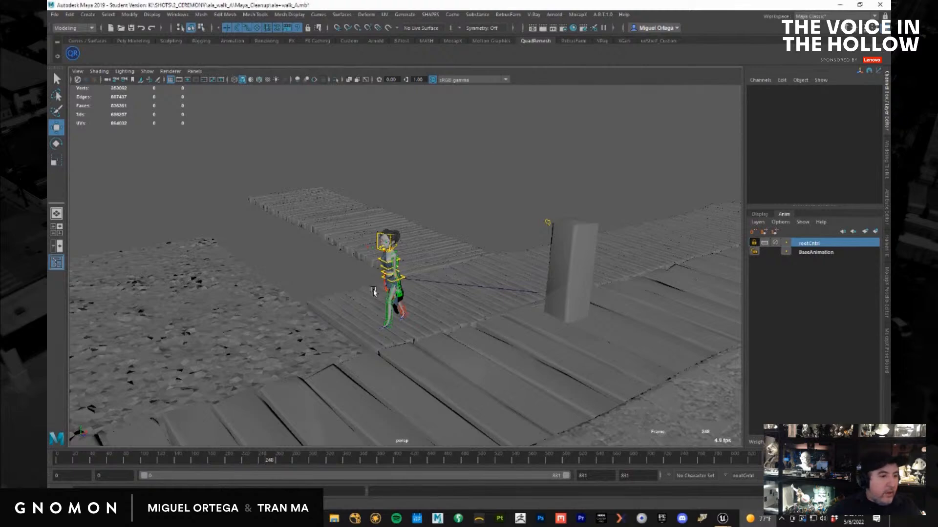
{"action": "left_click_drag", "start_coordinate": [499, 309], "coordinate": [598, 275], "text": "alt"}
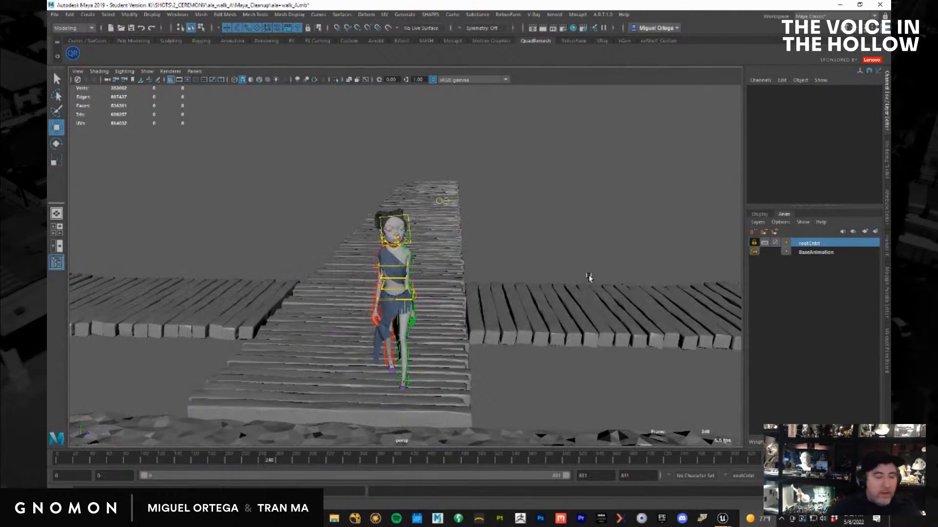
{"action": "left_click_drag", "start_coordinate": [589, 278], "coordinate": [537, 284], "text": "alt"}
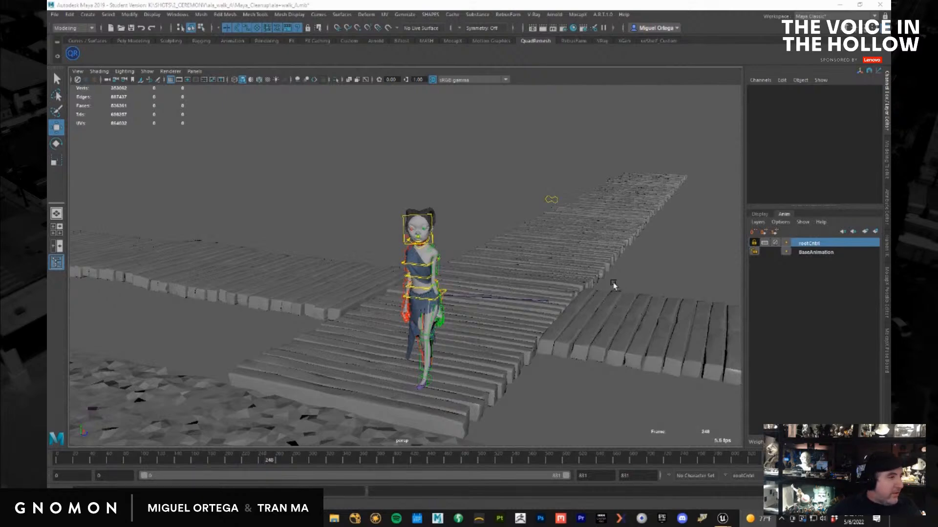
{"action": "left_click_drag", "start_coordinate": [569, 293], "coordinate": [508, 293], "text": "alt"}
{"action": "key", "text": "alt+Tab"}
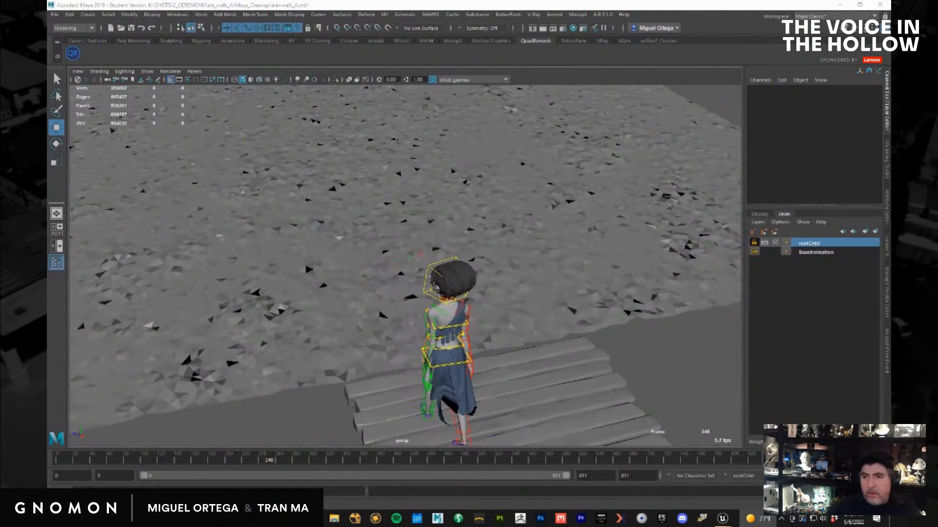
{"action": "left_click_drag", "start_coordinate": [430, 375], "coordinate": [546, 379], "text": "alt"}
{"action": "right_click_drag", "start_coordinate": [370, 347], "coordinate": [230, 332], "text": "alt"}
{"action": "left_click_drag", "start_coordinate": [469, 280], "coordinate": [552, 244], "text": "alt"}
{"action": "right_click_drag", "start_coordinate": [490, 297], "coordinate": [528, 303], "text": "alt"}
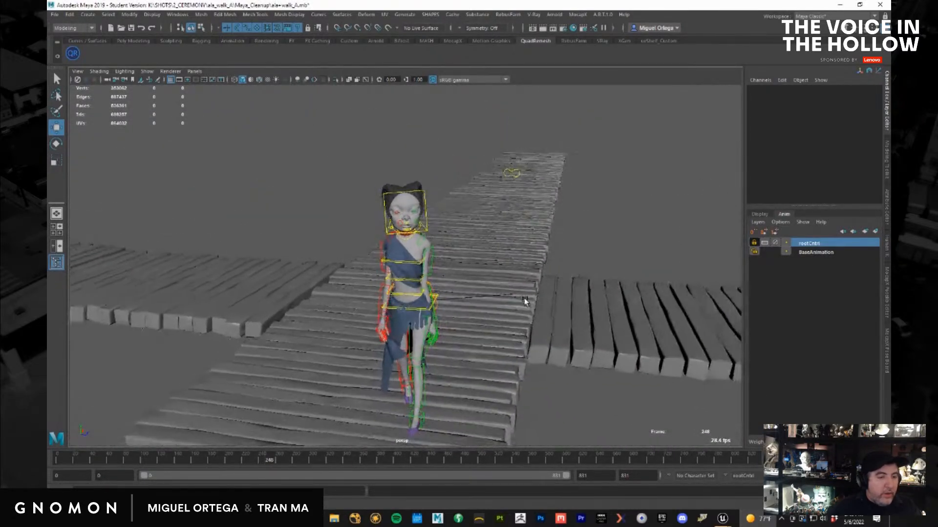
Switch to Unreal Engine and bring the sitting_stormOut Sequencer window over the viewport
{"action": "key", "text": "alt+Tab"}
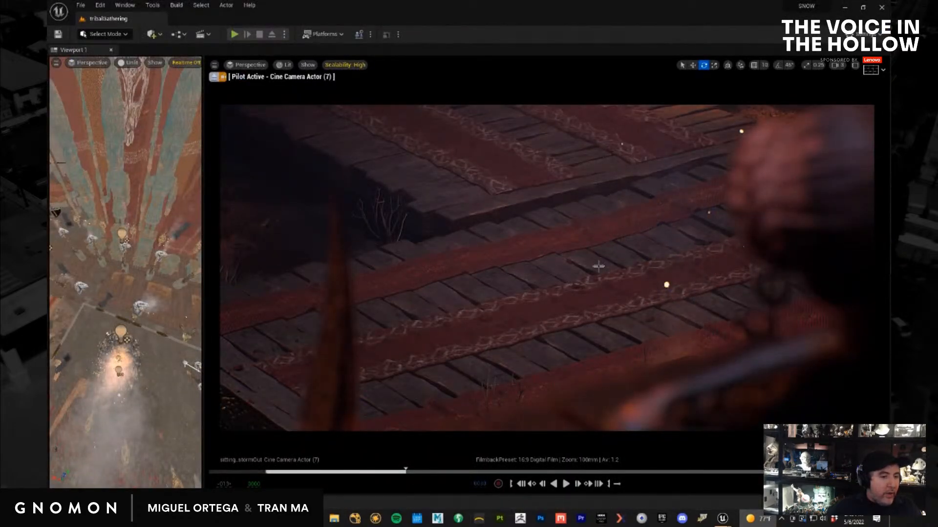
{"action": "left_click", "coordinate": [845, 8]}
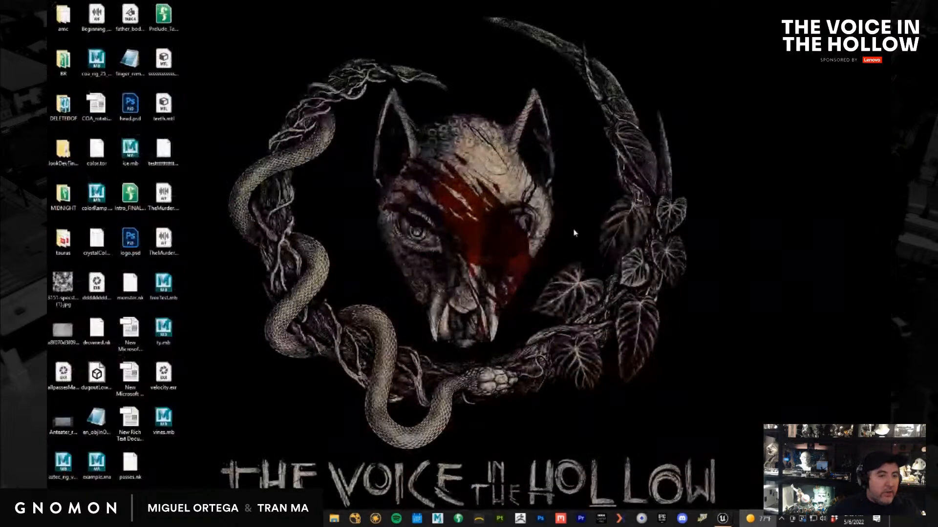
{"action": "mouse_move", "coordinate": [721, 518]}
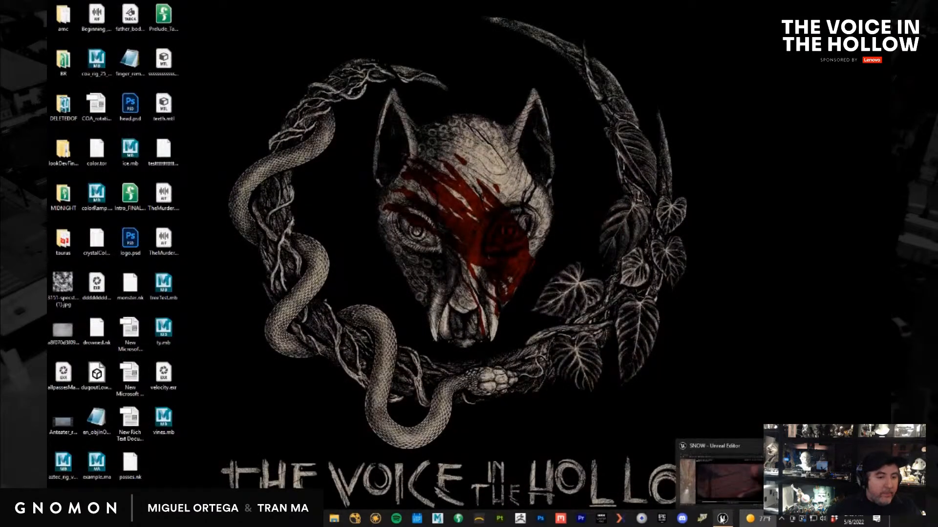
{"action": "left_click", "coordinate": [726, 483]}
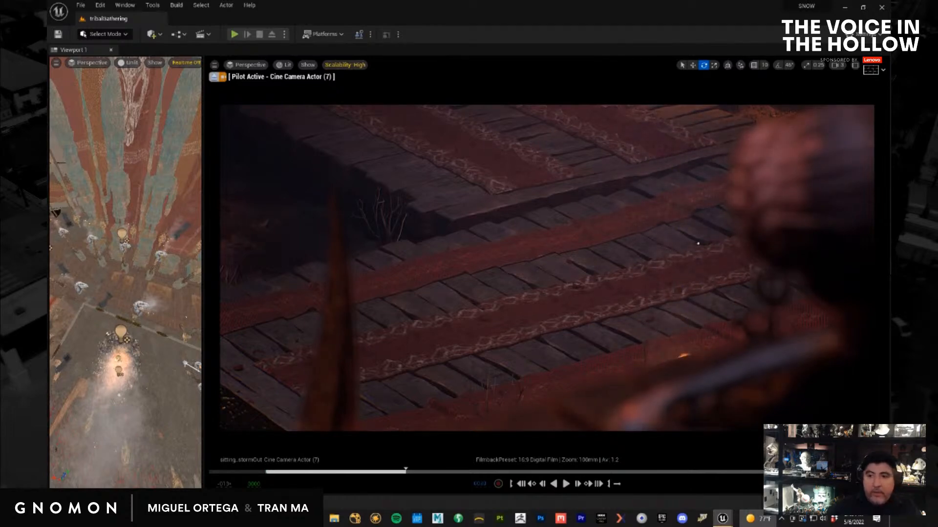
{"action": "left_click_drag", "start_coordinate": [891, 141], "coordinate": [643, 115]}
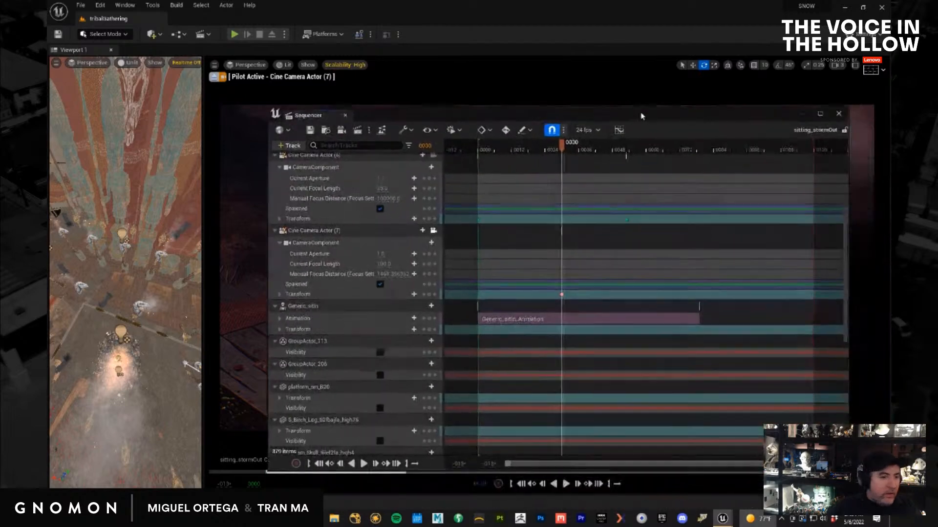
Collapse the expanded tracks from Cine Camera Actor (7) down to the S_Rope_Coil prop in the sequence
{"action": "left_click", "coordinate": [274, 230]}
{"action": "left_click", "coordinate": [275, 243]}
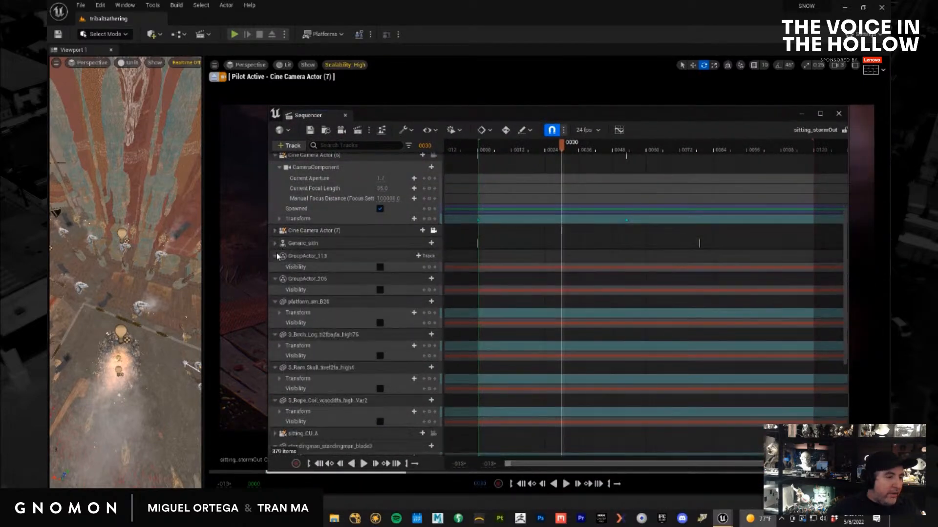
{"action": "left_click", "coordinate": [275, 256]}
{"action": "left_click", "coordinate": [275, 269]}
{"action": "left_click", "coordinate": [277, 269]}
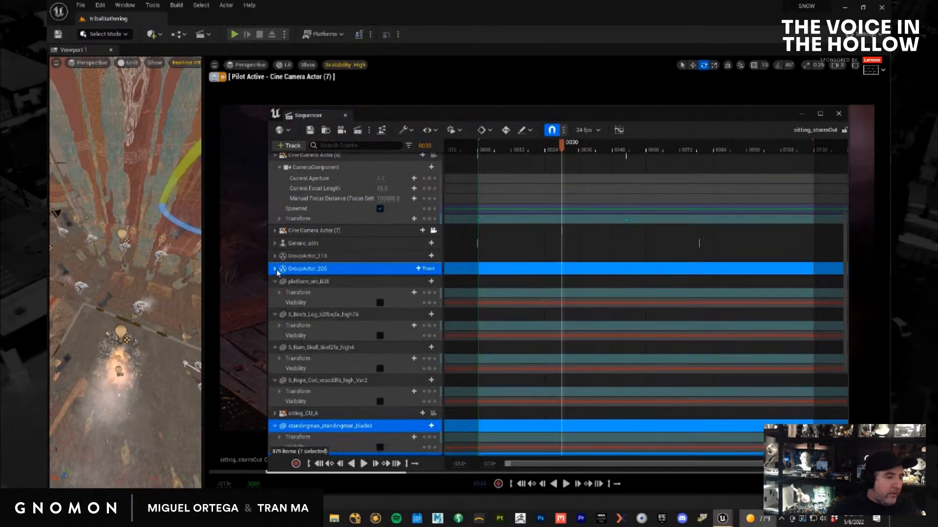
{"action": "left_click", "coordinate": [275, 282]}
{"action": "left_click", "coordinate": [275, 294]}
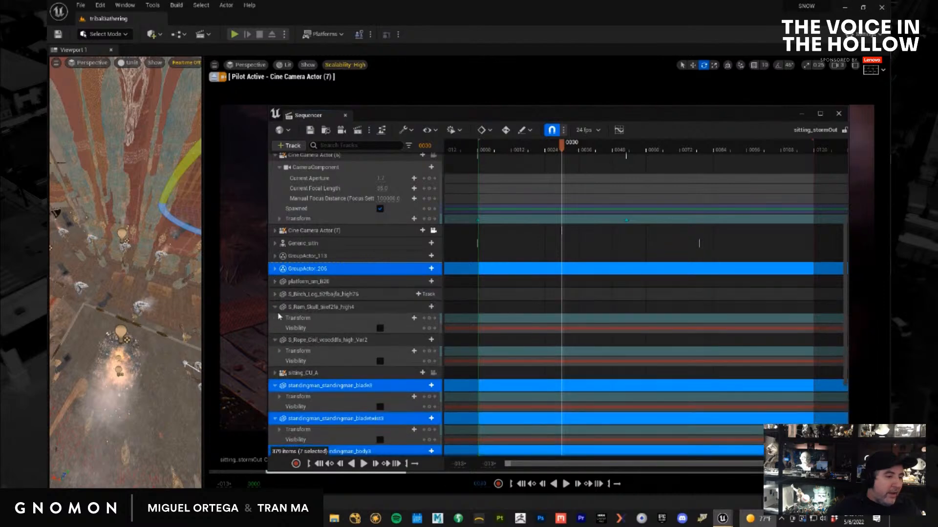
{"action": "left_click", "coordinate": [274, 308]}
{"action": "left_click", "coordinate": [275, 319]}
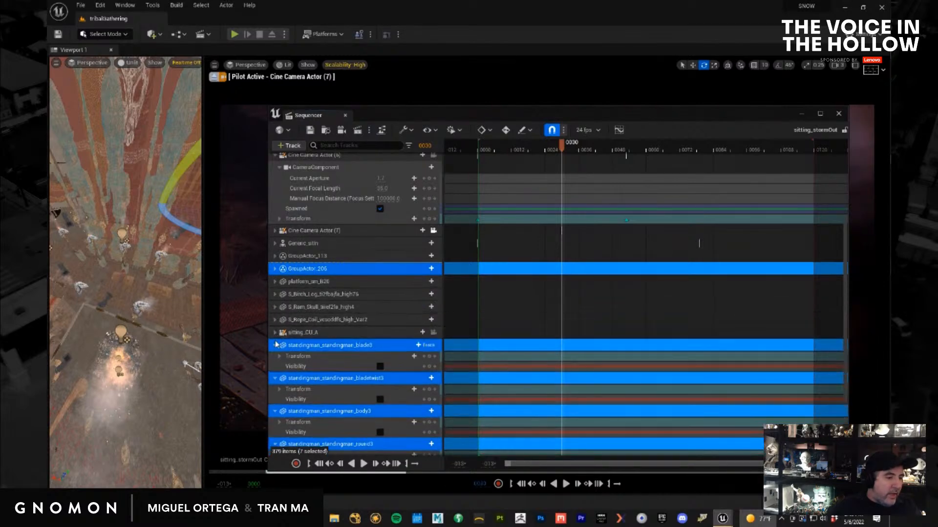
Collapse the standingman blade, bladetwist, body, round, staff and stand tracks in the sequence
{"action": "left_click", "coordinate": [275, 346]}
{"action": "left_click", "coordinate": [275, 358]}
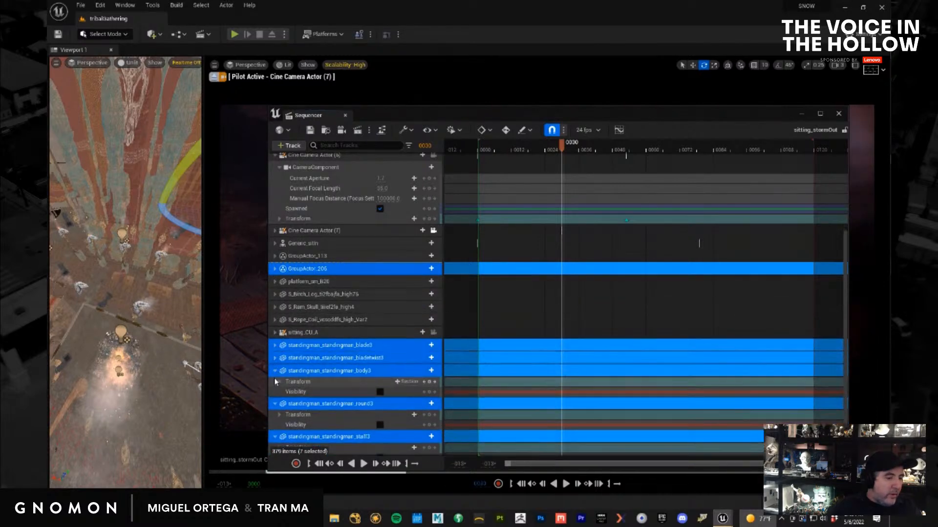
{"action": "left_click", "coordinate": [275, 370]}
{"action": "left_click", "coordinate": [275, 383]}
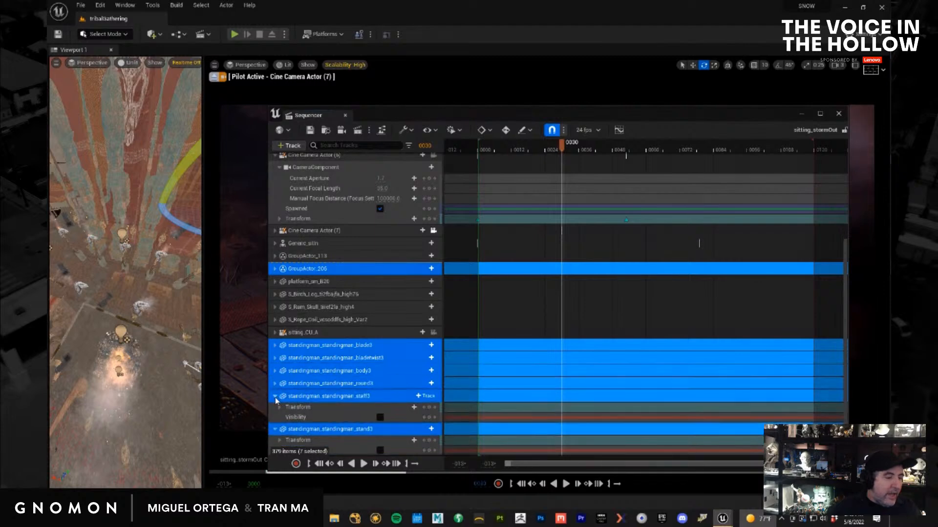
{"action": "left_click", "coordinate": [275, 396]}
{"action": "left_click", "coordinate": [275, 417]}
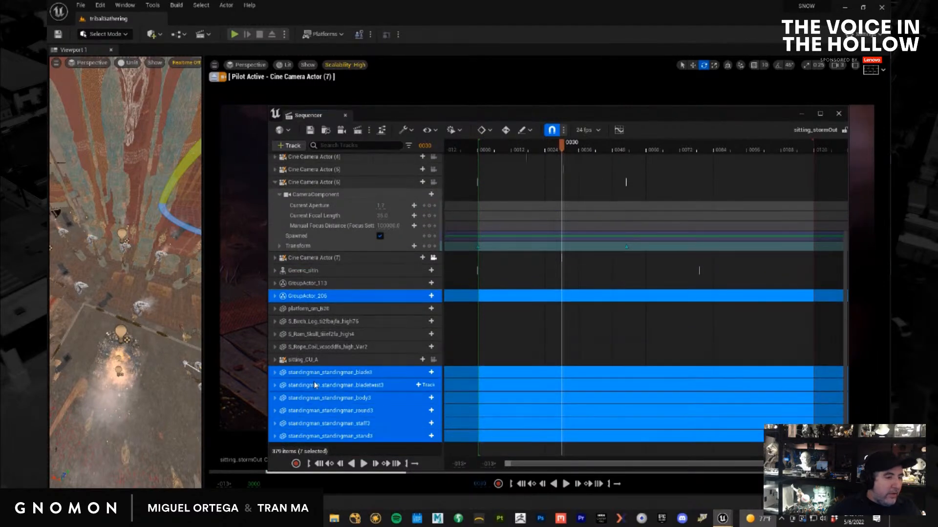
Collapse the BP_TinyFire84 and Cine Camera Actor (6) tracks and move the Sequencer window off the viewport
{"action": "scroll", "coordinate": [315, 386], "scroll_direction": "up", "scroll_amount": 6}
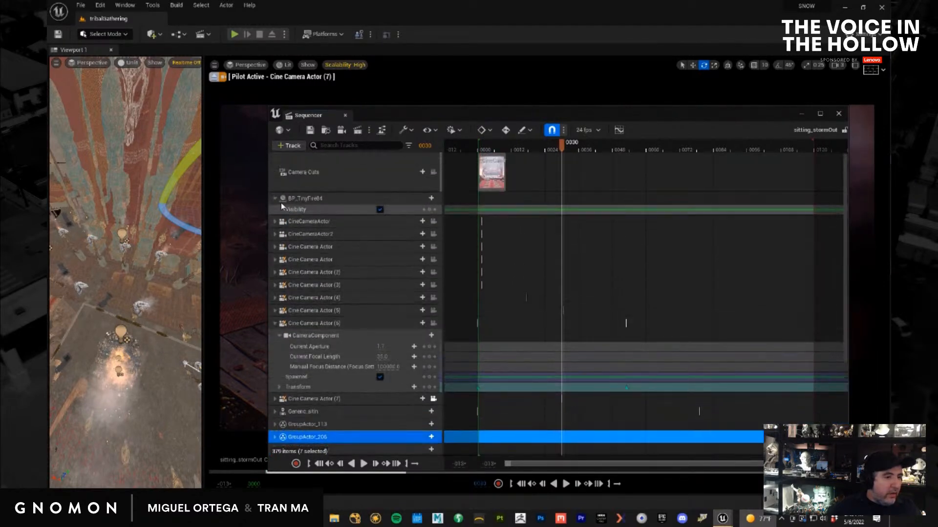
{"action": "left_click", "coordinate": [275, 199]}
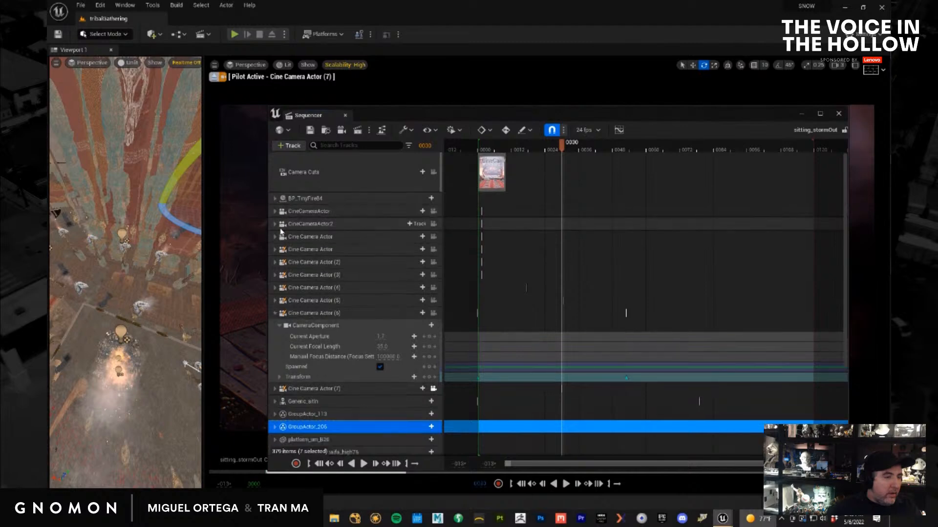
{"action": "left_click", "coordinate": [275, 313]}
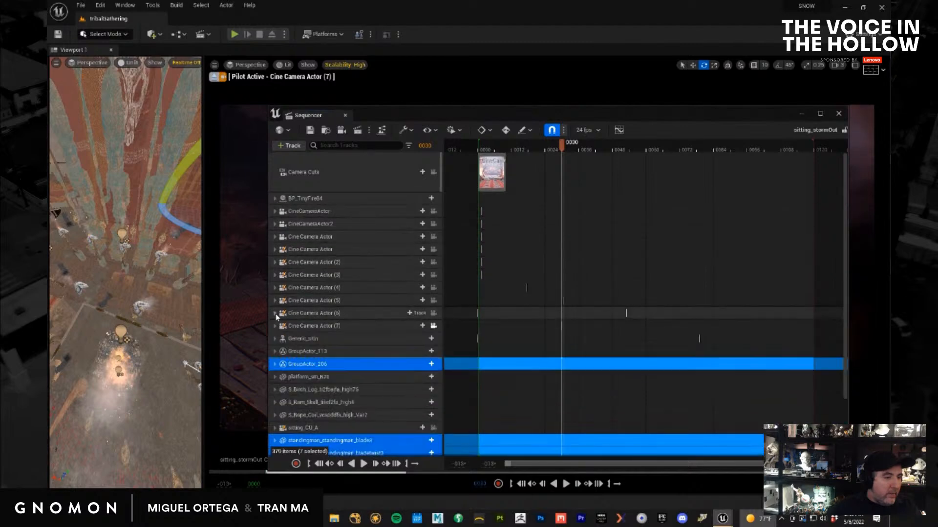
{"action": "scroll", "coordinate": [336, 336], "scroll_direction": "down", "scroll_amount": 3}
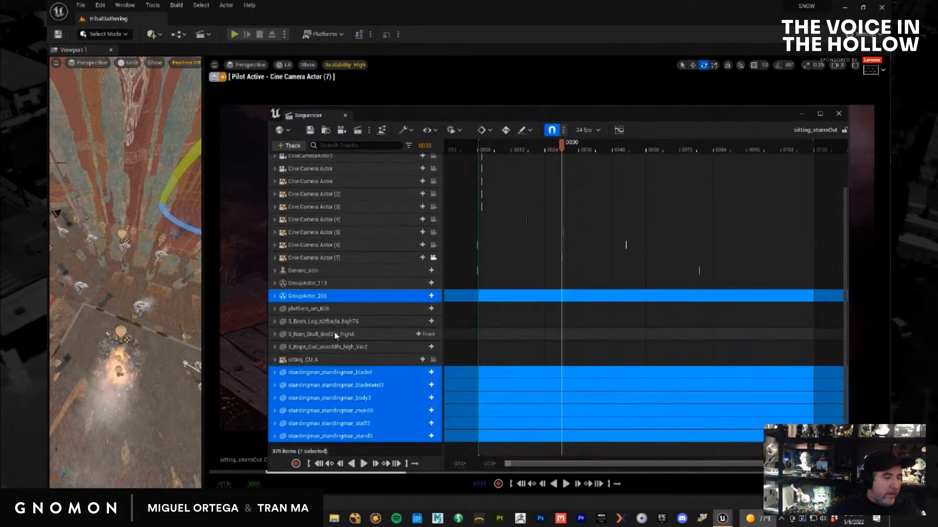
{"action": "scroll", "coordinate": [336, 336], "scroll_direction": "up", "scroll_amount": 3}
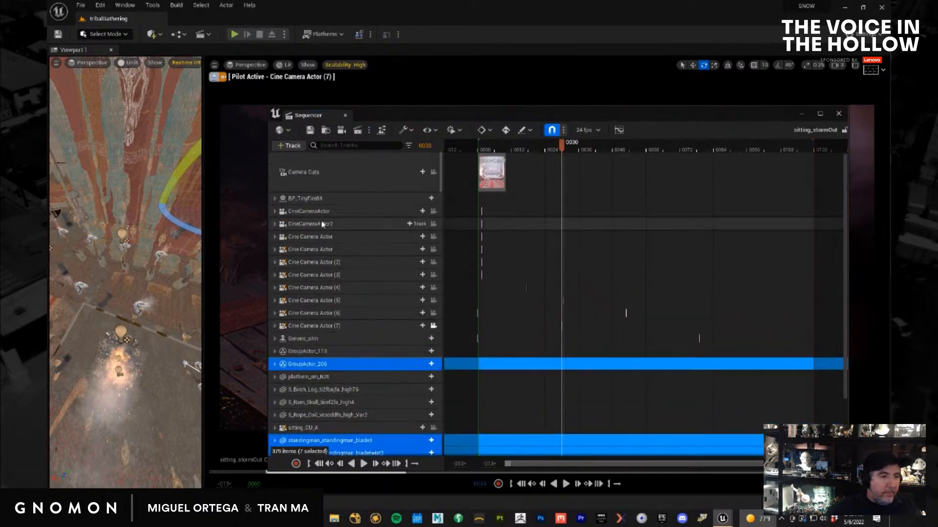
{"action": "left_click", "coordinate": [318, 394]}
{"action": "left_click_drag", "start_coordinate": [439, 114], "coordinate": [890, 128]}
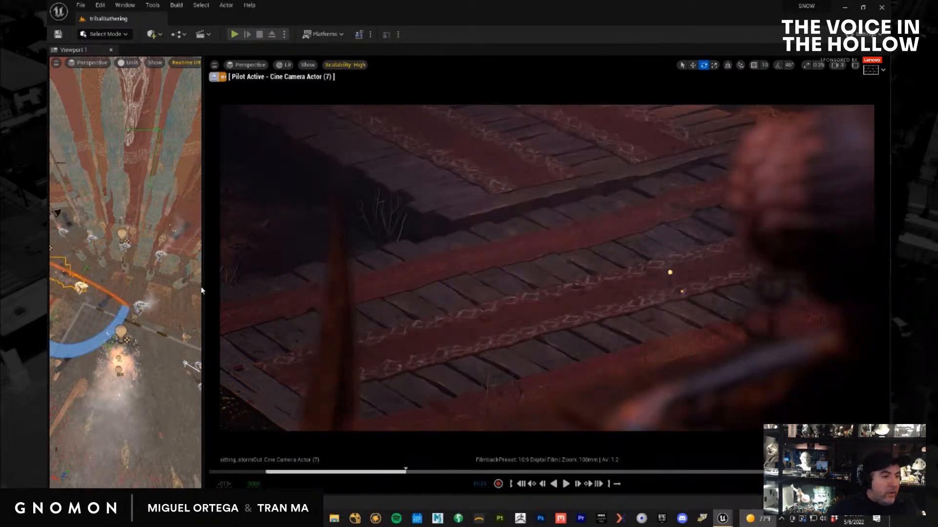
Select the foreground figure, widen the free perspective viewport, and set the piloted camera view to game view
{"action": "left_click", "coordinate": [357, 260]}
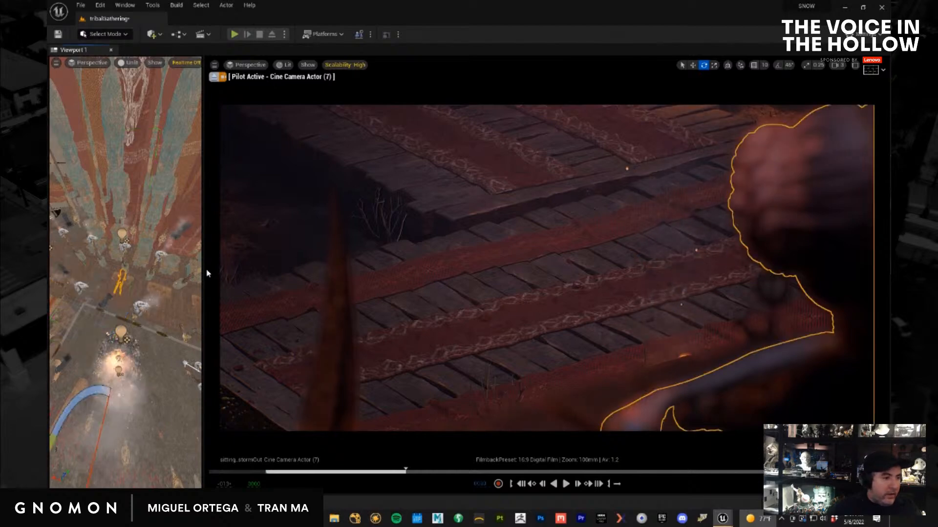
{"action": "left_click_drag", "start_coordinate": [204, 273], "coordinate": [425, 266]}
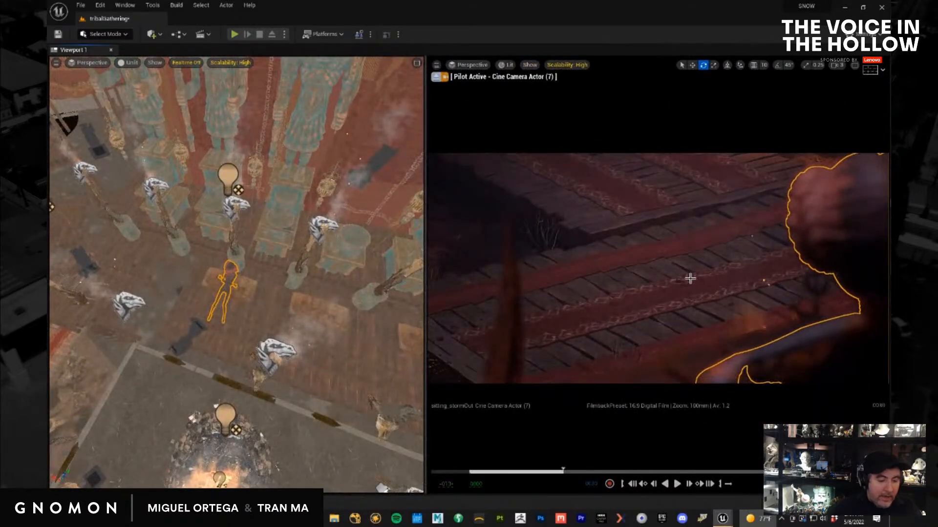
{"action": "key", "text": "g"}
{"action": "key", "text": "g"}
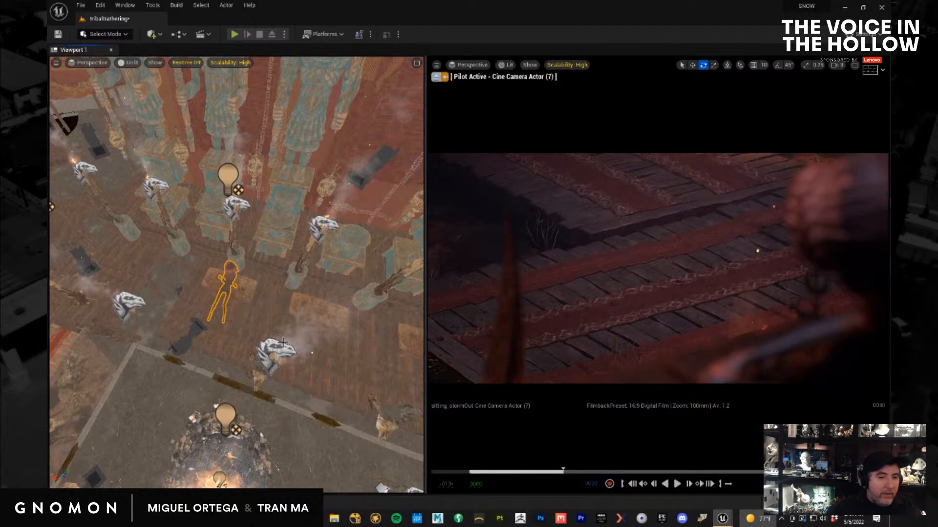
Add a Spot Light to the level near the selected foreground figure and ready it for moving
{"action": "left_click_drag", "start_coordinate": [293, 345], "coordinate": [316, 331], "text": "alt"}
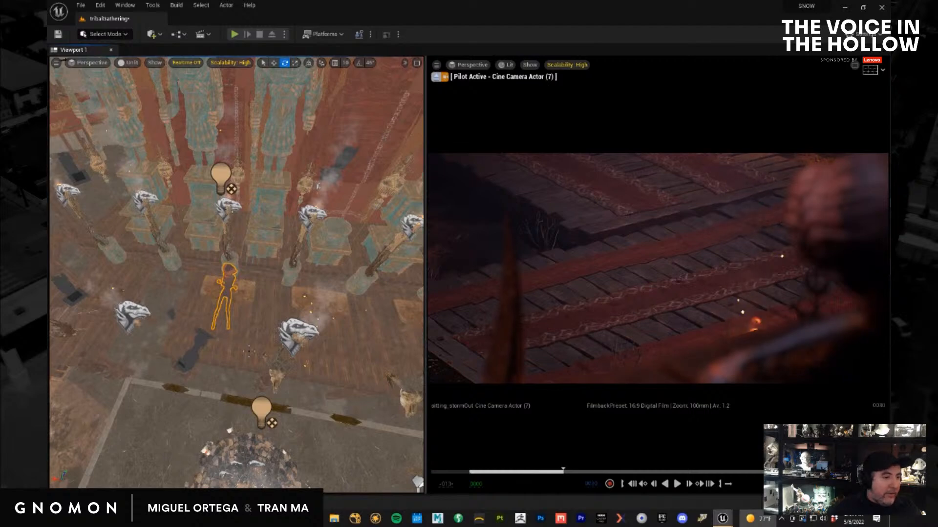
{"action": "scroll", "coordinate": [244, 348], "scroll_direction": "up", "scroll_amount": 5}
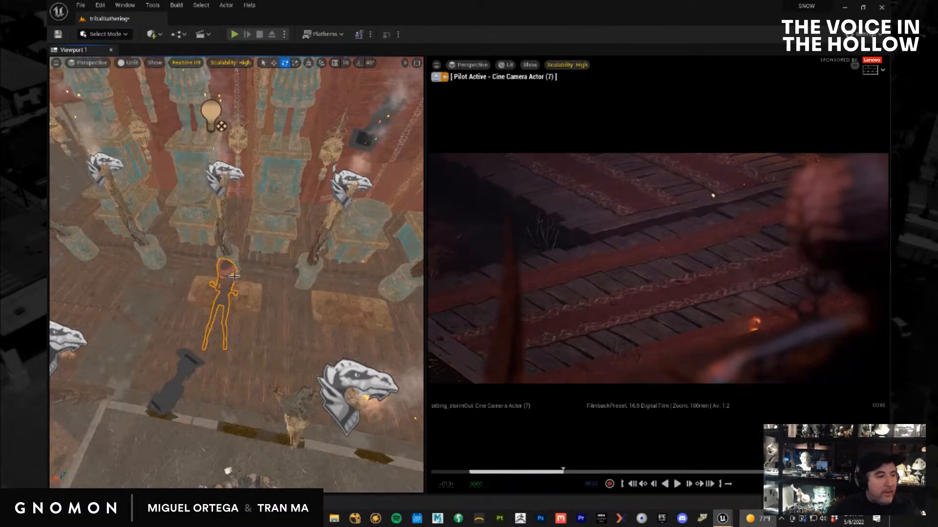
{"action": "mouse_move", "coordinate": [281, 326]}
{"action": "left_mouse_down", "text": "alt"}
{"action": "mouse_move", "coordinate": [304, 327]}
{"action": "mouse_move", "coordinate": [283, 337]}
{"action": "left_mouse_up", "text": "alt"}
{"action": "right_click_drag", "start_coordinate": [283, 337], "coordinate": [409, 397], "text": "alt"}
{"action": "middle_click_drag", "start_coordinate": [283, 272], "coordinate": [312, 247], "text": "alt"}
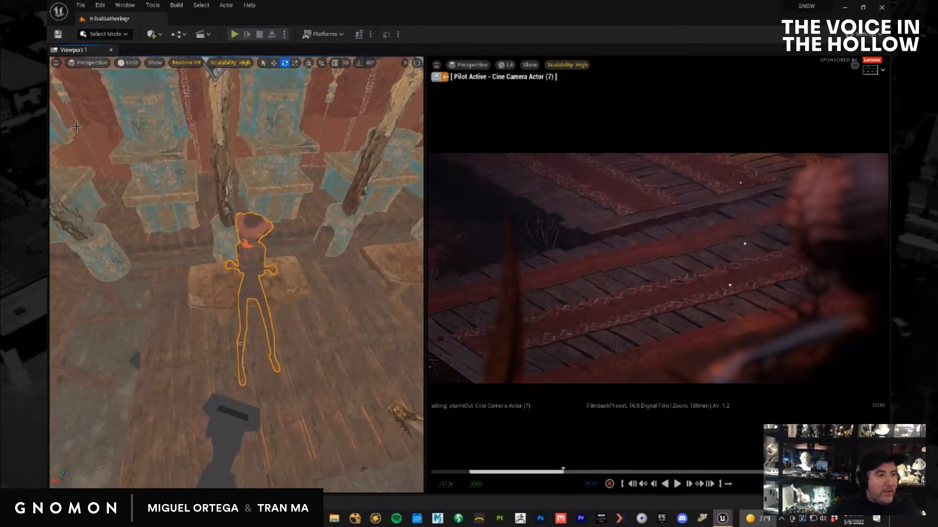
{"action": "left_click", "coordinate": [161, 35]}
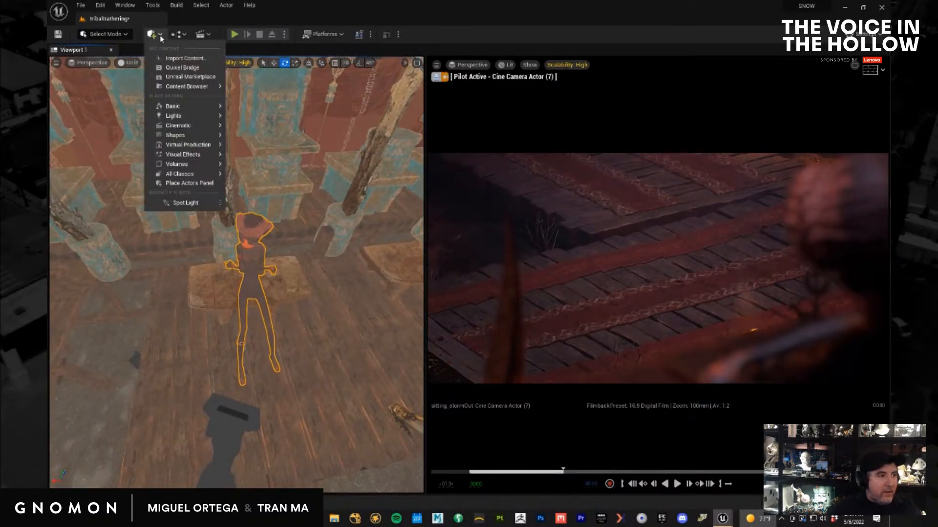
{"action": "mouse_move", "coordinate": [191, 116]}
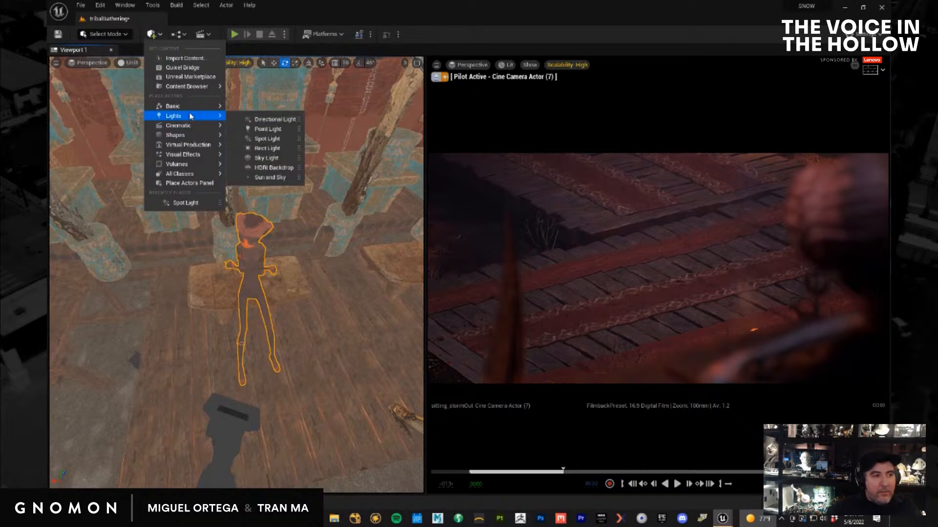
{"action": "left_click", "coordinate": [276, 138]}
{"action": "key", "text": "f"}
{"action": "key", "text": "w"}
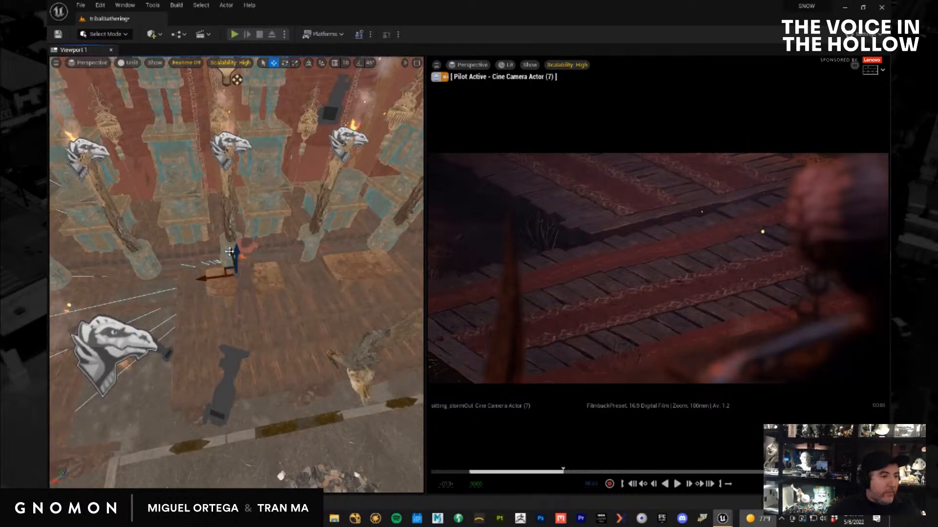
Move the new spot light to one side of the foreground figure and rotate its cone toward the figure
{"action": "left_click_drag", "start_coordinate": [232, 253], "coordinate": [260, 299]}
{"action": "key", "text": "e"}
{"action": "left_click_drag", "start_coordinate": [231, 346], "coordinate": [105, 251]}
{"action": "key", "text": "w"}
{"action": "left_click_drag", "start_coordinate": [243, 327], "coordinate": [158, 336]}
{"action": "left_click_drag", "start_coordinate": [266, 392], "coordinate": [226, 354], "text": "alt"}
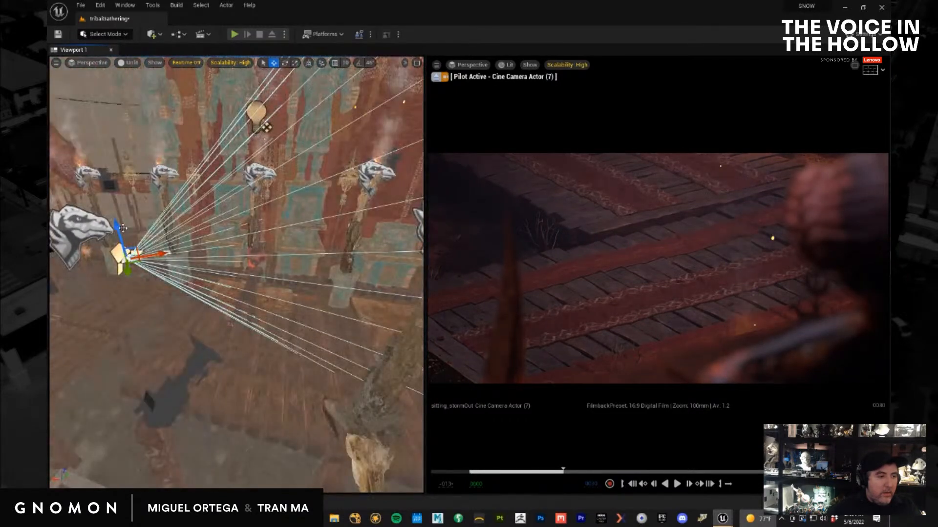
{"action": "left_click_drag", "start_coordinate": [126, 231], "coordinate": [226, 317]}
{"action": "left_click_drag", "start_coordinate": [189, 273], "coordinate": [188, 261]}
Rotate the spot light around and shift it to the figure's opposite side, lighting the blurred foreground head and arm
{"action": "key", "text": "e"}
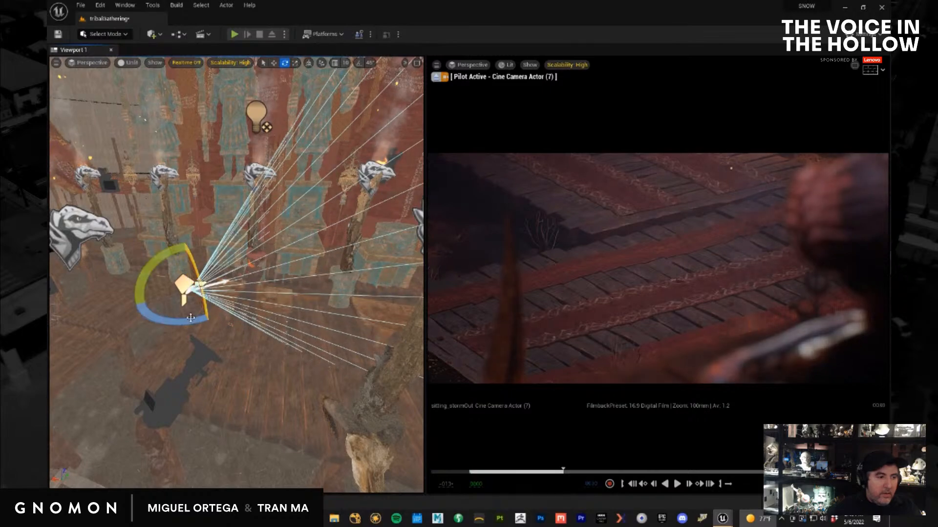
{"action": "left_click_drag", "start_coordinate": [191, 318], "coordinate": [351, 359]}
{"action": "key", "text": "w"}
{"action": "key", "text": "e"}
{"action": "key", "text": "w"}
{"action": "left_click_drag", "start_coordinate": [271, 294], "coordinate": [273, 277]}
{"action": "left_click_drag", "start_coordinate": [305, 305], "coordinate": [350, 339]}
{"action": "key", "text": "e"}
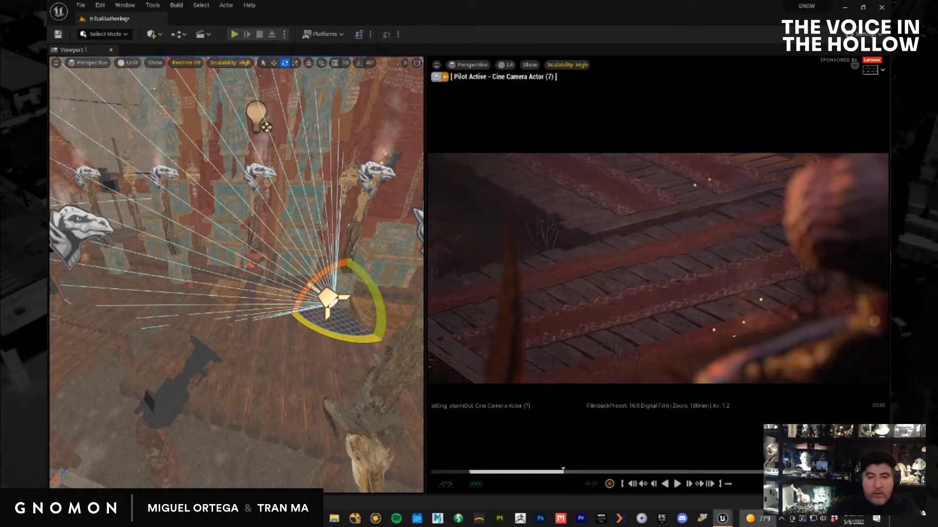
Convert the SpotLight12 track to a spawnable in the sitting_stormOut sequence
{"action": "left_click_drag", "start_coordinate": [890, 131], "coordinate": [756, 131]}
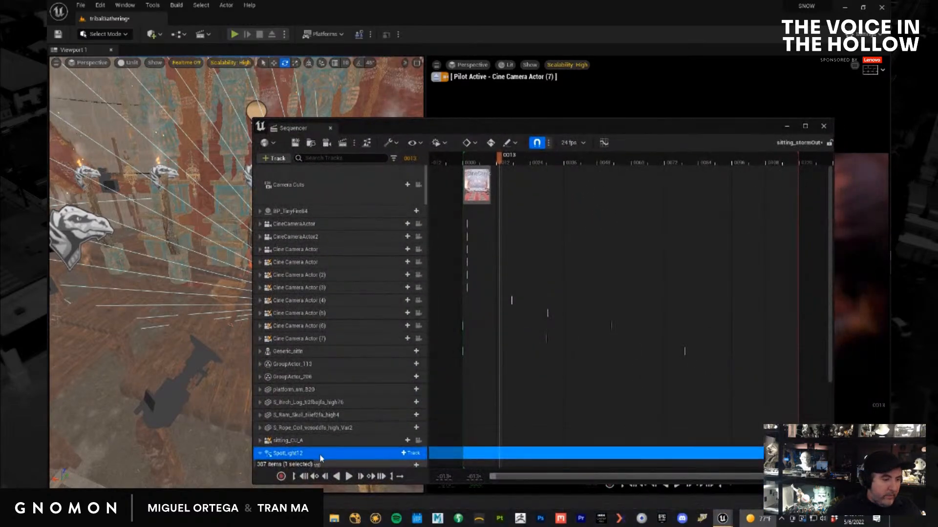
{"action": "right_click", "coordinate": [319, 453]}
{"action": "left_click", "coordinate": [367, 242]}
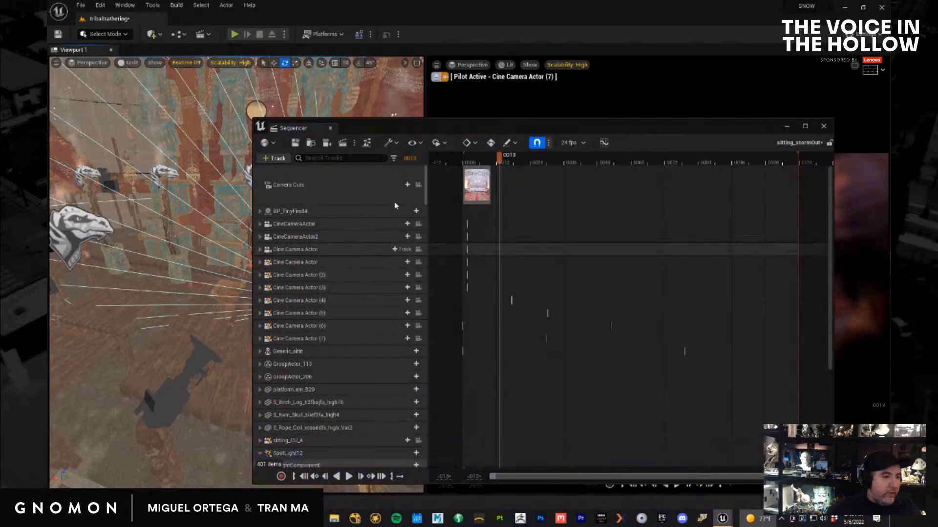
{"action": "left_click_drag", "start_coordinate": [420, 124], "coordinate": [889, 164]}
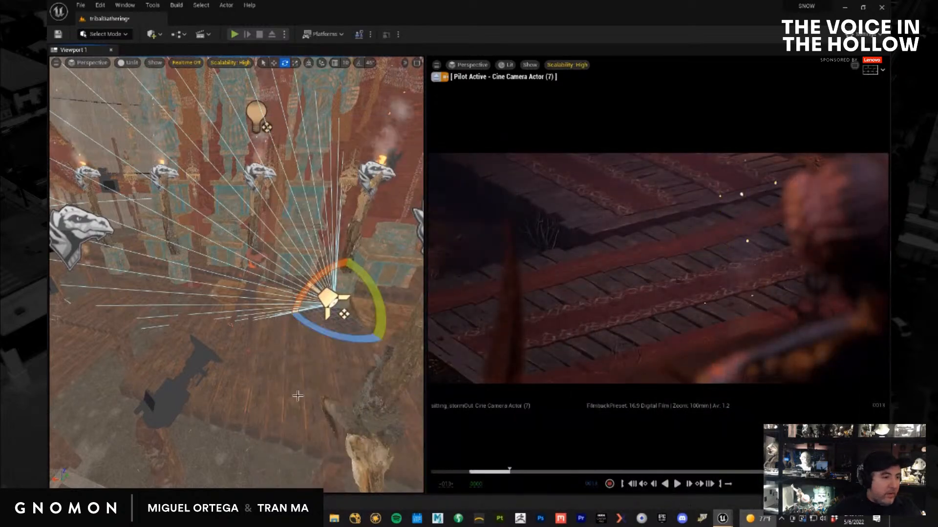
Inspect the existing lights around the carpeted platform, checking several spot lights and the sky light in turn
{"action": "left_click_drag", "start_coordinate": [219, 383], "coordinate": [304, 409], "text": "alt"}
{"action": "middle_click_drag", "start_coordinate": [349, 366], "coordinate": [719, 215], "text": "alt"}
{"action": "left_click_drag", "start_coordinate": [230, 361], "coordinate": [157, 417], "text": "alt"}
{"action": "right_click_drag", "start_coordinate": [257, 360], "coordinate": [223, 387], "text": "alt"}
{"action": "middle_click_drag", "start_coordinate": [142, 421], "coordinate": [158, 386], "text": "alt"}
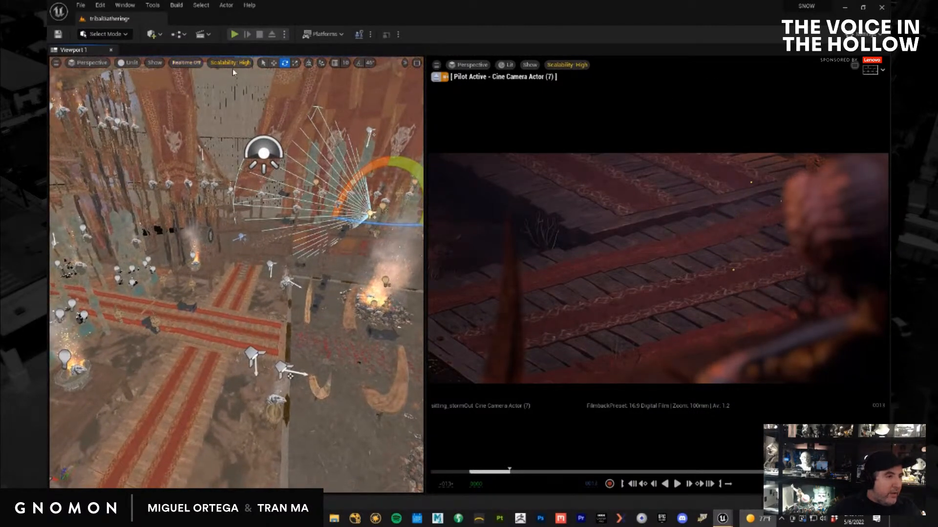
{"action": "right_click_drag", "start_coordinate": [195, 424], "coordinate": [182, 429], "text": "alt"}
{"action": "middle_click_drag", "start_coordinate": [268, 327], "coordinate": [299, 286], "text": "alt"}
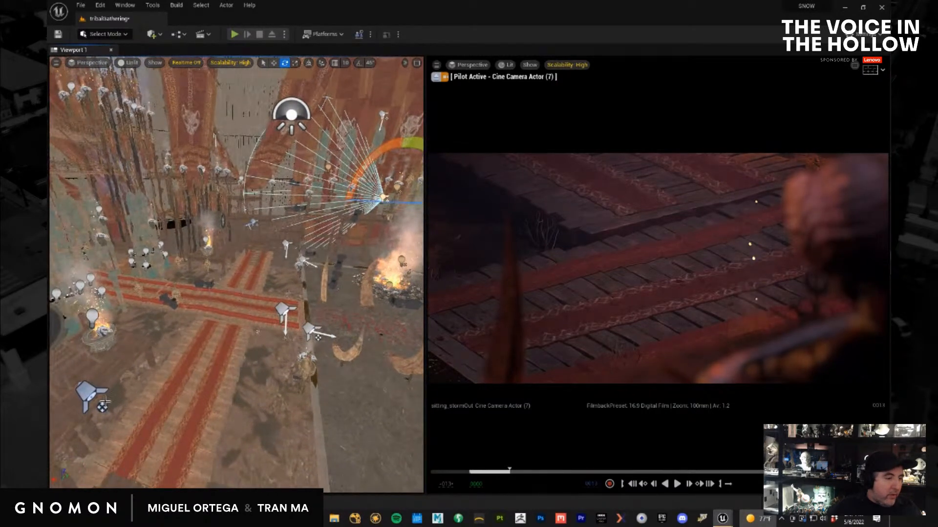
{"action": "left_click", "coordinate": [88, 393]}
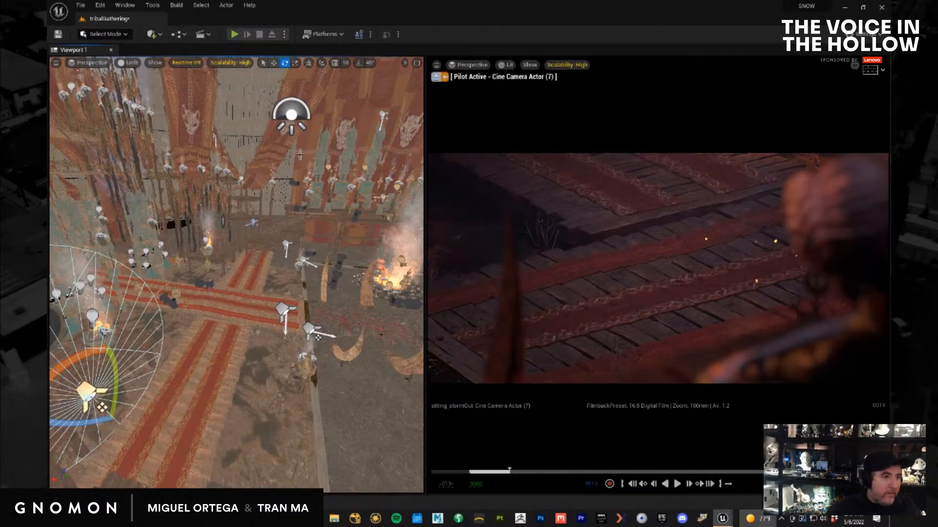
{"action": "left_click", "coordinate": [292, 114]}
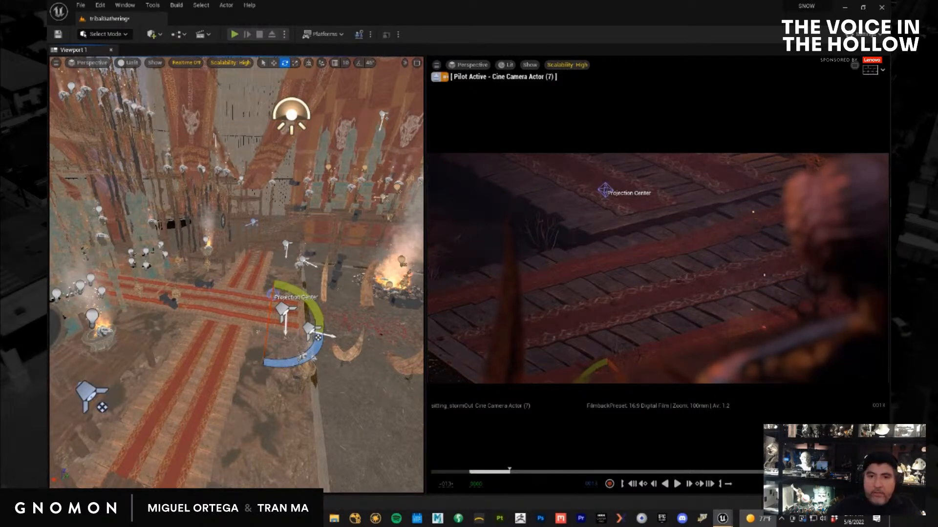
{"action": "key", "text": "h"}
{"action": "key", "text": "ctrl+z"}
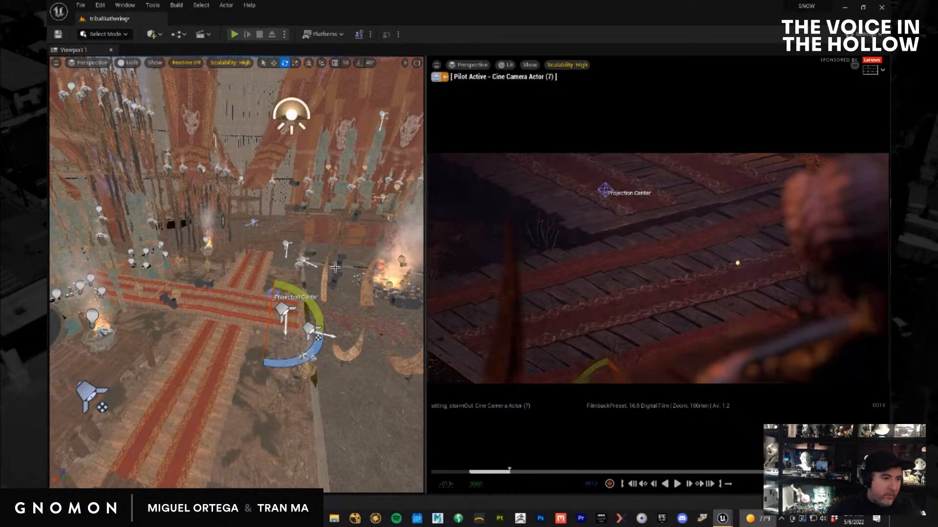
{"action": "left_click", "coordinate": [283, 312]}
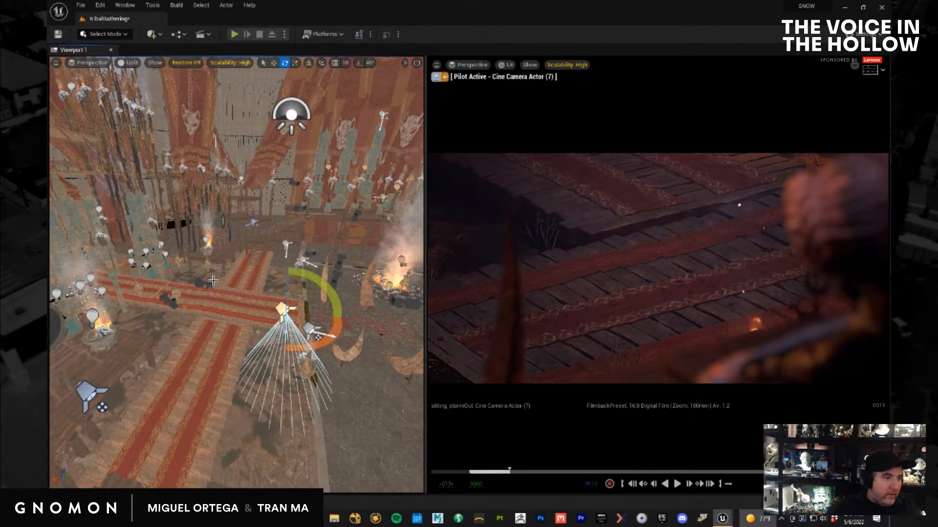
Find and select the overhead SpotLight_TOPBLUE_front light that points down at the carpeted platform
{"action": "scroll", "coordinate": [215, 282], "scroll_direction": "down", "scroll_amount": 4}
{"action": "scroll", "coordinate": [230, 202], "scroll_direction": "down", "scroll_amount": 4}
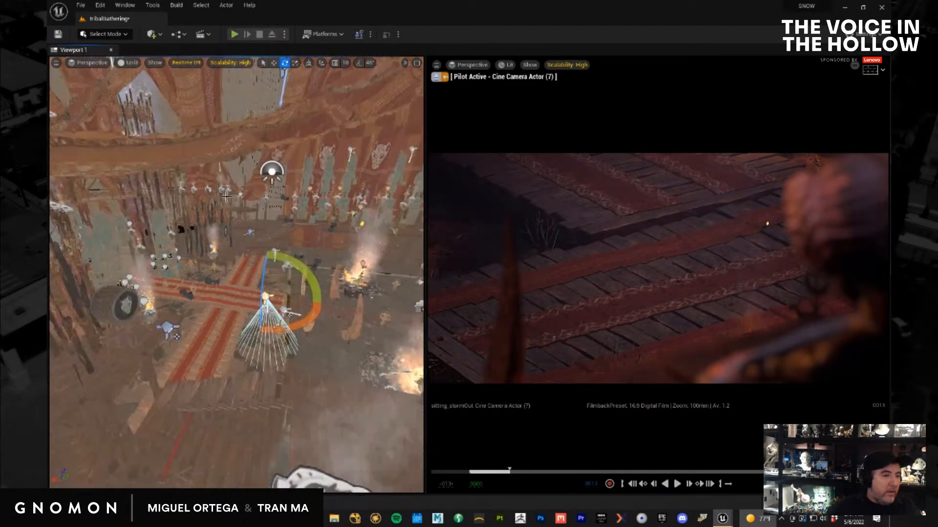
{"action": "scroll", "coordinate": [230, 202], "scroll_direction": "down", "scroll_amount": 3}
{"action": "scroll", "coordinate": [289, 204], "scroll_direction": "down", "scroll_amount": 6}
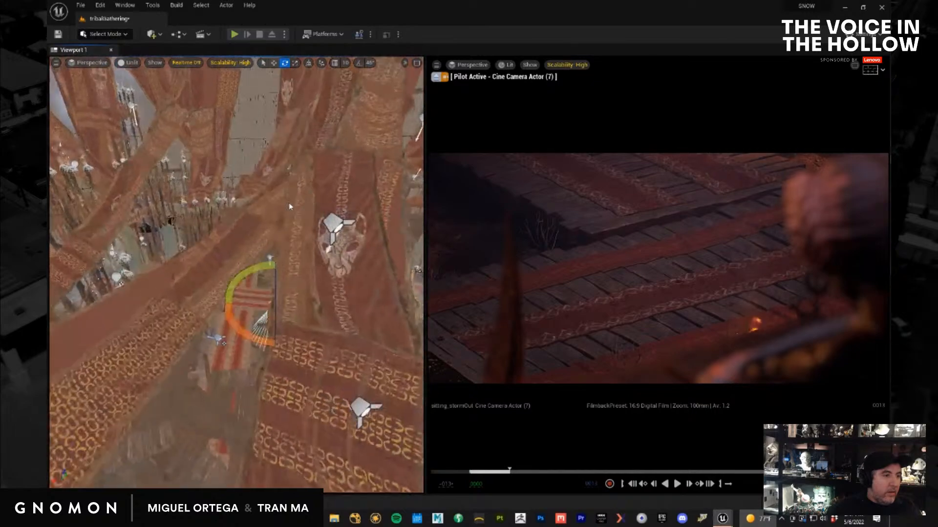
{"action": "left_click_drag", "start_coordinate": [295, 208], "coordinate": [160, 234], "text": "alt"}
{"action": "right_click_drag", "start_coordinate": [160, 234], "coordinate": [630, 406], "text": "alt"}
{"action": "left_click_drag", "start_coordinate": [237, 212], "coordinate": [147, 201], "text": "alt"}
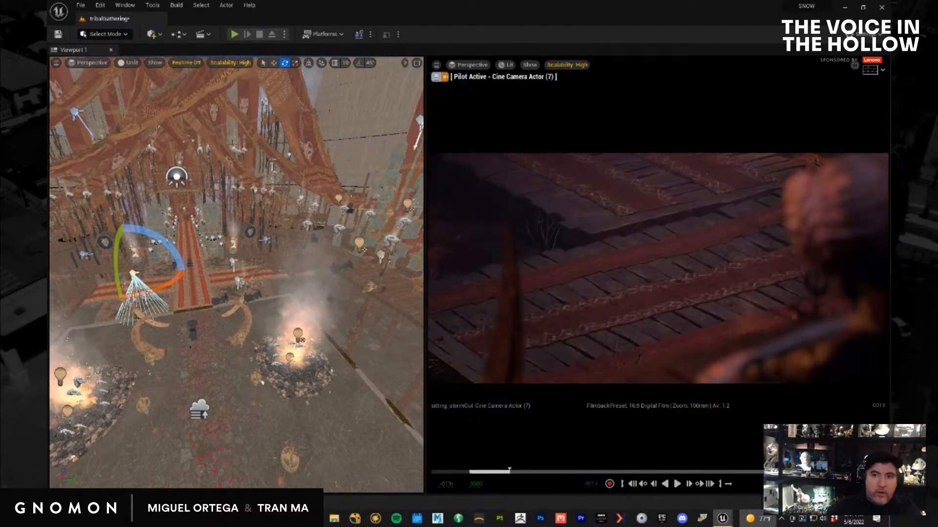
{"action": "key", "text": "Escape"}
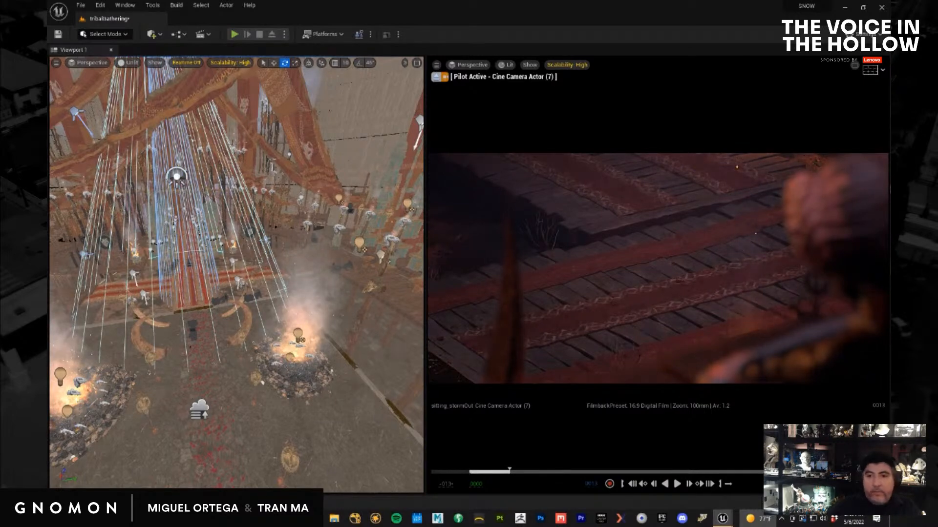
Add a Transform track to SpotLight_TOPBLUE_front in the sitting_stormOut sequence
{"action": "left_click_drag", "start_coordinate": [889, 169], "coordinate": [638, 169]}
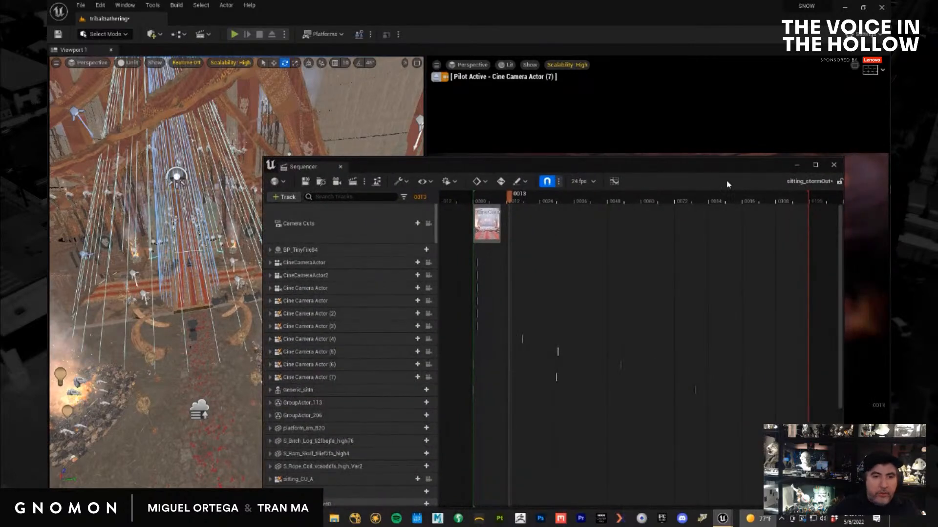
{"action": "left_click_drag", "start_coordinate": [890, 293], "coordinate": [326, 293]}
{"action": "left_click_drag", "start_coordinate": [403, 166], "coordinate": [392, 60]}
{"action": "scroll", "coordinate": [310, 304], "scroll_direction": "down", "scroll_amount": 1}
{"action": "scroll", "coordinate": [310, 308], "scroll_direction": "down", "scroll_amount": 5}
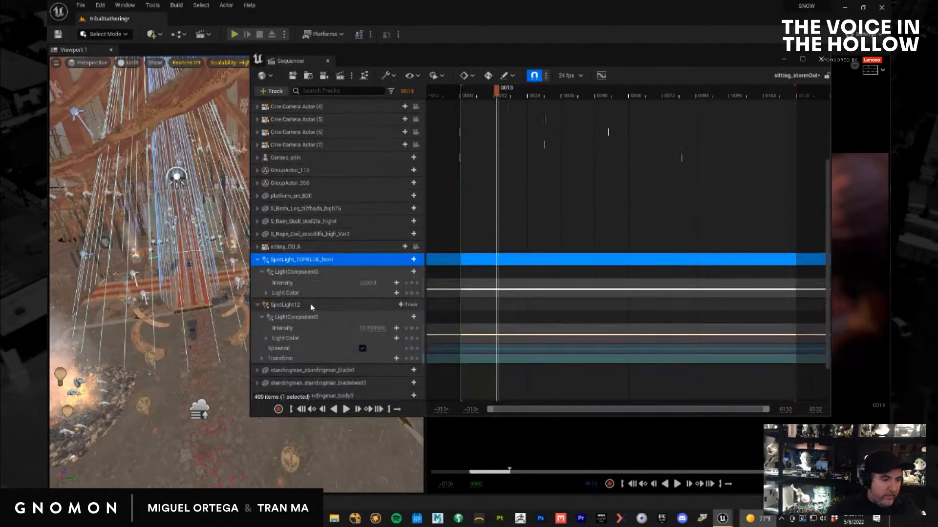
{"action": "left_click", "coordinate": [403, 259]}
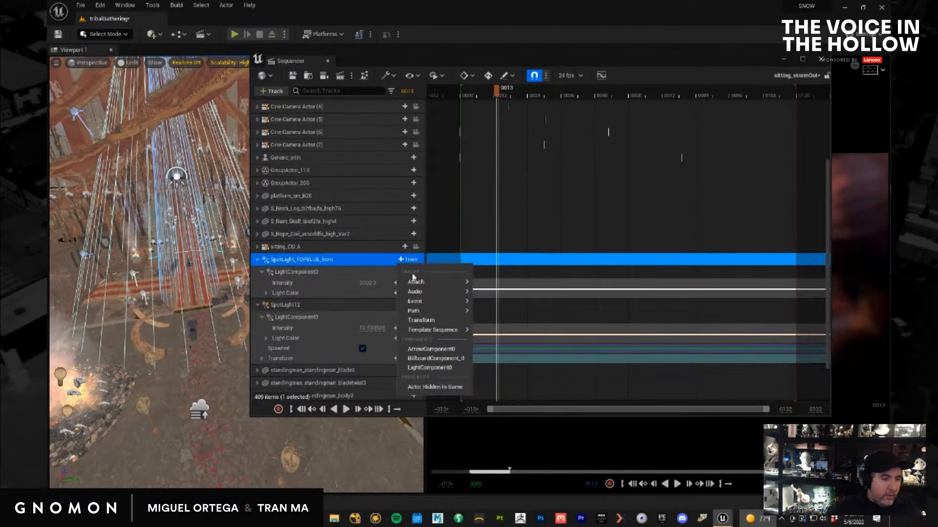
{"action": "left_click", "coordinate": [439, 321]}
{"action": "left_click", "coordinate": [408, 260]}
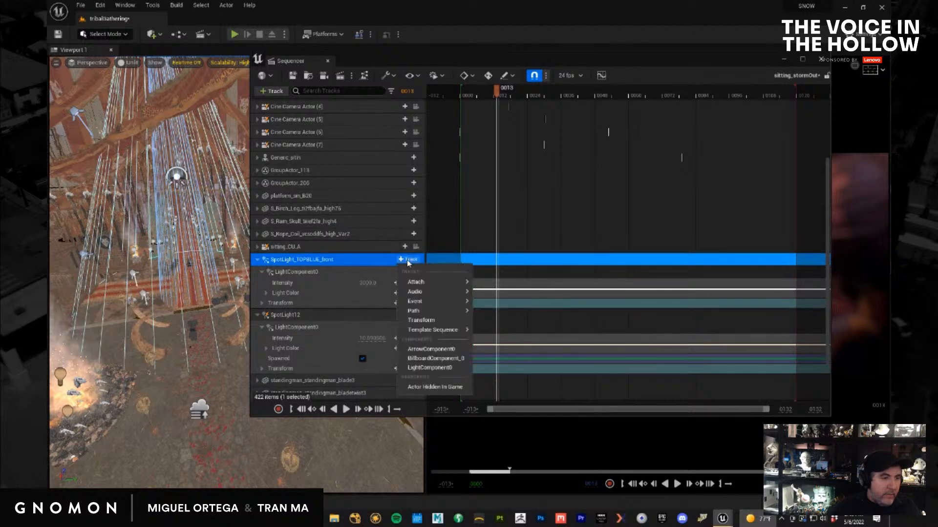
{"action": "left_click", "coordinate": [370, 275]}
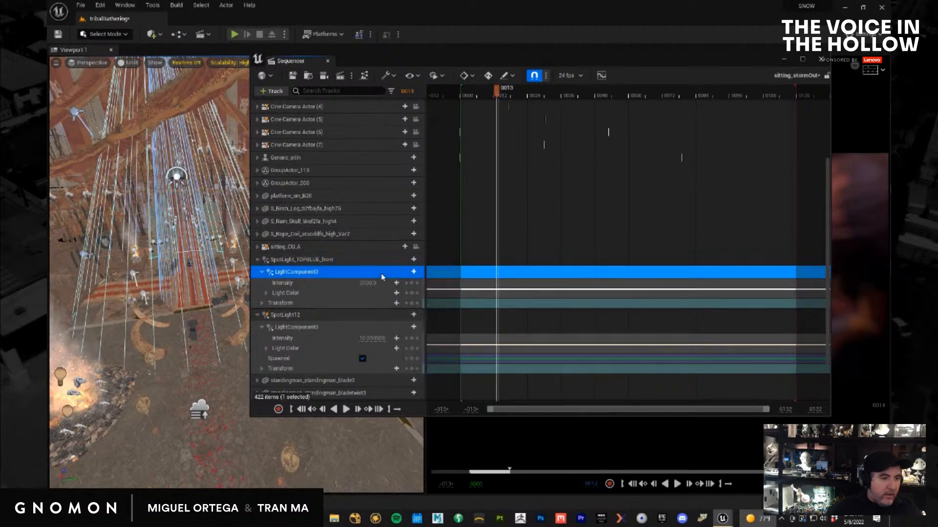
Add Inner Cone Angle and Outer Cone Angle tracks to the light component of SpotLight_TOPBLUE_front and clear the Sequencer off the viewports
{"action": "left_click", "coordinate": [406, 272]}
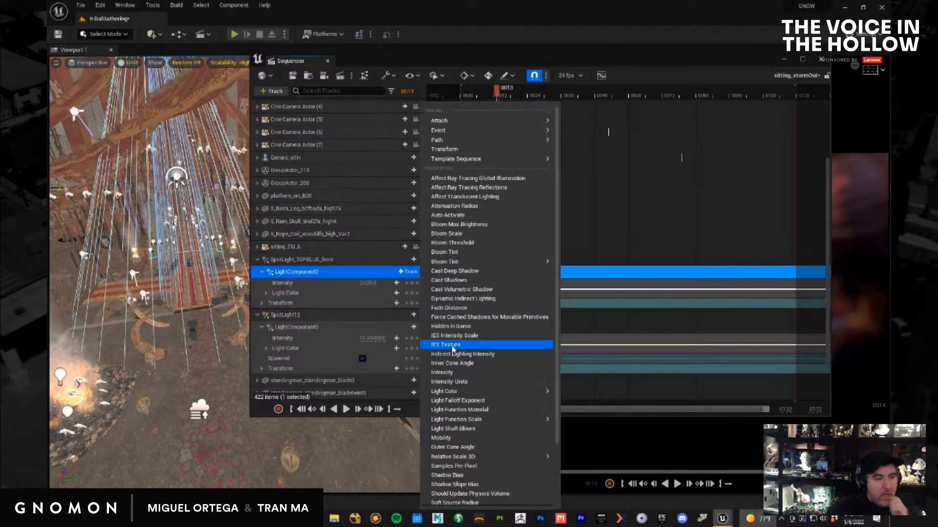
{"action": "left_click", "coordinate": [458, 372]}
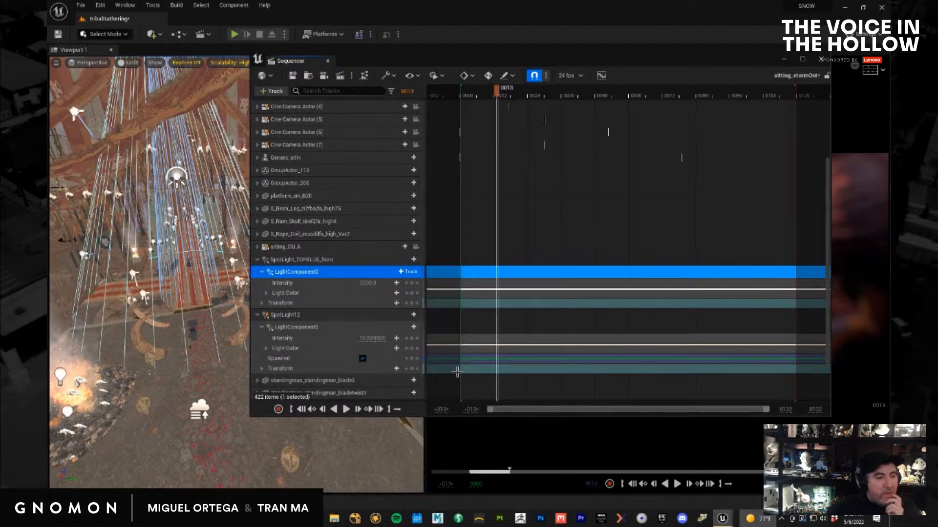
{"action": "left_click", "coordinate": [408, 272]}
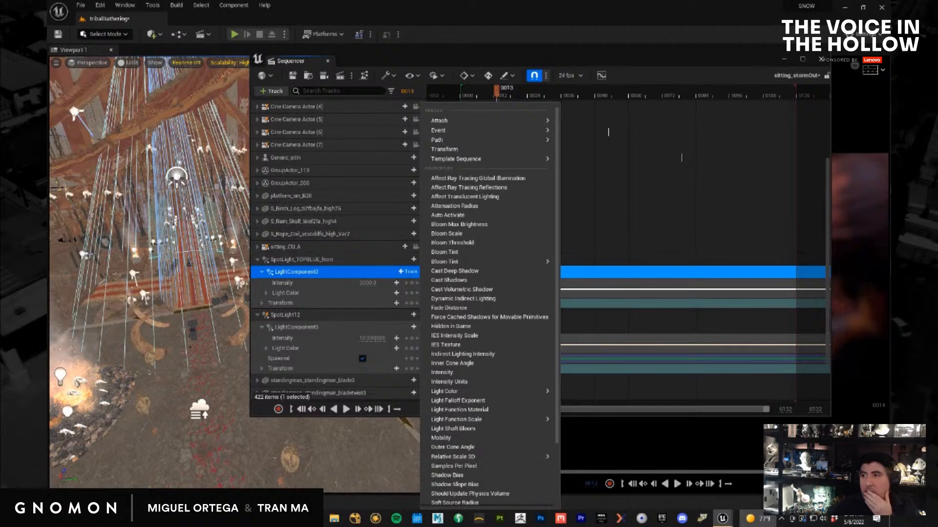
{"action": "key", "text": "Escape"}
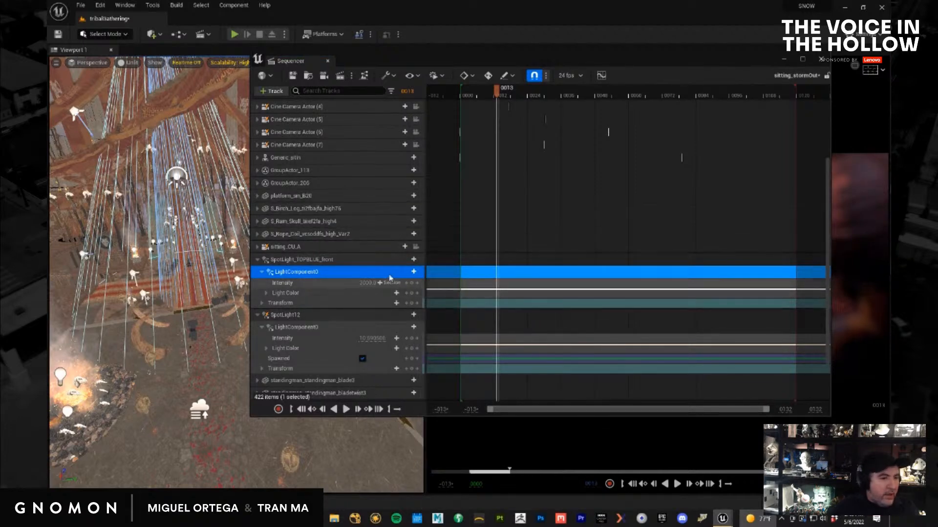
{"action": "left_click", "coordinate": [406, 275]}
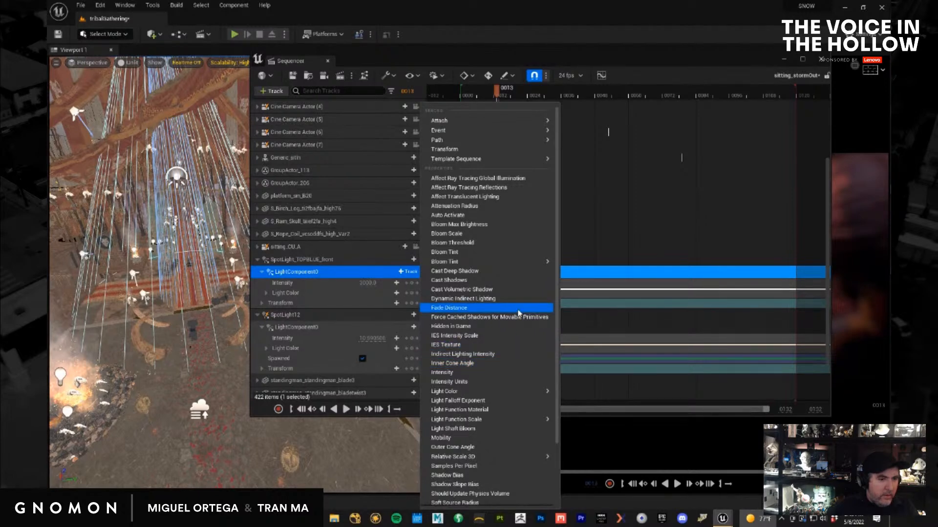
{"action": "left_click", "coordinate": [490, 362]}
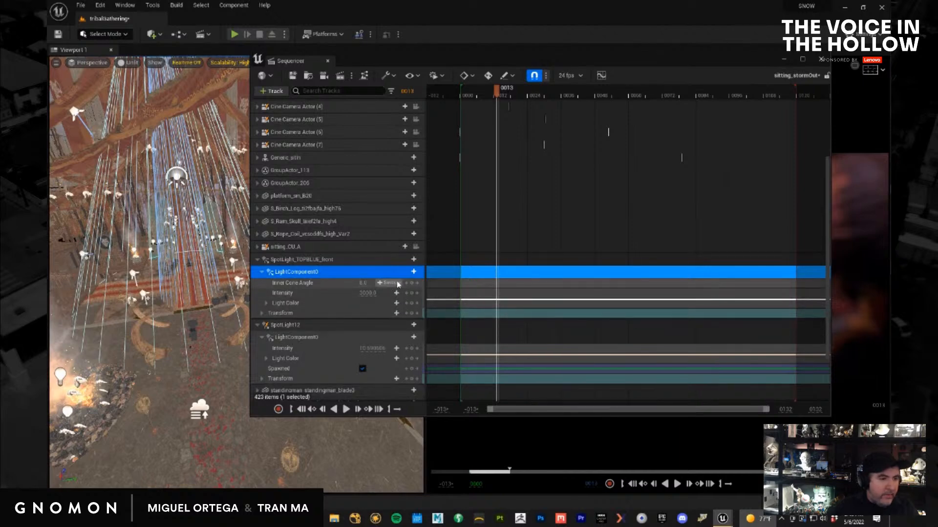
{"action": "left_click", "coordinate": [389, 283]}
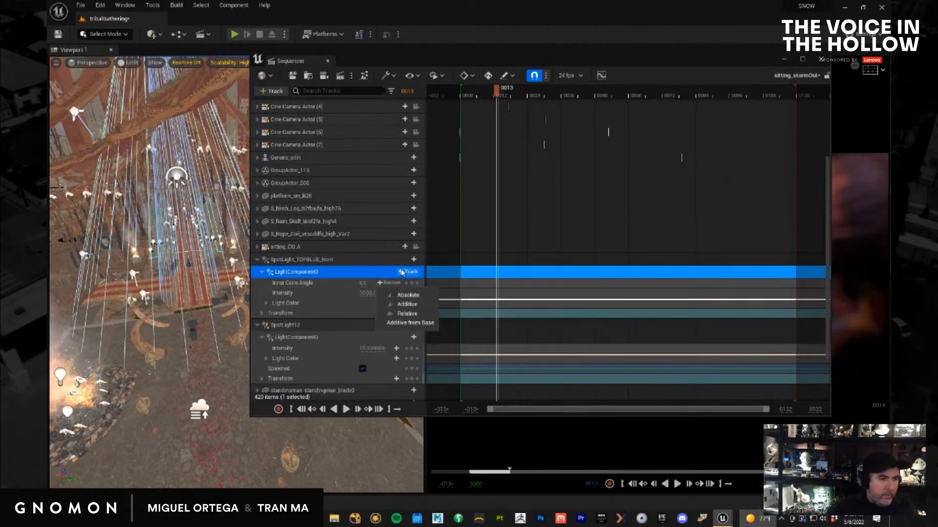
{"action": "left_click", "coordinate": [409, 272]}
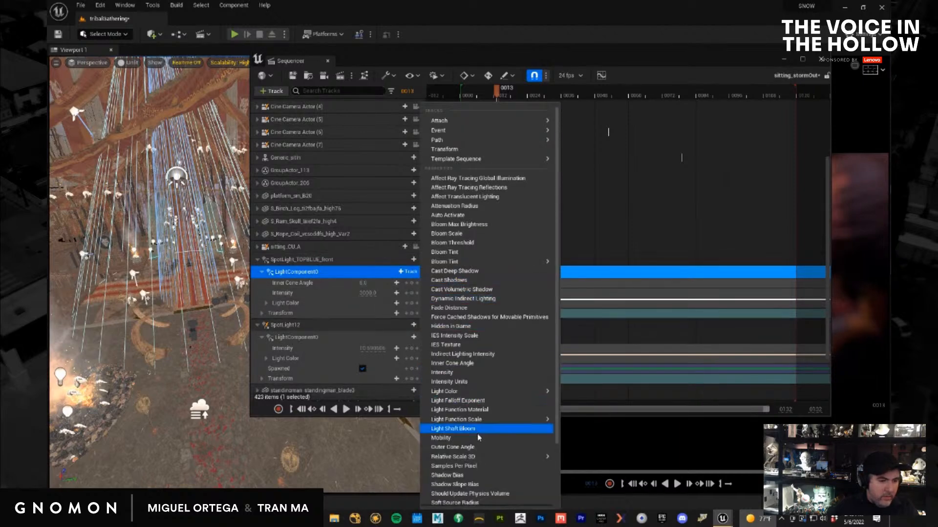
{"action": "left_click", "coordinate": [476, 449]}
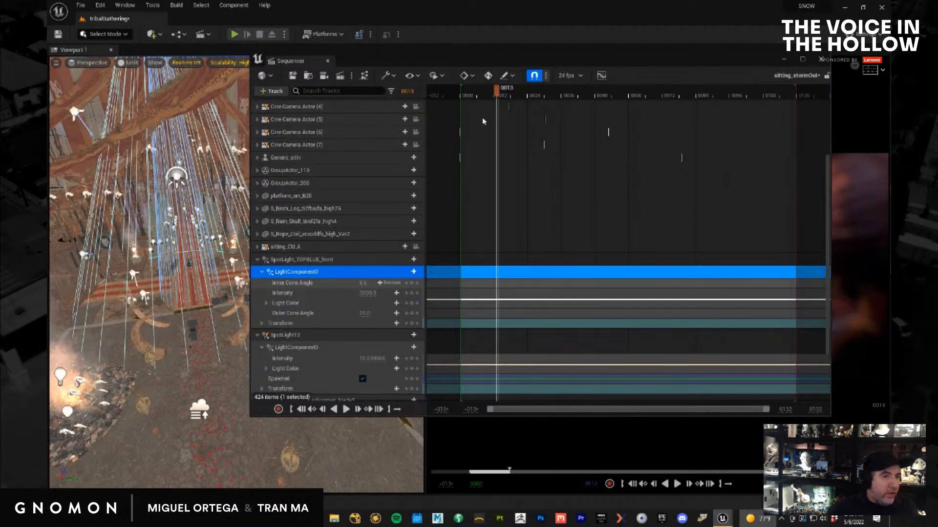
{"action": "left_click_drag", "start_coordinate": [503, 63], "coordinate": [890, 110]}
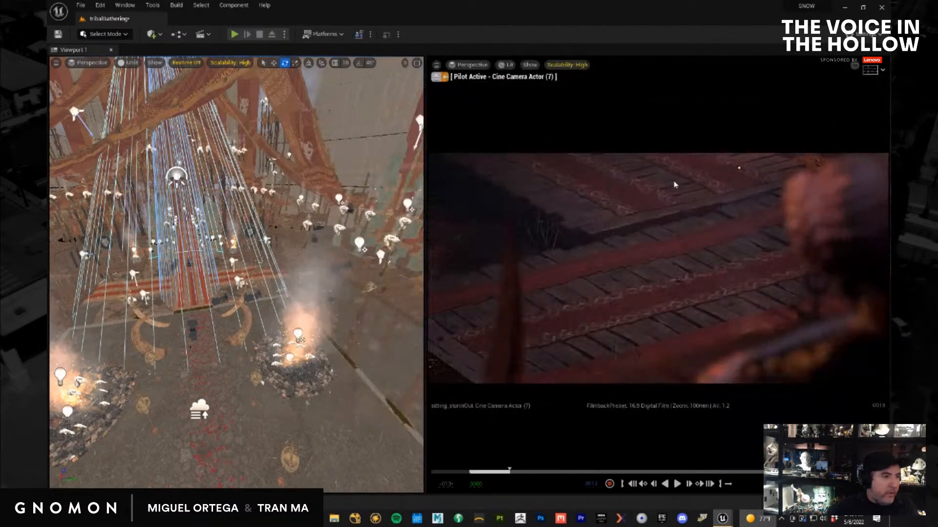
Lower SpotLight_TOPBLUE_front from the ceiling to just above the carpeted platform, then nudge it slightly sideways
{"action": "scroll", "coordinate": [119, 228], "scroll_direction": "down", "scroll_amount": 3}
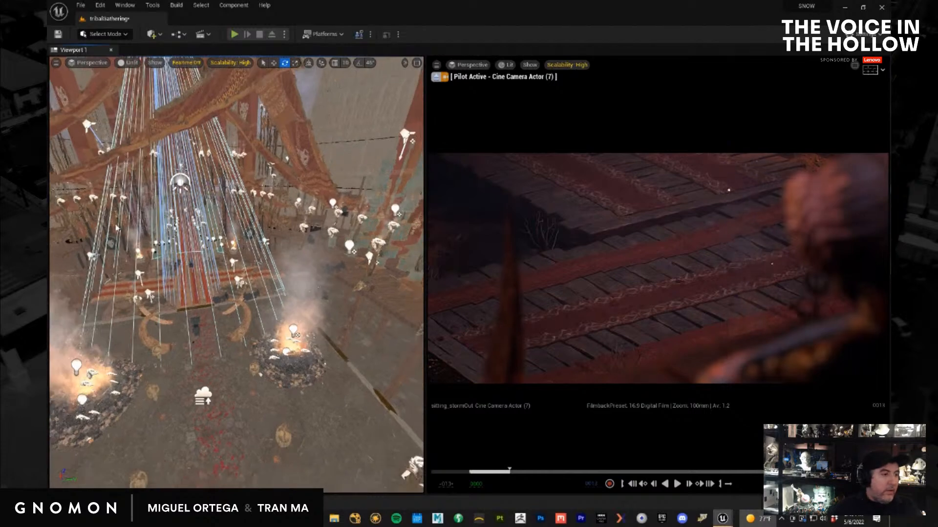
{"action": "scroll", "coordinate": [118, 228], "scroll_direction": "down", "scroll_amount": 2}
{"action": "middle_click_drag", "start_coordinate": [119, 228], "coordinate": [129, 261]}
{"action": "key", "text": "w"}
{"action": "middle_click_drag", "start_coordinate": [226, 153], "coordinate": [232, 183]}
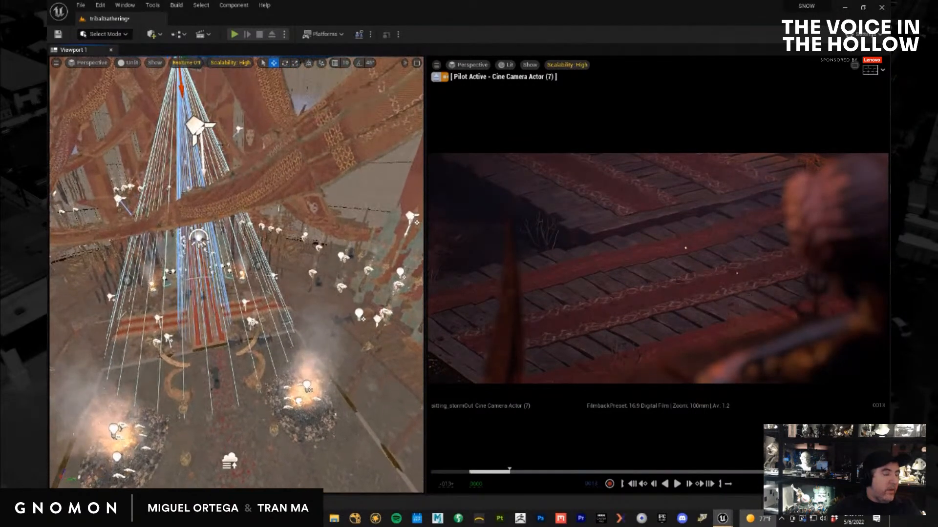
{"action": "scroll", "coordinate": [260, 152], "scroll_direction": "down", "scroll_amount": 4}
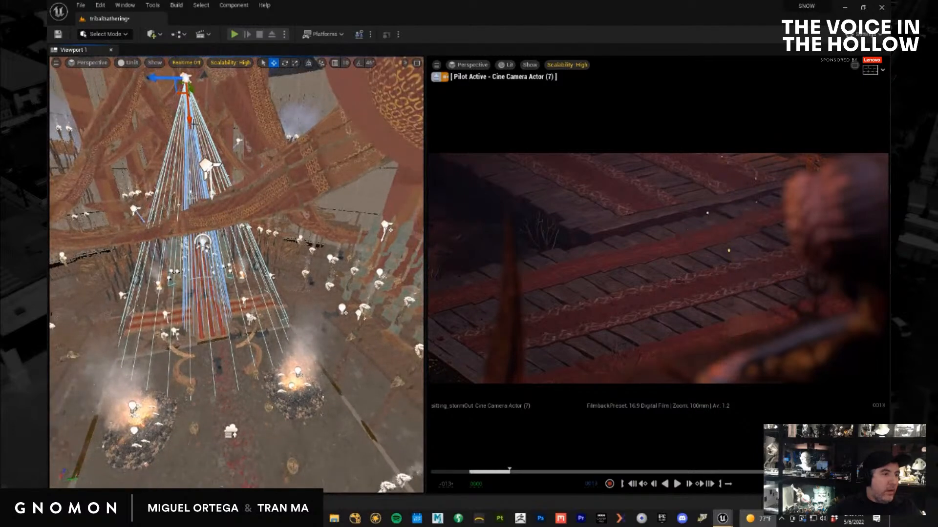
{"action": "left_click_drag", "start_coordinate": [190, 121], "coordinate": [196, 270]}
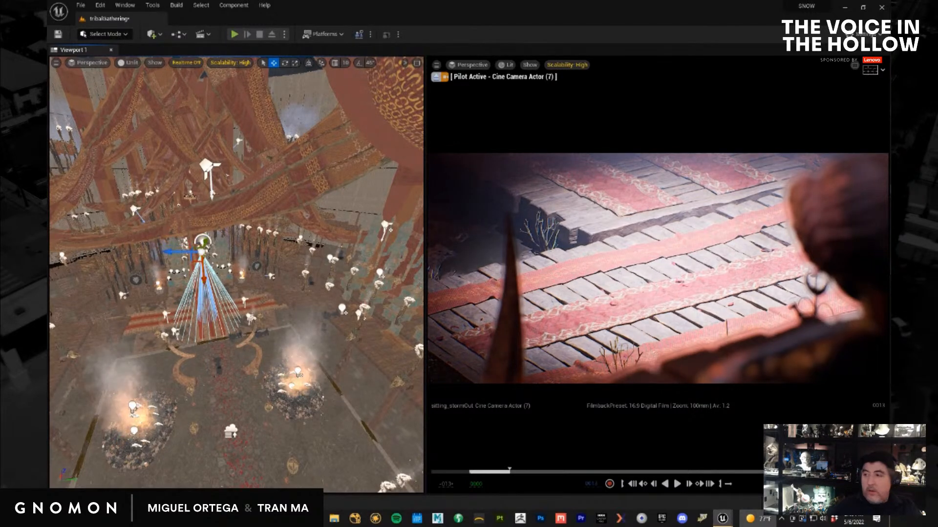
{"action": "left_click_drag", "start_coordinate": [268, 344], "coordinate": [250, 332], "text": "alt"}
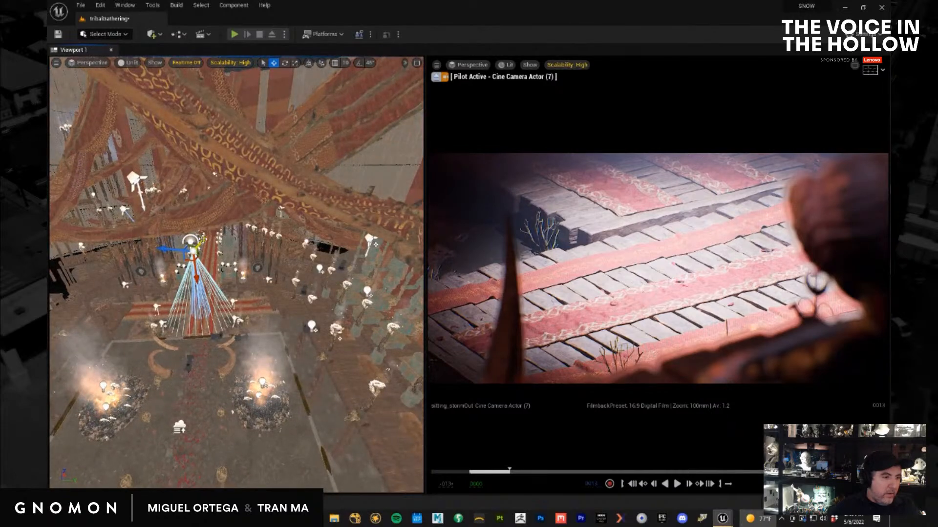
{"action": "left_click_drag", "start_coordinate": [204, 239], "coordinate": [205, 243]}
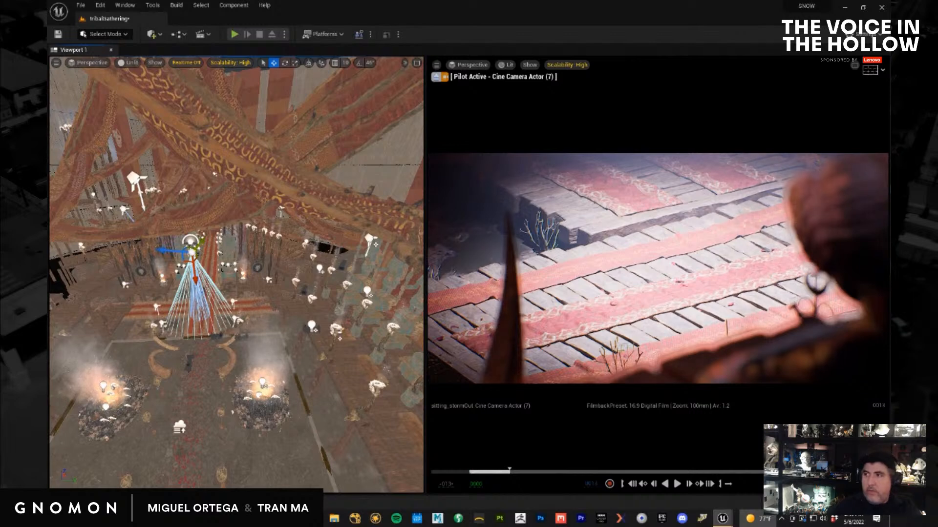
Set the light colour of SpotLight_TOPBLUE_front to a light blue, hue about 210 and saturation about 0.76, and adjust its intensity
{"action": "left_click_drag", "start_coordinate": [575, 1], "coordinate": [575, 72]}
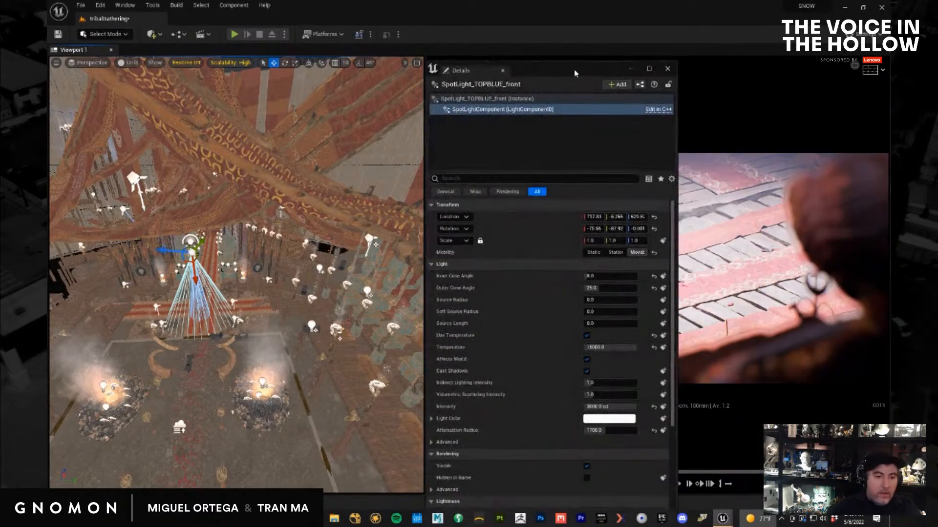
{"action": "left_click", "coordinate": [595, 421]}
{"action": "left_click_drag", "start_coordinate": [648, 357], "coordinate": [627, 339]}
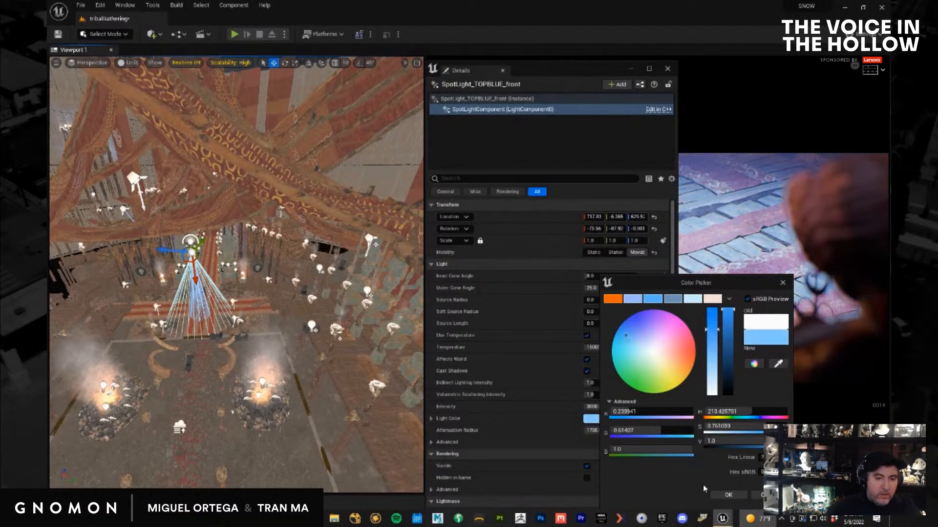
{"action": "left_click", "coordinate": [727, 495]}
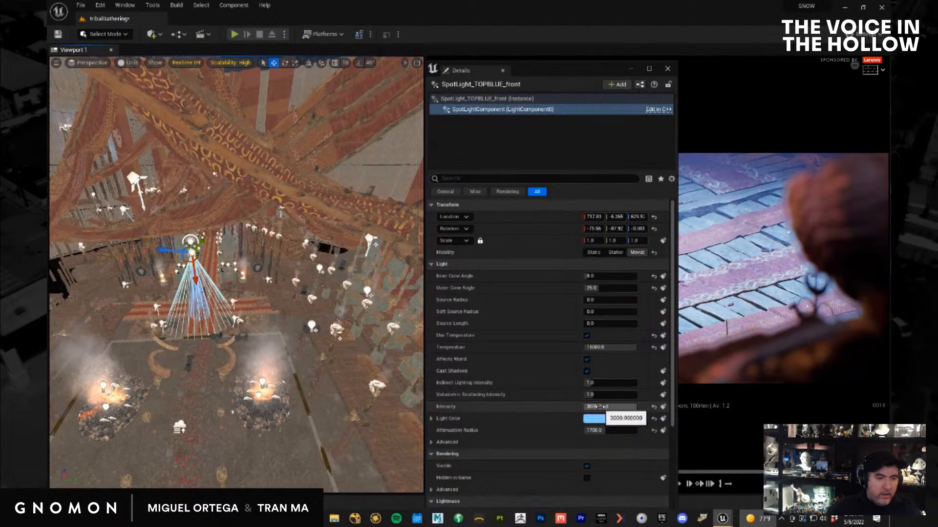
{"action": "left_click_drag", "start_coordinate": [599, 407], "coordinate": [610, 409]}
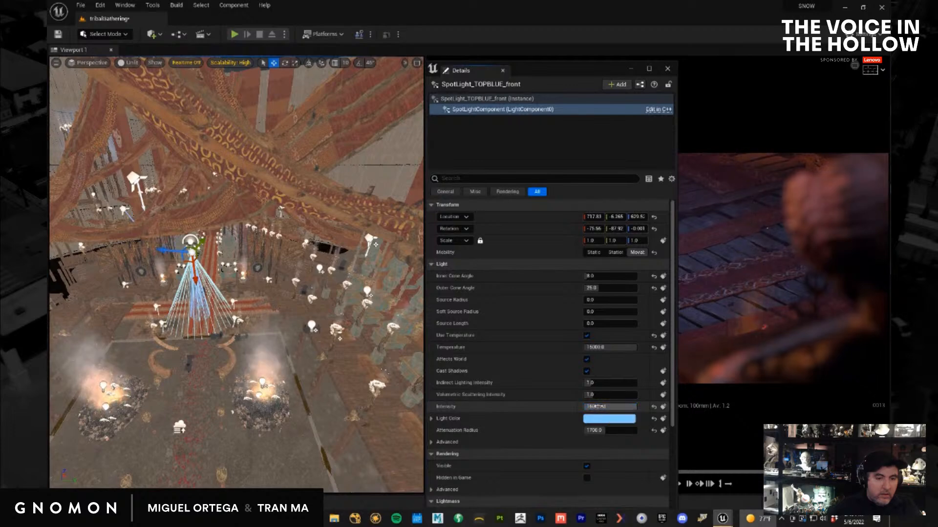
Try intensities of 200 and 400 cd on SpotLight_TOPBLUE_front and settle on 300 cd, keeping the camera view unobstructed
{"action": "type", "text": "200"}
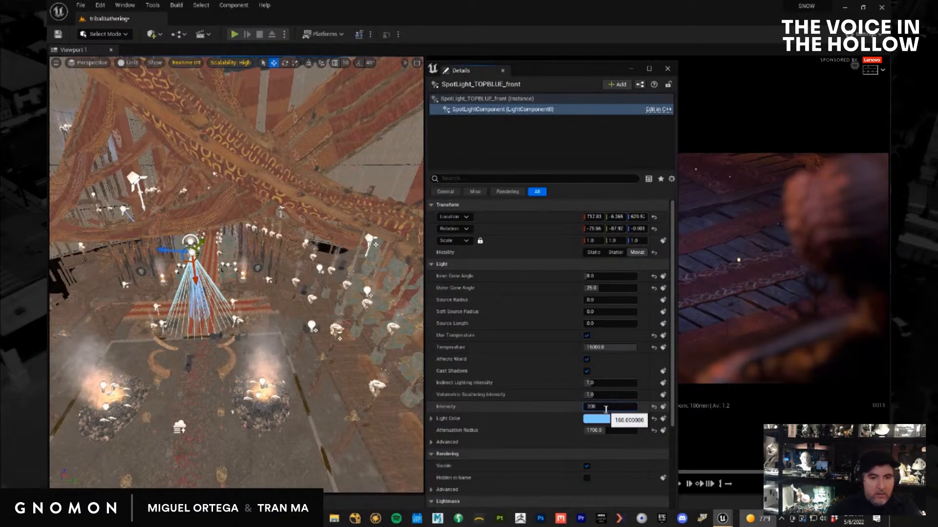
{"action": "key", "text": "Return"}
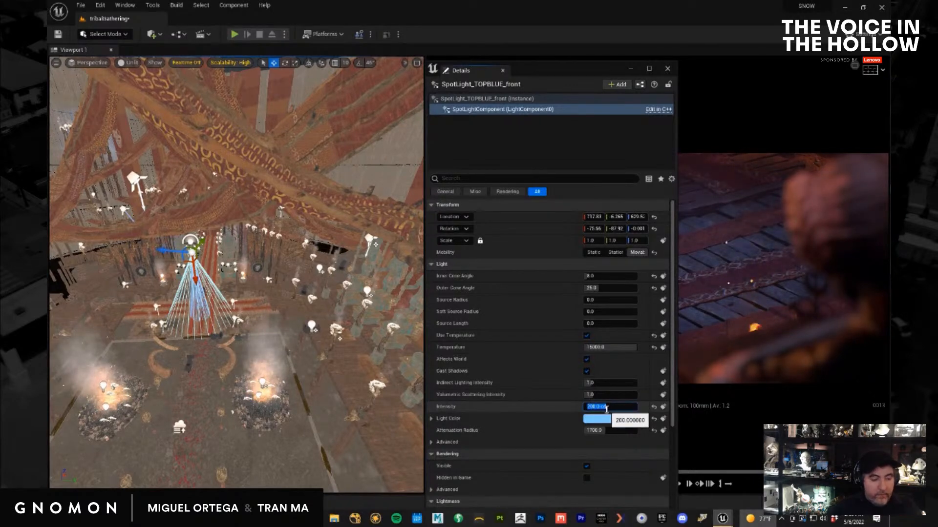
{"action": "type", "text": "400"}
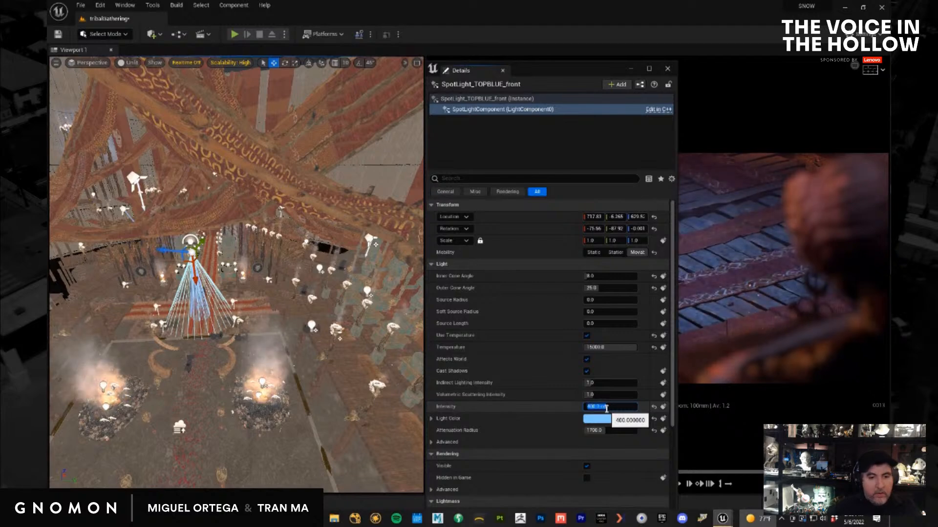
{"action": "key", "text": "Return"}
{"action": "left_click_drag", "start_coordinate": [605, 69], "coordinate": [382, 80]}
{"action": "double_click", "coordinate": [390, 419]}
{"action": "key", "text": "ctrl+a"}
{"action": "type", "text": "300"}
{"action": "key", "text": "Return"}
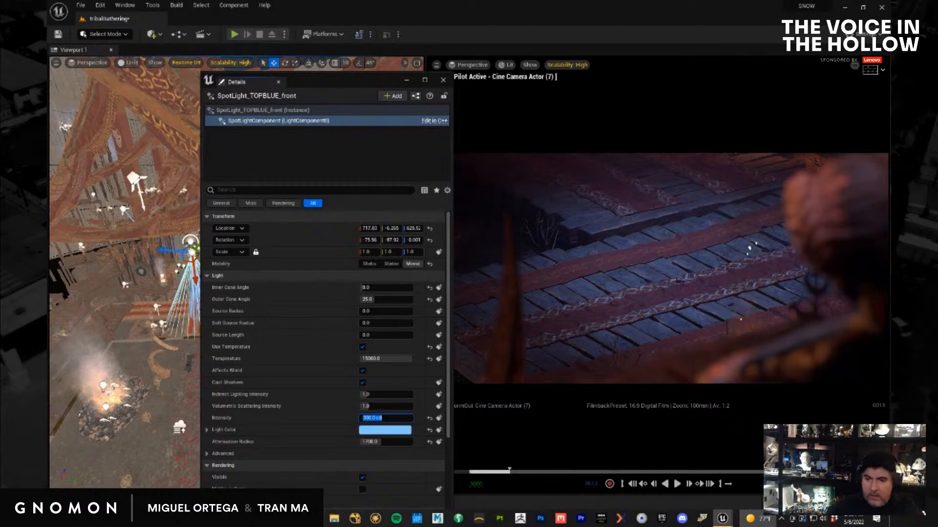
Key the Inner Cone Angle, Intensity, Light Color, Outer Cone Angle and Transform tracks of SpotLight_TOPBLUE_front at frame 13
{"action": "left_click_drag", "start_coordinate": [890, 130], "coordinate": [625, 126]}
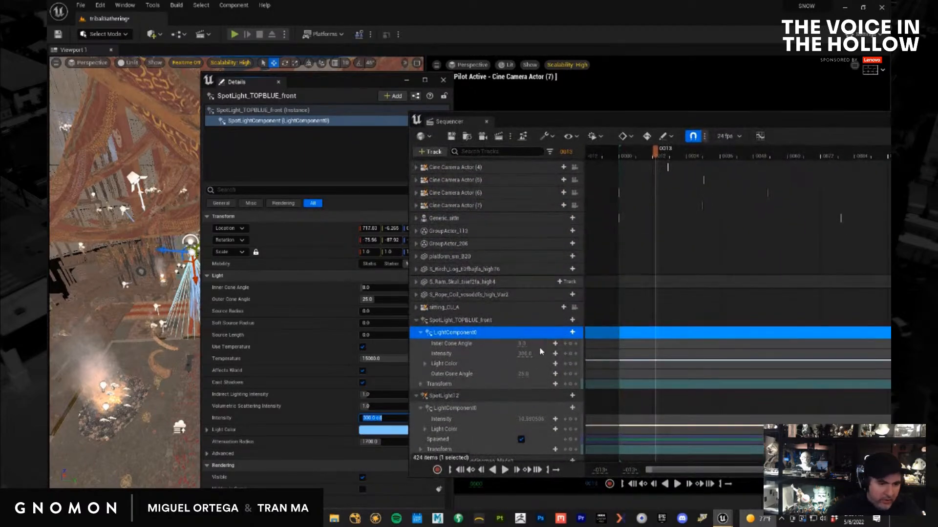
{"action": "left_click", "coordinate": [570, 344]}
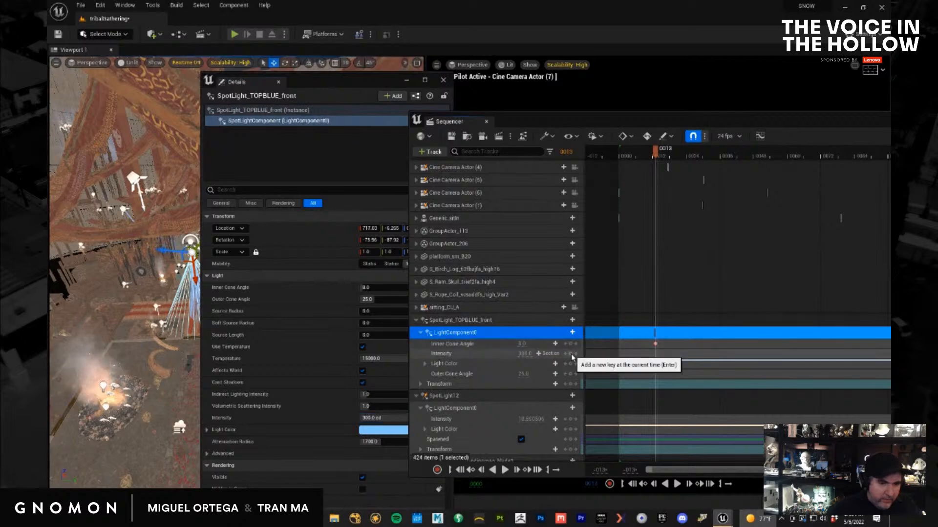
{"action": "left_click", "coordinate": [571, 354]}
{"action": "left_click", "coordinate": [571, 384]}
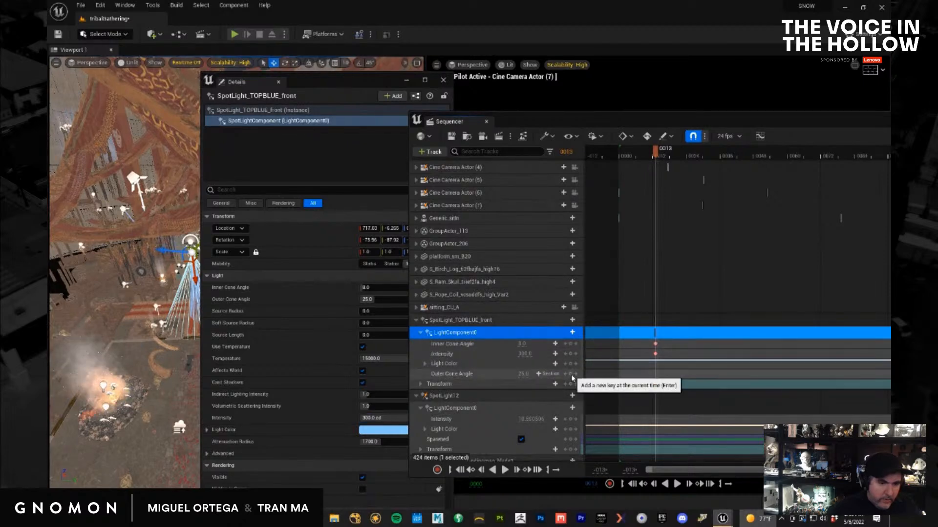
{"action": "left_click", "coordinate": [570, 364]}
{"action": "left_click", "coordinate": [571, 374]}
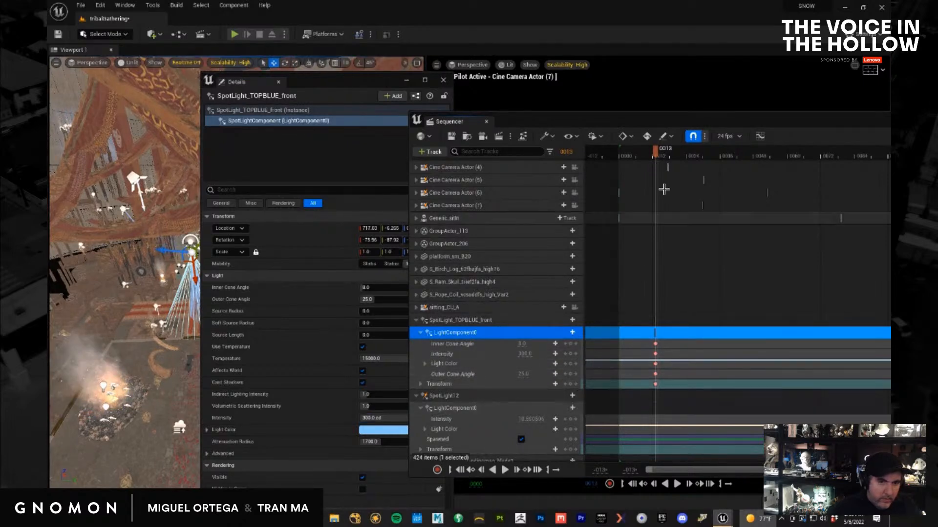
Clear the Sequencer and Details off the viewports to preview the shot, and save all changes
{"action": "mouse_move", "coordinate": [651, 158]}
{"action": "left_mouse_down"}
{"action": "mouse_move", "coordinate": [629, 157]}
{"action": "mouse_move", "coordinate": [653, 157]}
{"action": "left_mouse_up"}
{"action": "left_click_drag", "start_coordinate": [662, 121], "coordinate": [937, 293]}
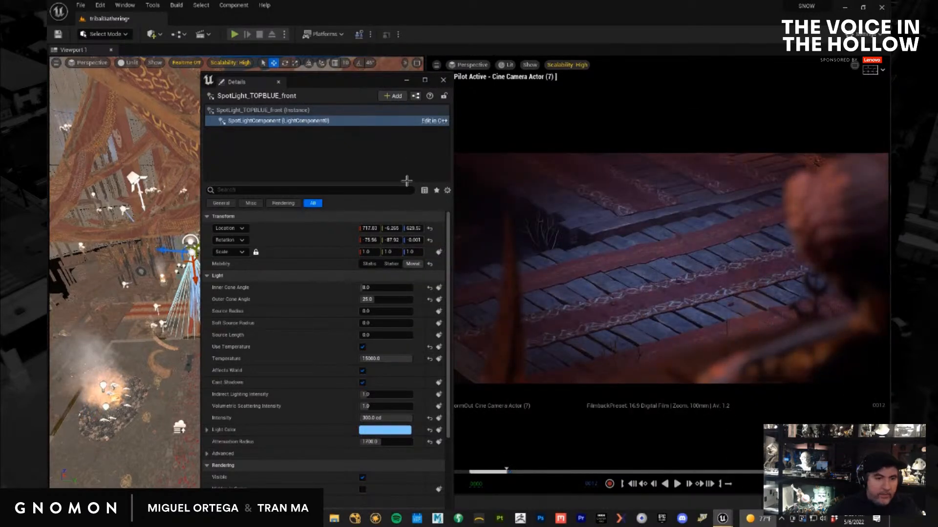
{"action": "left_click_drag", "start_coordinate": [387, 86], "coordinate": [937, 126]}
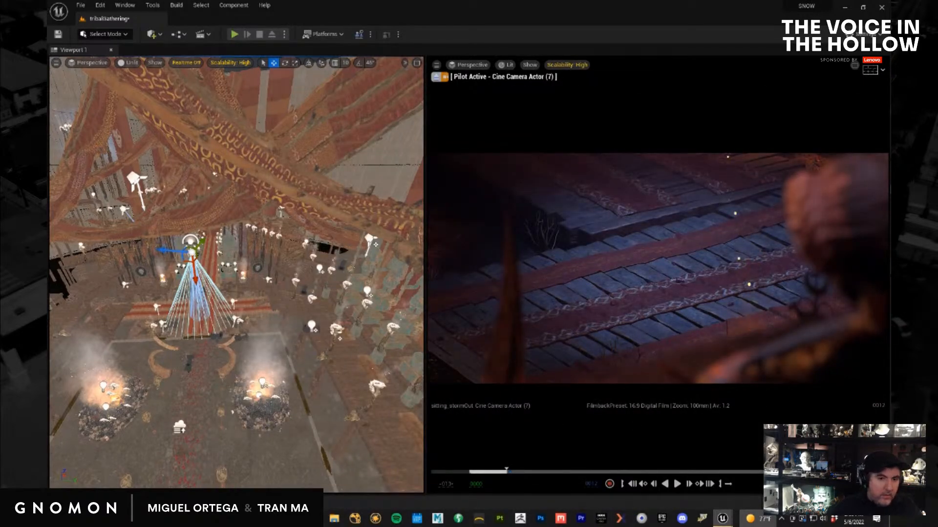
{"action": "key", "text": "space"}
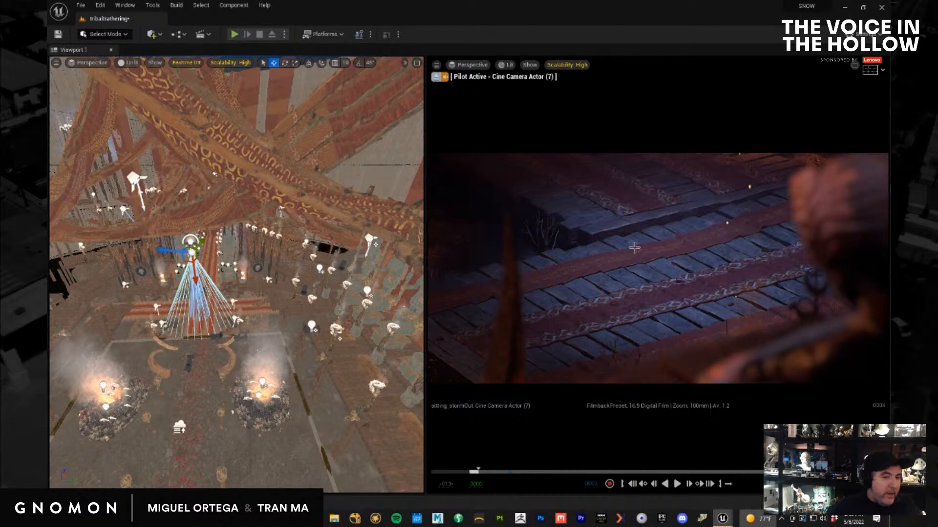
{"action": "left_click", "coordinate": [81, 5]}
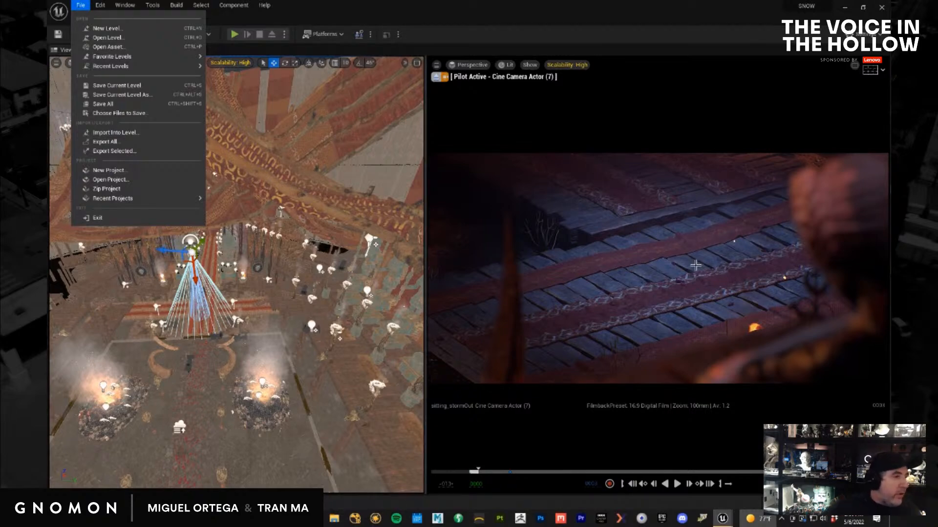
{"action": "left_click", "coordinate": [145, 106]}
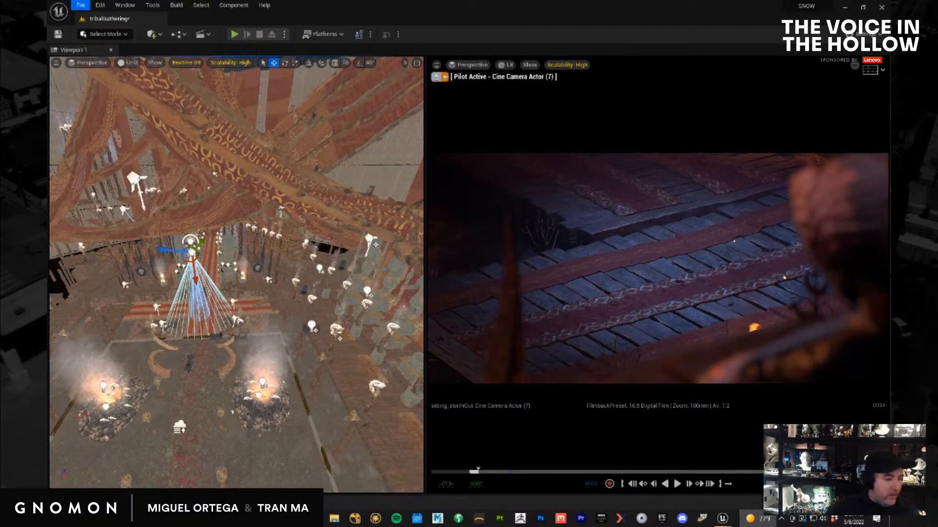
Switch to Maya, limit the viewport display to polygons and select the walking character's meshes
{"action": "mouse_move", "coordinate": [252, 518]}
{"action": "left_click", "coordinate": [295, 474]}
{"action": "left_click_drag", "start_coordinate": [483, 299], "coordinate": [437, 272], "text": "alt"}
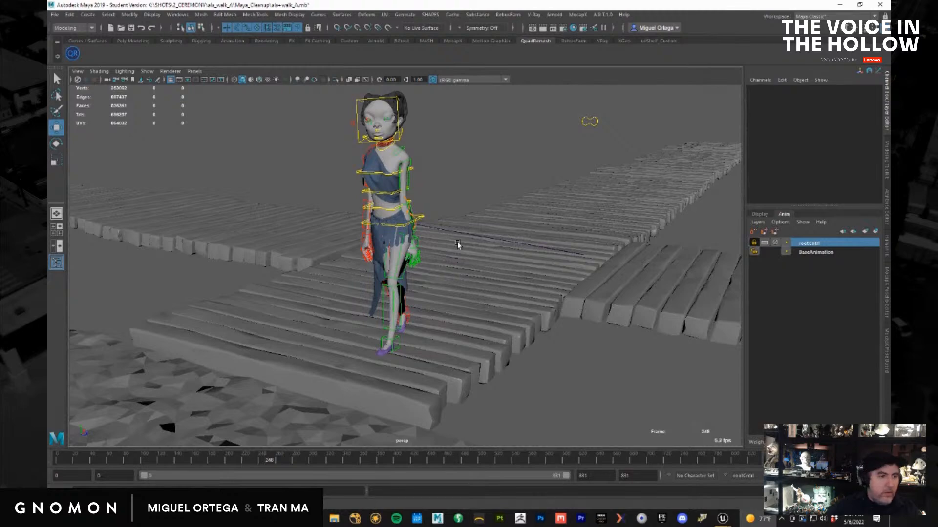
{"action": "scroll", "coordinate": [435, 253], "scroll_direction": "down", "scroll_amount": 3}
{"action": "scroll", "coordinate": [434, 253], "scroll_direction": "up", "scroll_amount": 2}
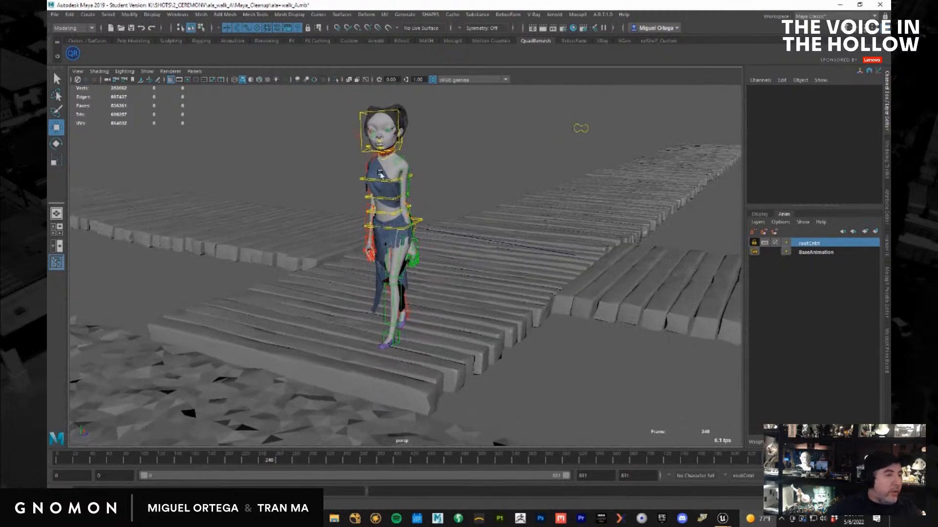
{"action": "left_click", "coordinate": [147, 72]}
{"action": "mouse_move", "coordinate": [155, 87]}
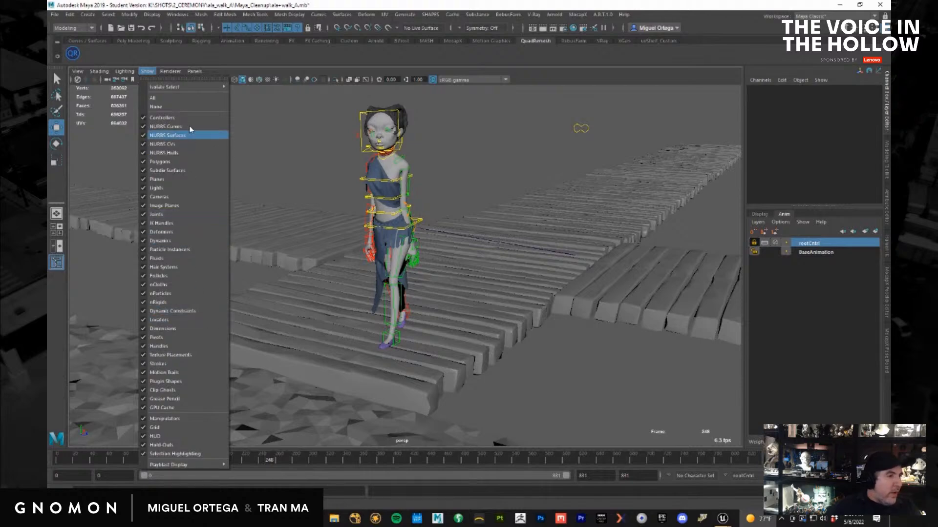
{"action": "left_click", "coordinate": [158, 106]}
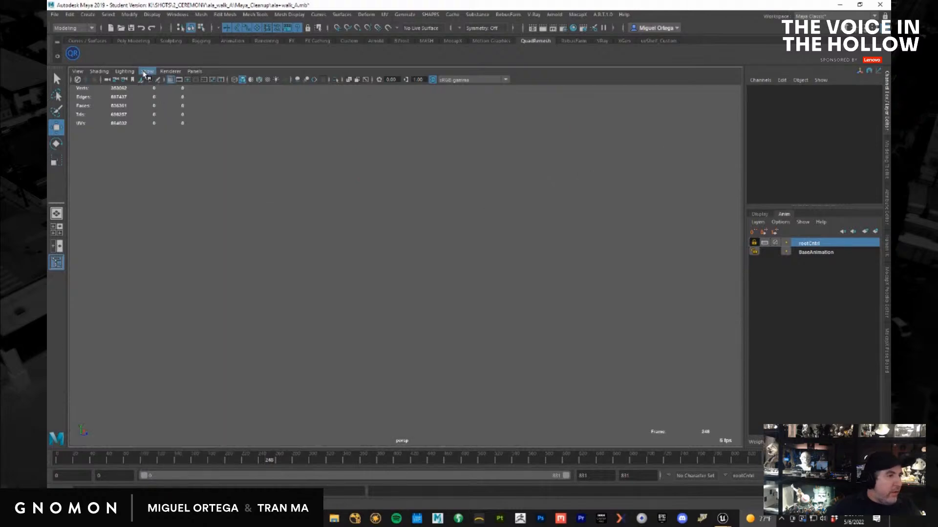
{"action": "left_click", "coordinate": [147, 71]}
{"action": "left_click", "coordinate": [176, 162]}
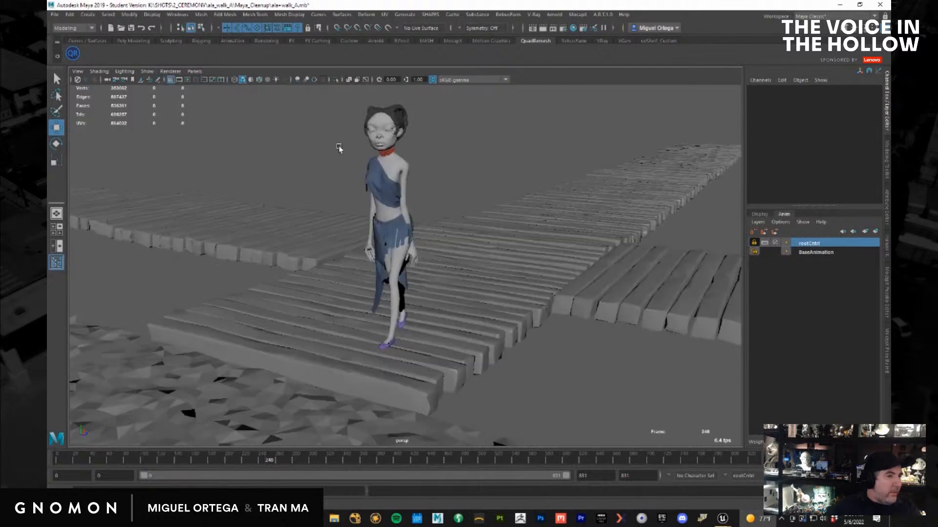
{"action": "left_click_drag", "start_coordinate": [324, 98], "coordinate": [458, 342]}
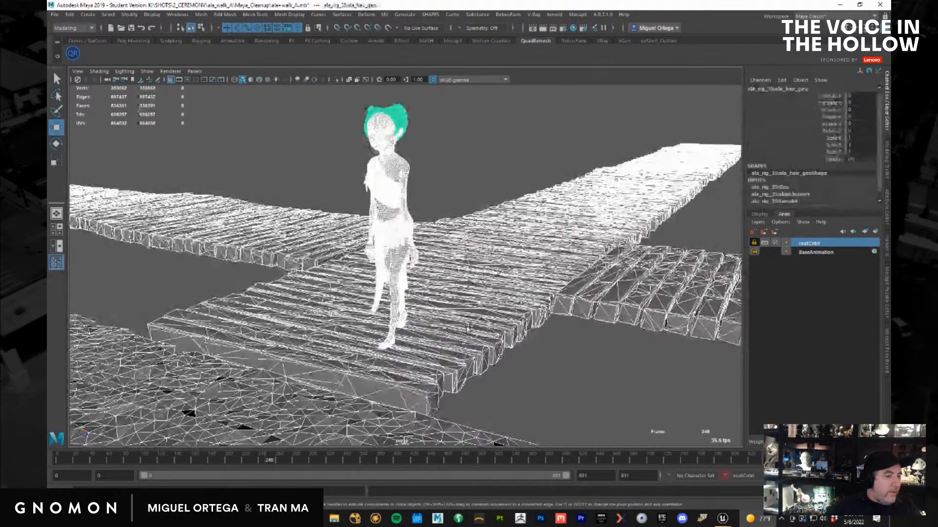
{"action": "left_click", "coordinate": [456, 15]}
{"action": "mouse_move", "coordinate": [475, 32]}
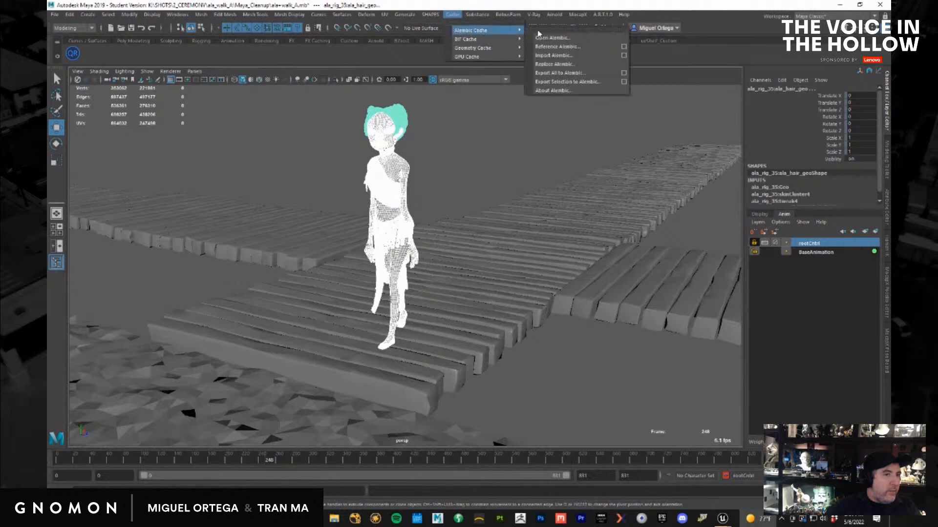
{"action": "left_click", "coordinate": [623, 81]}
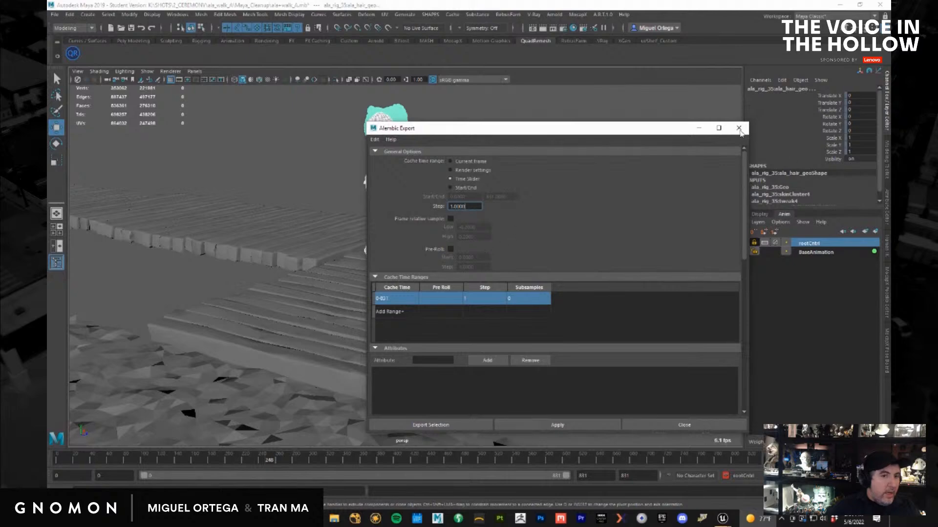
{"action": "left_click", "coordinate": [739, 128]}
Scrub through the walk and shorten the animation range to end at frame 300
{"action": "left_click_drag", "start_coordinate": [108, 460], "coordinate": [276, 474]}
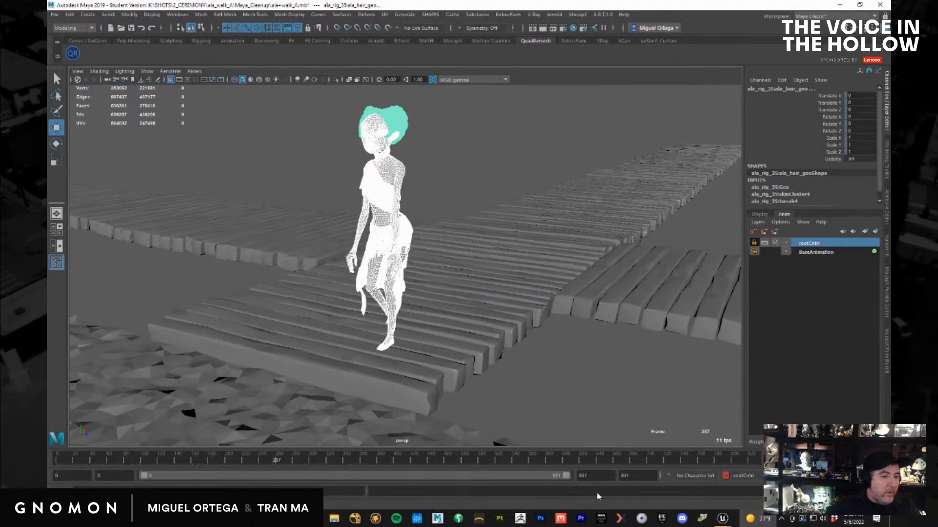
{"action": "double_click", "coordinate": [625, 476]}
{"action": "type", "text": "300"}
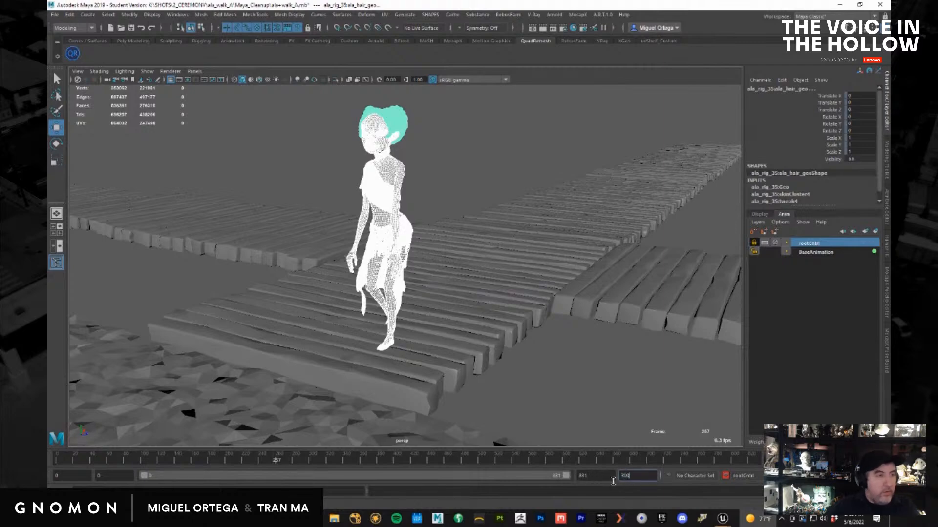
{"action": "key", "text": "Return"}
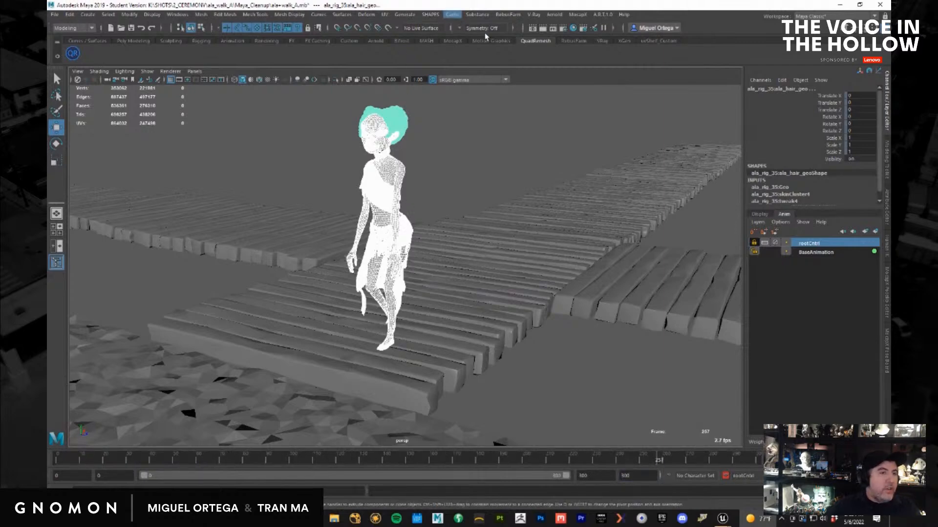
Export the selected character meshes as an Alembic cache named GenericAla_walk, using the time slider range 0–300
{"action": "left_click", "coordinate": [454, 15]}
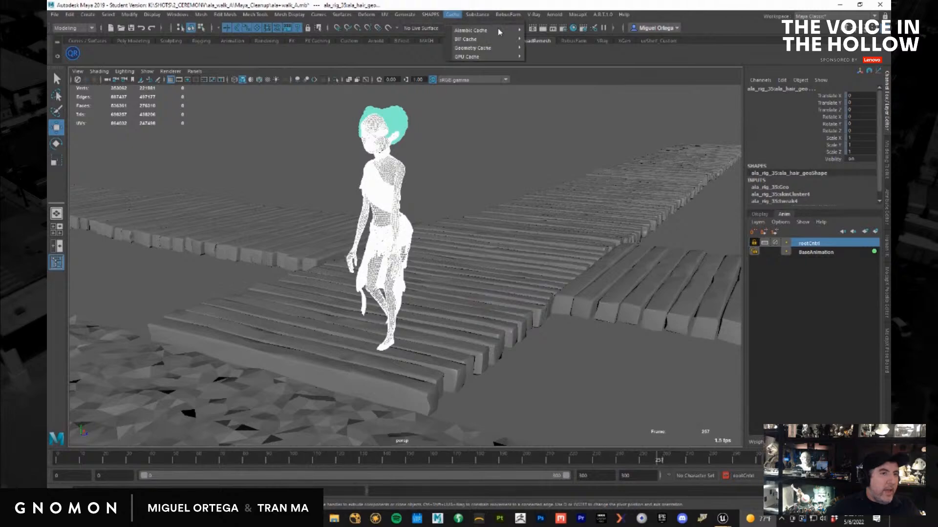
{"action": "mouse_move", "coordinate": [498, 31]}
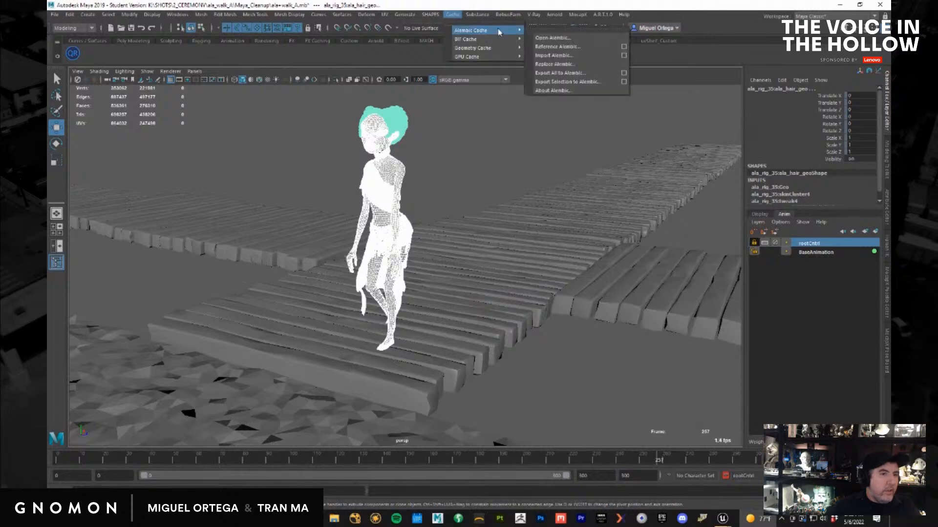
{"action": "left_click", "coordinate": [624, 82]}
{"action": "scroll", "coordinate": [476, 239], "scroll_direction": "down", "scroll_amount": 5}
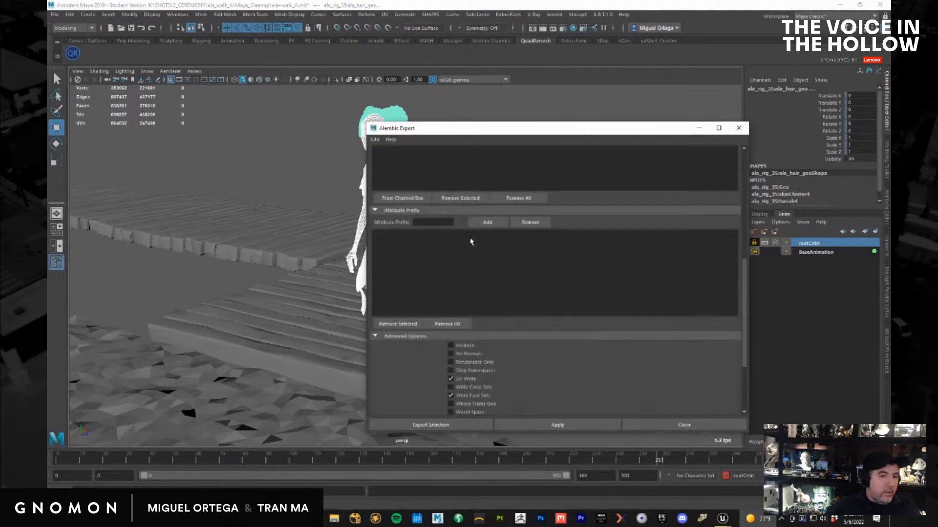
{"action": "scroll", "coordinate": [471, 242], "scroll_direction": "down", "scroll_amount": 3}
{"action": "left_click", "coordinate": [414, 426]}
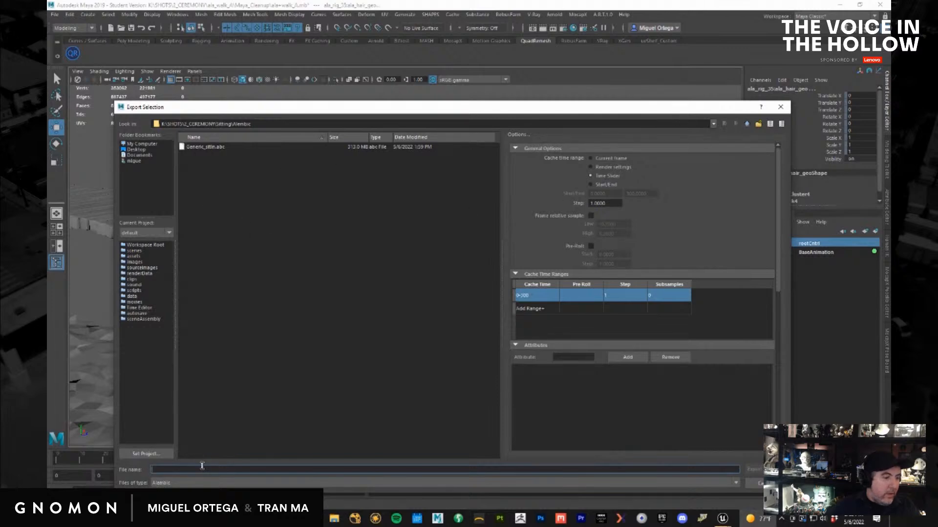
{"action": "type", "text": "GenericAla_walk"}
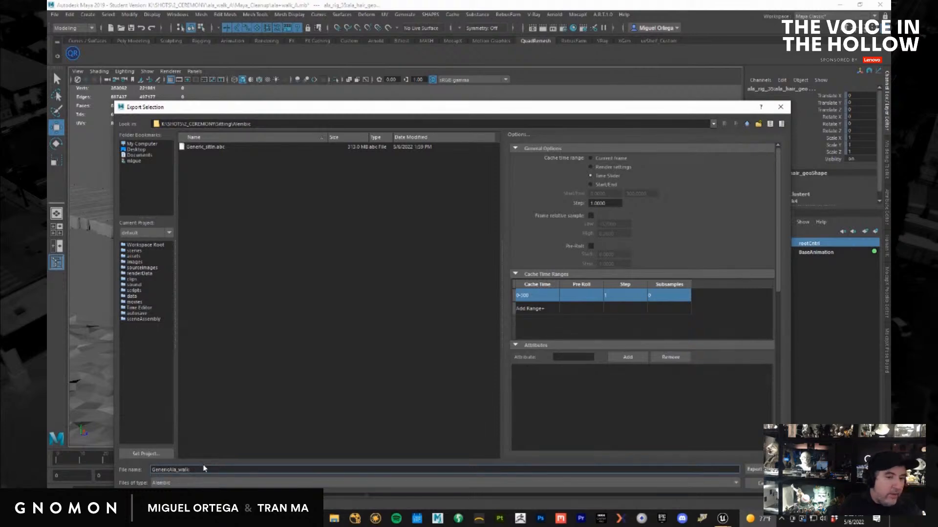
{"action": "key", "text": "Return"}
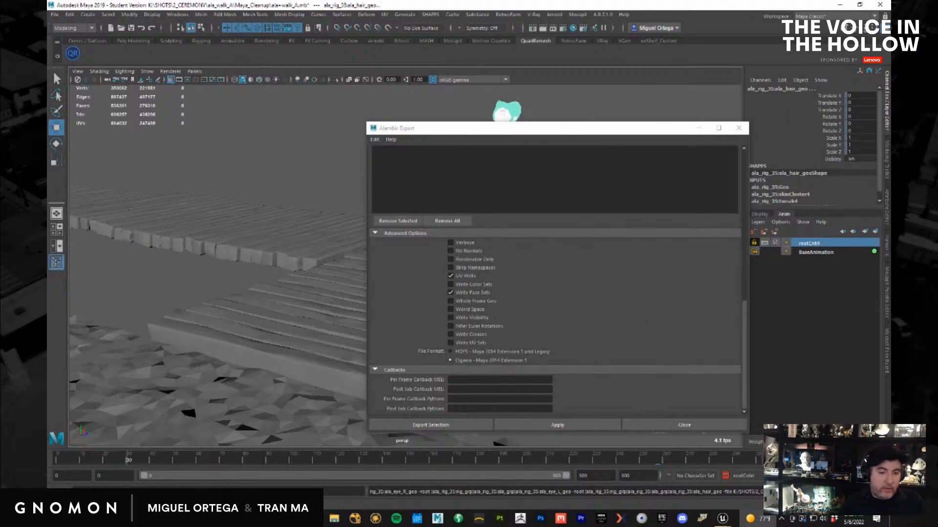
Switch back to Unreal Engine and rename the piloted Cine Camera Actor (7) to OS_lookatAla
{"action": "mouse_move", "coordinate": [722, 520]}
{"action": "left_click", "coordinate": [630, 485]}
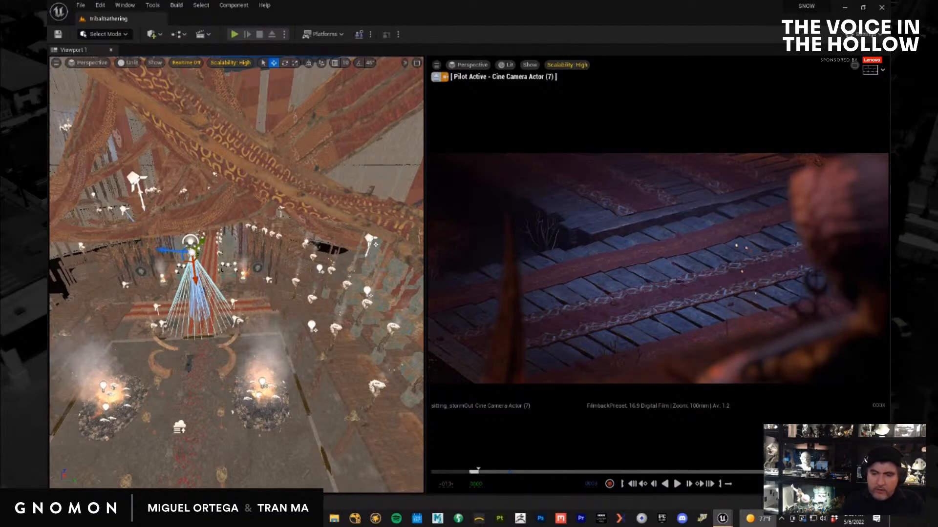
{"action": "left_click", "coordinate": [393, 327]}
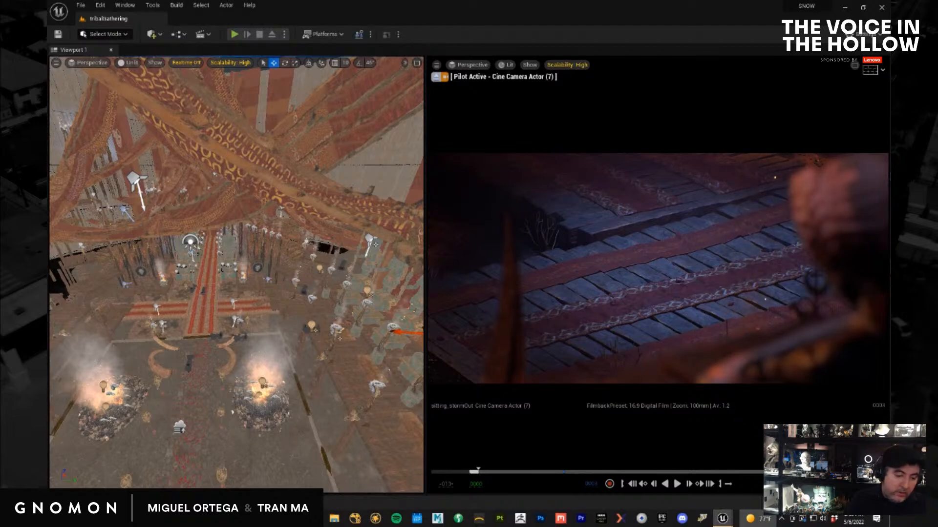
{"action": "key", "text": "Return"}
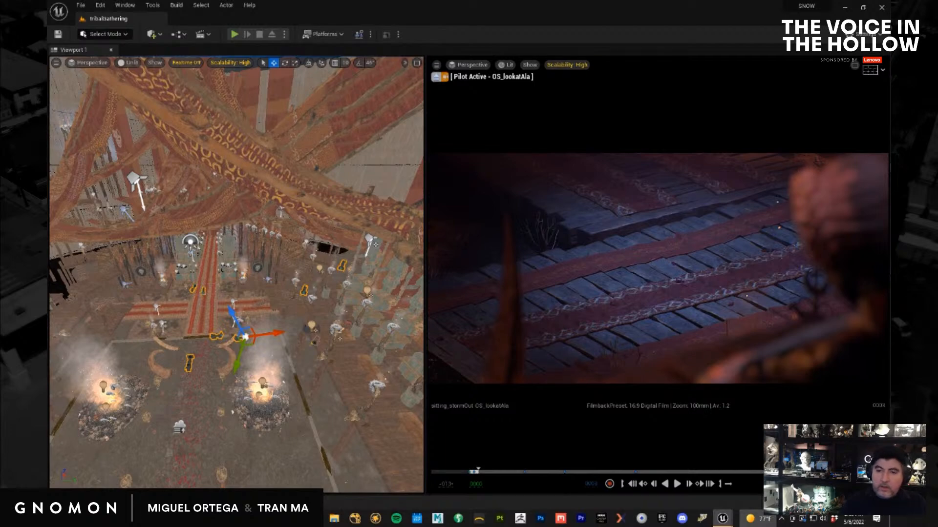
{"action": "key", "text": "Delete"}
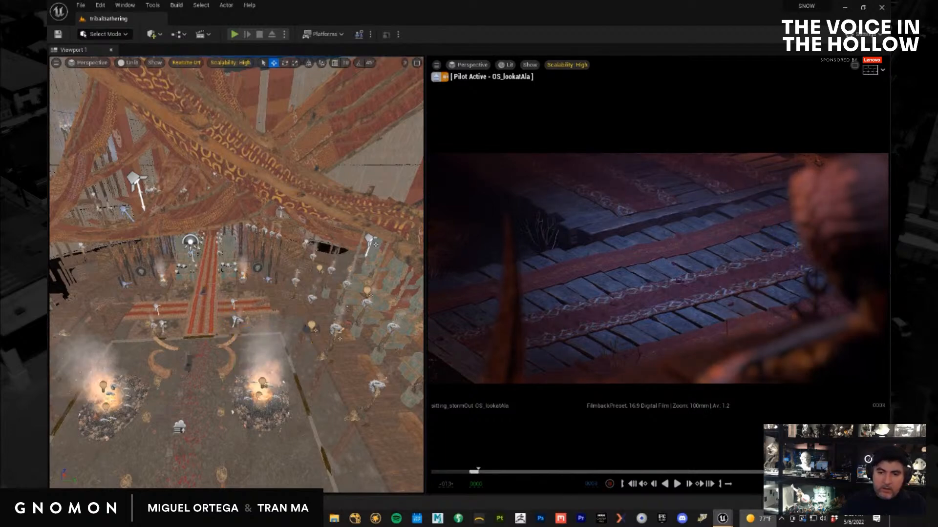
{"action": "left_click", "coordinate": [312, 326]}
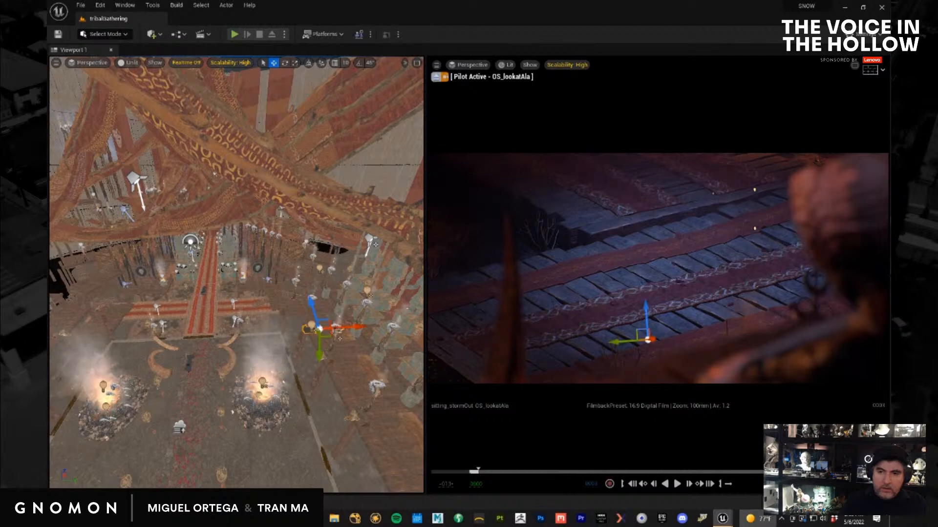
{"action": "key", "text": "Escape"}
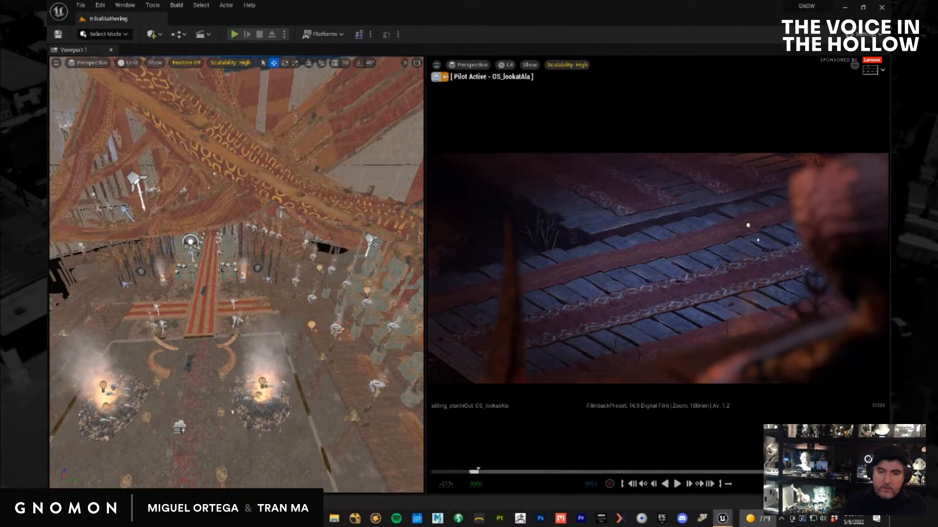
{"action": "left_click", "coordinate": [191, 253]}
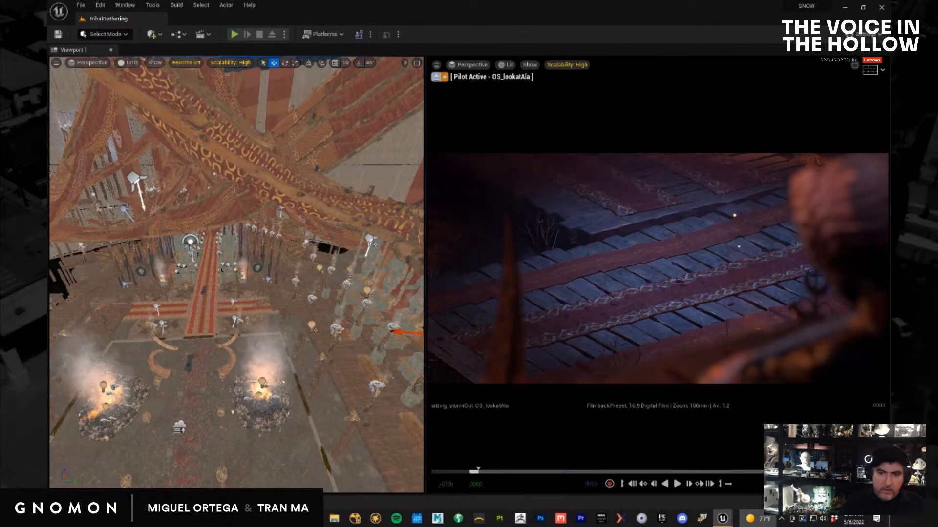
Open the sitting_CU_A sequence, play its shot for reference, and reopen the sitting_stormOut sequence
{"action": "left_click", "coordinate": [76, 502]}
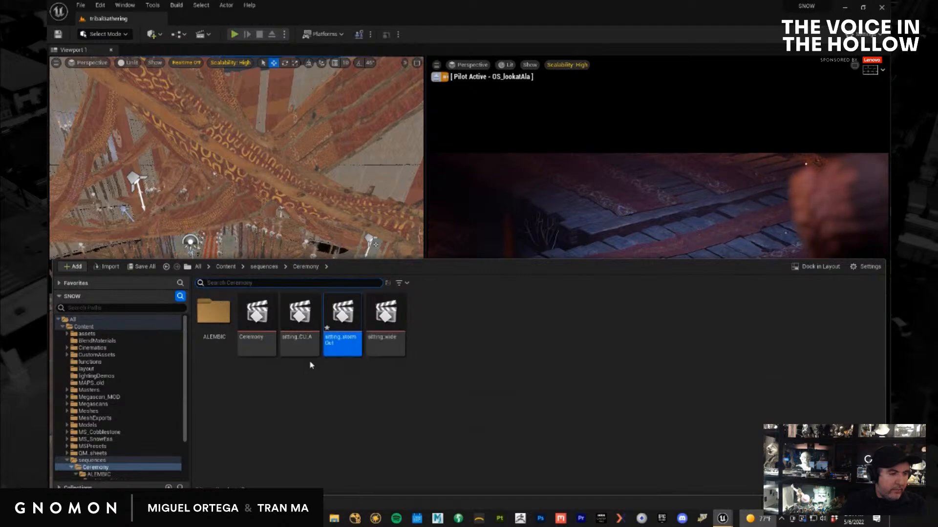
{"action": "double_click", "coordinate": [300, 323]}
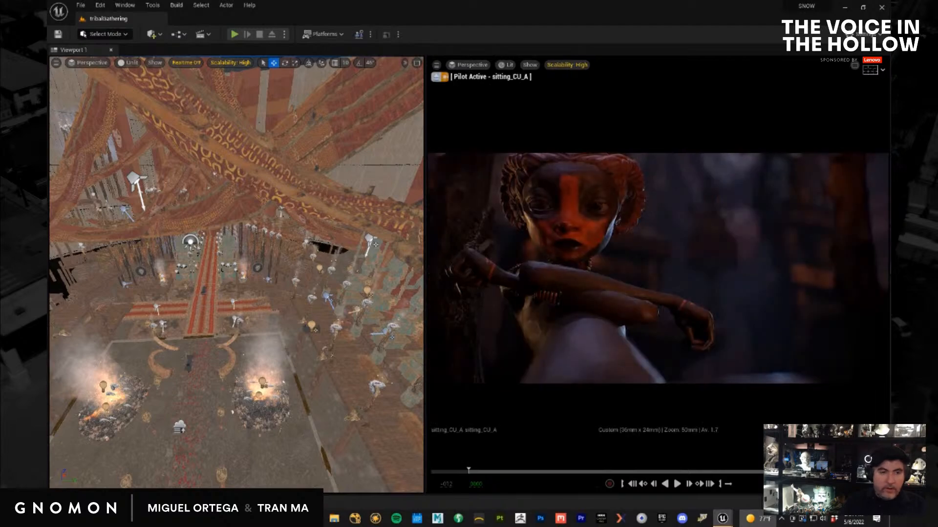
{"action": "key", "text": "space"}
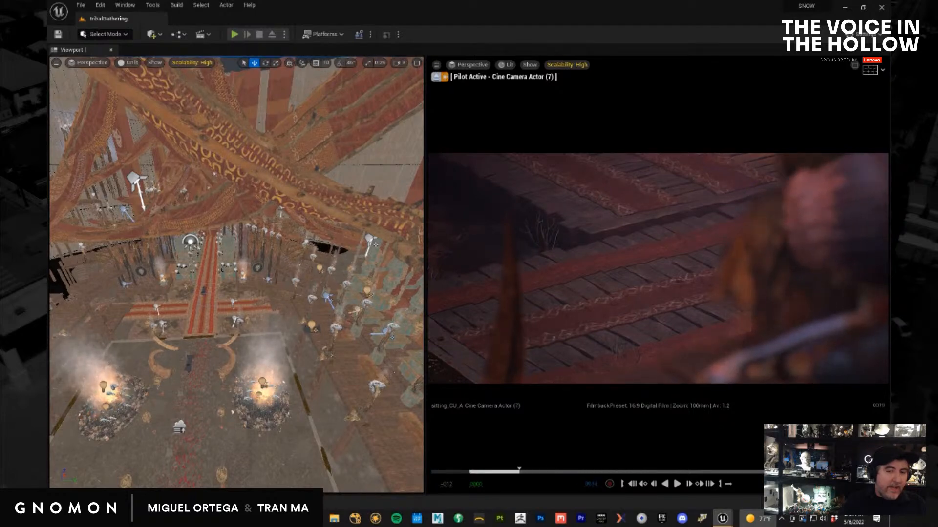
{"action": "left_click", "coordinate": [745, 323]}
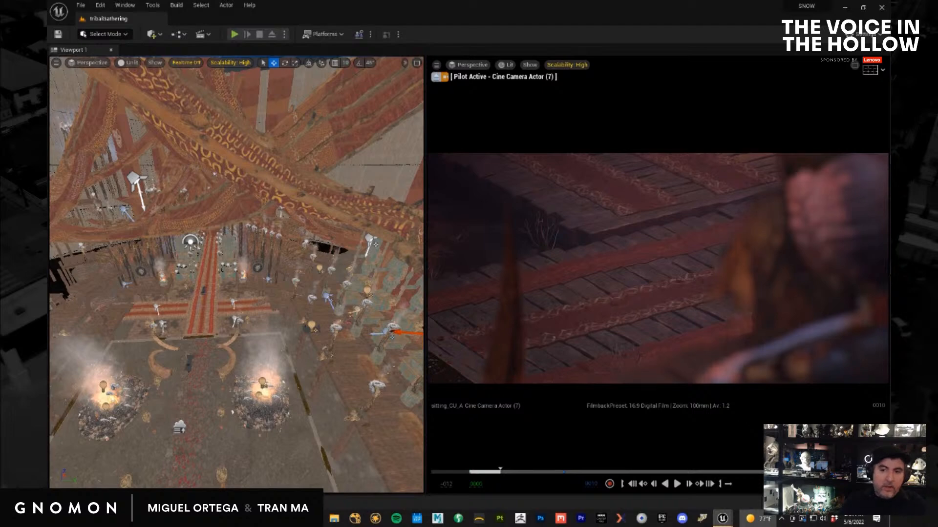
{"action": "key", "text": "ctrl+z"}
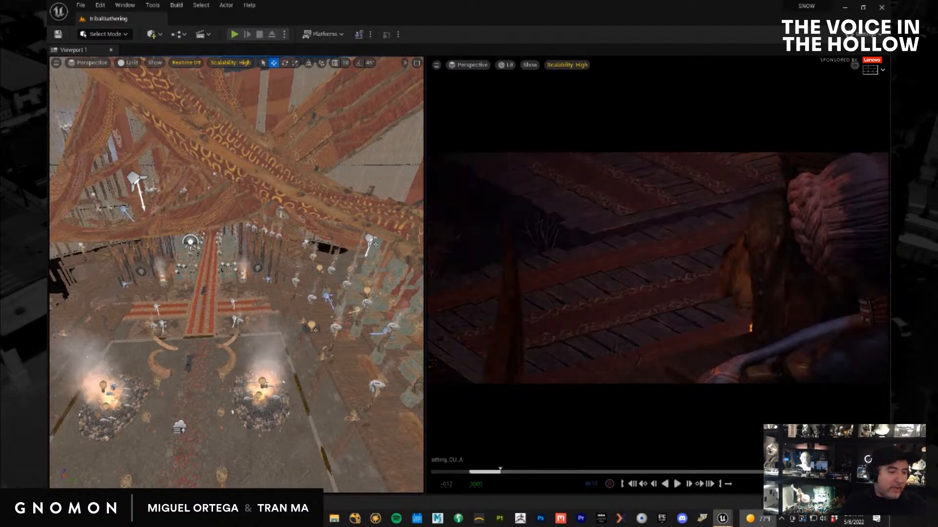
{"action": "key", "text": "ctrl+space"}
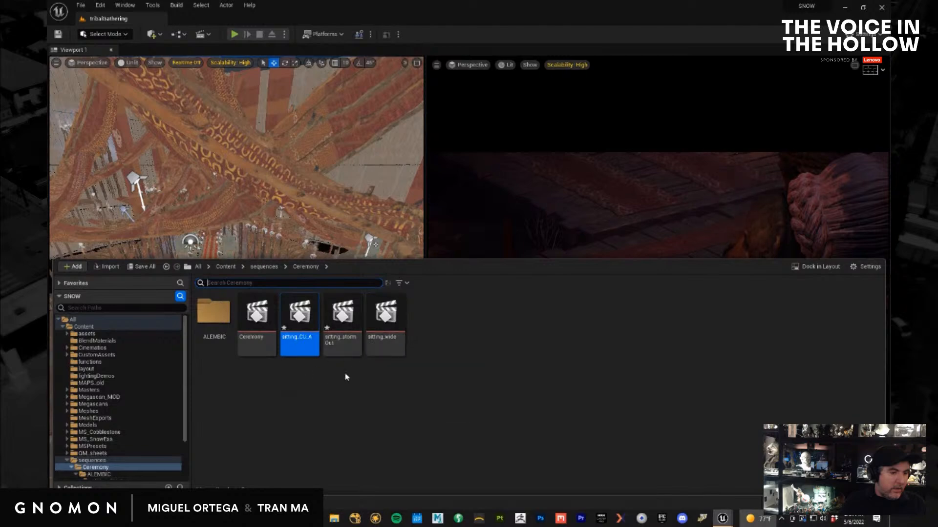
{"action": "double_click", "coordinate": [342, 317]}
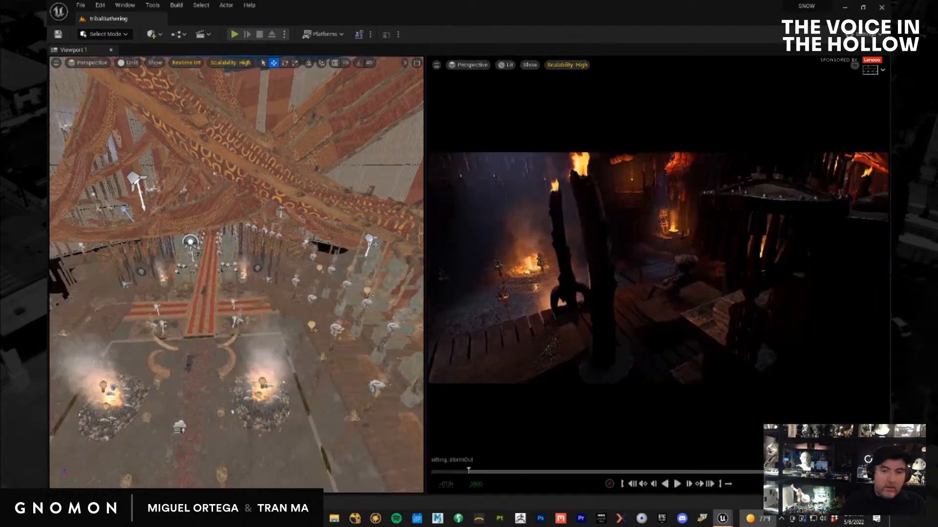
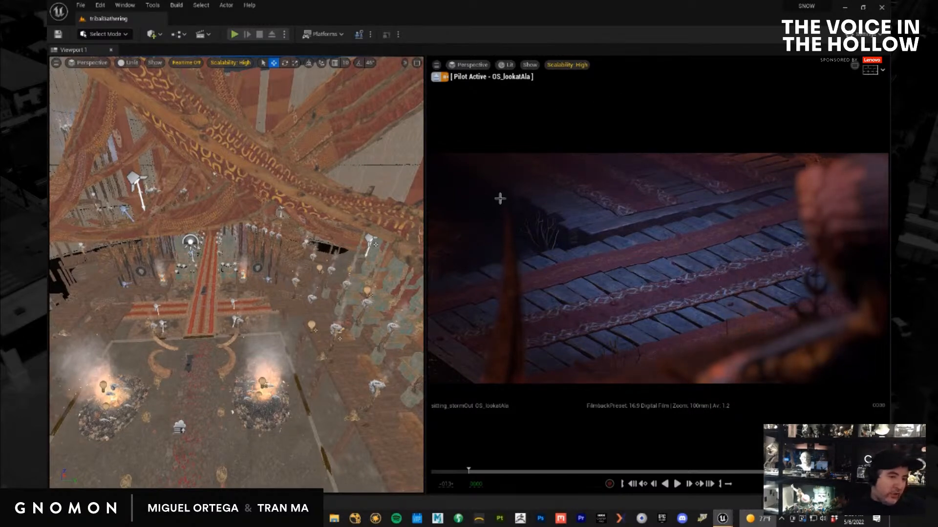
Select the foreground tusk seen in the OS_lookatAla shot and locate it in the scene near the fire pits
{"action": "left_click", "coordinate": [518, 309]}
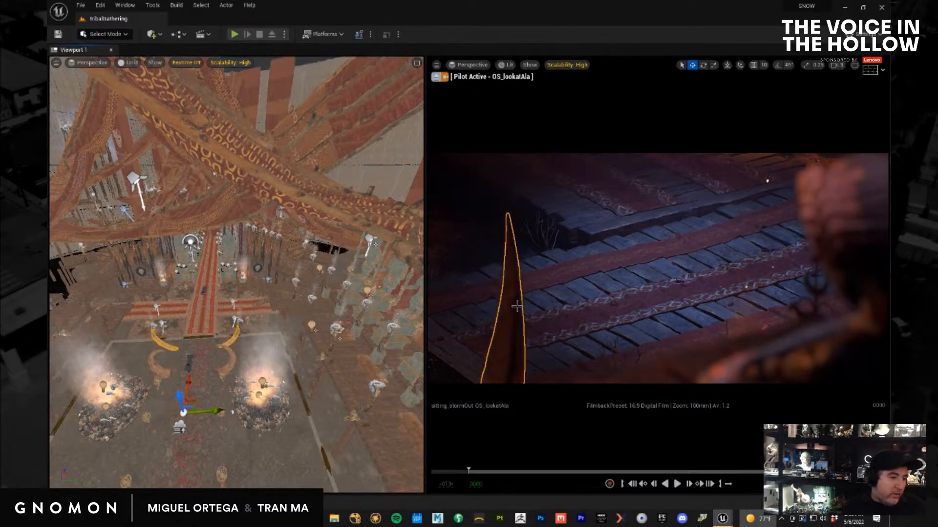
{"action": "left_click", "coordinate": [529, 196]}
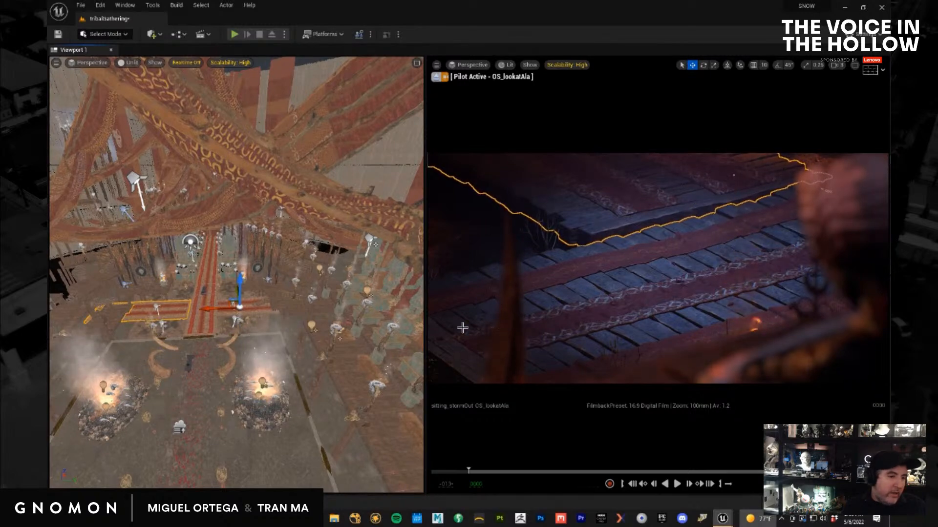
{"action": "middle_click_drag", "start_coordinate": [273, 328], "coordinate": [286, 309], "text": "alt"}
{"action": "left_click_drag", "start_coordinate": [287, 310], "coordinate": [280, 347], "text": "alt"}
{"action": "middle_click_drag", "start_coordinate": [271, 392], "coordinate": [289, 375], "text": "alt"}
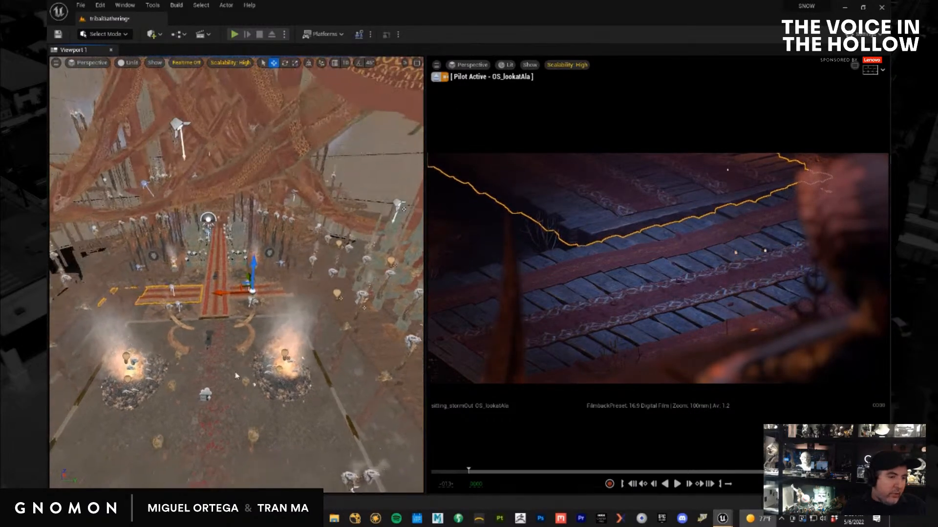
{"action": "left_click_drag", "start_coordinate": [259, 403], "coordinate": [311, 450], "text": "alt"}
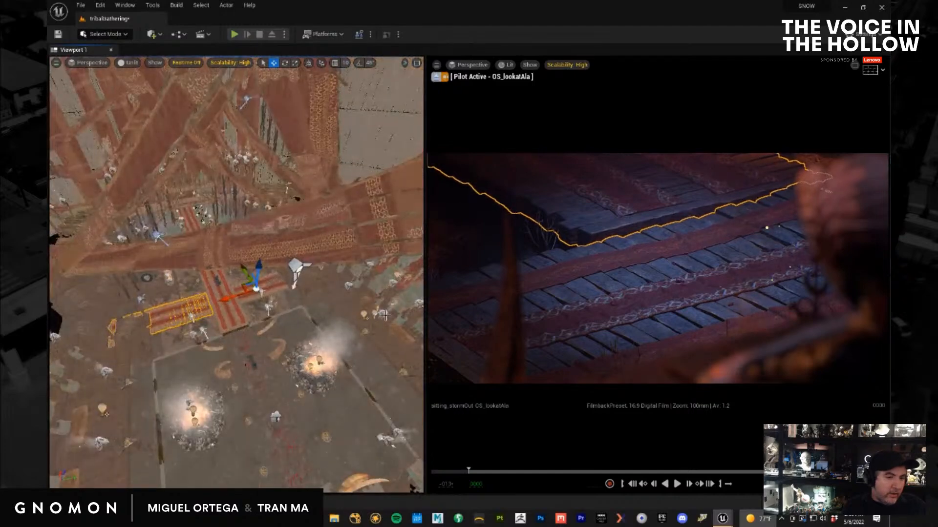
{"action": "left_click", "coordinate": [507, 335]}
{"action": "left_click_drag", "start_coordinate": [307, 386], "coordinate": [300, 341], "text": "alt"}
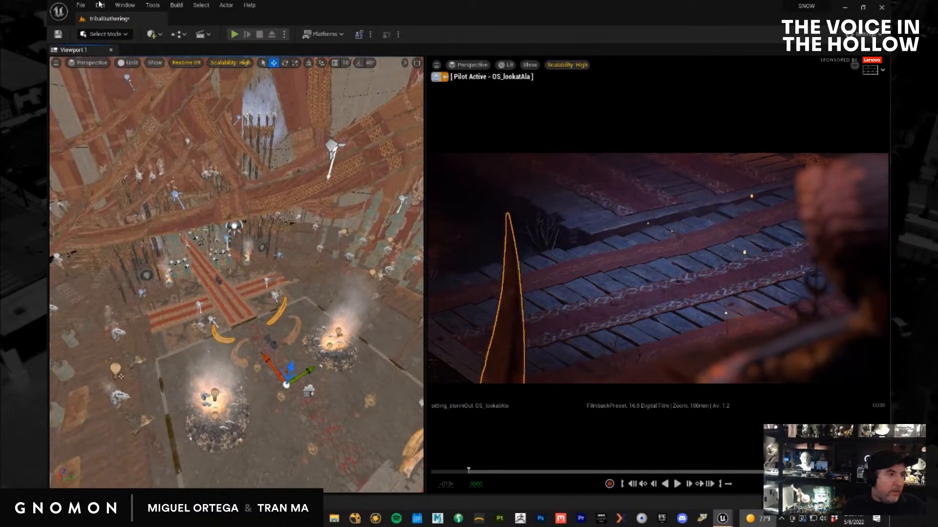
Add a spot light to the level and move it across the ground to the tusks beside the fire pit
{"action": "left_click", "coordinate": [160, 35]}
{"action": "mouse_move", "coordinate": [205, 116]}
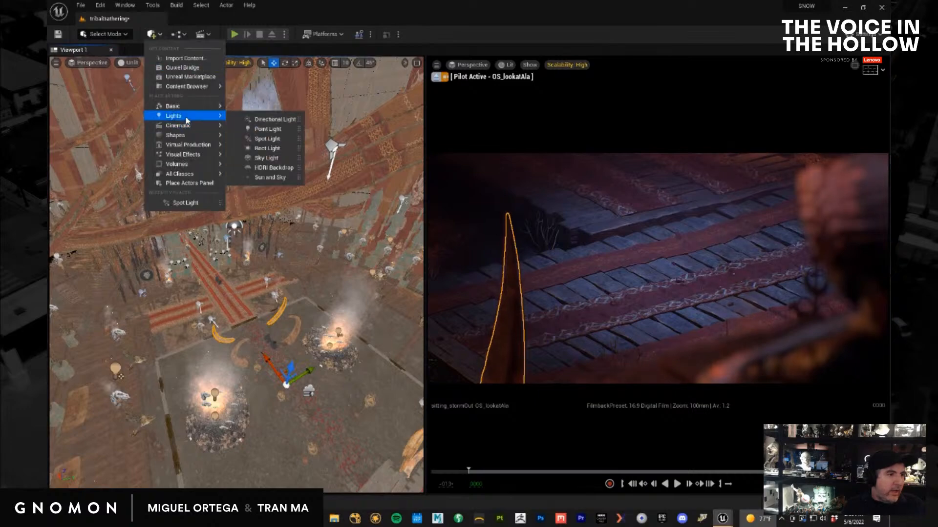
{"action": "left_click", "coordinate": [268, 139]}
{"action": "left_click_drag", "start_coordinate": [222, 262], "coordinate": [285, 413]}
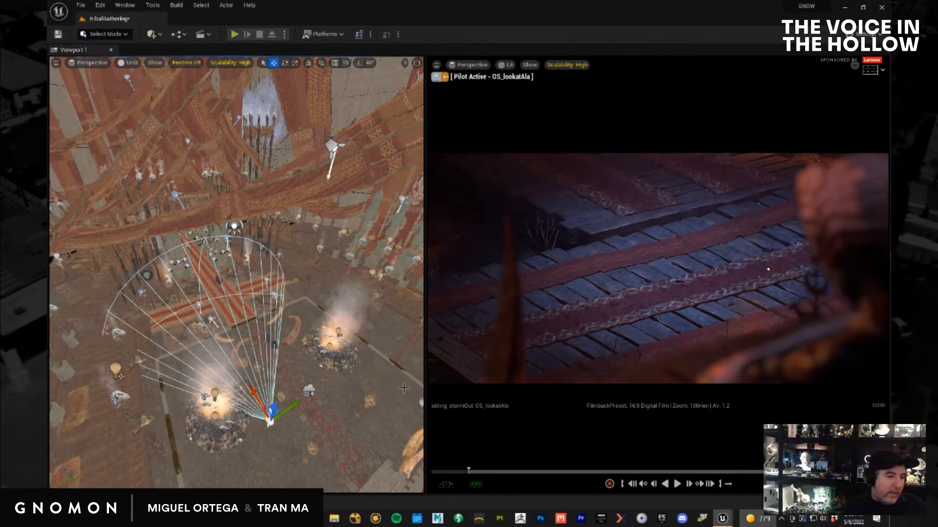
{"action": "left_click_drag", "start_coordinate": [251, 392], "coordinate": [320, 331]}
{"action": "mouse_move", "coordinate": [264, 310]}
{"action": "left_mouse_down"}
{"action": "mouse_move", "coordinate": [277, 327]}
{"action": "mouse_move", "coordinate": [266, 316]}
{"action": "left_mouse_up"}
Move the spot light next to the base of the large tusk and rotate it to aim at the tusk
{"action": "key", "text": "f"}
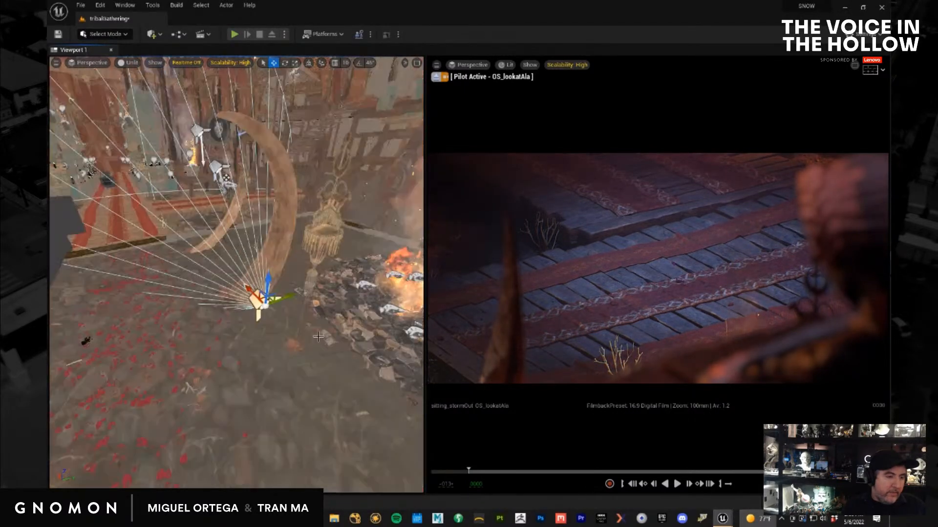
{"action": "left_click_drag", "start_coordinate": [317, 352], "coordinate": [356, 342], "text": "alt"}
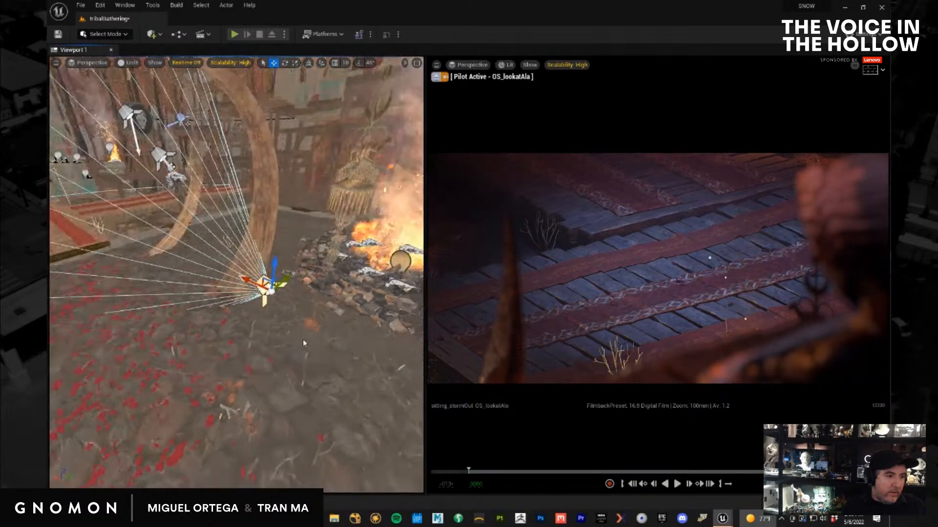
{"action": "left_click_drag", "start_coordinate": [275, 256], "coordinate": [234, 257]}
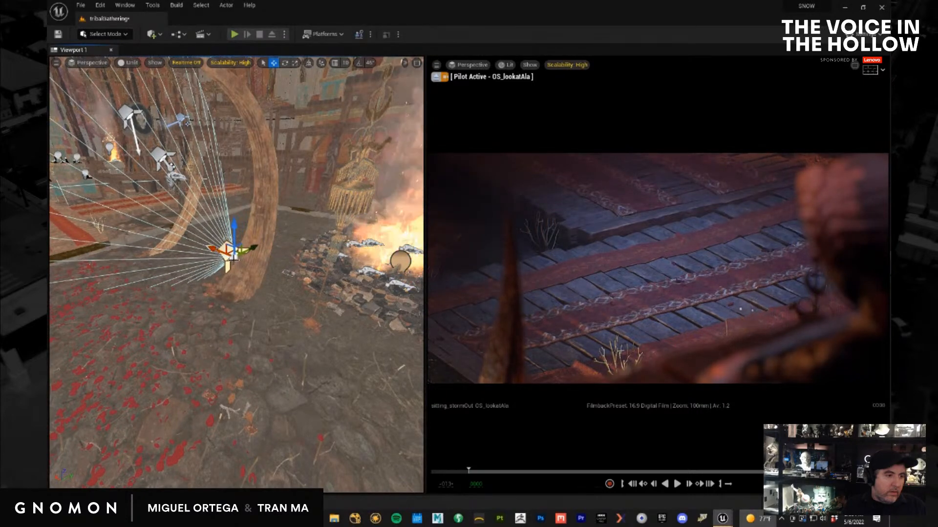
{"action": "key", "text": "e"}
{"action": "left_click_drag", "start_coordinate": [245, 282], "coordinate": [149, 262]}
{"action": "key", "text": "w"}
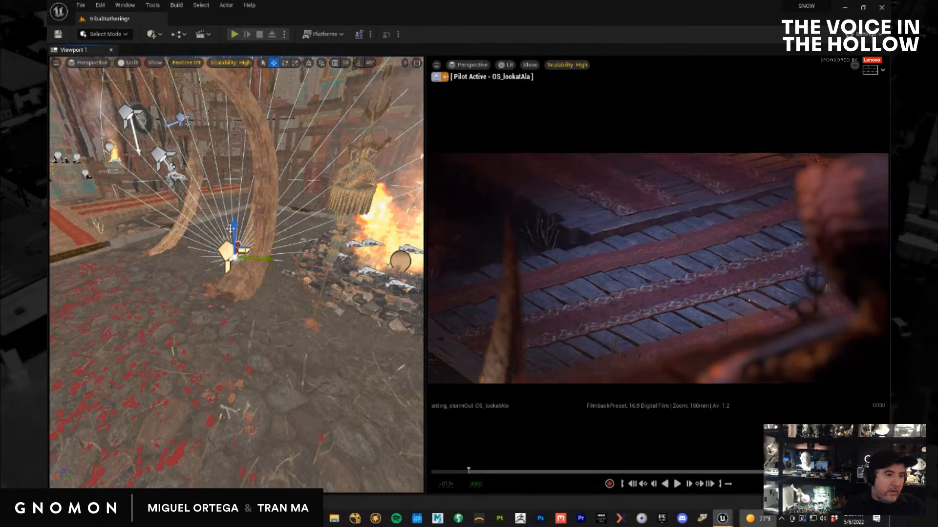
Raise the spot light along the large tusk and pull it back so it lights the tusk from farther away
{"action": "left_click_drag", "start_coordinate": [232, 223], "coordinate": [235, 151]}
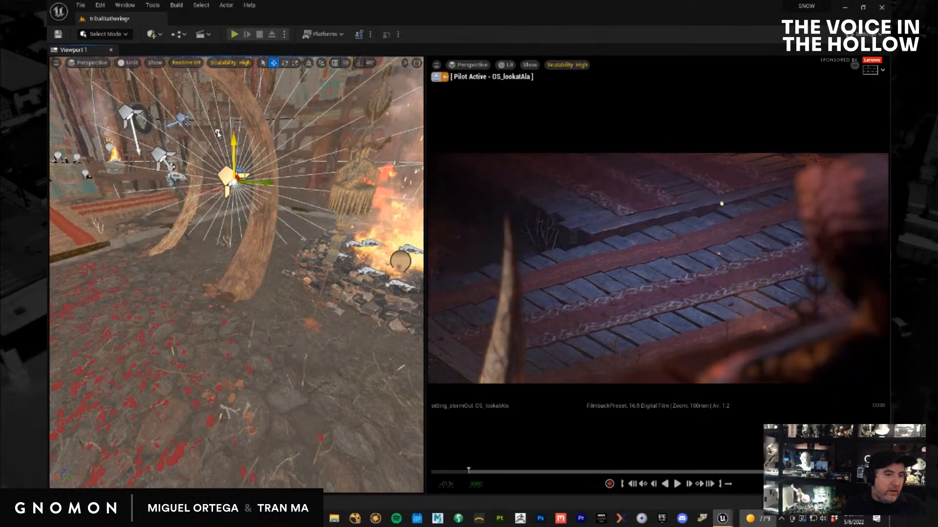
{"action": "left_click_drag", "start_coordinate": [262, 181], "coordinate": [225, 175]}
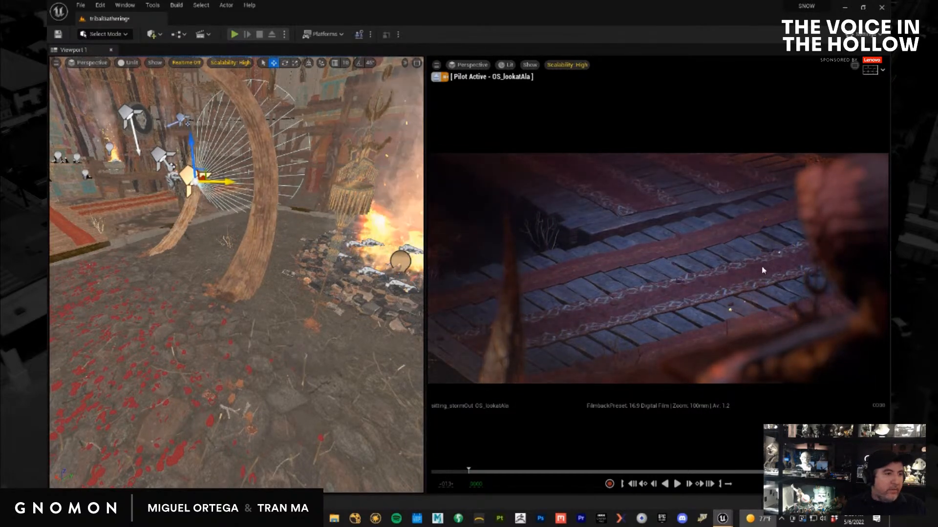
{"action": "mouse_move", "coordinate": [174, 287]}
{"action": "left_mouse_down", "text": "alt"}
{"action": "mouse_move", "coordinate": [178, 299]}
{"action": "mouse_move", "coordinate": [183, 272]}
{"action": "left_mouse_up", "text": "alt"}
{"action": "left_click_drag", "start_coordinate": [213, 177], "coordinate": [115, 326]}
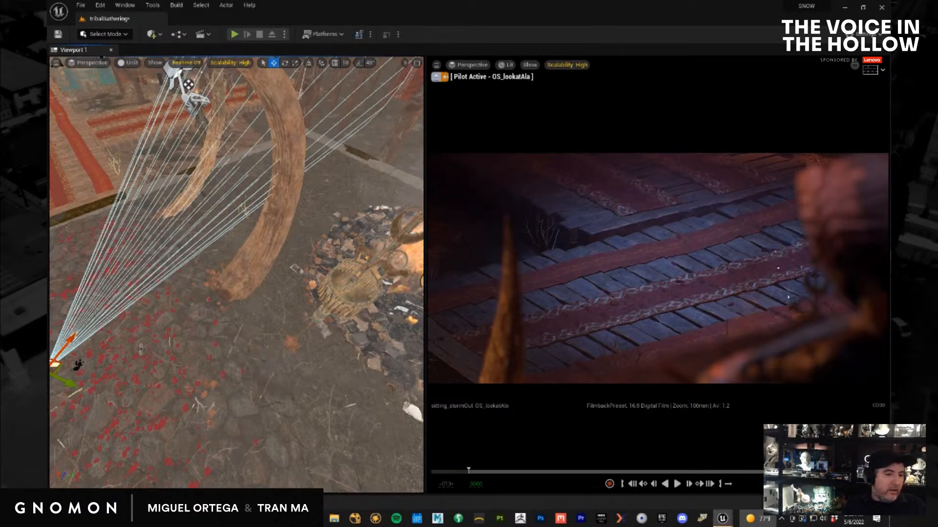
Fine-tune the spot light's position over the red petals, keeping its beam on the large tusk
{"action": "left_click_drag", "start_coordinate": [199, 350], "coordinate": [148, 379], "text": "alt"}
{"action": "middle_click_drag", "start_coordinate": [148, 379], "coordinate": [226, 355], "text": "alt"}
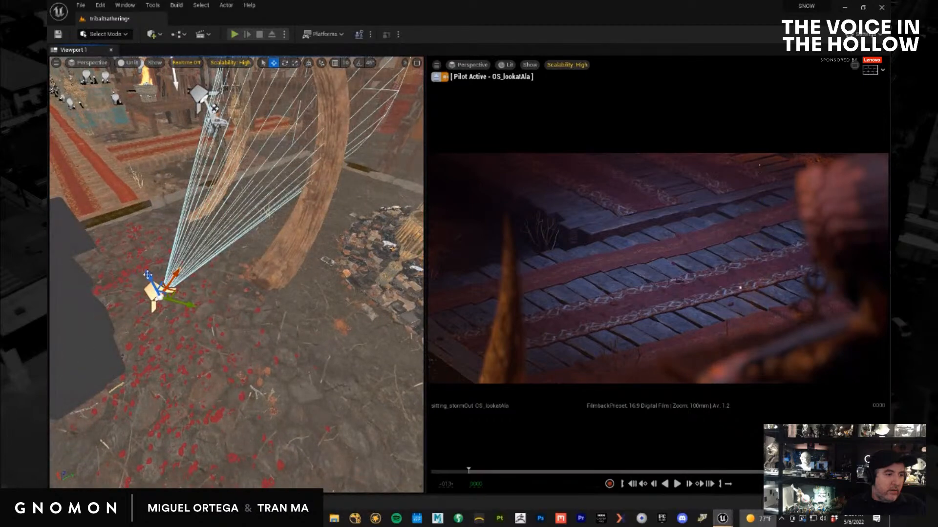
{"action": "left_click_drag", "start_coordinate": [147, 275], "coordinate": [123, 287]}
{"action": "key", "text": "e"}
{"action": "key", "text": "w"}
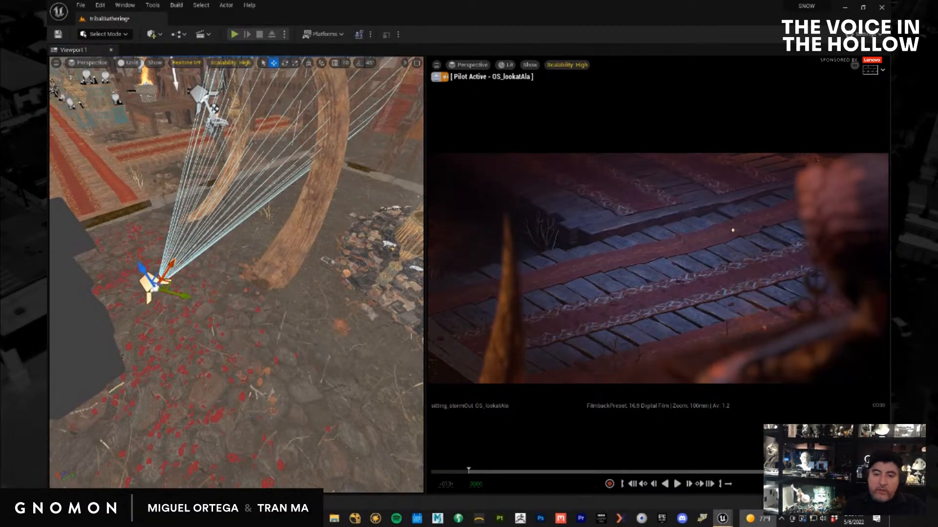
Play the start of the sitting_stormOut shot through the OS_lookatAla camera and return the playhead to the beginning
{"action": "left_click", "coordinate": [436, 76]}
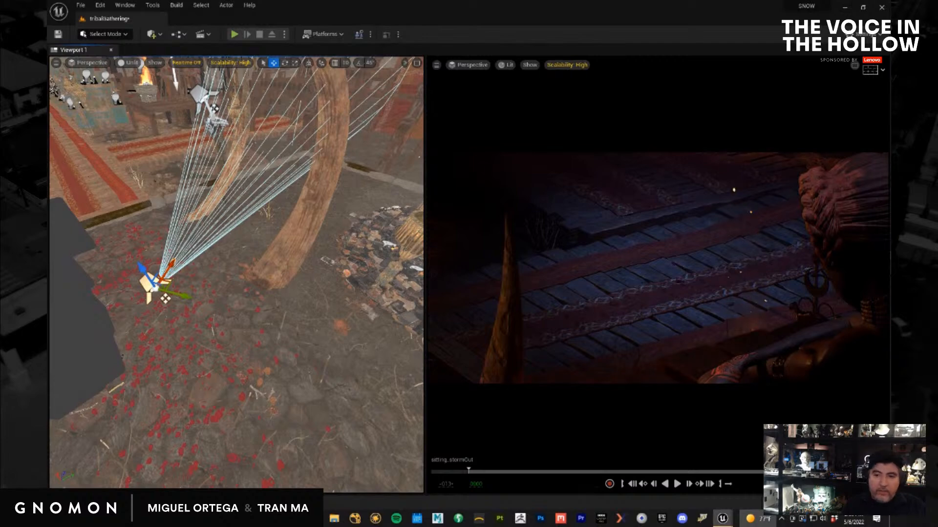
{"action": "key", "text": "space"}
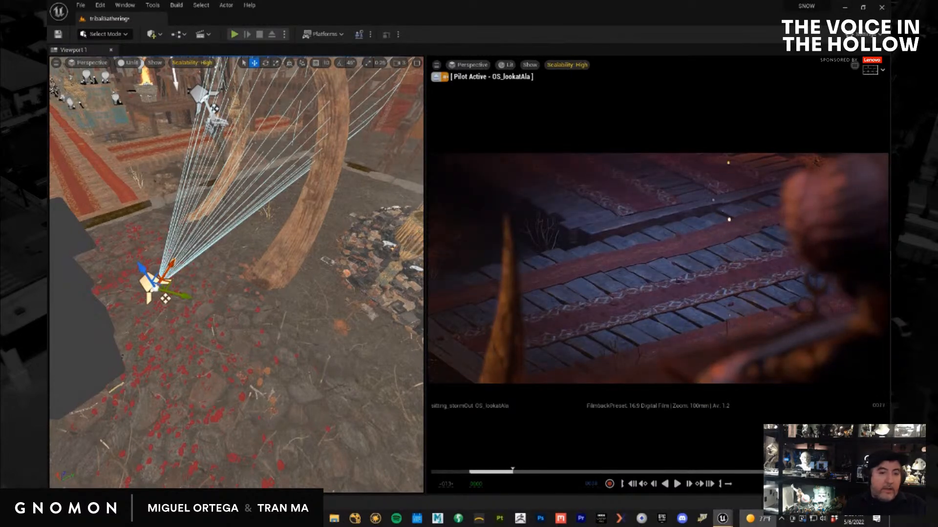
{"action": "key", "text": "space"}
{"action": "left_click", "coordinate": [465, 472]}
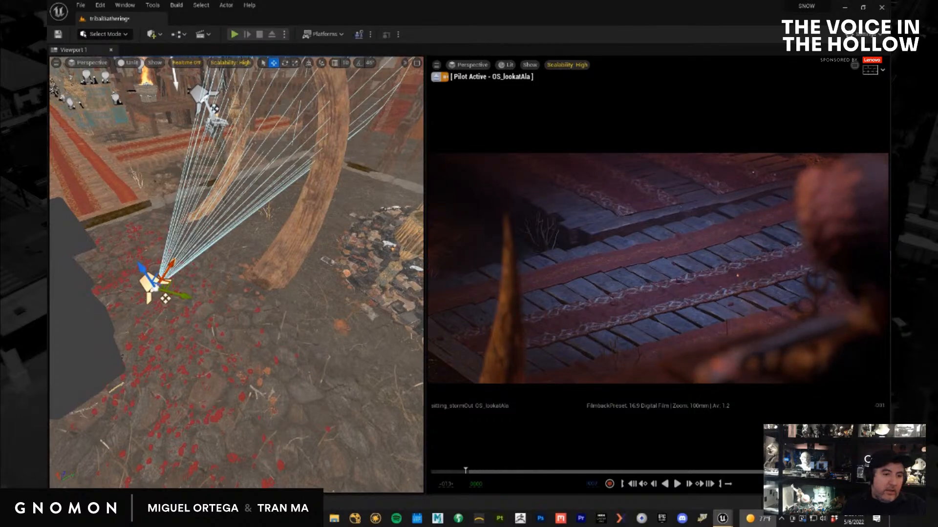
Nudge the spot light sideways, and hide and unhide it to compare its effect on the foreground tusk
{"action": "left_click_drag", "start_coordinate": [180, 293], "coordinate": [183, 297]}
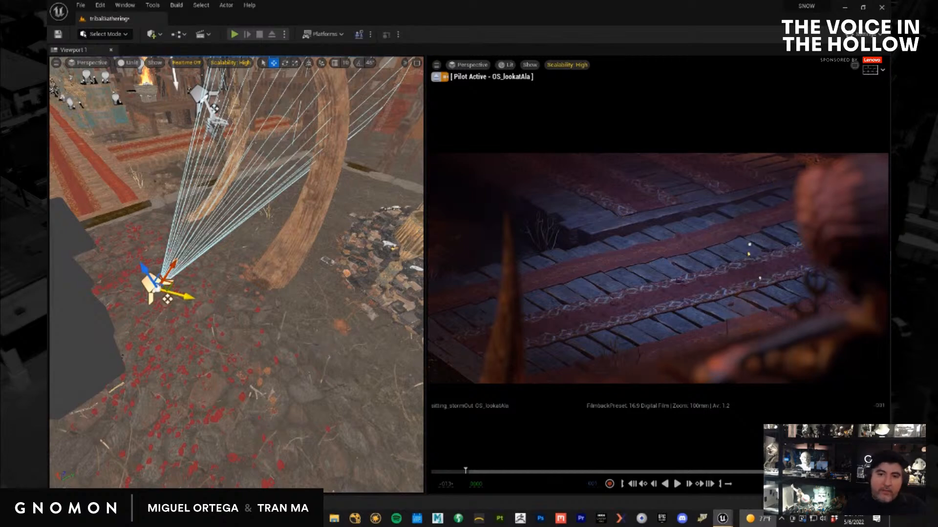
{"action": "key", "text": "h"}
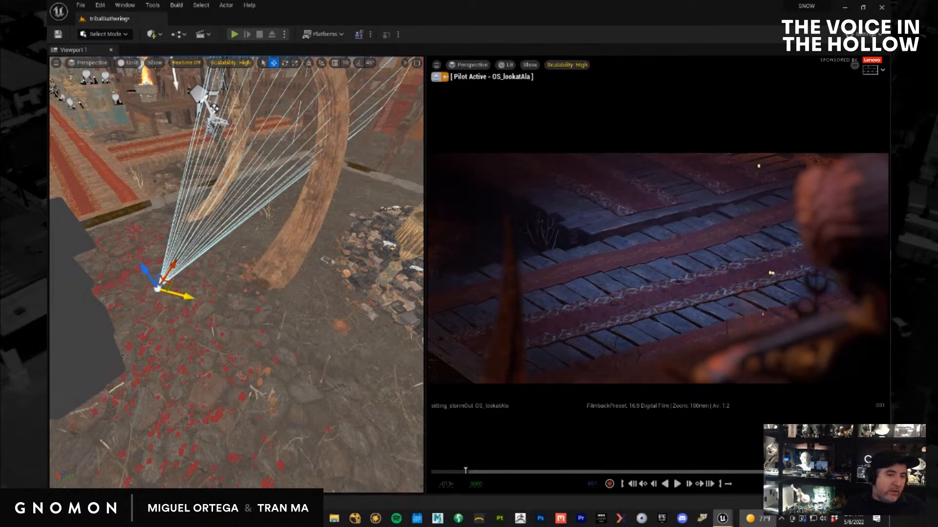
{"action": "key", "text": "ctrl+h"}
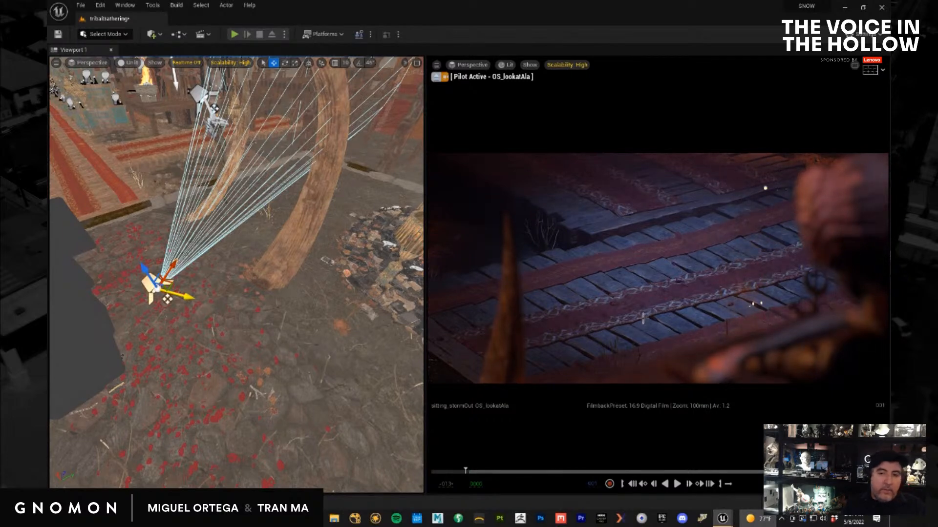
{"action": "left_click", "coordinate": [82, 6]}
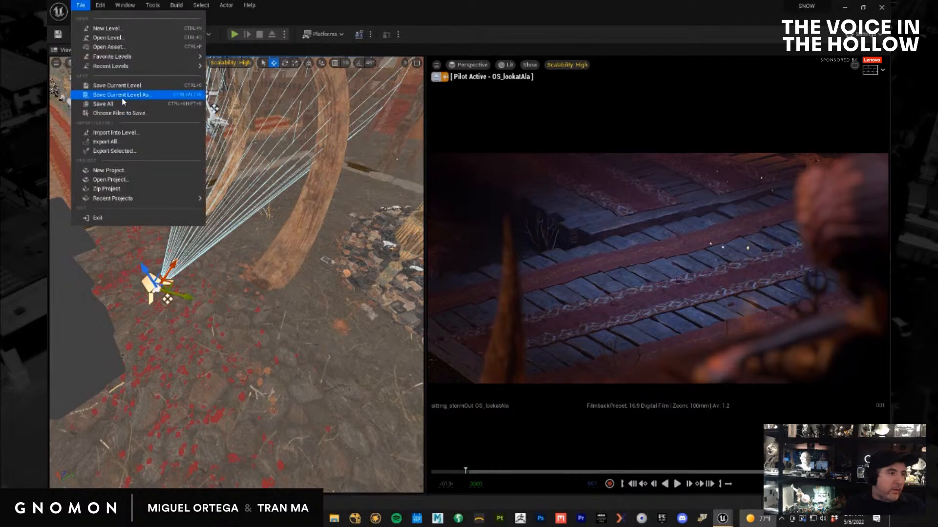
{"action": "left_click", "coordinate": [252, 519]}
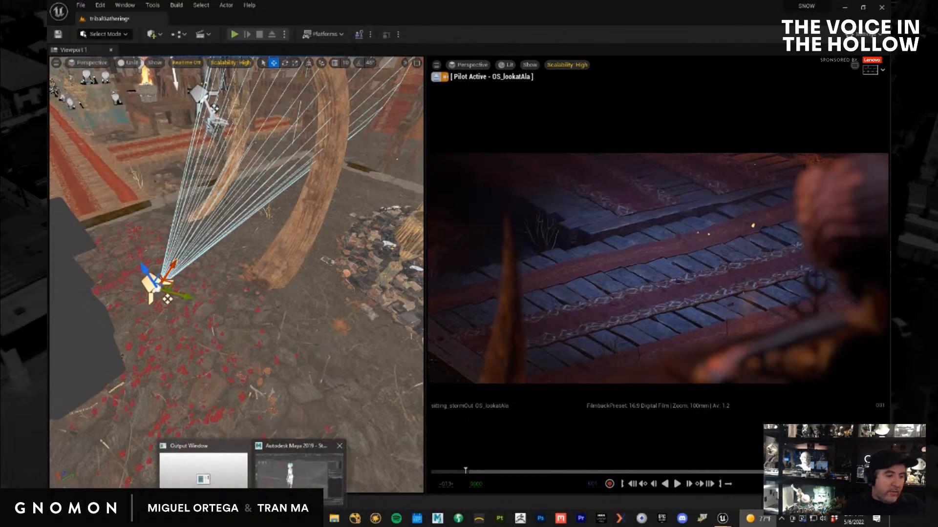
{"action": "left_click", "coordinate": [298, 471]}
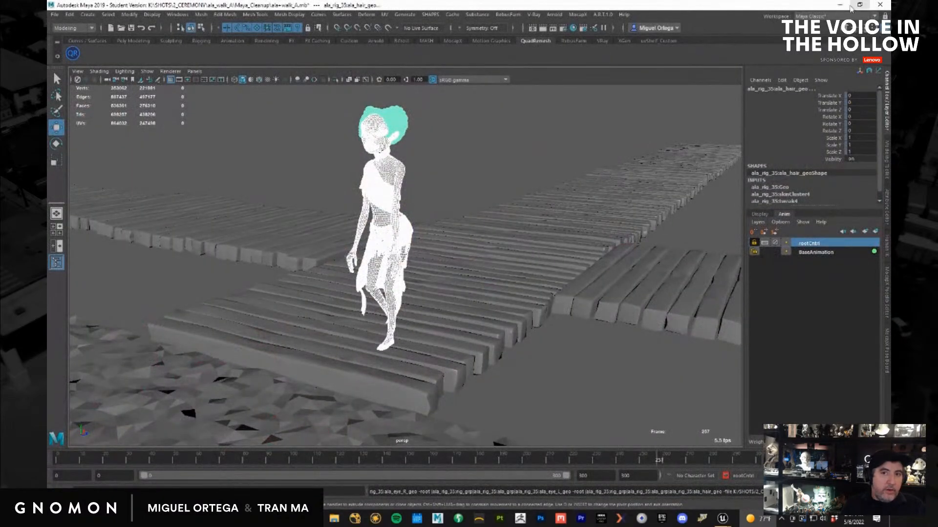
{"action": "left_click", "coordinate": [840, 5]}
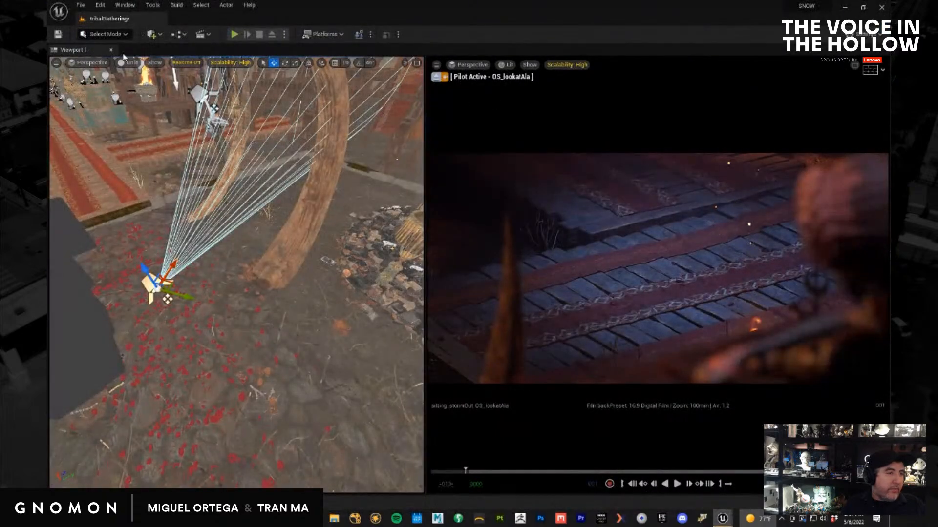
{"action": "key", "text": "ctrl+space"}
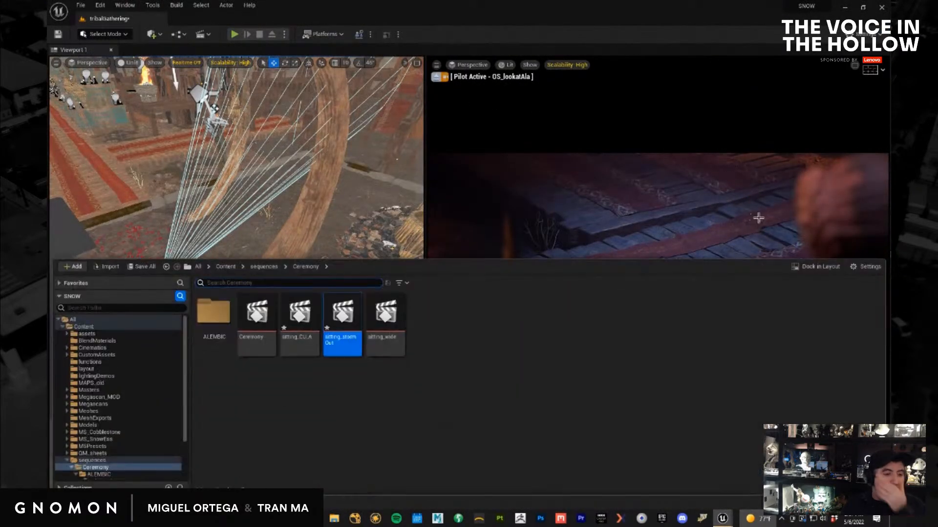
{"action": "left_click", "coordinate": [839, 212]}
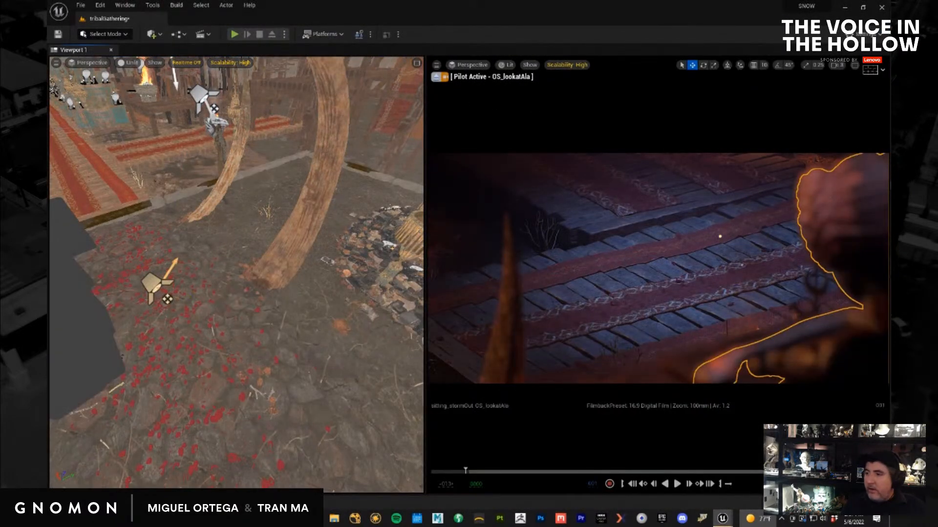
Import the GenericAla_walk Alembic file into the Ceremony/ALEMBIC/sitting_CU_A folder
{"action": "key", "text": "ctrl+space"}
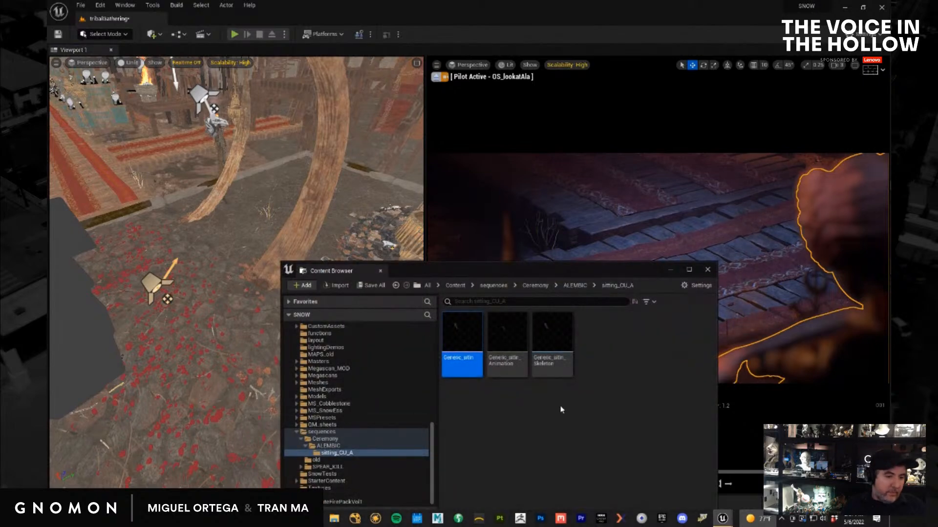
{"action": "right_click", "coordinate": [561, 418]}
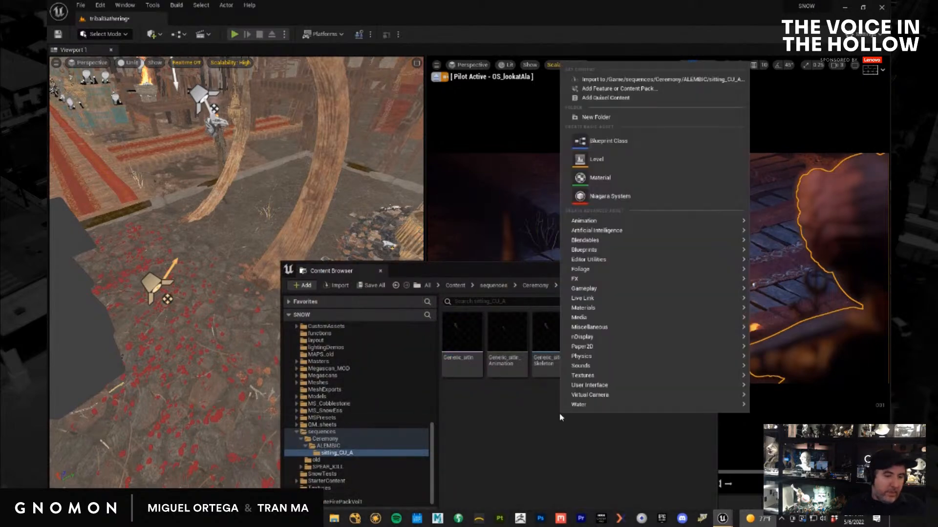
{"action": "left_click", "coordinate": [645, 80]}
{"action": "double_click", "coordinate": [384, 156]}
{"action": "scroll", "coordinate": [567, 310], "scroll_direction": "down", "scroll_amount": 2}
{"action": "scroll", "coordinate": [567, 310], "scroll_direction": "down", "scroll_amount": 3}
{"action": "left_click", "coordinate": [533, 398]}
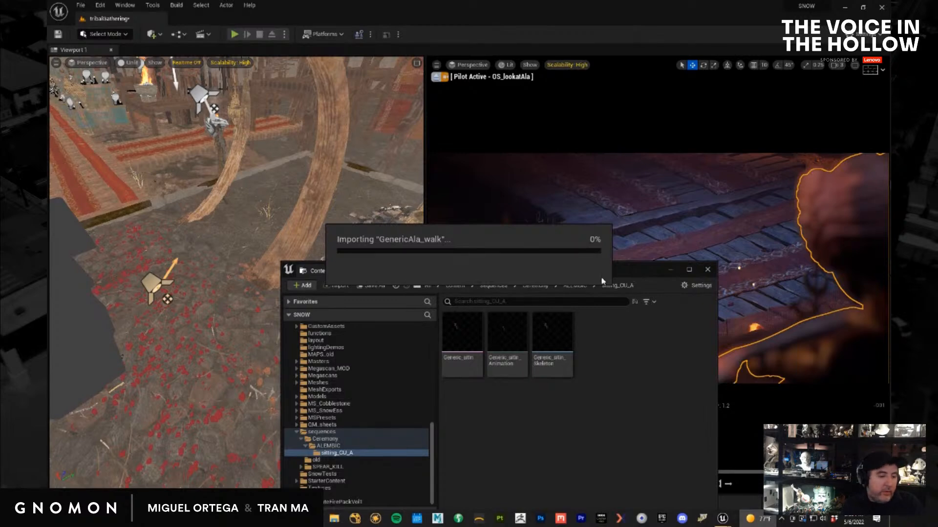
Switch to Maya, save the Ala walk scene, and return to Unreal Engine
{"action": "mouse_move", "coordinate": [252, 517]}
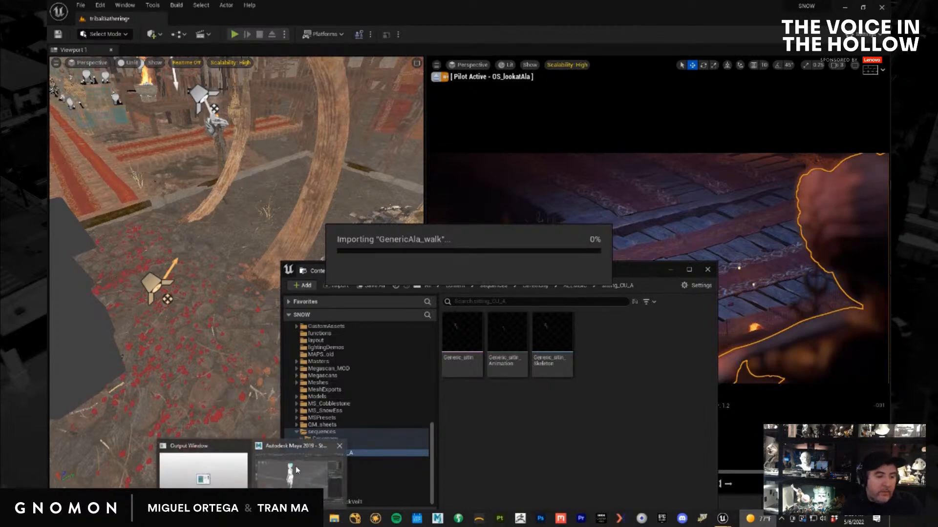
{"action": "left_click", "coordinate": [294, 464]}
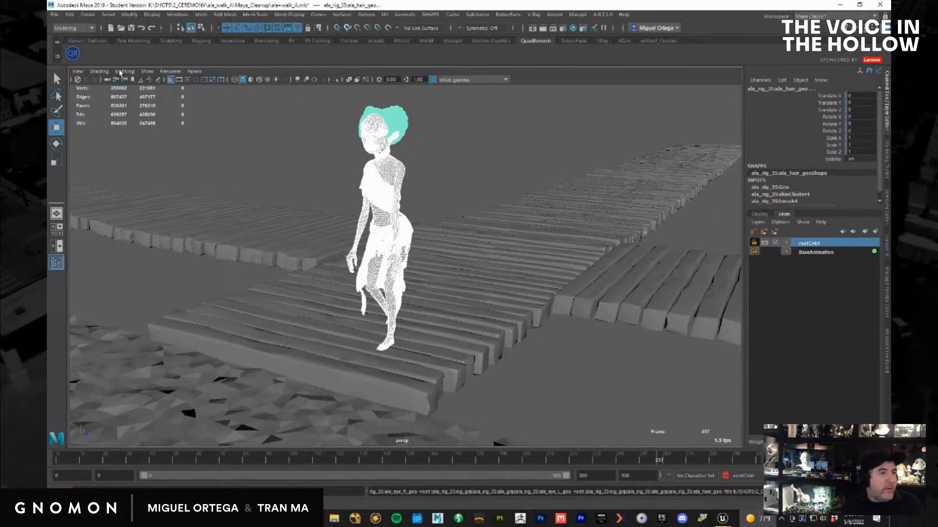
{"action": "left_click", "coordinate": [54, 14]}
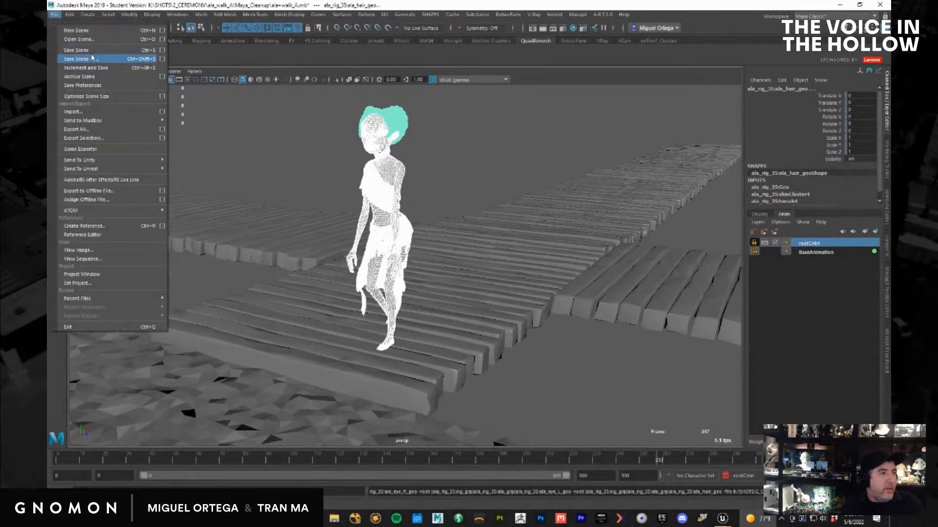
{"action": "left_click", "coordinate": [79, 50]}
{"action": "left_click", "coordinate": [441, 267]}
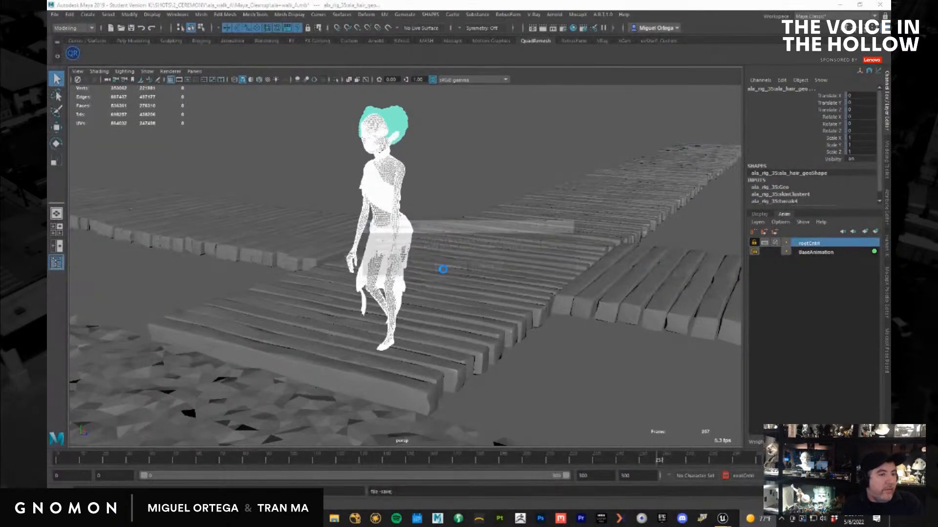
{"action": "left_click", "coordinate": [444, 267]}
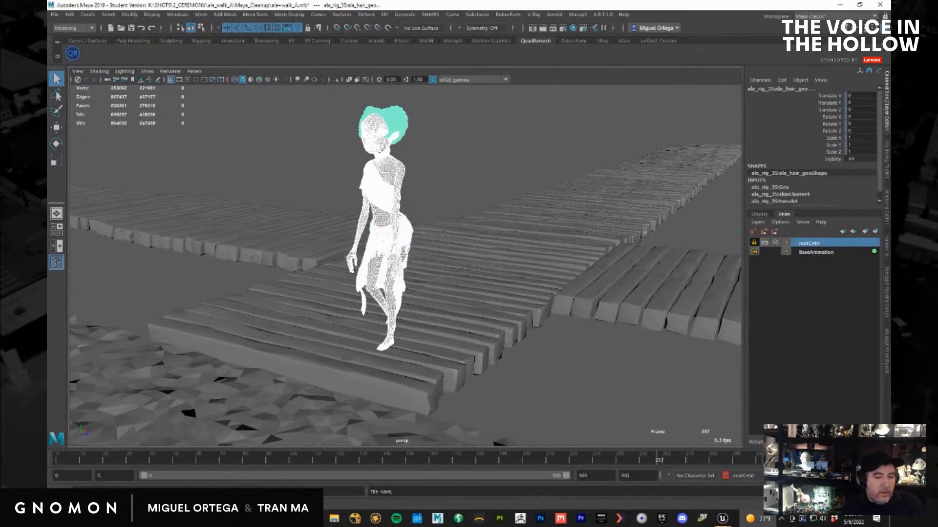
{"action": "mouse_move", "coordinate": [722, 518]}
{"action": "left_click", "coordinate": [728, 498]}
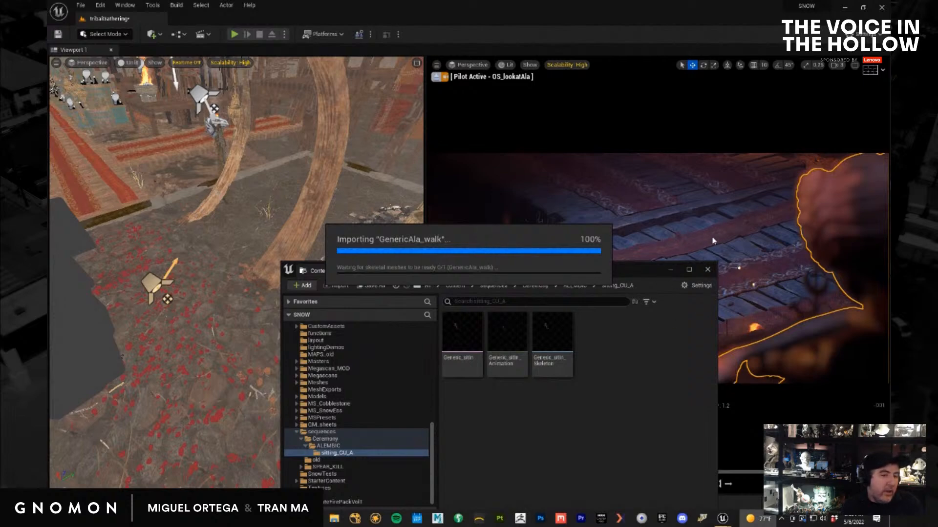
Place the imported GenericAla_walk mesh in the level and put the Content Browser window away
{"action": "mouse_move", "coordinate": [252, 519]}
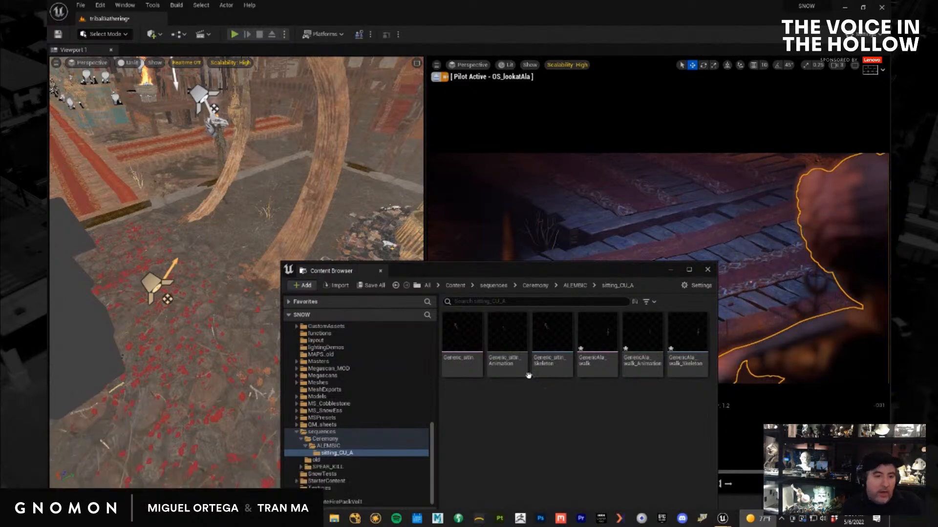
{"action": "left_click", "coordinate": [597, 361]}
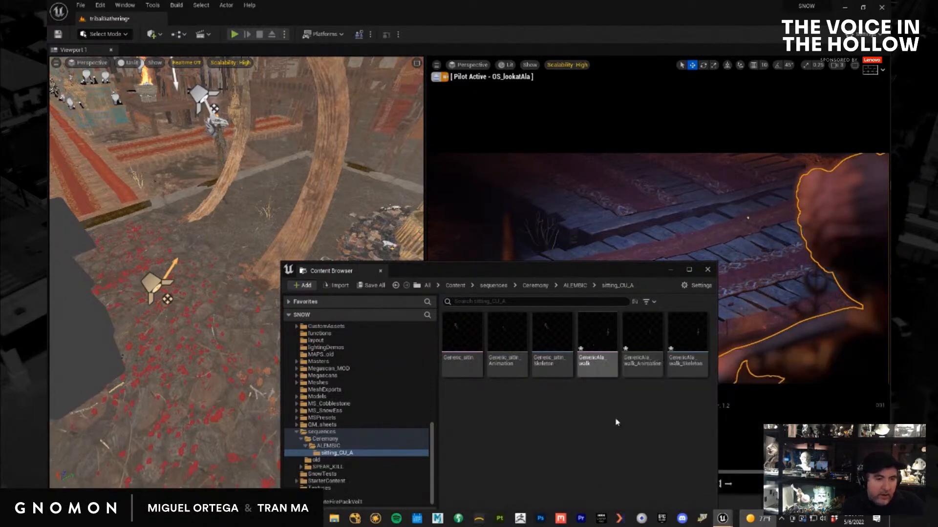
{"action": "left_click", "coordinate": [690, 332]}
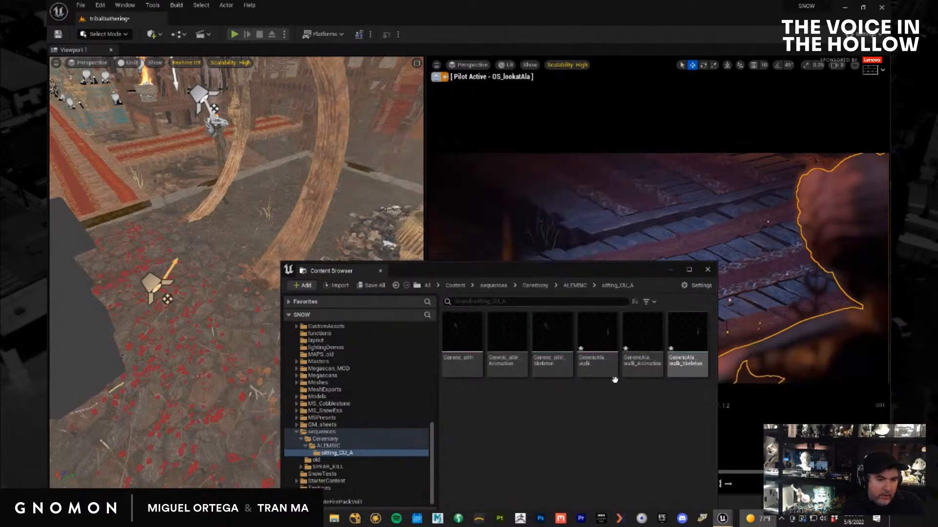
{"action": "left_click_drag", "start_coordinate": [595, 353], "coordinate": [639, 218]}
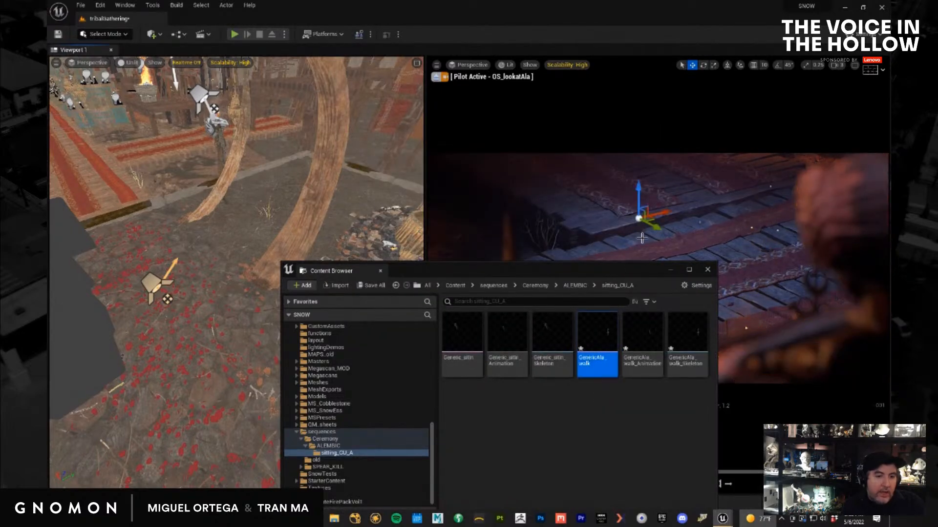
{"action": "left_click", "coordinate": [670, 270]}
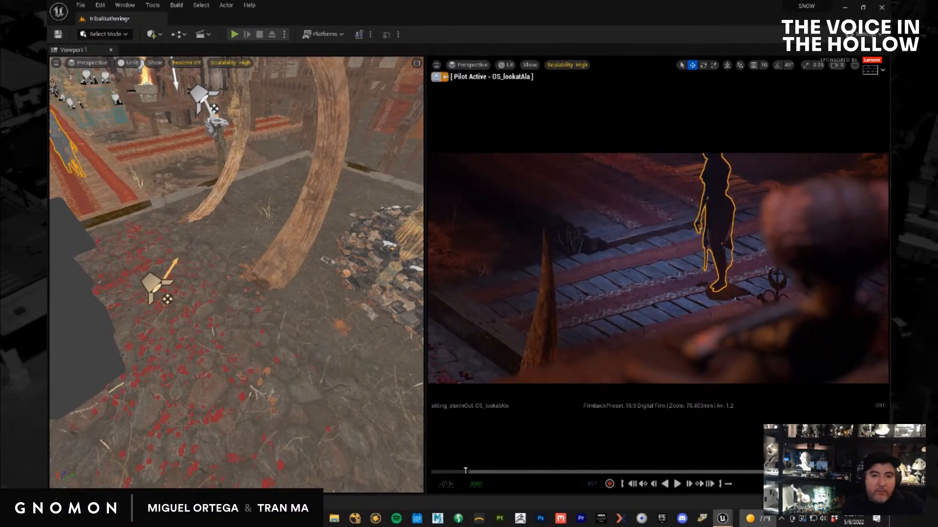
Lower the viewport camera speed to 1 and reframe OS_lookatAla to show Ala's full figure at a focal length of about 77 mm
{"action": "left_click", "coordinate": [834, 68]}
{"action": "left_click_drag", "start_coordinate": [830, 86], "coordinate": [802, 83]}
{"action": "right_click_drag", "start_coordinate": [765, 268], "coordinate": [767, 277]}
{"action": "middle_click_drag", "start_coordinate": [767, 275], "coordinate": [584, 304], "text": "alt"}
{"action": "right_click_drag", "start_coordinate": [800, 274], "coordinate": [792, 293]}
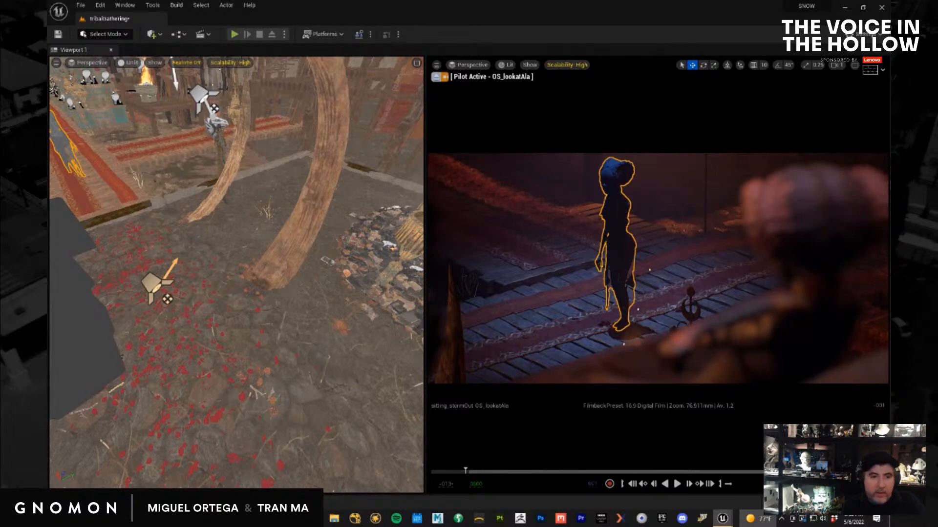
{"action": "key", "text": "Escape"}
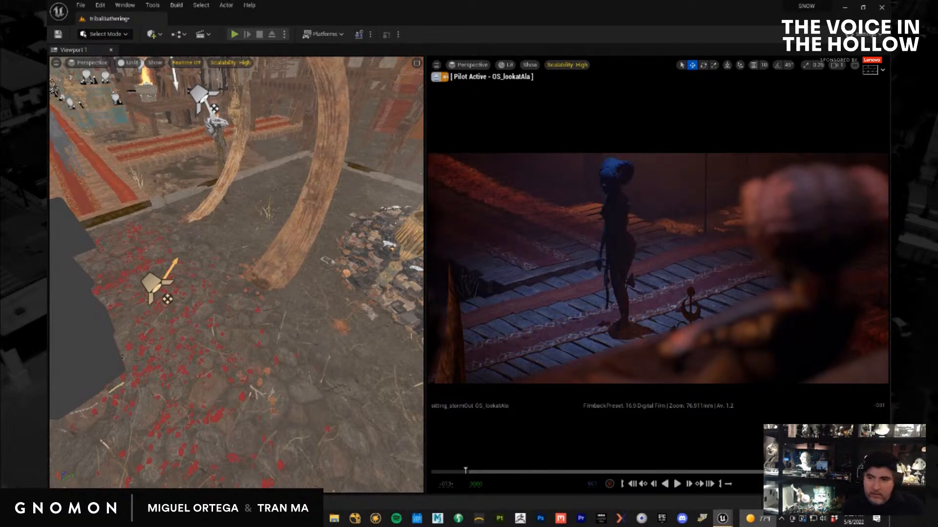
Add the GenericAla_walk animation to Ala's Animation track in the sitting_stormOut sequence, starting at frame 0
{"action": "key", "text": "space"}
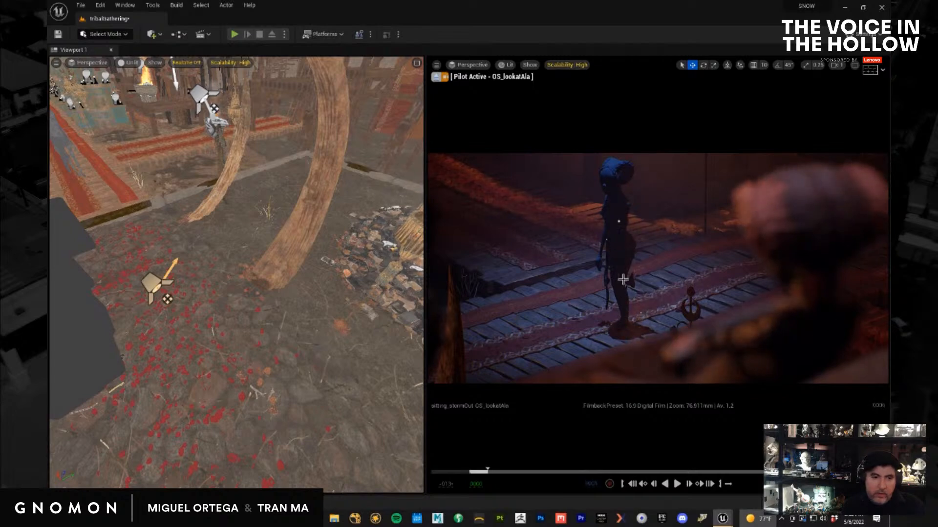
{"action": "left_click", "coordinate": [621, 259]}
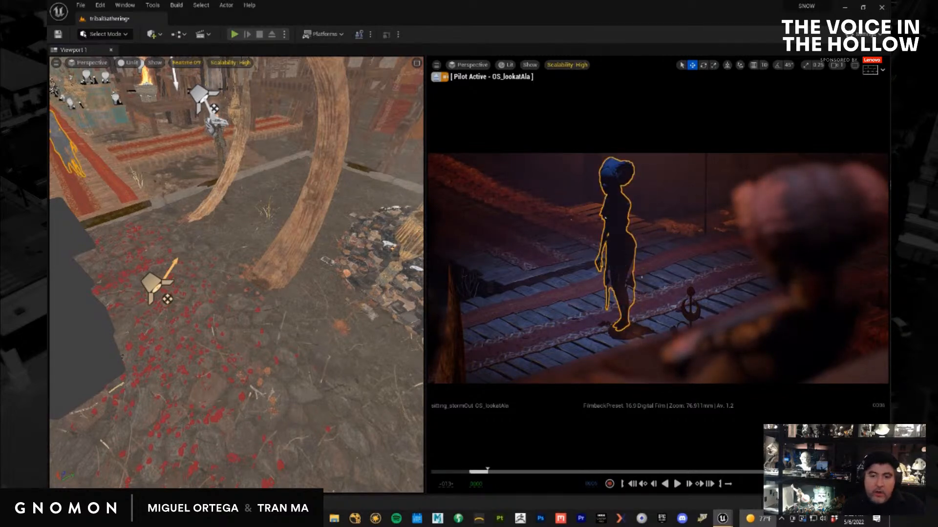
{"action": "left_click_drag", "start_coordinate": [889, 344], "coordinate": [273, 178]}
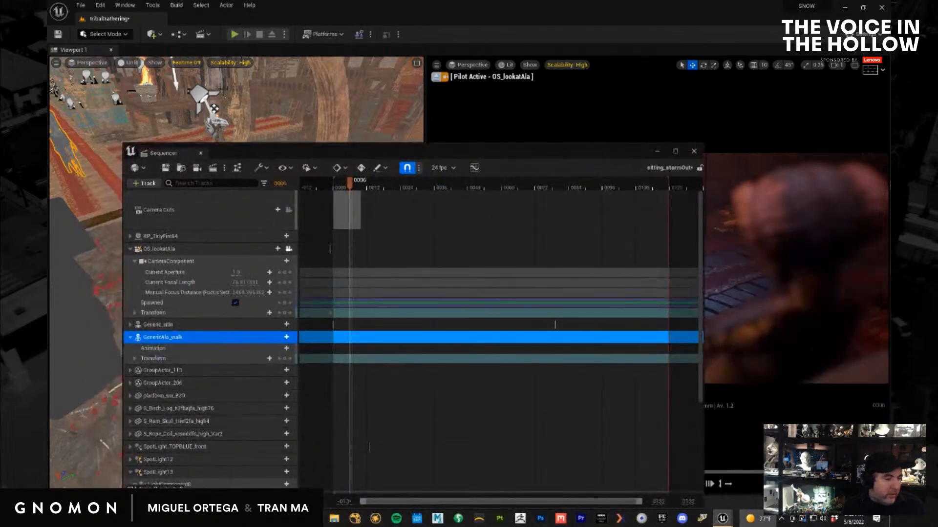
{"action": "left_click", "coordinate": [175, 502]}
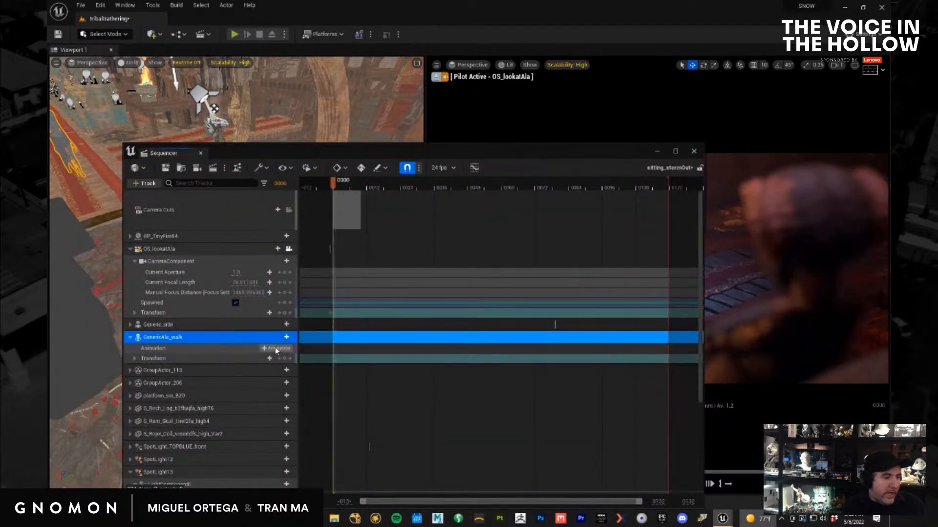
{"action": "left_click", "coordinate": [276, 350]}
{"action": "mouse_move", "coordinate": [342, 382]}
{"action": "left_click", "coordinate": [484, 230]}
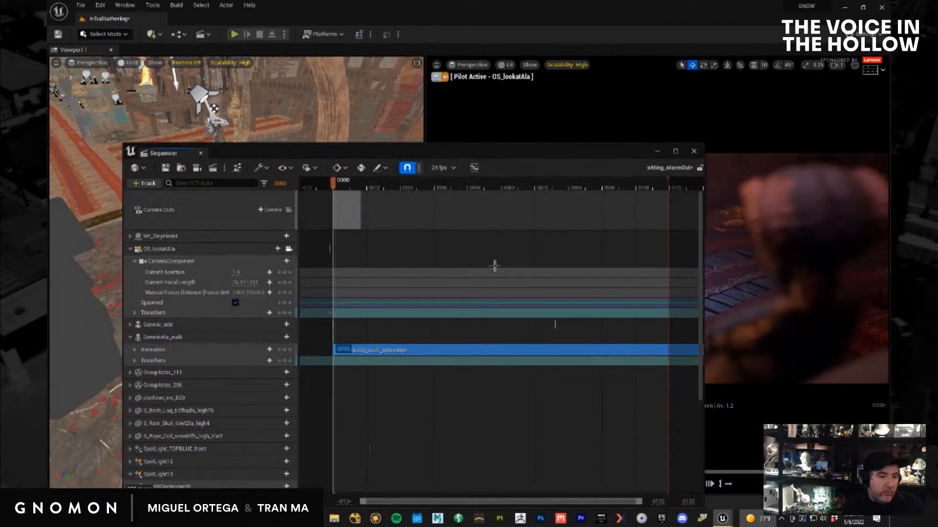
{"action": "left_click", "coordinate": [657, 151]}
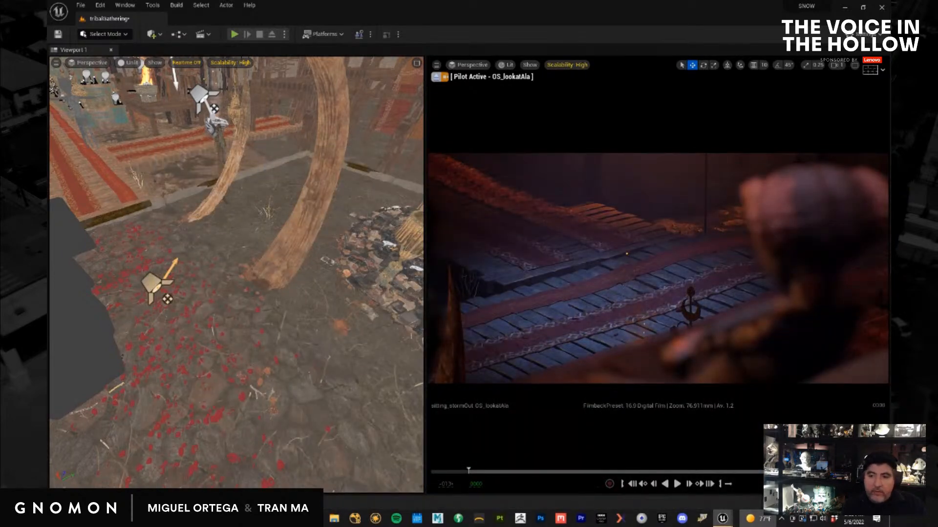
Play the walk, then shift Ala farther back along the walkway and lower her slightly onto the planks
{"action": "key", "text": "space"}
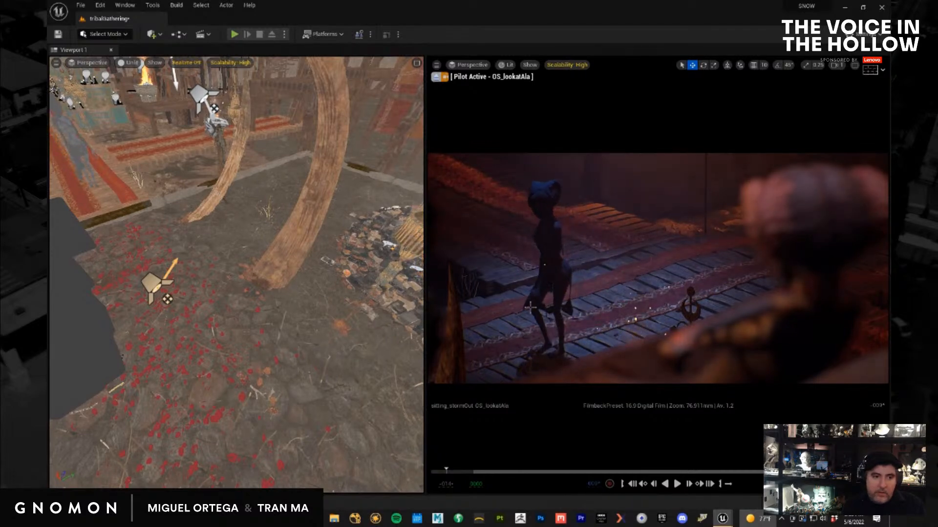
{"action": "left_click", "coordinate": [564, 304]}
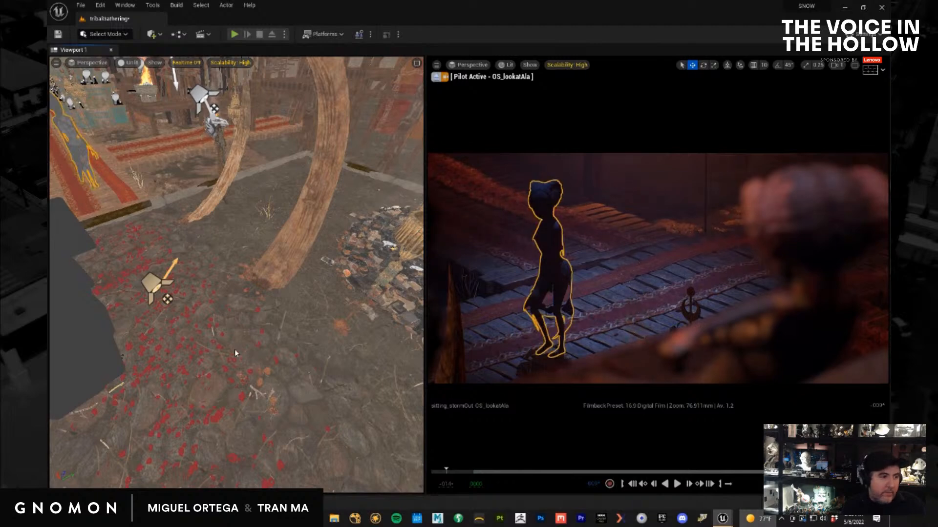
{"action": "scroll", "coordinate": [275, 361], "scroll_direction": "down", "scroll_amount": 3}
{"action": "scroll", "coordinate": [294, 352], "scroll_direction": "down", "scroll_amount": 5}
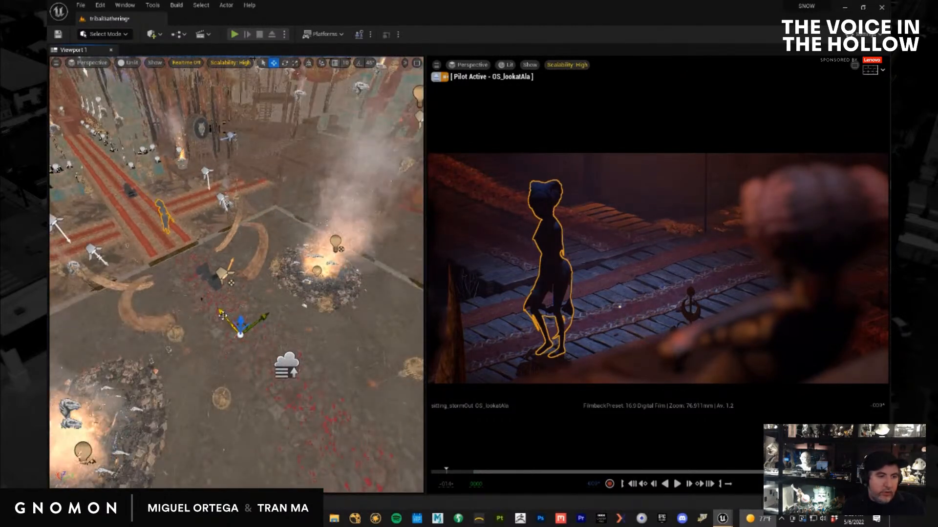
{"action": "left_click_drag", "start_coordinate": [222, 317], "coordinate": [215, 304]}
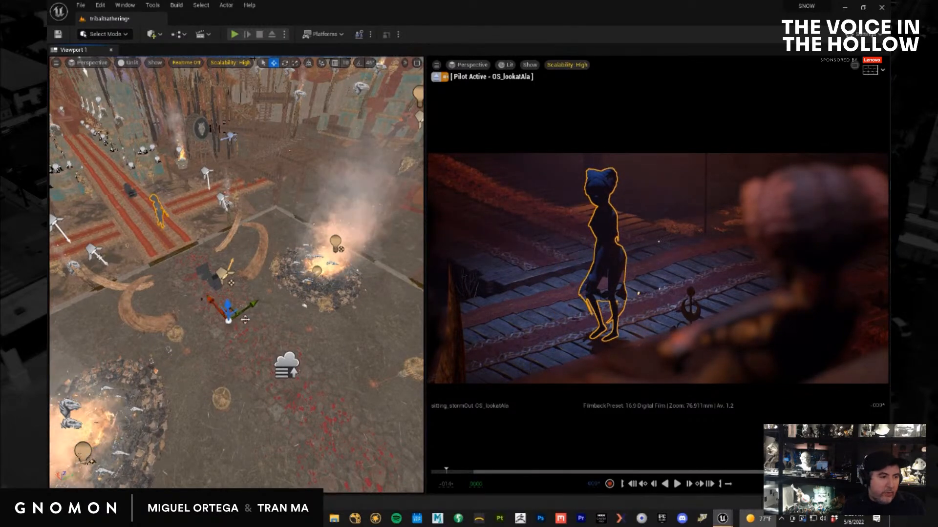
{"action": "left_click_drag", "start_coordinate": [226, 307], "coordinate": [226, 309]}
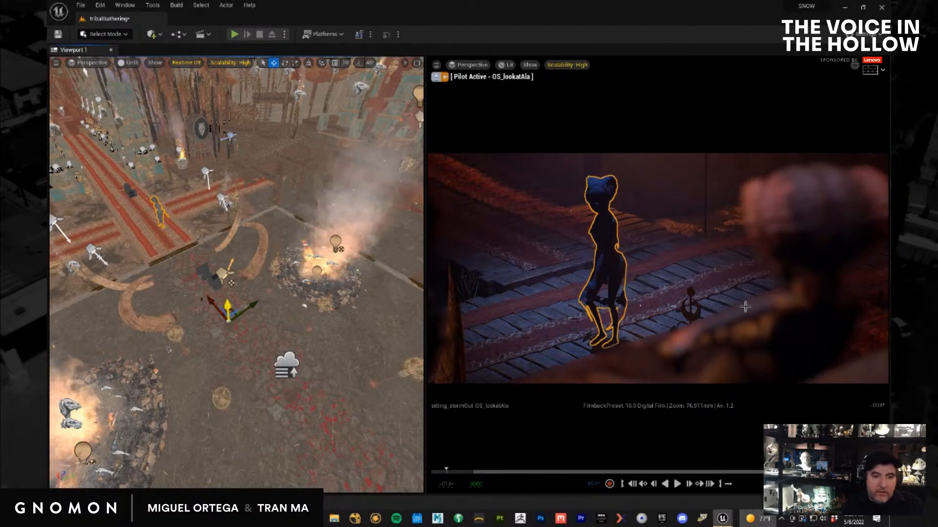
Hide the editor overlays in the OS_lookatAla view with game view and review Ala's walk in the shot
{"action": "left_click", "coordinate": [659, 296]}
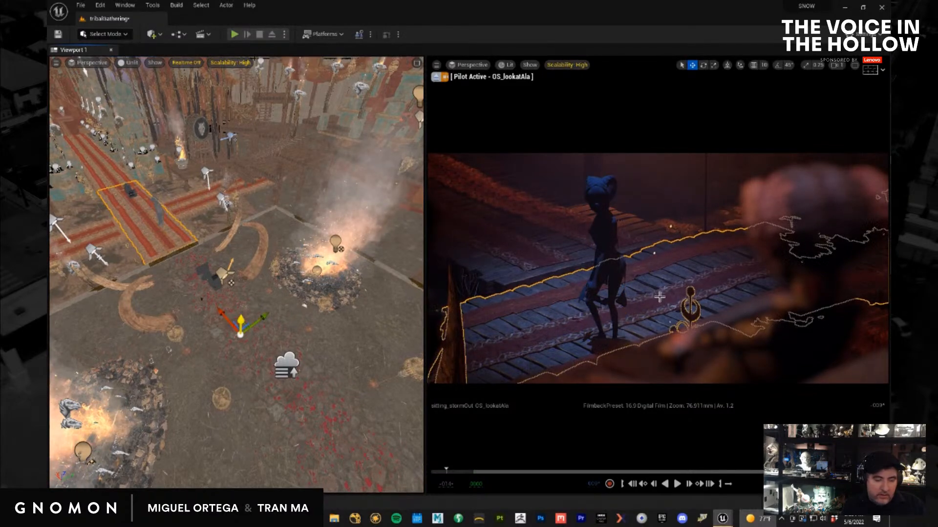
{"action": "key", "text": "g"}
{"action": "key", "text": "g"}
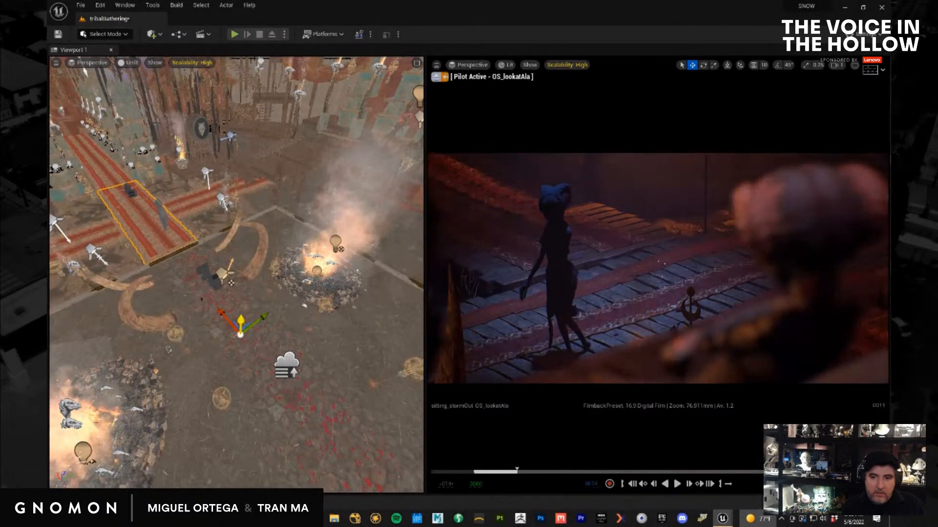
Review Ala's walk through the OS_lookatAla shot, scrubbing back to the start and playing it through
{"action": "left_click_drag", "start_coordinate": [486, 471], "coordinate": [476, 471]}
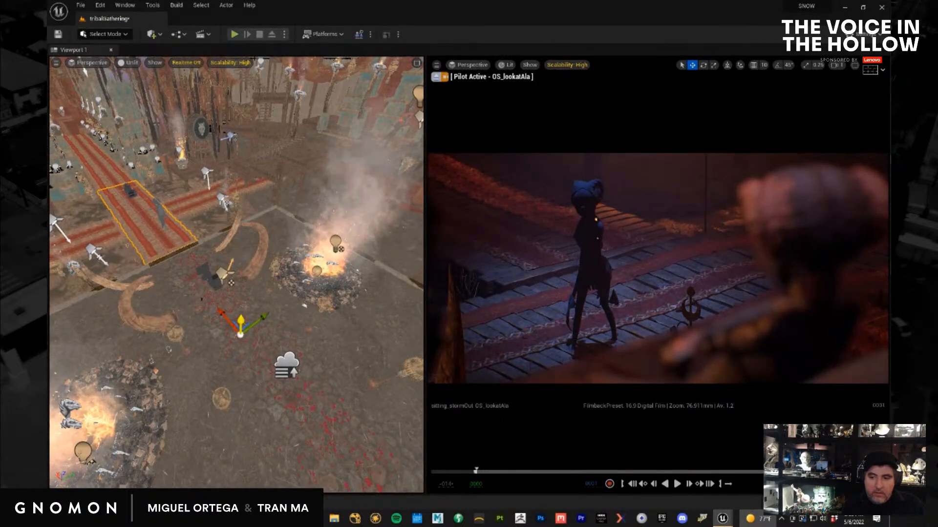
{"action": "left_click", "coordinate": [592, 244]}
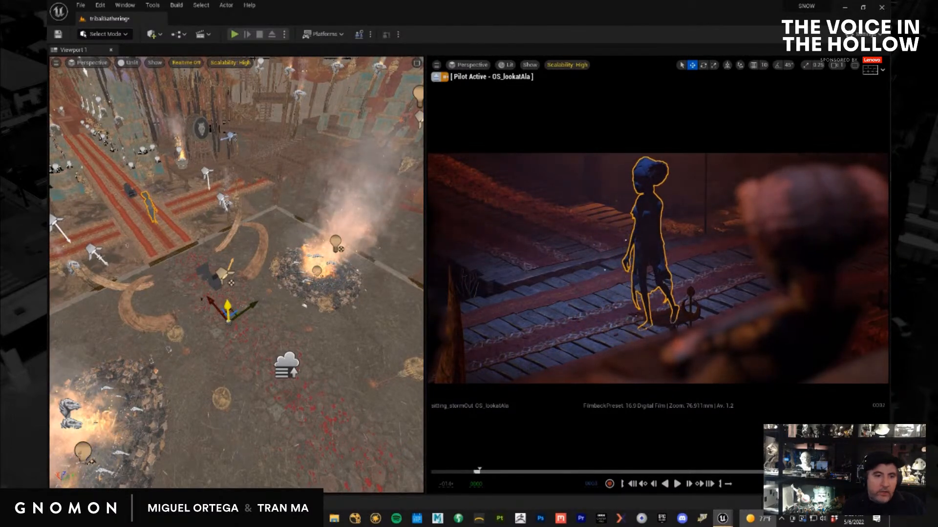
{"action": "key", "text": "space"}
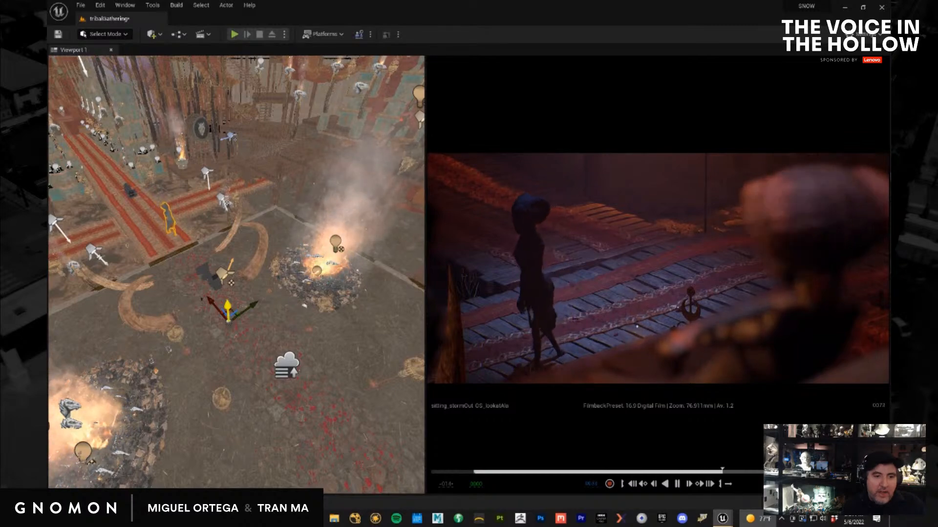
{"action": "key", "text": "space"}
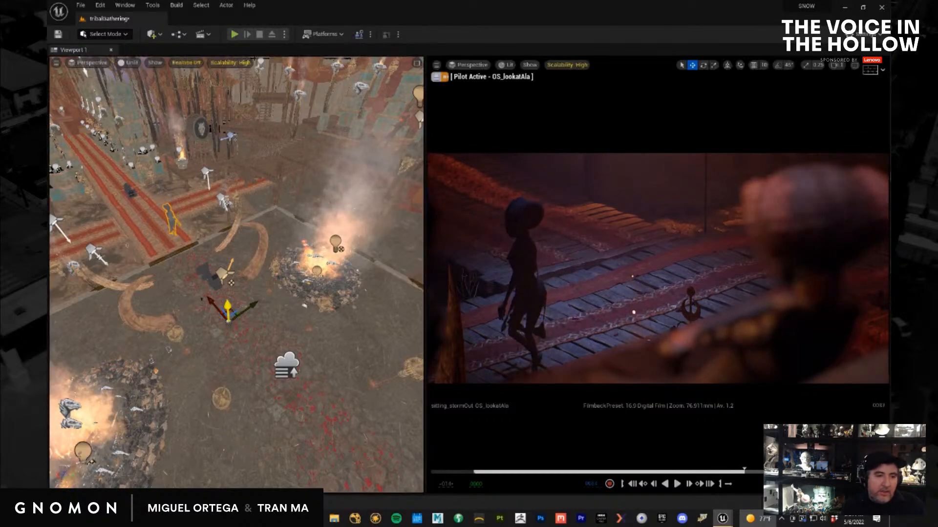
Select Ala at the end of her walk and inspect her placement on the walkway from behind in the perspective view
{"action": "left_click", "coordinate": [532, 280]}
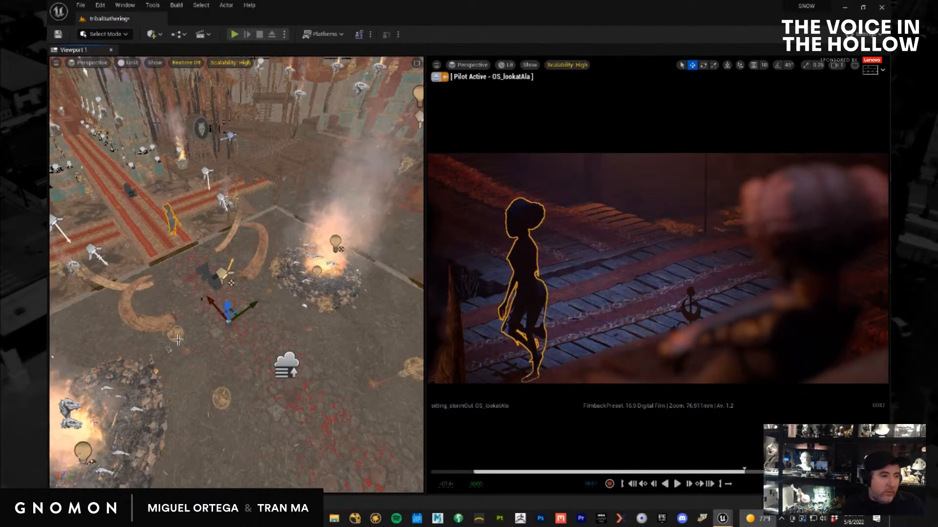
{"action": "left_click_drag", "start_coordinate": [267, 384], "coordinate": [599, 269], "text": "alt"}
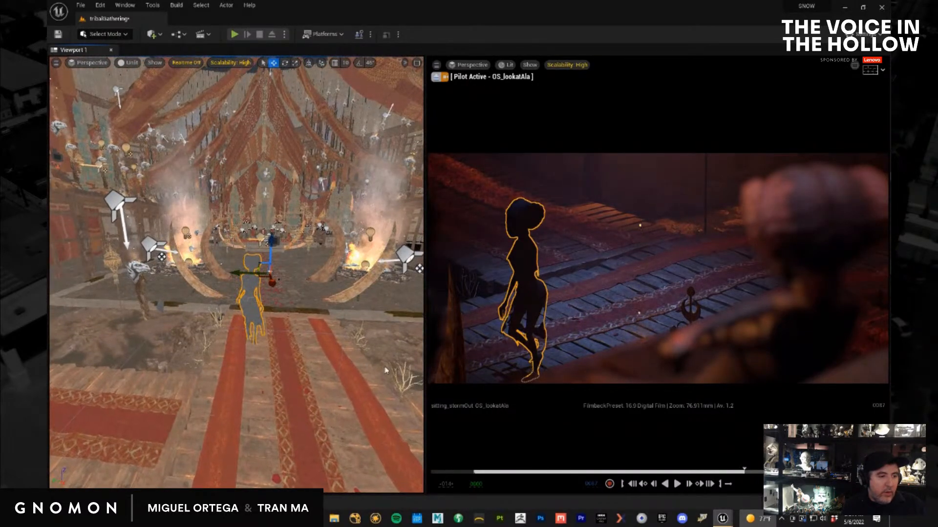
{"action": "scroll", "coordinate": [303, 336], "scroll_direction": "up", "scroll_amount": 1}
{"action": "scroll", "coordinate": [314, 305], "scroll_direction": "up", "scroll_amount": 5}
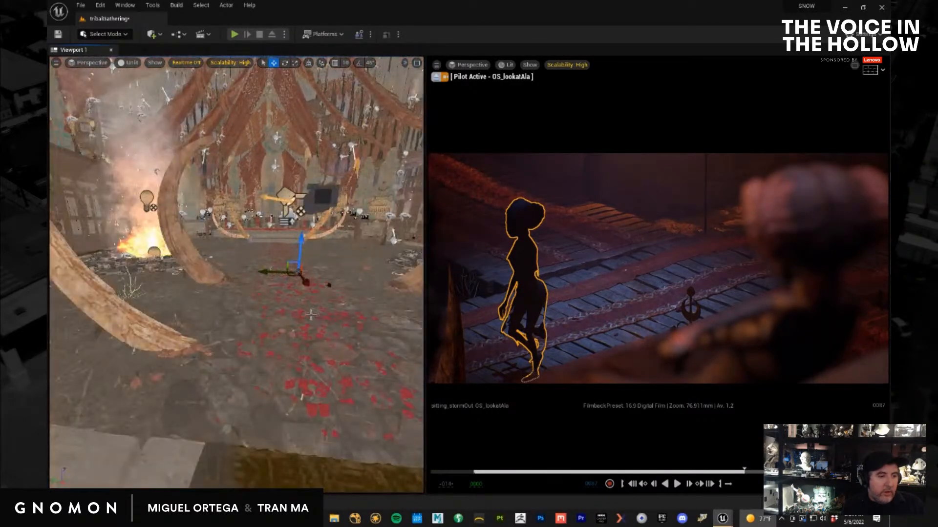
{"action": "scroll", "coordinate": [312, 315], "scroll_direction": "down", "scroll_amount": 3}
{"action": "left_click_drag", "start_coordinate": [346, 328], "coordinate": [117, 340], "text": "alt"}
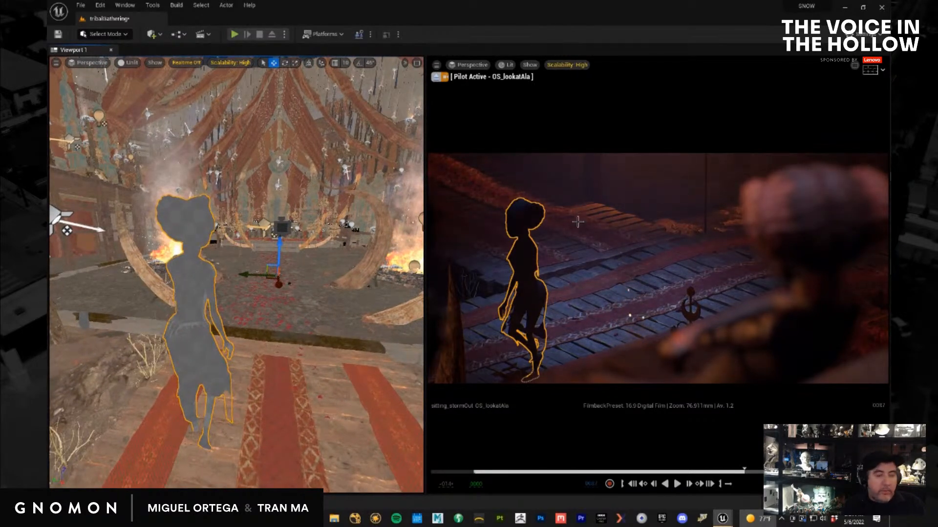
Open Ala's GenericAla_walk mesh in its asset editor and frame the full figure in the preview
{"action": "left_click", "coordinate": [619, 270]}
{"action": "left_click", "coordinate": [528, 261]}
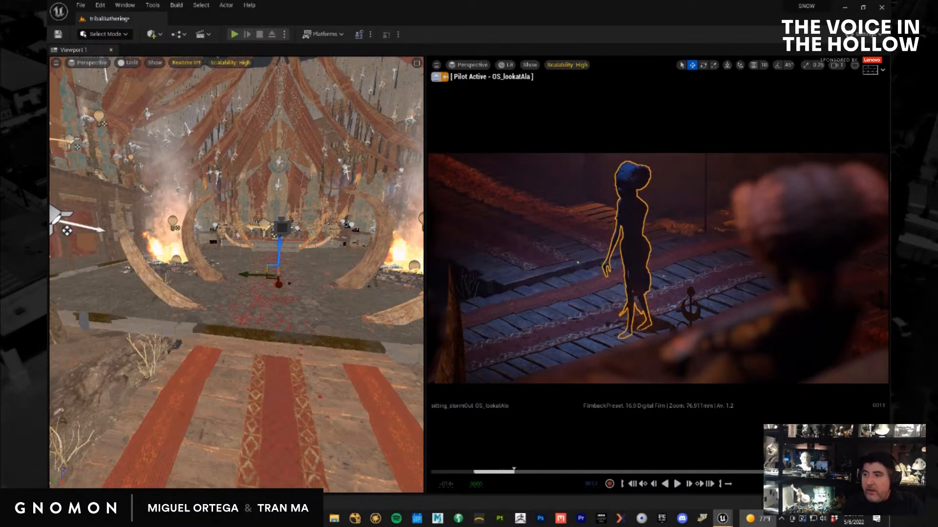
{"action": "key", "text": "ctrl+e"}
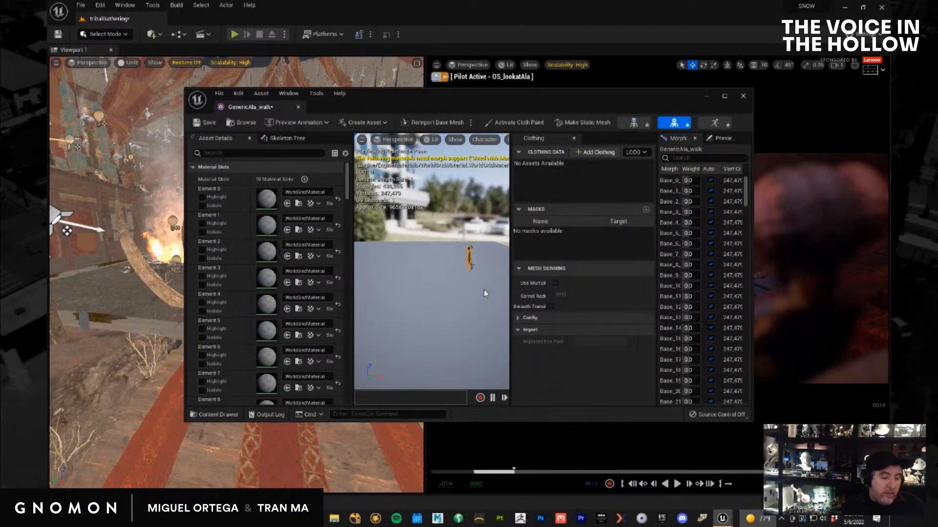
{"action": "key", "text": "f"}
{"action": "left_click_drag", "start_coordinate": [468, 310], "coordinate": [397, 283], "text": "alt"}
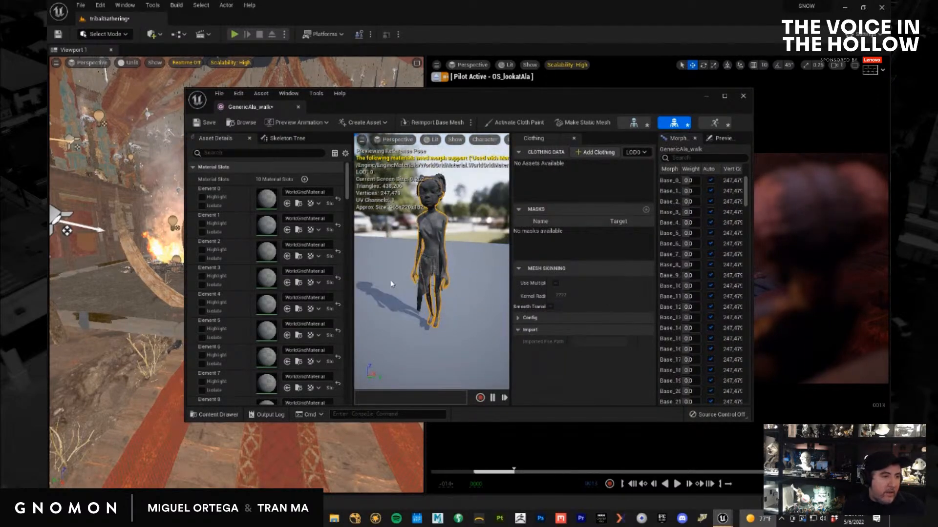
Isolate material slots Element 0 through Element 3 in turn to identify which part of Ala's mesh each one covers
{"action": "left_click", "coordinate": [202, 206]}
{"action": "left_click", "coordinate": [202, 206]}
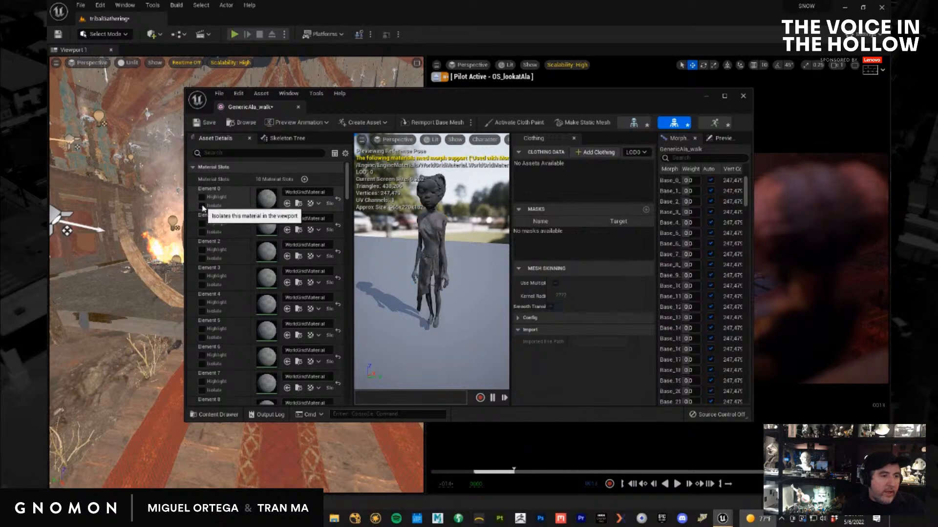
{"action": "left_click", "coordinate": [204, 233]}
{"action": "left_click", "coordinate": [204, 234]}
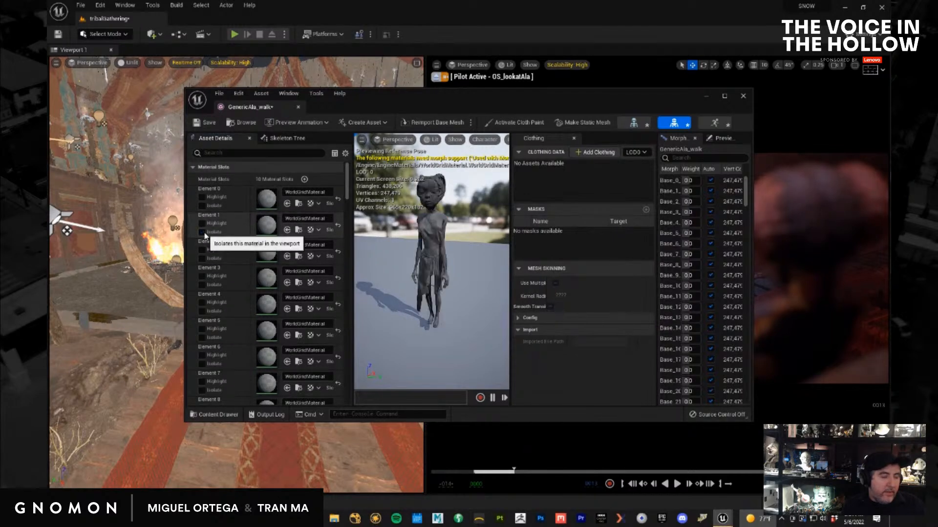
{"action": "left_click", "coordinate": [205, 235]}
{"action": "left_click", "coordinate": [205, 234]}
{"action": "left_click", "coordinate": [203, 259]}
{"action": "left_click", "coordinate": [203, 260]}
{"action": "left_click", "coordinate": [202, 285]}
{"action": "left_click", "coordinate": [203, 285]}
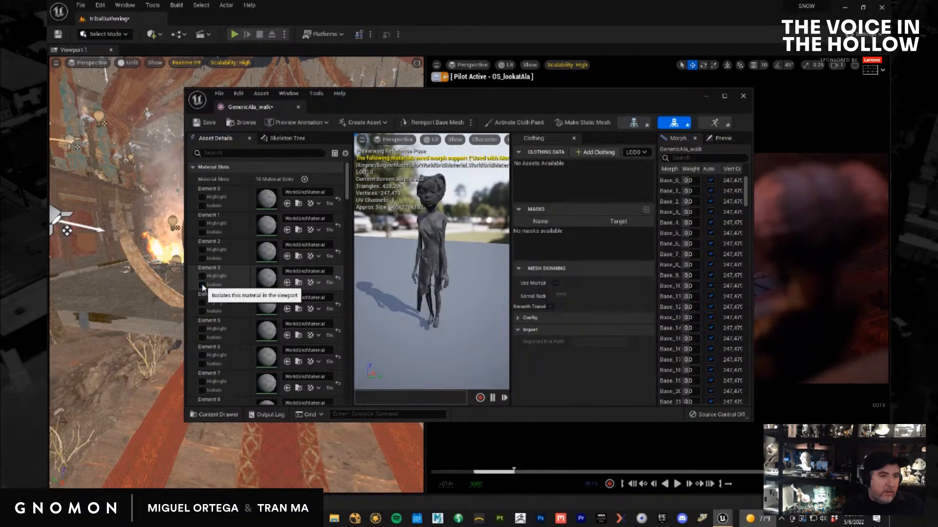
{"action": "left_click", "coordinate": [203, 206]}
{"action": "left_click", "coordinate": [202, 205]}
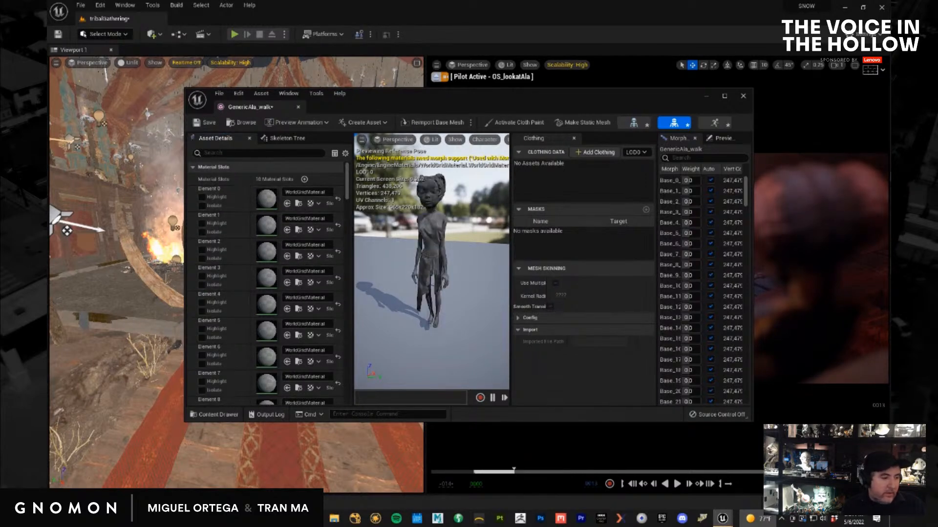
Filter the project folders by "cha" and open the materials folder of the ala character
{"action": "left_click", "coordinate": [78, 502]}
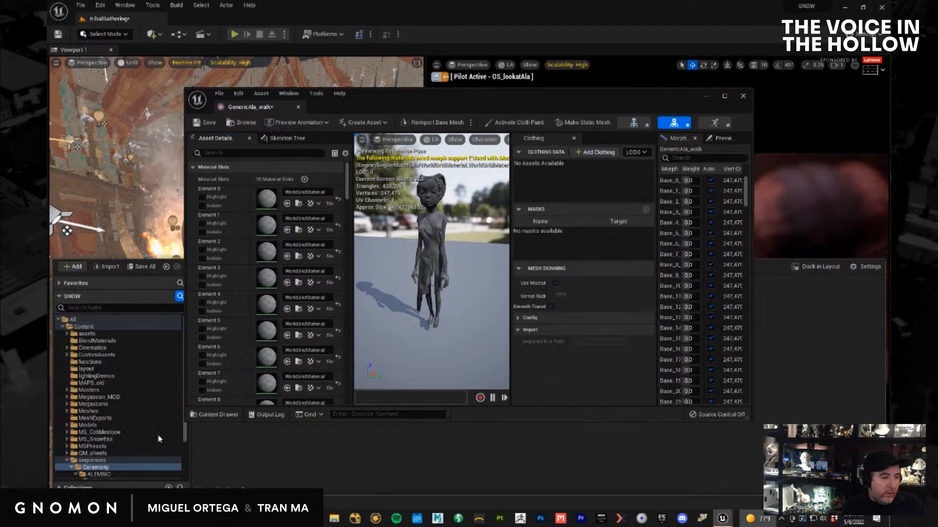
{"action": "left_click", "coordinate": [105, 308]}
{"action": "type", "text": "cha"}
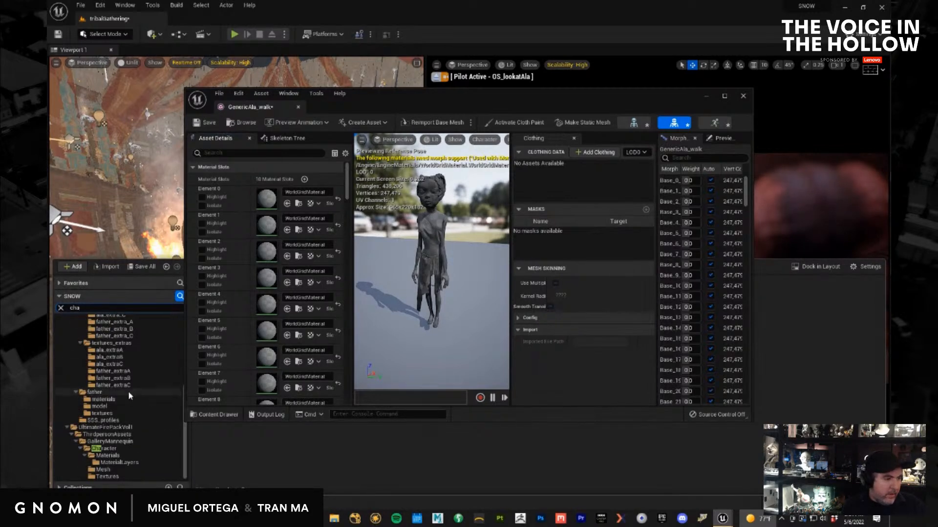
{"action": "scroll", "coordinate": [121, 440], "scroll_direction": "up", "scroll_amount": 2}
{"action": "scroll", "coordinate": [121, 439], "scroll_direction": "up", "scroll_amount": 4}
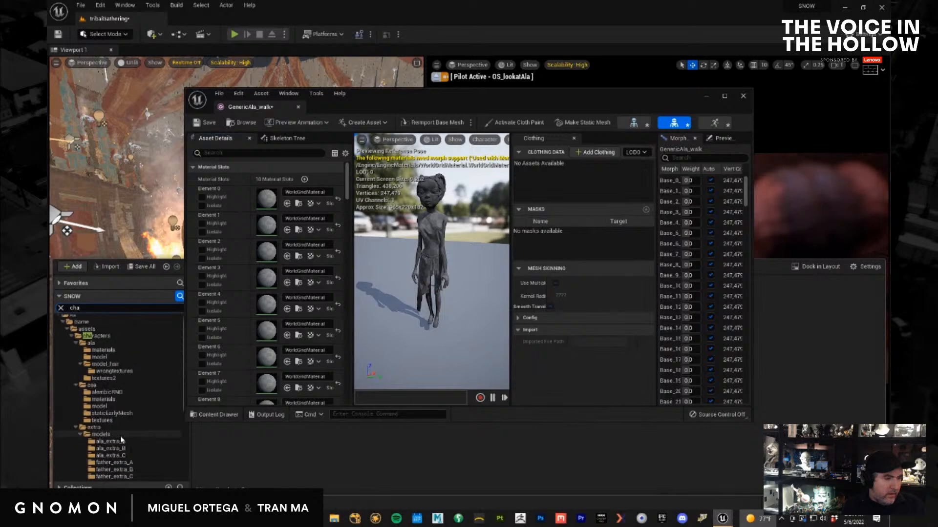
{"action": "left_click", "coordinate": [104, 351]}
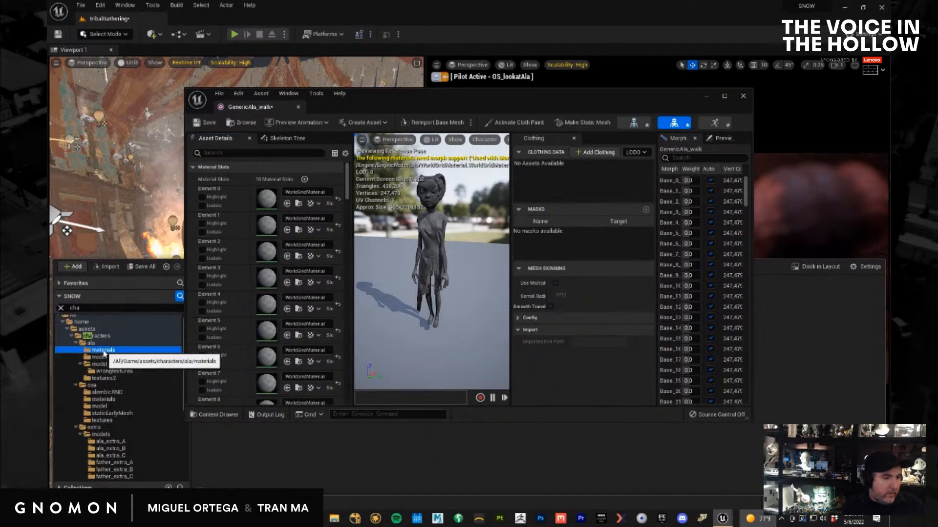
Move the mesh editor out of the way and pick the Ala_clothing1 material for Ala's mesh
{"action": "left_click_drag", "start_coordinate": [421, 106], "coordinate": [937, 44]}
{"action": "key", "text": "ctrl+space"}
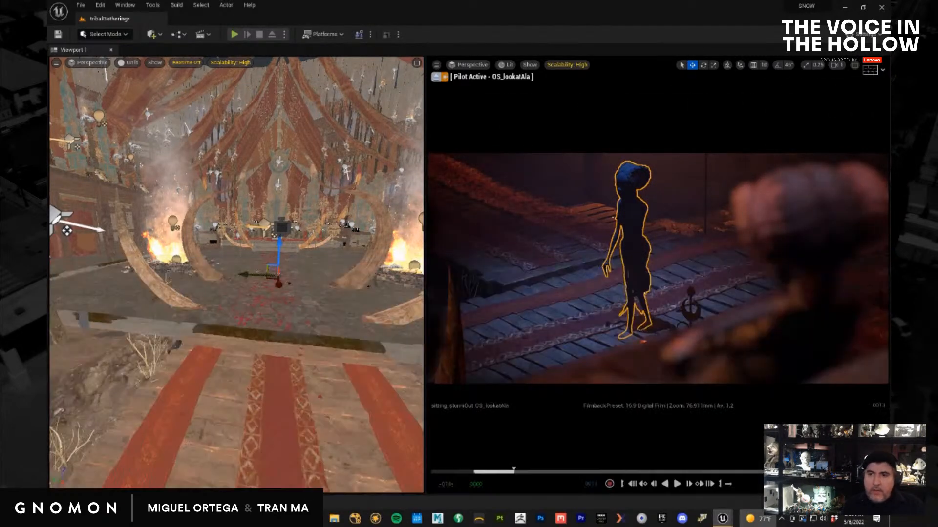
{"action": "key", "text": "ctrl+space"}
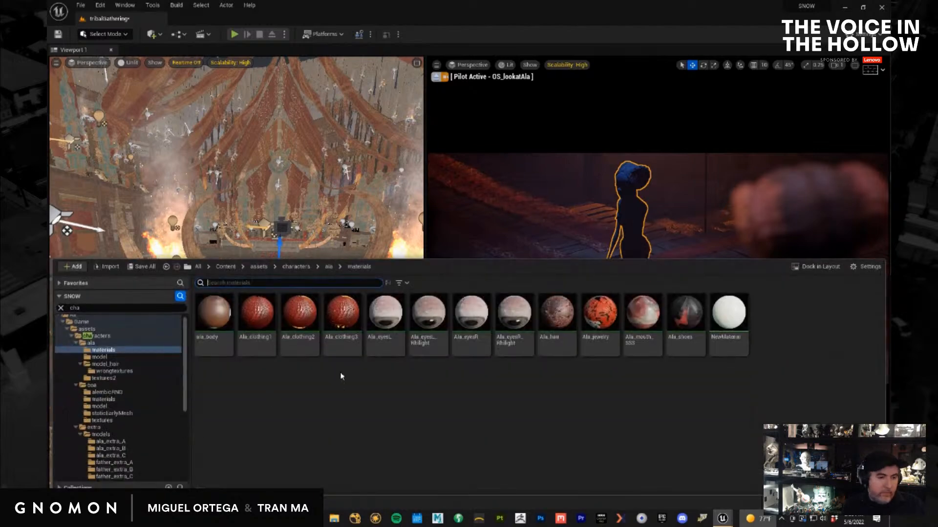
{"action": "left_click", "coordinate": [255, 315]}
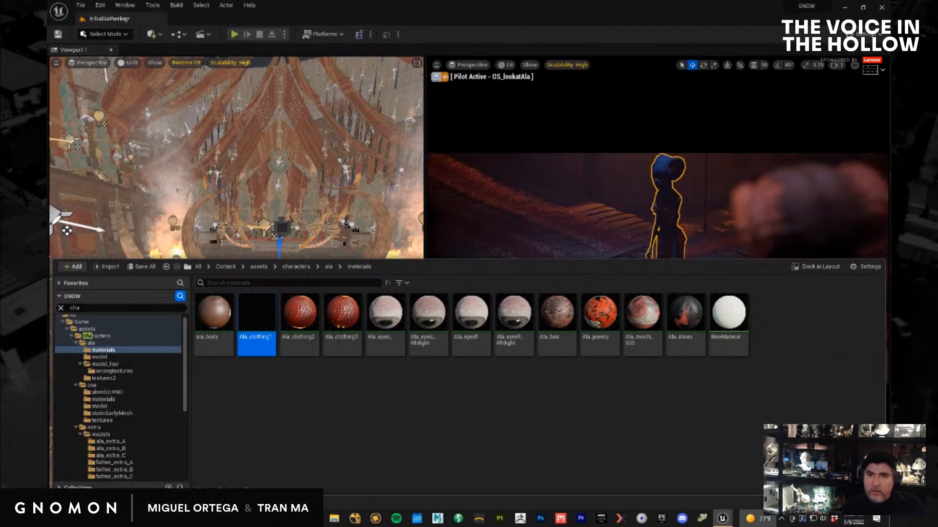
{"action": "key", "text": "ctrl+space"}
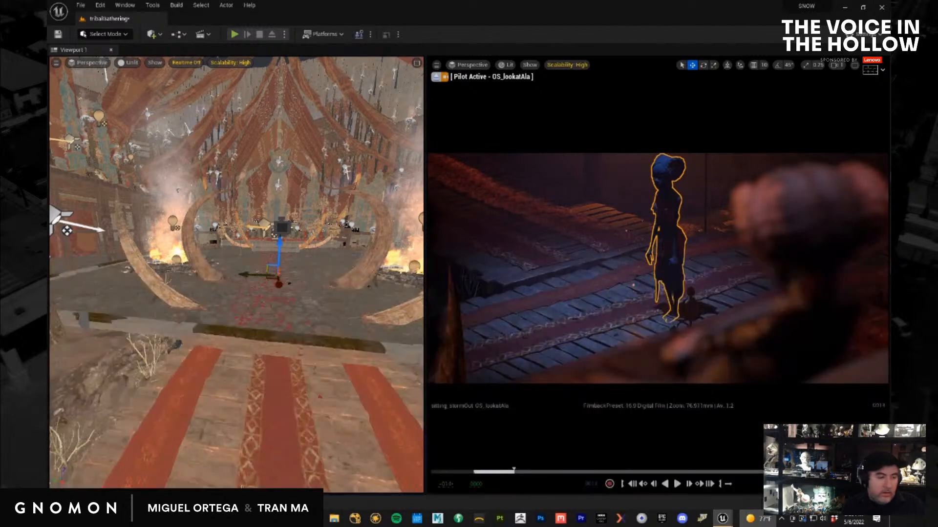
Pick Ala's left and right eye highlight materials for the GenericAla_walk mesh
{"action": "key", "text": "ctrl+space"}
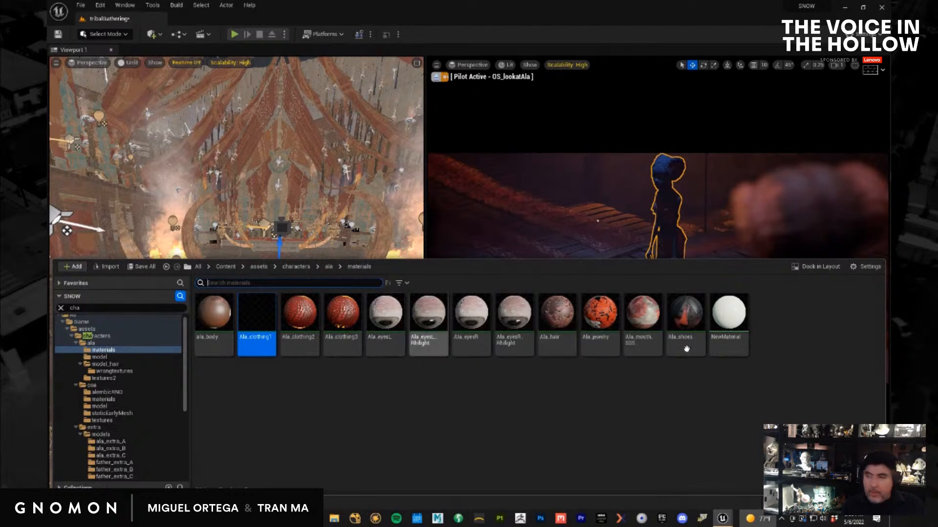
{"action": "left_click", "coordinate": [429, 323]}
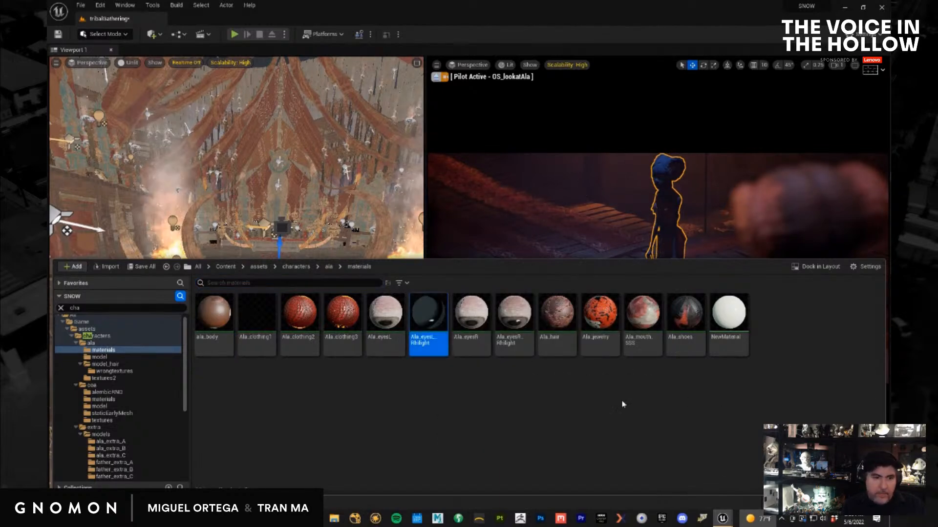
{"action": "left_click", "coordinate": [515, 320]}
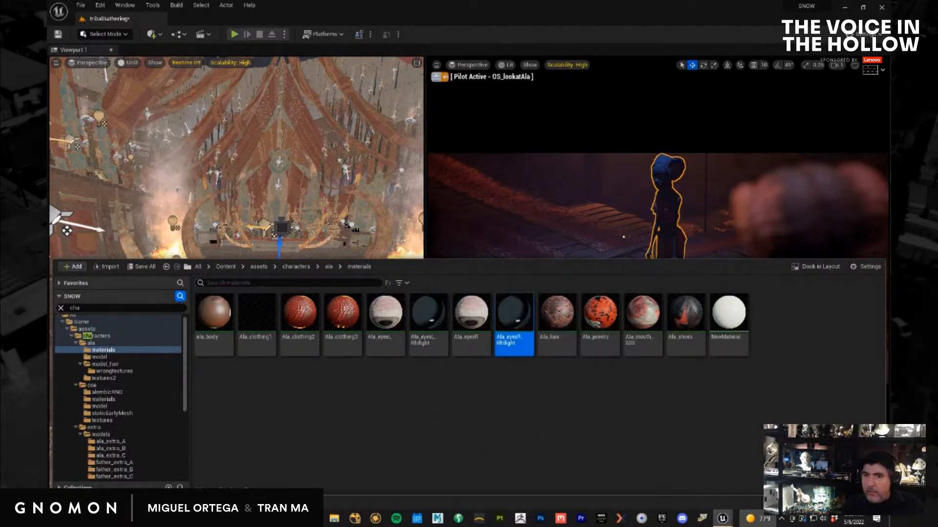
{"action": "key", "text": "ctrl+space"}
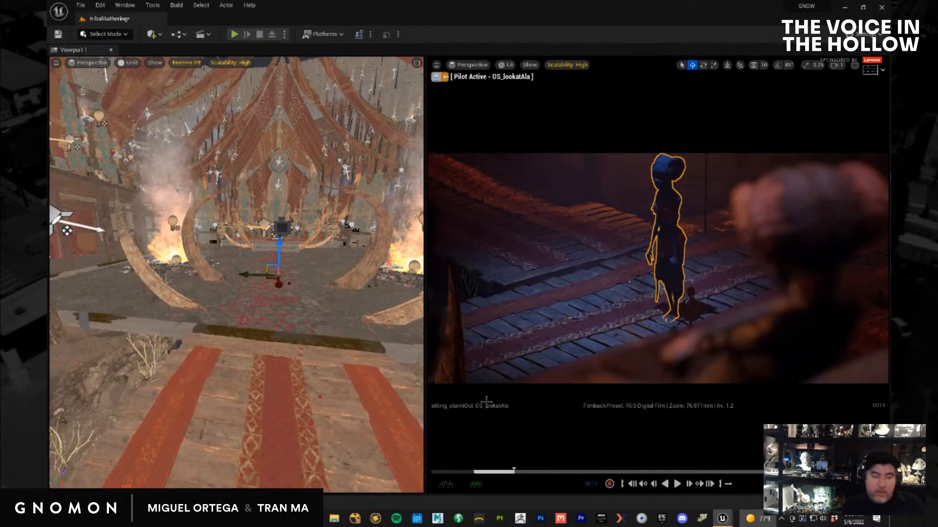
Pick the Ala_hair and ala_body materials for the GenericAla_walk mesh
{"action": "key", "text": "ctrl+space"}
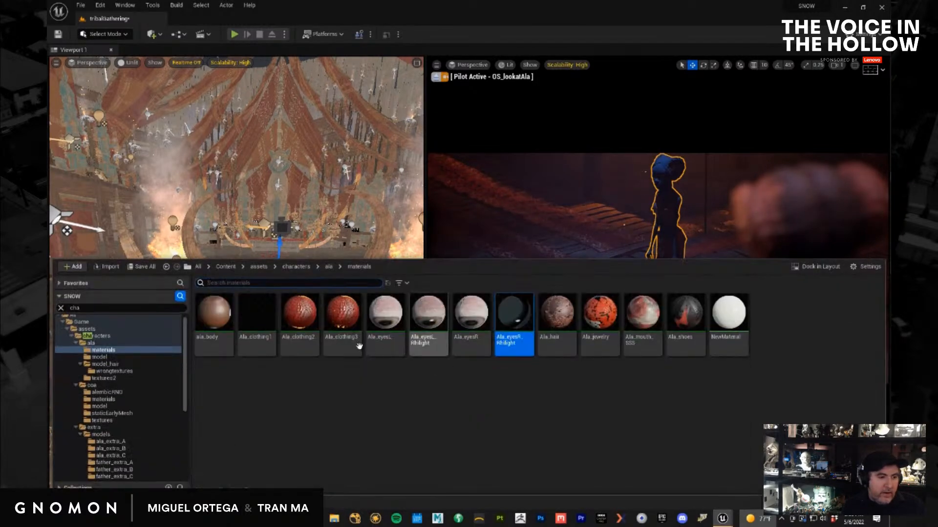
{"action": "double_click", "coordinate": [553, 331]}
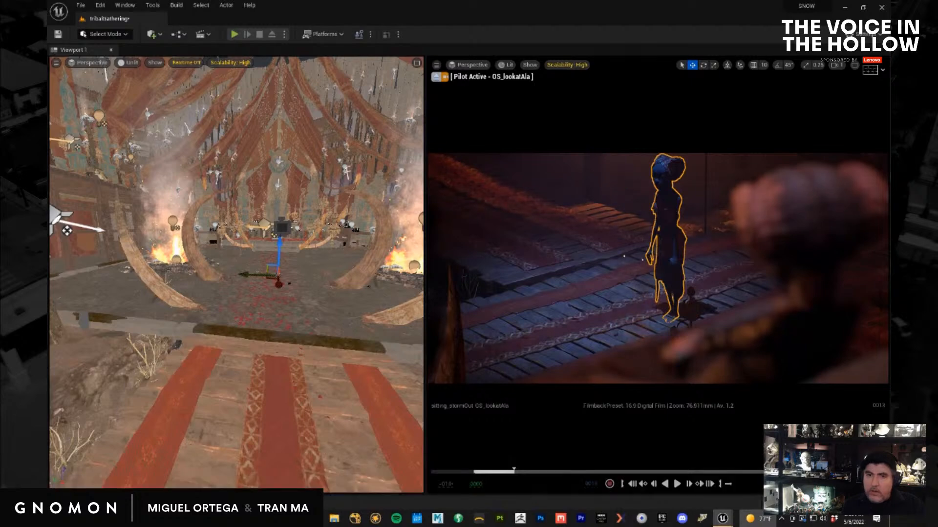
{"action": "left_click", "coordinate": [74, 501]}
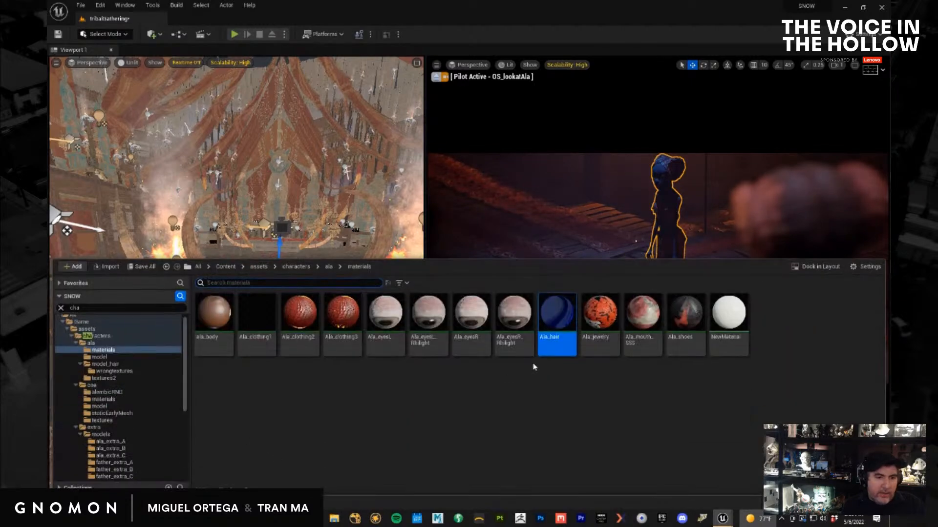
{"action": "left_click", "coordinate": [214, 322]}
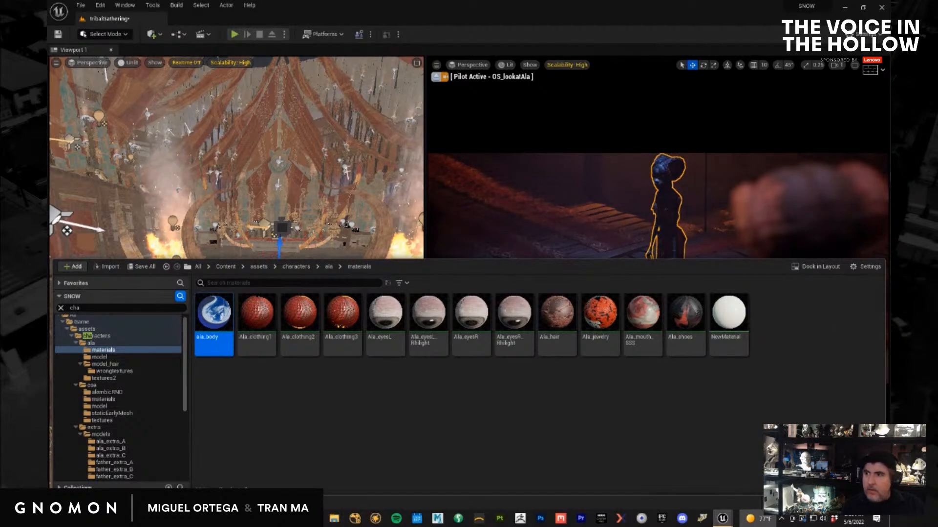
{"action": "key", "text": "ctrl+space"}
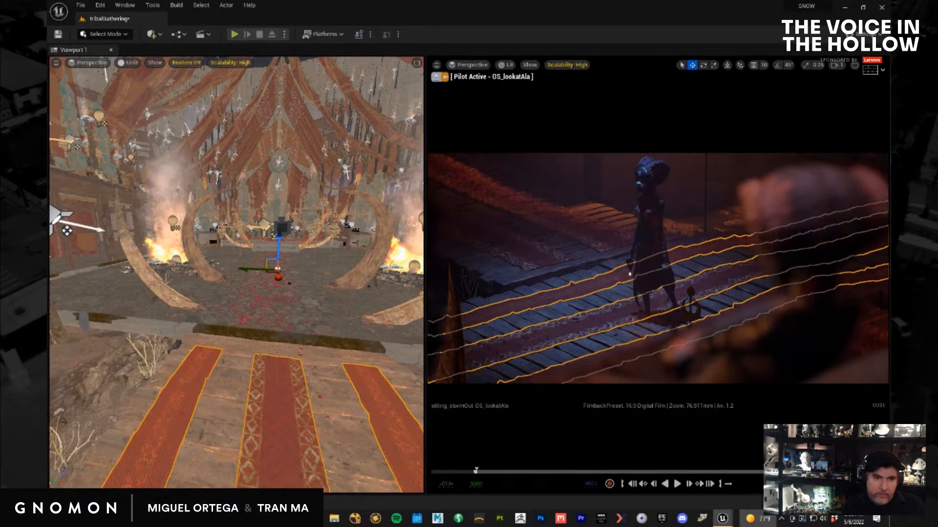
Hide the editor overlays in the OS_lookatAla view and play Ala's walk with her new materials
{"action": "left_click", "coordinate": [606, 382]}
{"action": "key", "text": "g"}
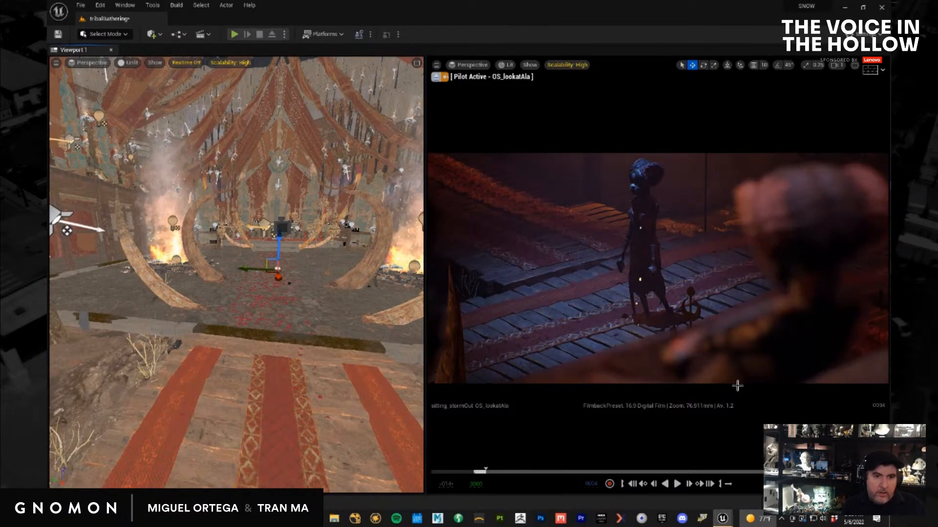
{"action": "key", "text": "space"}
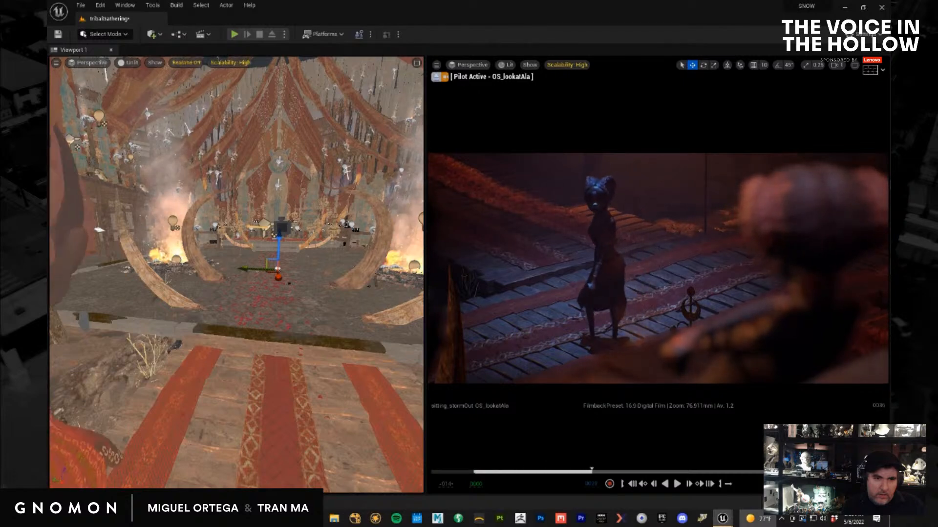
{"action": "key", "text": "space"}
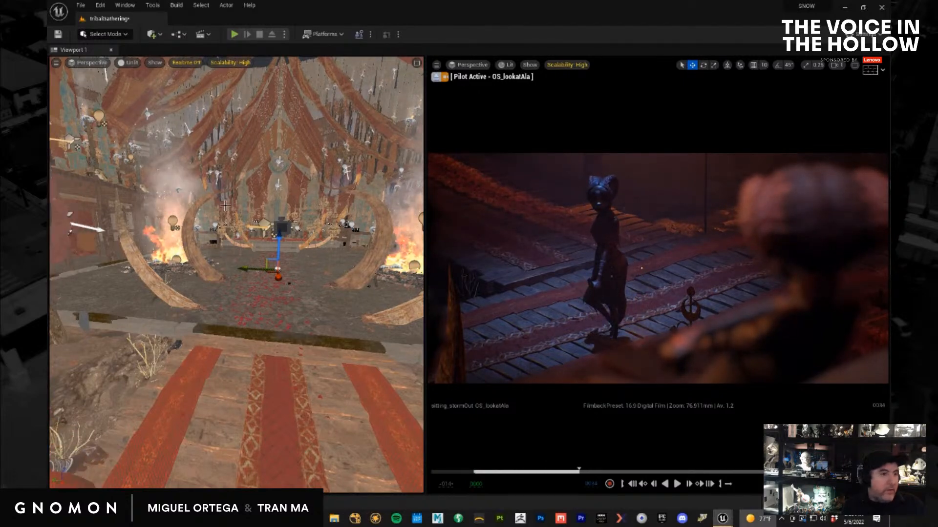
Select Ala to locate her in the scene, frame the area around her and add a spot light
{"action": "left_click", "coordinate": [612, 272]}
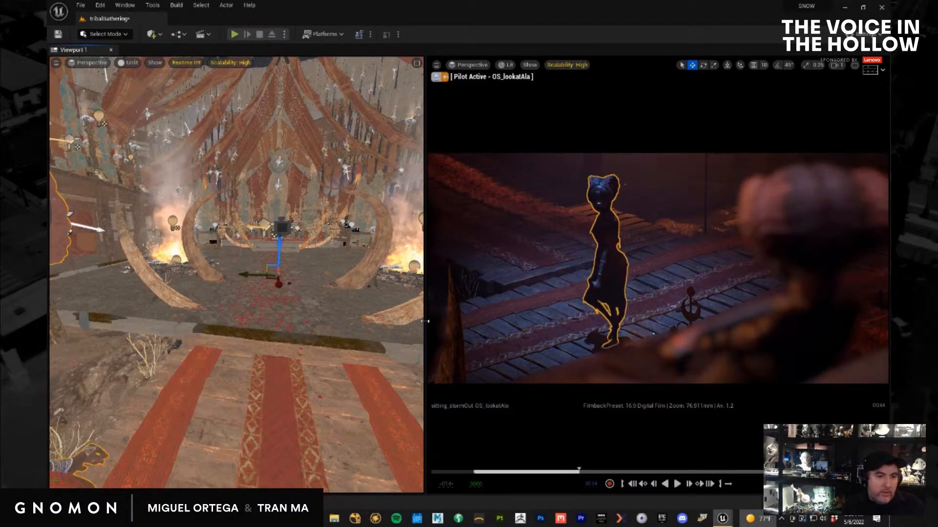
{"action": "left_click_drag", "start_coordinate": [275, 362], "coordinate": [210, 318], "text": "alt"}
{"action": "left_click_drag", "start_coordinate": [445, 290], "coordinate": [848, 226], "text": "alt"}
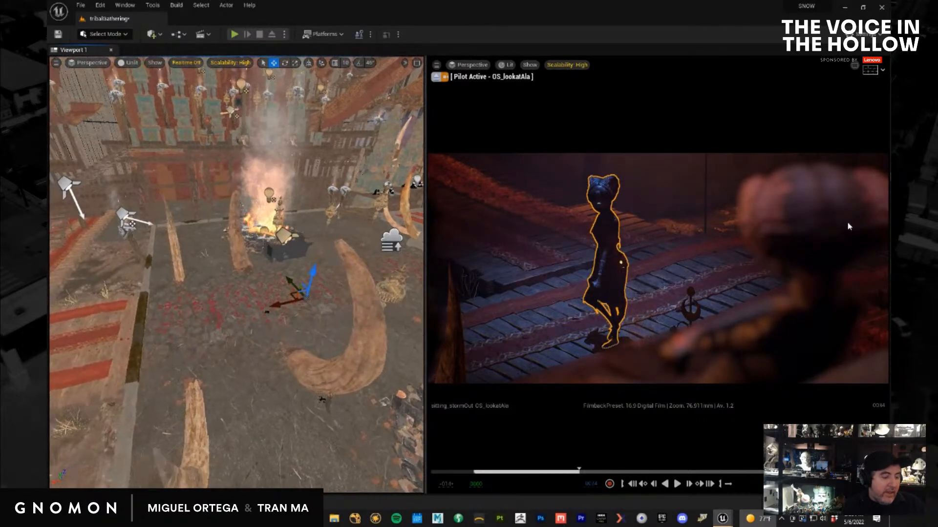
{"action": "scroll", "coordinate": [124, 347], "scroll_direction": "down", "scroll_amount": 8}
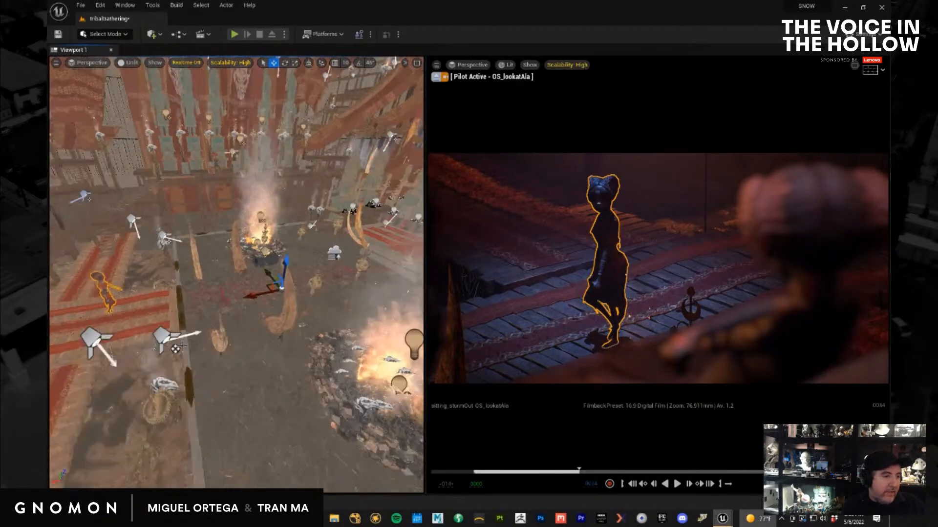
{"action": "scroll", "coordinate": [139, 317], "scroll_direction": "up", "scroll_amount": 5}
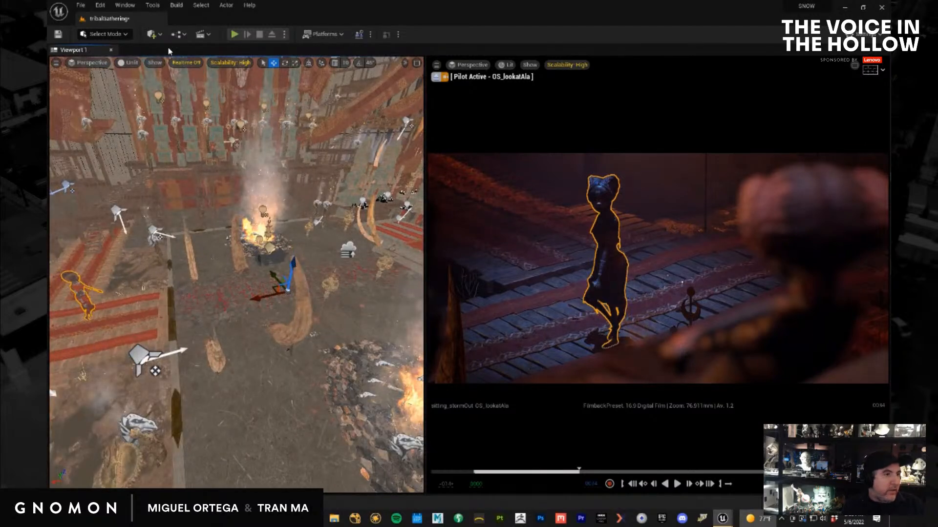
{"action": "left_click", "coordinate": [152, 34]}
{"action": "mouse_move", "coordinate": [193, 116]}
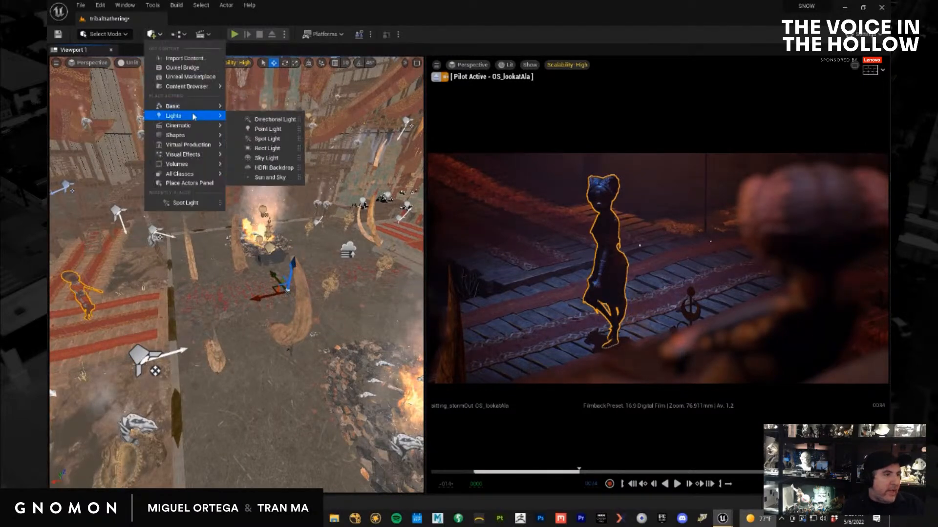
{"action": "left_click", "coordinate": [295, 139]}
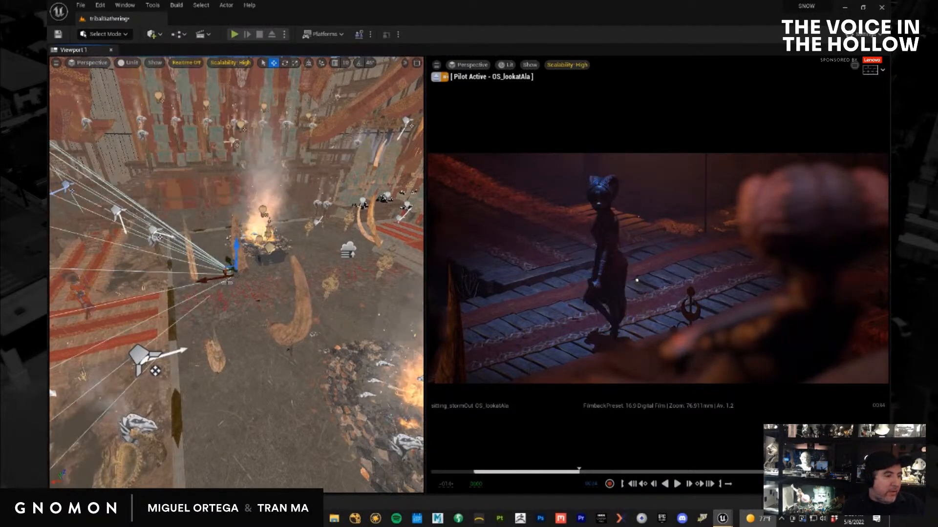
Move the new spot light to the edge of the carpeted walkway near Ala and rotate it to face her
{"action": "left_click_drag", "start_coordinate": [228, 283], "coordinate": [91, 291]}
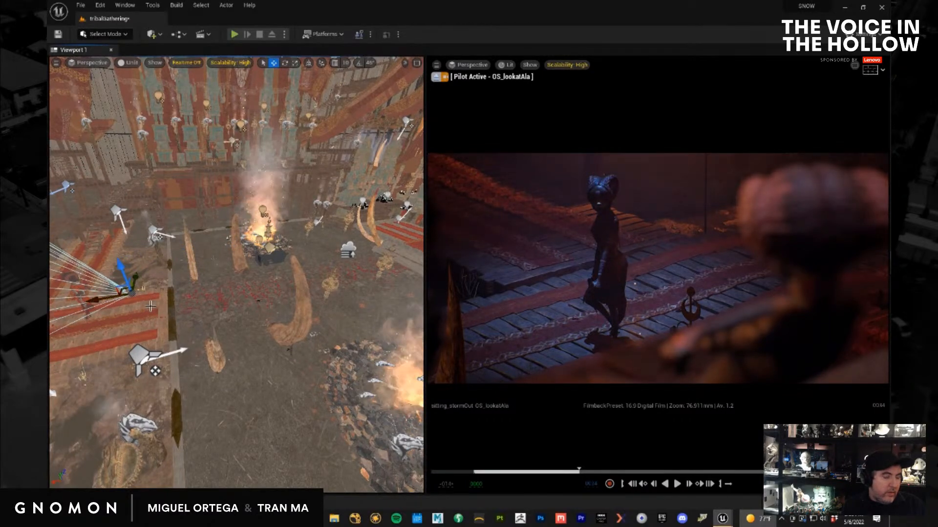
{"action": "key", "text": "f"}
{"action": "left_click_drag", "start_coordinate": [273, 358], "coordinate": [322, 263], "text": "alt"}
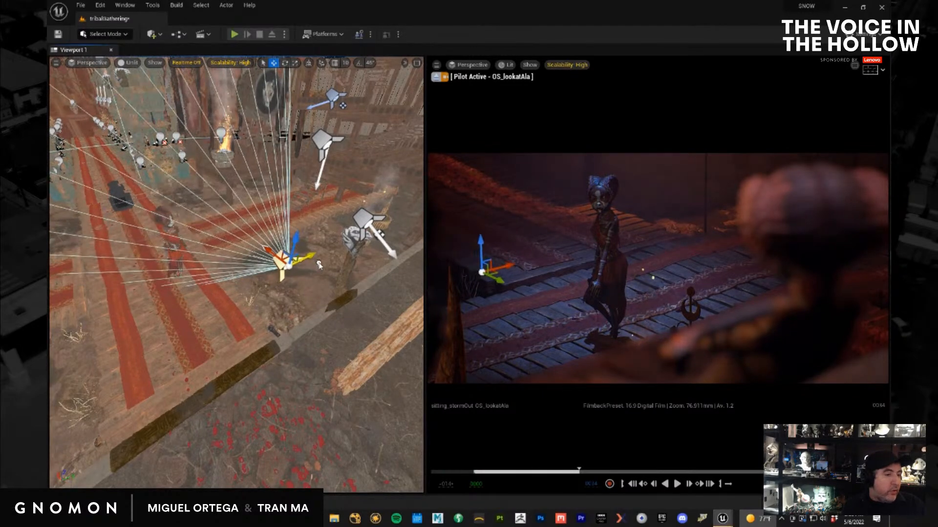
{"action": "key", "text": "e"}
{"action": "left_click_drag", "start_coordinate": [279, 299], "coordinate": [330, 297]}
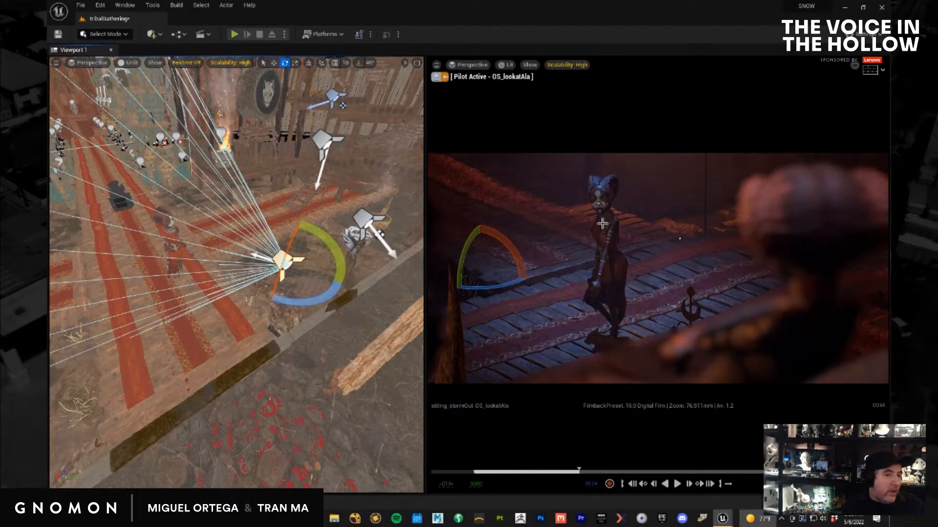
{"action": "key", "text": "w"}
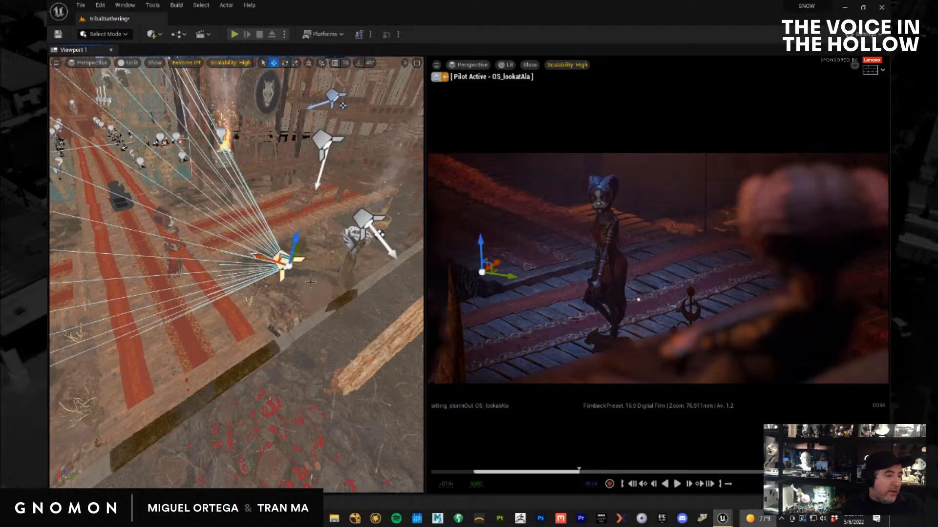
{"action": "left_click_drag", "start_coordinate": [250, 253], "coordinate": [299, 256]}
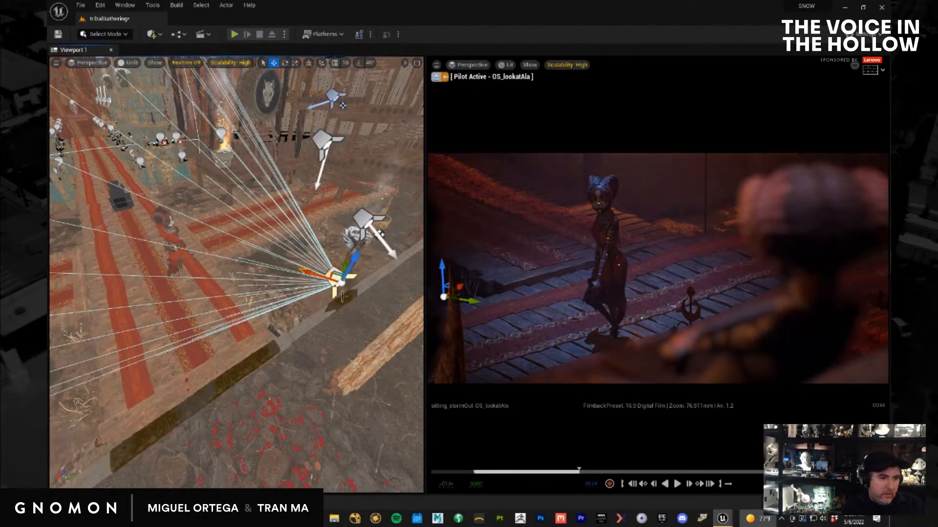
Shift the spot light closer to the carpets and turn its cone across the walkway where Ala stands
{"action": "left_click_drag", "start_coordinate": [340, 352], "coordinate": [341, 317], "text": "alt"}
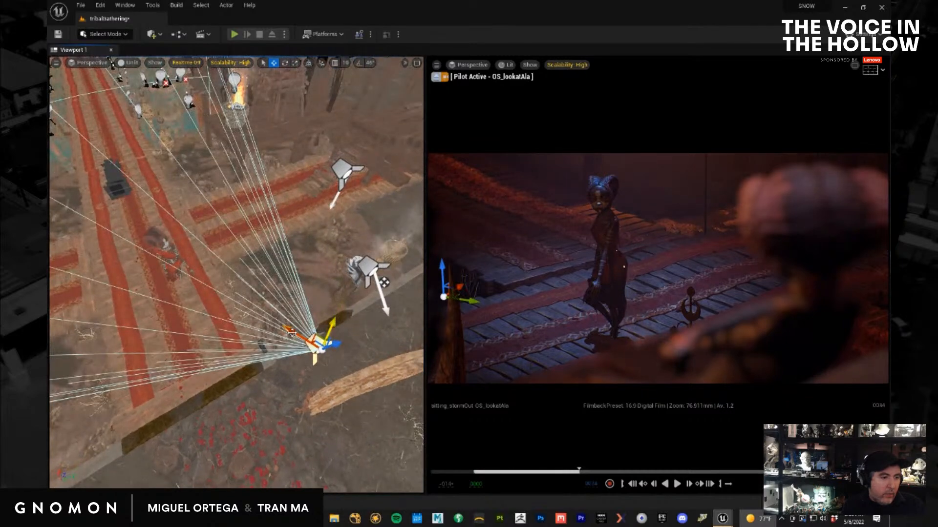
{"action": "left_click_drag", "start_coordinate": [288, 334], "coordinate": [305, 318]}
{"action": "left_click_drag", "start_coordinate": [281, 245], "coordinate": [249, 248]}
{"action": "key", "text": "e"}
{"action": "left_click_drag", "start_coordinate": [244, 295], "coordinate": [277, 298]}
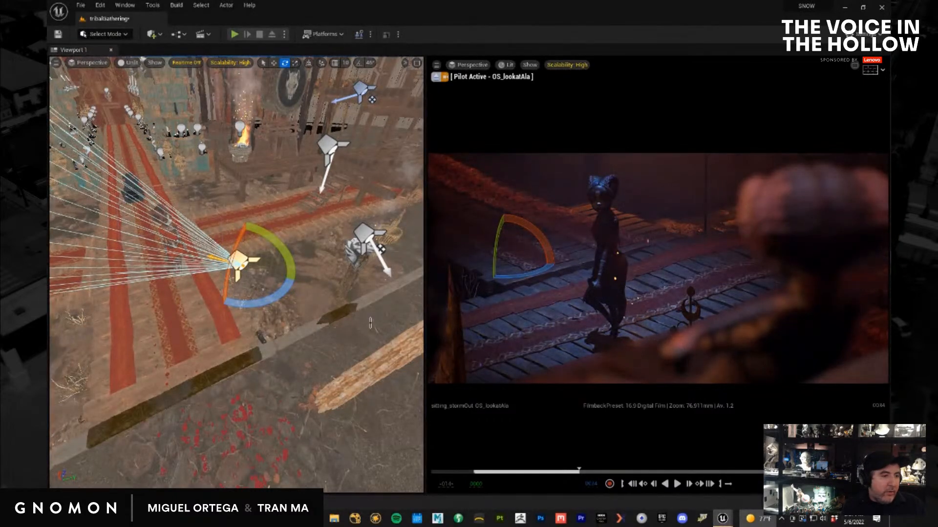
Fine-tune the spot light's position beside the walkway so that it lights Ala's face and chest
{"action": "left_click_drag", "start_coordinate": [270, 312], "coordinate": [213, 304], "text": "alt"}
{"action": "key", "text": "w"}
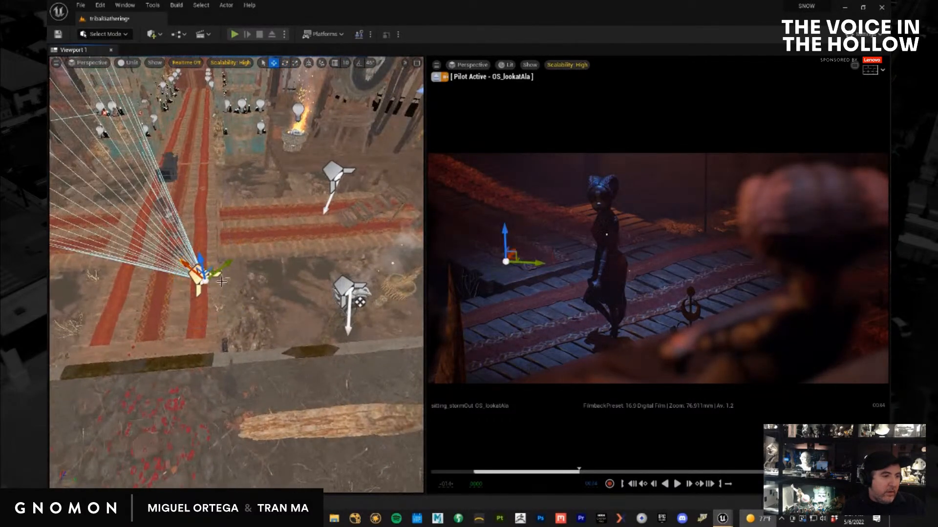
{"action": "left_click_drag", "start_coordinate": [226, 267], "coordinate": [254, 258]}
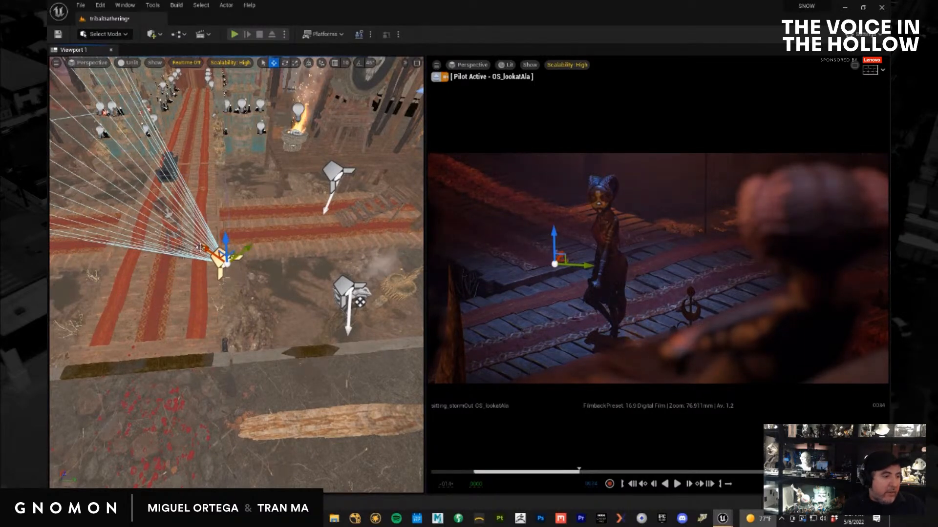
{"action": "mouse_move", "coordinate": [200, 248]}
{"action": "left_mouse_down"}
{"action": "mouse_move", "coordinate": [226, 259]}
{"action": "mouse_move", "coordinate": [215, 254]}
{"action": "left_mouse_up"}
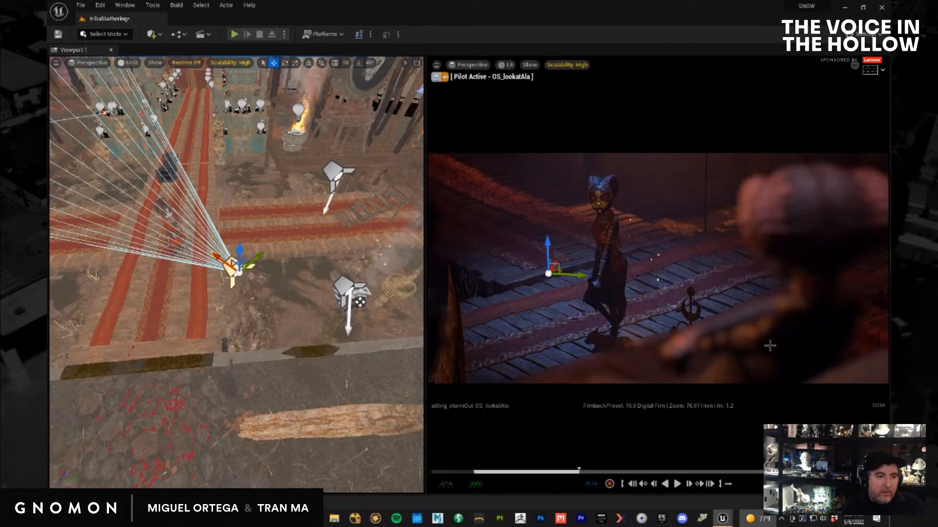
{"action": "left_click_drag", "start_coordinate": [220, 259], "coordinate": [230, 264]}
Filter the content folders for "light", open light_functions and pick Light_flicker_subtle4 for the spot light
{"action": "left_click", "coordinate": [344, 496]}
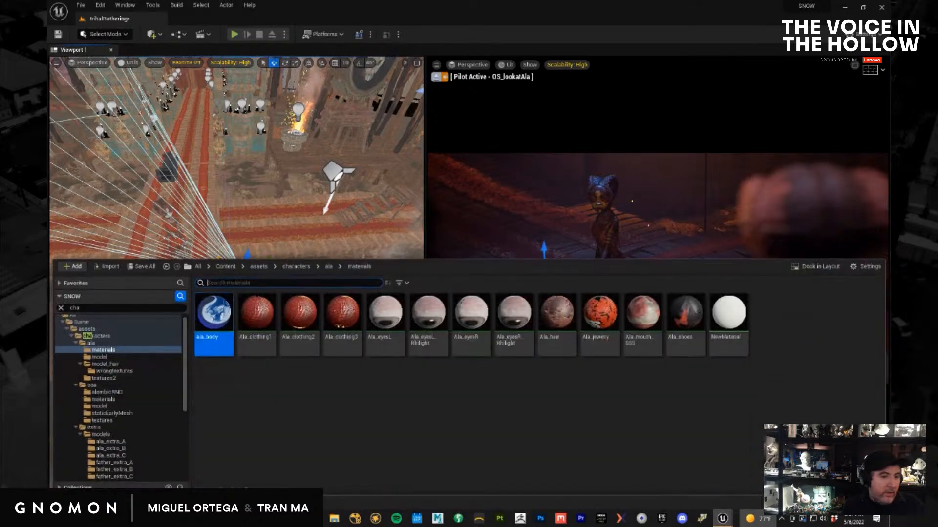
{"action": "type", "text": "light"}
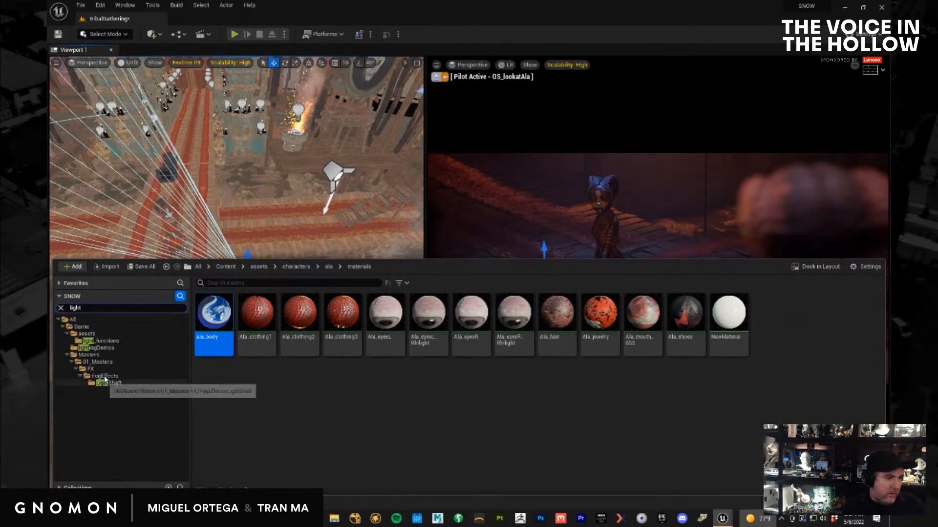
{"action": "left_click", "coordinate": [103, 341]}
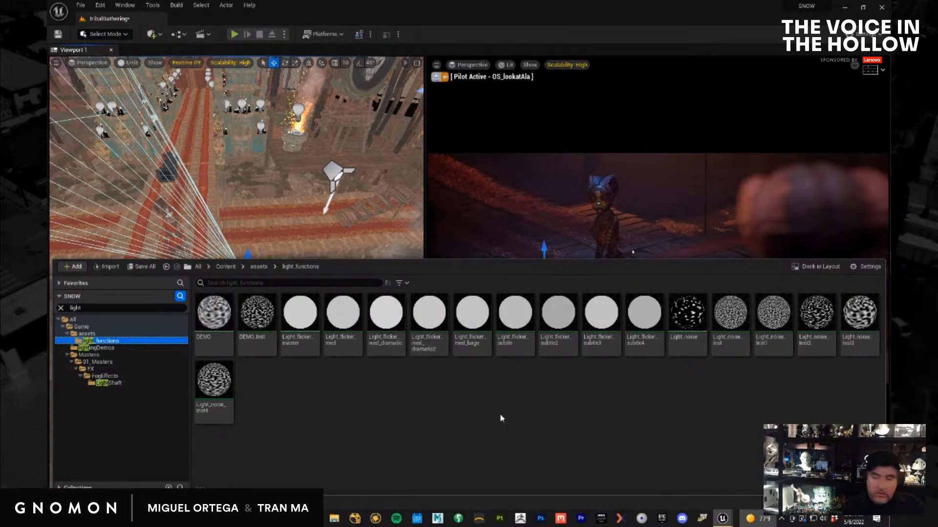
{"action": "key", "text": "ctrl+space"}
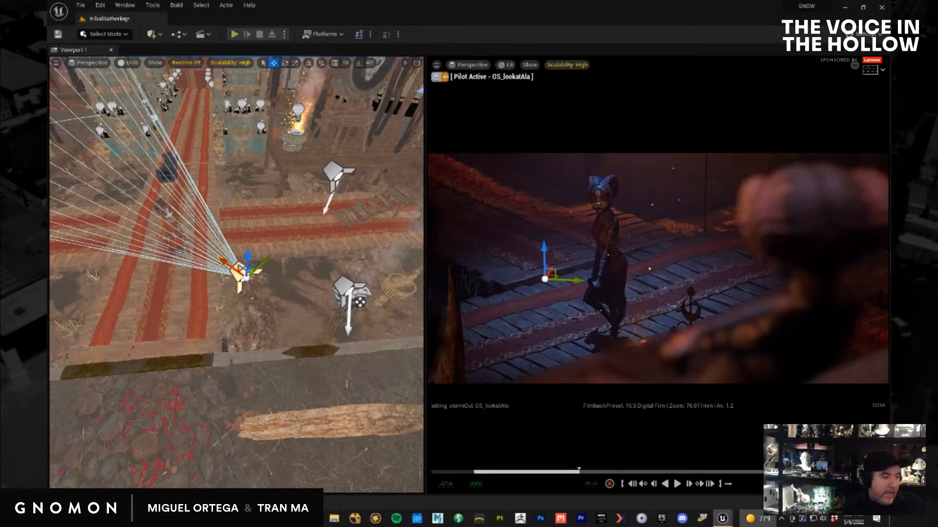
{"action": "key", "text": "ctrl+space"}
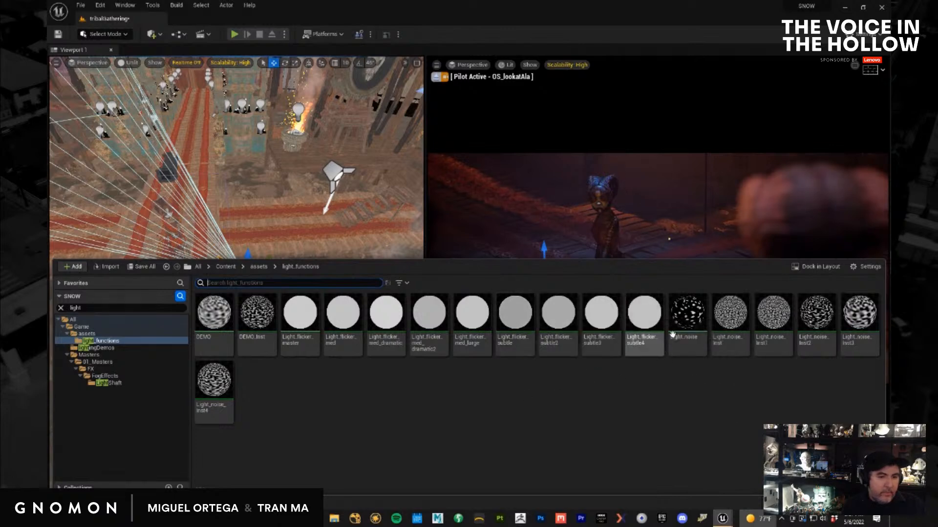
{"action": "left_click", "coordinate": [644, 322]}
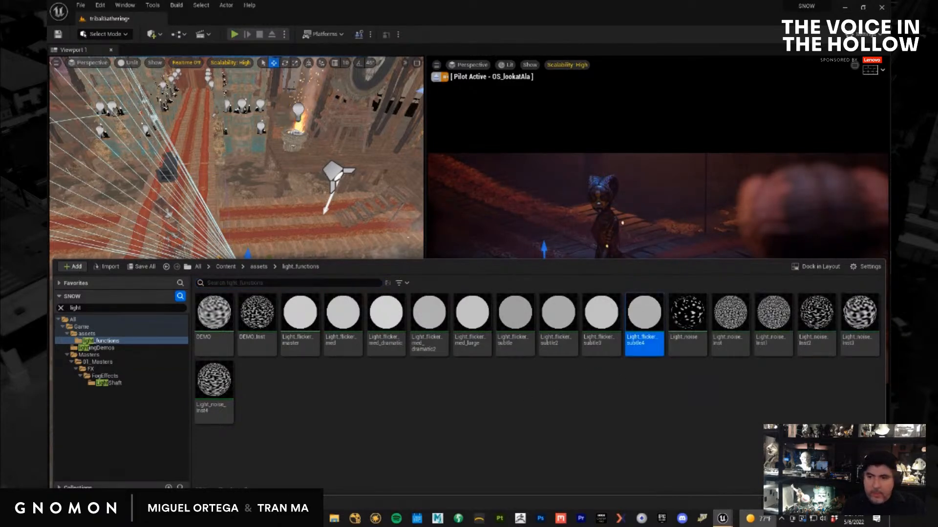
{"action": "key", "text": "ctrl+space"}
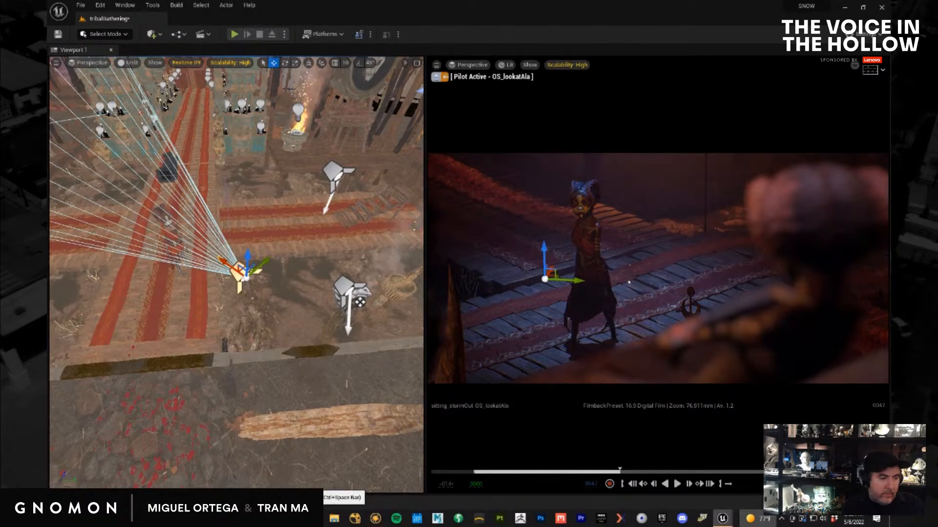
Pick Light_flicker_med_dramatic2 from the light_functions folder as the spot light's stronger flicker
{"action": "left_click", "coordinate": [73, 501]}
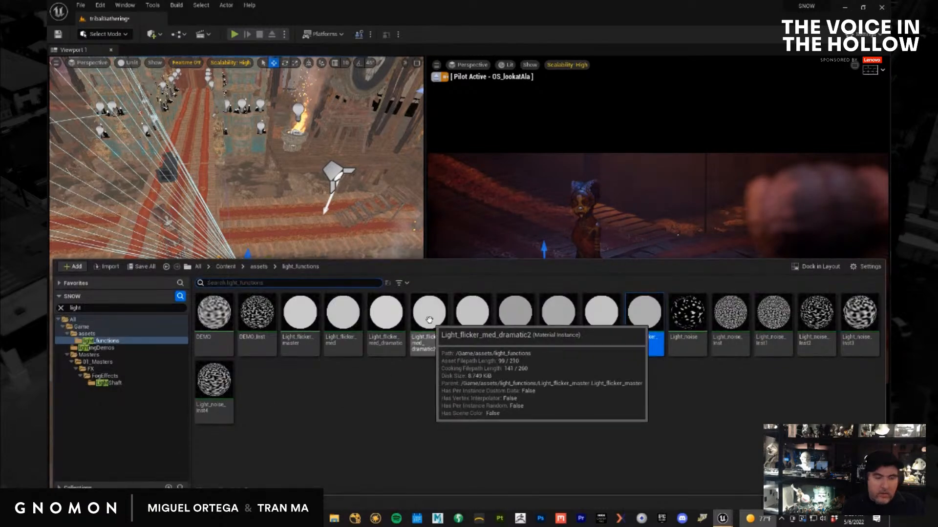
{"action": "left_click", "coordinate": [432, 339]}
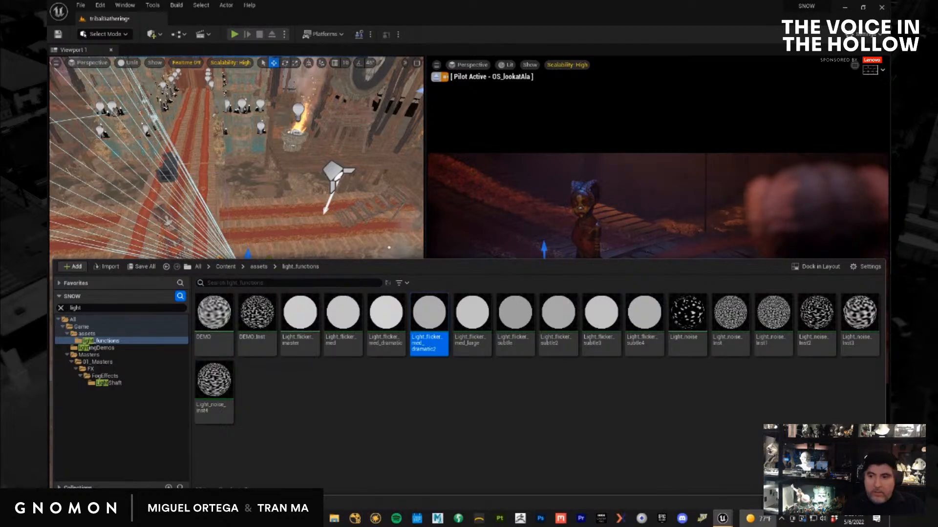
{"action": "key", "text": "ctrl+space"}
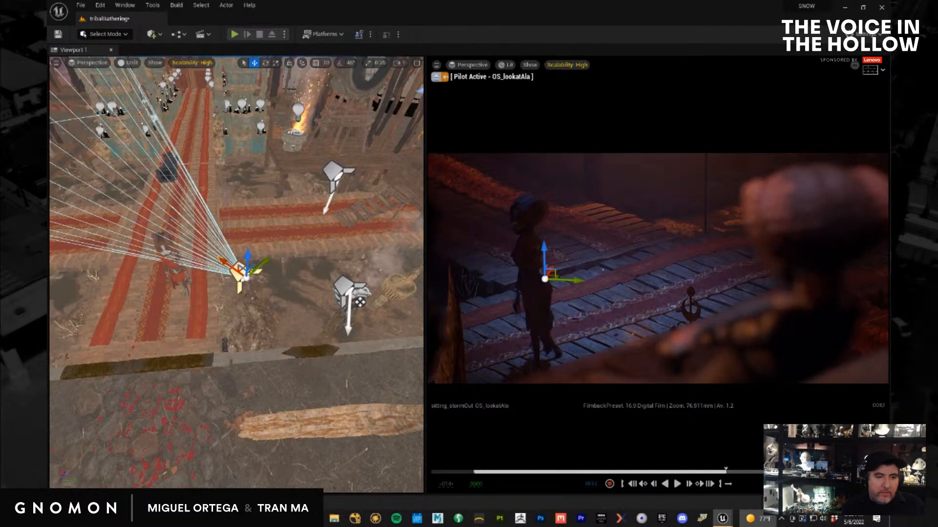
Return to the frames where Ala looks toward the light, rotate the spot light slightly and play the shot
{"action": "left_click_drag", "start_coordinate": [661, 472], "coordinate": [573, 472]}
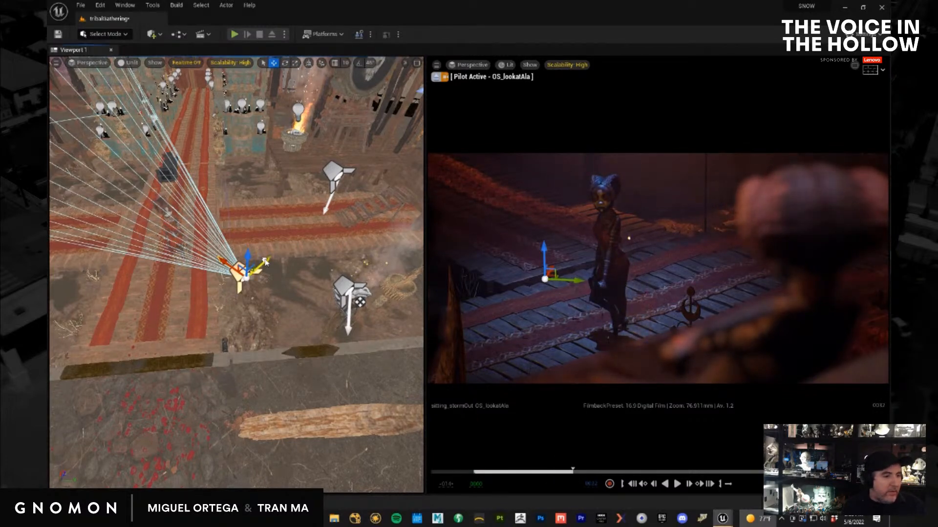
{"action": "left_click_drag", "start_coordinate": [265, 261], "coordinate": [266, 260]}
{"action": "key", "text": "e"}
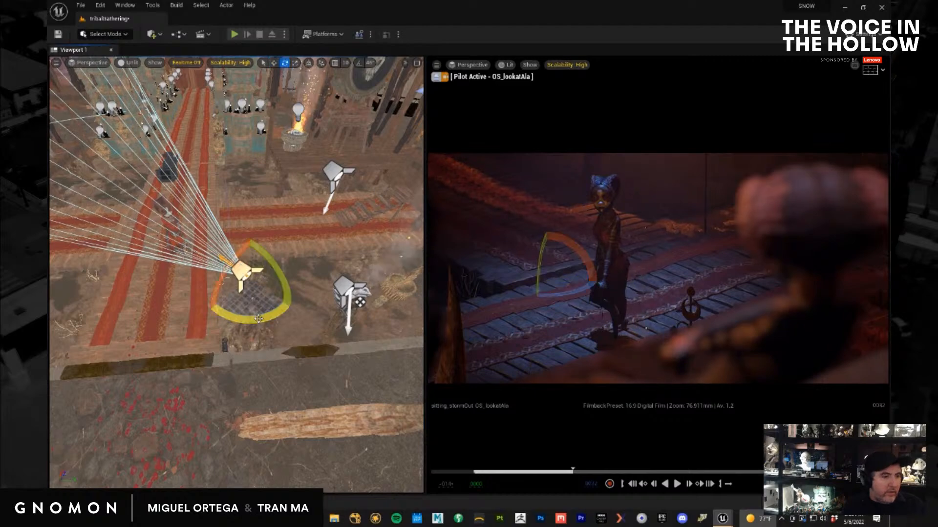
{"action": "left_click_drag", "start_coordinate": [253, 319], "coordinate": [248, 324]}
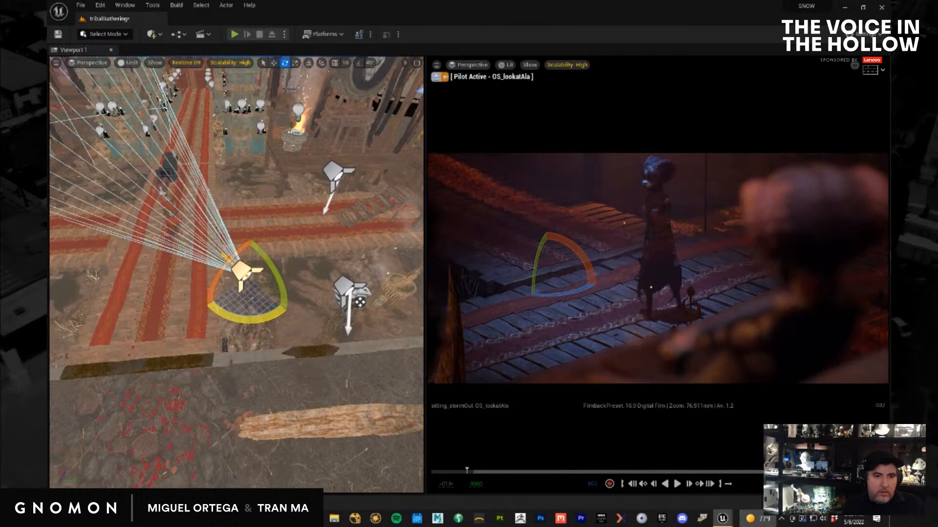
{"action": "key", "text": "space"}
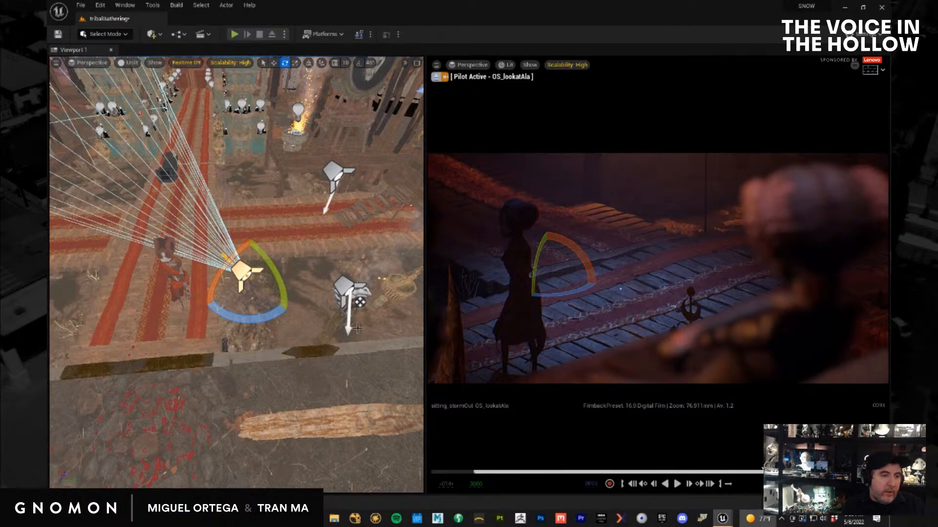
Duplicate the spot light onto the other side of the walkway and rotate the copy to aim back at Ala
{"action": "key", "text": "w"}
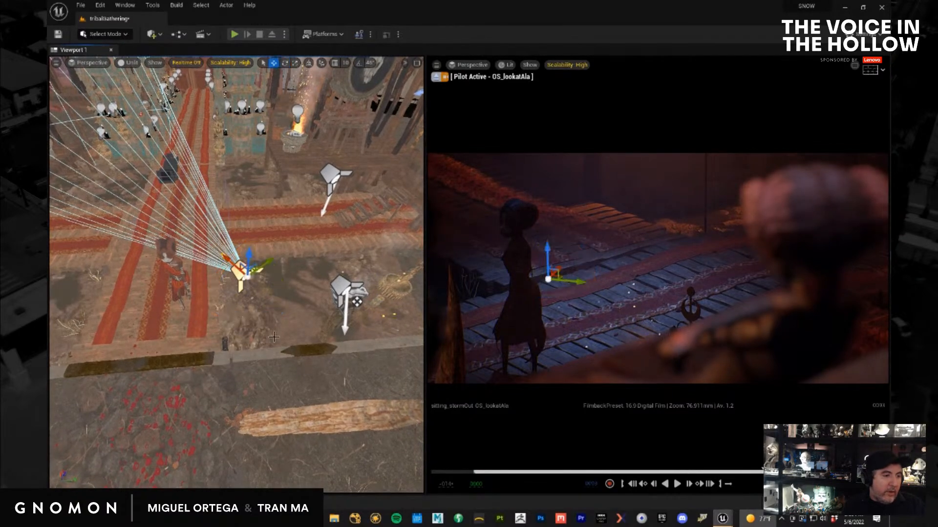
{"action": "left_click_drag", "start_coordinate": [267, 268], "coordinate": [155, 315]}
{"action": "key", "text": "e"}
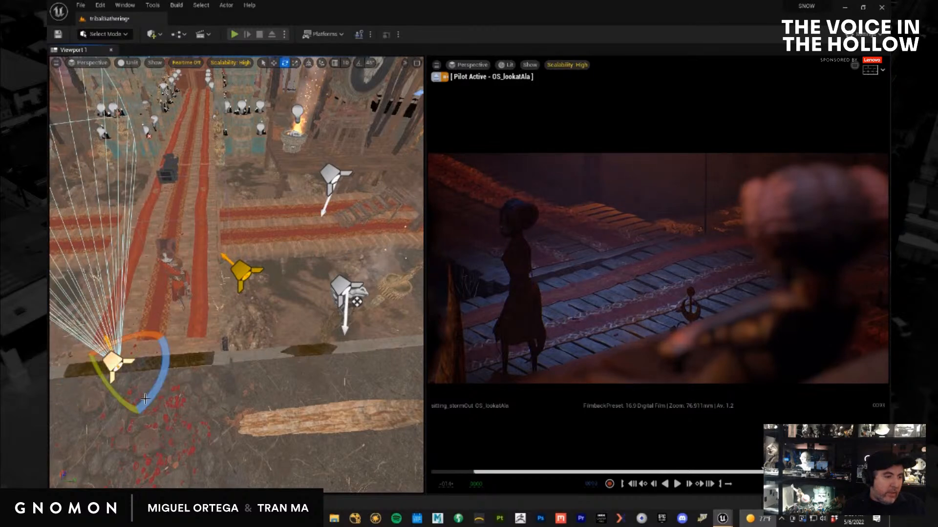
{"action": "left_click_drag", "start_coordinate": [151, 391], "coordinate": [59, 469]}
Reposition the duplicated spot light along the walkway's far side so that it lights Ala's front as she walks out
{"action": "key", "text": "w"}
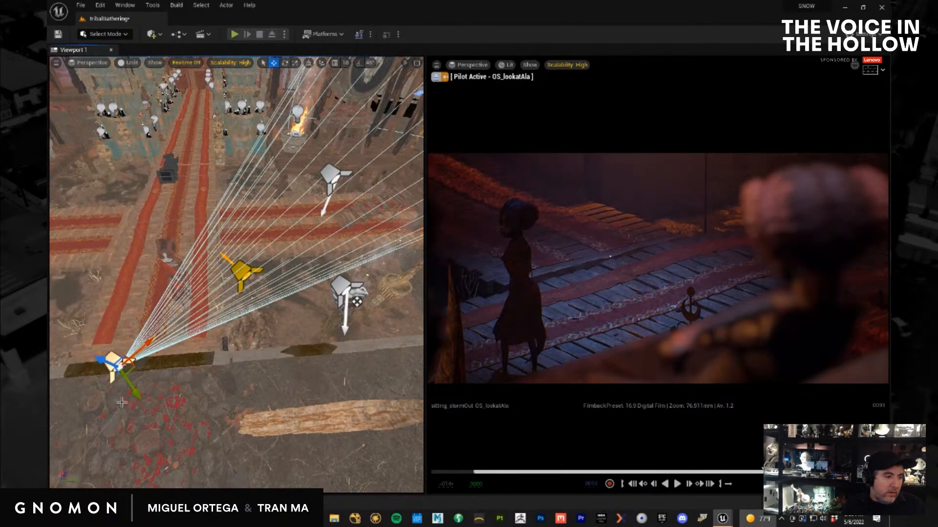
{"action": "left_click_drag", "start_coordinate": [122, 377], "coordinate": [97, 335]}
{"action": "key", "text": "e"}
{"action": "key", "text": "w"}
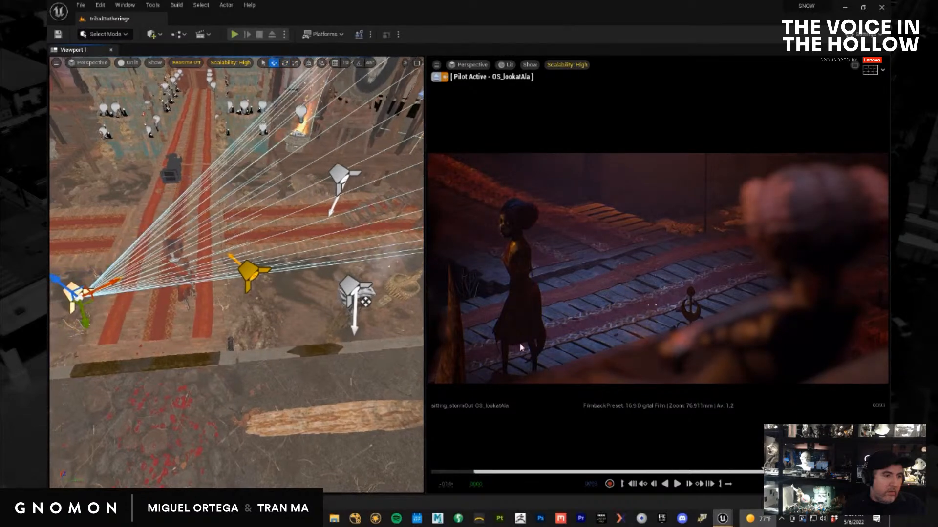
{"action": "middle_click_drag", "start_coordinate": [174, 357], "coordinate": [186, 356], "text": "alt"}
{"action": "left_click_drag", "start_coordinate": [130, 280], "coordinate": [76, 306]}
{"action": "middle_click_drag", "start_coordinate": [165, 367], "coordinate": [174, 366], "text": "alt"}
{"action": "middle_click_drag", "start_coordinate": [174, 316], "coordinate": [195, 297], "text": "alt"}
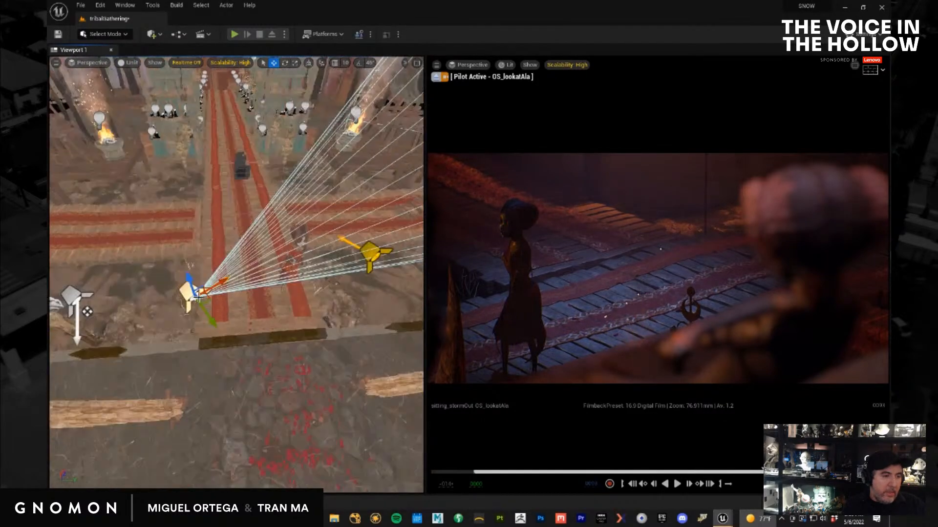
Move the duplicated spot light up the walkway to the carpet crossing so that its cone points straight across at Ala
{"action": "left_click_drag", "start_coordinate": [187, 281], "coordinate": [197, 220]}
{"action": "key", "text": "e"}
{"action": "key", "text": "w"}
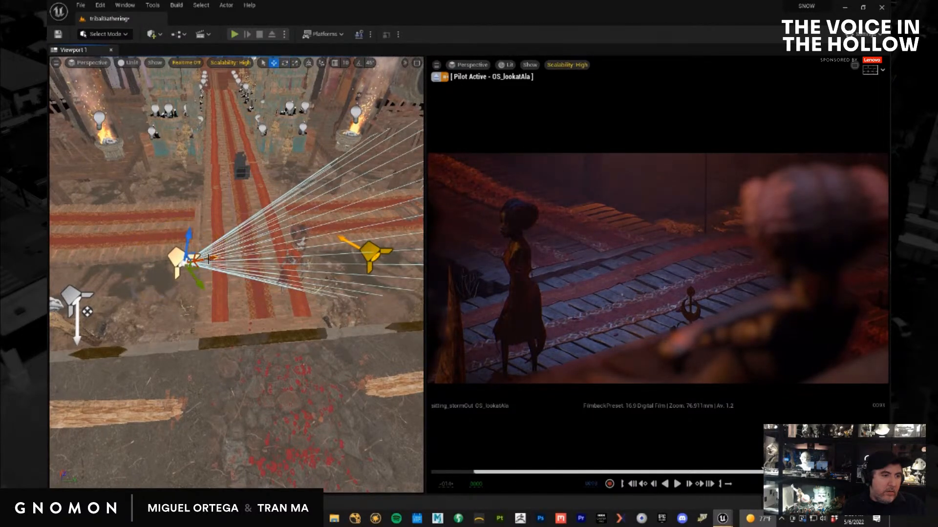
{"action": "mouse_move", "coordinate": [213, 258]}
{"action": "left_mouse_down"}
{"action": "mouse_move", "coordinate": [170, 267]}
{"action": "mouse_move", "coordinate": [230, 254]}
{"action": "mouse_move", "coordinate": [240, 271]}
{"action": "mouse_move", "coordinate": [216, 268]}
{"action": "mouse_move", "coordinate": [232, 288]}
{"action": "mouse_move", "coordinate": [226, 274]}
{"action": "mouse_move", "coordinate": [198, 276]}
{"action": "mouse_move", "coordinate": [198, 253]}
{"action": "left_mouse_up"}
{"action": "key", "text": "e"}
{"action": "key", "text": "w"}
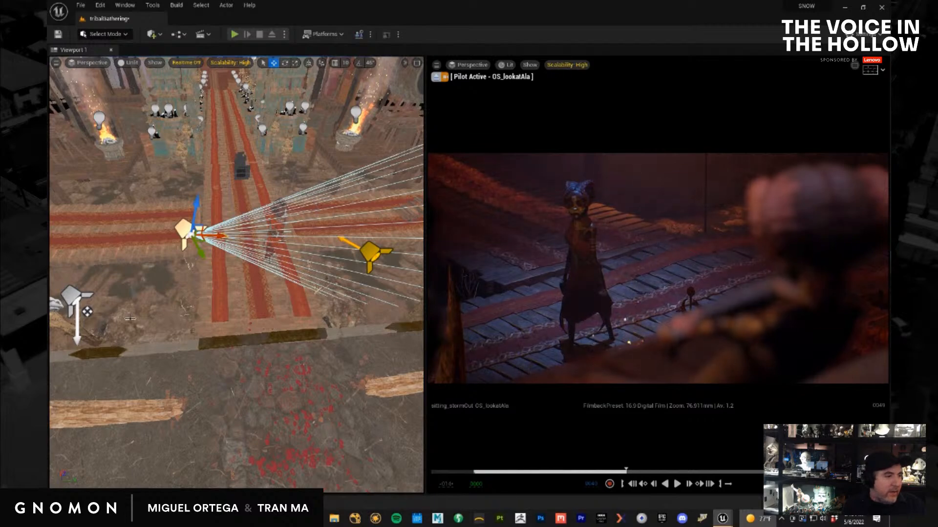
Select the fire's point light, PointLight27, beside the walkway and lower its keyed intensity at frame 49 in the sequence
{"action": "mouse_move", "coordinate": [212, 347]}
{"action": "left_mouse_down", "text": "alt"}
{"action": "mouse_move", "coordinate": [228, 359]}
{"action": "mouse_move", "coordinate": [200, 414]}
{"action": "mouse_move", "coordinate": [202, 345]}
{"action": "left_mouse_up", "text": "alt"}
{"action": "scroll", "coordinate": [193, 348], "scroll_direction": "down", "scroll_amount": 5}
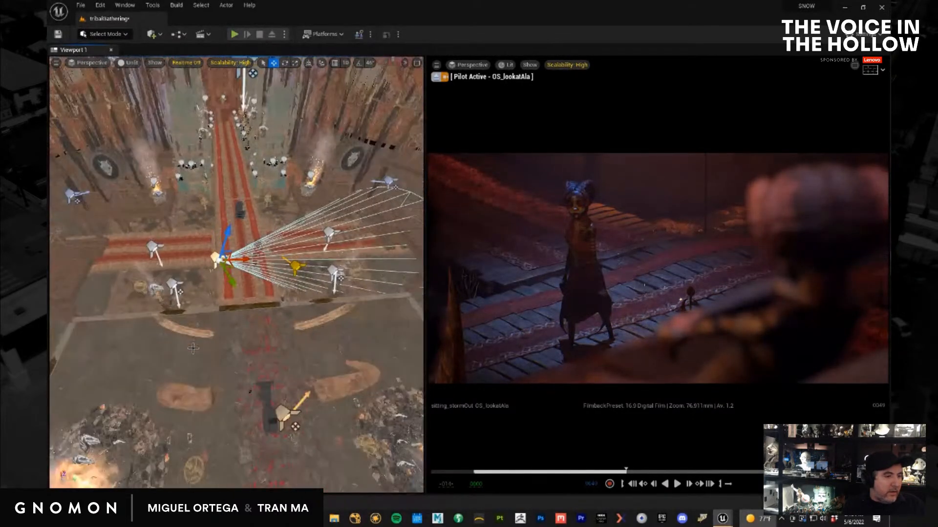
{"action": "scroll", "coordinate": [192, 346], "scroll_direction": "up", "scroll_amount": 3}
{"action": "scroll", "coordinate": [202, 351], "scroll_direction": "down", "scroll_amount": 4}
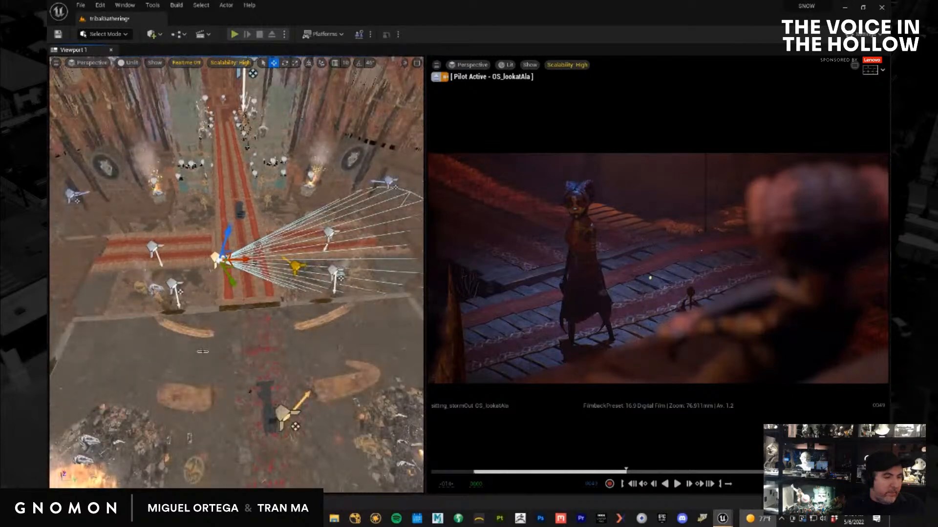
{"action": "left_click", "coordinate": [541, 215]}
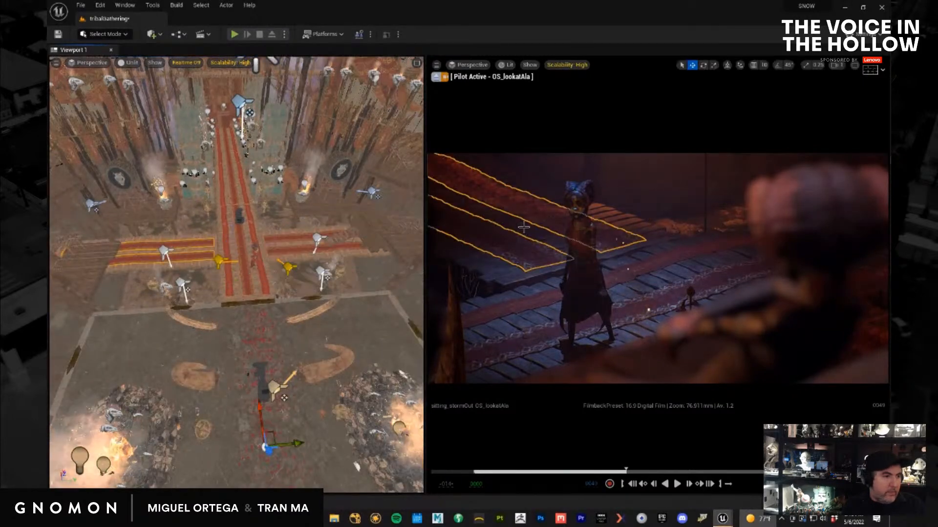
{"action": "left_click", "coordinate": [161, 189]}
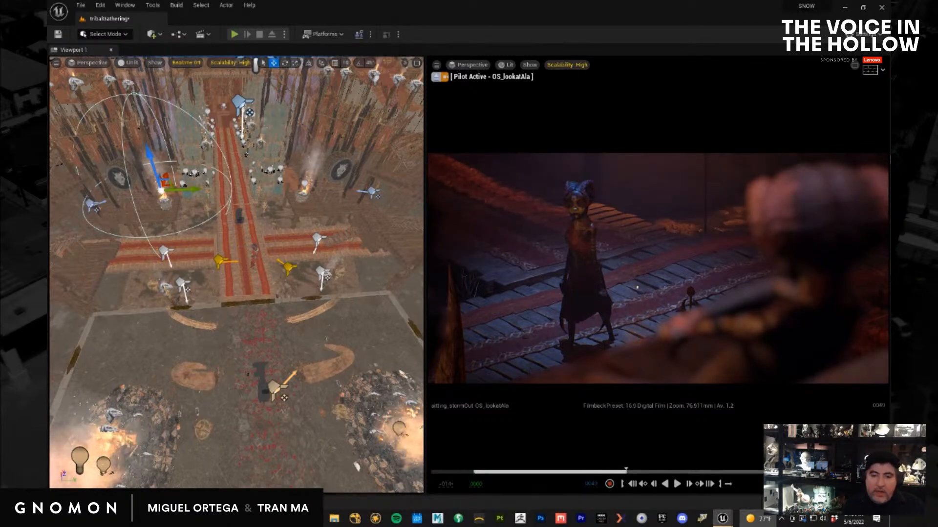
{"action": "left_click_drag", "start_coordinate": [890, 261], "coordinate": [845, 96]}
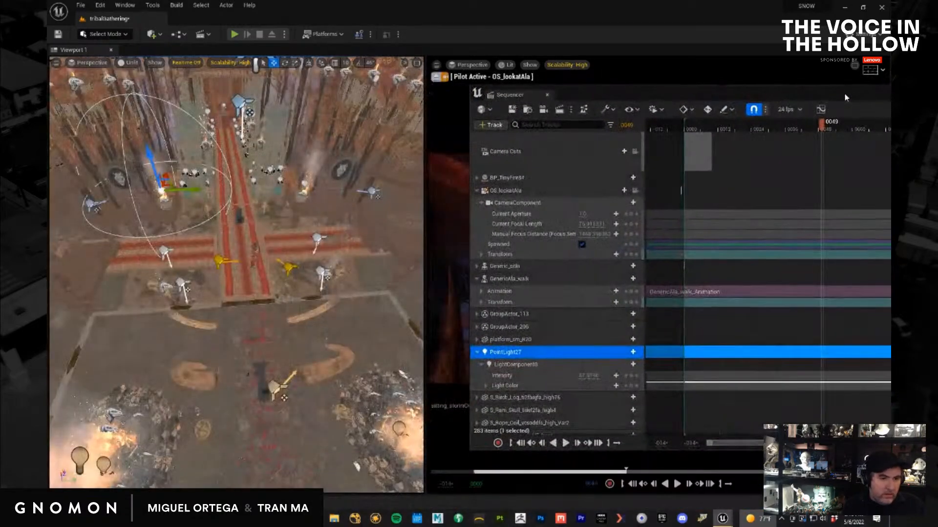
{"action": "left_click_drag", "start_coordinate": [668, 98], "coordinate": [827, 102]}
{"action": "left_click_drag", "start_coordinate": [744, 380], "coordinate": [651, 394]}
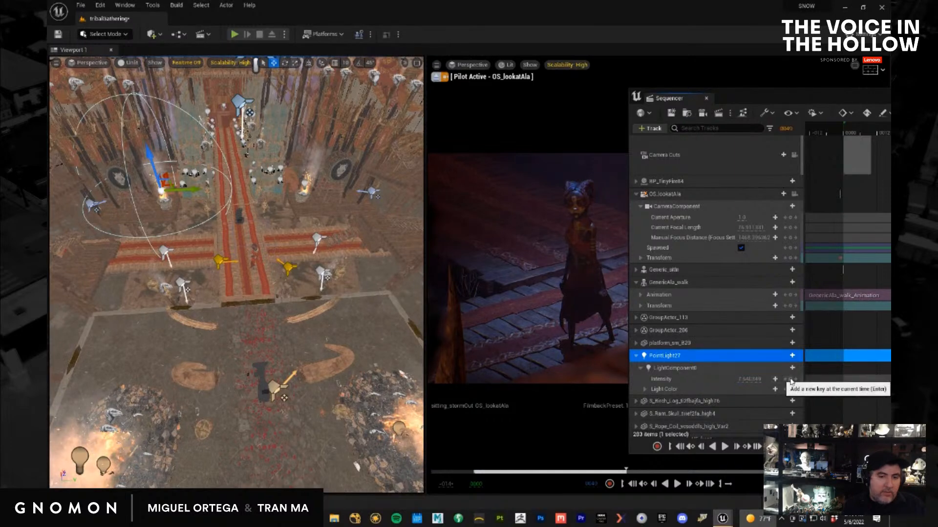
{"action": "left_click_drag", "start_coordinate": [739, 100], "coordinate": [889, 128]}
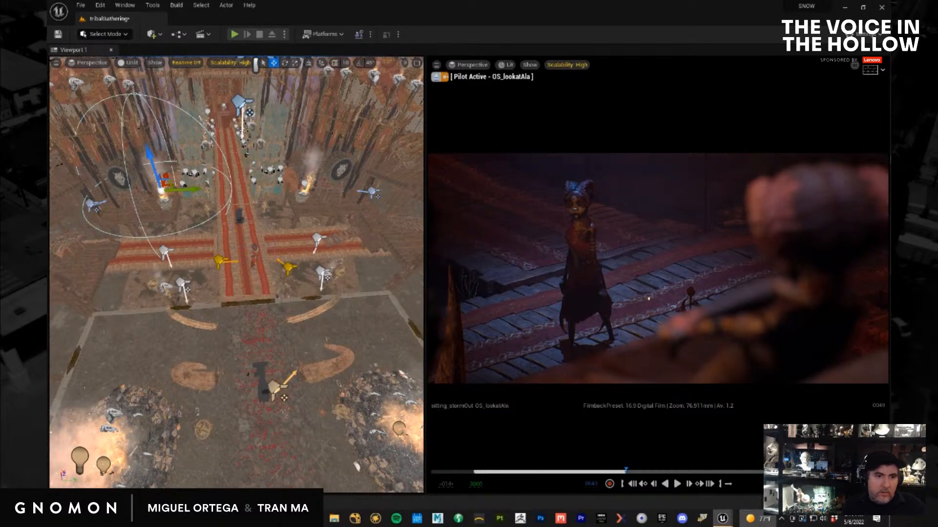
Check the shot at other frames, then move the duplicated spot light farther up the walkway and outward from its edge
{"action": "left_click_drag", "start_coordinate": [626, 471], "coordinate": [588, 471]}
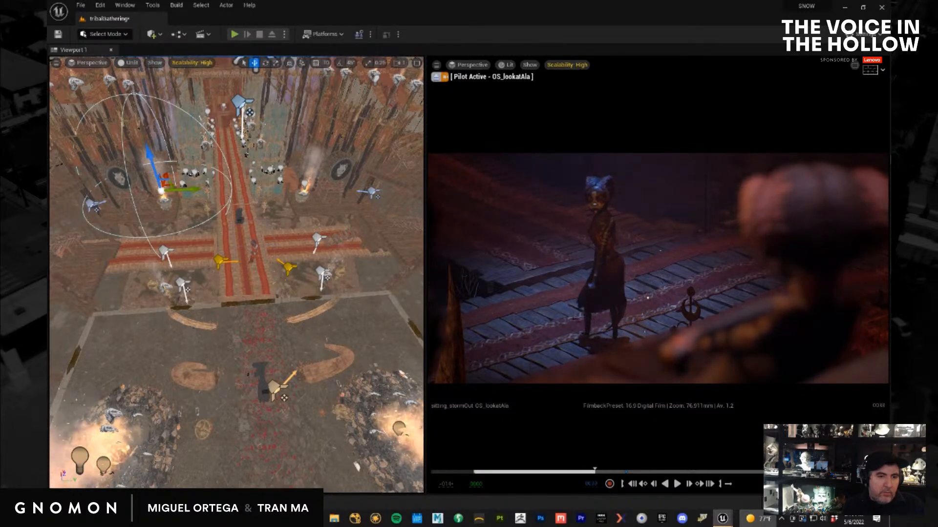
{"action": "left_click_drag", "start_coordinate": [589, 471], "coordinate": [722, 471]}
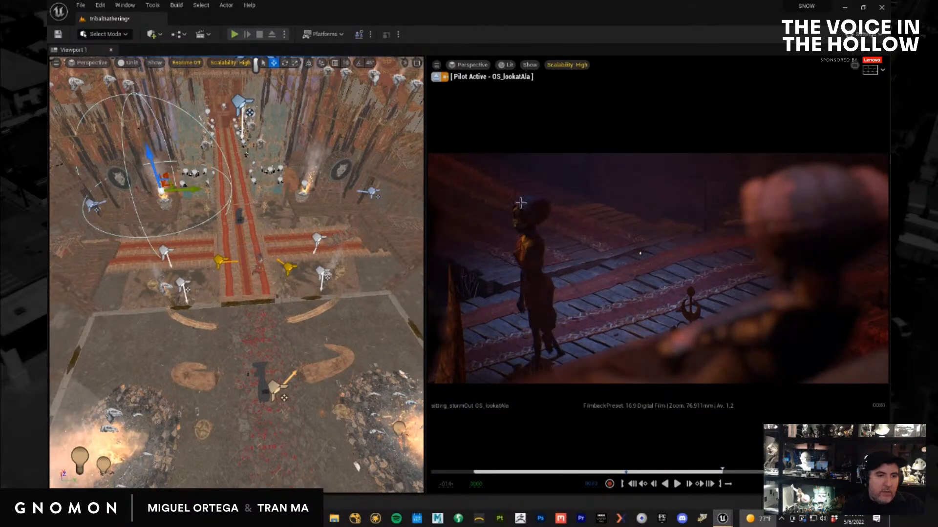
{"action": "left_click_drag", "start_coordinate": [215, 308], "coordinate": [219, 292], "text": "alt"}
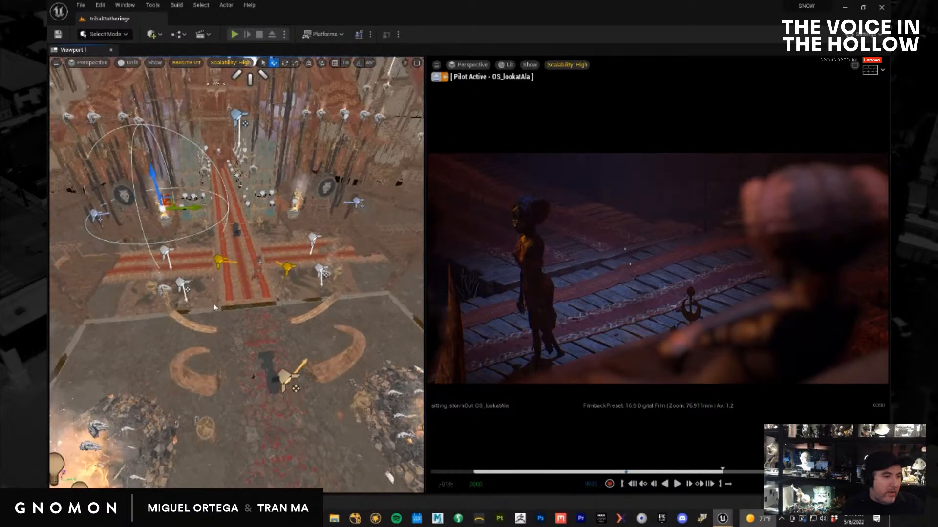
{"action": "left_click", "coordinate": [220, 262]}
{"action": "left_click_drag", "start_coordinate": [228, 232], "coordinate": [235, 218]}
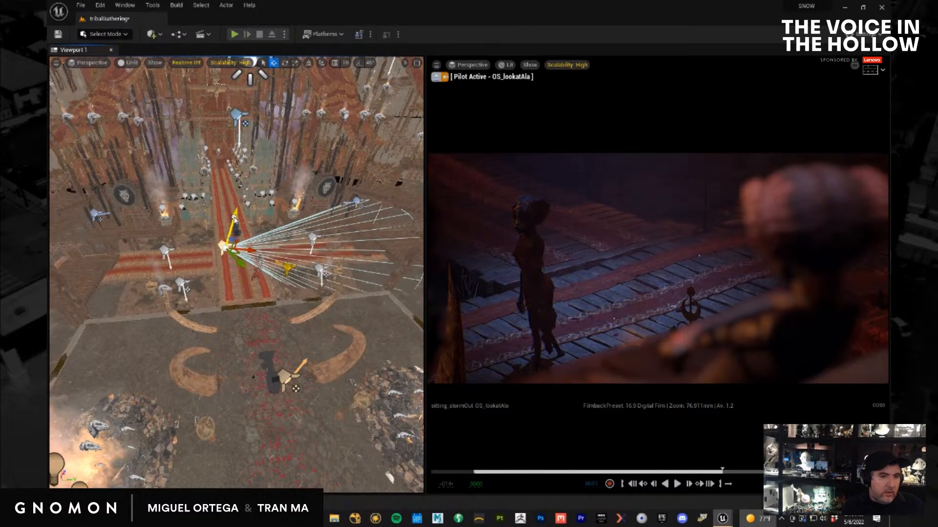
{"action": "left_click_drag", "start_coordinate": [250, 251], "coordinate": [232, 249]}
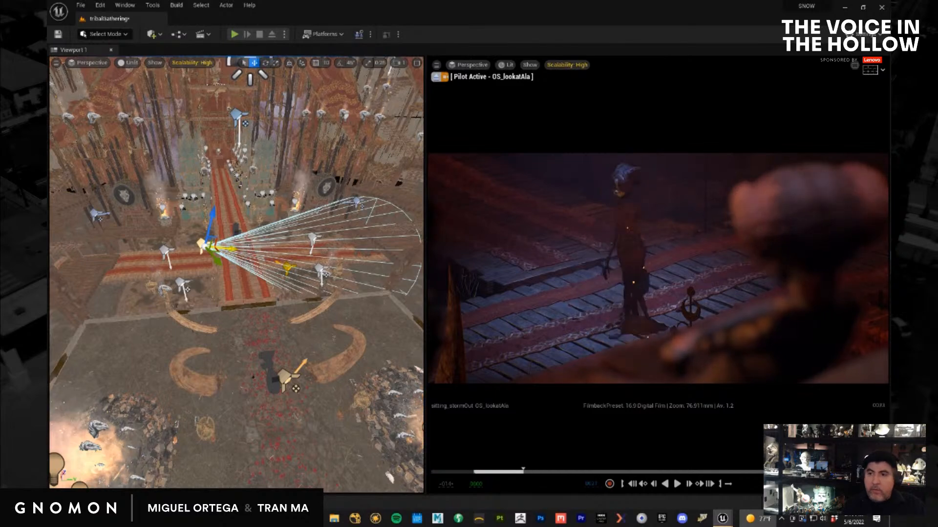
Collapse the GenericAla_walk, PointLight27 and SpotLight13 tracks in the sequence, leaving only the OS_lookatAla camera track expanded
{"action": "left_click_drag", "start_coordinate": [890, 223], "coordinate": [448, 108]}
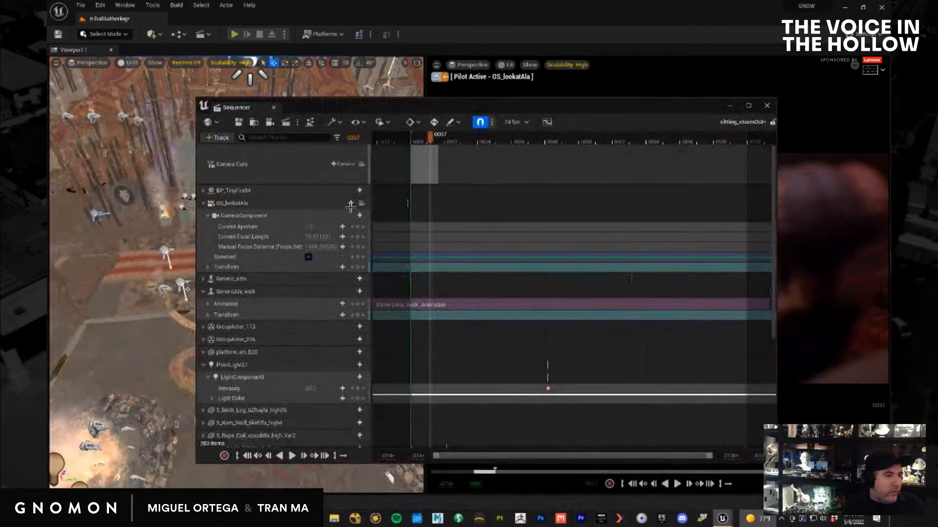
{"action": "left_click", "coordinate": [203, 204]}
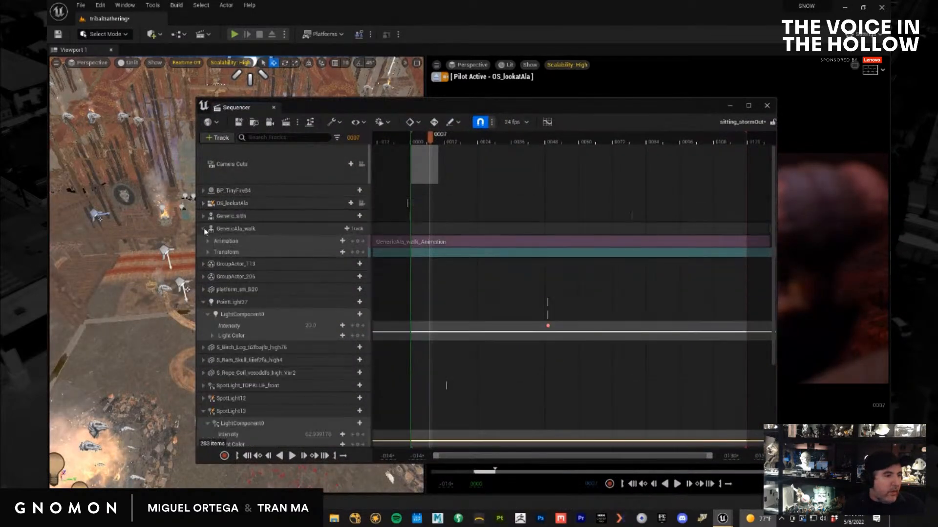
{"action": "left_click", "coordinate": [204, 228]}
{"action": "left_click", "coordinate": [203, 280]}
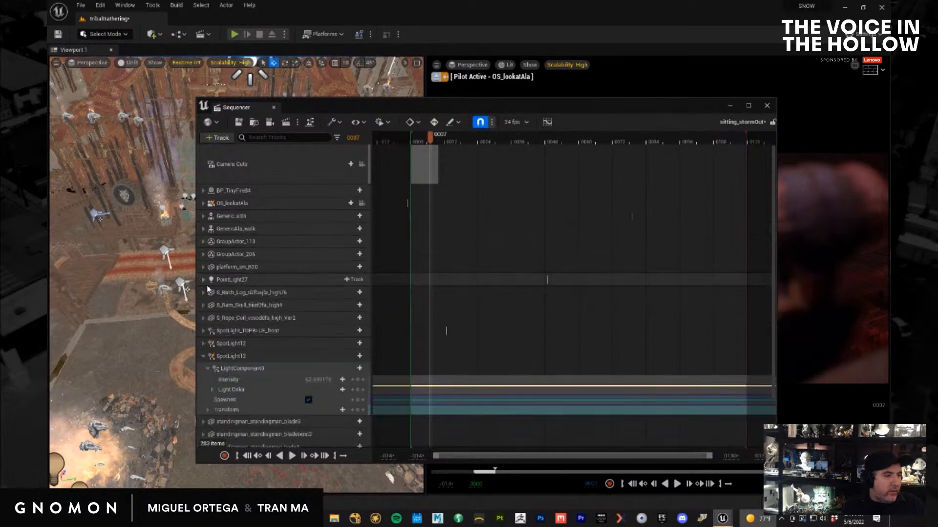
{"action": "left_click", "coordinate": [204, 357]}
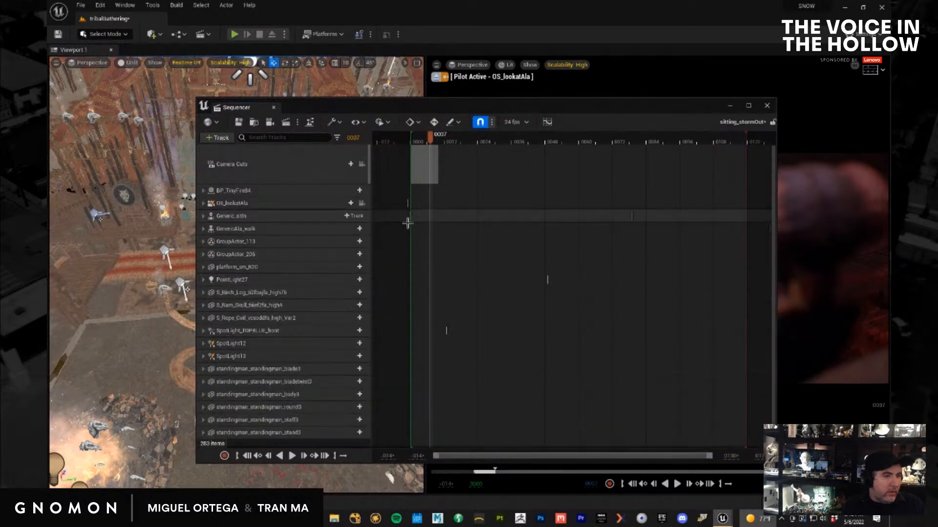
{"action": "left_click", "coordinate": [204, 204]}
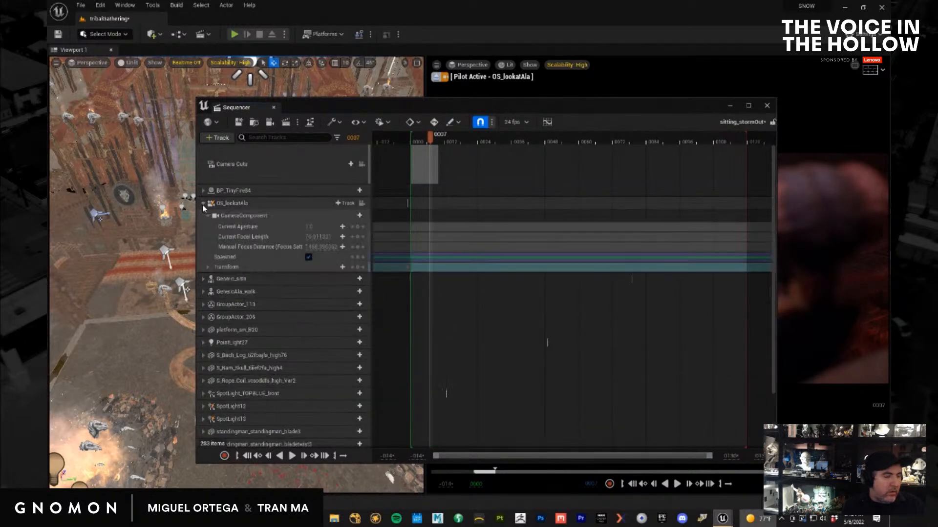
Animate the OS_lookatAla camera from frame 0 to frame 45 so that the foreground figure shifts outward, and play the shot
{"action": "left_click", "coordinate": [246, 455]}
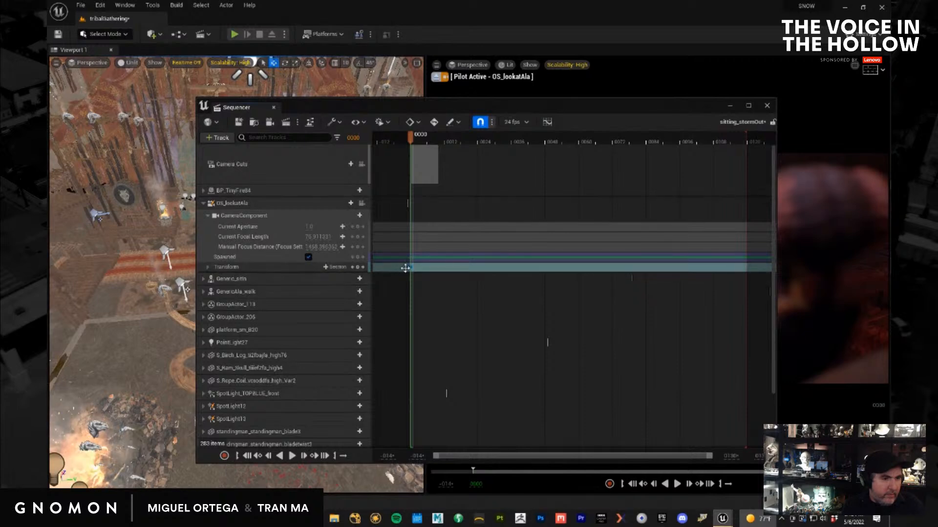
{"action": "key", "text": "Left"}
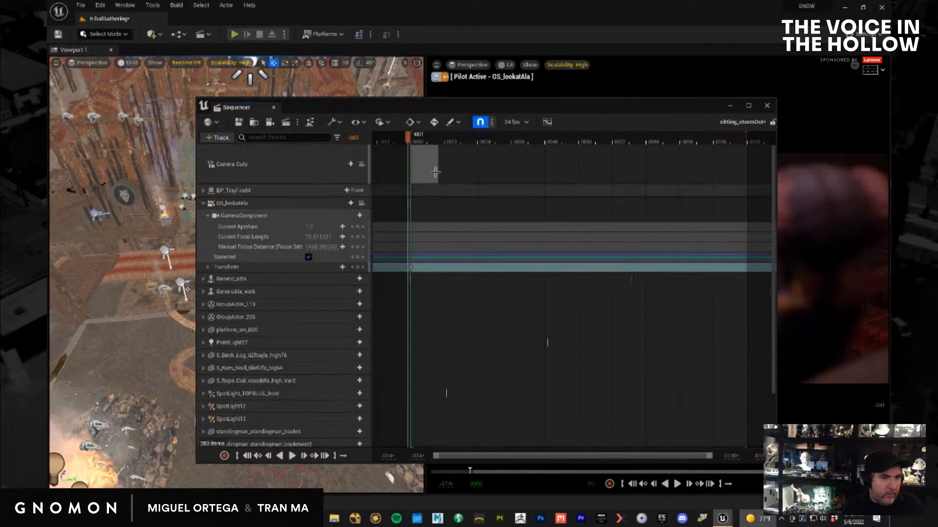
{"action": "left_click", "coordinate": [444, 141]}
{"action": "left_click_drag", "start_coordinate": [457, 140], "coordinate": [456, 139]}
{"action": "left_click_drag", "start_coordinate": [470, 103], "coordinate": [890, 147]}
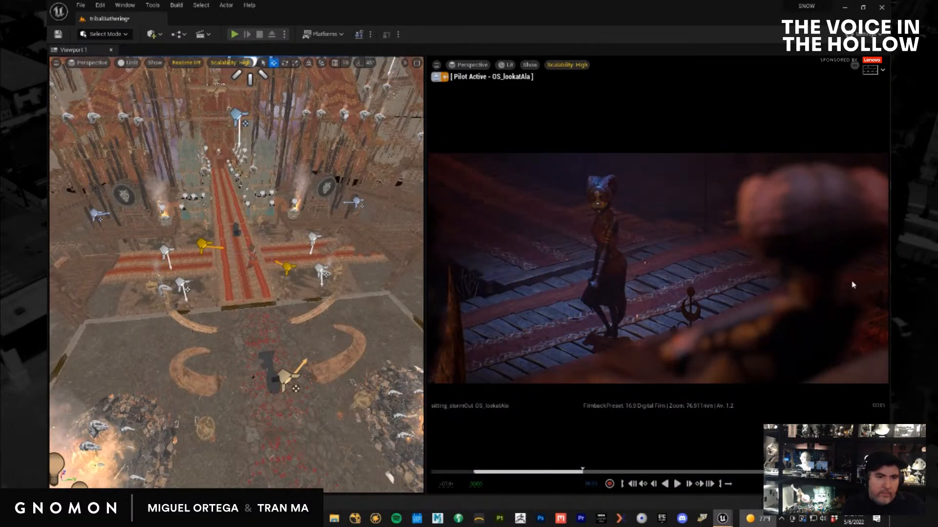
{"action": "left_click", "coordinate": [633, 277]}
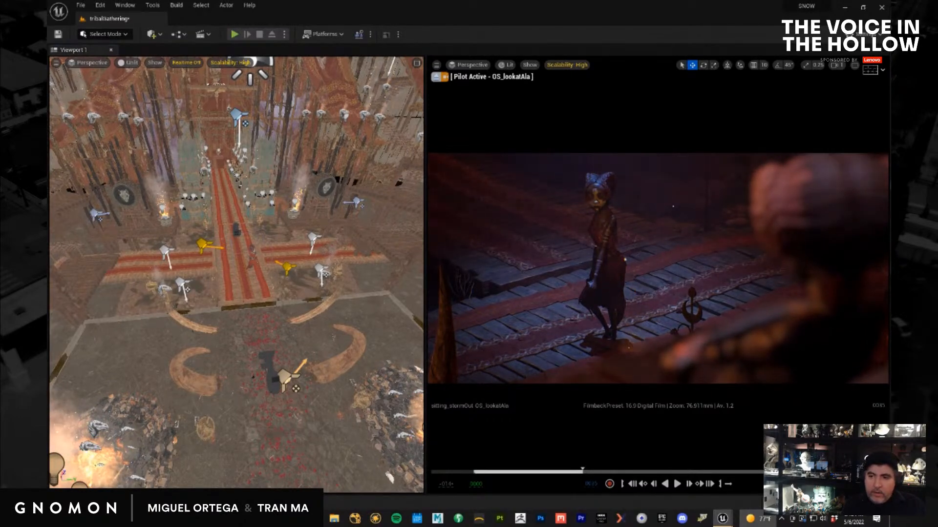
{"action": "key", "text": "space"}
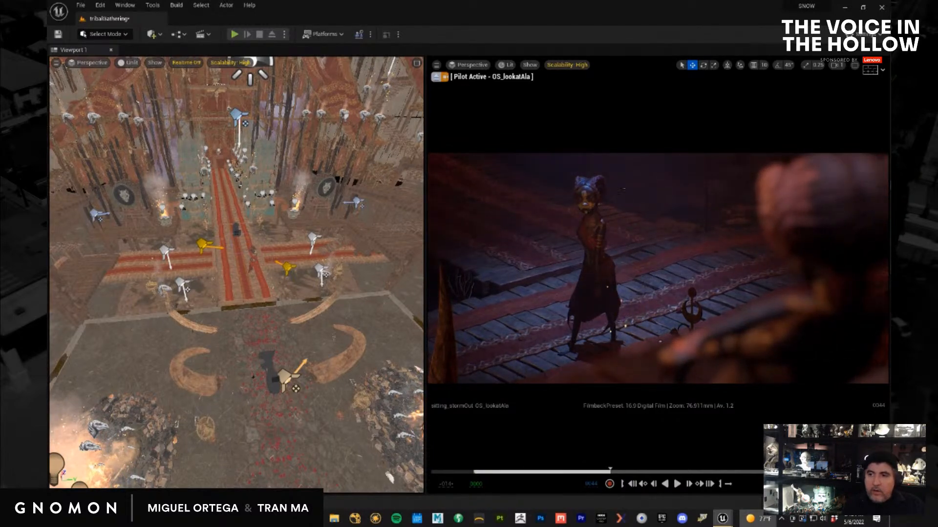
Set the interpolation of the OS_lookatAla camera's transform keys to Linear and play the shot from frame -001
{"action": "left_click_drag", "start_coordinate": [890, 141], "coordinate": [456, 116]}
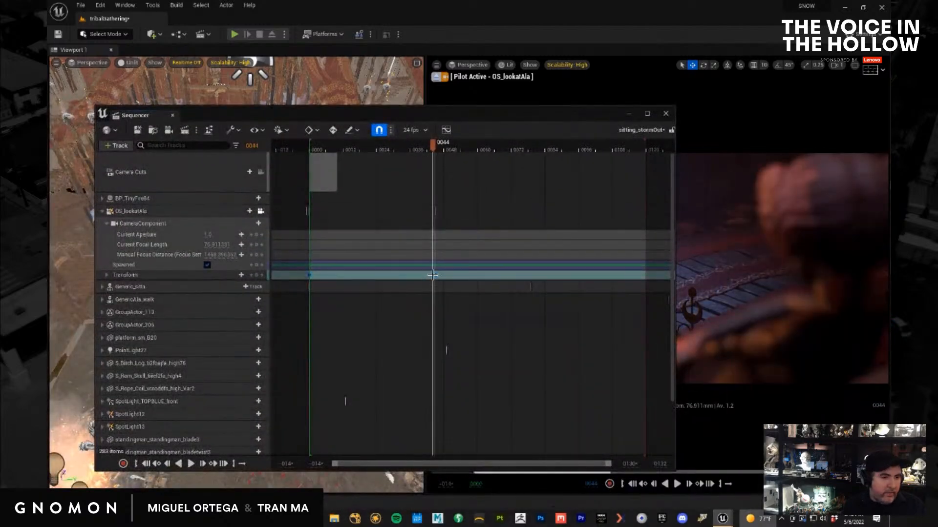
{"action": "right_click", "coordinate": [433, 276]}
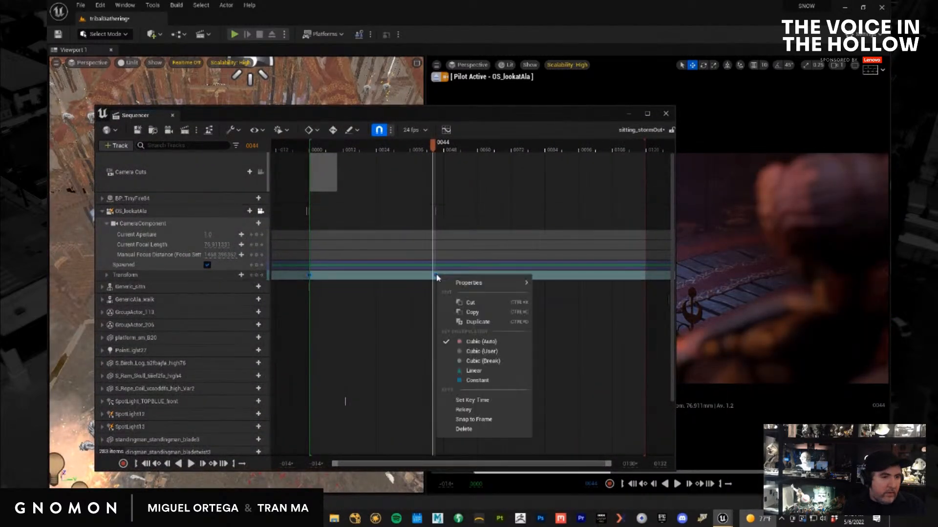
{"action": "left_click", "coordinate": [497, 375]}
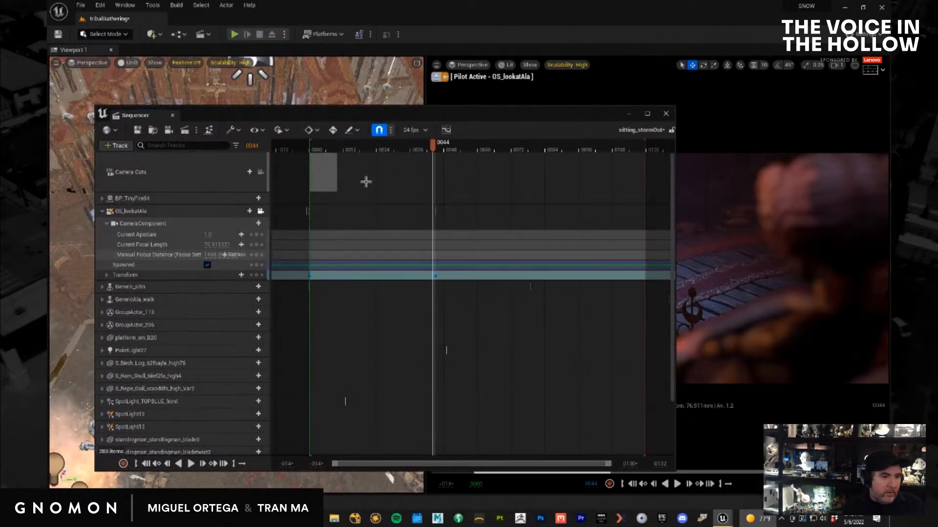
{"action": "left_click", "coordinate": [306, 275]}
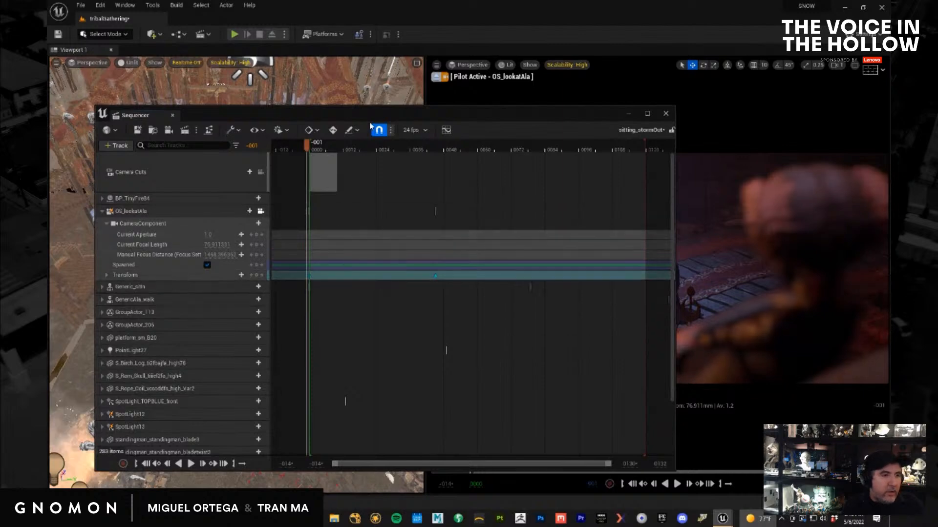
{"action": "left_click_drag", "start_coordinate": [370, 118], "coordinate": [890, 239]}
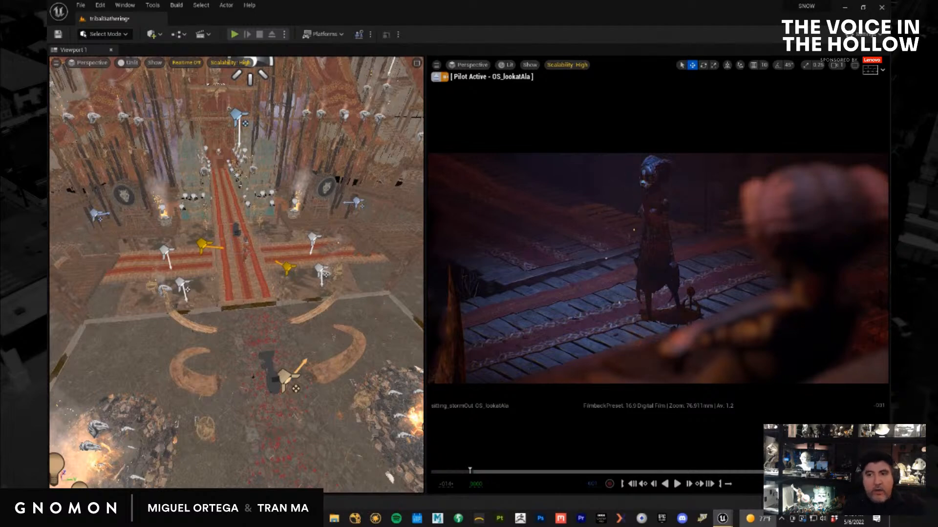
{"action": "key", "text": "space"}
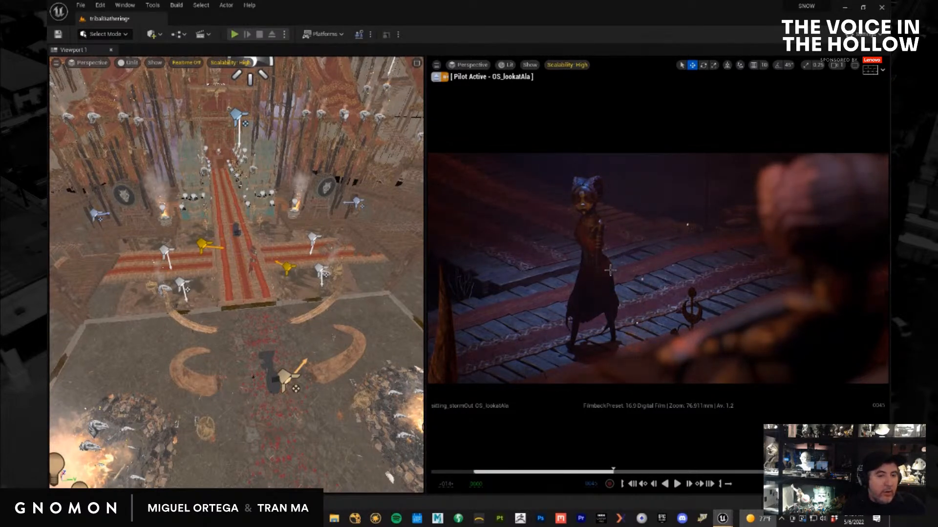
Select Ala together with the original spot light, switch to world-aligned axes and shift both slightly back up the walkway
{"action": "left_click", "coordinate": [590, 287]}
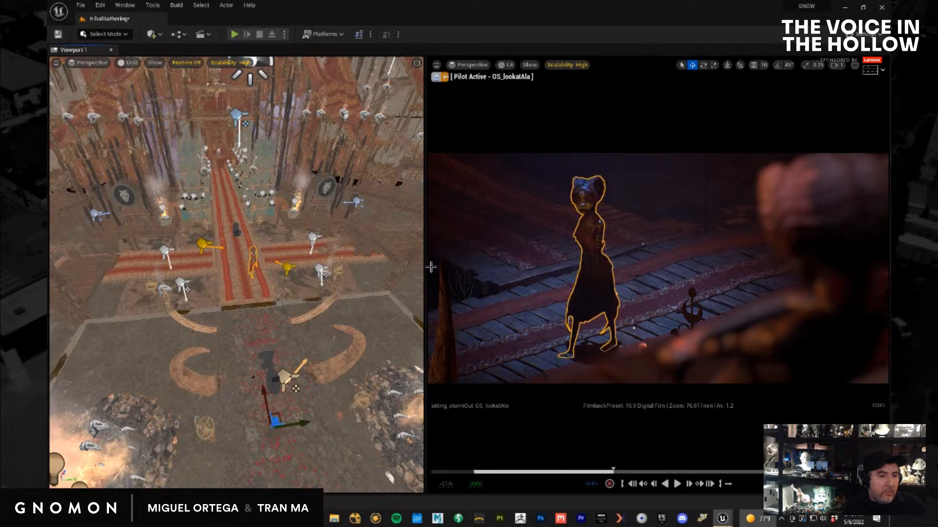
{"action": "left_click", "coordinate": [286, 267]}
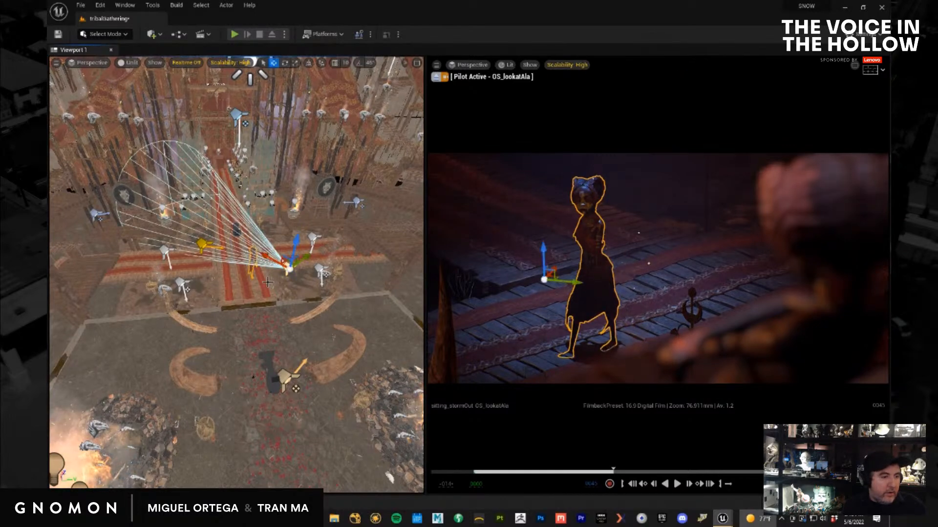
{"action": "left_click_drag", "start_coordinate": [290, 334], "coordinate": [304, 360], "text": "alt"}
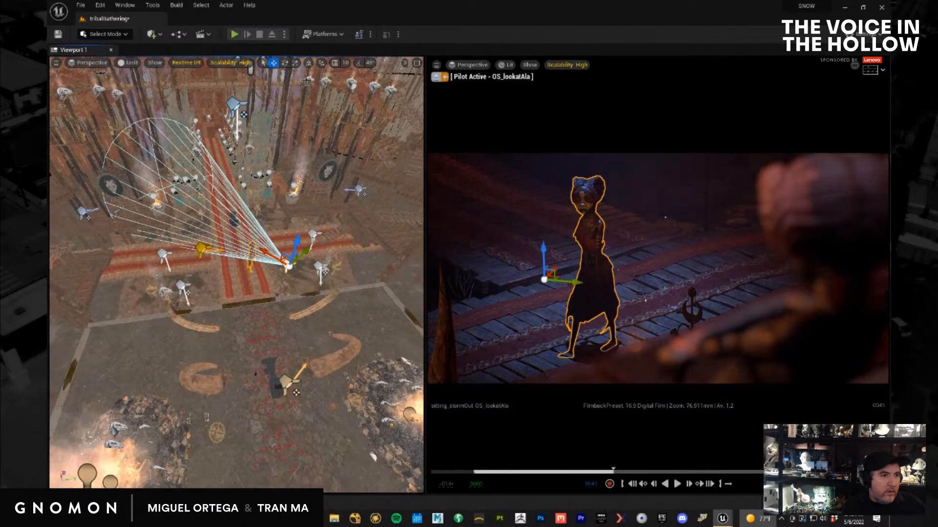
{"action": "left_click", "coordinate": [309, 63]}
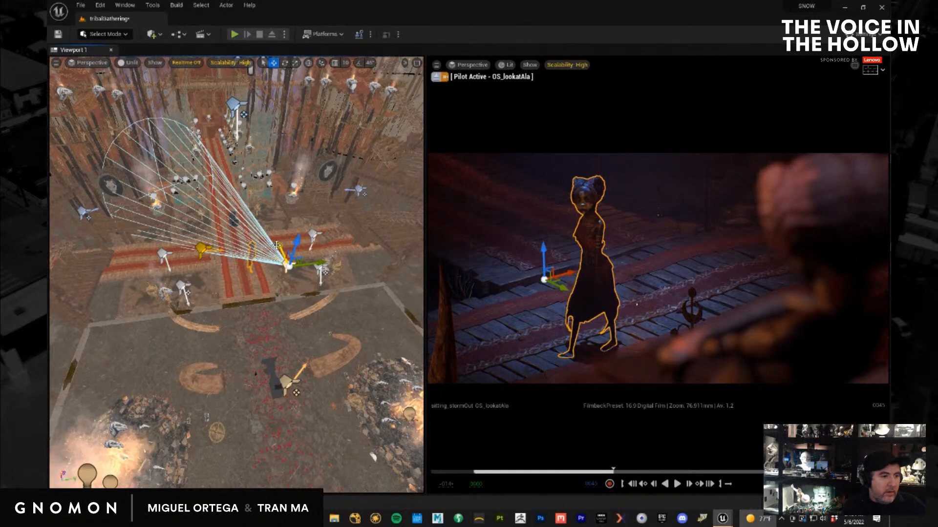
{"action": "left_click_drag", "start_coordinate": [276, 245], "coordinate": [275, 241]}
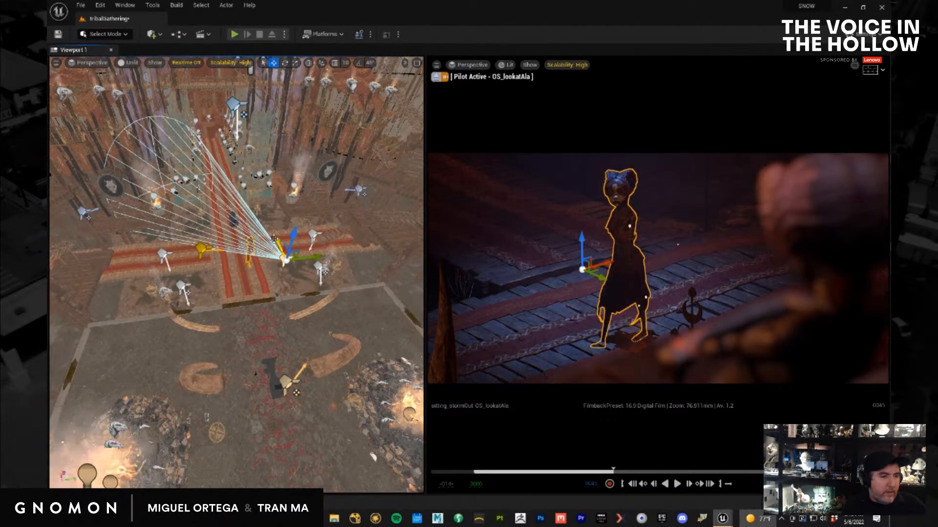
Undo the last shift of Ala and the spot light, and play the shot from near its start
{"action": "key", "text": "ctrl+z"}
{"action": "left_click", "coordinate": [201, 250]}
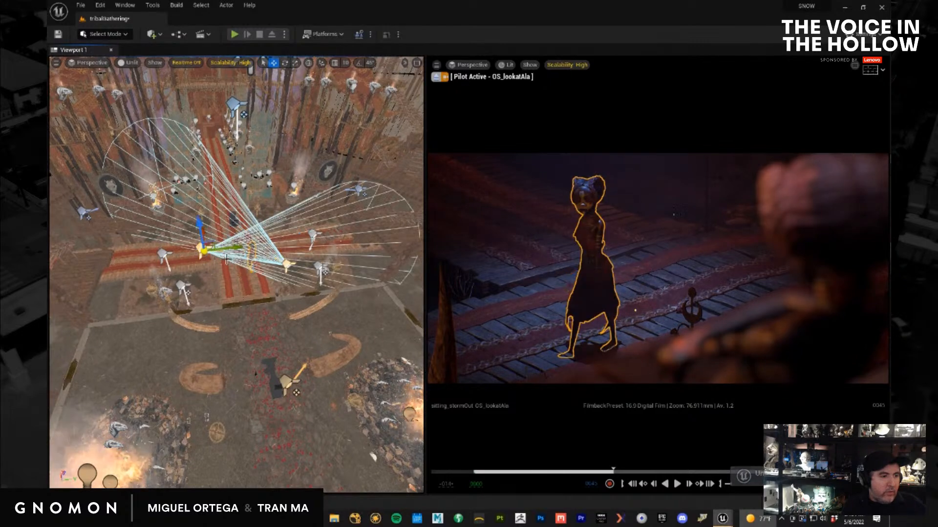
{"action": "left_click_drag", "start_coordinate": [251, 306], "coordinate": [223, 220], "text": "alt"}
{"action": "left_click_drag", "start_coordinate": [613, 472], "coordinate": [492, 472]}
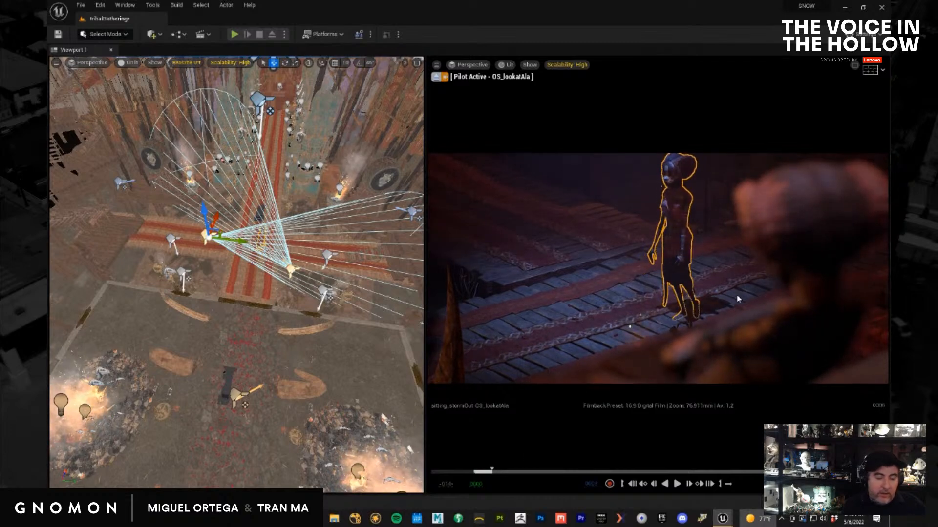
{"action": "left_click", "coordinate": [736, 295]}
{"action": "key", "text": "space"}
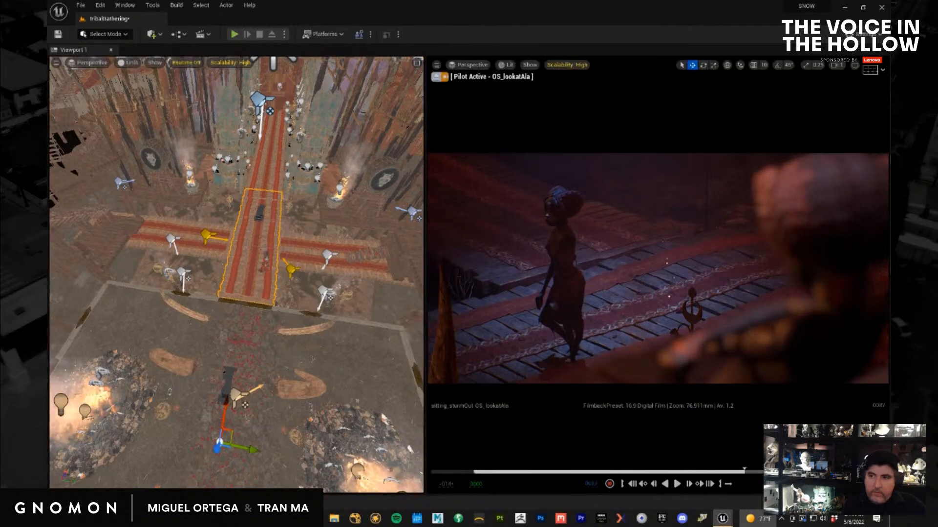
Move the spot light beside the walkway towards the foreground platform, turn it slightly around Ala's end position and play the shot
{"action": "mouse_move", "coordinate": [744, 472]}
{"action": "left_mouse_down"}
{"action": "mouse_move", "coordinate": [628, 472]}
{"action": "mouse_move", "coordinate": [738, 472]}
{"action": "left_mouse_up"}
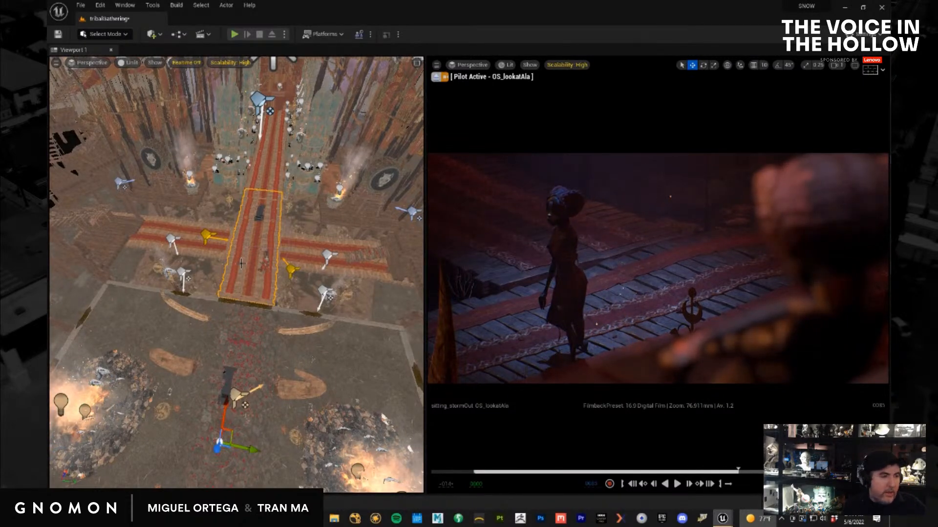
{"action": "left_click", "coordinate": [205, 238]}
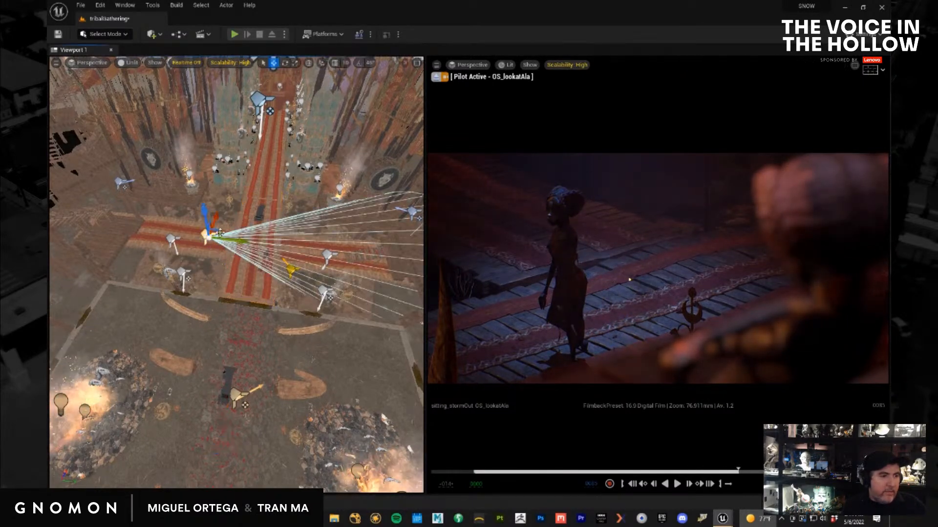
{"action": "left_click_drag", "start_coordinate": [215, 221], "coordinate": [205, 235]}
{"action": "key", "text": "e"}
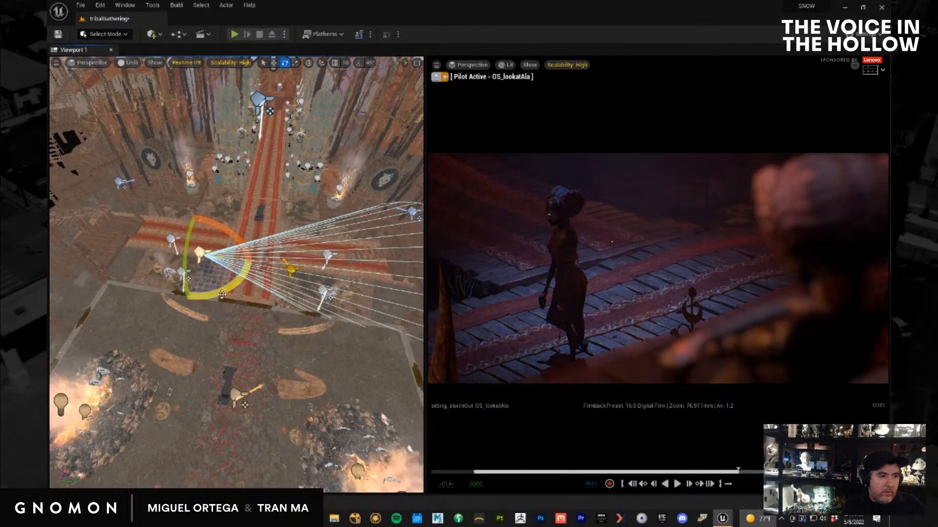
{"action": "left_click_drag", "start_coordinate": [221, 292], "coordinate": [228, 294]}
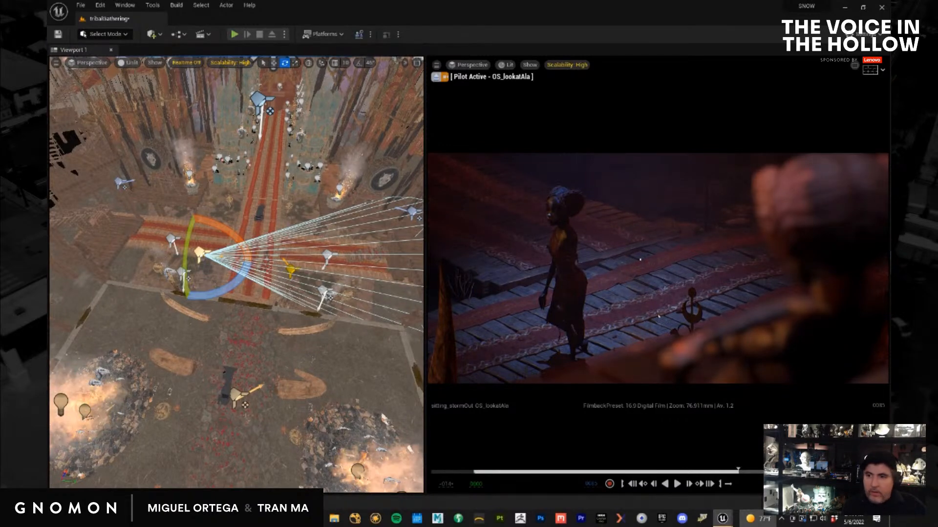
{"action": "mouse_move", "coordinate": [738, 472]}
{"action": "left_mouse_down"}
{"action": "mouse_move", "coordinate": [595, 472]}
{"action": "mouse_move", "coordinate": [747, 471]}
{"action": "left_mouse_up"}
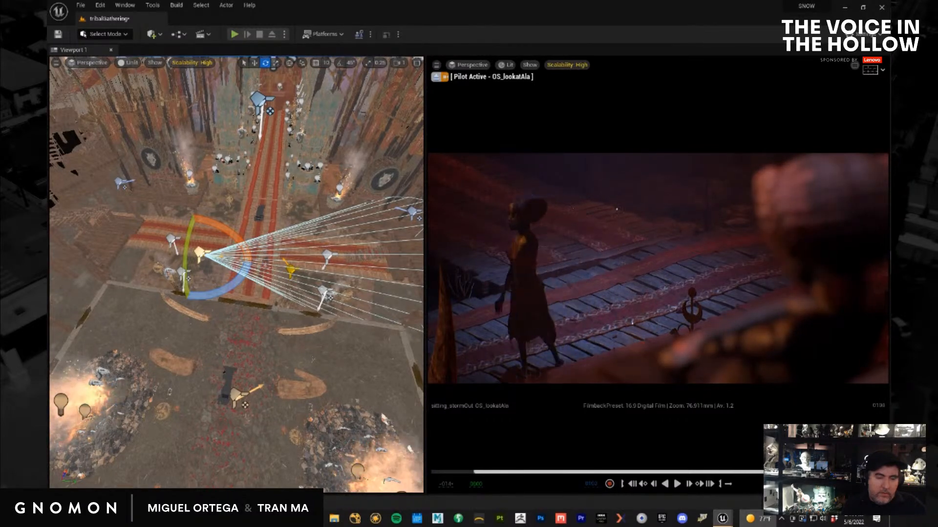
{"action": "key", "text": "space"}
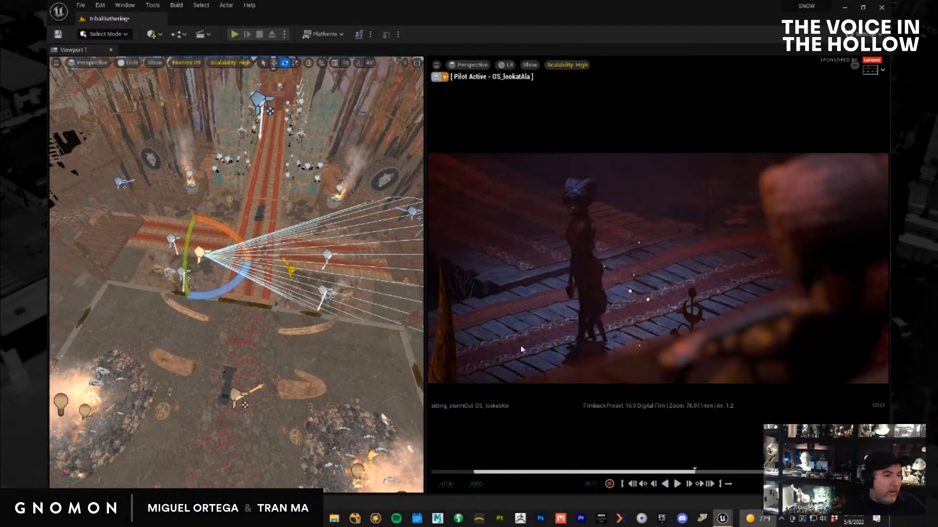
Select both walkway spot lights and convert their SpotLight14 and SpotLight15 sequence bindings to spawnables
{"action": "left_click", "coordinate": [291, 271]}
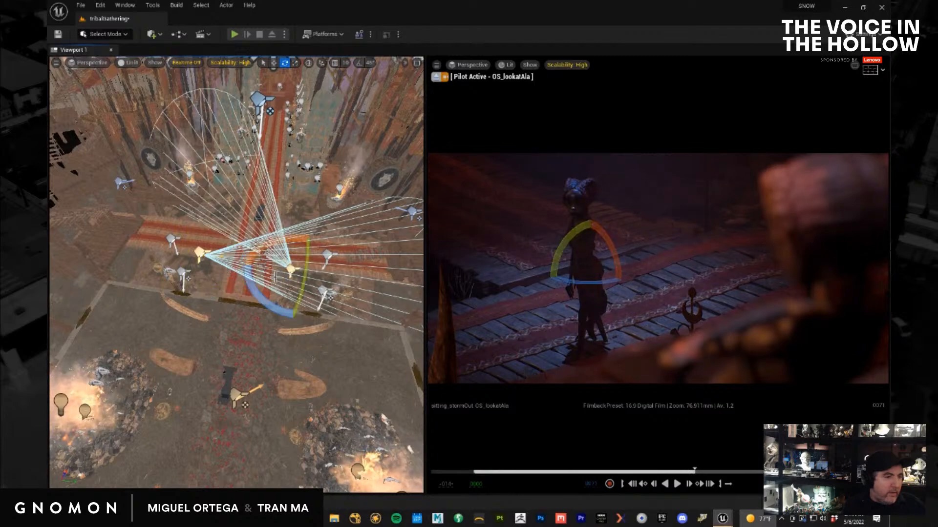
{"action": "key", "text": "w"}
{"action": "left_click_drag", "start_coordinate": [297, 360], "coordinate": [298, 357], "text": "alt"}
{"action": "left_click_drag", "start_coordinate": [890, 172], "coordinate": [267, 135]}
{"action": "left_click_drag", "start_coordinate": [890, 227], "coordinate": [345, 350]}
{"action": "right_click", "coordinate": [195, 345]}
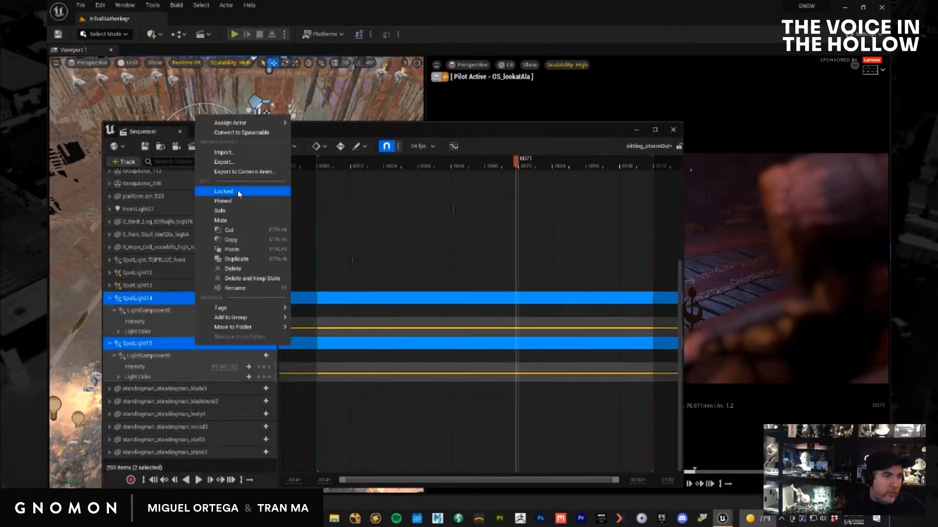
{"action": "left_click", "coordinate": [246, 145]}
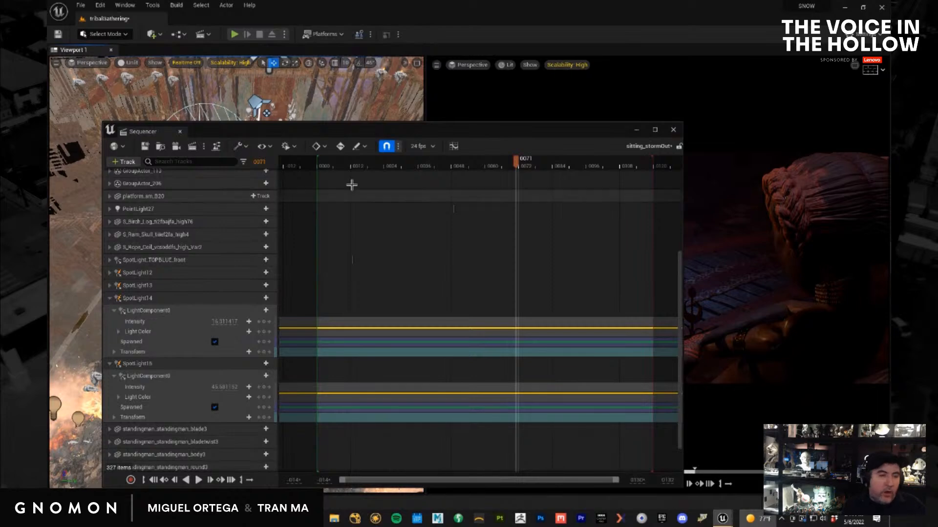
{"action": "left_click_drag", "start_coordinate": [344, 138], "coordinate": [935, 156]}
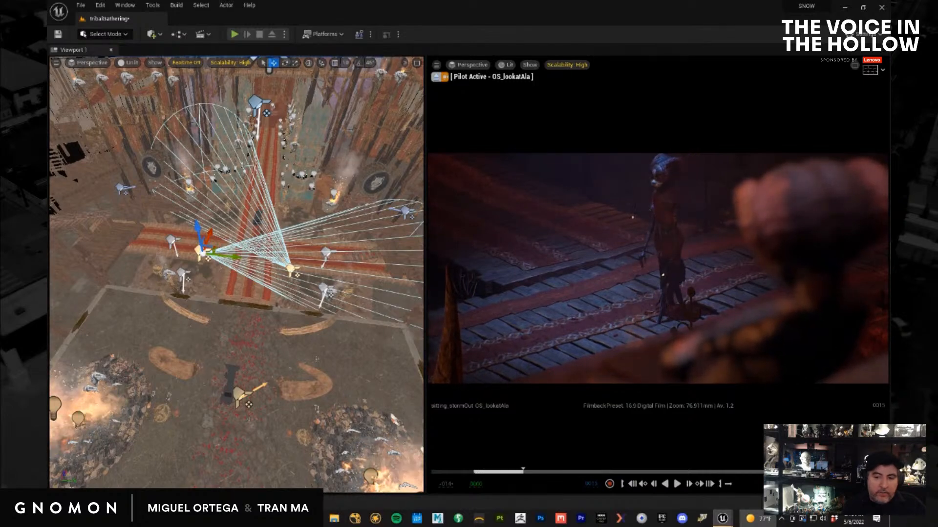
Clear the Camera Cuts track at frame 0, removing both the old short cut and a trial OS_lookatAla cut
{"action": "left_click_drag", "start_coordinate": [440, 518], "coordinate": [298, 85]}
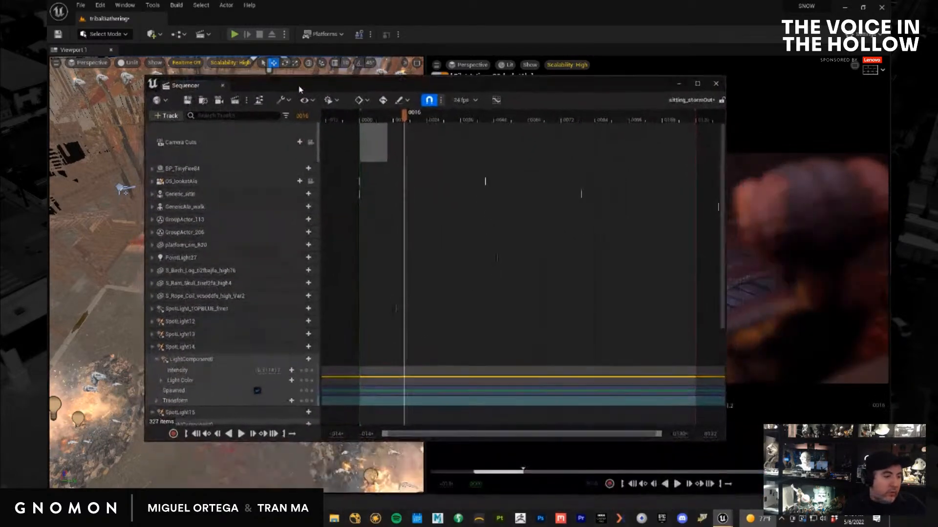
{"action": "left_click", "coordinate": [195, 435]}
{"action": "left_click", "coordinate": [293, 143]}
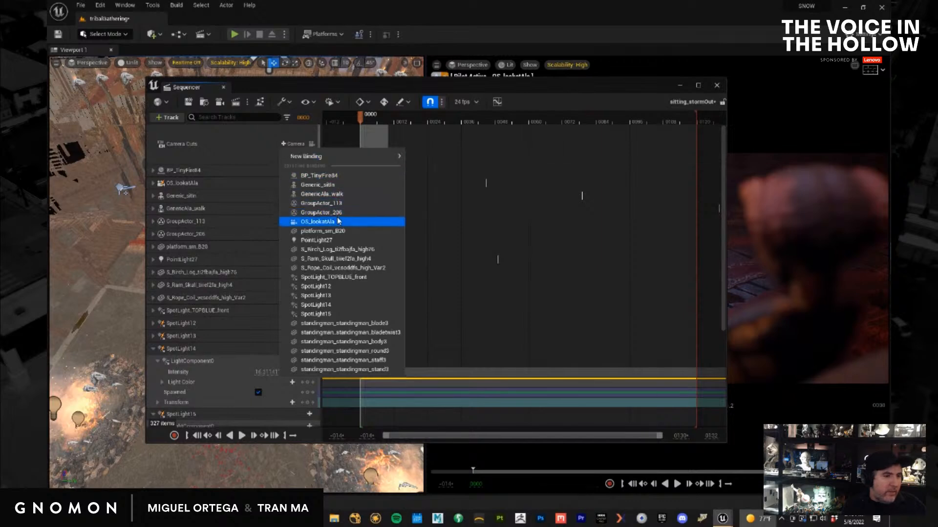
{"action": "left_click", "coordinate": [405, 141]}
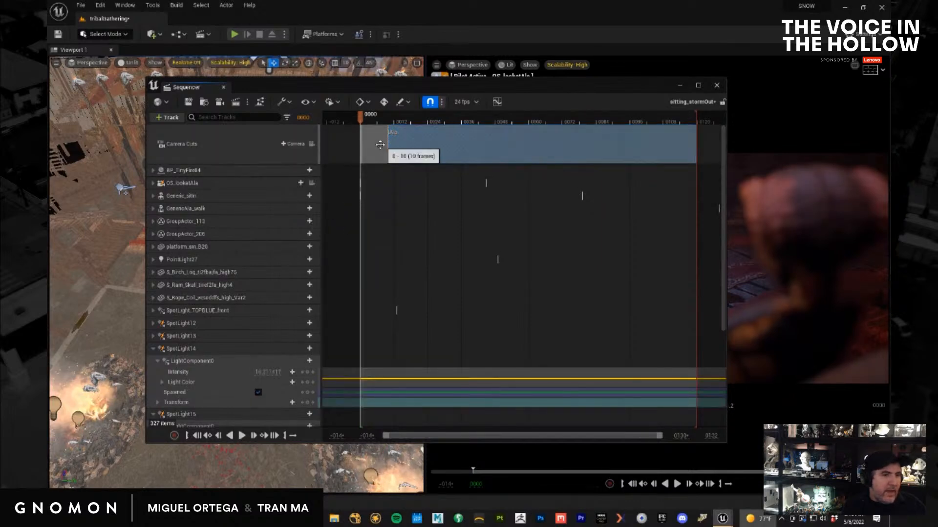
{"action": "left_click", "coordinate": [380, 145]}
{"action": "key", "text": "Delete"}
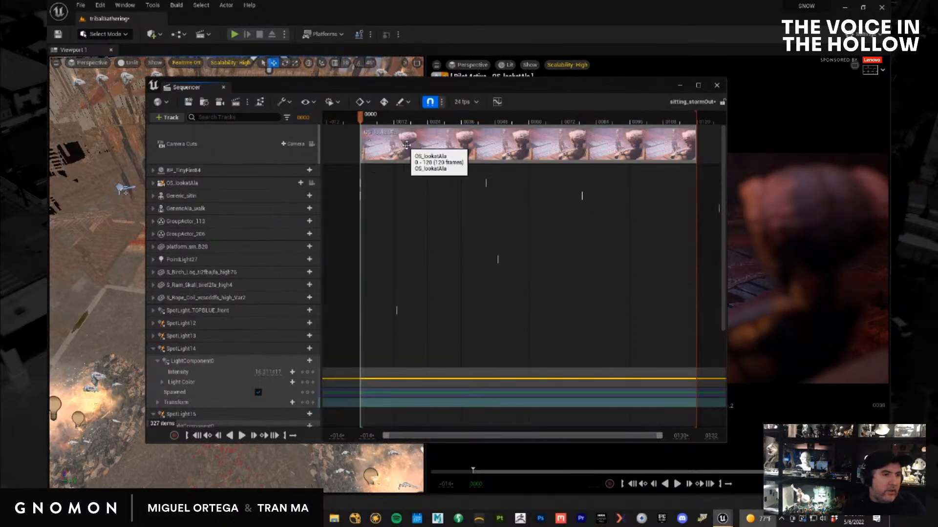
{"action": "key", "text": "Delete"}
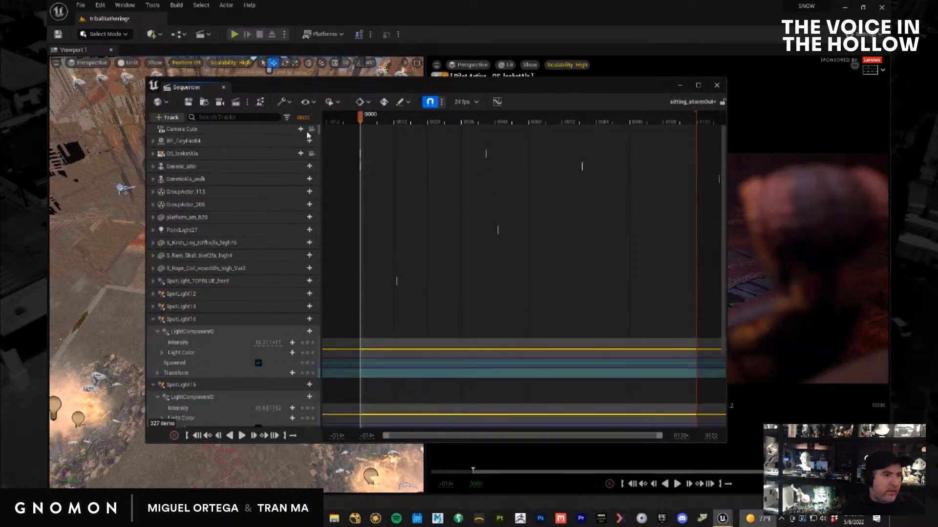
Add OS_lookatAla to the Camera Cuts track from frame 0 and lock the viewport to the camera cuts
{"action": "left_click", "coordinate": [302, 130]}
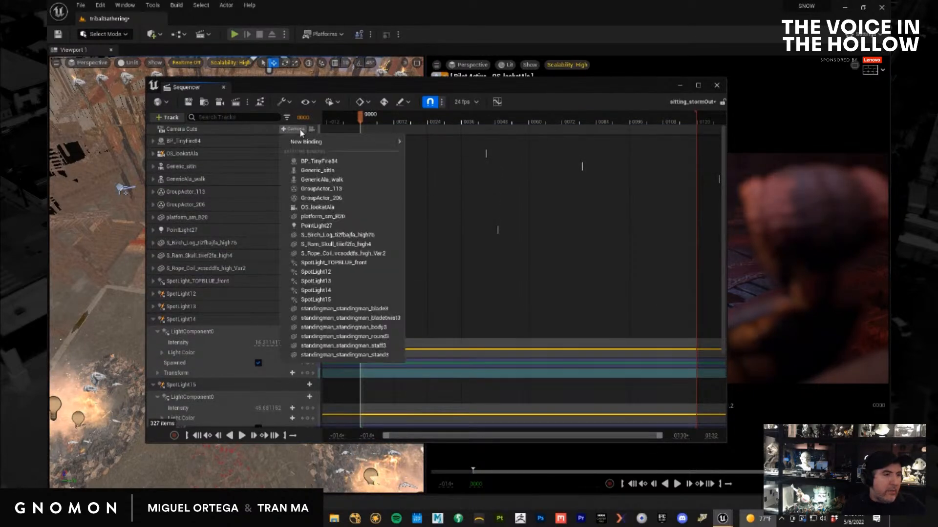
{"action": "left_click", "coordinate": [325, 208]}
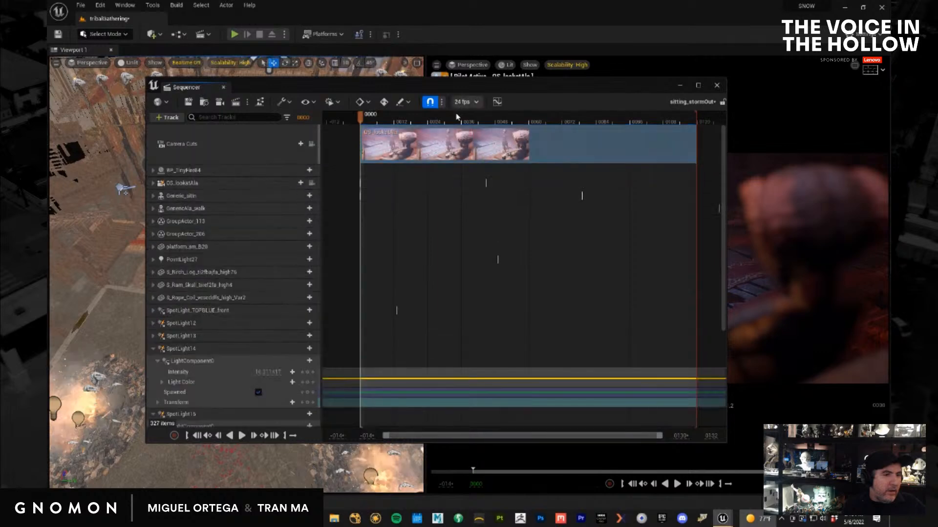
{"action": "left_click_drag", "start_coordinate": [430, 121], "coordinate": [392, 121]}
{"action": "left_click", "coordinate": [312, 144]}
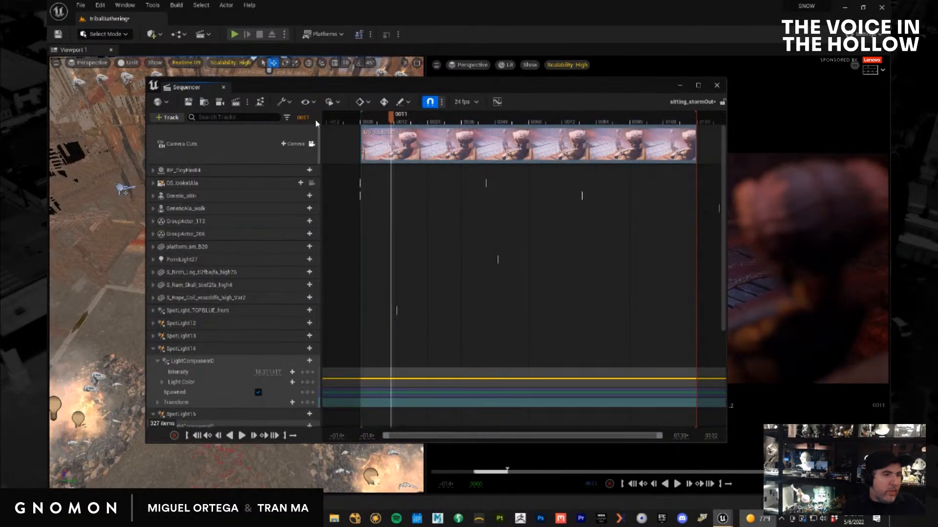
{"action": "left_click_drag", "start_coordinate": [321, 91], "coordinate": [890, 131]}
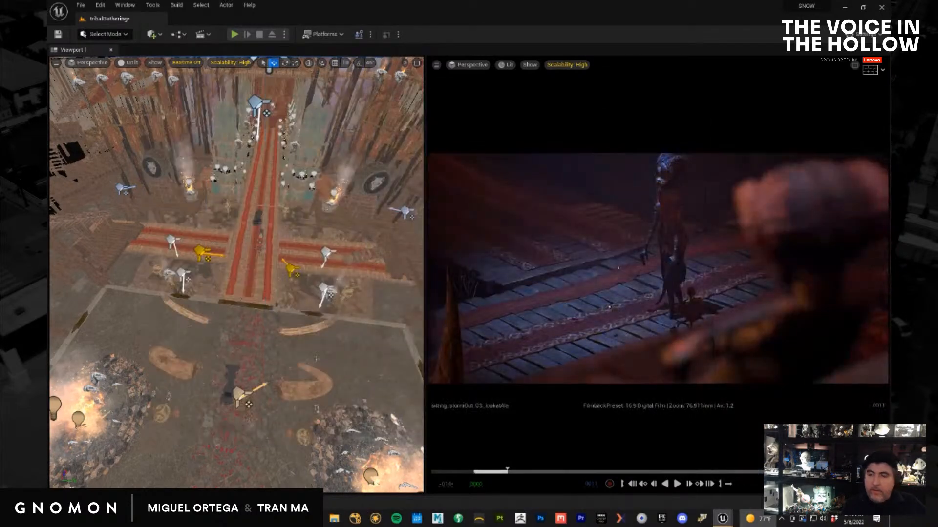
Play the shot through the camera cut, stop at frame 49 and save the project
{"action": "key", "text": "space"}
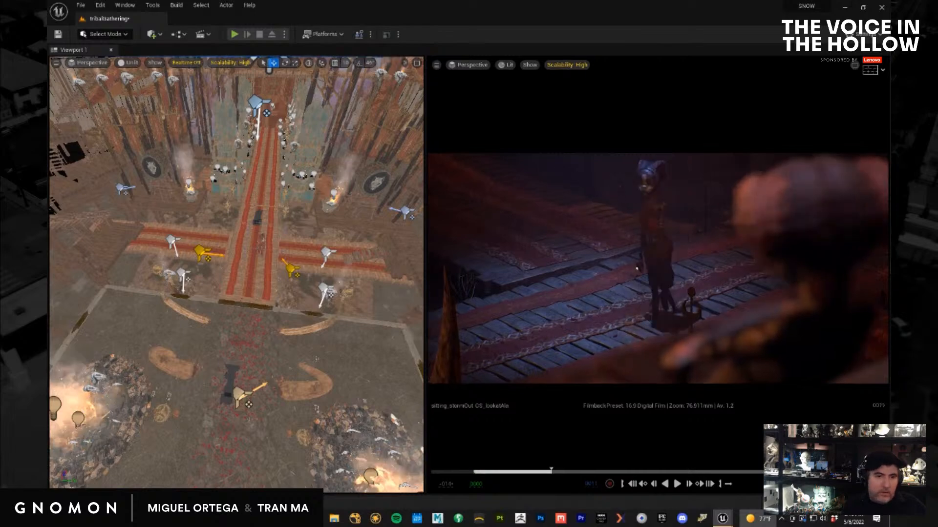
{"action": "key", "text": "space"}
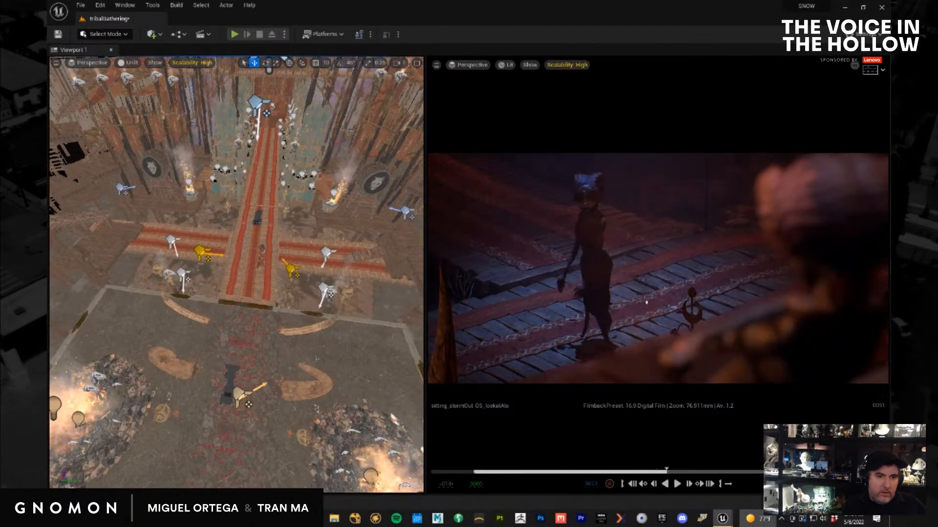
{"action": "left_click_drag", "start_coordinate": [707, 472], "coordinate": [626, 472]}
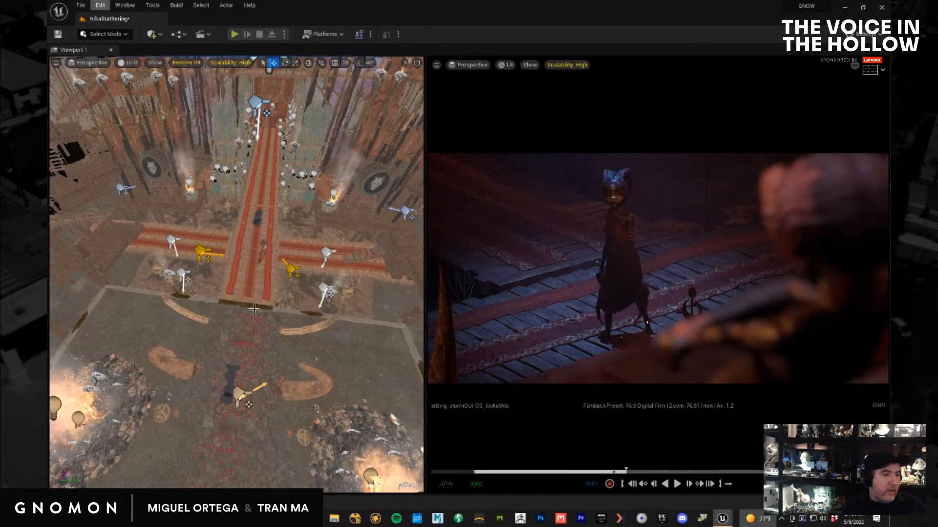
{"action": "left_click", "coordinate": [81, 5]}
{"action": "left_click", "coordinate": [130, 106]}
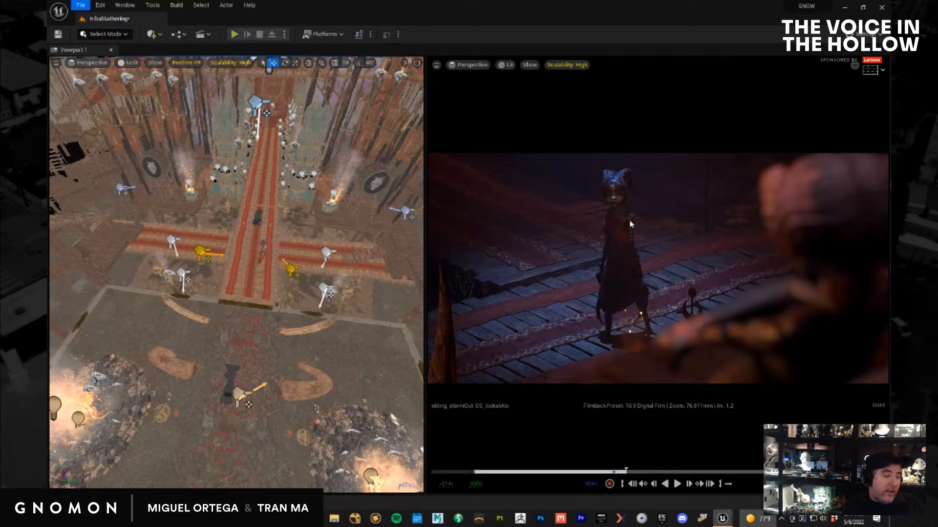
Switch to Maya and examine Ala's position on the boardwalk in the walk scene
{"action": "left_click", "coordinate": [289, 473]}
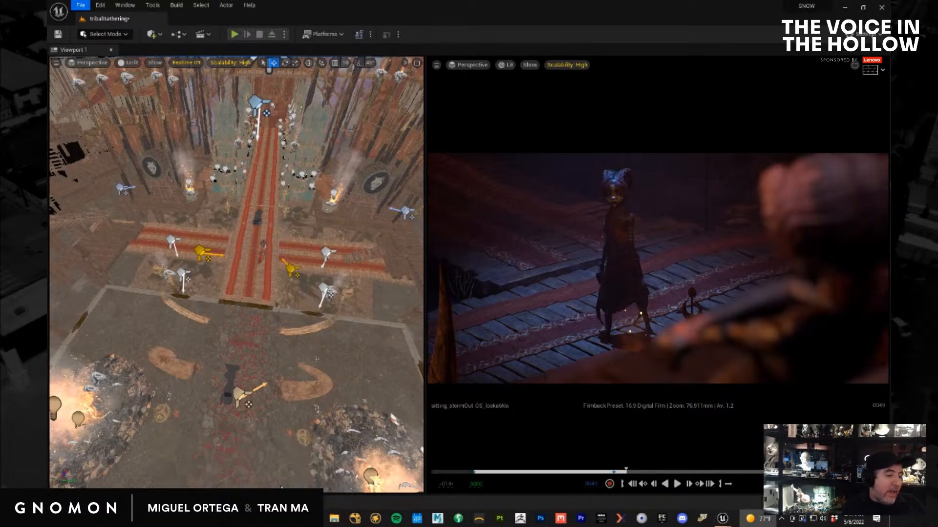
{"action": "right_click_drag", "start_coordinate": [541, 312], "coordinate": [355, 262], "text": "alt"}
{"action": "mouse_move", "coordinate": [426, 306]}
{"action": "left_mouse_down", "text": "alt"}
{"action": "mouse_move", "coordinate": [404, 304]}
{"action": "mouse_move", "coordinate": [438, 301]}
{"action": "left_mouse_up", "text": "alt"}
{"action": "right_click_drag", "start_coordinate": [438, 301], "coordinate": [337, 295], "text": "alt"}
{"action": "left_click_drag", "start_coordinate": [337, 295], "coordinate": [391, 258], "text": "alt"}
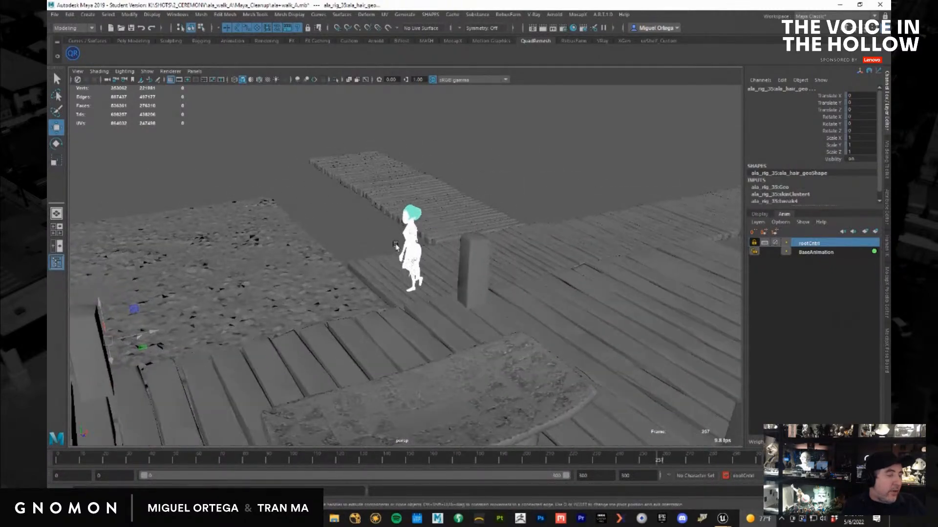
{"action": "left_click", "coordinate": [842, 4]}
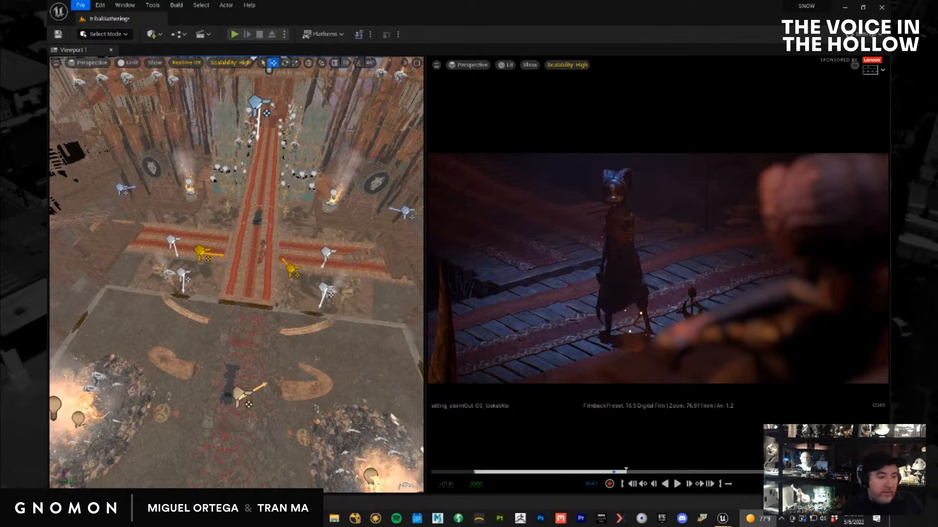
Switch to Maya again and save Ala's walk scene under its existing file name
{"action": "mouse_move", "coordinate": [252, 518]}
{"action": "left_click", "coordinate": [294, 474]}
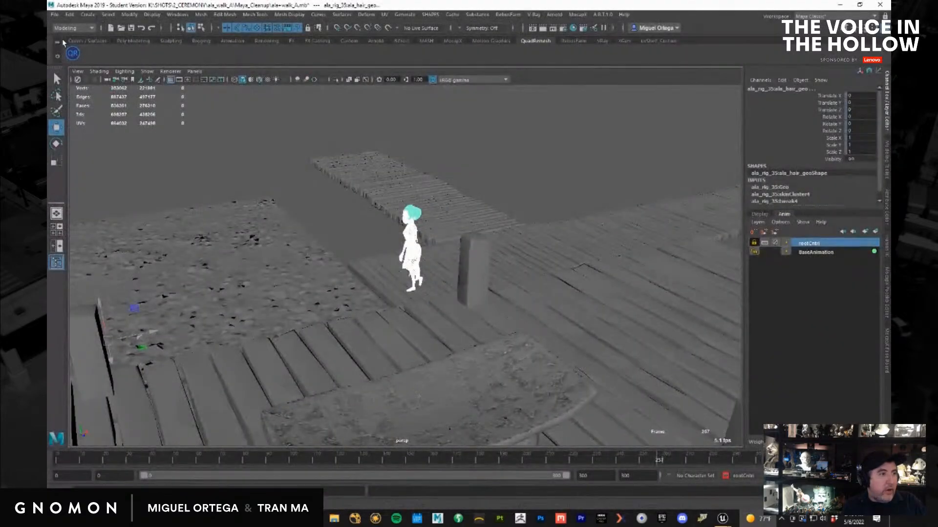
{"action": "left_click", "coordinate": [58, 19]}
{"action": "left_click", "coordinate": [99, 58]}
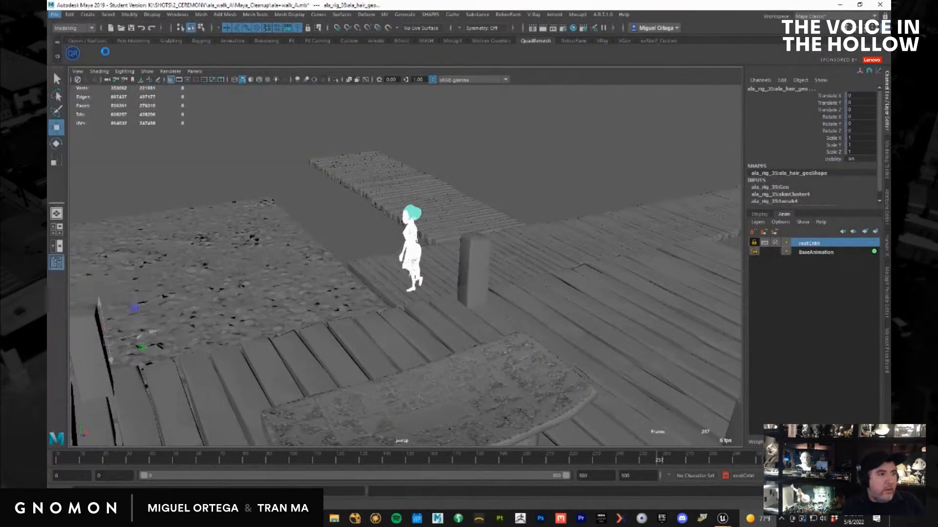
{"action": "left_click", "coordinate": [460, 266]}
{"action": "left_click", "coordinate": [459, 267]}
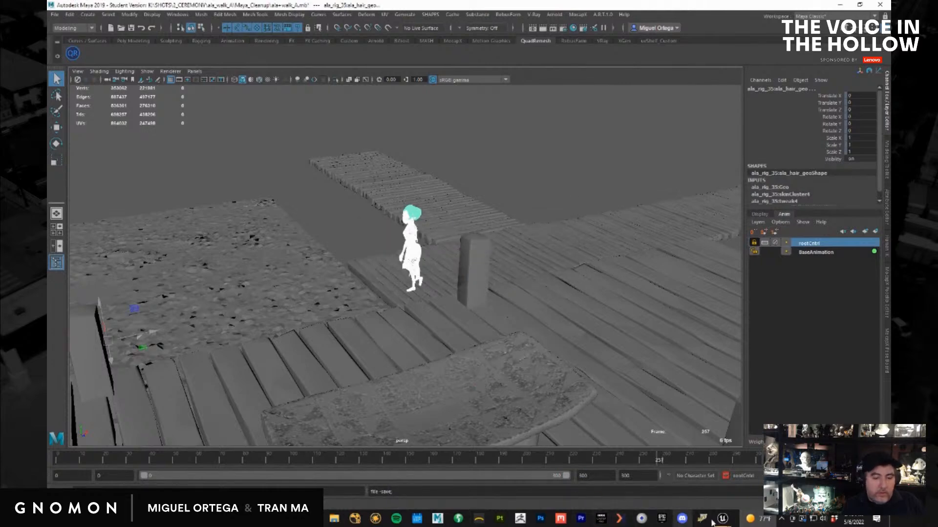
{"action": "key", "text": "w"}
Switch to Unreal Engine, scrub through the sitting_stormOut shot and save the project
{"action": "mouse_move", "coordinate": [716, 521]}
{"action": "left_click", "coordinate": [535, 476]}
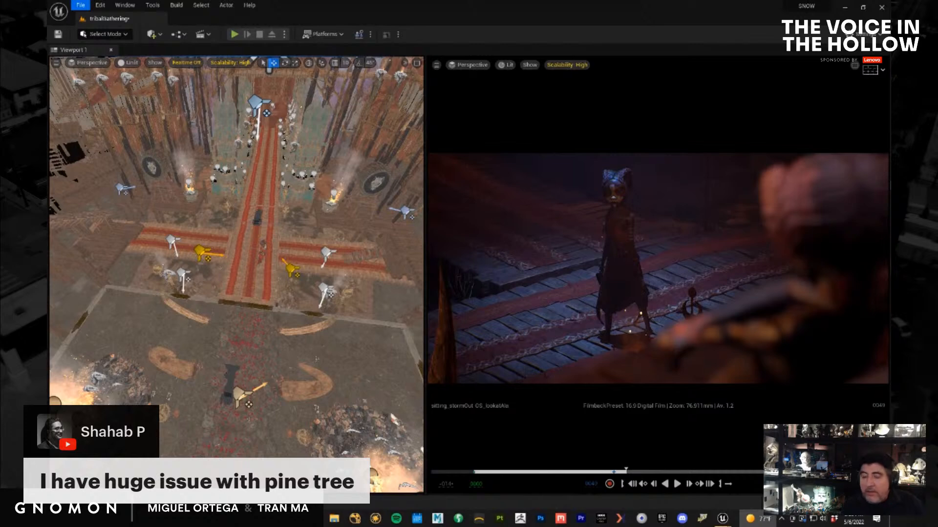
{"action": "key", "text": "ctrl+s"}
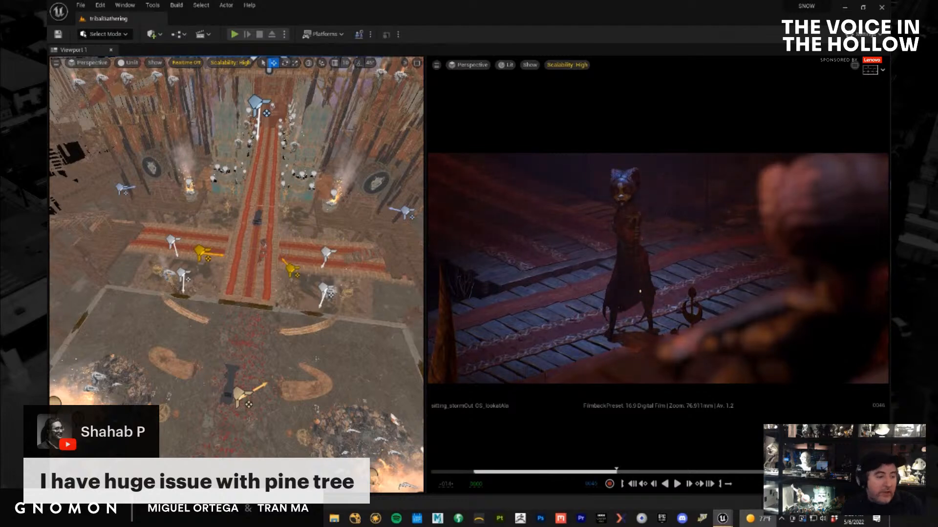
Browse to the Content/sequences/Ceremony folder and open the Ceremony sequence
{"action": "key", "text": "ctrl+space"}
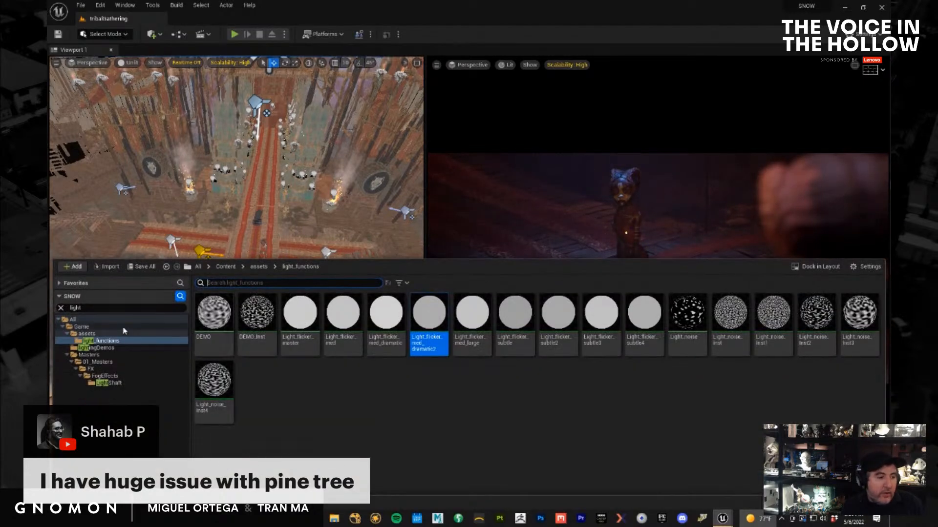
{"action": "left_click", "coordinate": [233, 266]}
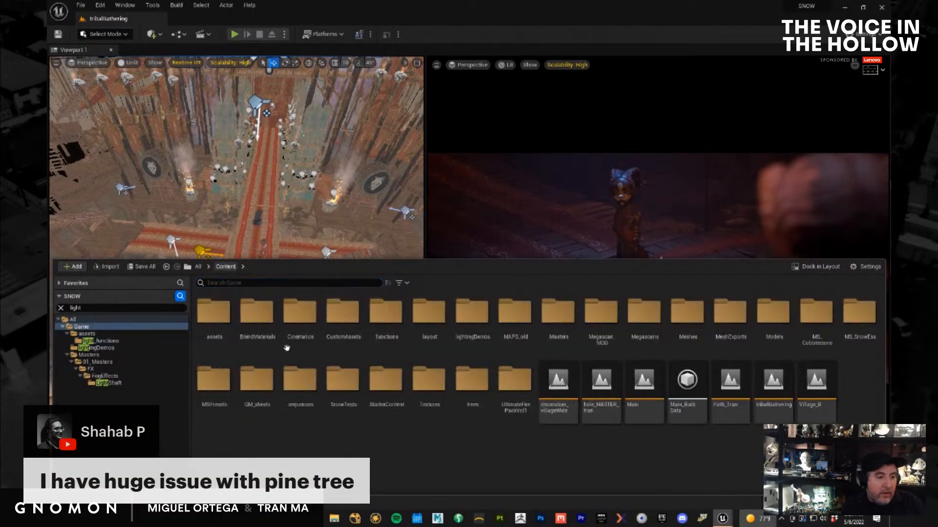
{"action": "double_click", "coordinate": [299, 386]}
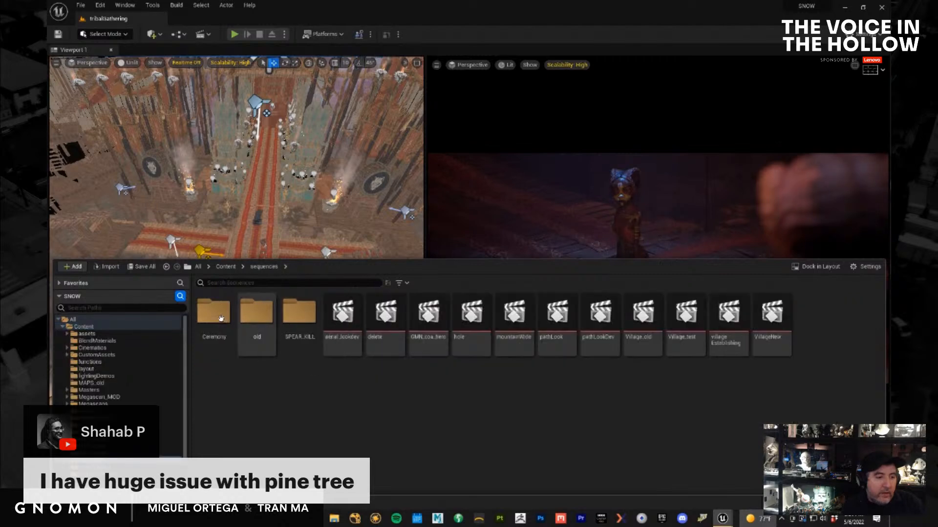
{"action": "double_click", "coordinate": [215, 312]}
{"action": "double_click", "coordinate": [258, 318]}
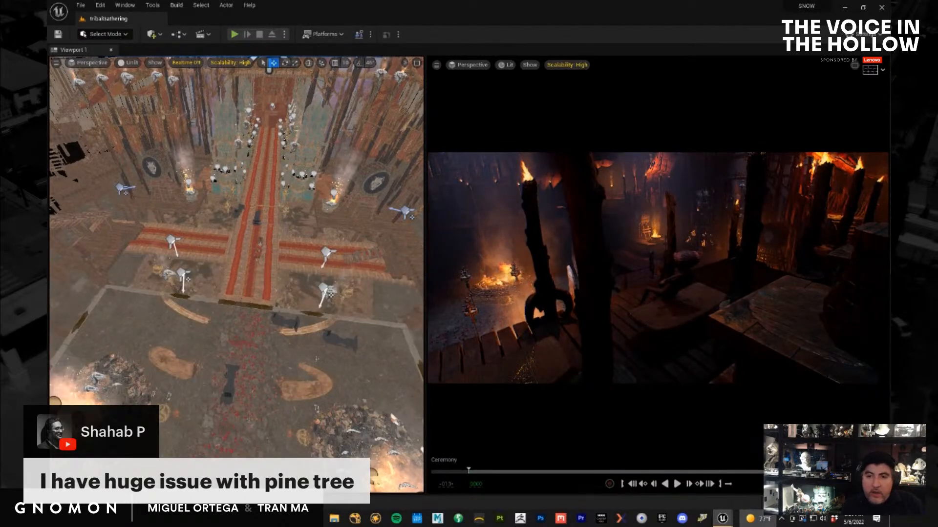
Reopen the sitting_stormOut sequence from the Ceremony folder and play the shot
{"action": "left_click", "coordinate": [99, 5]}
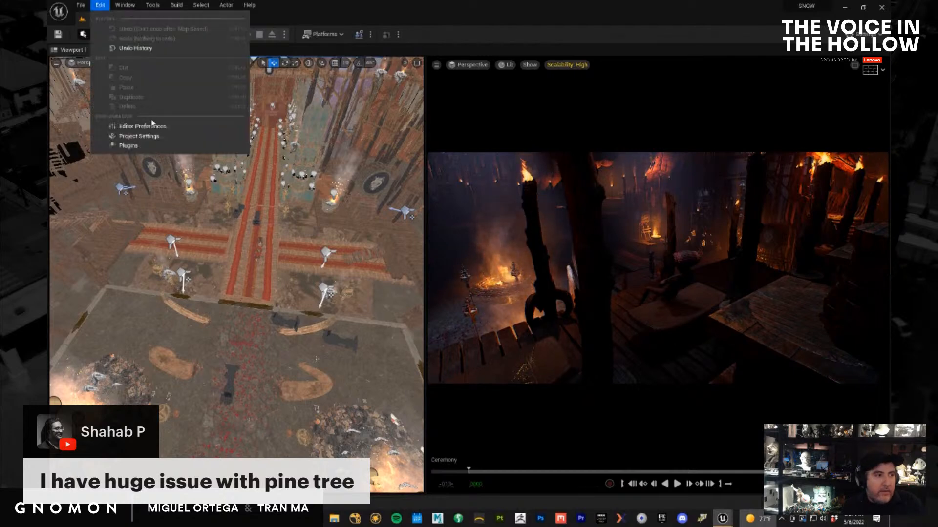
{"action": "left_click", "coordinate": [75, 503]}
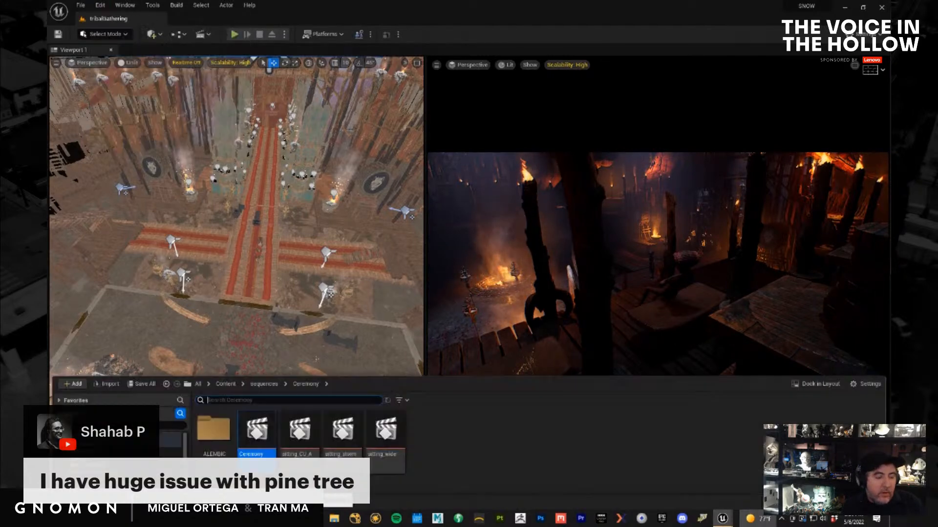
{"action": "left_click", "coordinate": [342, 316]}
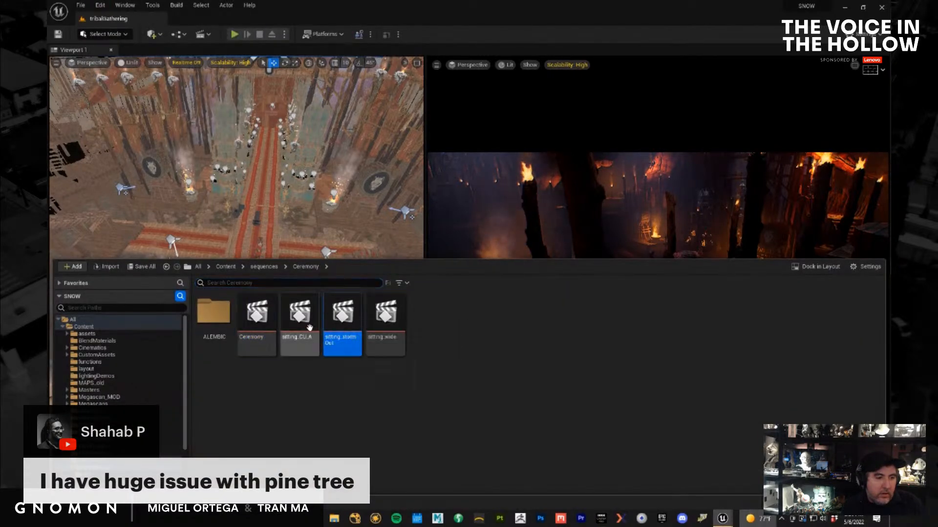
{"action": "double_click", "coordinate": [340, 315]}
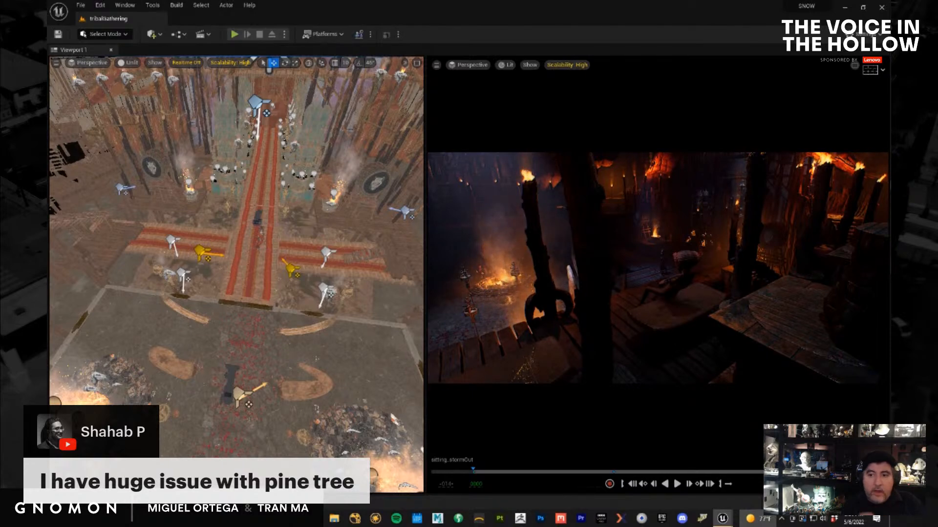
{"action": "key", "text": "space"}
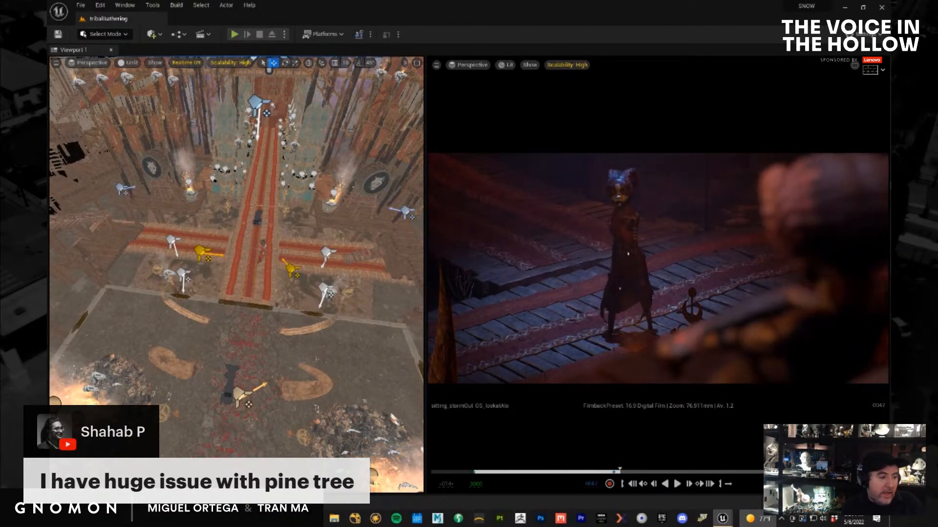
Open the Ceremony sequence and review its lighting through the OS_lookatAla camera, playing it and stepping back frame by frame
{"action": "key", "text": "ctrl+space"}
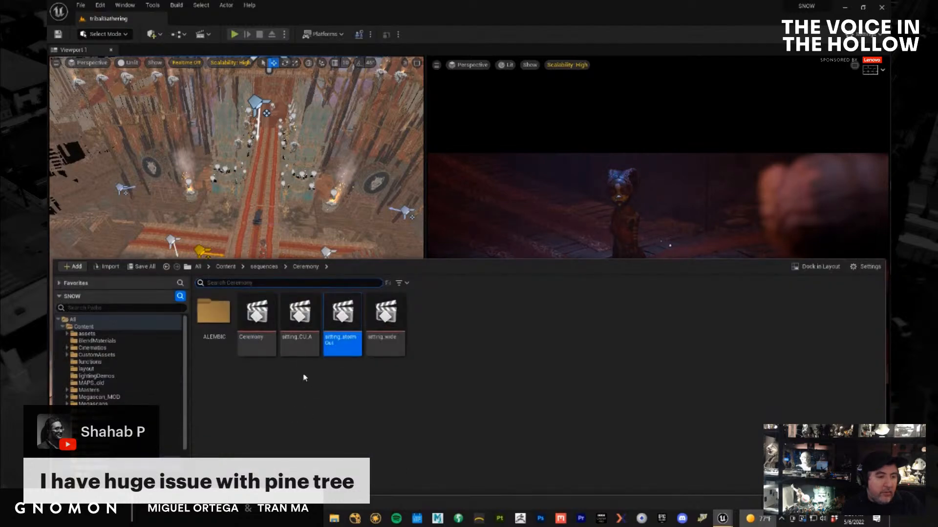
{"action": "double_click", "coordinate": [257, 329]}
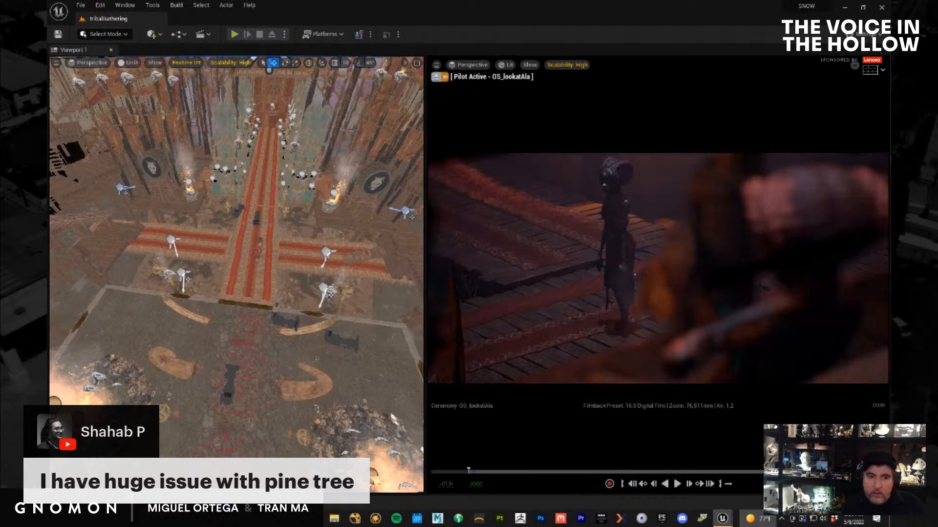
{"action": "key", "text": "space"}
{"action": "key", "text": "space"}
{"action": "key", "text": "Left"}
{"action": "key", "text": "Left"}
{"action": "key", "text": "Left"}
{"action": "key", "text": "Left"}
{"action": "key", "text": "Left"}
{"action": "key", "text": "Left"}
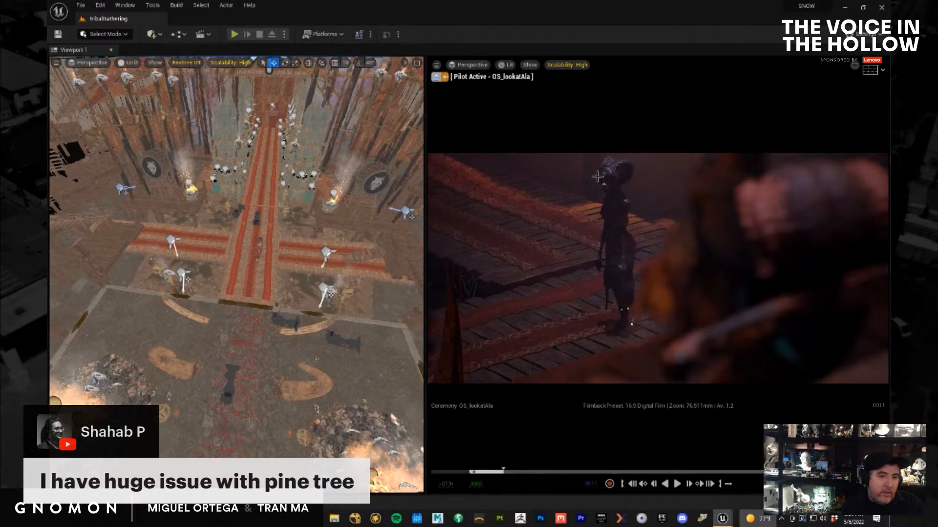
{"action": "key", "text": "space"}
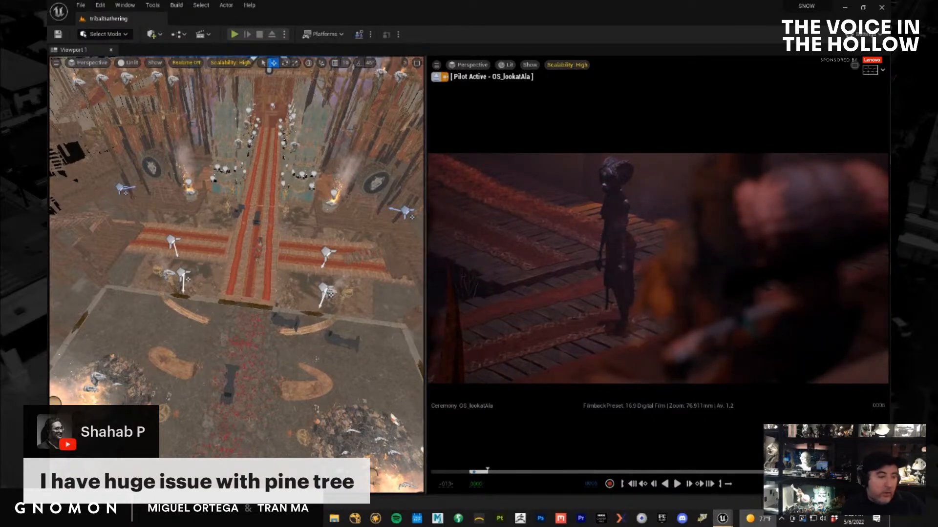
Reopen the sitting_stormOut sequence and select the light at the brazier left of the central red carpet
{"action": "key", "text": "ctrl+space"}
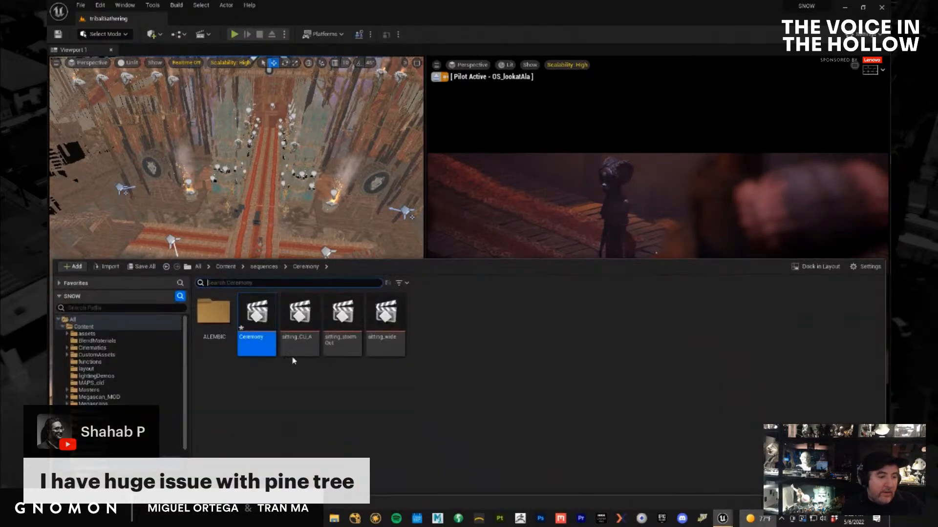
{"action": "double_click", "coordinate": [343, 313]}
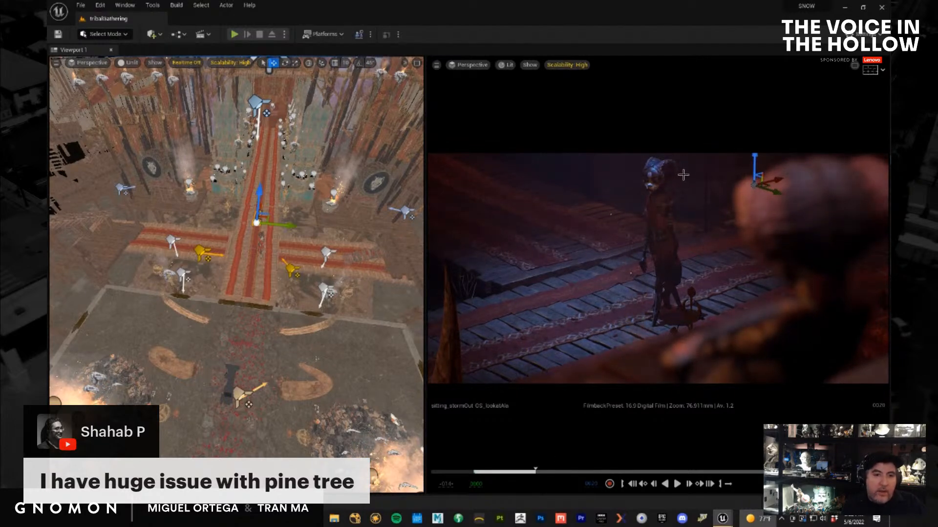
{"action": "left_click_drag", "start_coordinate": [283, 320], "coordinate": [267, 330], "text": "alt"}
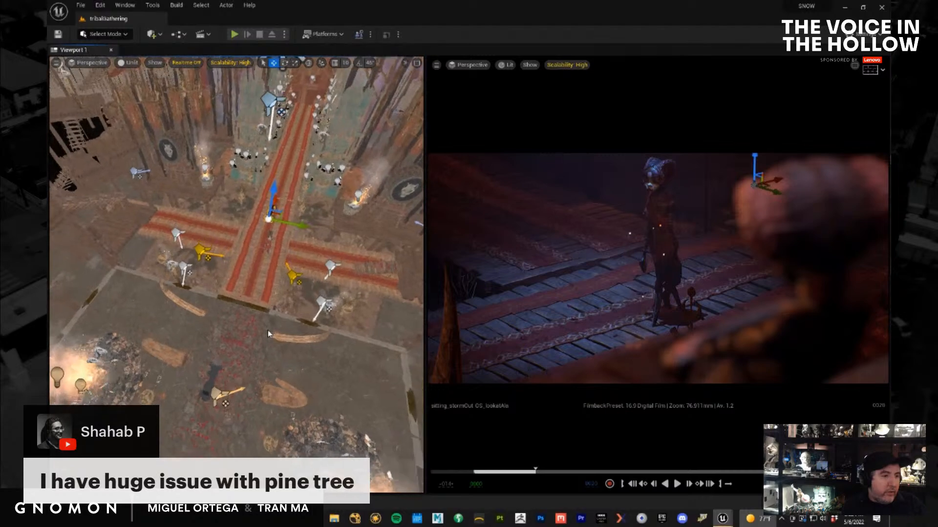
{"action": "left_click", "coordinate": [248, 206]}
{"action": "left_click_drag", "start_coordinate": [277, 271], "coordinate": [218, 238], "text": "alt"}
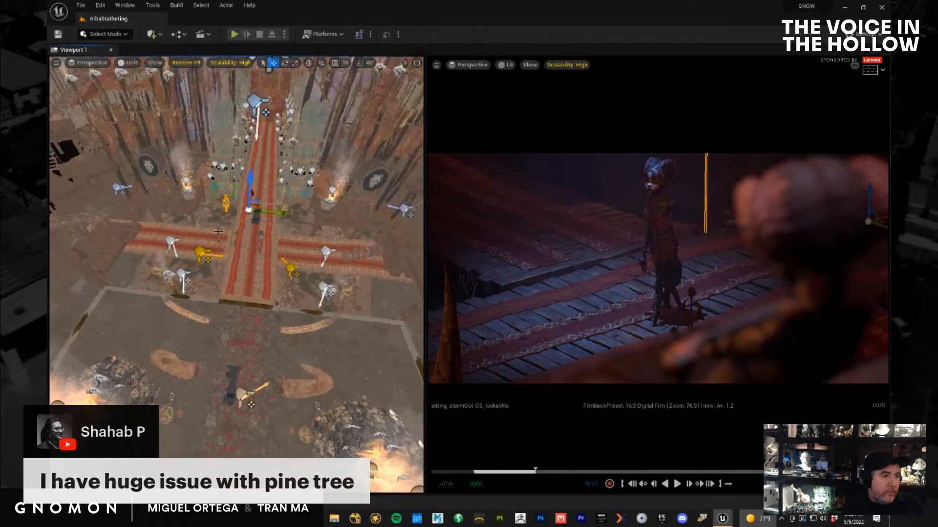
{"action": "left_click", "coordinate": [187, 184]}
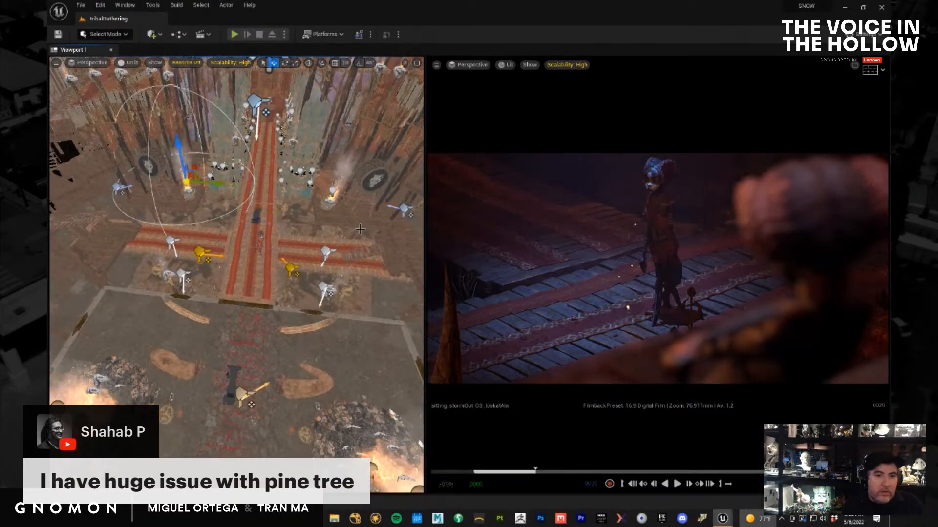